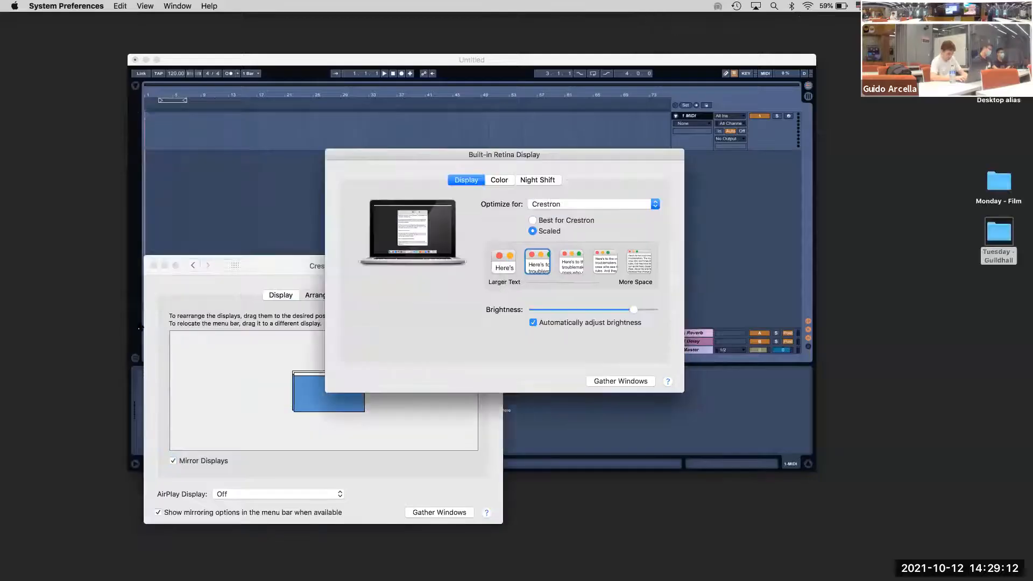
# Close the display settings and calendar windows, and bring up the untitled Ableton Live set in full screen
pyautogui.click(153, 266)
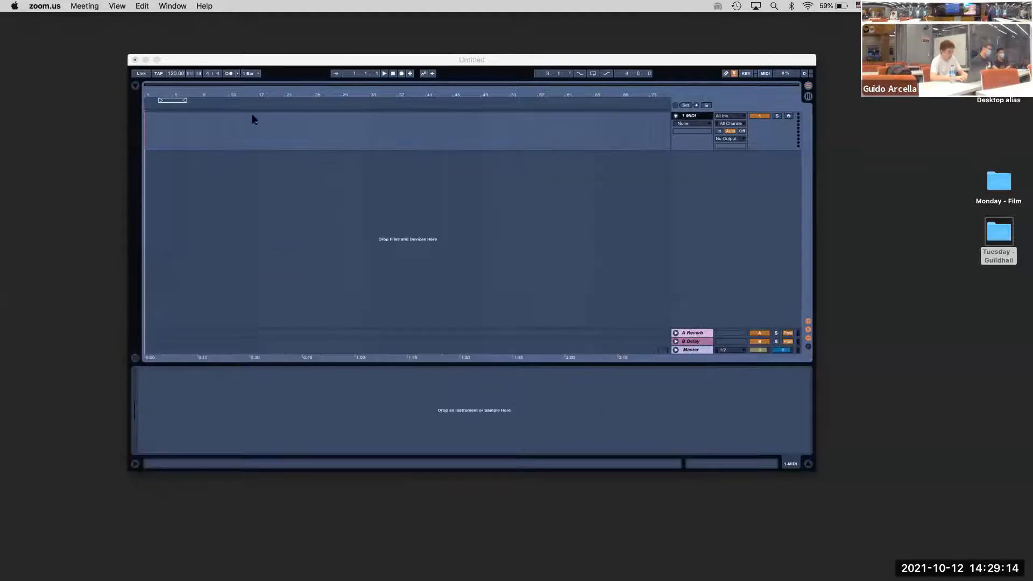
pyautogui.click(156, 59)
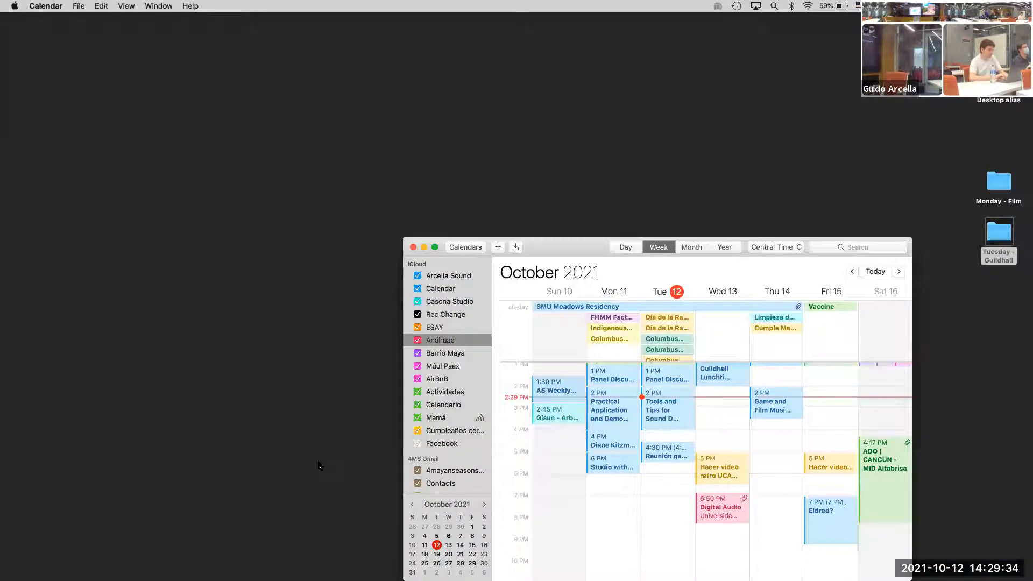
pyautogui.click(414, 247)
pyautogui.click(641, 556)
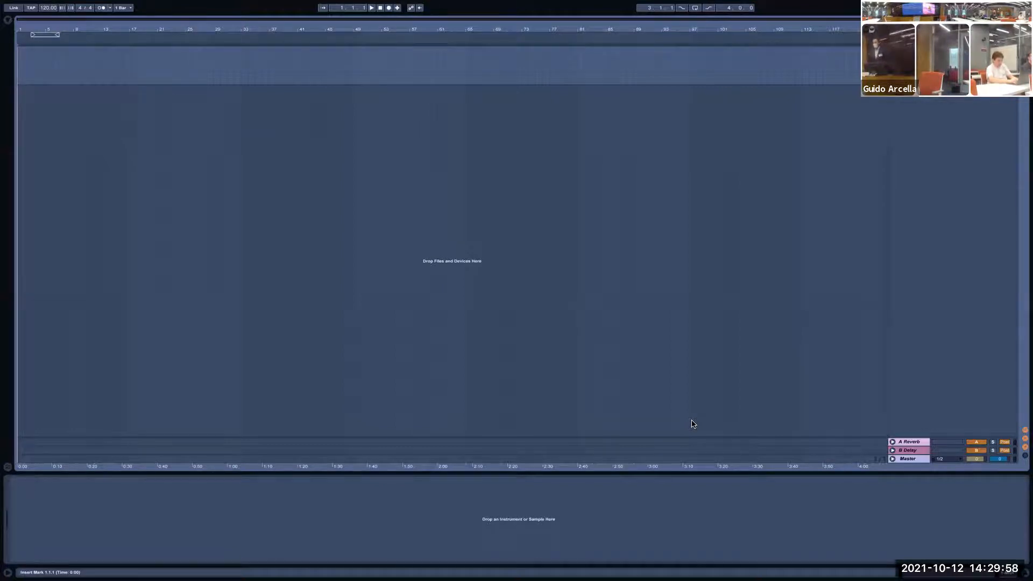
# Enlarge the MIDI track's height and quit Live without saving the changes to the untitled set
pyautogui.moveTo(895, 85); pyautogui.dragTo(892, 159)
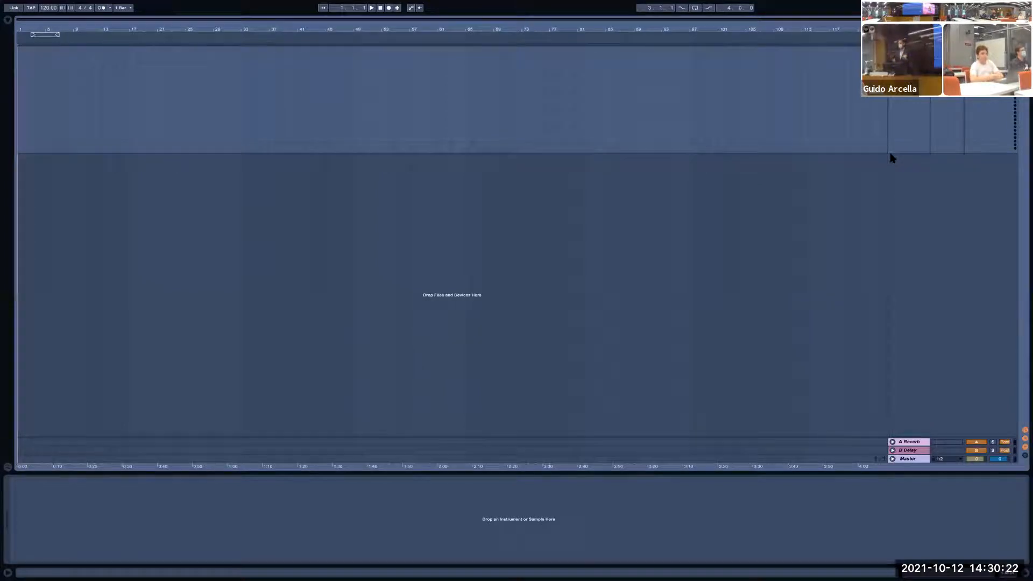
pyautogui.moveTo(312, 4)
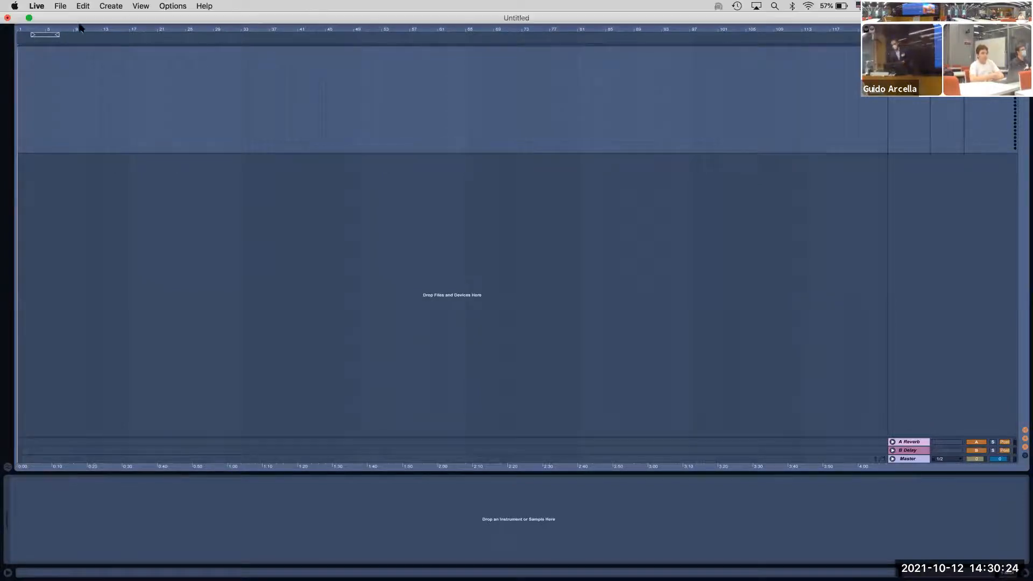
pyautogui.click(37, 6)
pyautogui.click(43, 102)
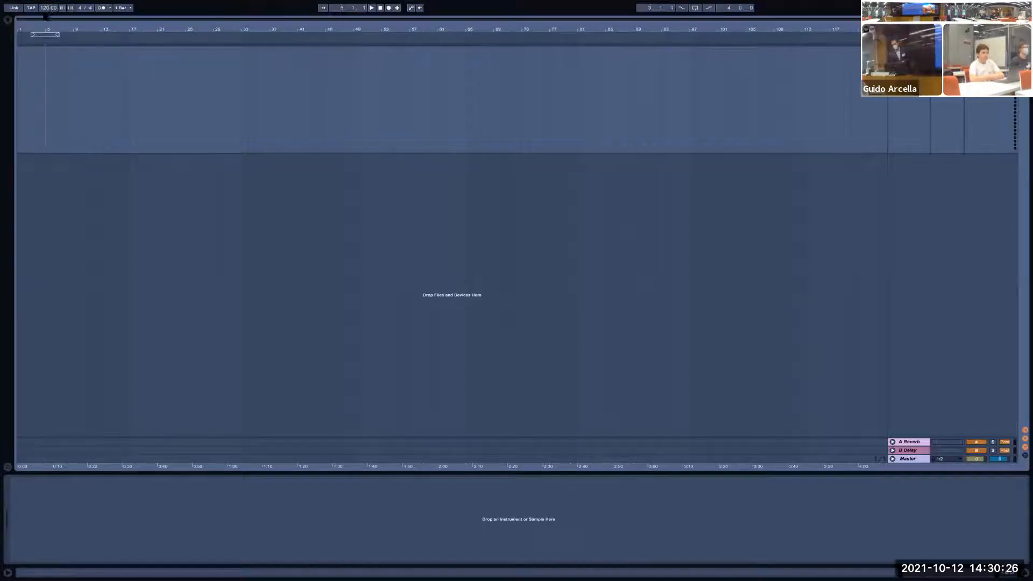
pyautogui.click(37, 6)
pyautogui.click(35, 104)
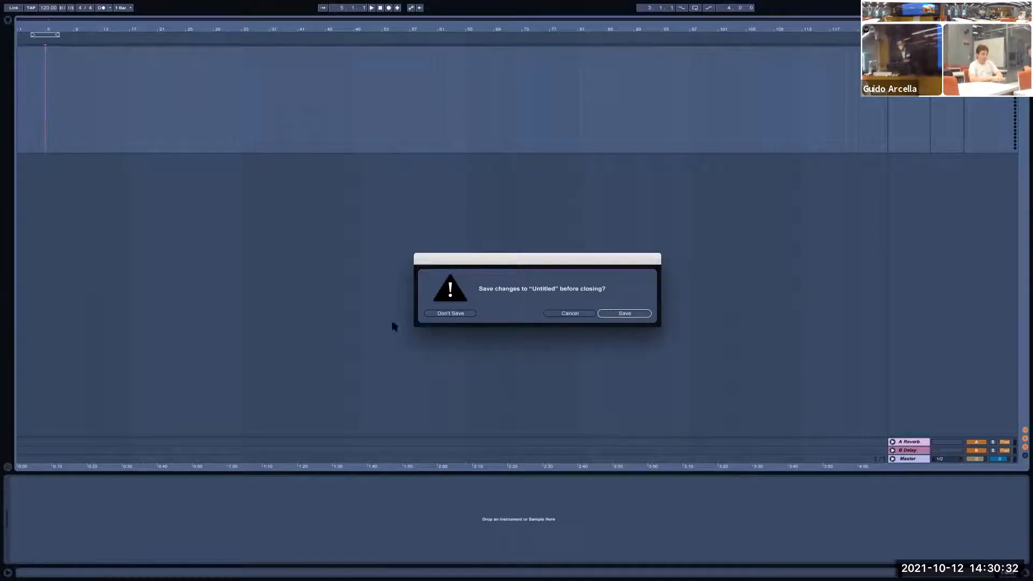
pyautogui.click(434, 314)
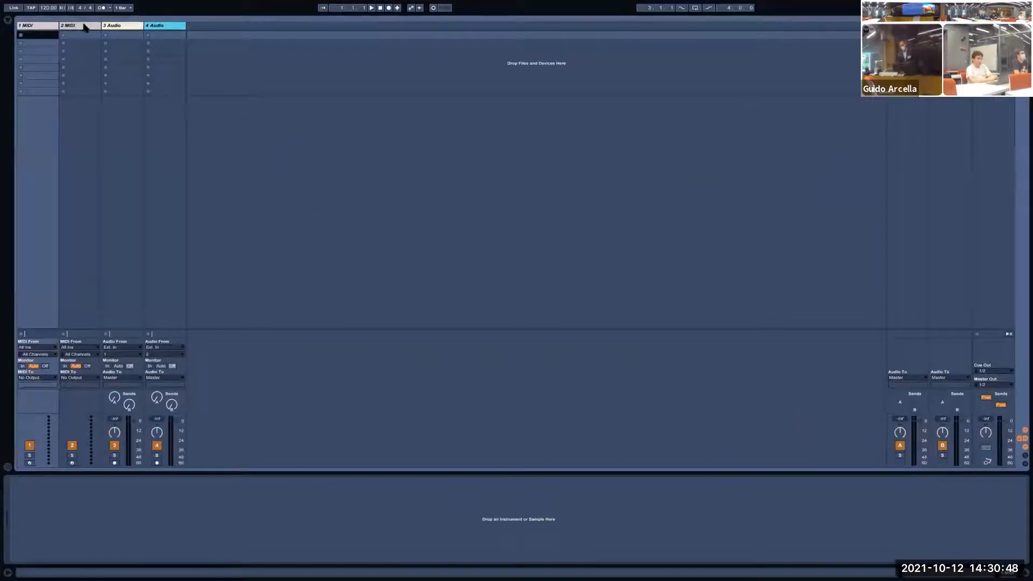
# Delete tracks 2 MIDI, 3 Audio and 4 Audio, and switch to the Arrangement view
pyautogui.click(84, 25)
pyautogui.keyDown('shift'); pyautogui.click(159, 28); pyautogui.keyUp('shift')
pyautogui.press('Delete')
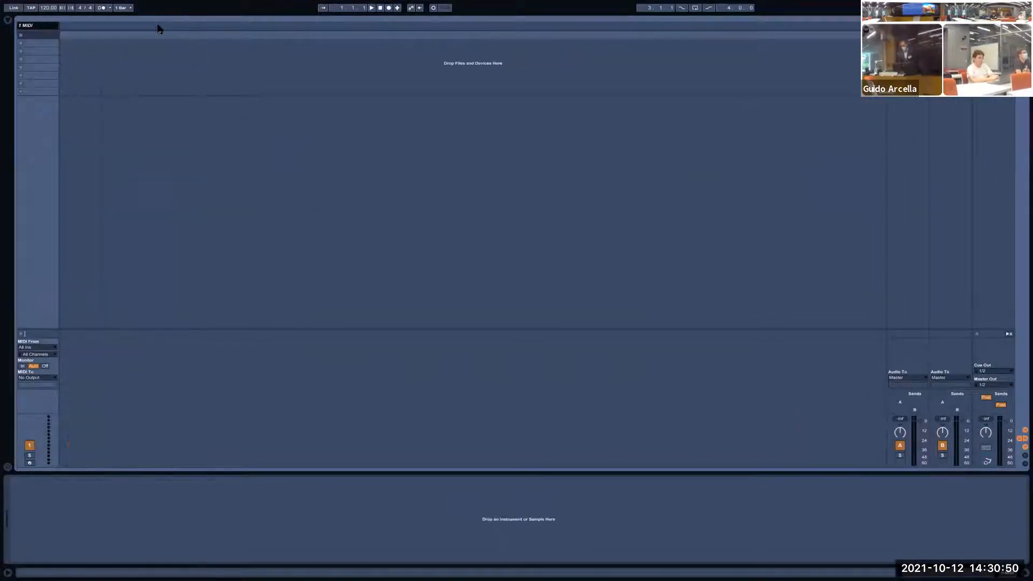
pyautogui.press('Tab')
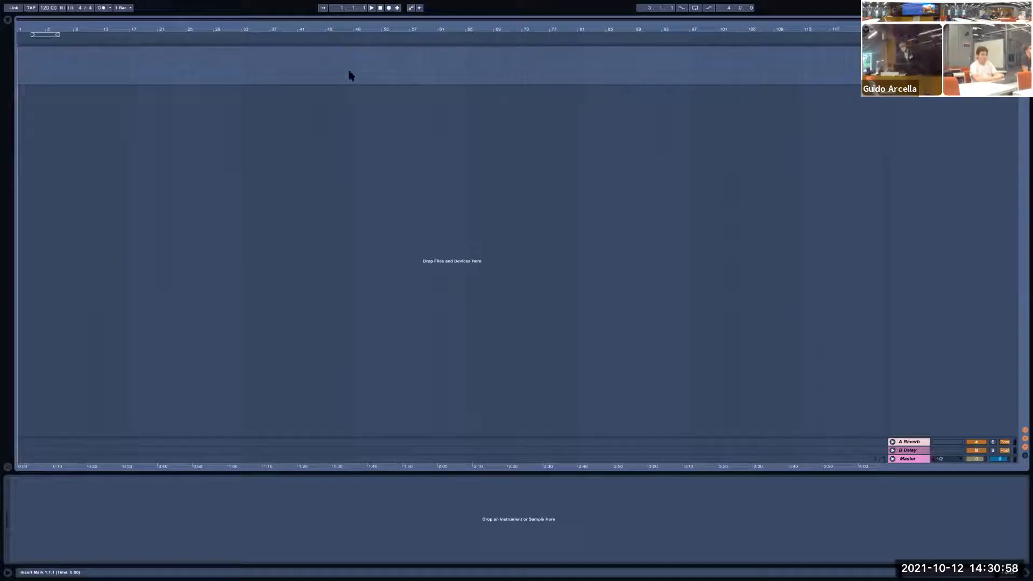
# Set Live's audio output device to HDMI (0 In, 2 Out) in the audio preferences
pyautogui.click(37, 6)
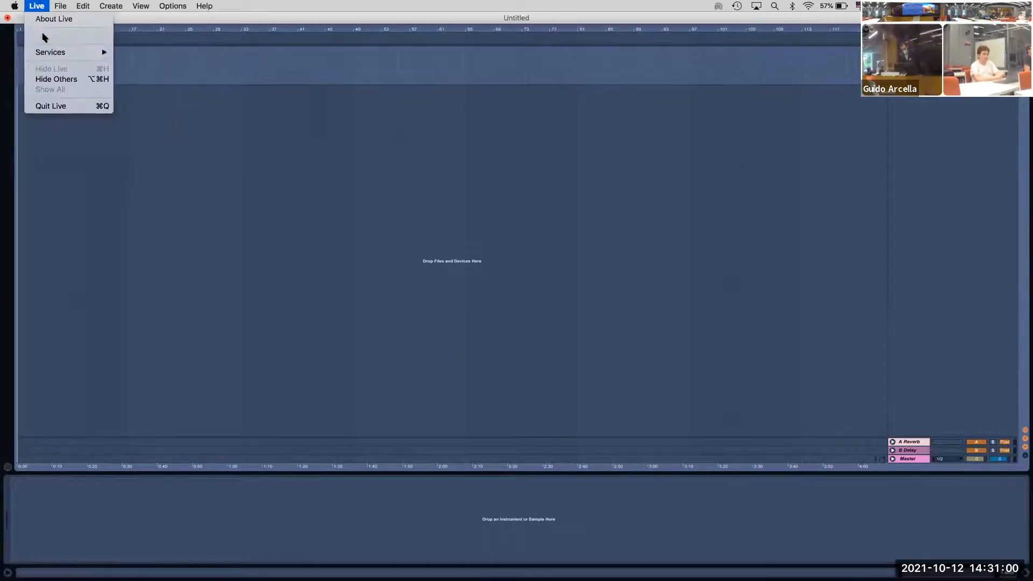
pyautogui.click(41, 35)
pyautogui.moveTo(566, 156); pyautogui.dragTo(412, 160)
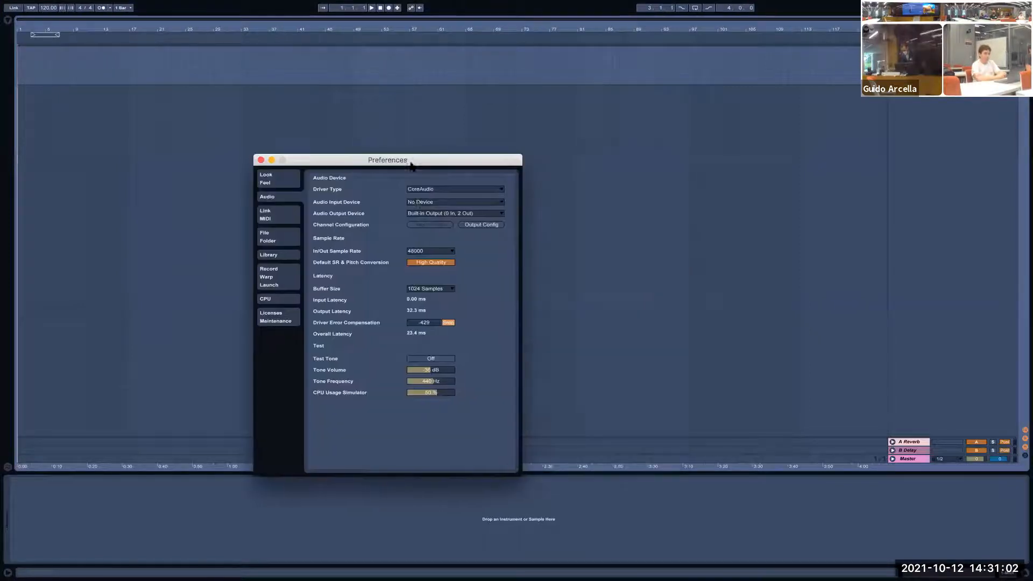
pyautogui.click(416, 213)
pyautogui.click(422, 246)
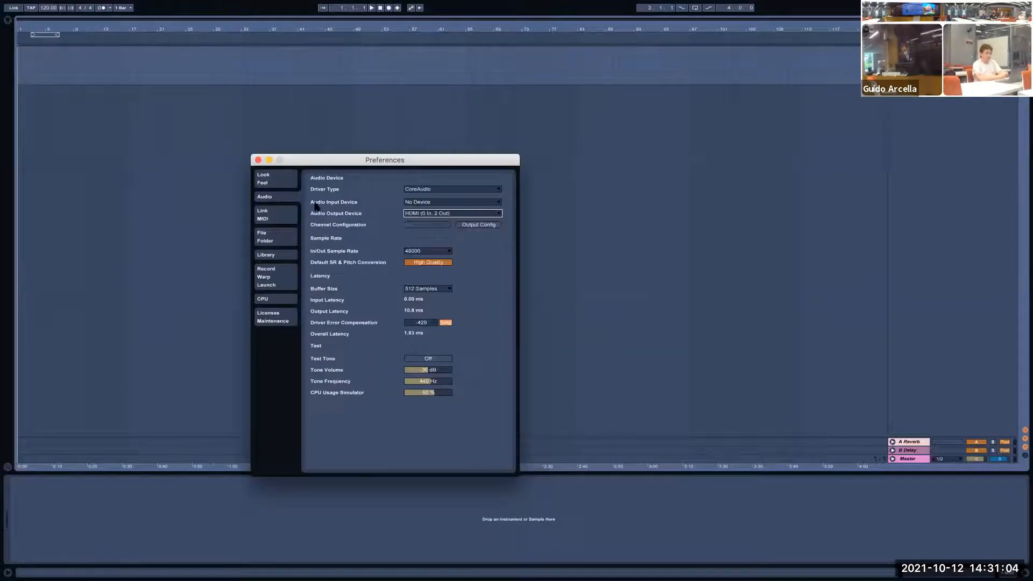
pyautogui.click(258, 161)
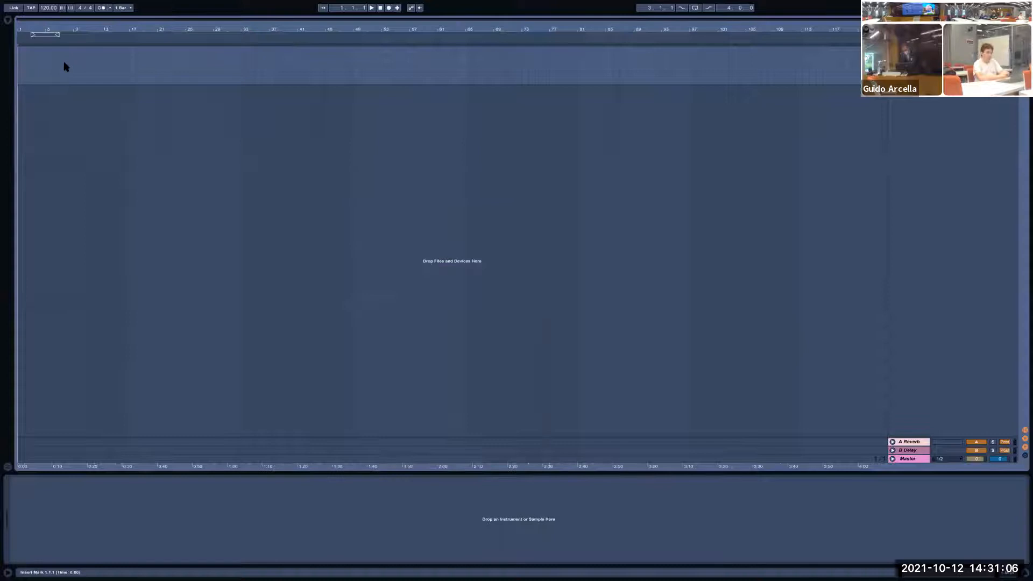
# Load the Operator instrument from the browser onto the MIDI track
pyautogui.click(8, 20)
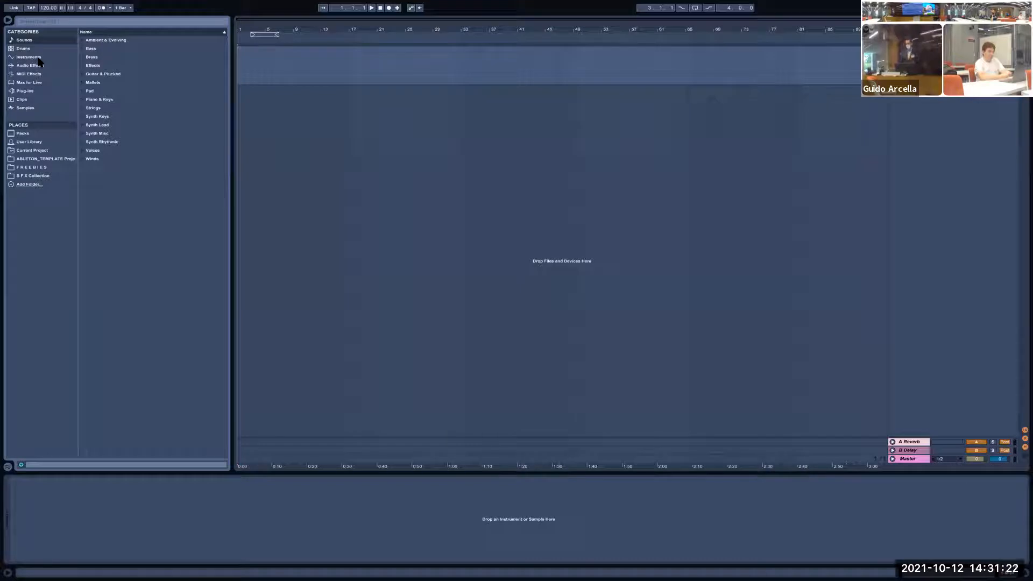
pyautogui.click(24, 93)
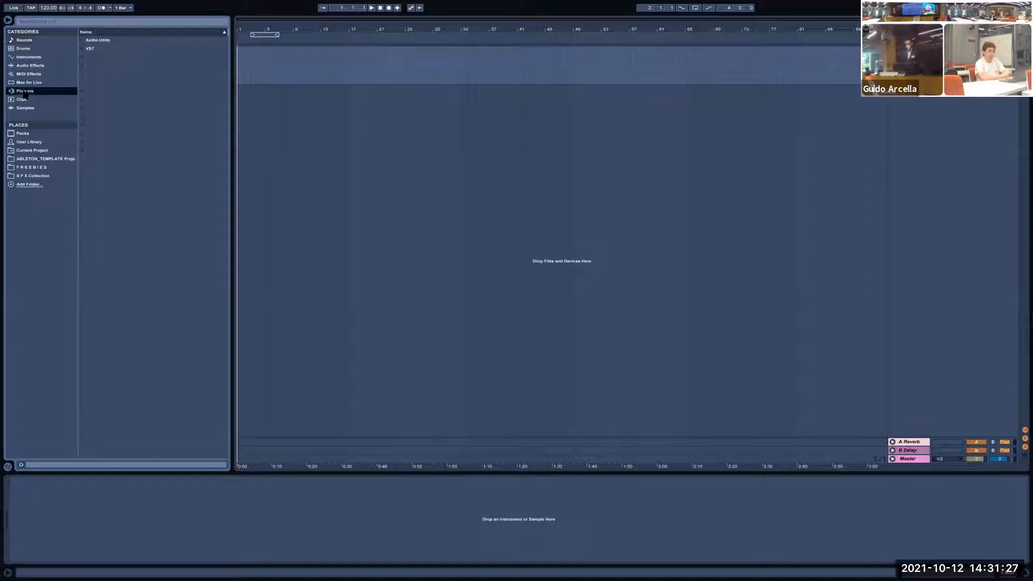
pyautogui.click(30, 58)
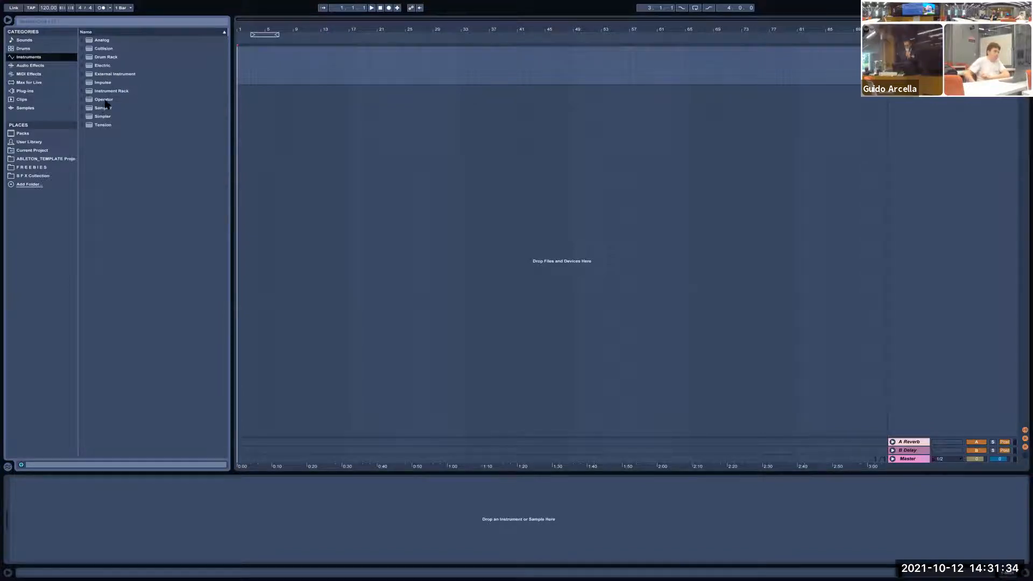
pyautogui.click(105, 99)
pyautogui.doubleClick(104, 100)
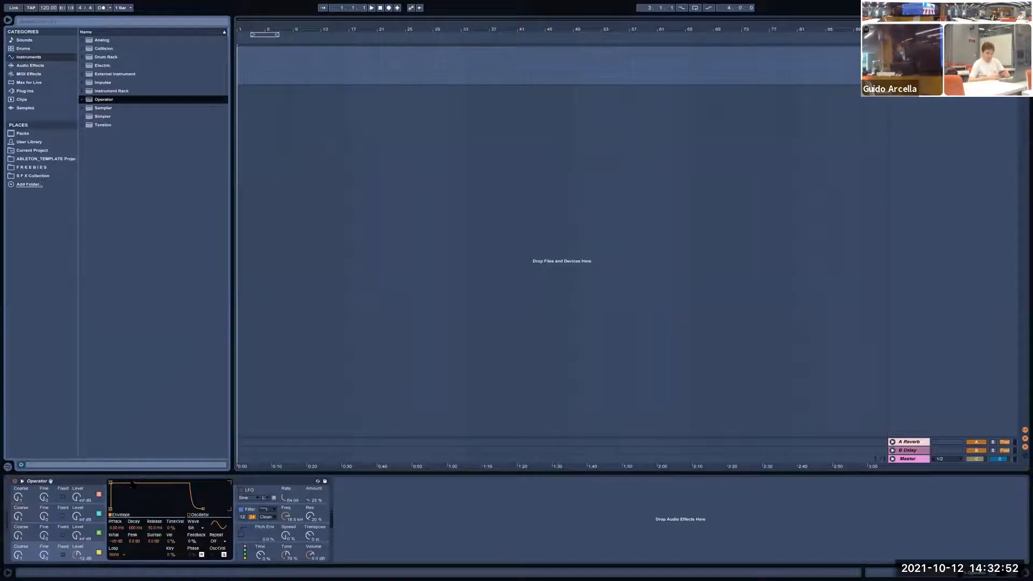
pyautogui.moveTo(134, 483); pyautogui.dragTo(133, 483)
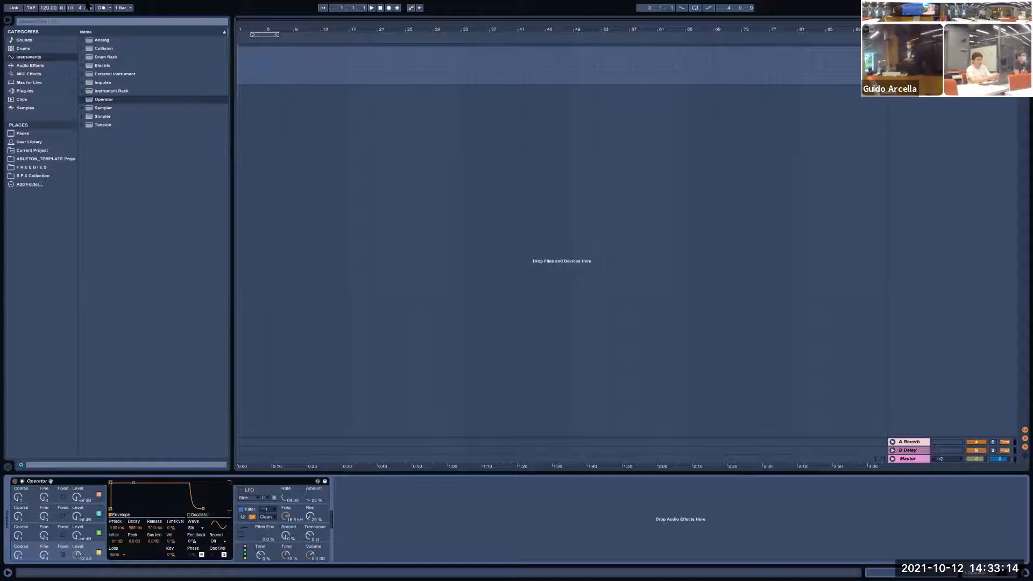
# Add the Spectrum audio effect after Operator and expand its analyzer display
pyautogui.click(30, 83)
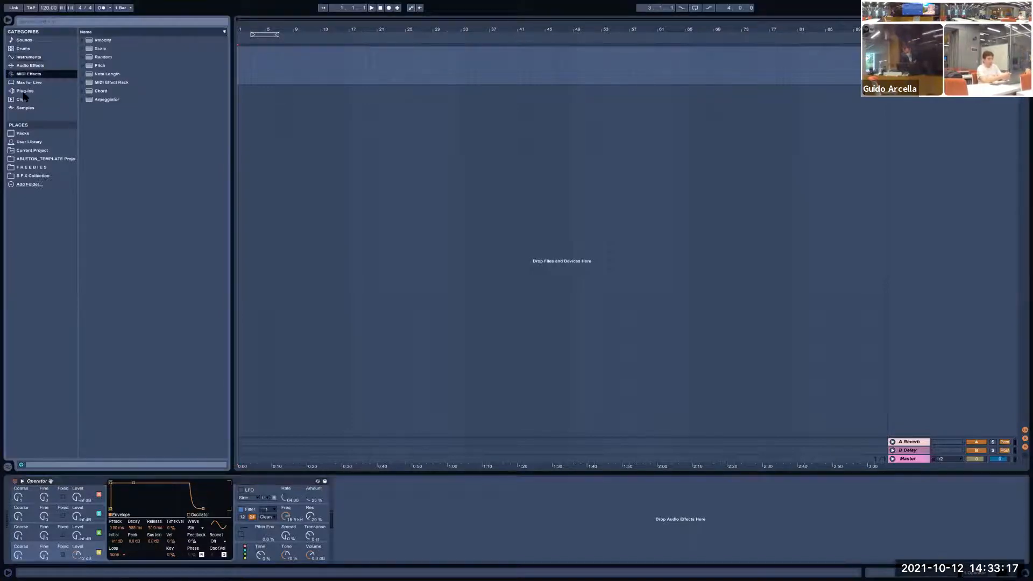
pyautogui.click(31, 66)
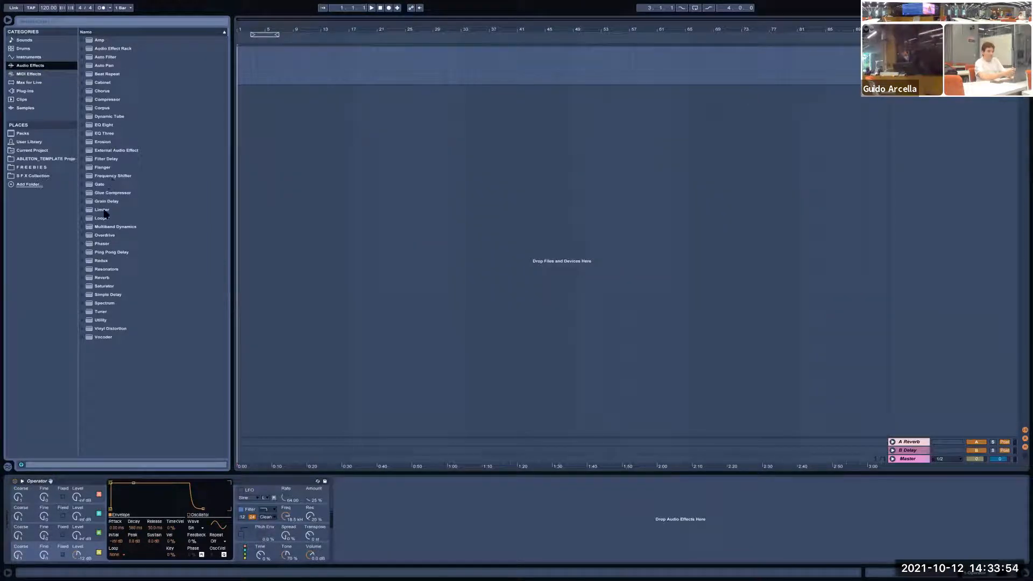
pyautogui.doubleClick(113, 303)
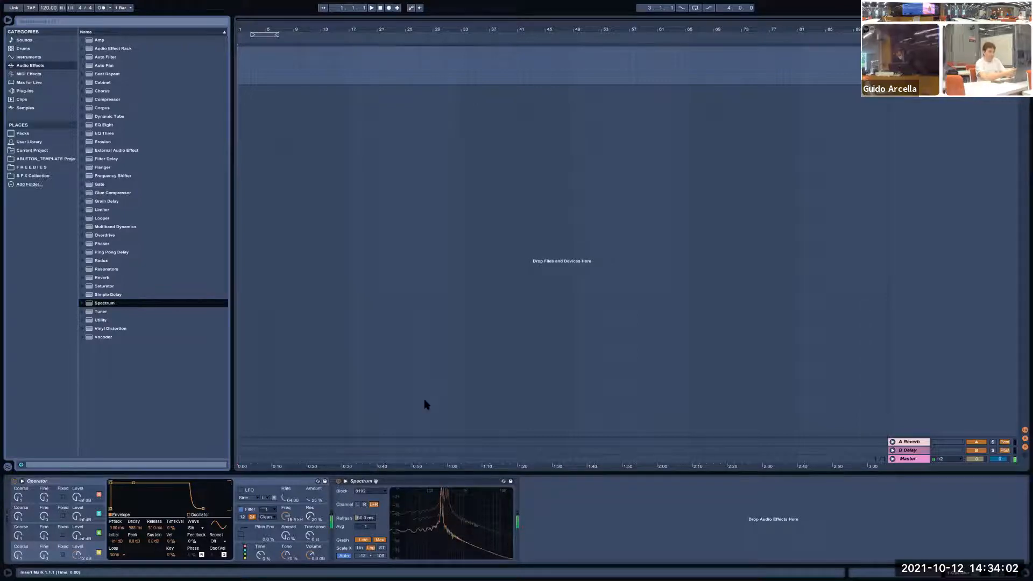
pyautogui.click(349, 481)
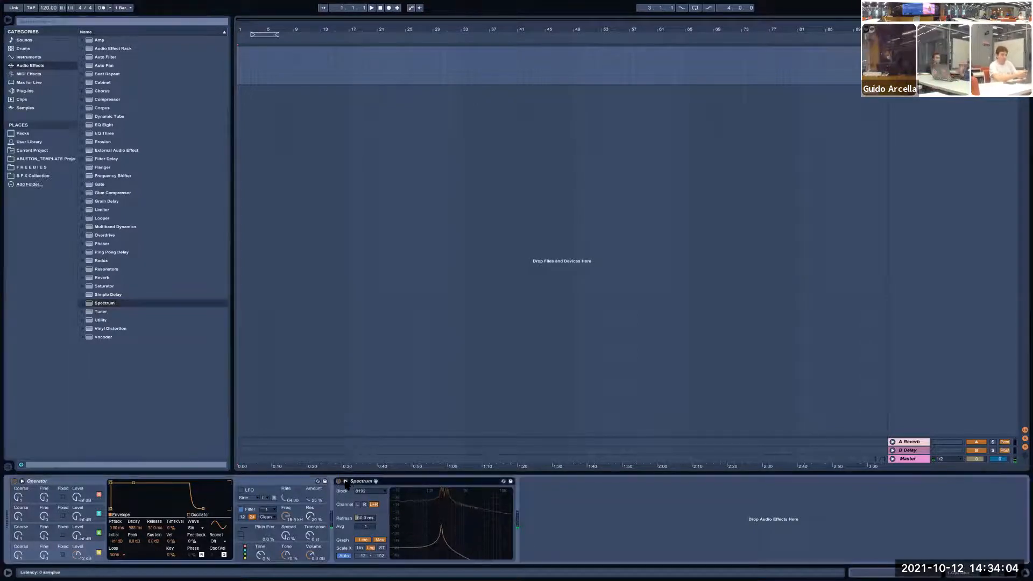
pyautogui.click(346, 481)
# Lower the computer keyboard's octave to C2 to D3 and play the sine note several times to view its spectrum
pyautogui.press('z')
pyautogui.press('a')
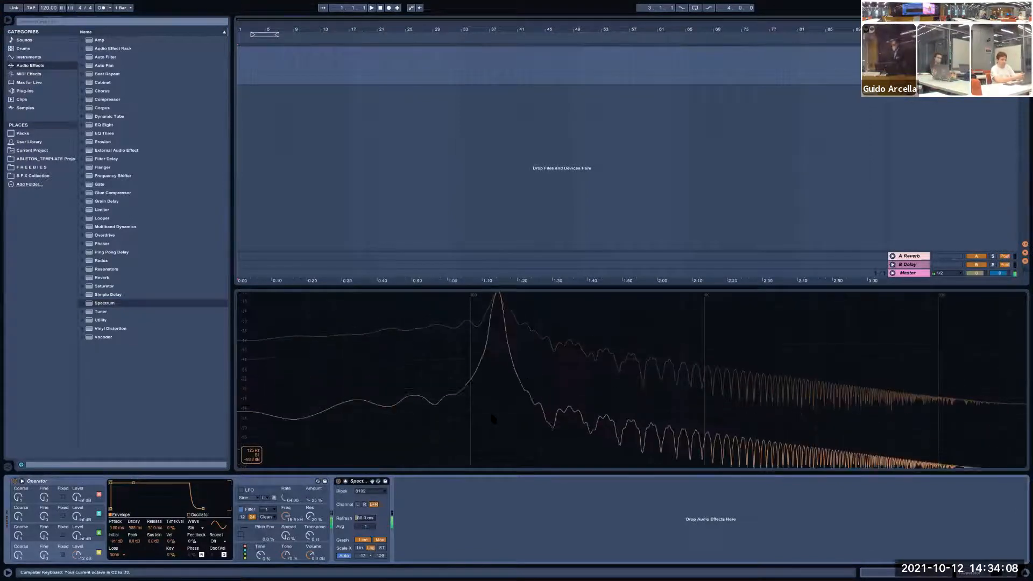
pyautogui.press('a')
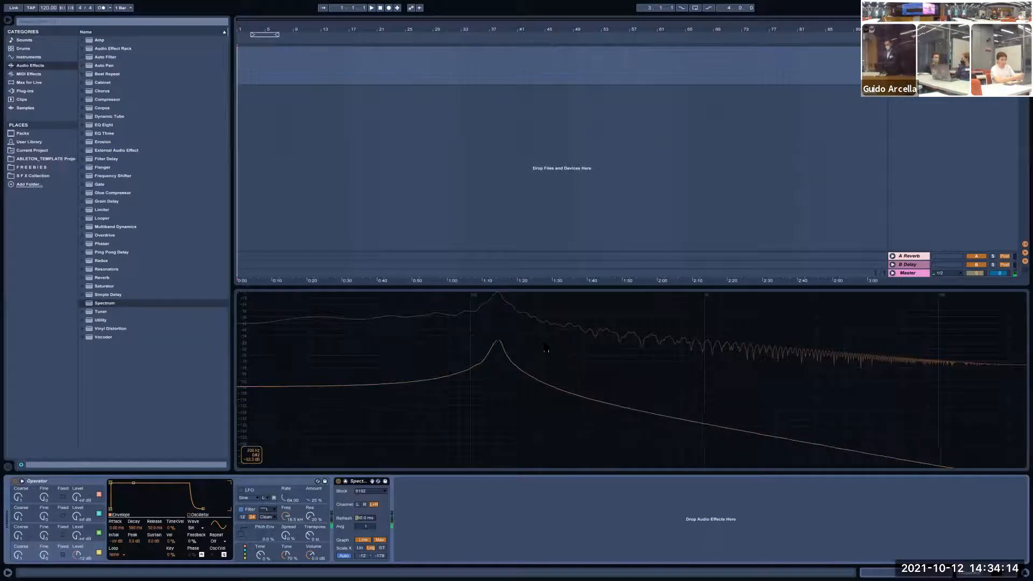
pyautogui.press('a')
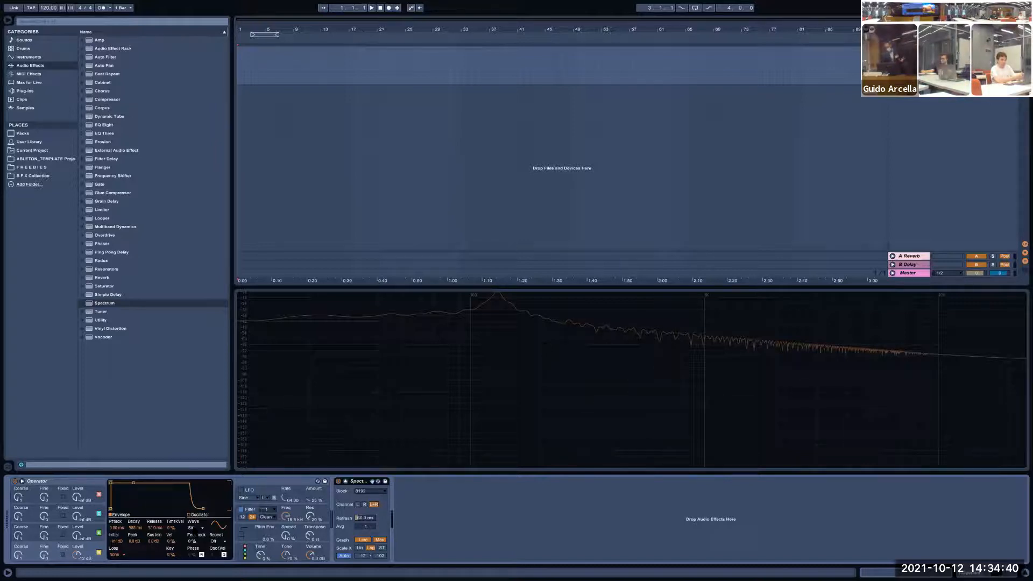
# Try the Saw 4 waveform on Operator's oscillator, and set it to Square 3
pyautogui.click(194, 528)
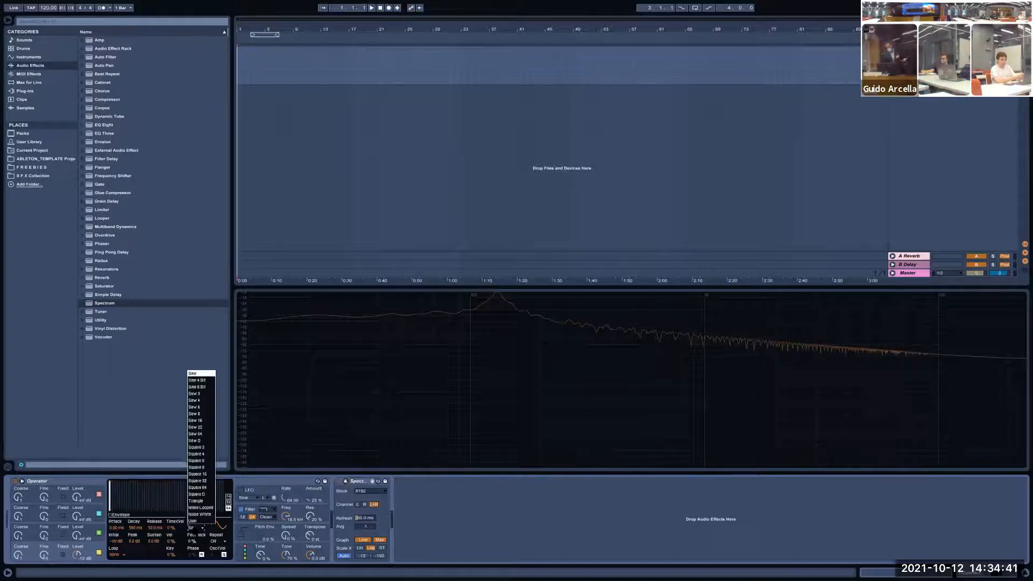
pyautogui.click(207, 401)
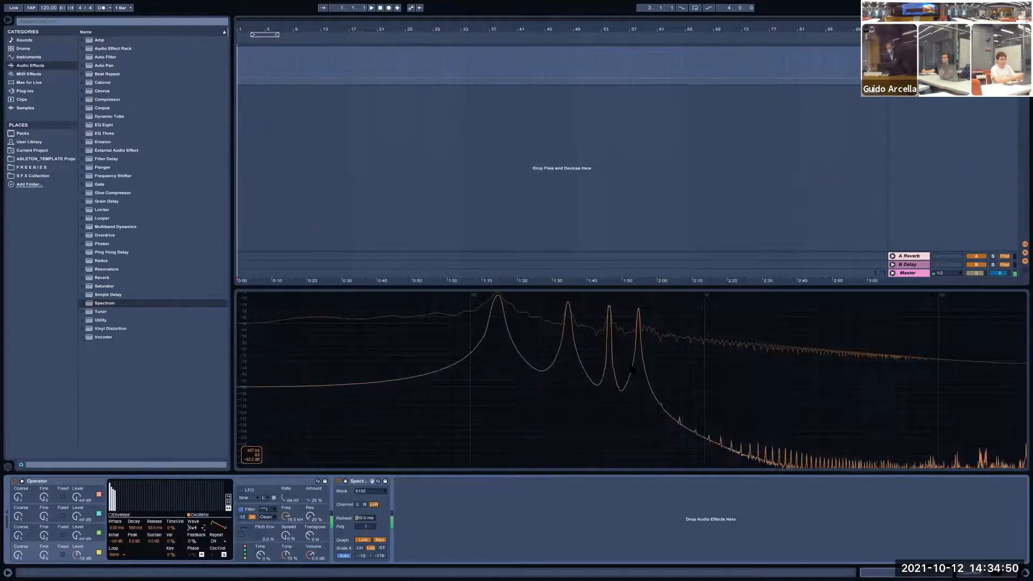
pyautogui.click(192, 527)
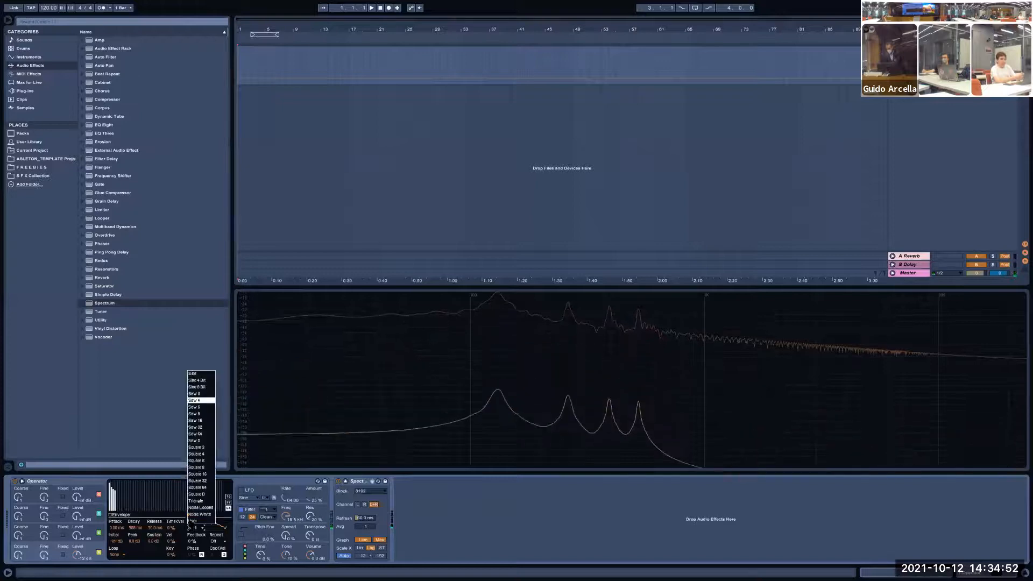
pyautogui.click(200, 448)
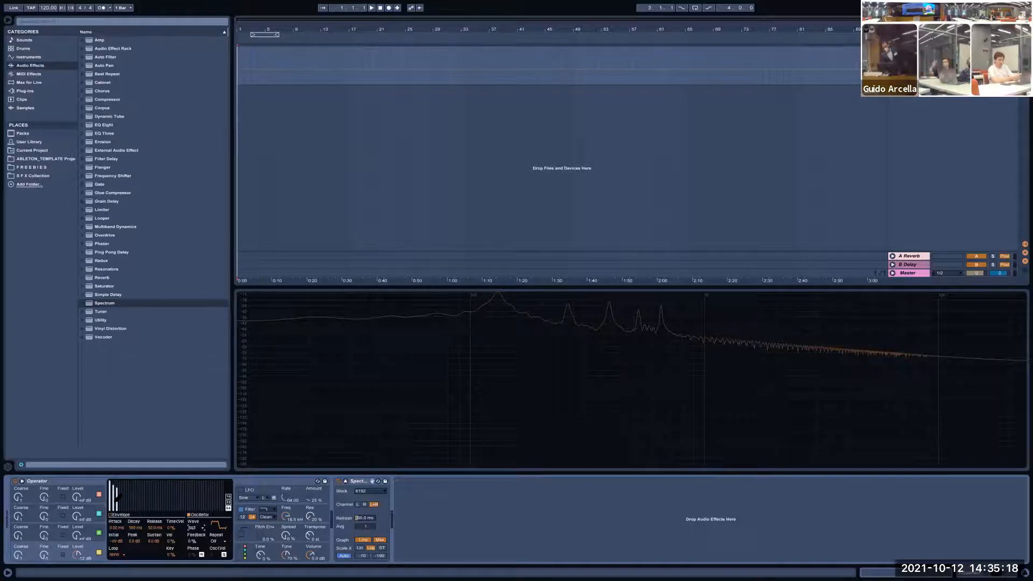
# Lengthen the attack of Operator's volume envelope and lower its sustain to about -12 dB, playing a note to test
pyautogui.click(111, 515)
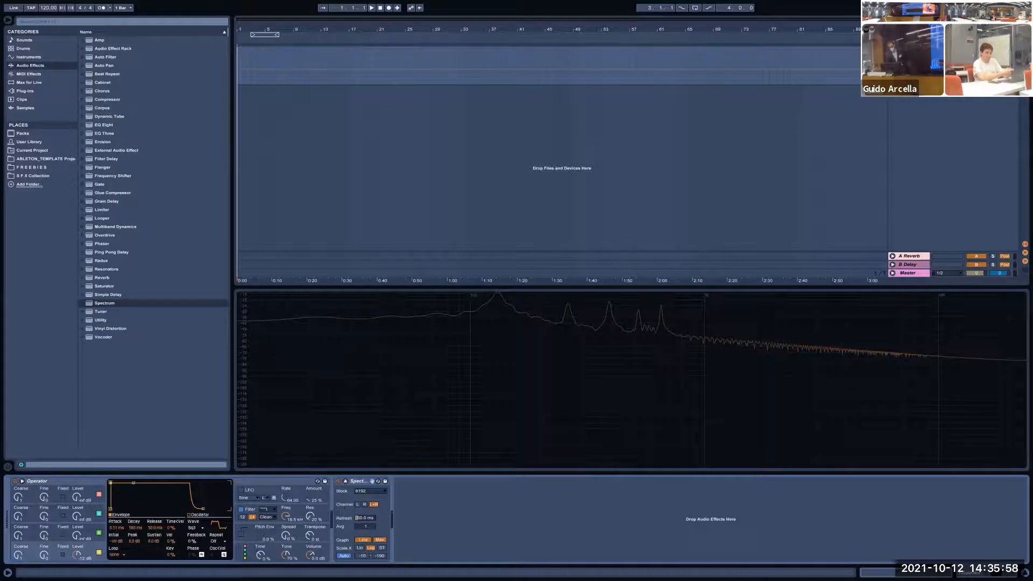
pyautogui.moveTo(114, 483); pyautogui.dragTo(118, 483)
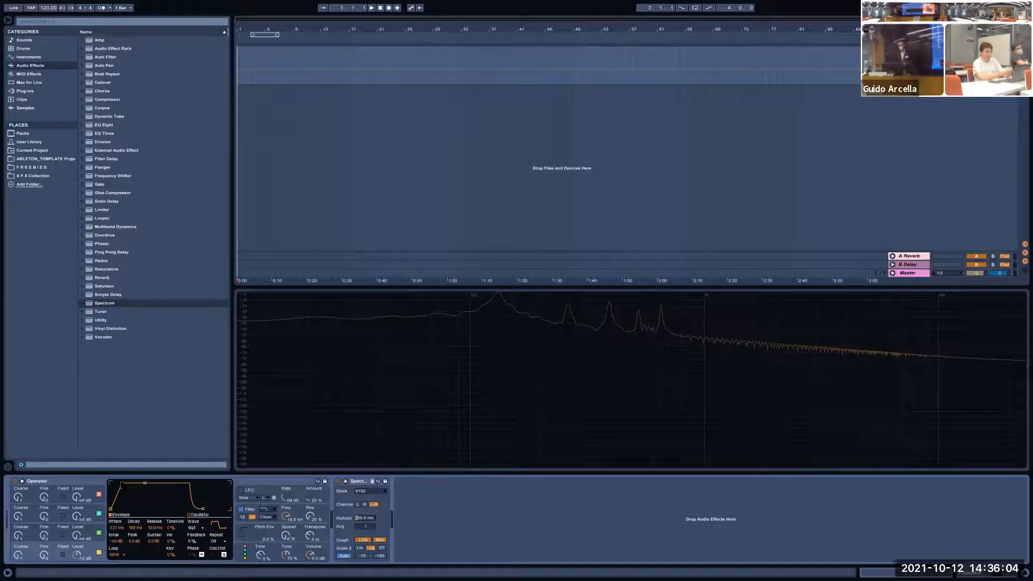
pyautogui.press('a')
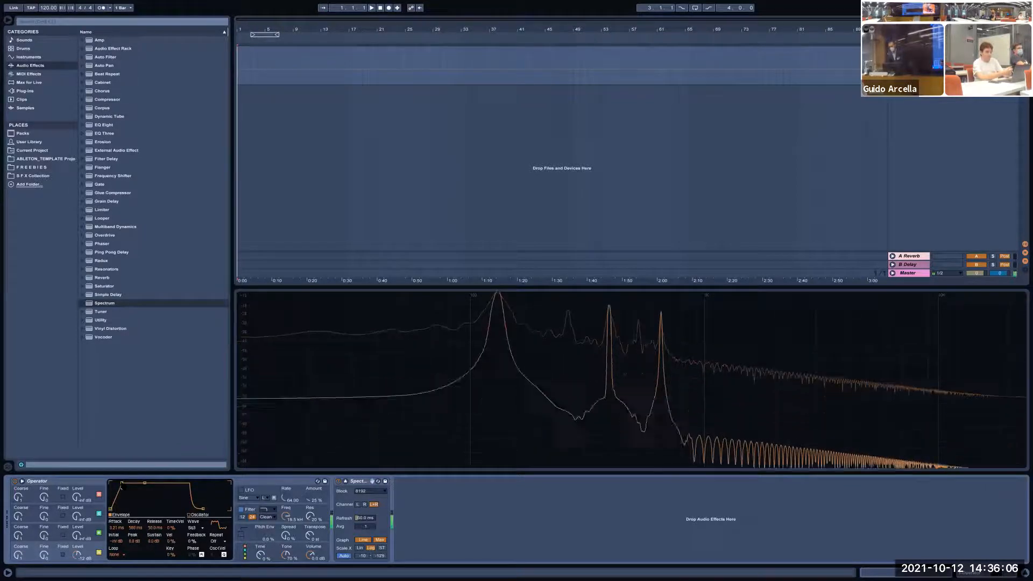
pyautogui.moveTo(122, 484)
pyautogui.mouseDown()
pyautogui.moveTo(112, 488)
pyautogui.moveTo(147, 489)
pyautogui.moveTo(133, 483)
pyautogui.mouseUp()
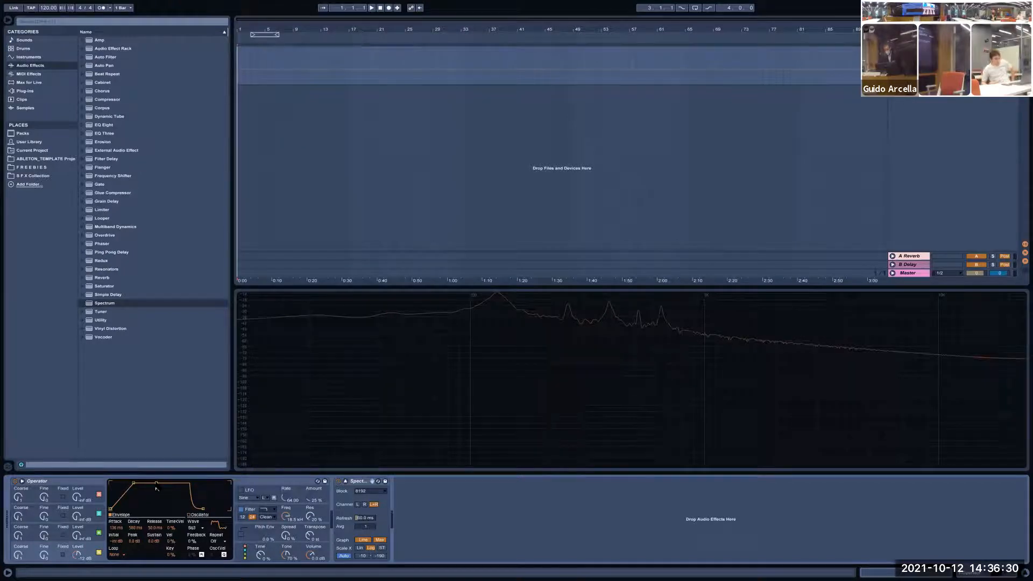
pyautogui.moveTo(156, 483); pyautogui.dragTo(155, 496)
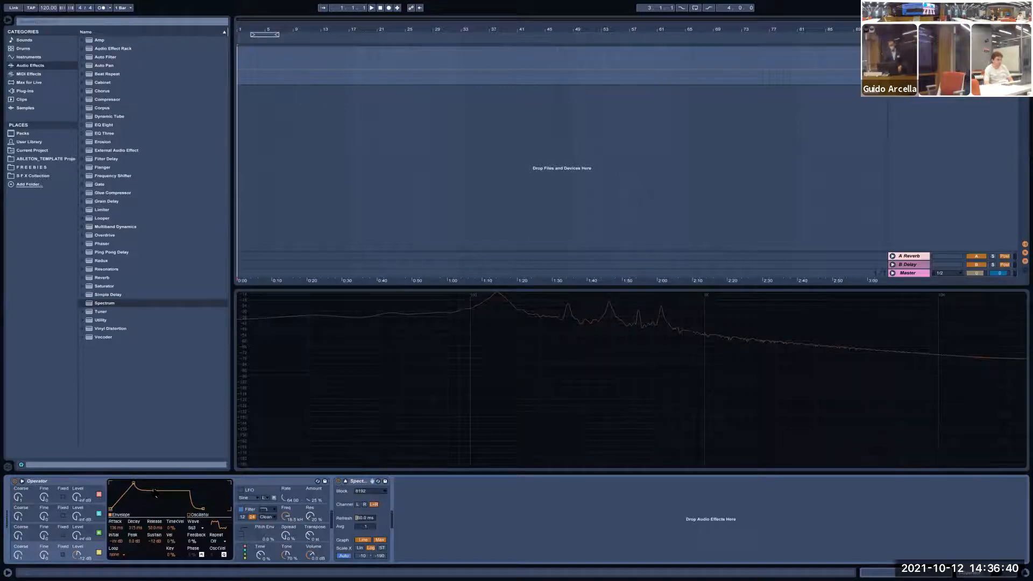
# Try different sustain levels on Operator's volume envelope and lengthen its release to just over 1 s, playing notes to test
pyautogui.moveTo(154, 491); pyautogui.dragTo(155, 498)
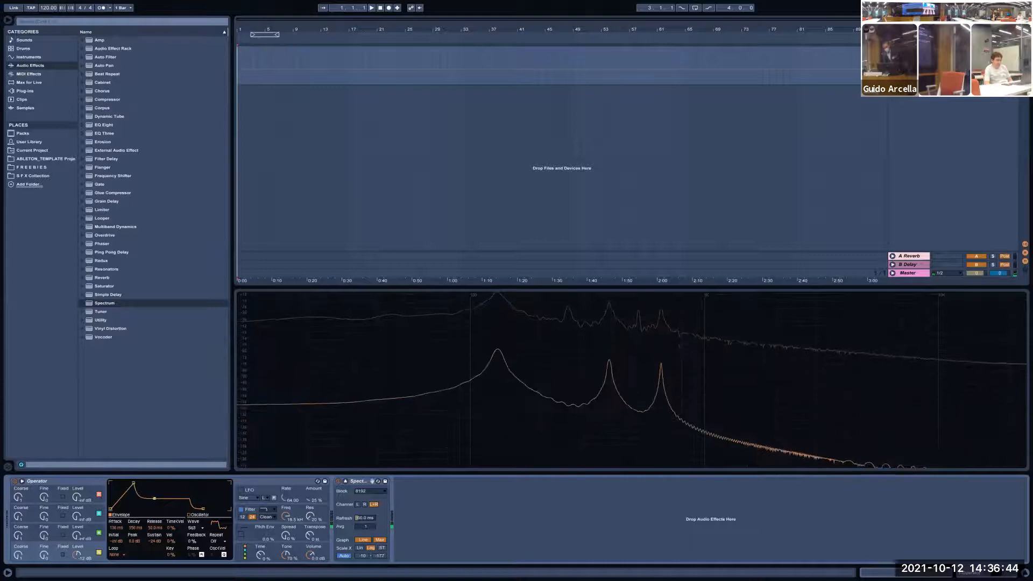
pyautogui.moveTo(154, 499); pyautogui.dragTo(156, 493)
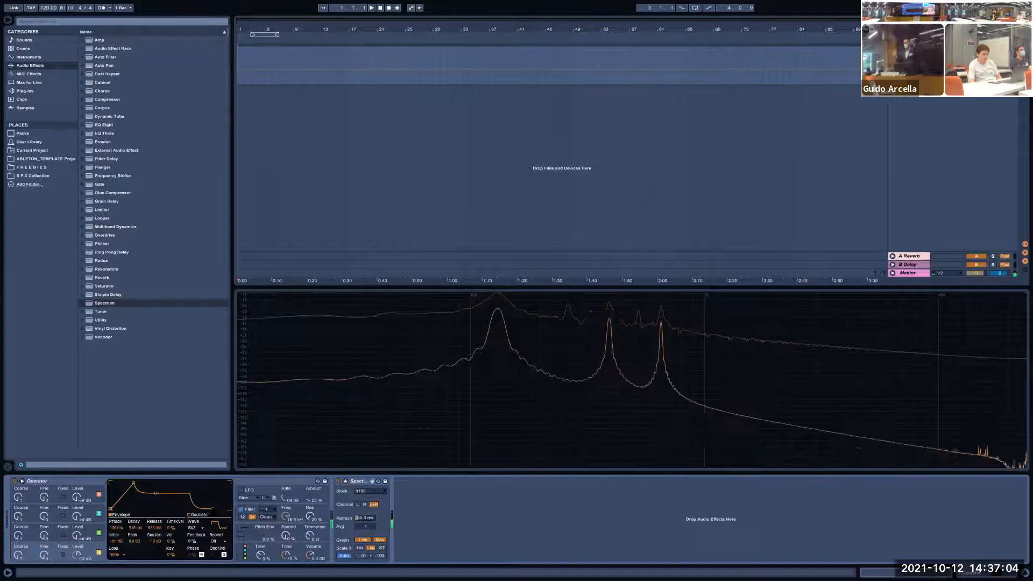
pyautogui.moveTo(213, 508); pyautogui.dragTo(222, 509)
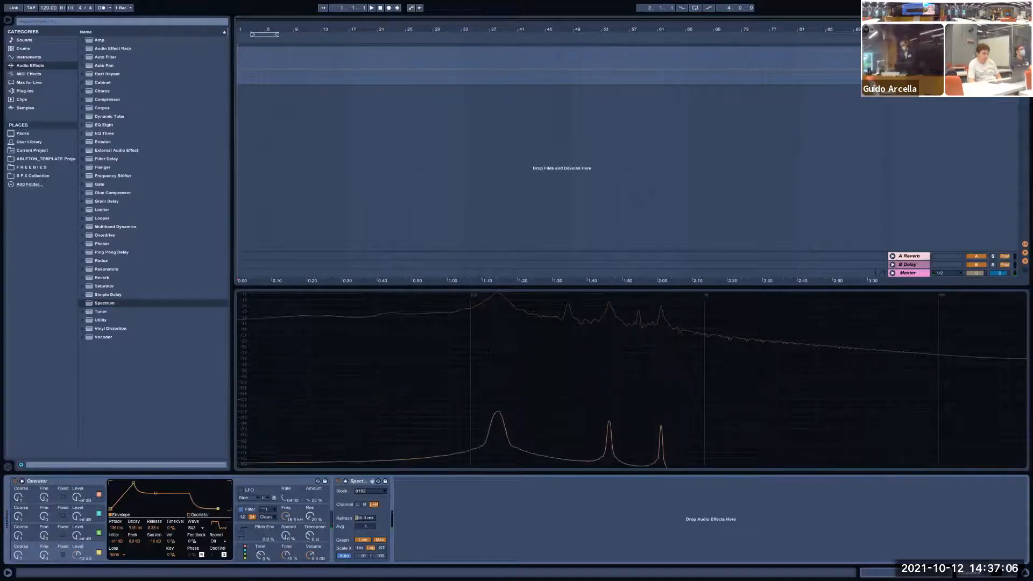
pyautogui.press('a')
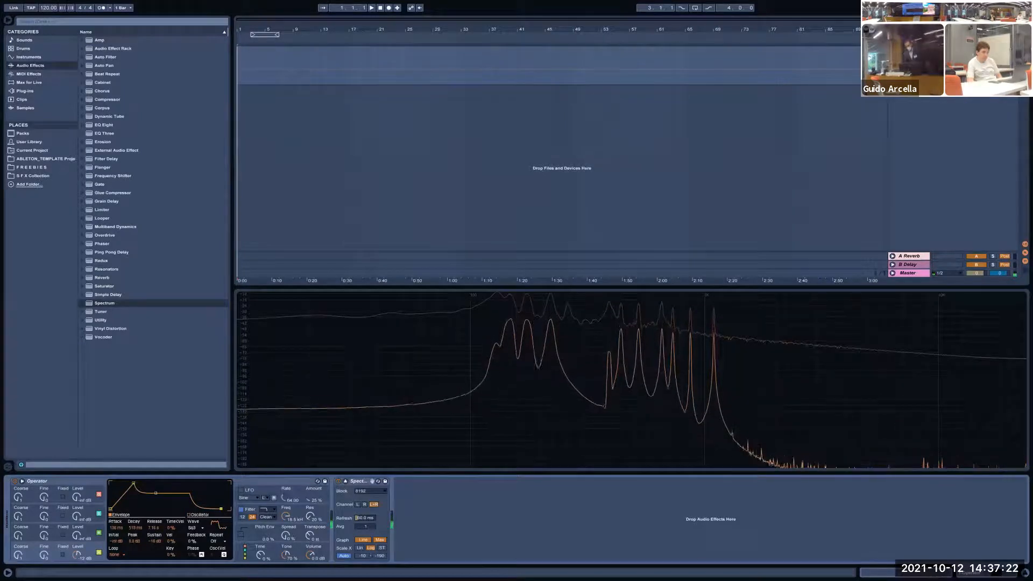
# Reshape the volume envelope into a short pluck with zero attack, a very short decay and minimum sustain
pyautogui.moveTo(155, 493); pyautogui.dragTo(157, 483)
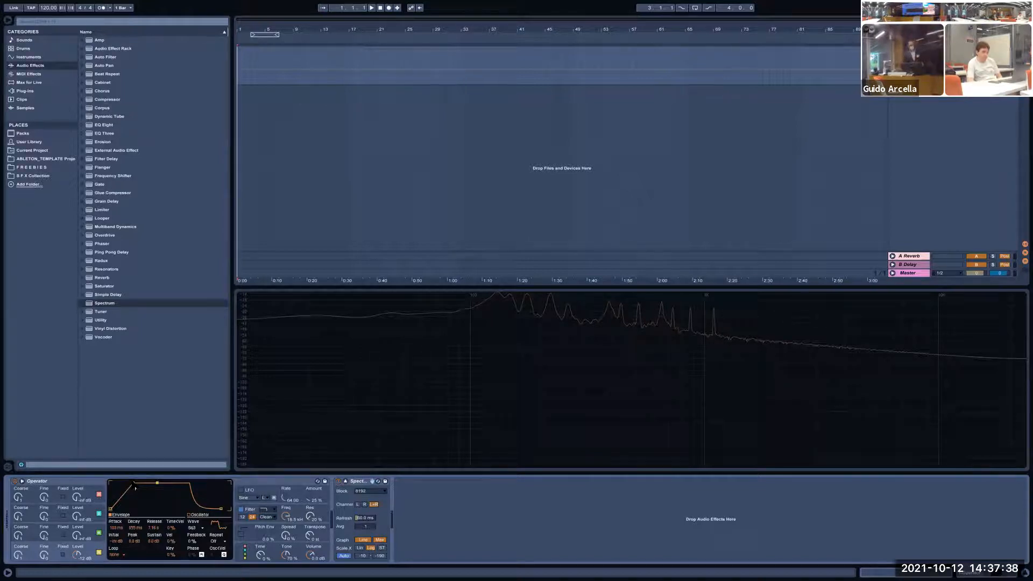
pyautogui.moveTo(133, 483); pyautogui.dragTo(118, 487)
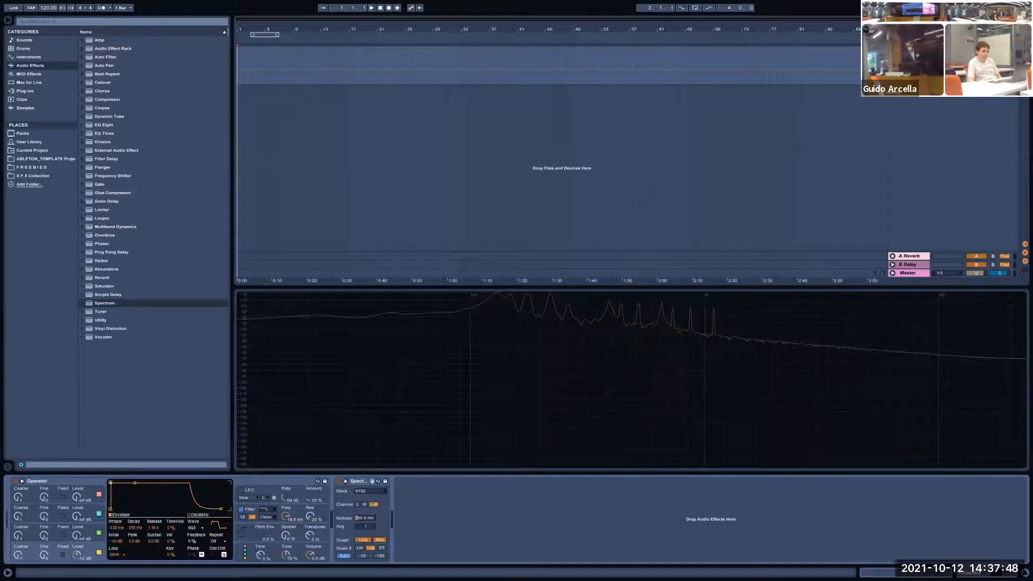
pyautogui.moveTo(135, 483); pyautogui.dragTo(127, 509)
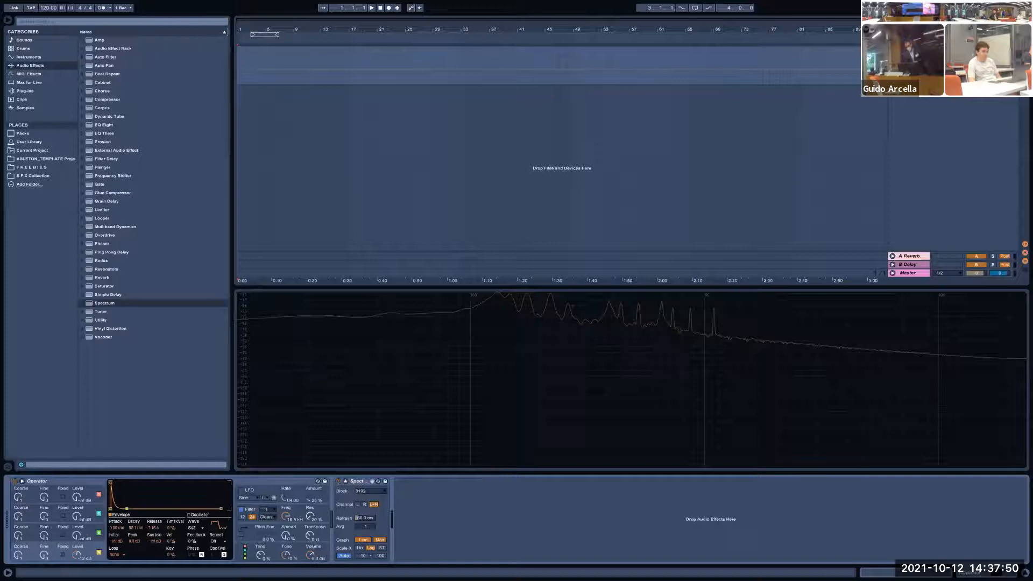
# Play the plucked note repeatedly, raising the computer keyboard to C3 to D4 and returning it to C2 to D3
pyautogui.press('f')
pyautogui.press('f')
pyautogui.press('x')
pyautogui.press('f')
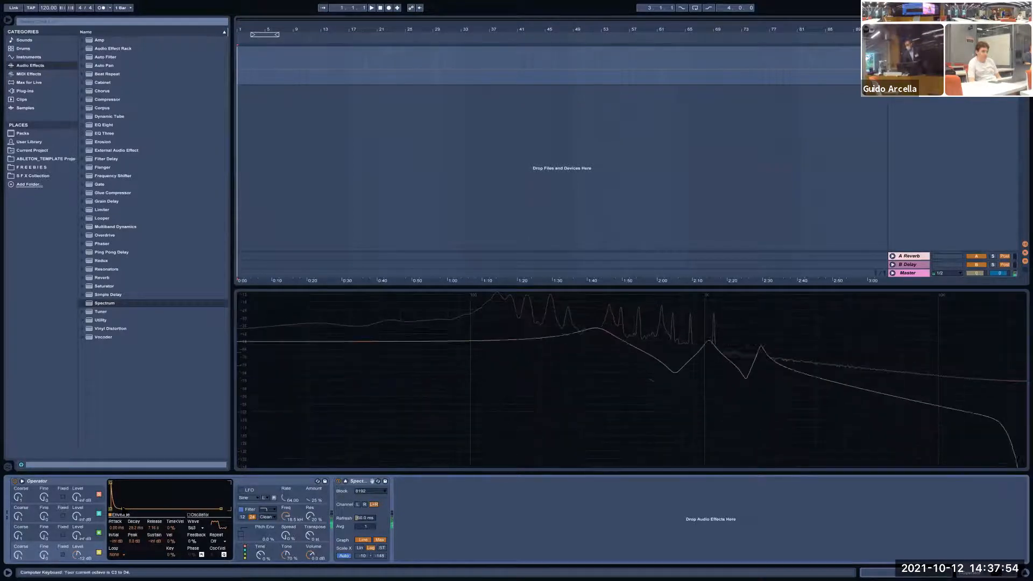
pyautogui.press('z')
pyautogui.press('f')
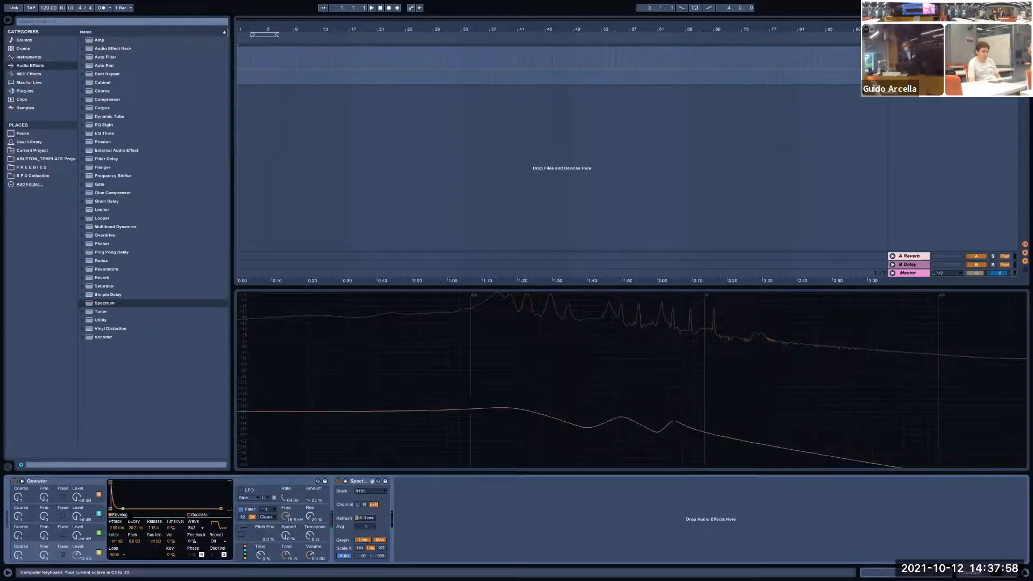
pyautogui.press('f')
# Try a longer decay and full sustain on the volume envelope, and restore minimum sustain with a decay of about 160 ms
pyautogui.moveTo(123, 509); pyautogui.dragTo(132, 508)
pyautogui.press('a')
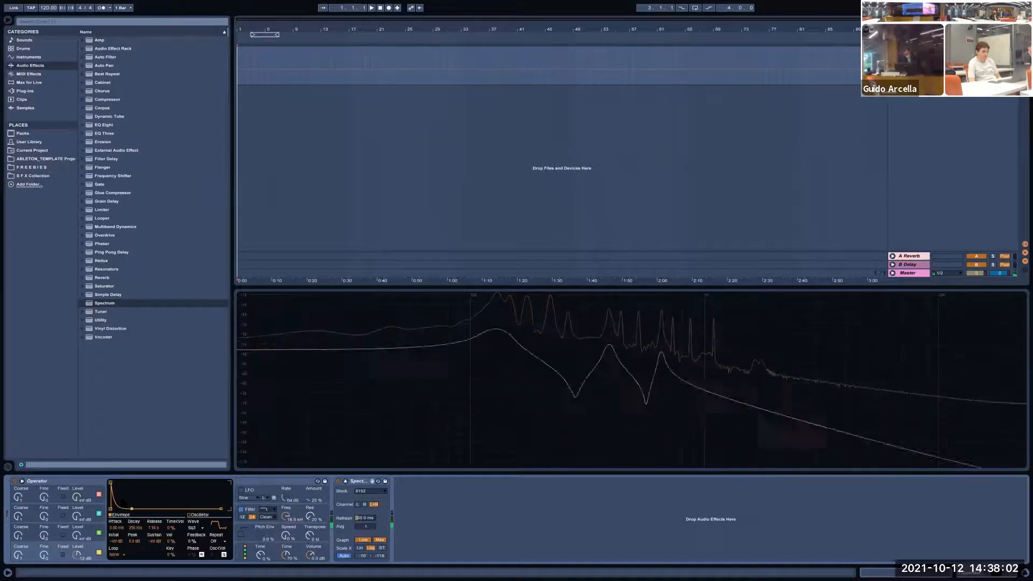
pyautogui.moveTo(132, 509); pyautogui.dragTo(150, 482)
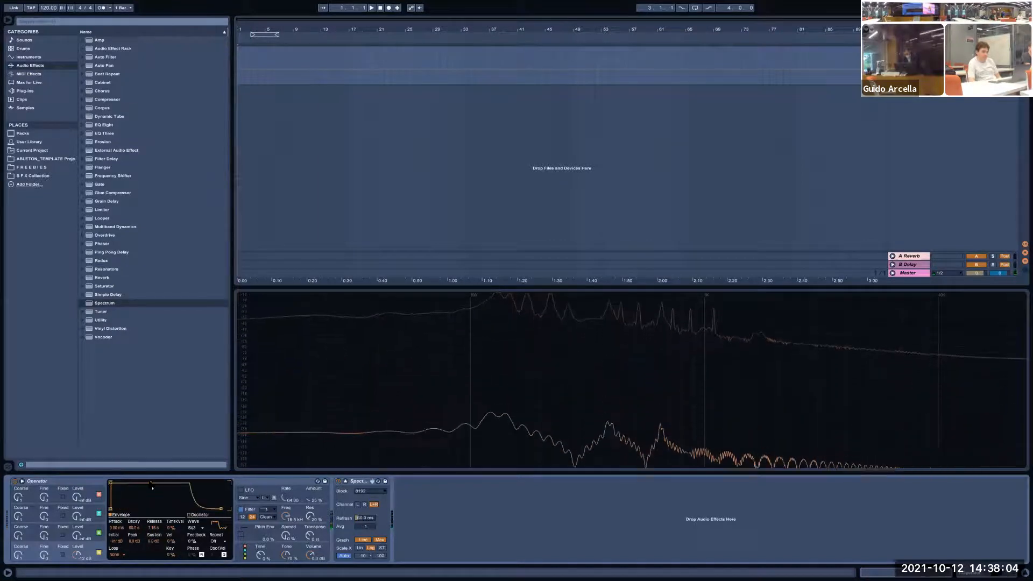
pyautogui.press('a')
pyautogui.moveTo(217, 508); pyautogui.dragTo(132, 508)
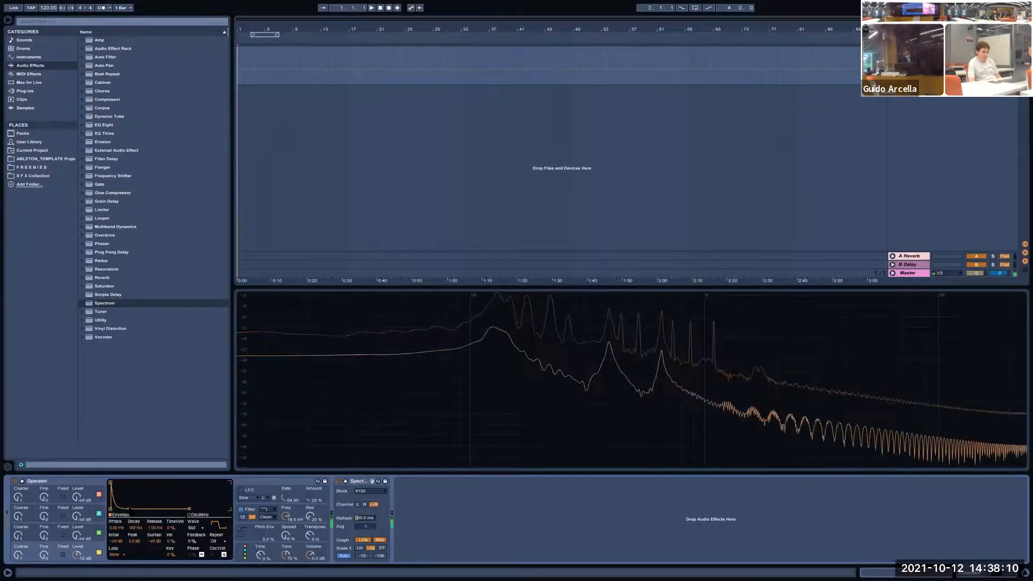
# Raise the computer keyboard's octave to C3 to D4 and play a short melody with the plucked sound
pyautogui.press('x')
pyautogui.press('a')
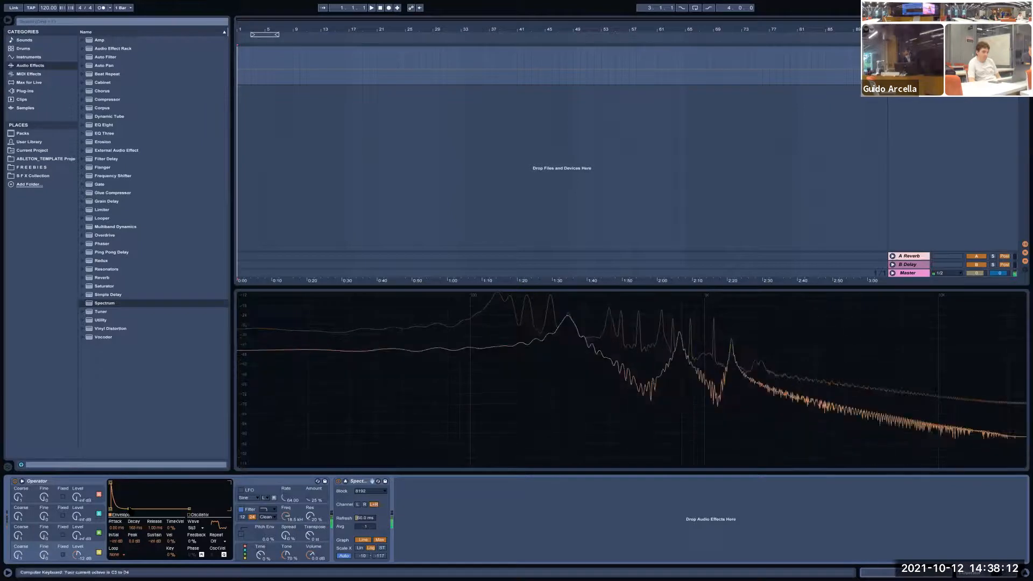
pyautogui.press('a')
pyautogui.press('h')
pyautogui.press('h')
pyautogui.press('f')
pyautogui.press('a')
pyautogui.press('f')
pyautogui.press('a')
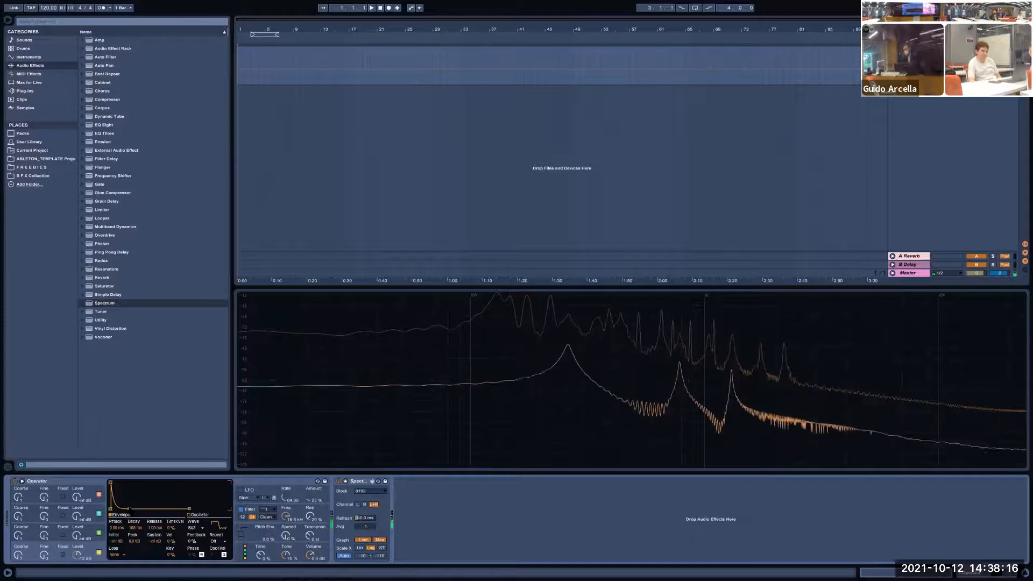
pyautogui.press('a')
pyautogui.press('a')
pyautogui.press('a')
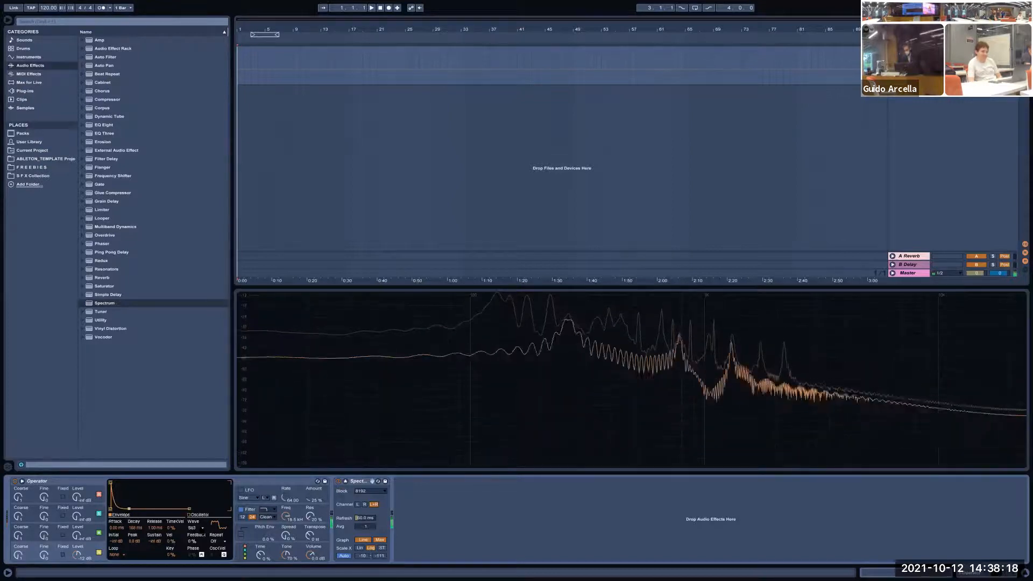
# Review the oscillator's waveform choices, return to its envelope display and play more notes with the plucked sound
pyautogui.click(196, 528)
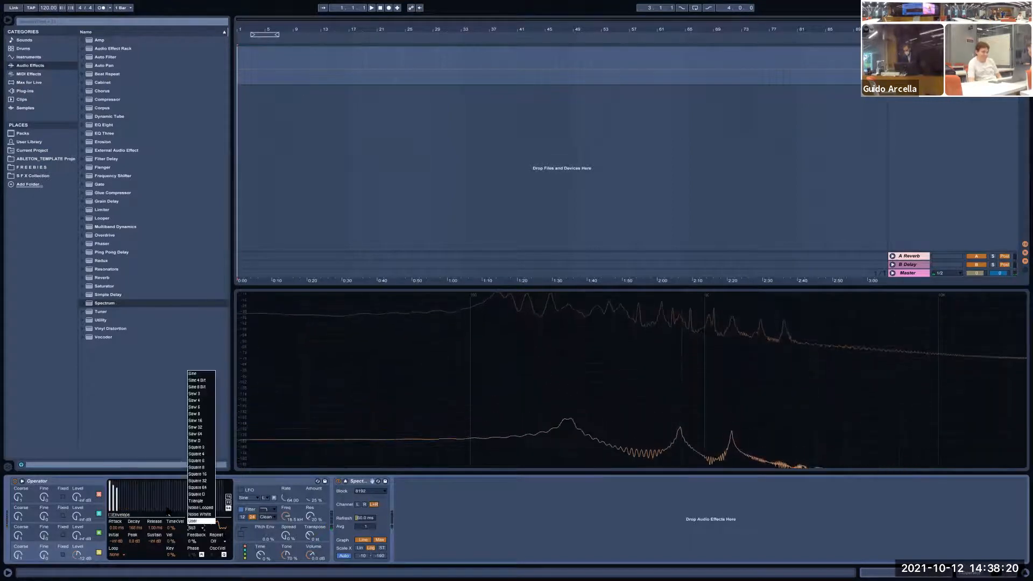
pyautogui.click(124, 514)
pyautogui.press('x')
pyautogui.press('a')
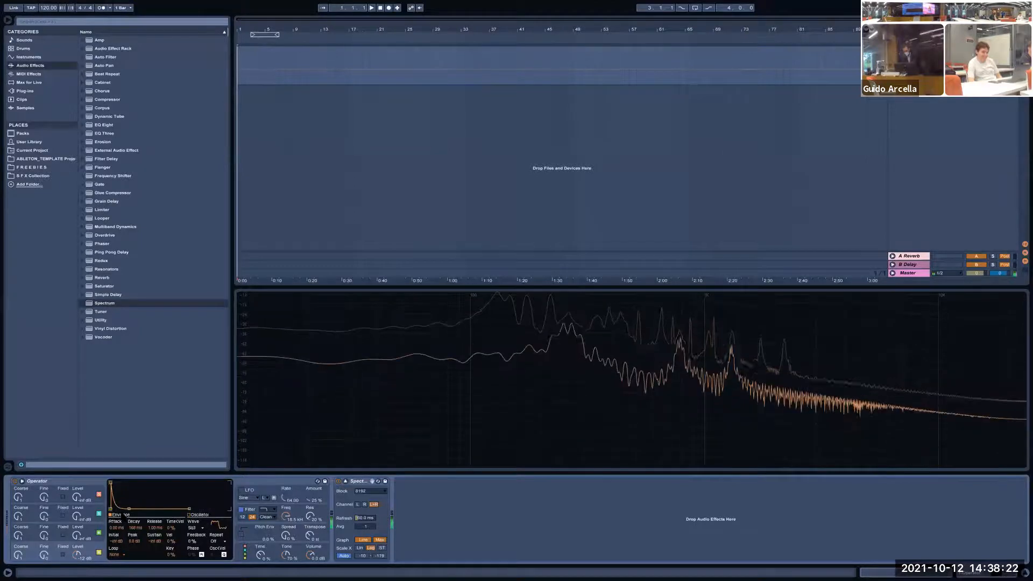
pyautogui.press('a')
pyautogui.press('f')
pyautogui.press('h')
pyautogui.press('f')
pyautogui.press('a')
# Display Operator's LFO settings and its filter envelope settings, and look at the filter type choices
pyautogui.click(260, 490)
pyautogui.press('a')
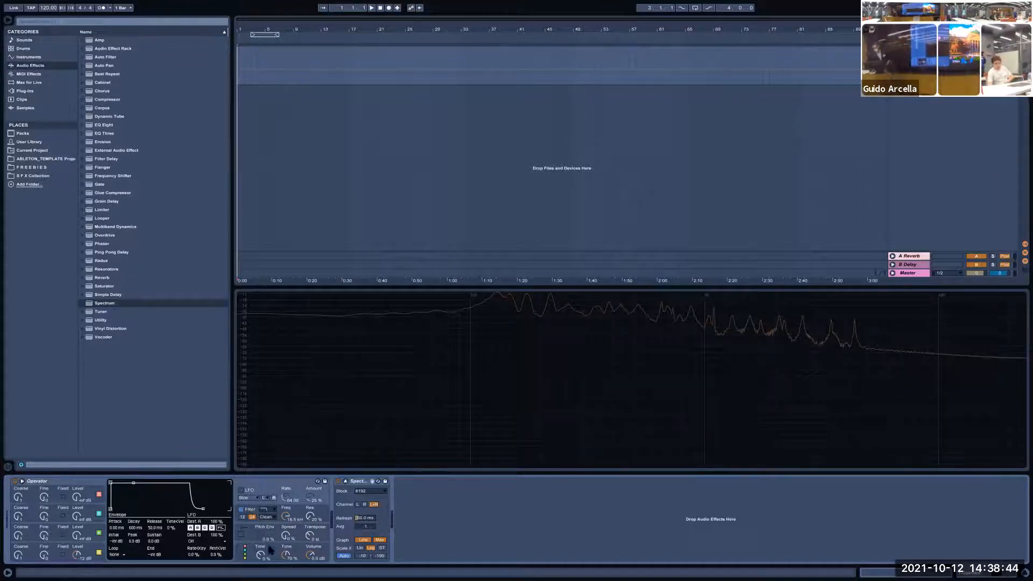
pyautogui.click(267, 512)
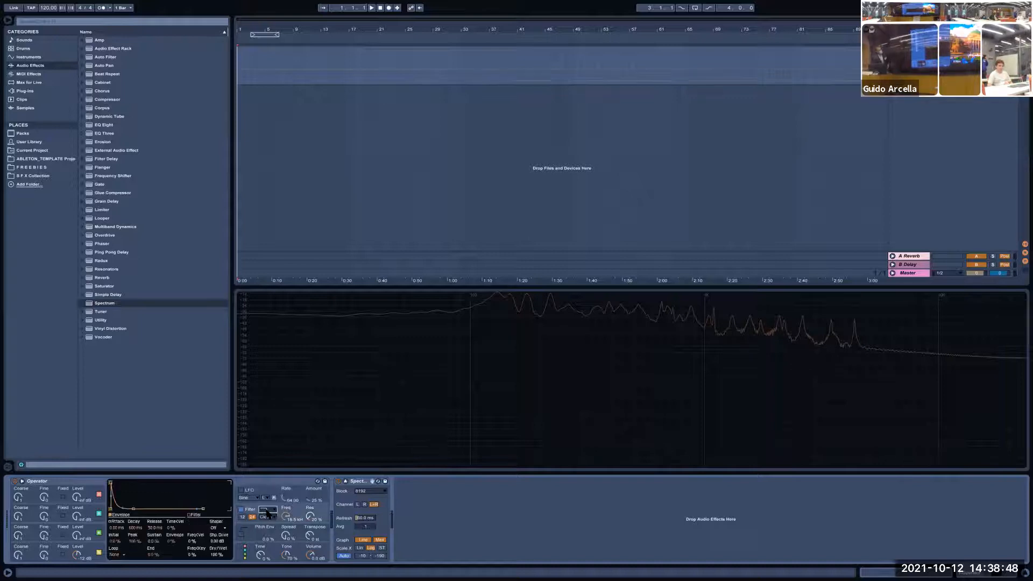
pyautogui.click(273, 509)
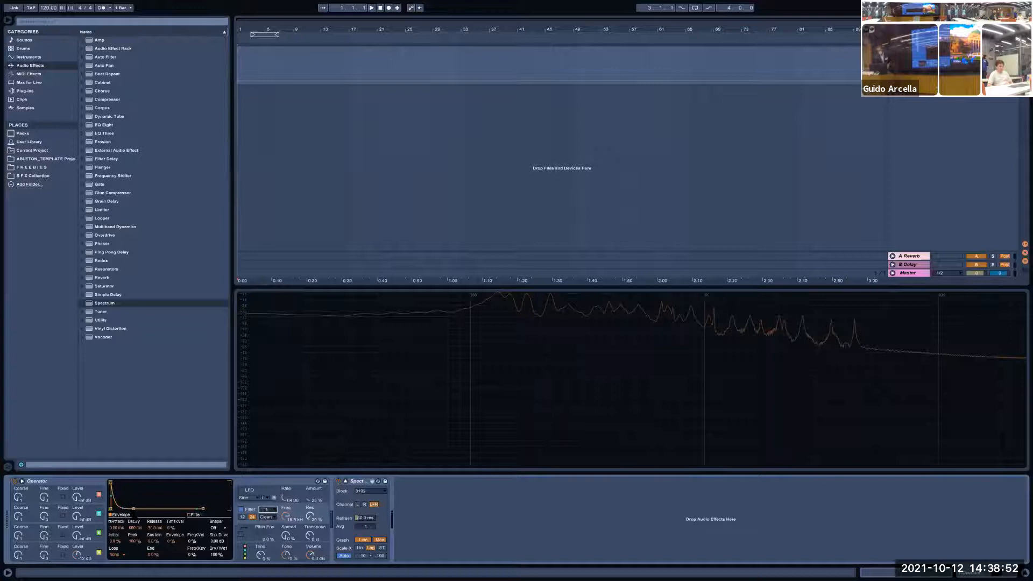
# Raise the filter envelope's sustain to near full level and adjust its attack and decay, playing a note to test
pyautogui.moveTo(134, 509); pyautogui.dragTo(121, 484)
pyautogui.moveTo(120, 486); pyautogui.dragTo(116, 486)
pyautogui.press('z')
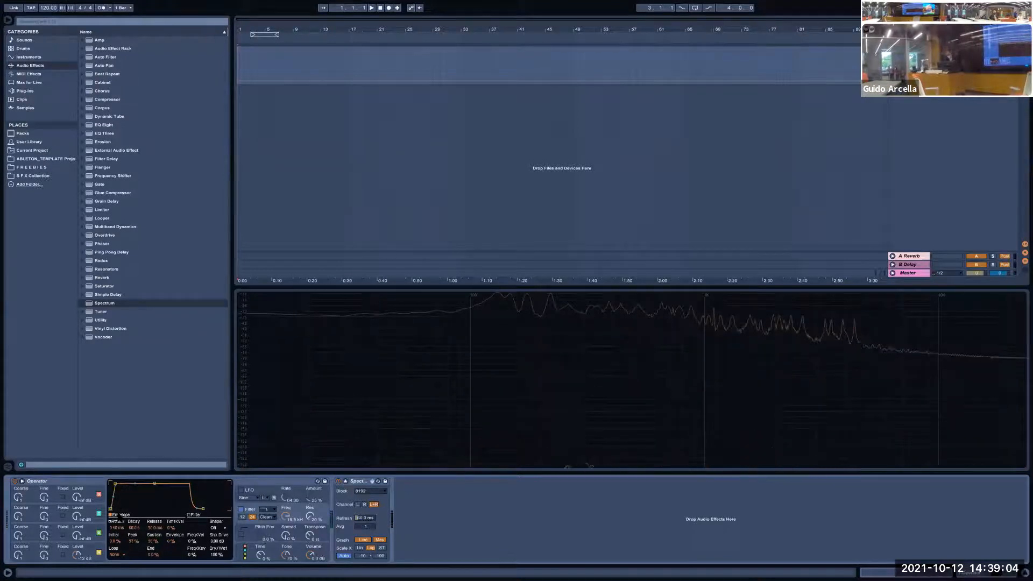
pyautogui.press('a')
pyautogui.press('a')
pyautogui.moveTo(115, 484); pyautogui.dragTo(137, 483)
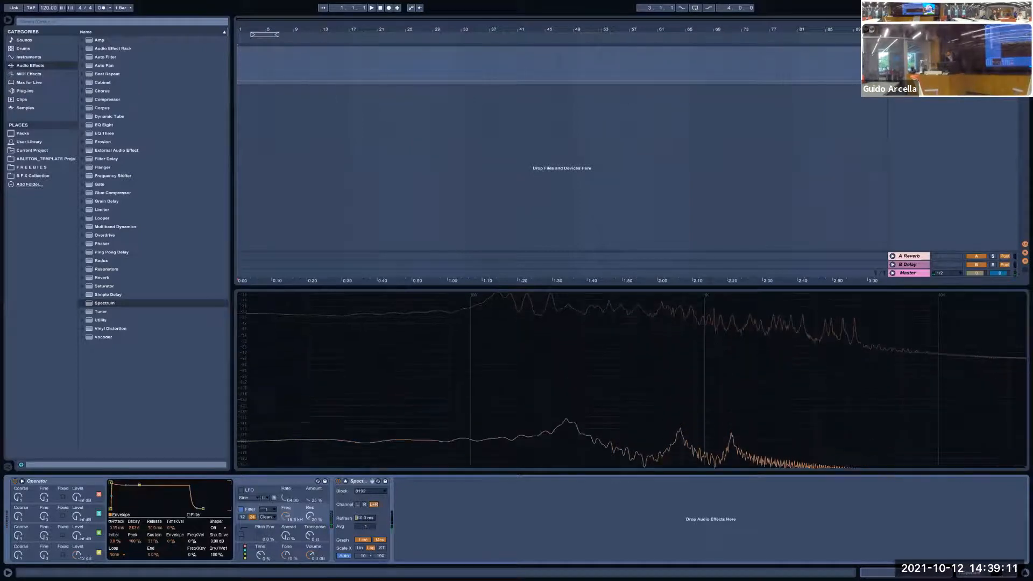
# Delete the Operator and Spectrum devices from the track and load a fresh Operator instrument
pyautogui.click(90, 482)
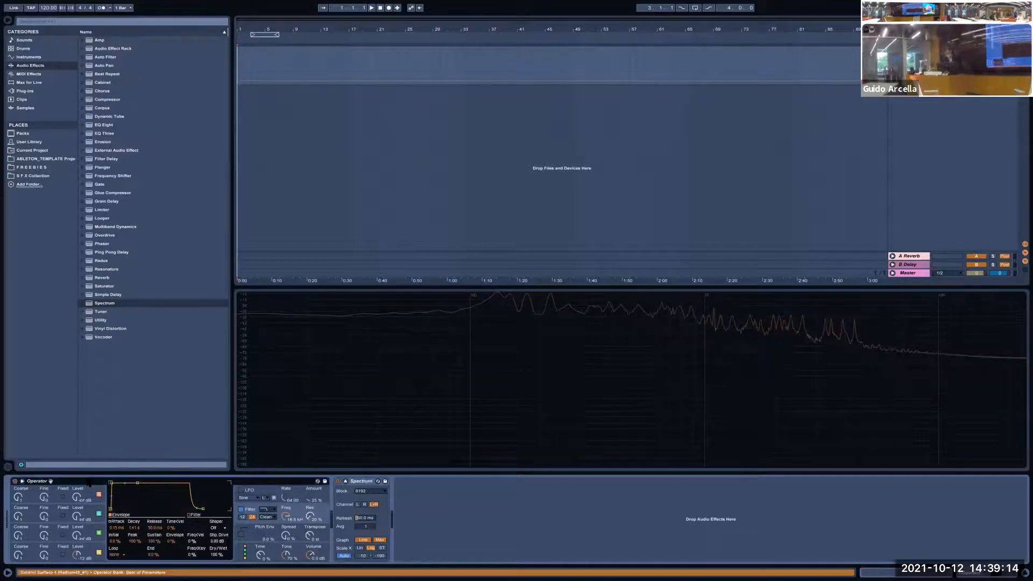
pyautogui.press('Delete')
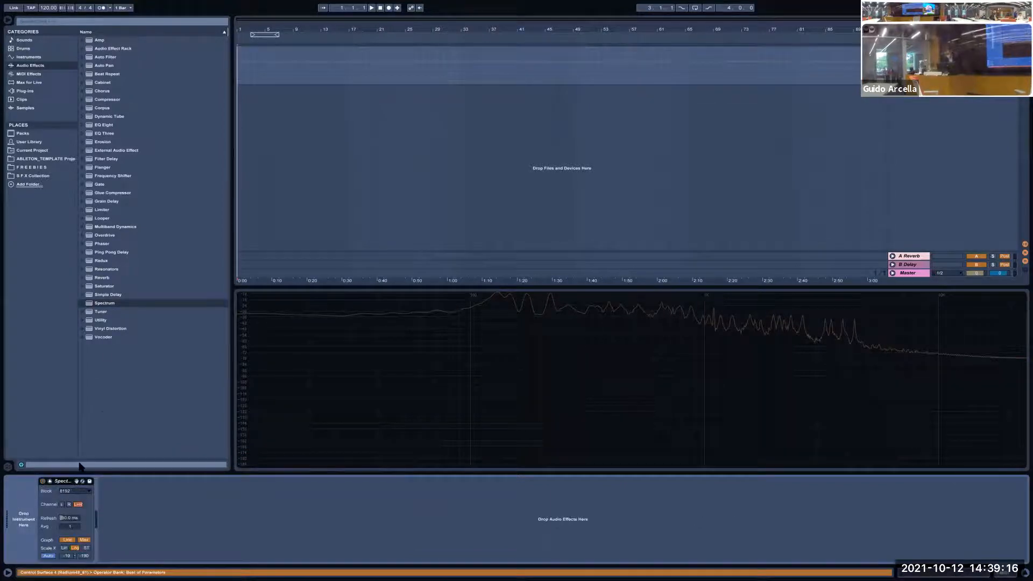
pyautogui.press('Delete')
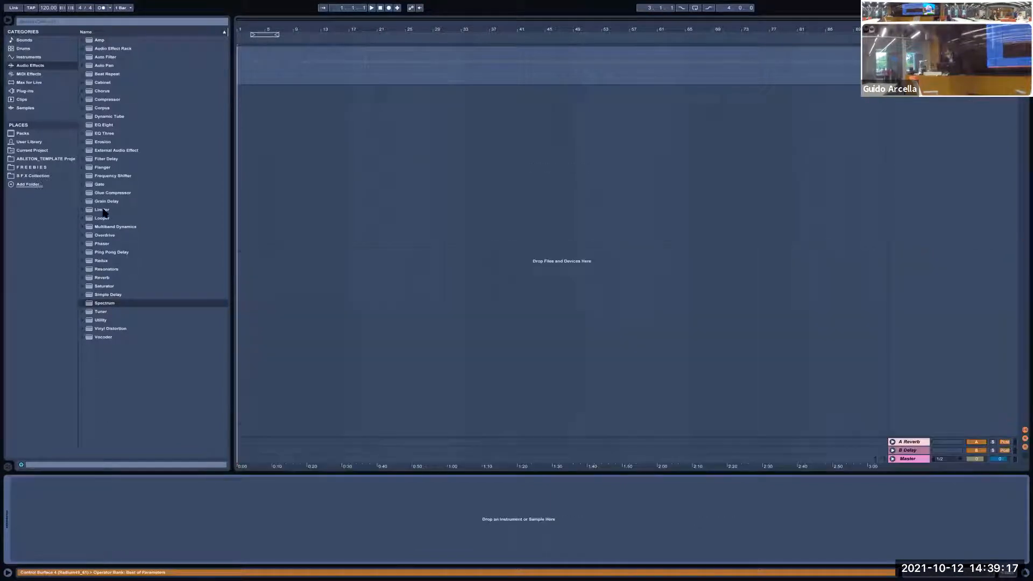
pyautogui.click(38, 57)
pyautogui.doubleClick(104, 100)
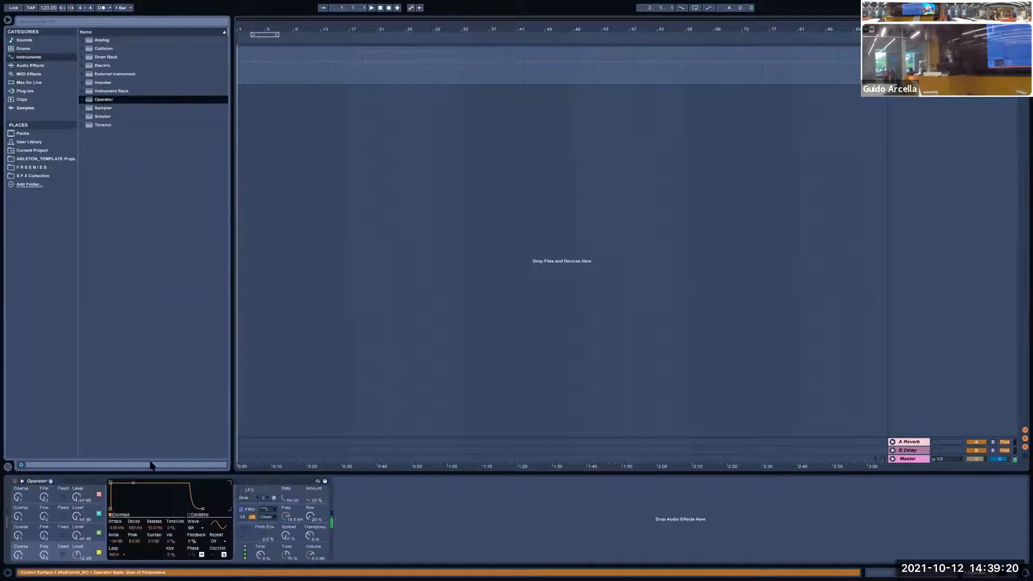
# Lengthen the attack of the new Operator's volume envelope to about 175 ms and add the Spectrum audio effect after it
pyautogui.moveTo(111, 483); pyautogui.dragTo(137, 483)
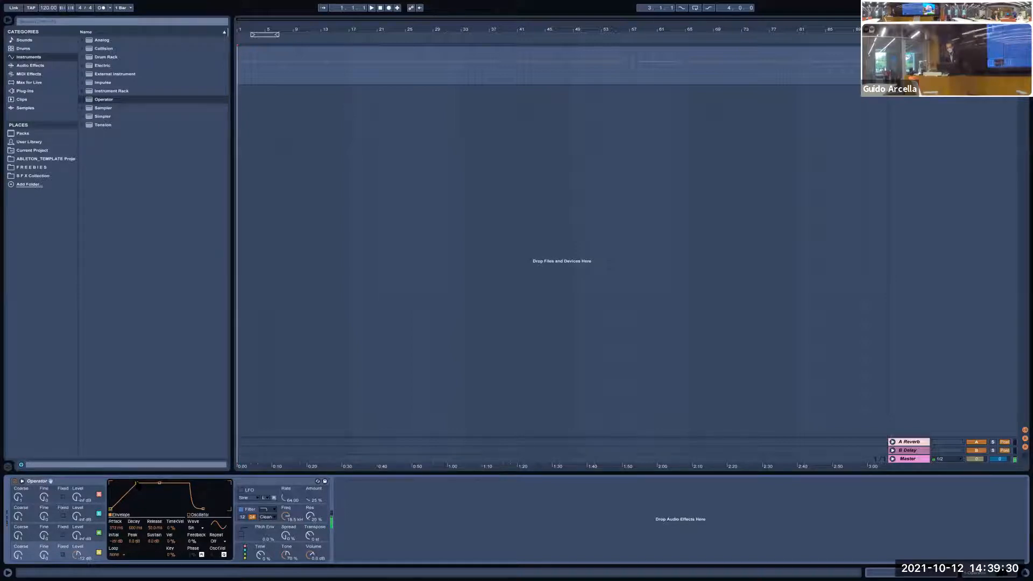
pyautogui.moveTo(137, 483); pyautogui.dragTo(134, 485)
pyautogui.click(31, 65)
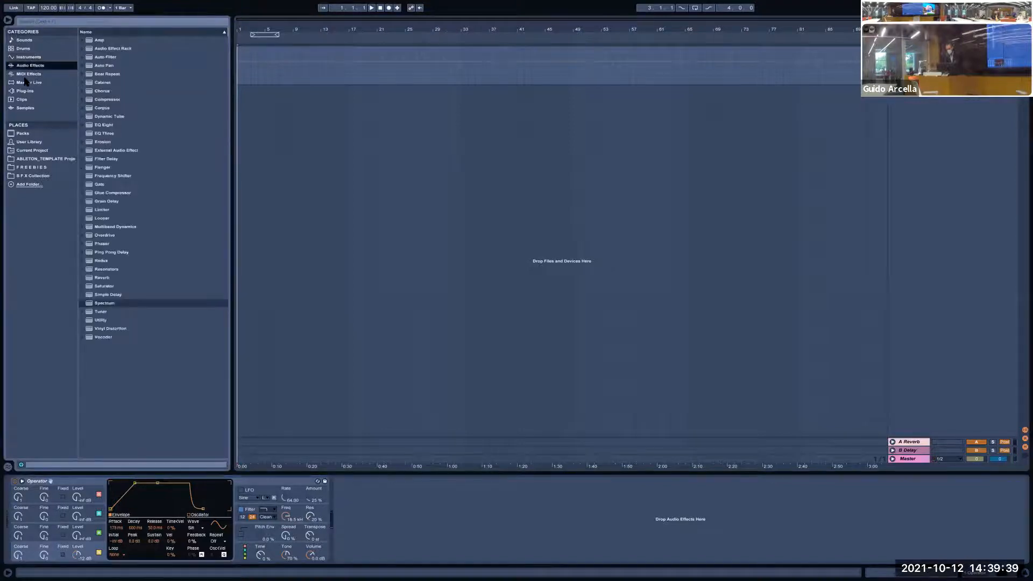
pyautogui.click(111, 304)
pyautogui.click(110, 304)
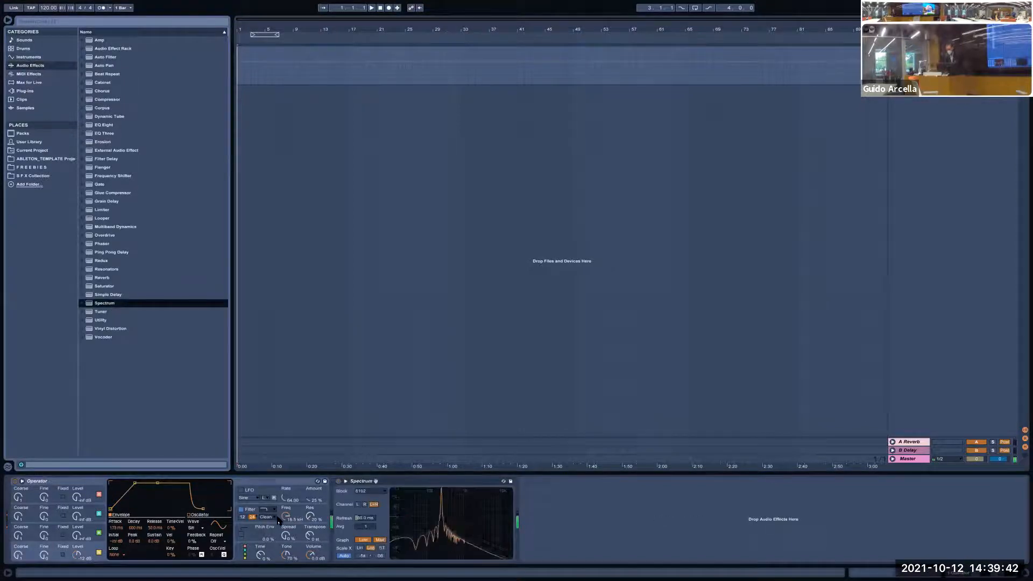
# Lower Operator's filter frequency to about 471 Hz and raise the computer keyboard's octave by one
pyautogui.moveTo(286, 516)
pyautogui.mouseDown()
pyautogui.moveTo(285, 544)
pyautogui.moveTo(286, 501)
pyautogui.moveTo(286, 517)
pyautogui.mouseUp()
pyautogui.press('x')
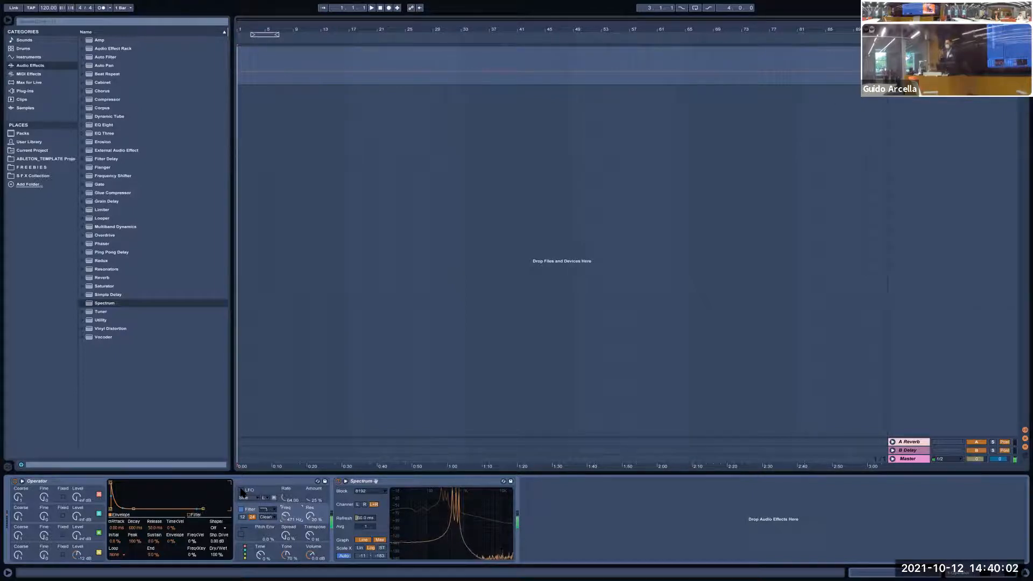
# Enable Operator's LFO and vary its rate and amount while notes sound, ending with a low amount
pyautogui.click(241, 490)
pyautogui.click(290, 497)
pyautogui.moveTo(286, 498); pyautogui.dragTo(286, 507)
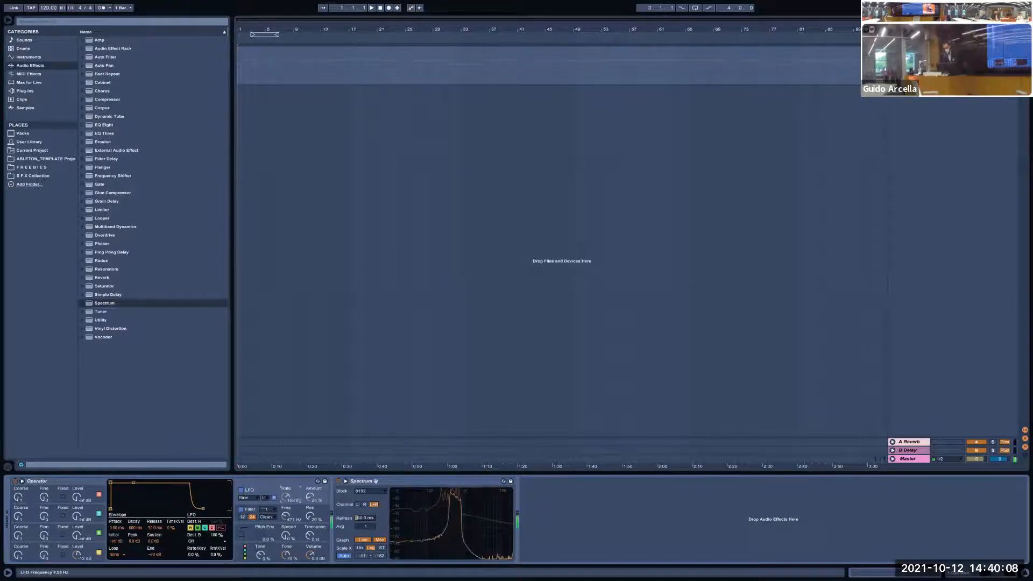
pyautogui.moveTo(286, 497); pyautogui.dragTo(286, 490)
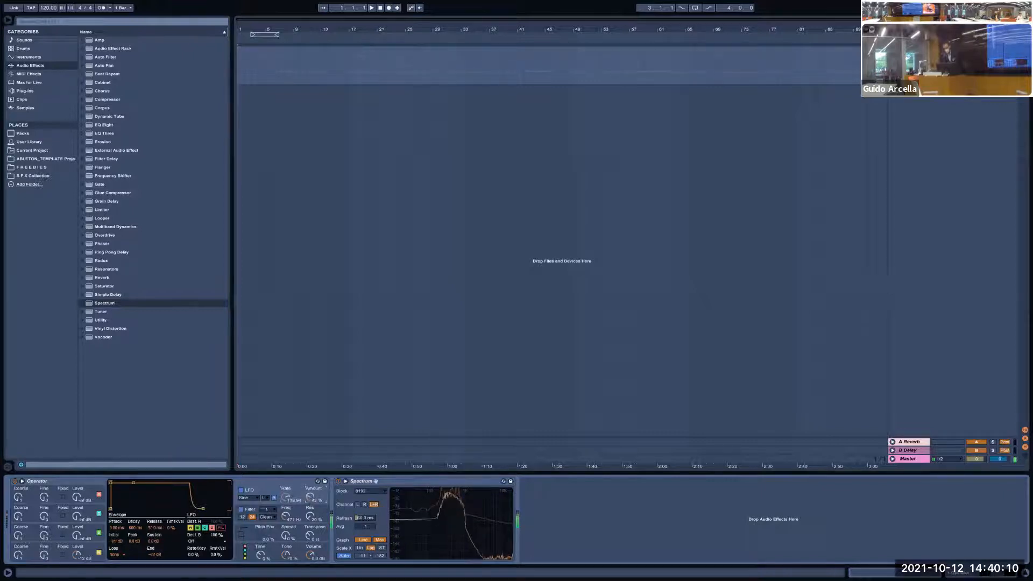
pyautogui.moveTo(310, 497); pyautogui.dragTo(310, 504)
pyautogui.click(291, 494)
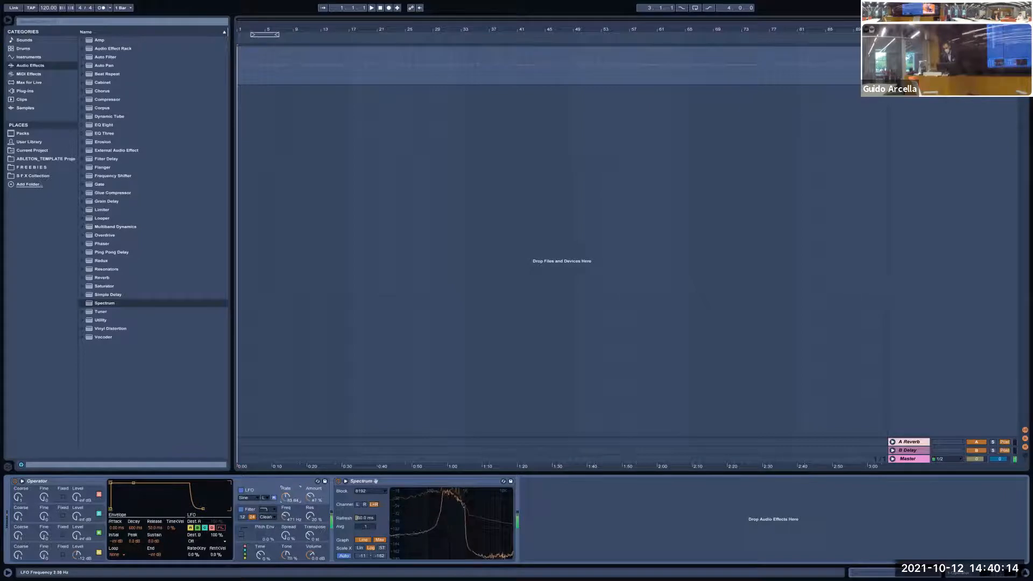
pyautogui.moveTo(290, 495)
pyautogui.mouseDown()
pyautogui.moveTo(312, 497)
pyautogui.moveTo(288, 485)
pyautogui.mouseUp()
pyautogui.click(289, 496)
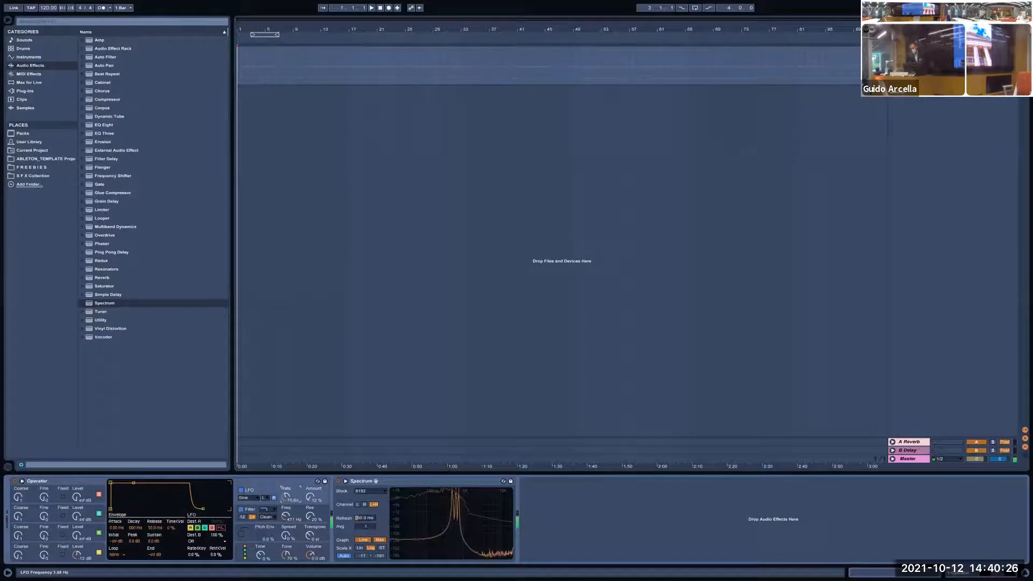
pyautogui.moveTo(289, 496); pyautogui.dragTo(289, 493)
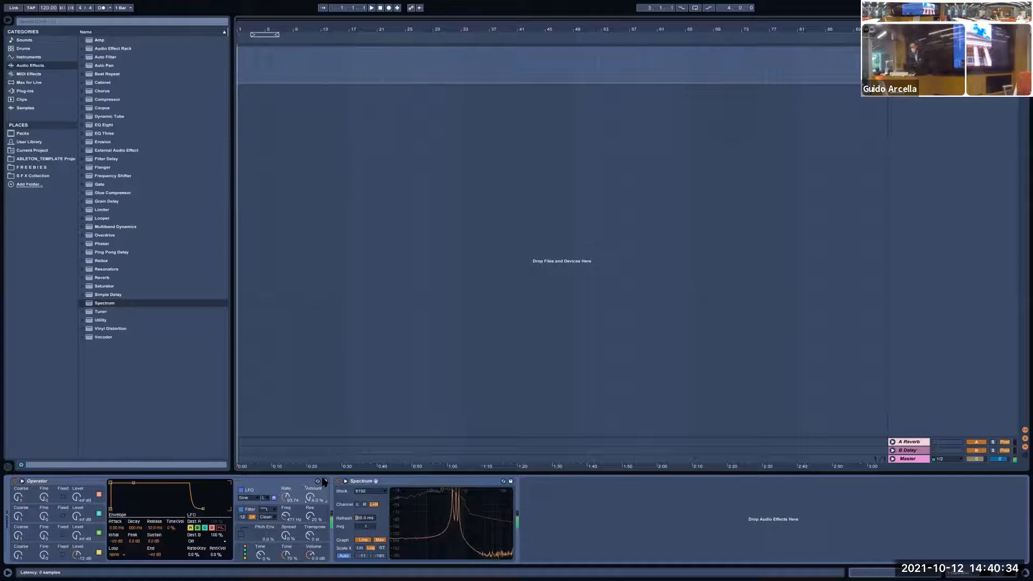
# Shift the computer keyboard down to the C2 octave for playing low notes and lower Operator's filter frequency
pyautogui.press('z')
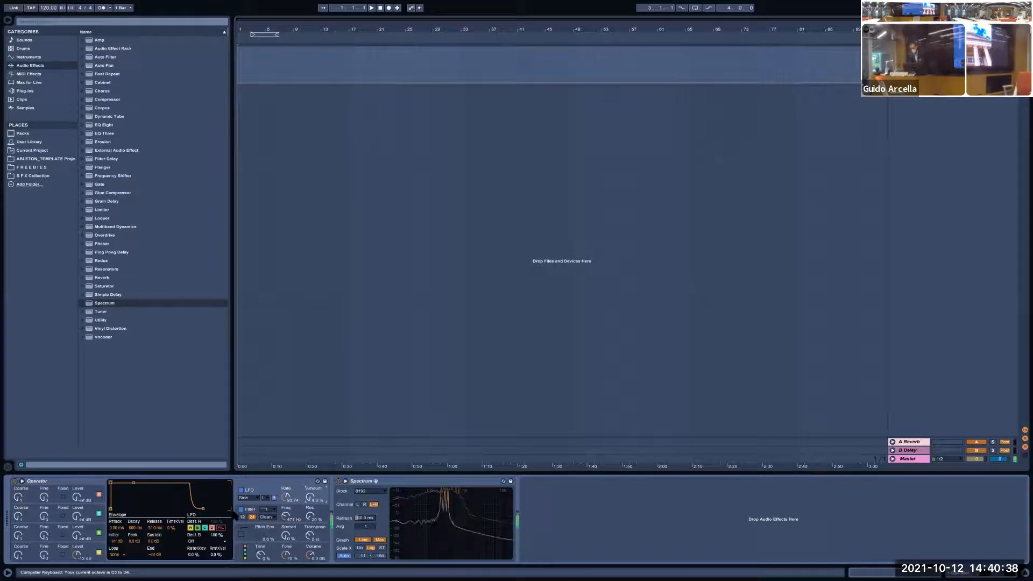
pyautogui.press('z')
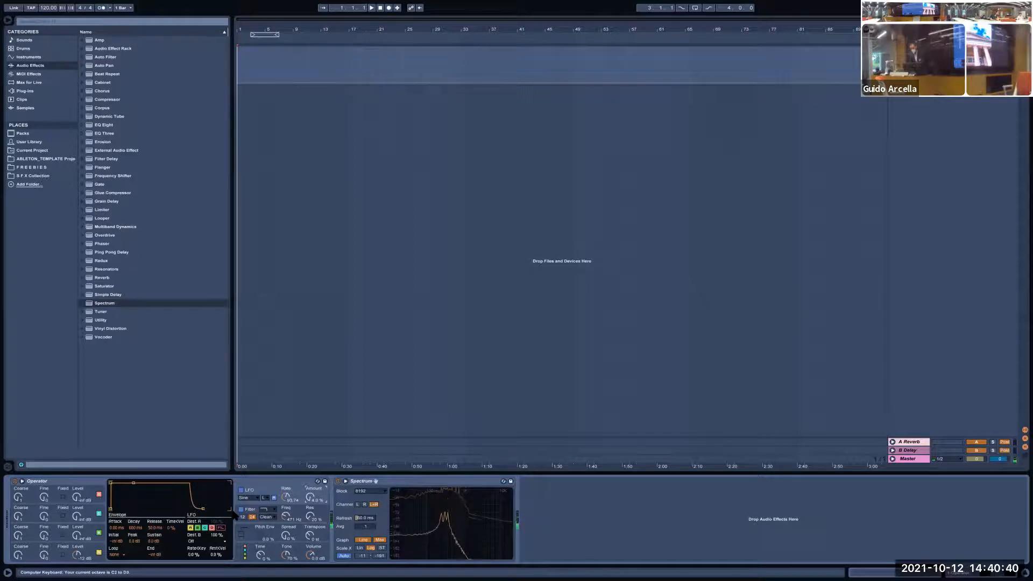
pyautogui.press('a')
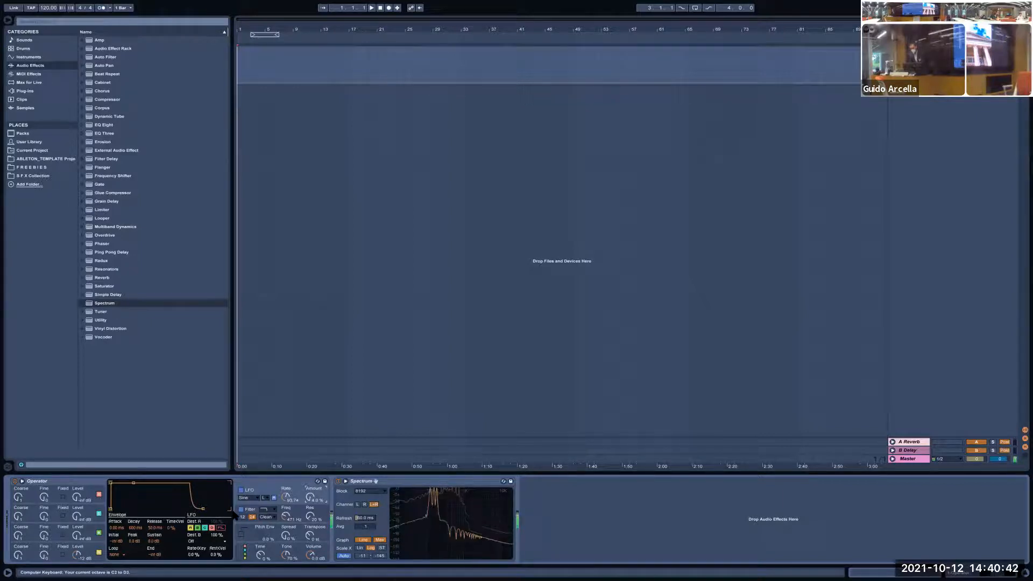
pyautogui.press('a')
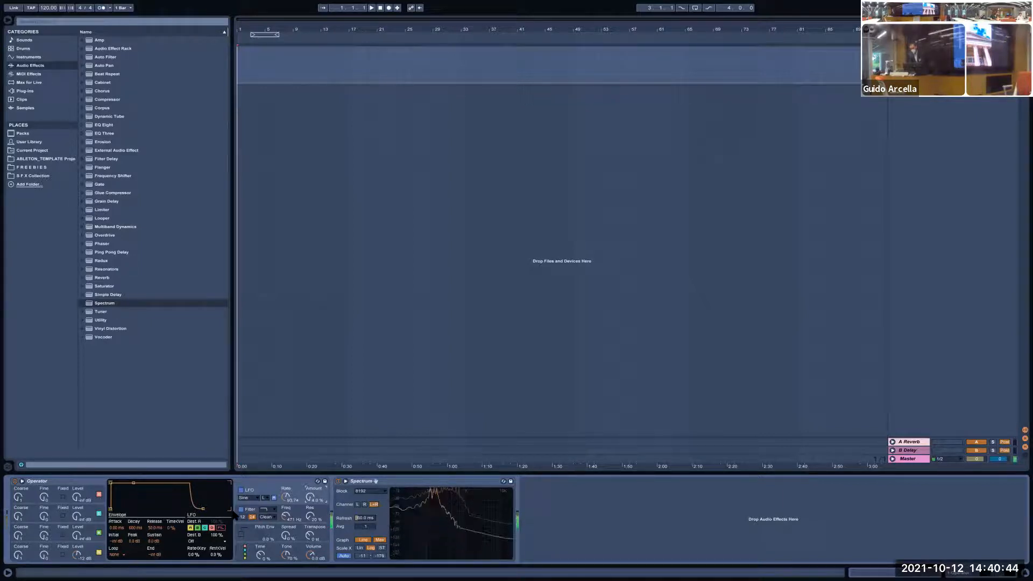
pyautogui.moveTo(286, 517); pyautogui.dragTo(286, 557)
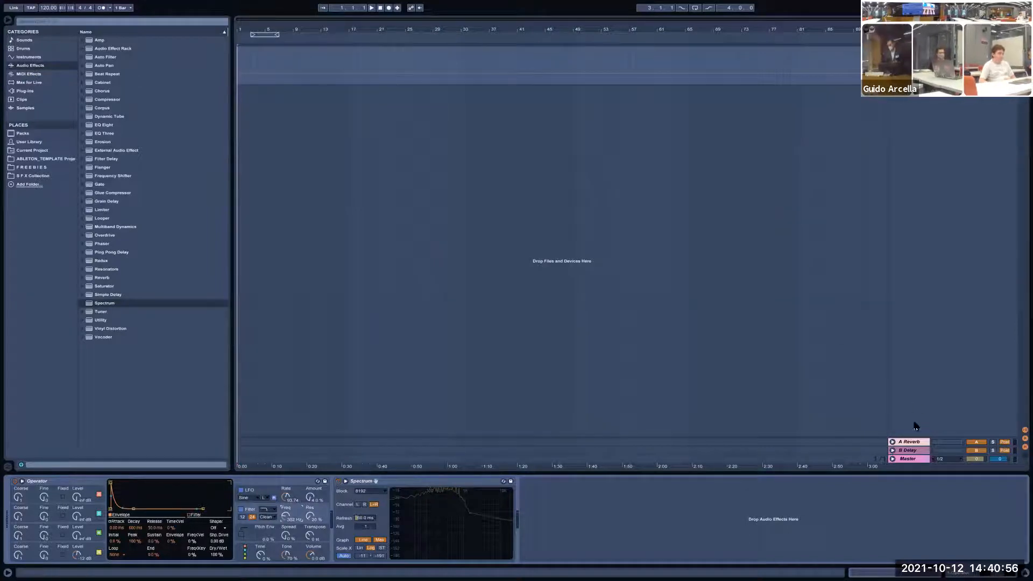
# Select return track A and delete its Reverb device
pyautogui.click(899, 443)
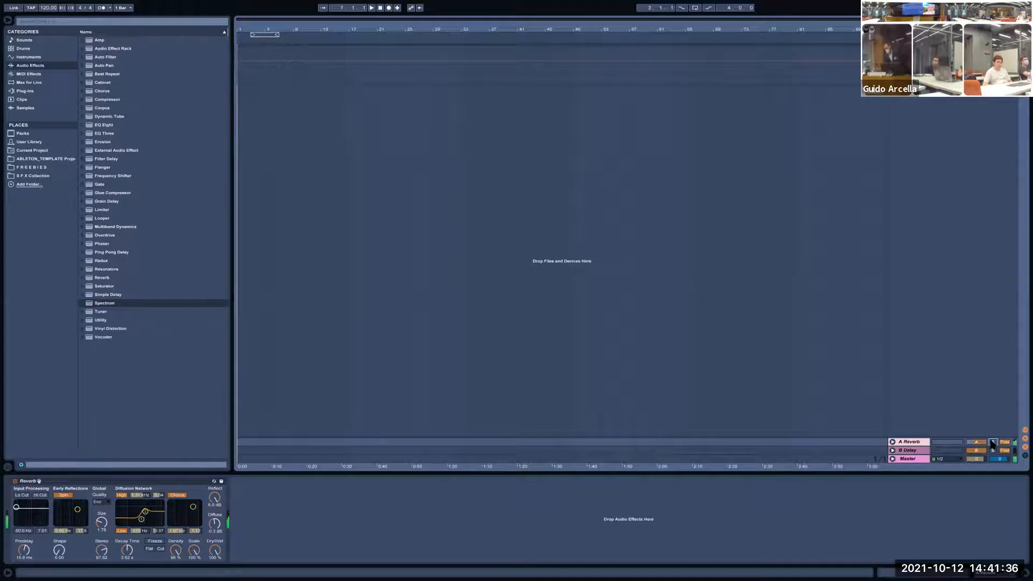
pyautogui.doubleClick(918, 443)
pyautogui.click(918, 444)
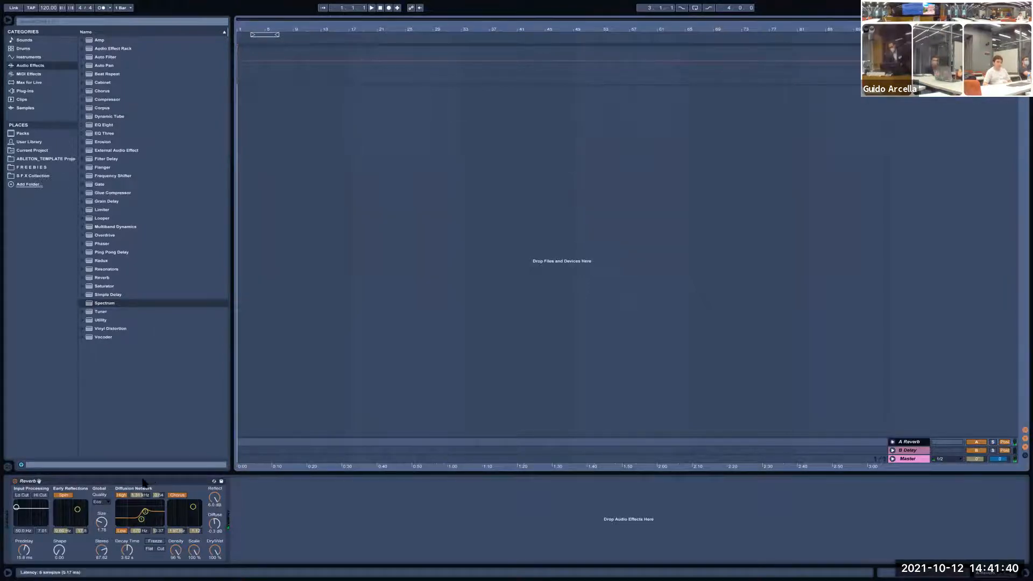
pyautogui.click(143, 482)
pyautogui.press('Delete')
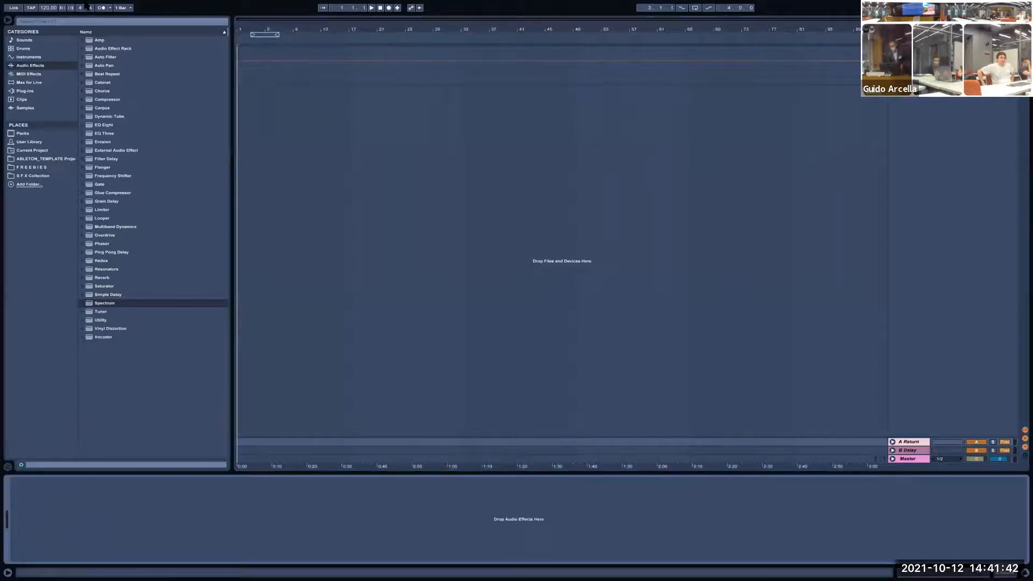
# Search the browser for "valhalla" and load ValhallaRoom onto return track A
pyautogui.press('ctrl+super+f')
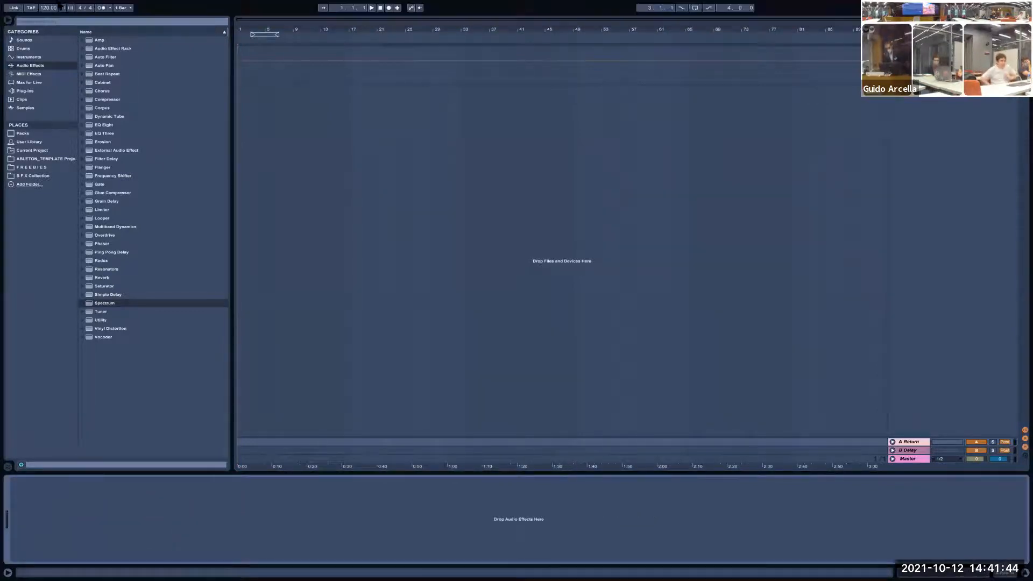
pyautogui.click(52, 22)
pyautogui.write('valhalla')
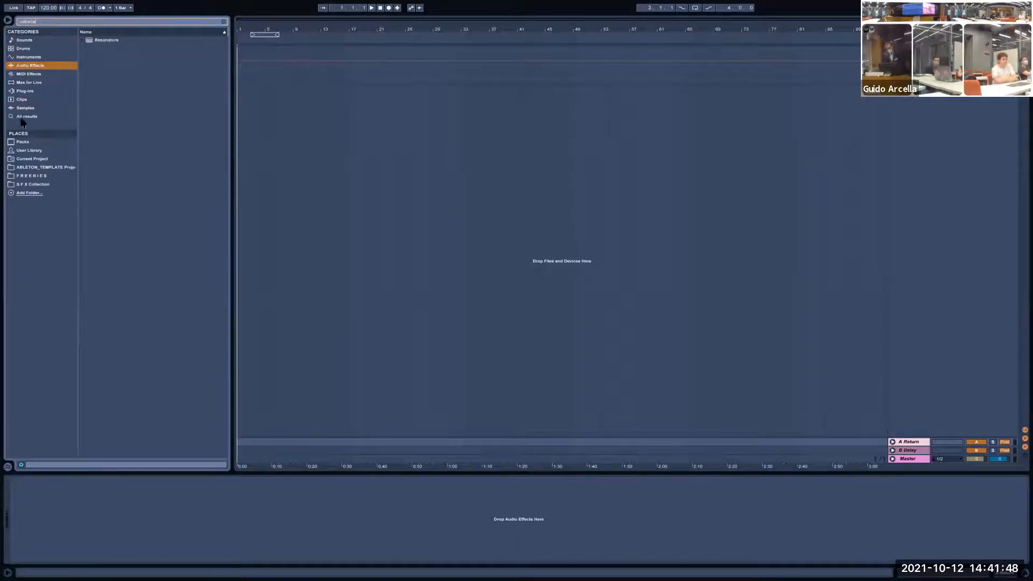
pyautogui.doubleClick(129, 40)
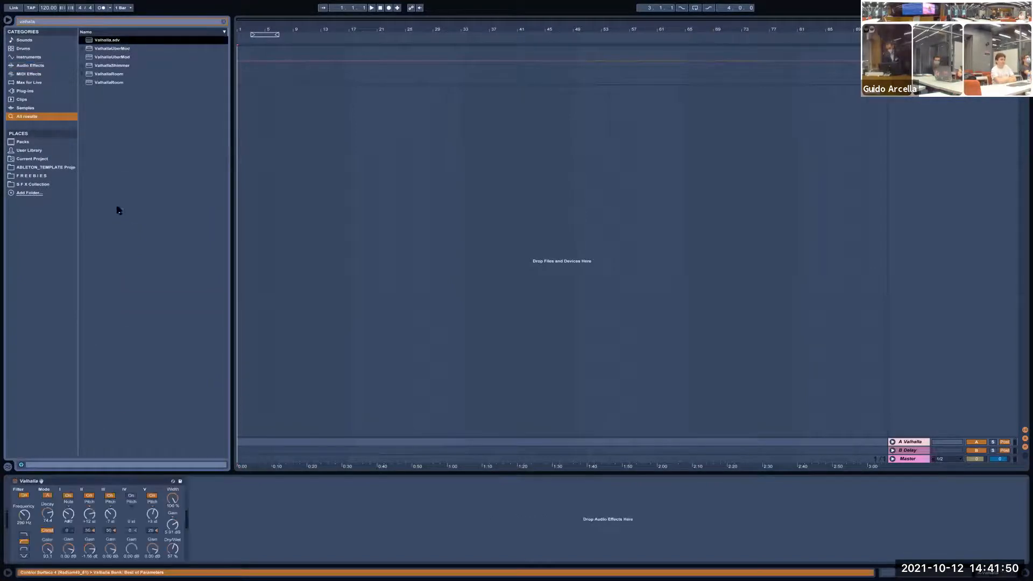
pyautogui.click(127, 75)
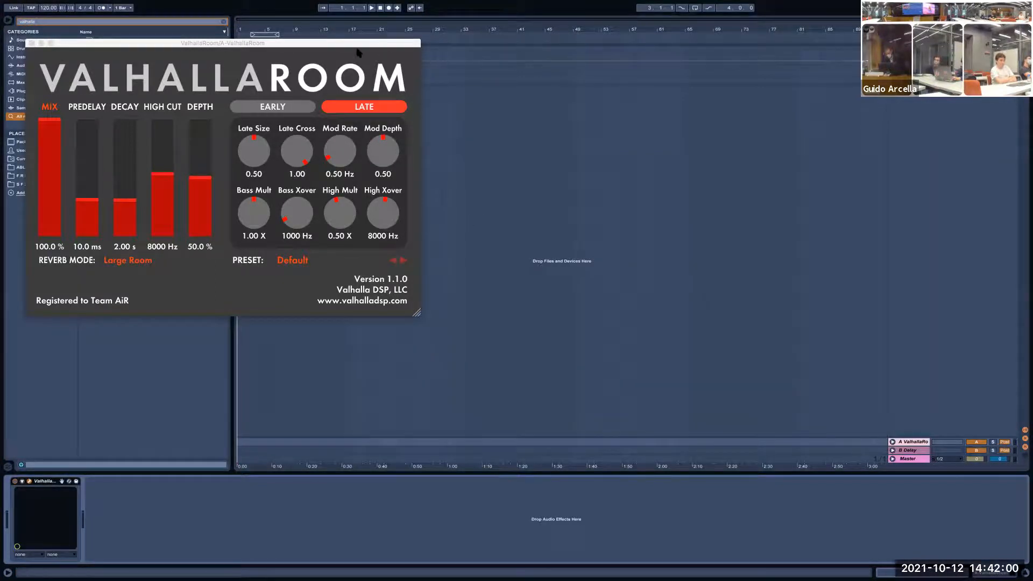
# Switch ValhallaRoom to the JXL_Dark Front preset and close its plug-in window
pyautogui.moveTo(364, 43); pyautogui.dragTo(422, 85)
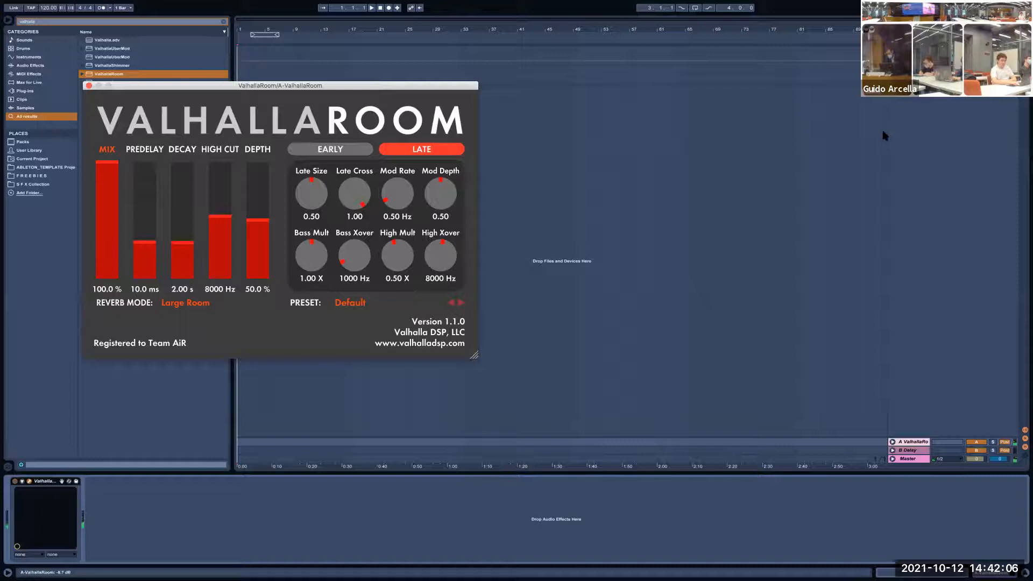
pyautogui.click(461, 302)
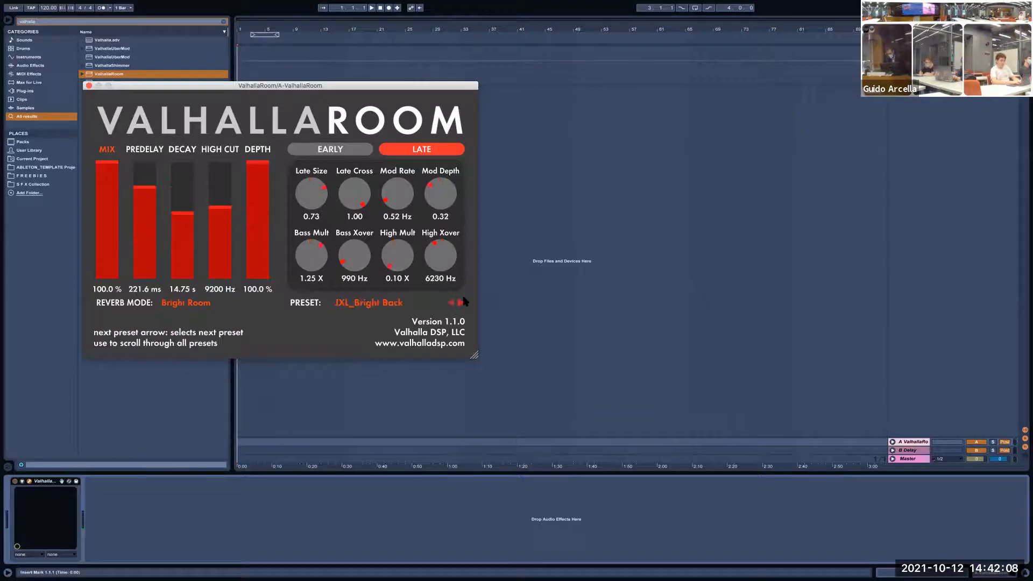
pyautogui.click(463, 299)
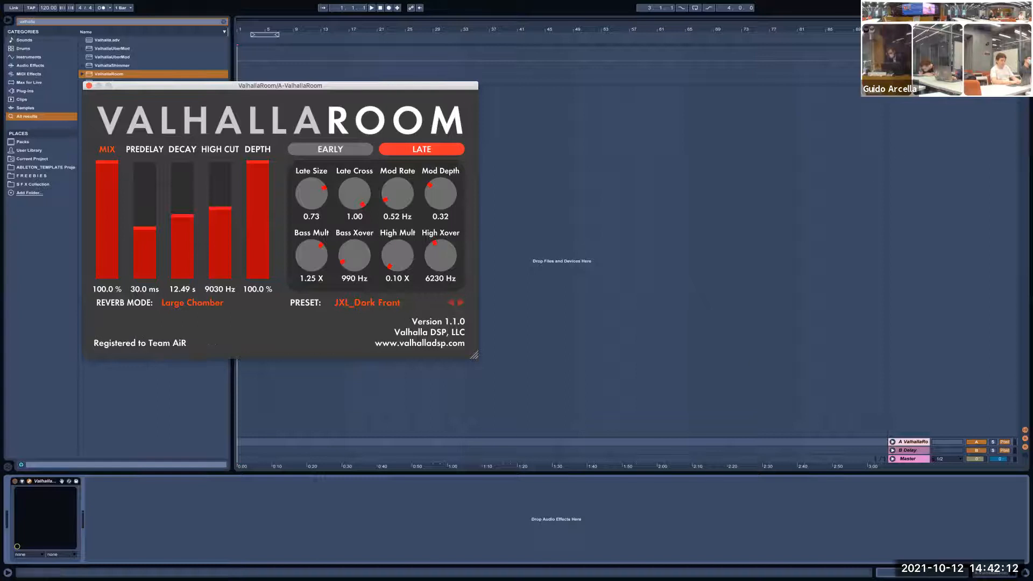
pyautogui.click(1015, 441)
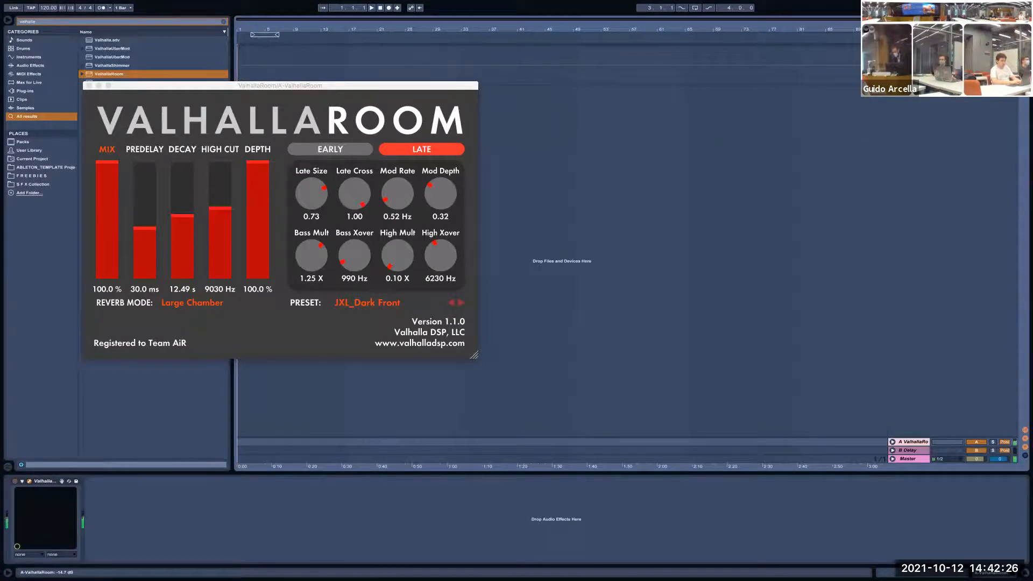
pyautogui.press('ctrl+super+f')
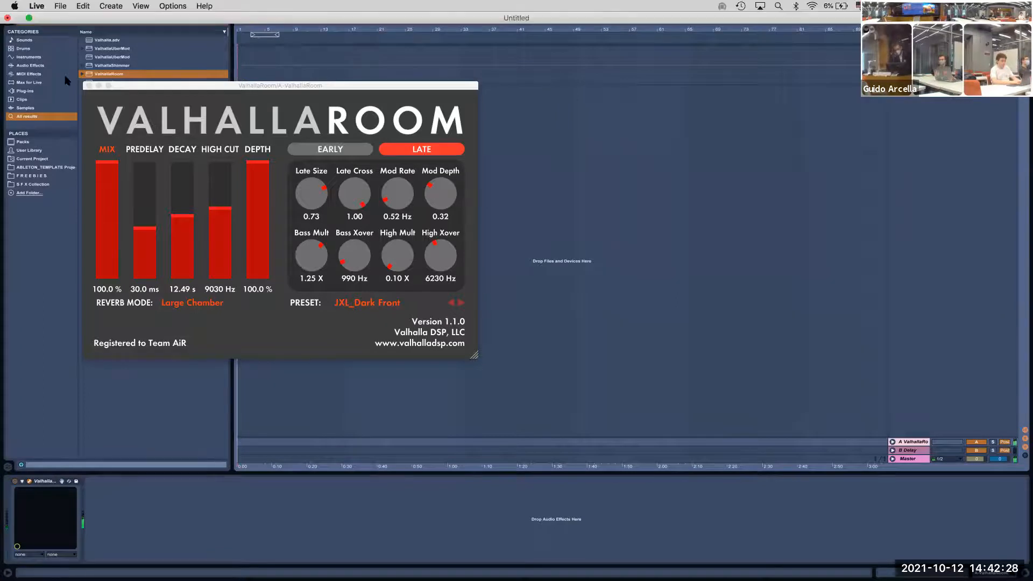
pyautogui.click(89, 85)
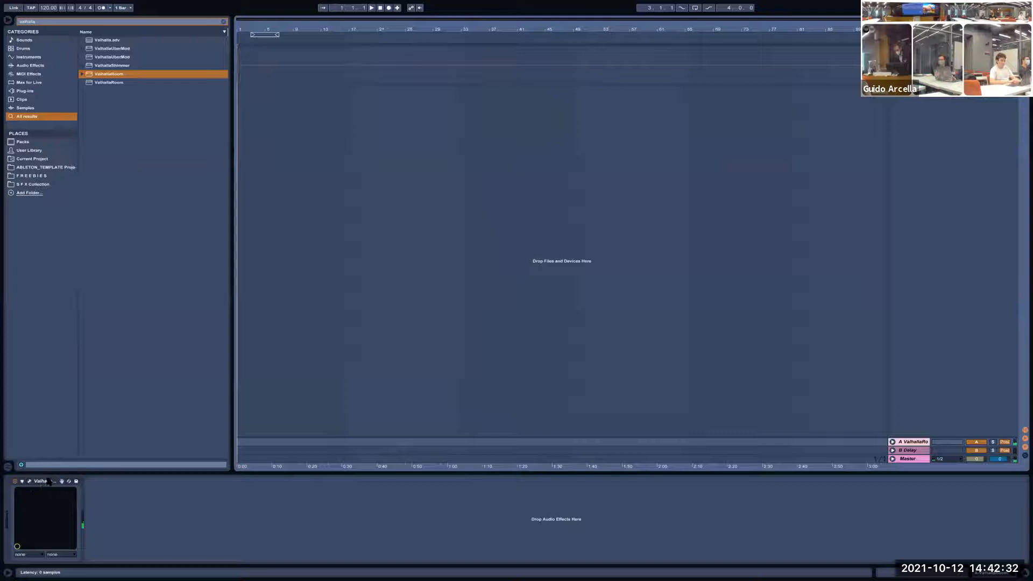
# Reselect the instrument track and open Operator's algorithm and global settings display
pyautogui.click(44, 481)
pyautogui.doubleClick(909, 50)
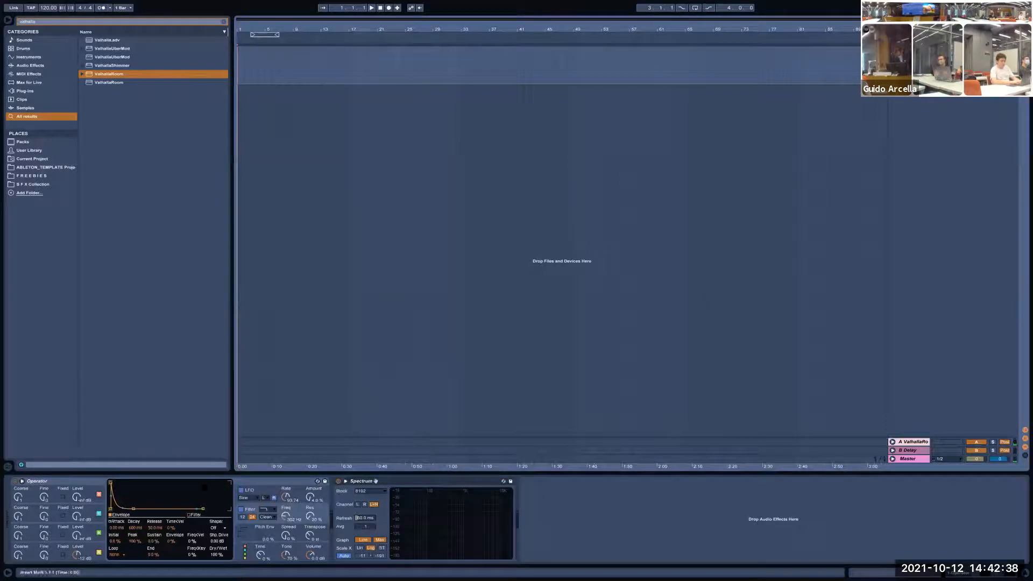
pyautogui.click(61, 483)
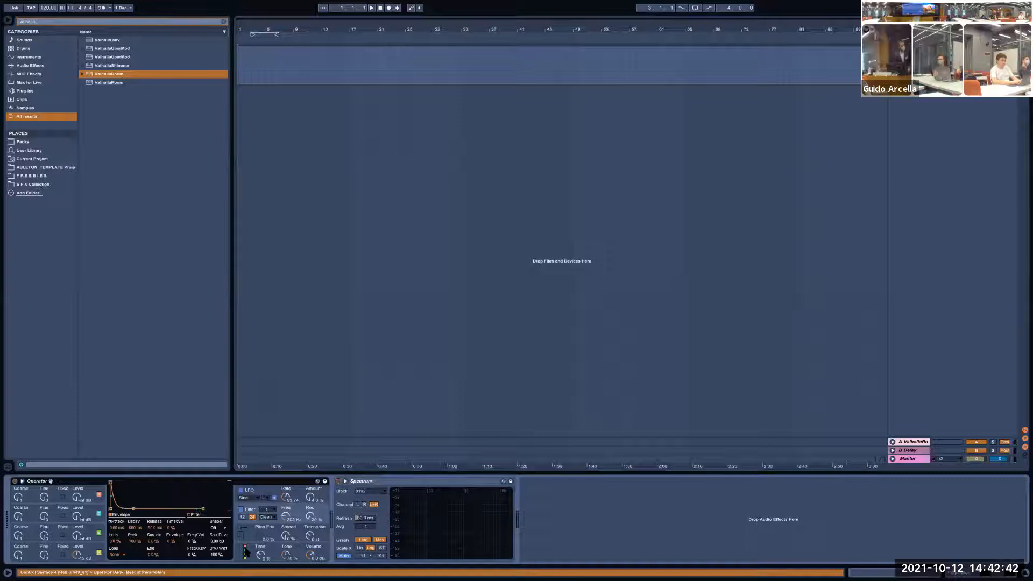
pyautogui.click(245, 551)
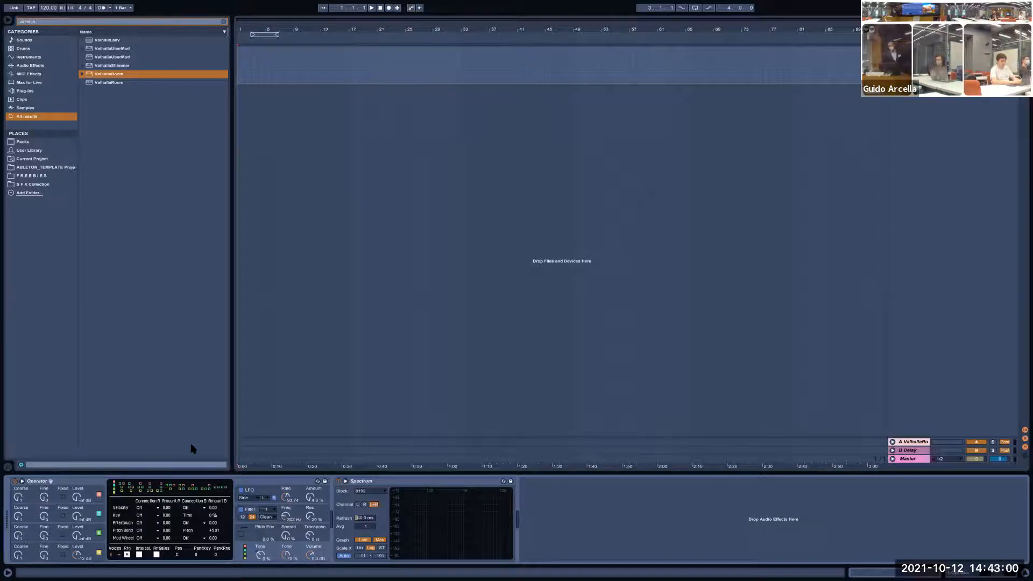
# Examine the envelope settings of Operator's oscillators A and B while sounding a note
pyautogui.click(87, 548)
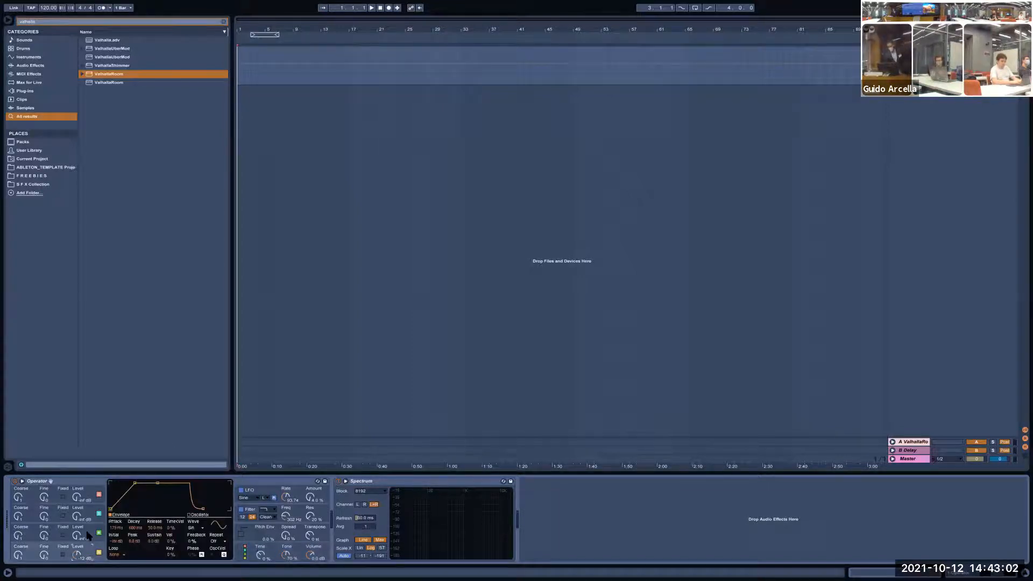
pyautogui.click(85, 550)
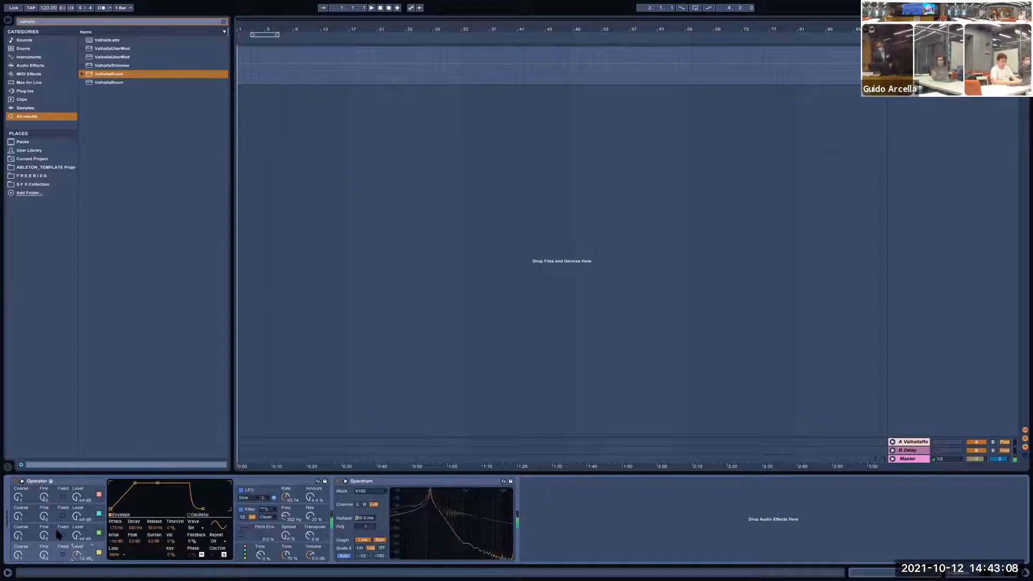
pyautogui.click(80, 530)
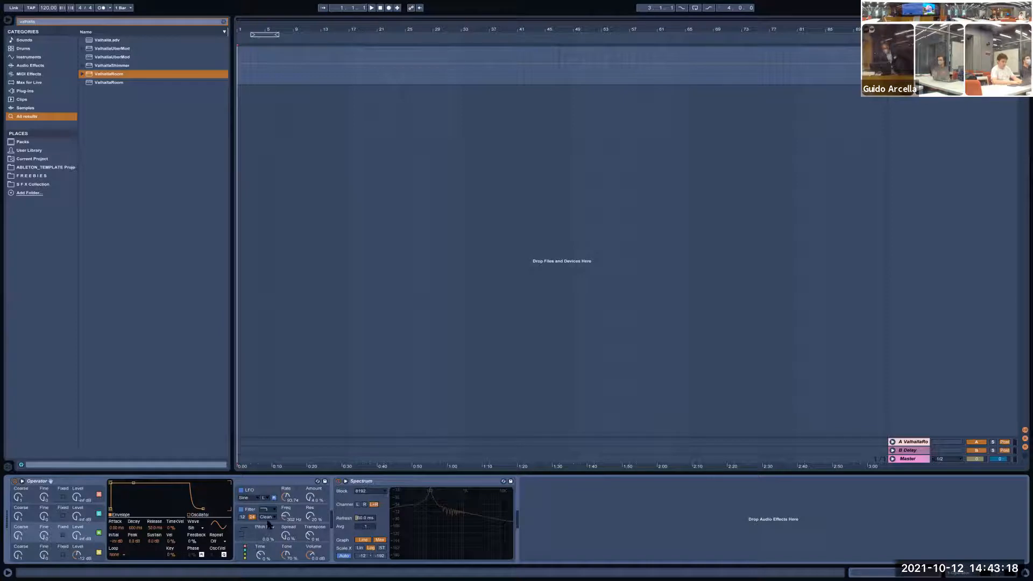
# Set Operator to the algorithm with all four oscillators in parallel and raise oscillator B's level to about -9.2 dB
pyautogui.click(245, 551)
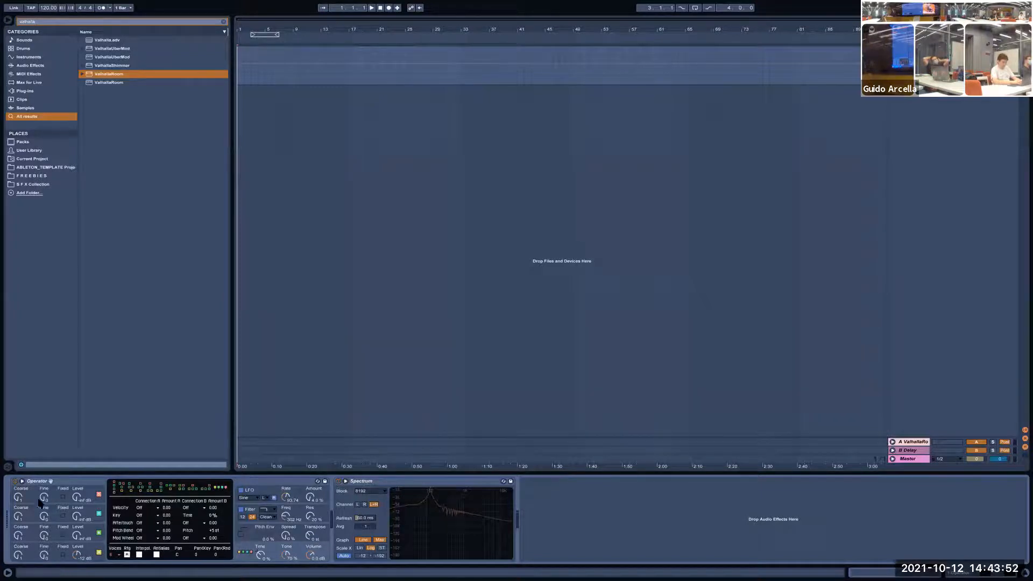
pyautogui.click(75, 535)
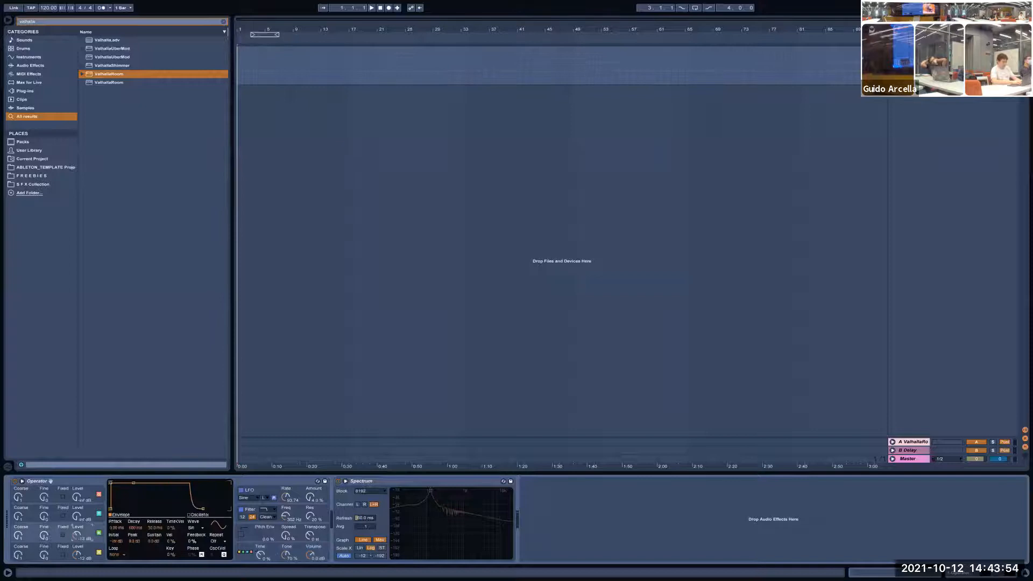
pyautogui.moveTo(76, 536); pyautogui.dragTo(76, 530)
pyautogui.click(45, 552)
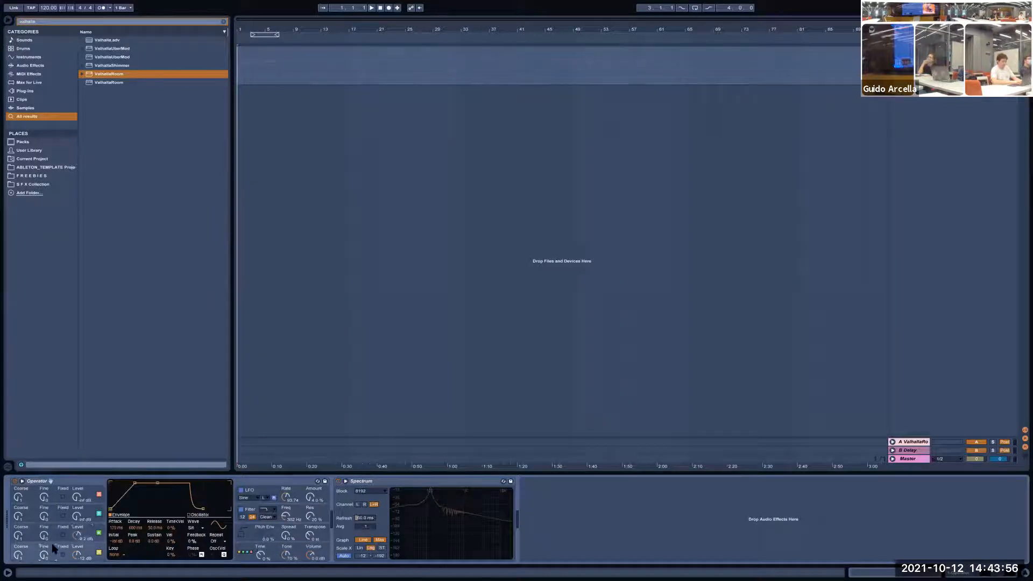
# Change oscillator B's waveform from sine to a saw wave
pyautogui.click(48, 535)
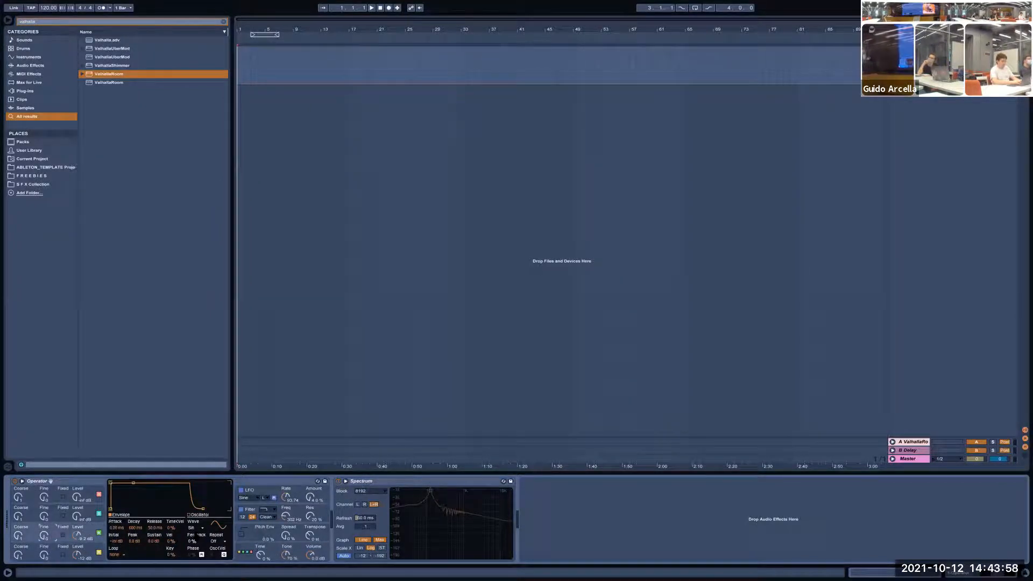
pyautogui.click(198, 527)
pyautogui.click(203, 416)
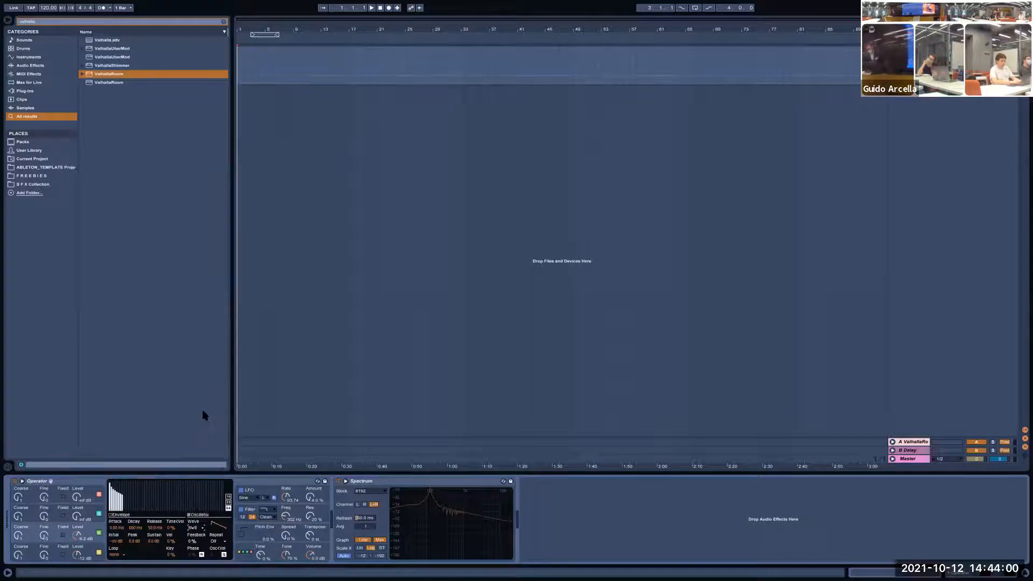
# Raise the computer keyboard by one octave and vary oscillator A's level while notes sound, ending at about -12 dB
pyautogui.click(78, 554)
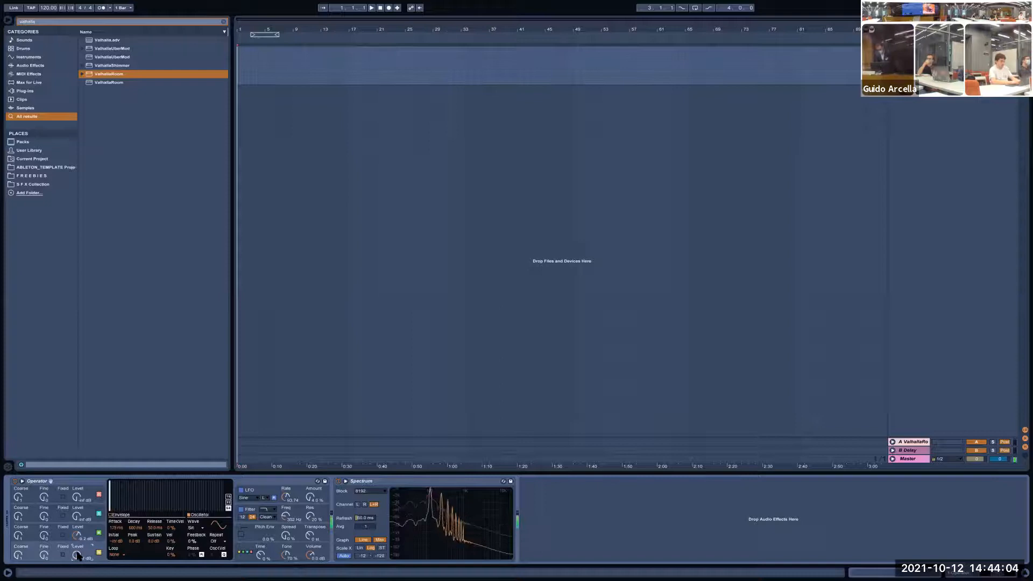
pyautogui.press('x')
pyautogui.press('a')
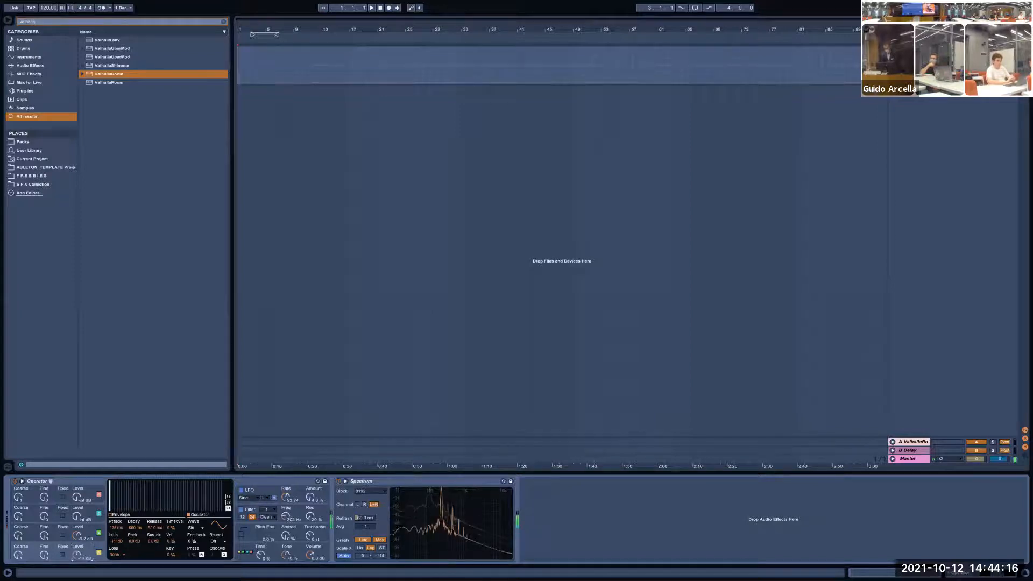
pyautogui.moveTo(77, 554); pyautogui.dragTo(76, 557)
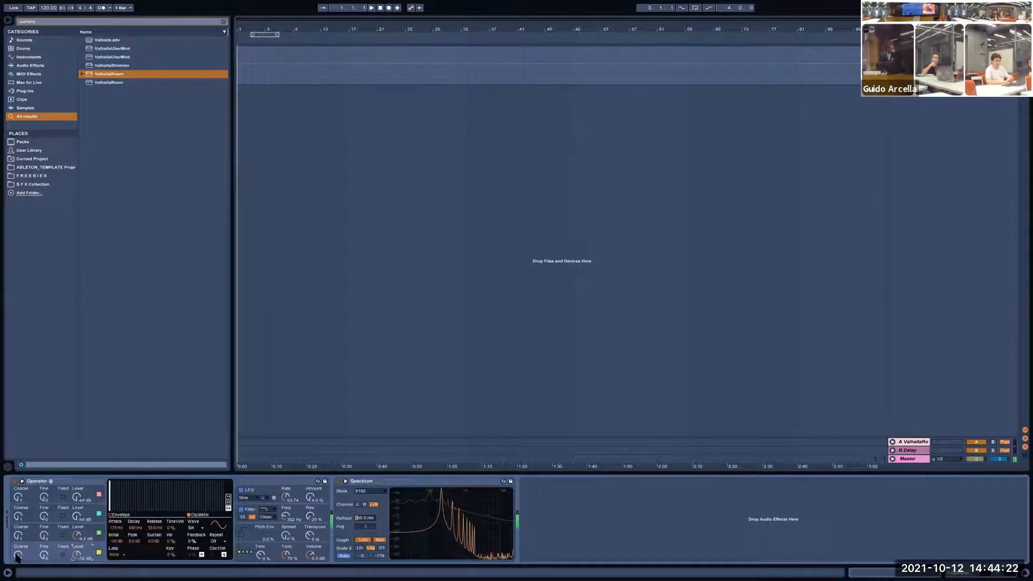
# Vary oscillator A's coarse and fine tuning while notes sound, including a coarse setting of 0.5
pyautogui.moveTo(18, 554)
pyautogui.mouseDown()
pyautogui.moveTo(18, 543)
pyautogui.moveTo(18, 554)
pyautogui.mouseUp()
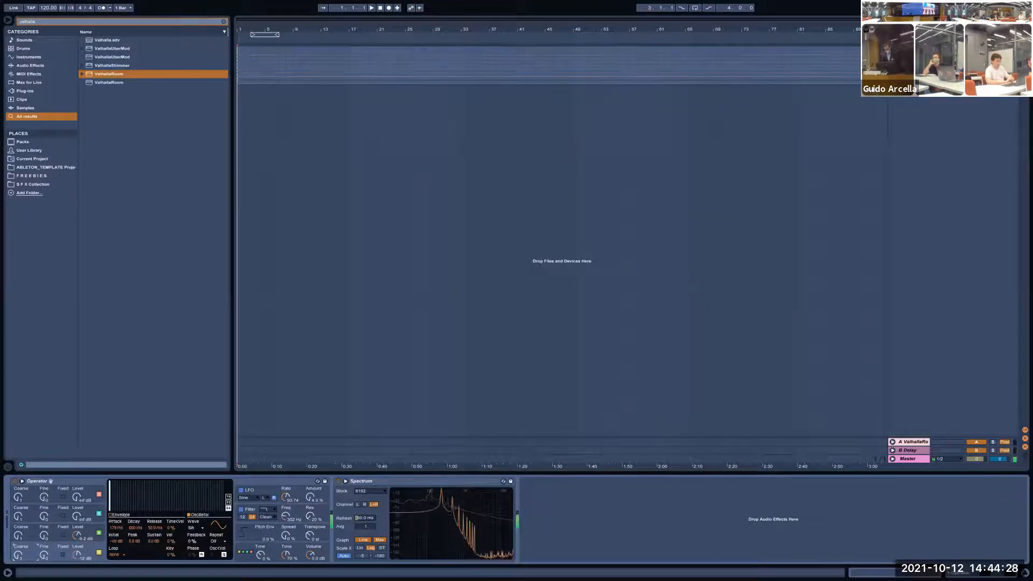
pyautogui.moveTo(19, 555); pyautogui.dragTo(19, 540)
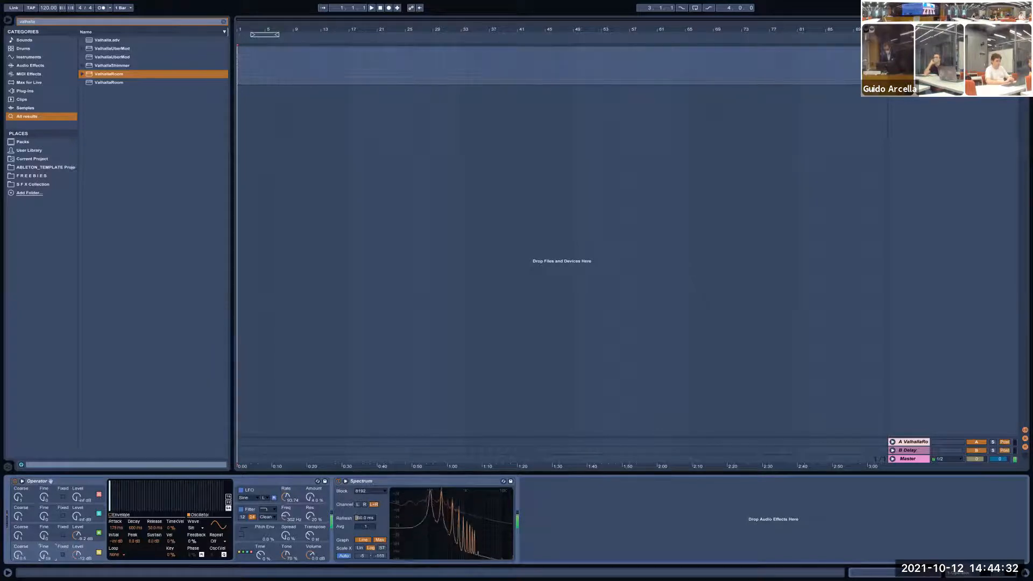
pyautogui.moveTo(44, 555); pyautogui.dragTo(19, 550)
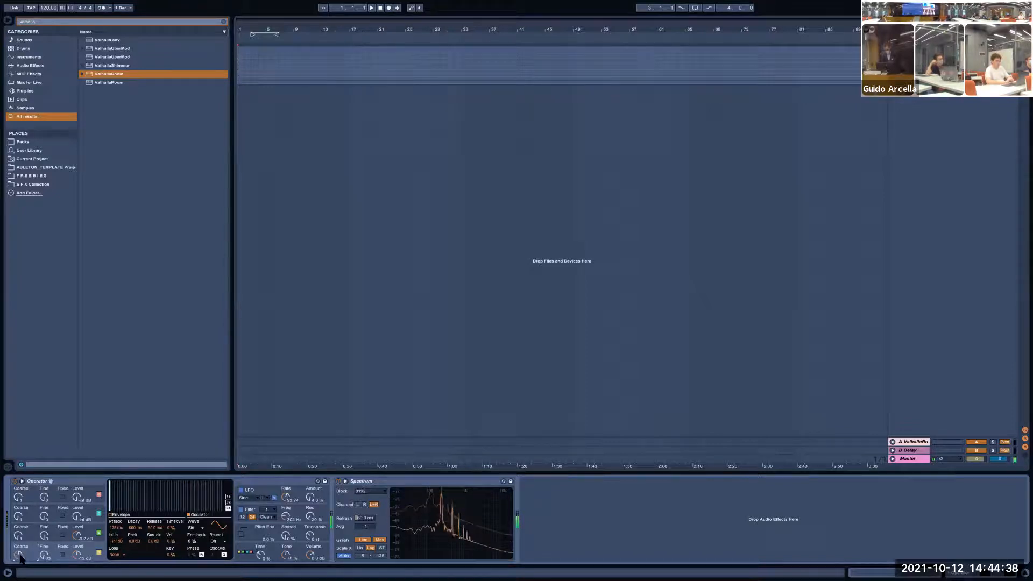
# Turn off the filter and adjust oscillators A and B's coarse tuning, ending with A at 0.5 and B's level at about -23 dB
pyautogui.click(241, 514)
pyautogui.moveTo(19, 555); pyautogui.dragTo(19, 570)
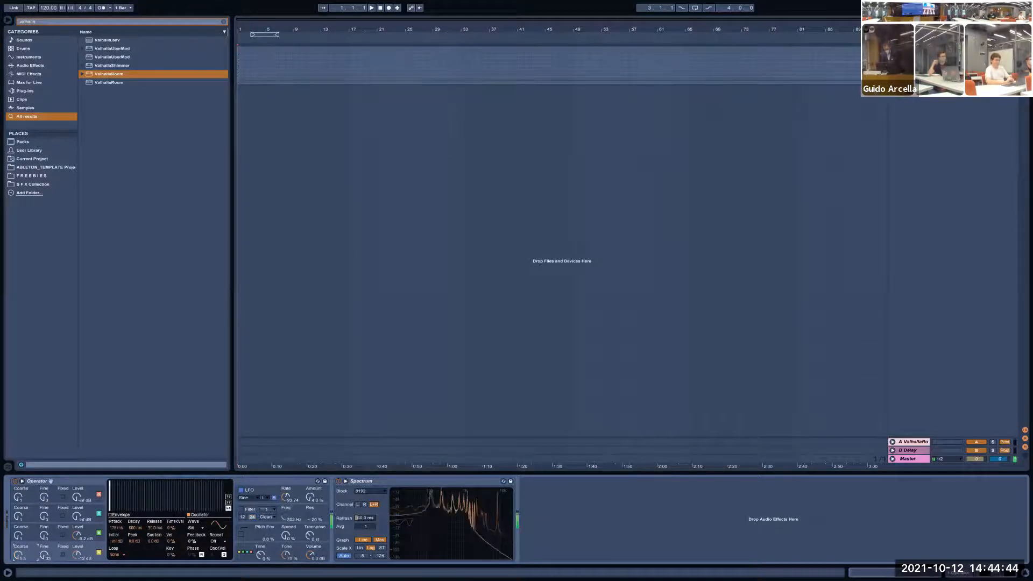
pyautogui.moveTo(19, 556); pyautogui.dragTo(21, 535)
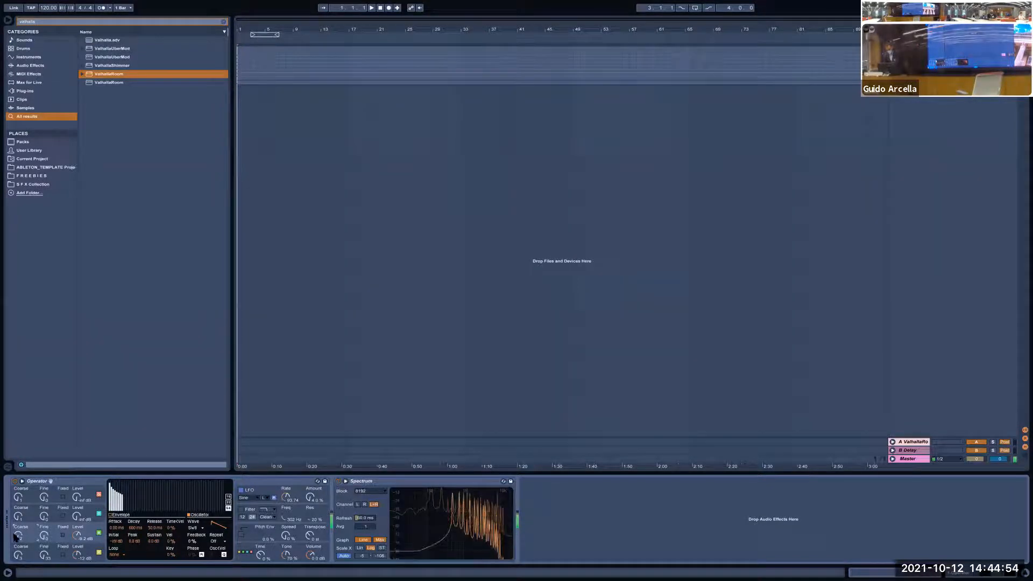
pyautogui.moveTo(18, 555); pyautogui.dragTo(19, 567)
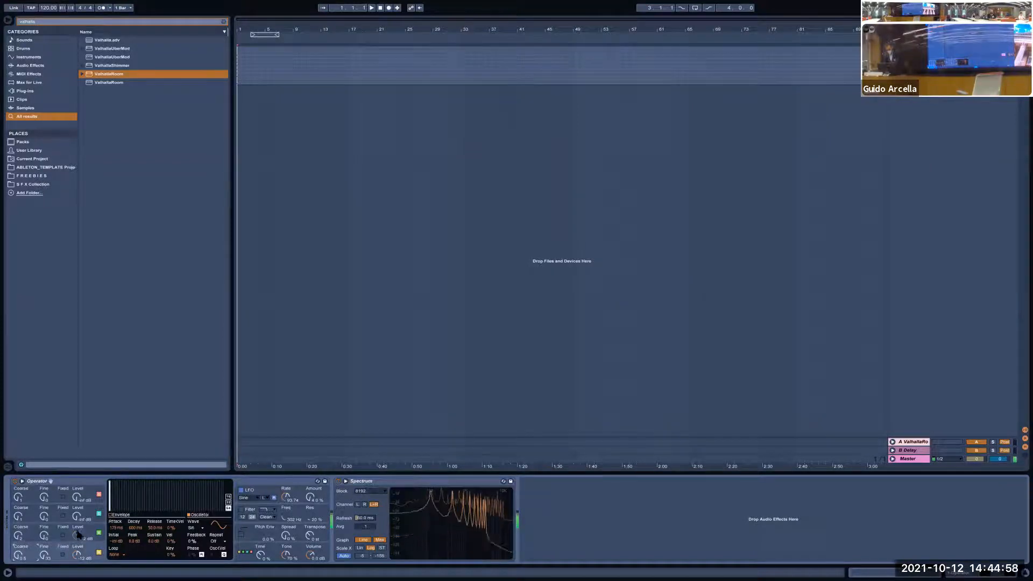
pyautogui.moveTo(77, 536)
pyautogui.mouseDown()
pyautogui.moveTo(78, 560)
pyautogui.moveTo(77, 532)
pyautogui.mouseUp()
# Set oscillator C's waveform to Square 6 and its level to about -43 dB
pyautogui.click(86, 511)
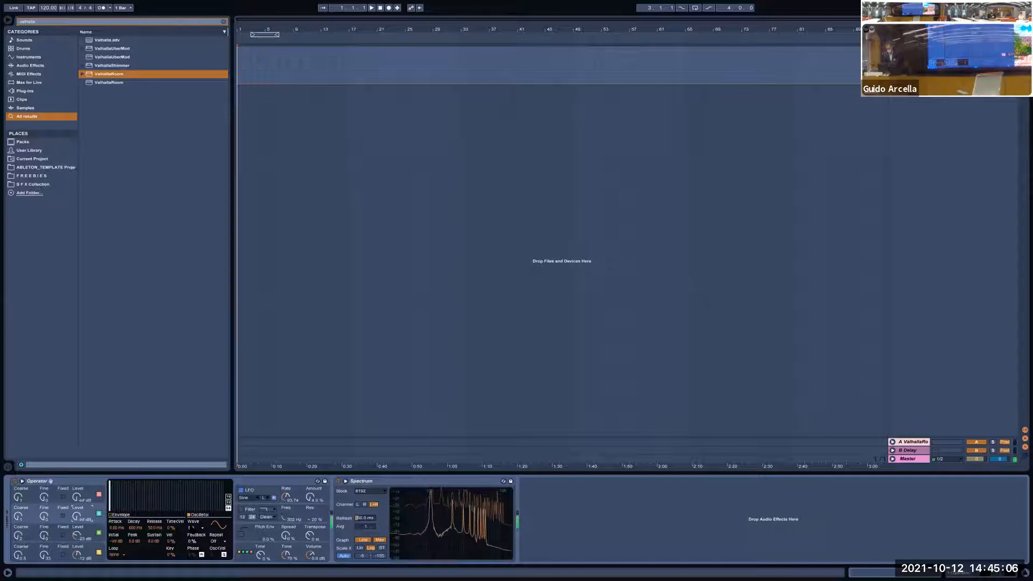
pyautogui.click(192, 528)
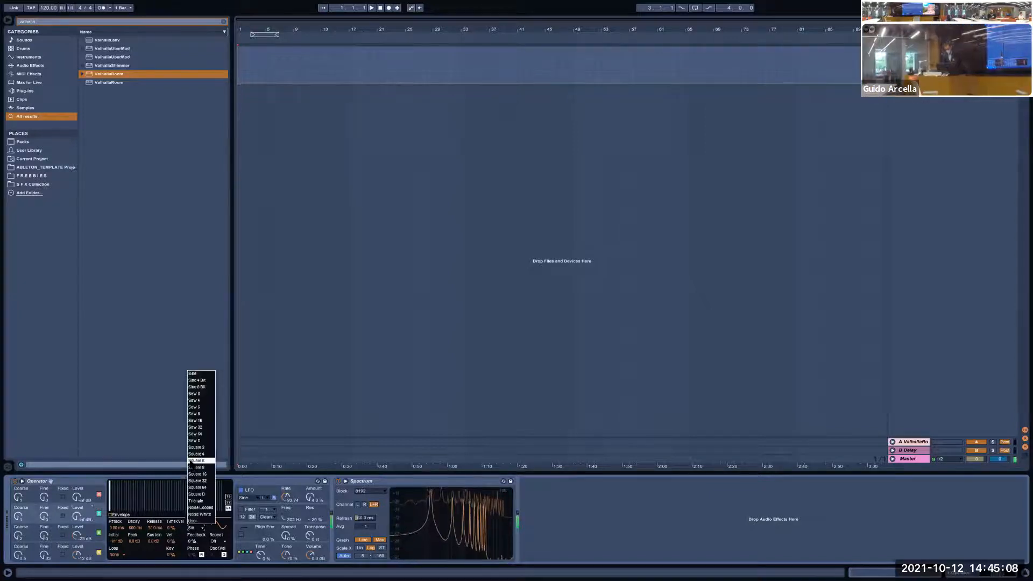
pyautogui.click(191, 461)
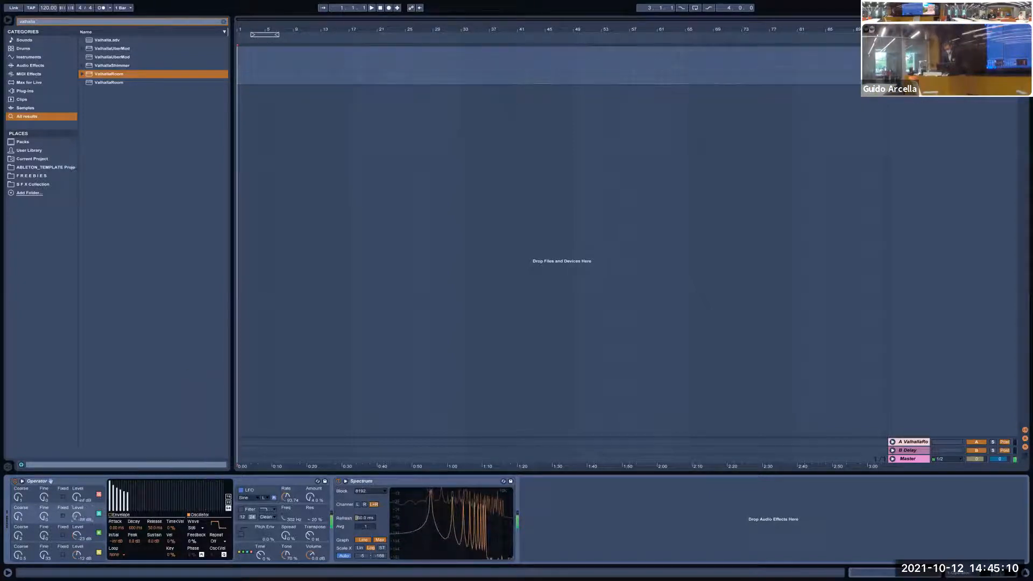
pyautogui.moveTo(77, 516)
pyautogui.mouseDown()
pyautogui.moveTo(18, 520)
pyautogui.moveTo(20, 511)
pyautogui.moveTo(78, 527)
pyautogui.mouseUp()
pyautogui.click(18, 516)
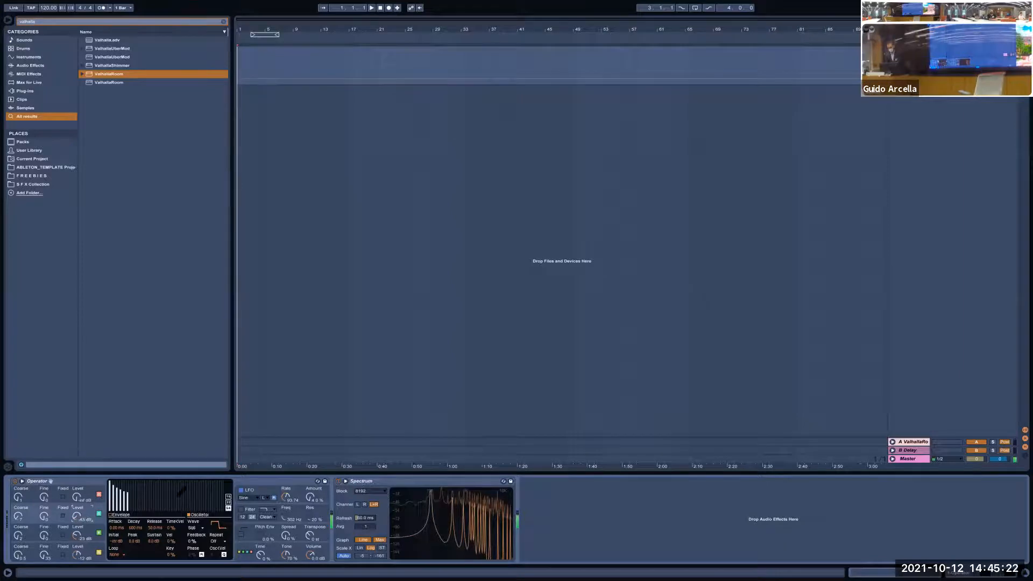
# Set oscillator D's waveform to Noise White and raise its level to about -18 dB
pyautogui.click(92, 495)
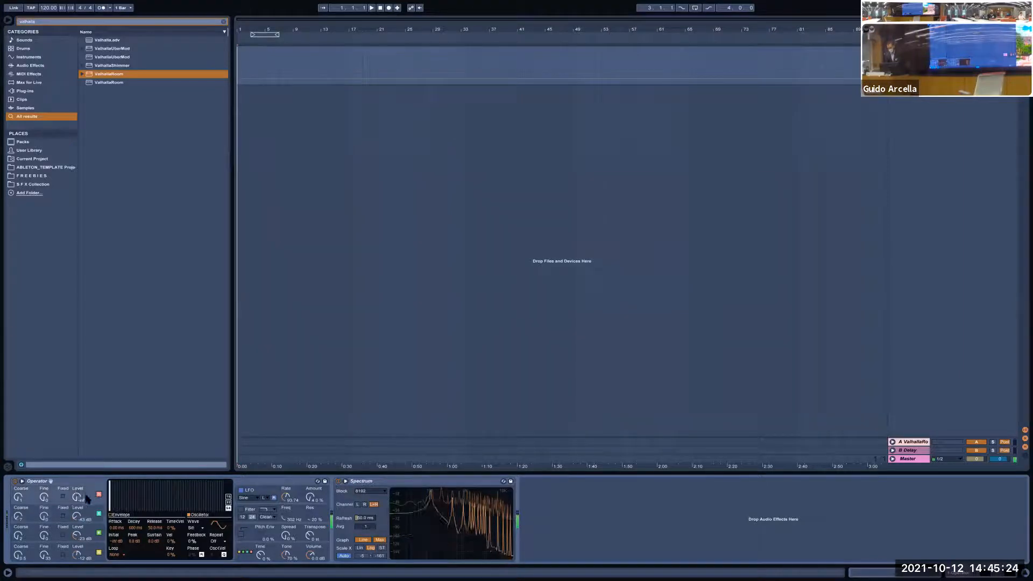
pyautogui.click(194, 528)
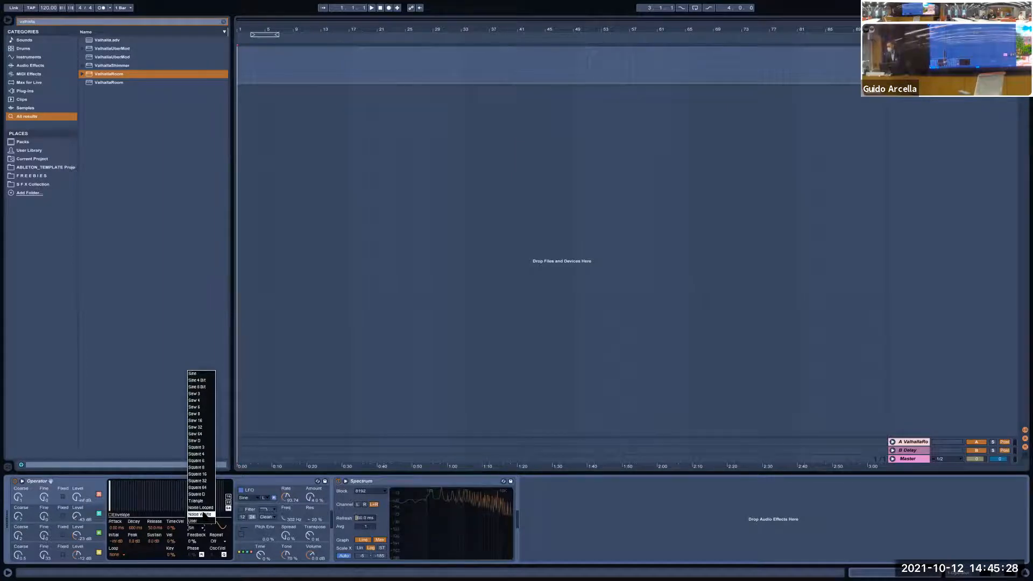
pyautogui.click(202, 515)
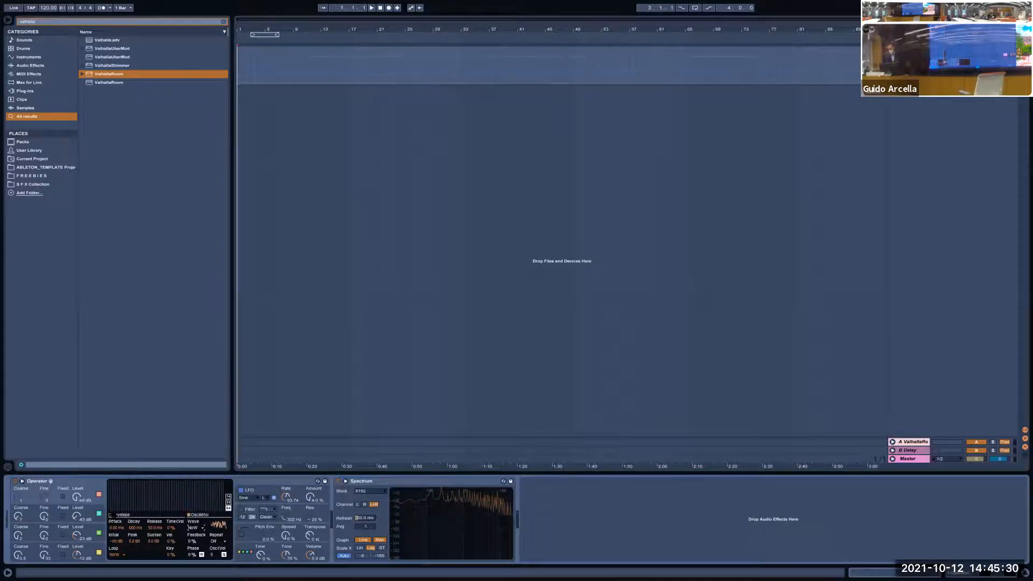
pyautogui.moveTo(77, 497); pyautogui.dragTo(77, 480)
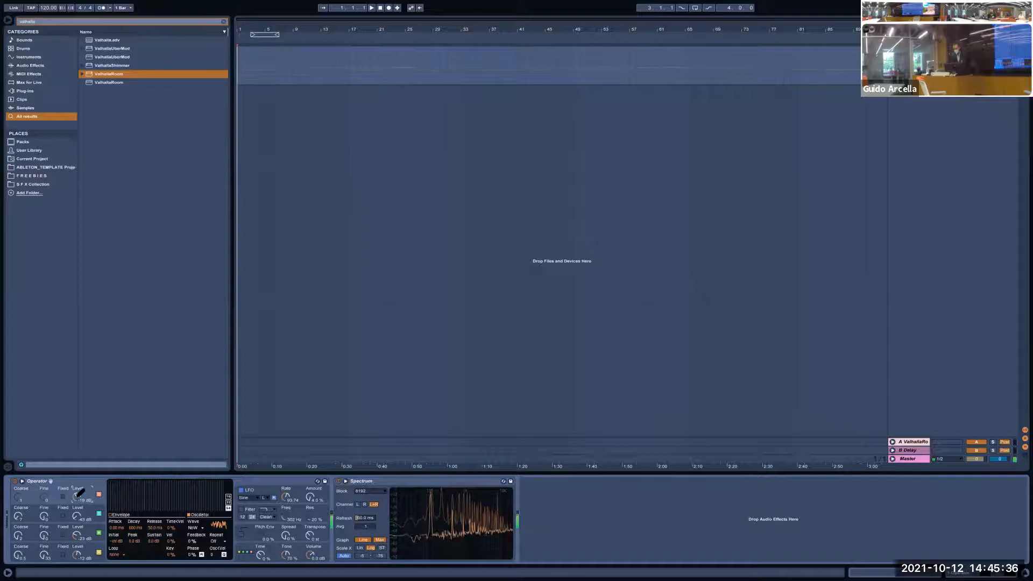
# Audition the sound with the filter switched on and off, and lower the noise oscillator's level to about -24 dB
pyautogui.click(240, 509)
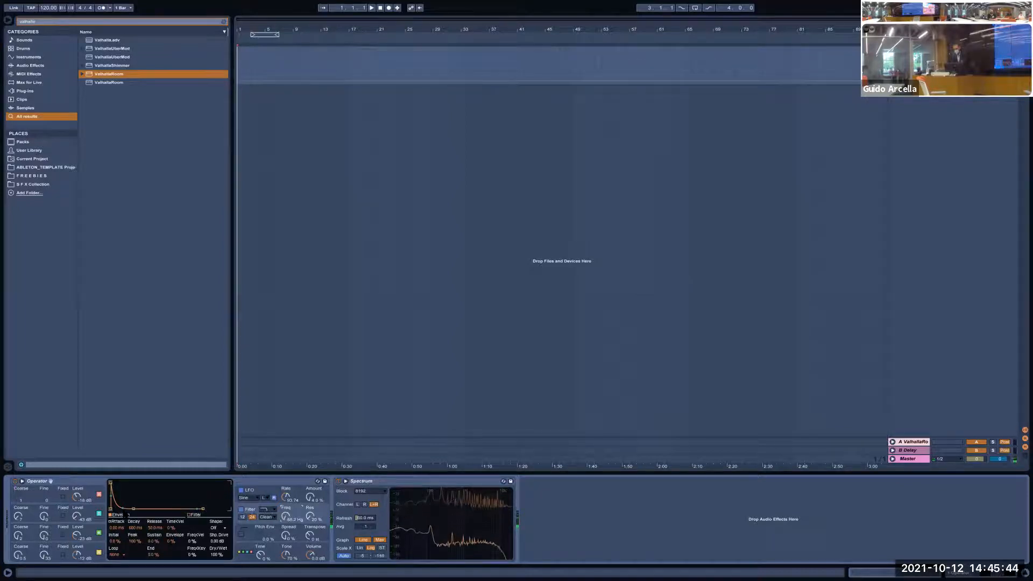
pyautogui.click(241, 509)
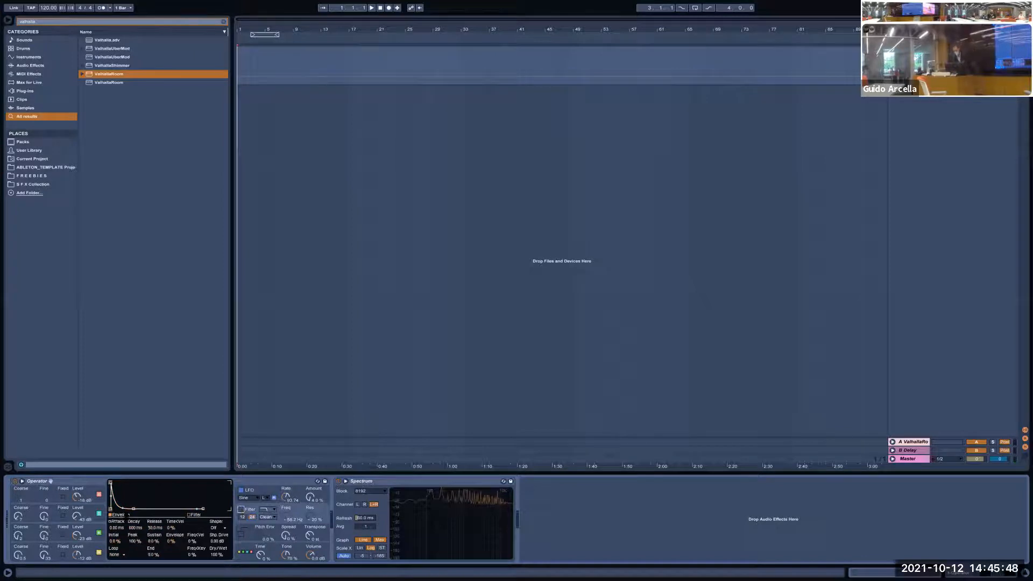
pyautogui.click(86, 494)
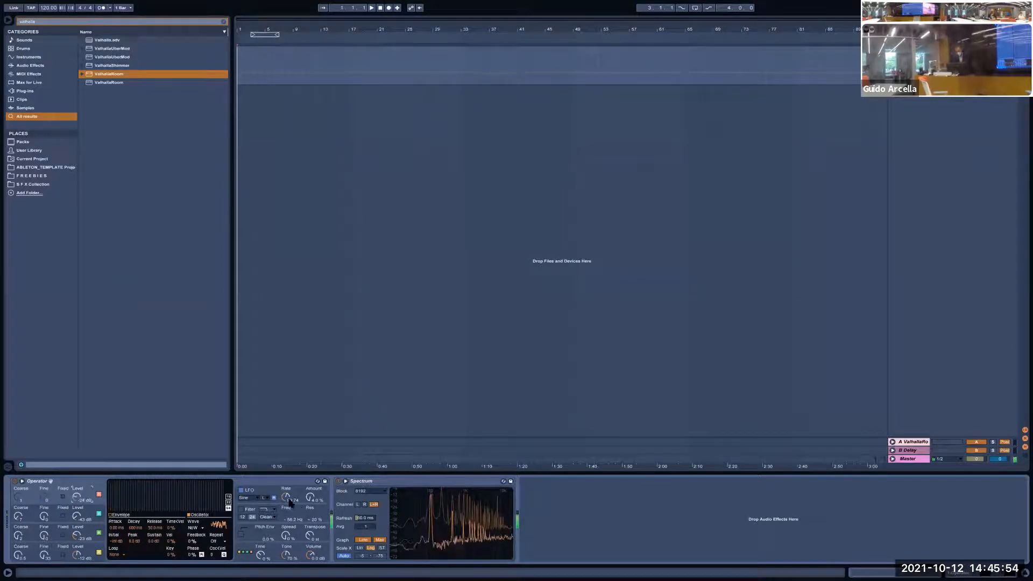
# Turn off the LFO, enable the filter and sweep the low-pass cutoff frequency over the noise layer
pyautogui.click(242, 491)
pyautogui.click(246, 510)
pyautogui.moveTo(285, 515)
pyautogui.mouseDown()
pyautogui.moveTo(285, 500)
pyautogui.moveTo(286, 513)
pyautogui.mouseUp()
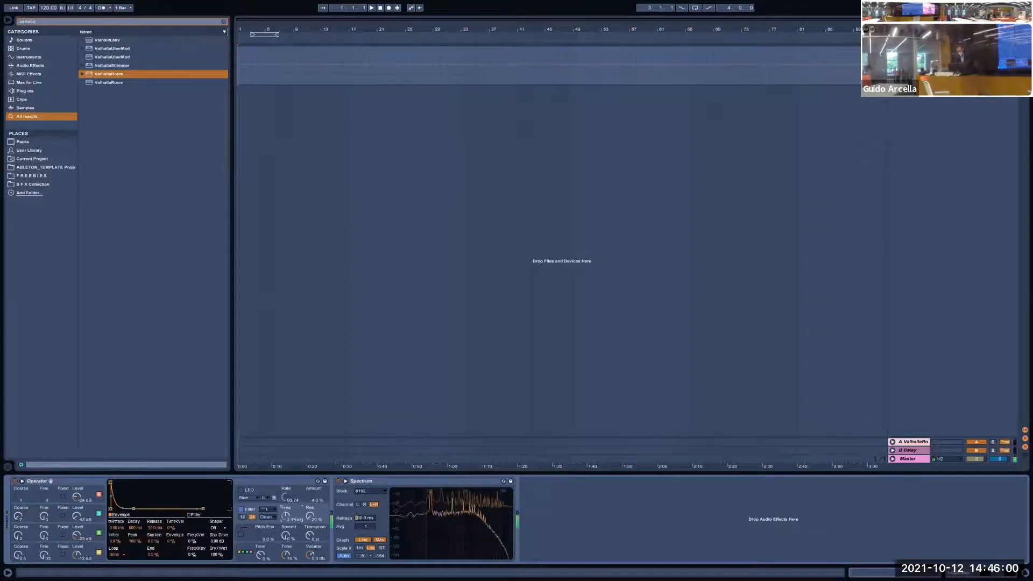
# Switch the filter to high-pass, readjust oscillator D's level to about -26 dB and sweep the cutoff frequency
pyautogui.click(272, 510)
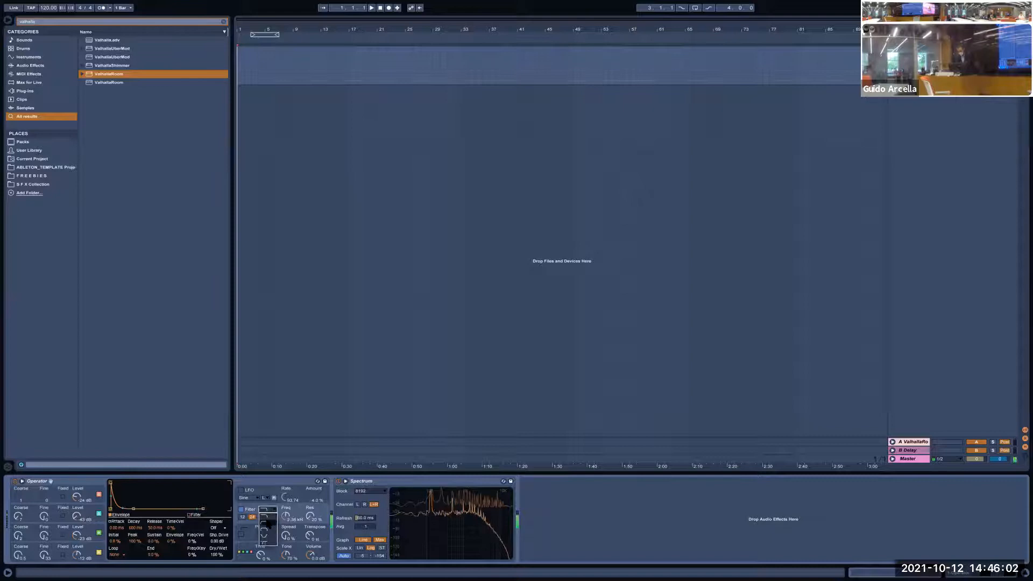
pyautogui.click(269, 520)
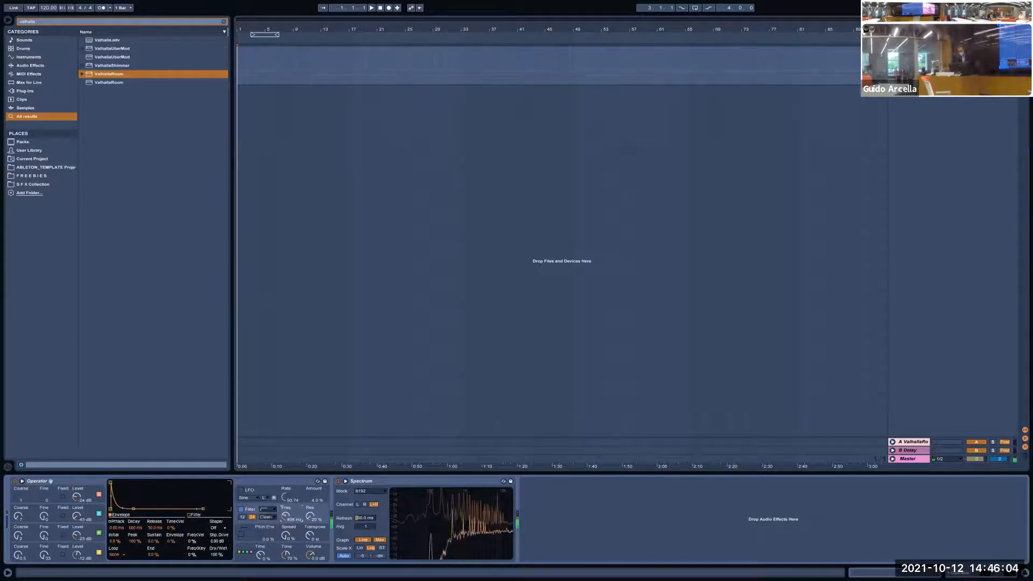
pyautogui.moveTo(80, 499)
pyautogui.mouseDown()
pyautogui.moveTo(80, 509)
pyautogui.moveTo(78, 492)
pyautogui.mouseUp()
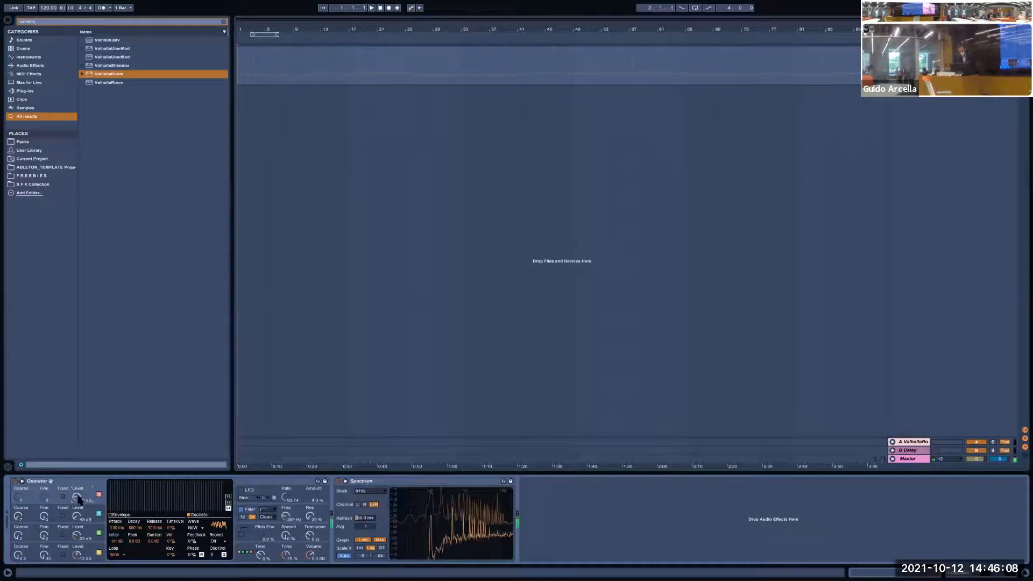
pyautogui.click(282, 511)
pyautogui.moveTo(285, 516); pyautogui.dragTo(293, 505)
# Switch the filter back to low-pass and on to band-pass, sweeping the cutoff frequency to about 1.24 kHz
pyautogui.click(268, 510)
pyautogui.click(268, 515)
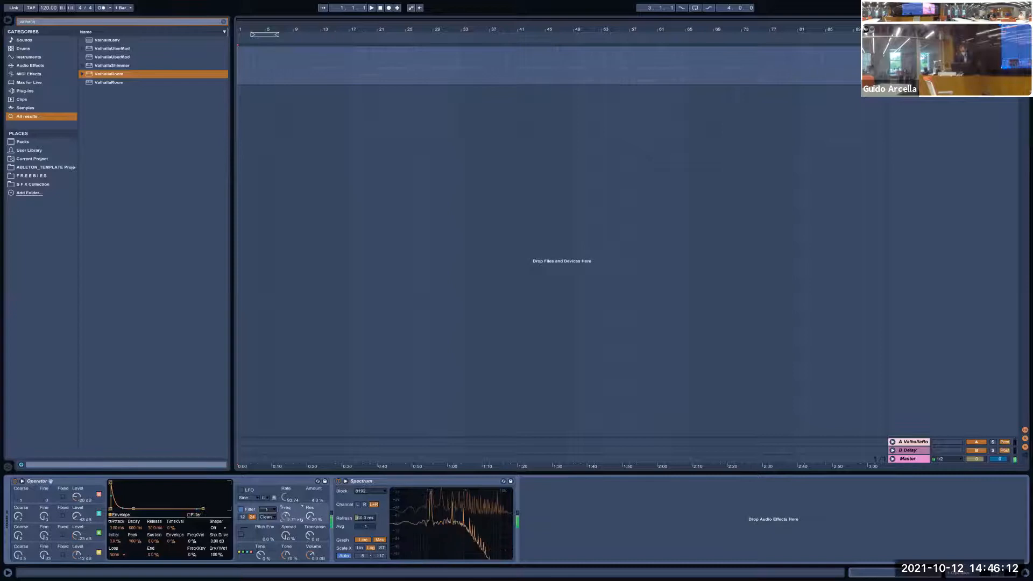
pyautogui.click(268, 509)
pyautogui.click(268, 531)
pyautogui.moveTo(286, 516); pyautogui.dragTo(291, 516)
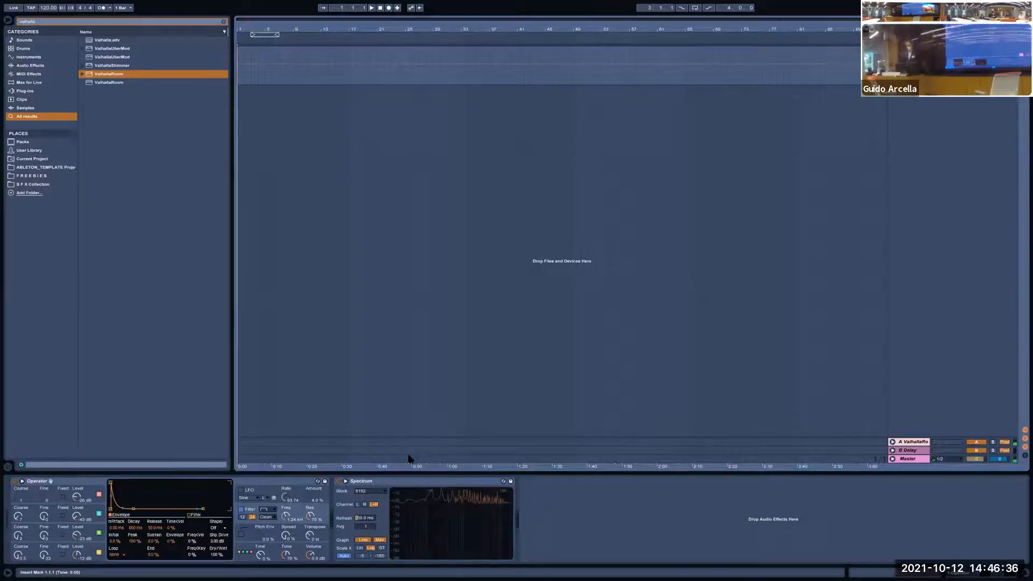
# Turn off the filter and change Operator from the parallel algorithm to a stacked FM algorithm
pyautogui.click(243, 553)
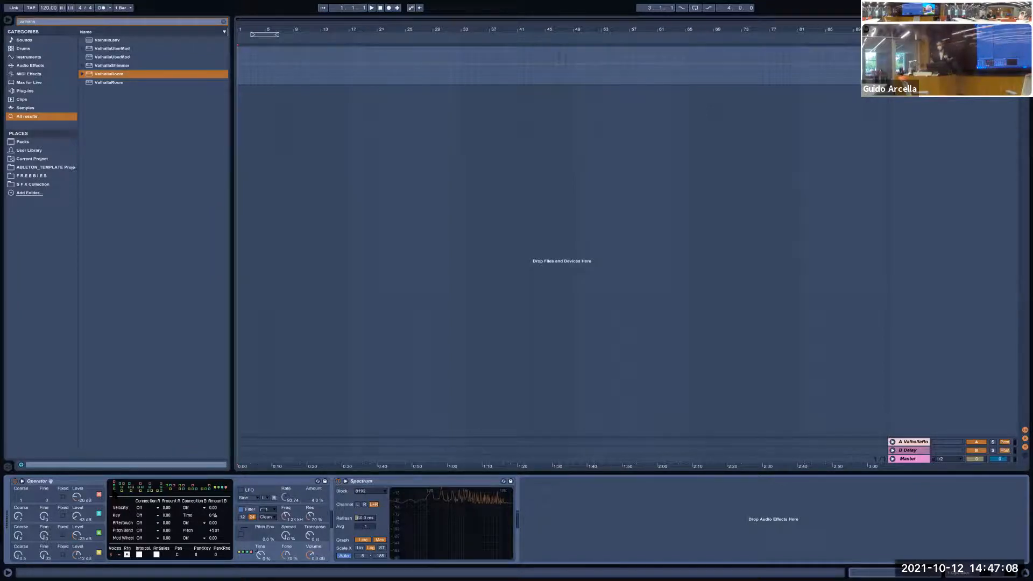
pyautogui.click(252, 517)
pyautogui.click(241, 510)
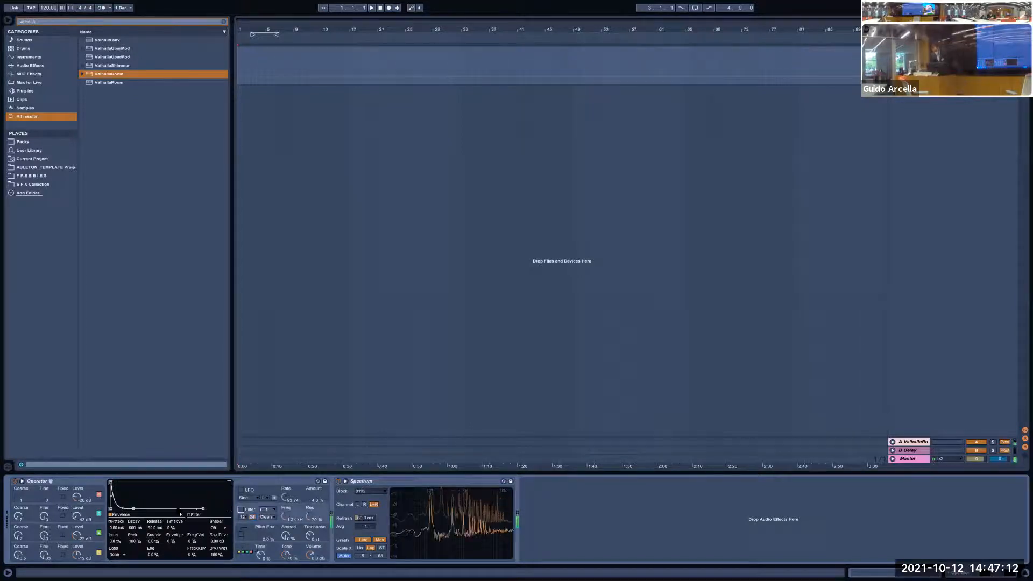
pyautogui.click(243, 554)
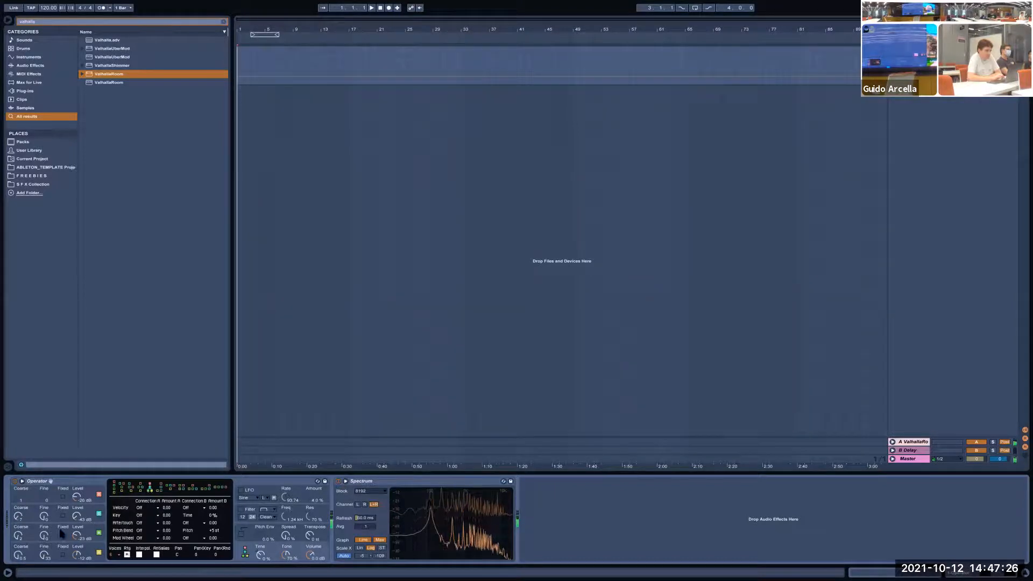
# Adjust oscillators A and B under the FM algorithm, ending with B at coarse 0.5 and about -20 dB, and A at about -14 dB
pyautogui.click(18, 535)
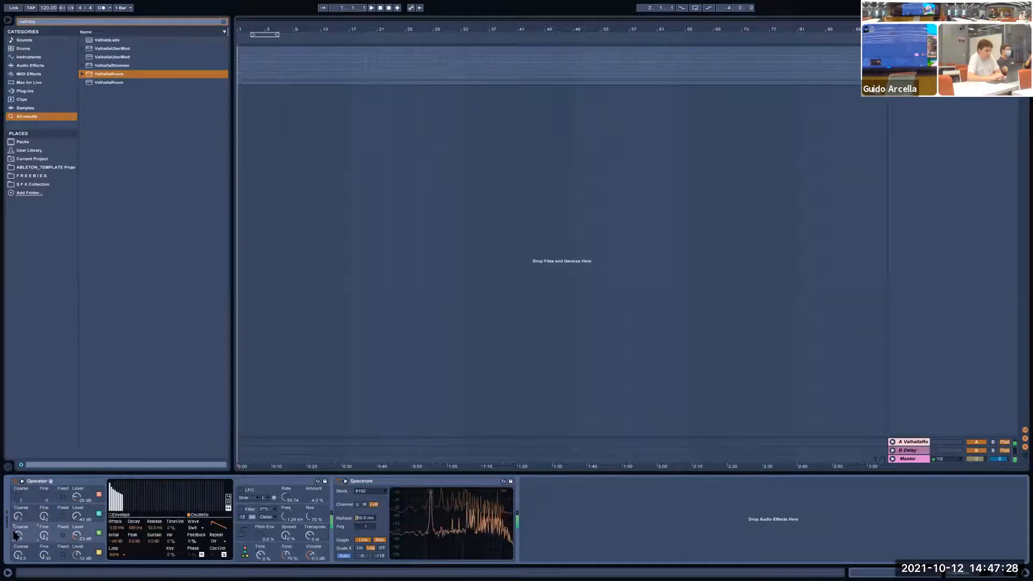
pyautogui.moveTo(76, 535); pyautogui.dragTo(18, 548)
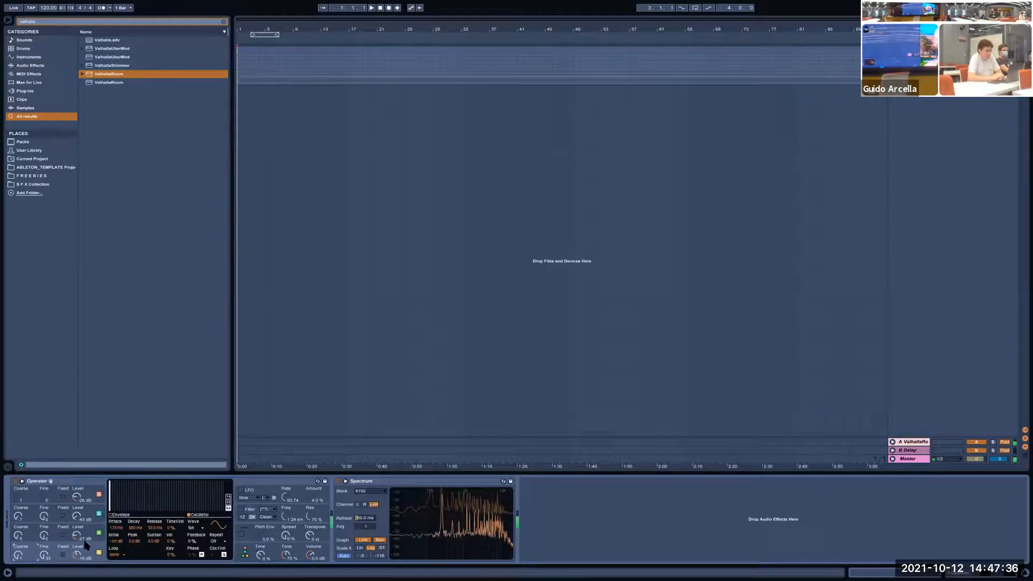
pyautogui.click(75, 556)
pyautogui.moveTo(77, 556); pyautogui.dragTo(76, 561)
pyautogui.moveTo(21, 535); pyautogui.dragTo(78, 533)
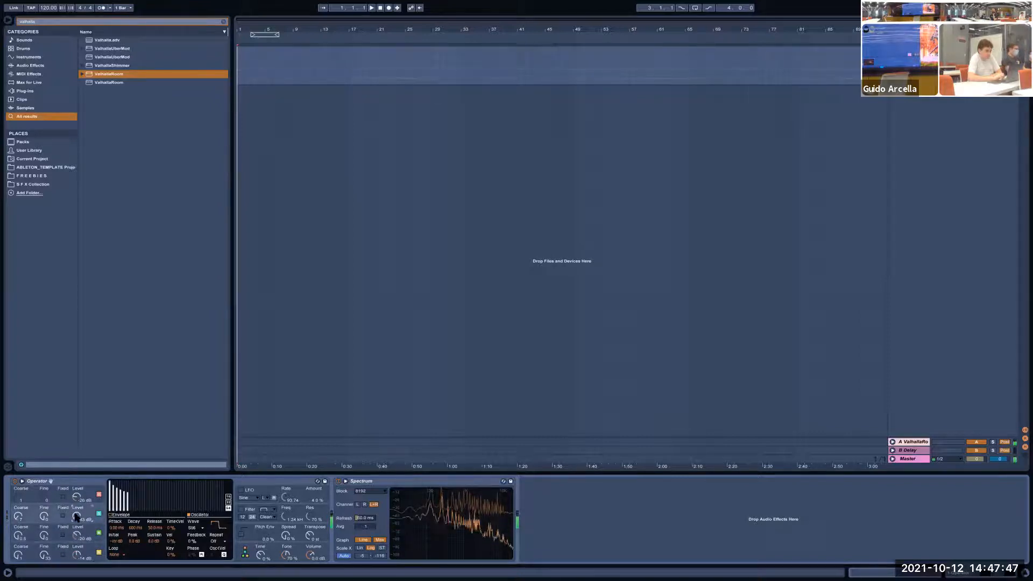
# Turn the band-pass filter back on and choose a different FM algorithm for Operator
pyautogui.click(242, 509)
pyautogui.click(264, 510)
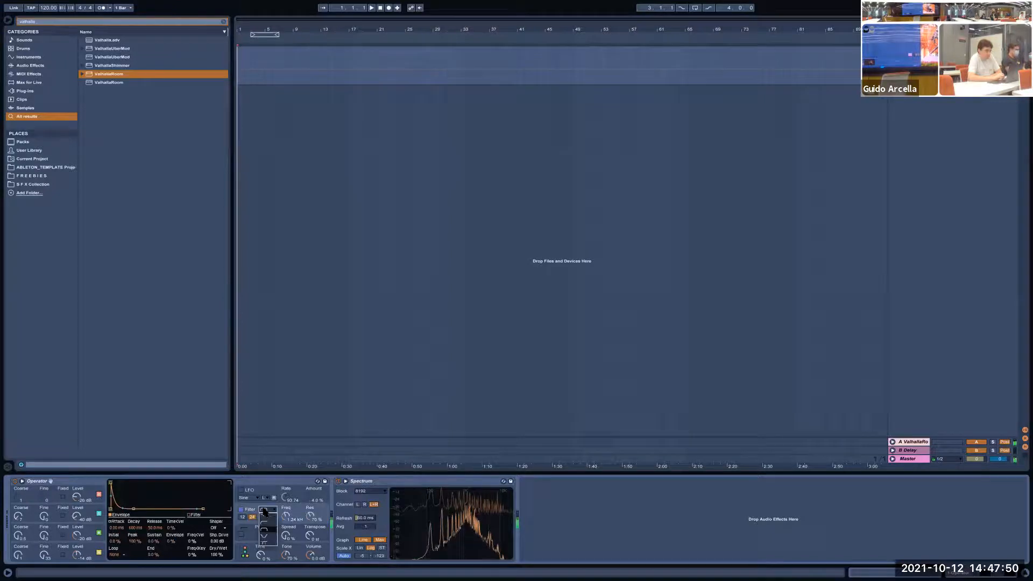
pyautogui.click(253, 542)
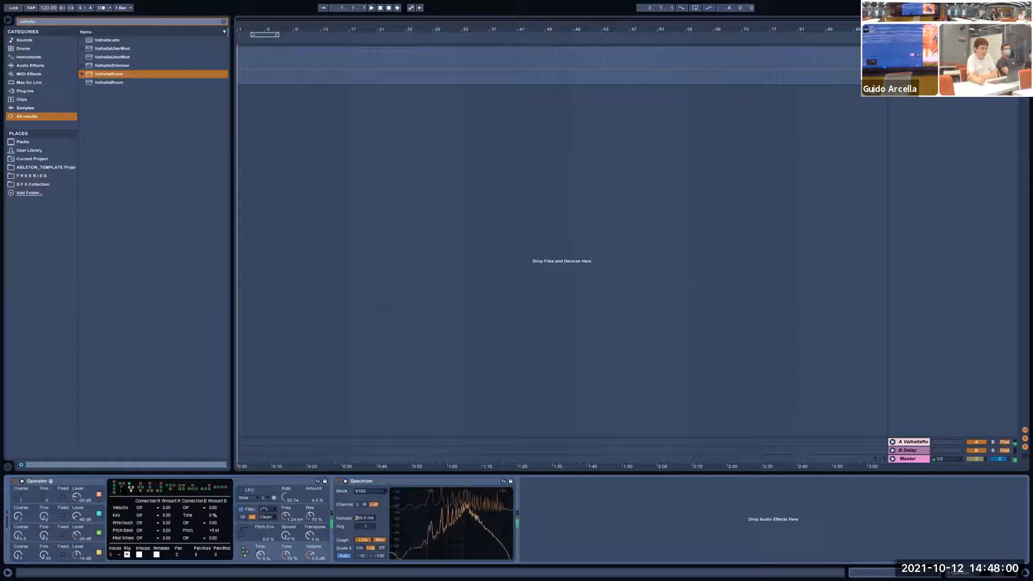
# Turn off oscillators B, C and D and raise oscillator A's level
pyautogui.click(98, 533)
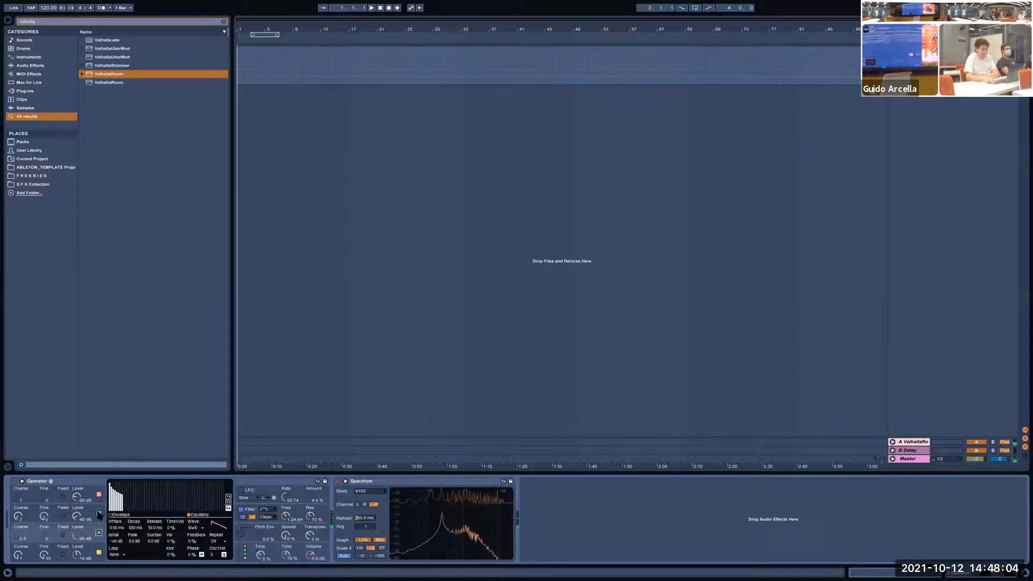
pyautogui.click(98, 514)
pyautogui.click(98, 495)
pyautogui.click(80, 549)
pyautogui.moveTo(80, 549); pyautogui.dragTo(81, 539)
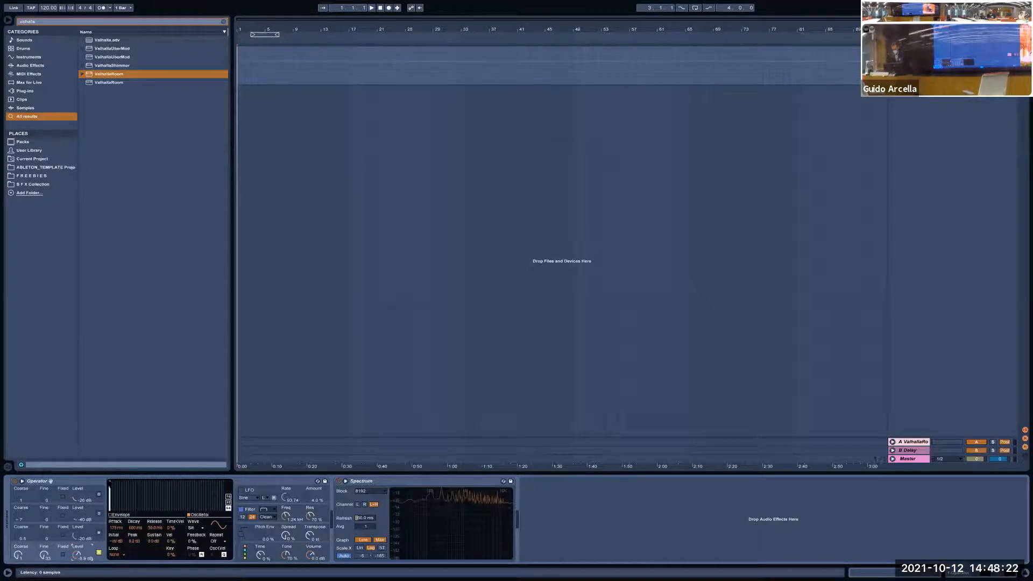
# Replace the edited Operator with a fresh default Operator from the Instruments category, placed before Spectrum
pyautogui.press('Delete')
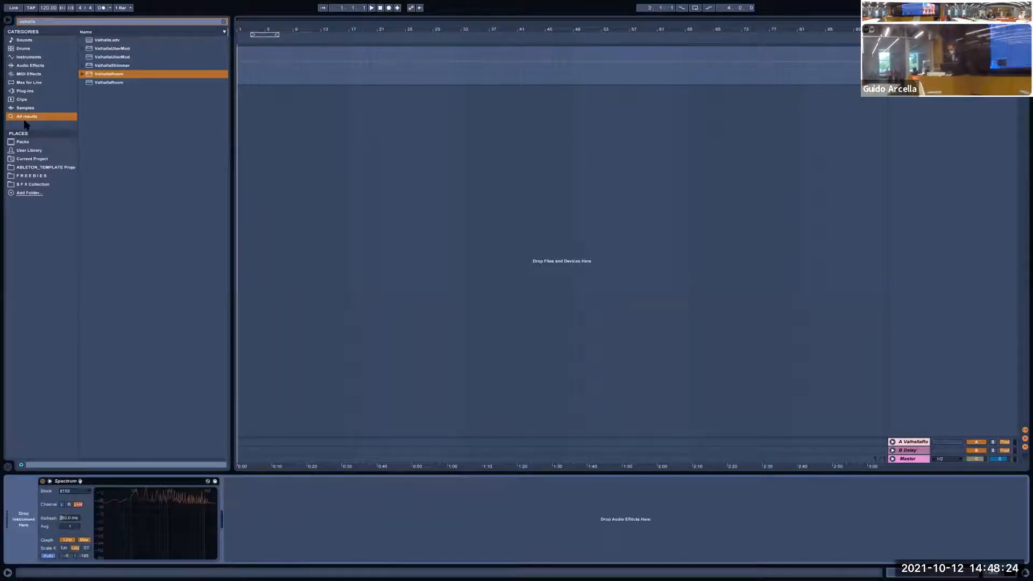
pyautogui.click(43, 65)
pyautogui.click(222, 22)
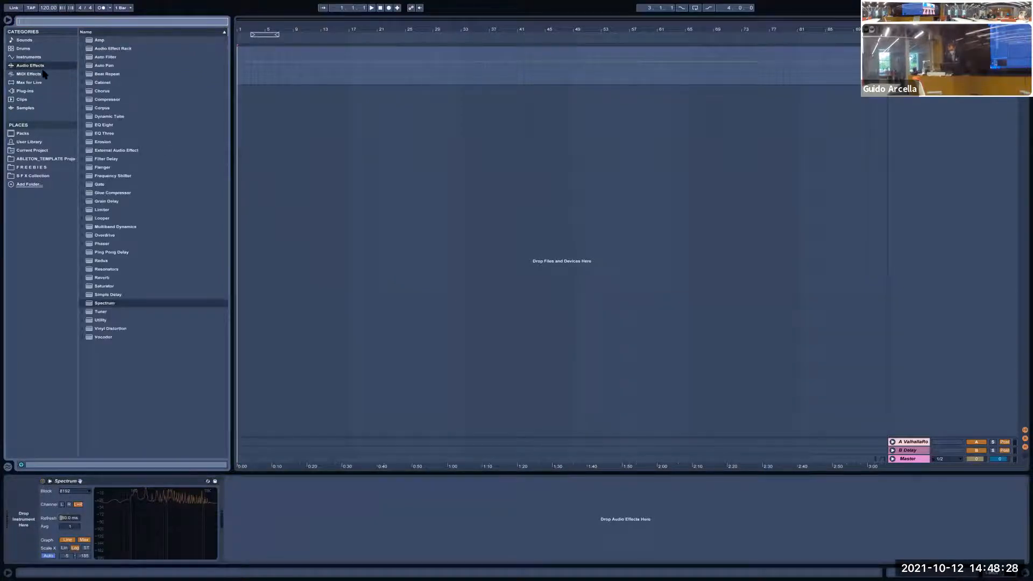
pyautogui.click(24, 91)
pyautogui.click(28, 57)
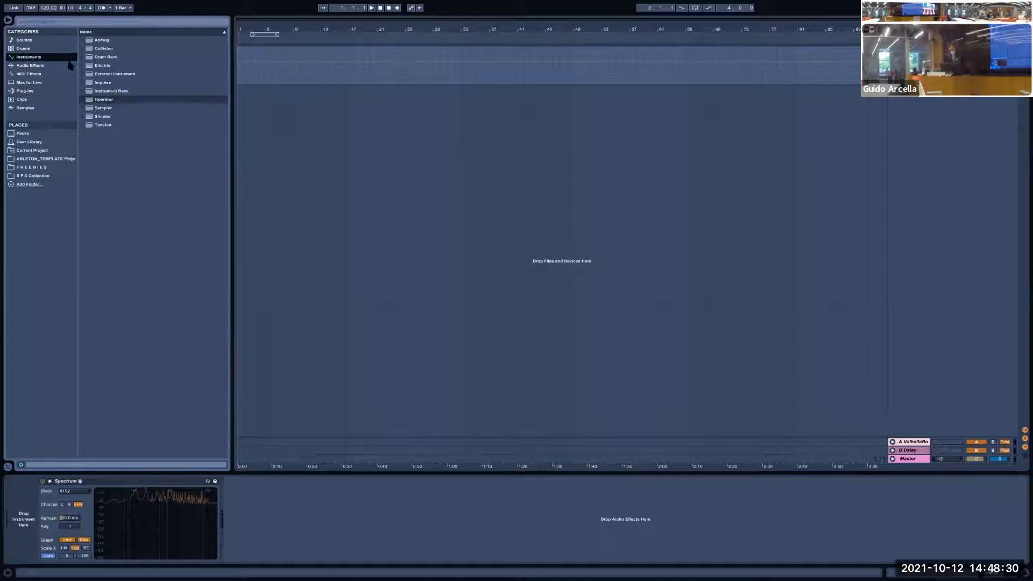
pyautogui.click(104, 99)
pyautogui.moveTo(104, 99); pyautogui.dragTo(277, 548)
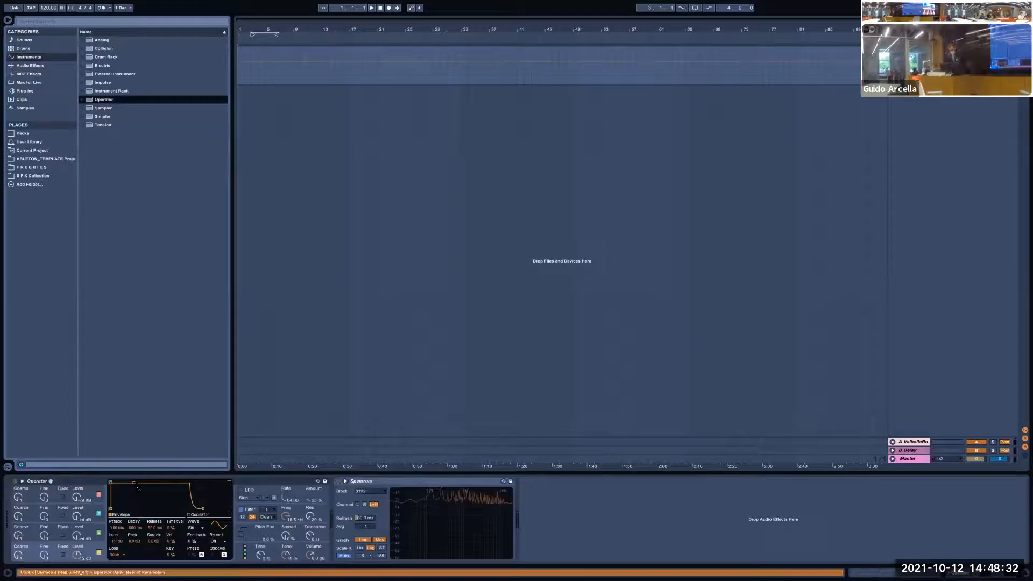
# Shape oscillator A's envelope to a decay of about 110 ms with no sustain, and play a note one keyboard octave lower
pyautogui.moveTo(133, 483); pyautogui.dragTo(127, 511)
pyautogui.press('z')
pyautogui.press('a')
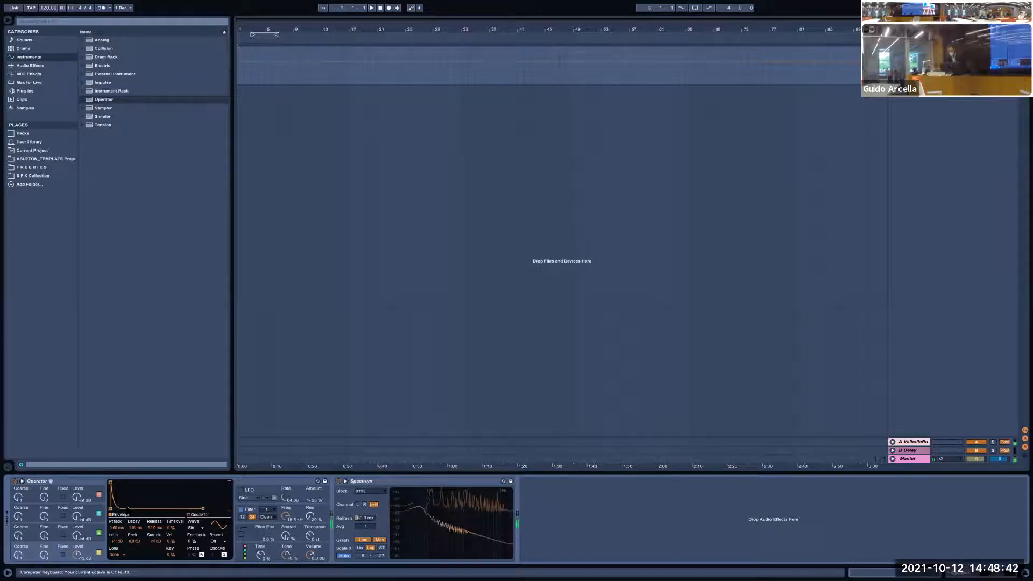
# Lengthen the decay of oscillator A's envelope to about 245 ms
pyautogui.moveTo(128, 509); pyautogui.dragTo(129, 509)
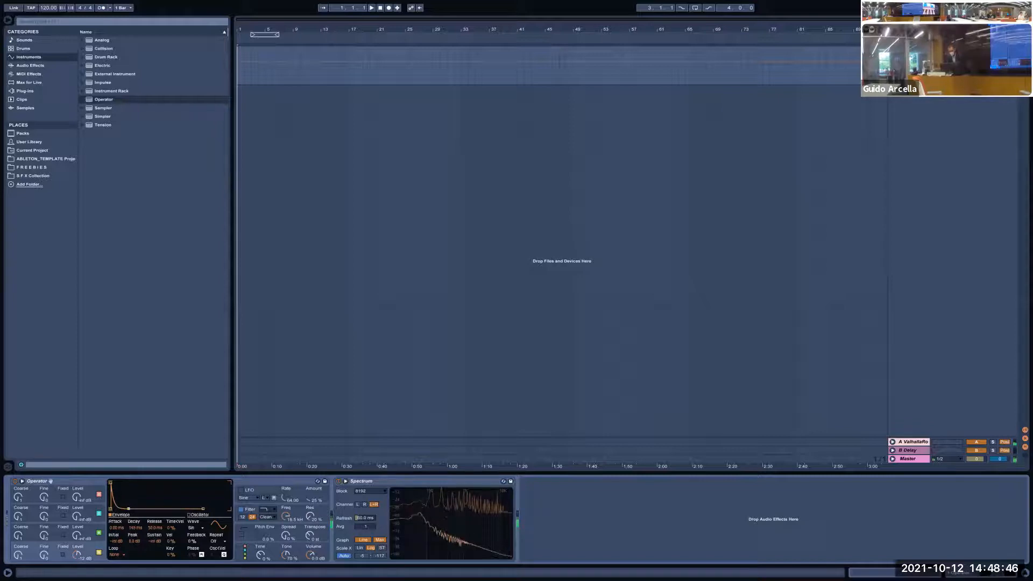
pyautogui.moveTo(126, 508); pyautogui.dragTo(130, 509)
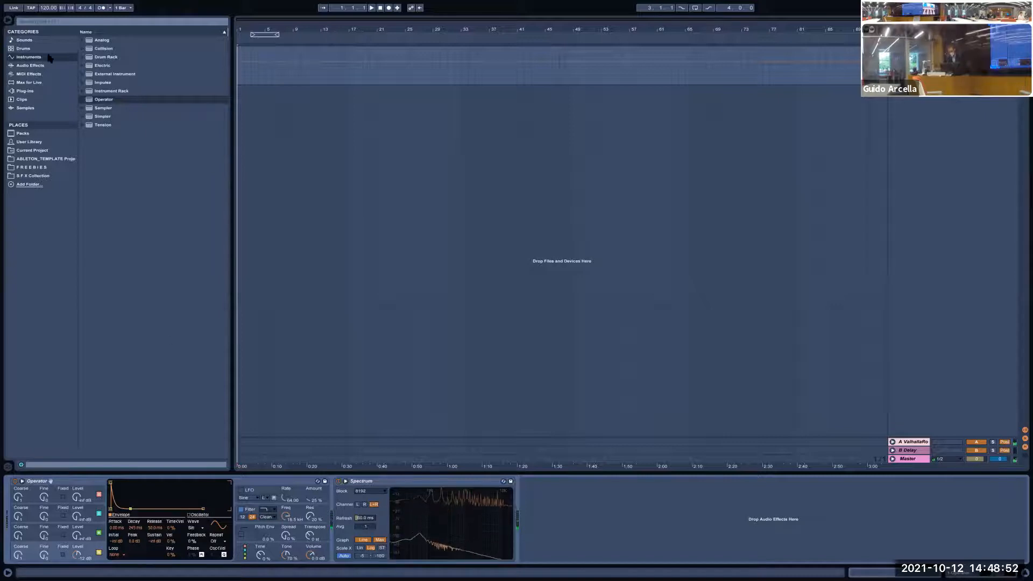
# Add an Overdrive effect after Spectrum, lower its filter band, raise its drive, set its tone to about 35 %, and shift the keyboard octave down
pyautogui.click(32, 65)
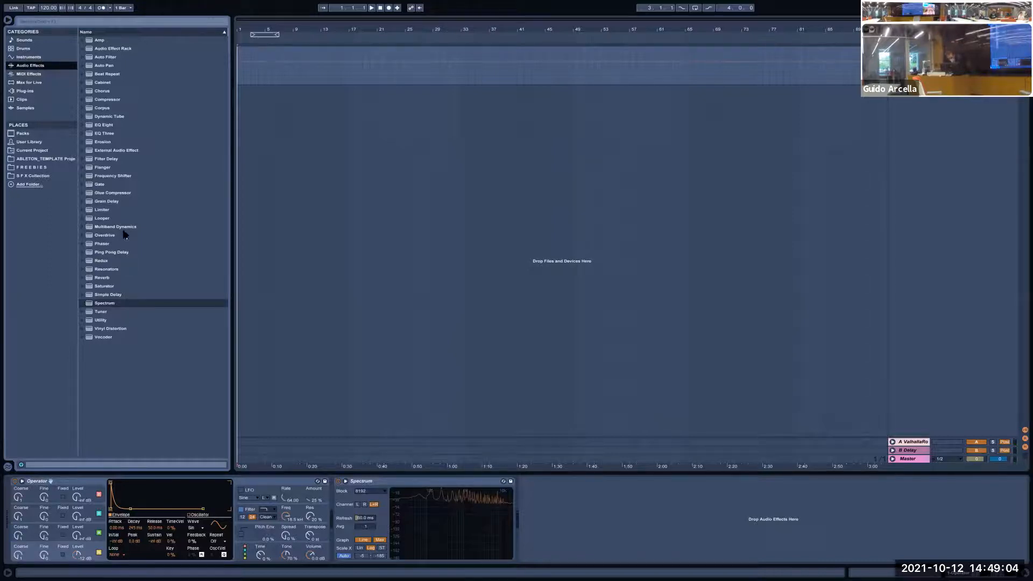
pyautogui.doubleClick(105, 235)
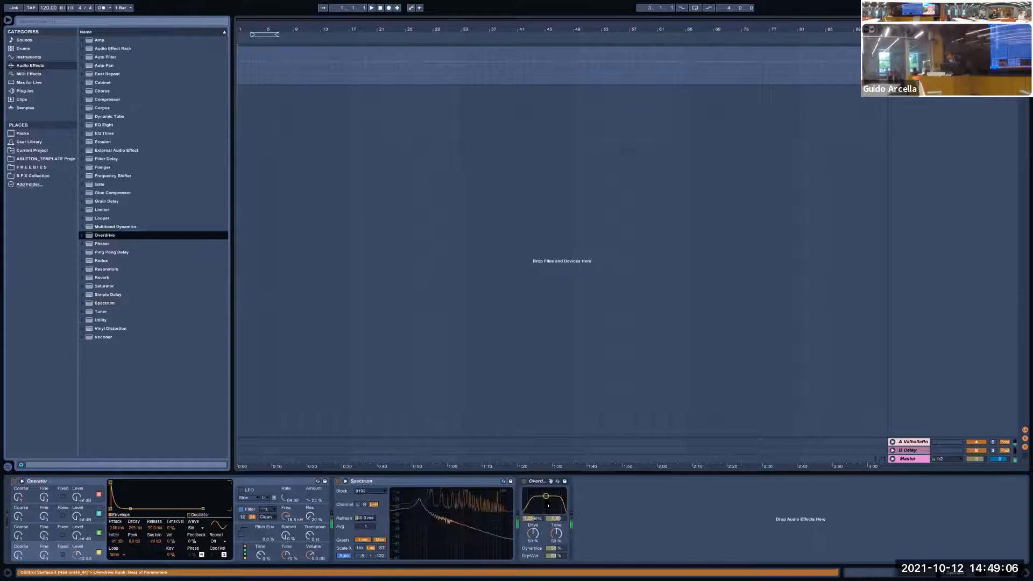
pyautogui.moveTo(545, 495); pyautogui.dragTo(537, 504)
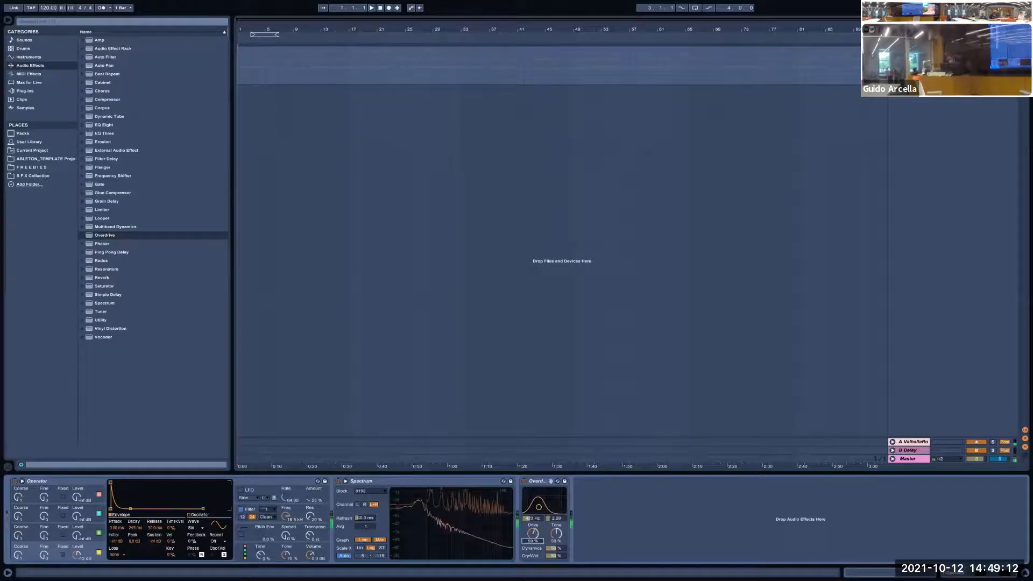
pyautogui.moveTo(556, 534); pyautogui.dragTo(556, 539)
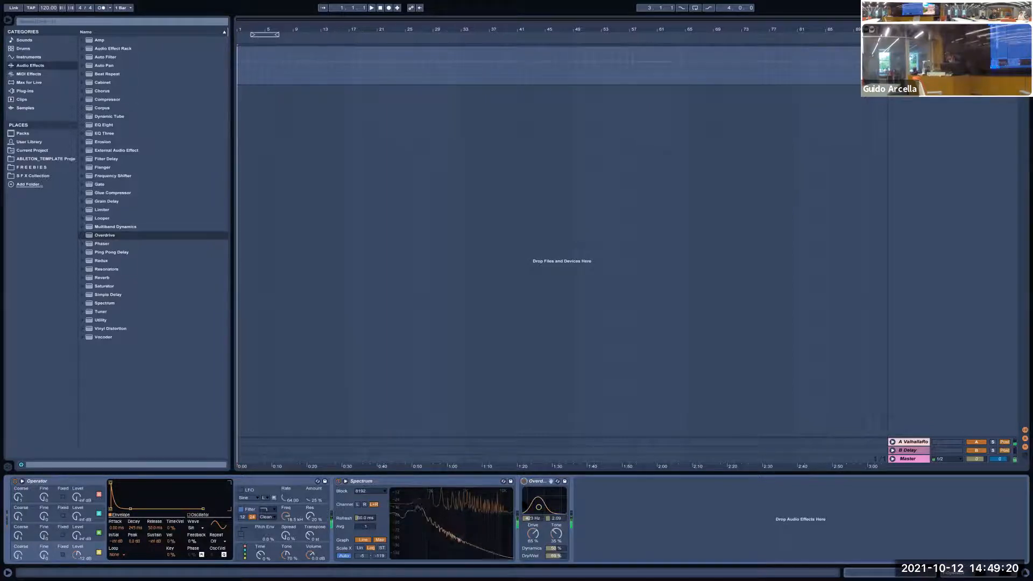
pyautogui.press('z')
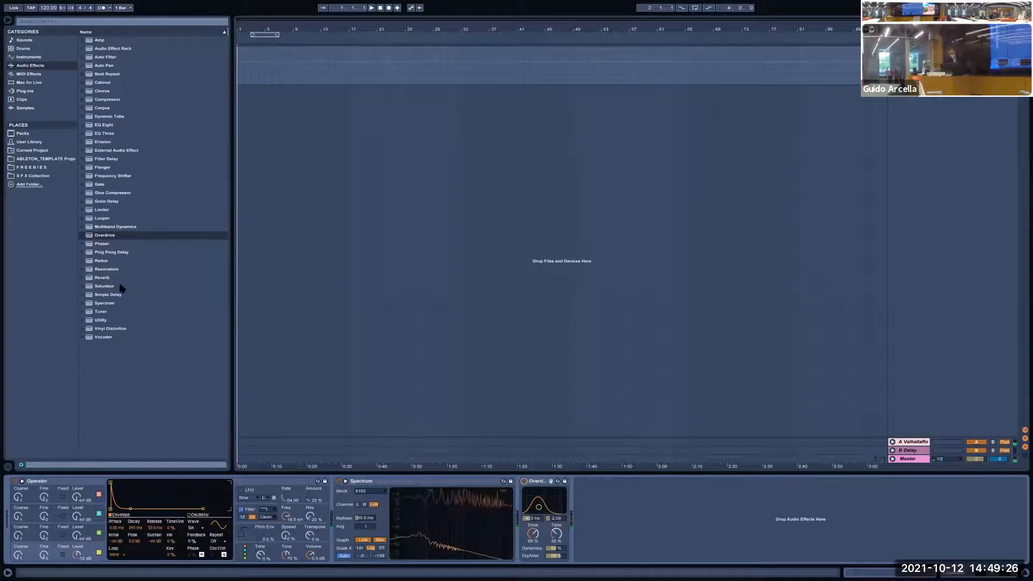
# Add a Saturator after Overdrive and set its drive to about 15.4 dB and its dry/wet mix to about 61 %
pyautogui.click(119, 245)
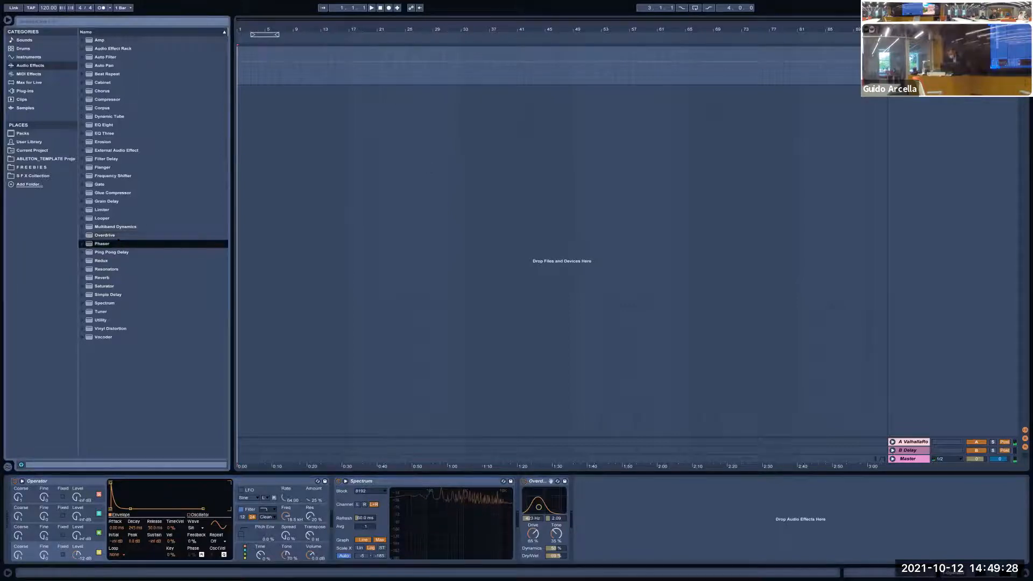
pyautogui.click(429, 217)
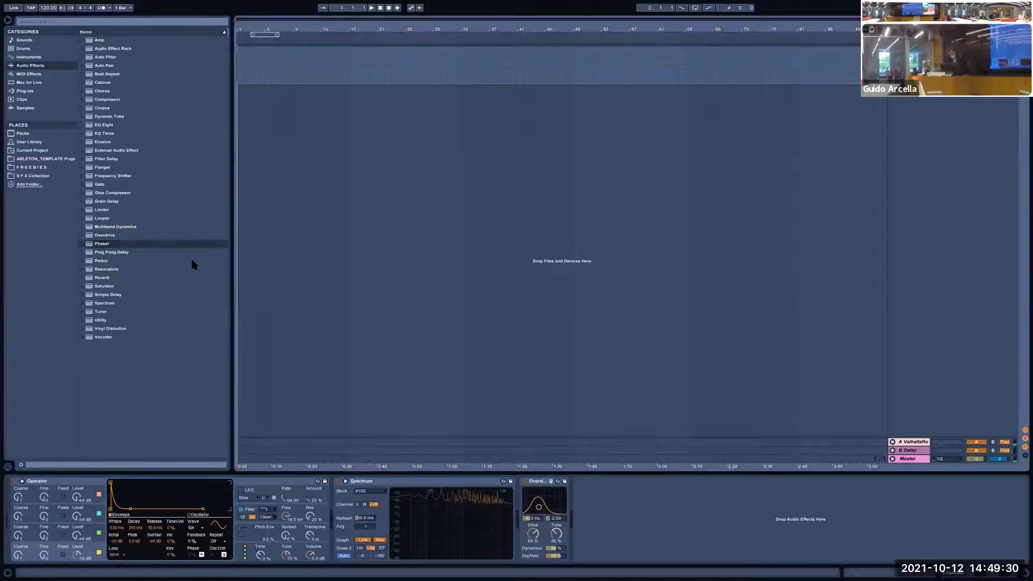
pyautogui.moveTo(107, 285); pyautogui.dragTo(584, 501)
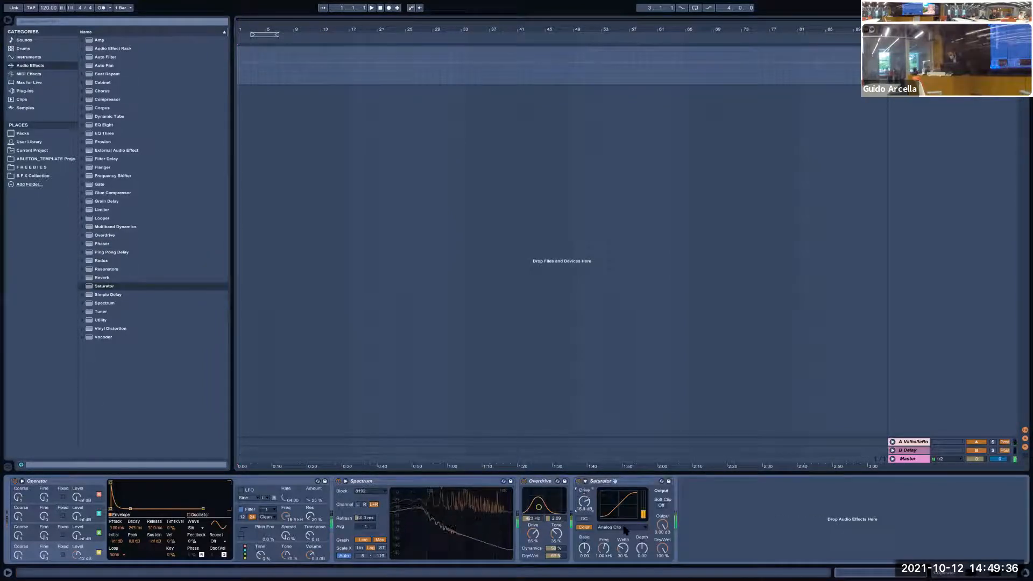
pyautogui.moveTo(662, 549)
pyautogui.mouseDown()
pyautogui.moveTo(662, 565)
pyautogui.moveTo(663, 538)
pyautogui.mouseUp()
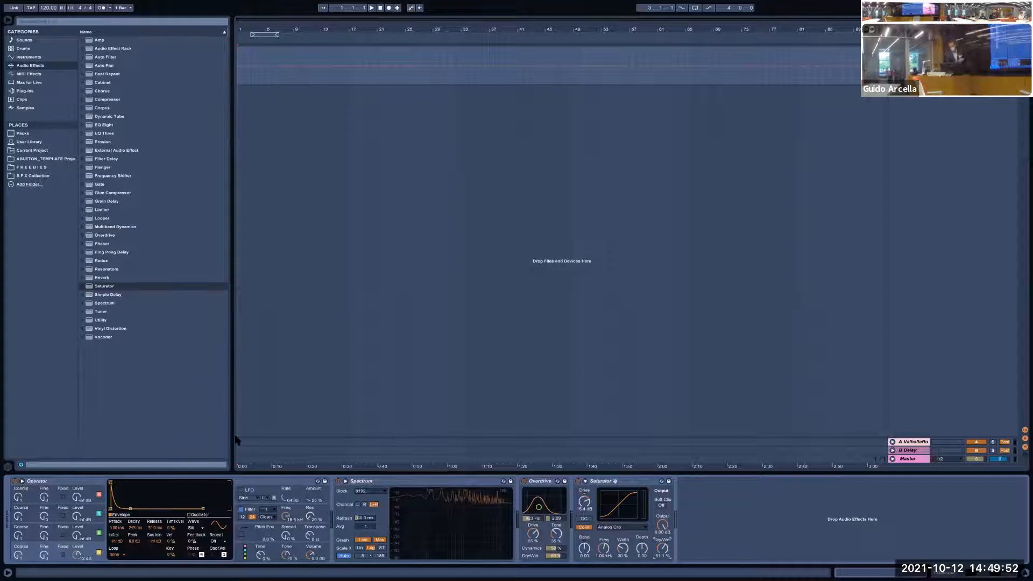
# Choose Operator's parallel algorithm and shape oscillator B's envelope with a short decay and no sustain
pyautogui.click(85, 529)
pyautogui.click(248, 557)
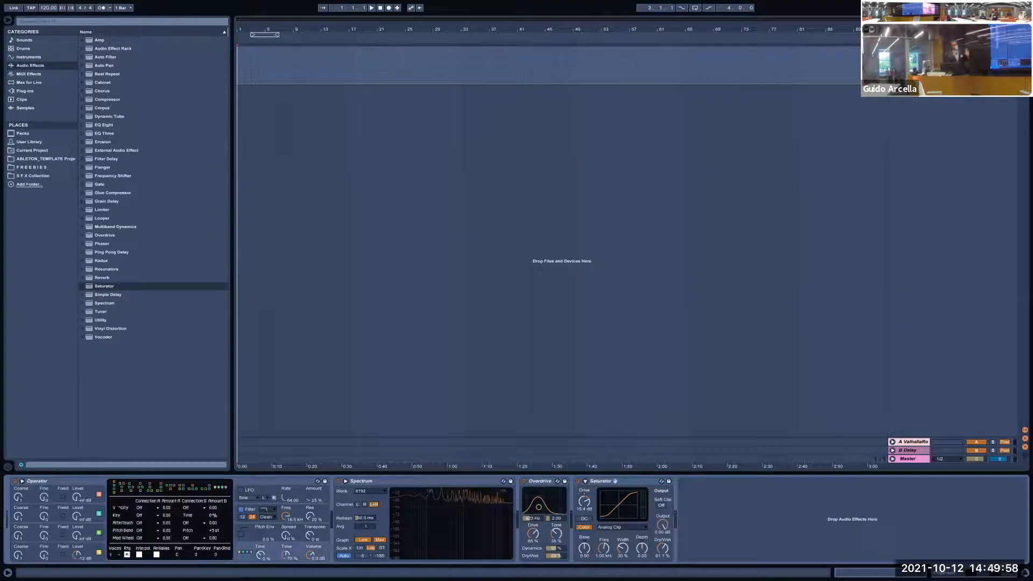
pyautogui.click(89, 532)
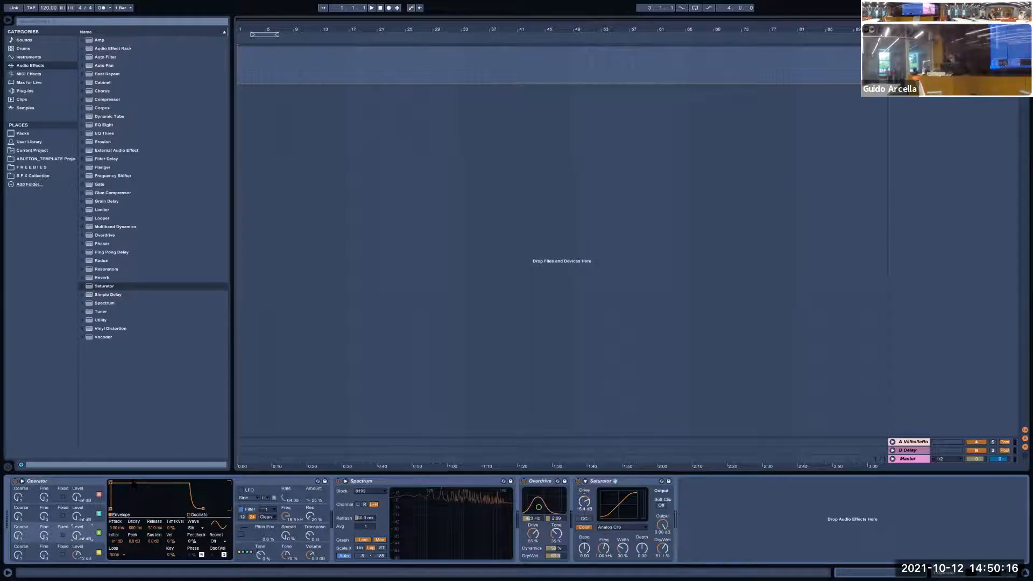
pyautogui.moveTo(134, 483); pyautogui.dragTo(131, 509)
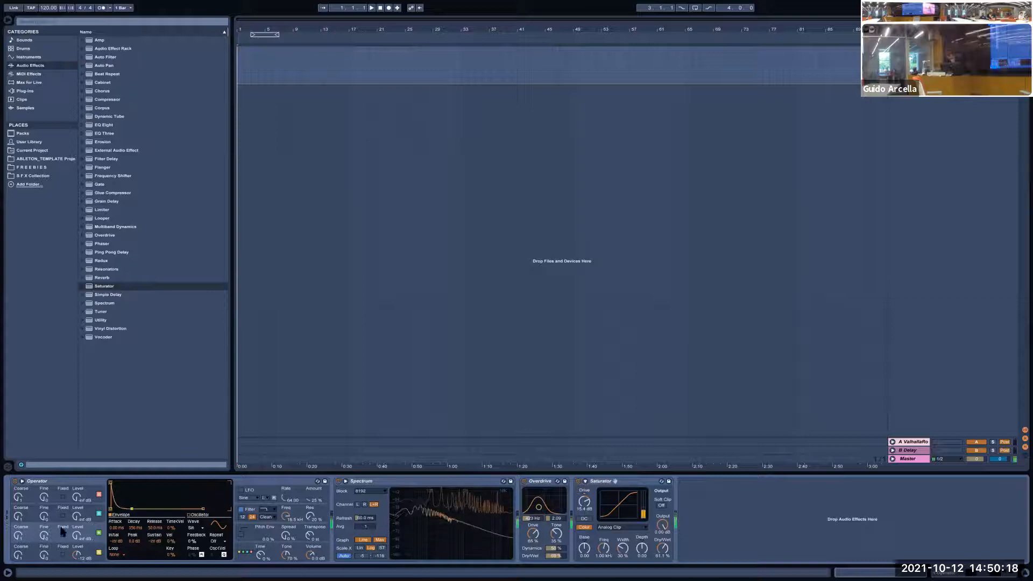
# Blend in oscillator B at a low level and adjust its coarse and fine tuning to a high-pitched overtone
pyautogui.moveTo(75, 538); pyautogui.dragTo(75, 525)
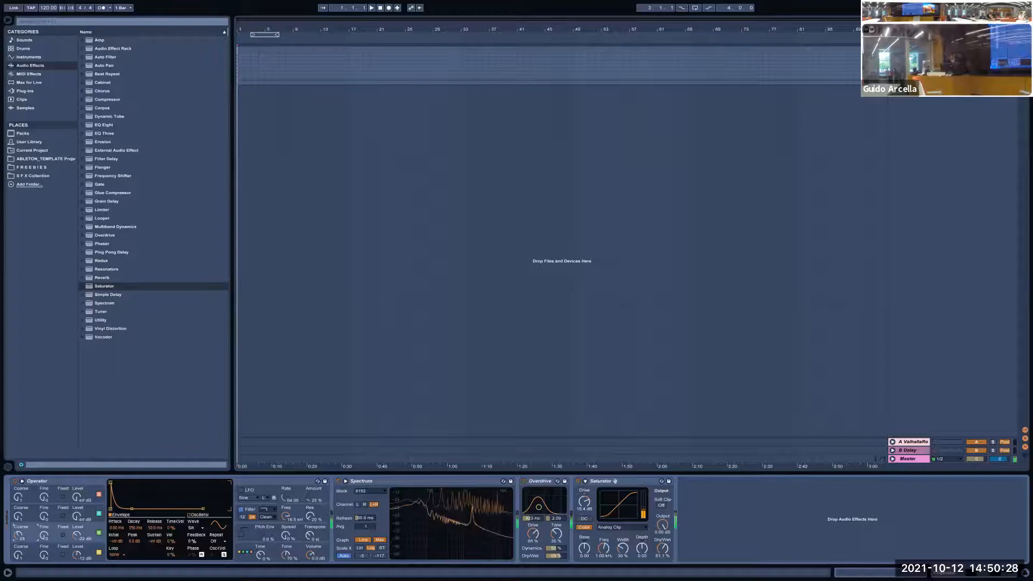
pyautogui.moveTo(18, 535); pyautogui.dragTo(18, 540)
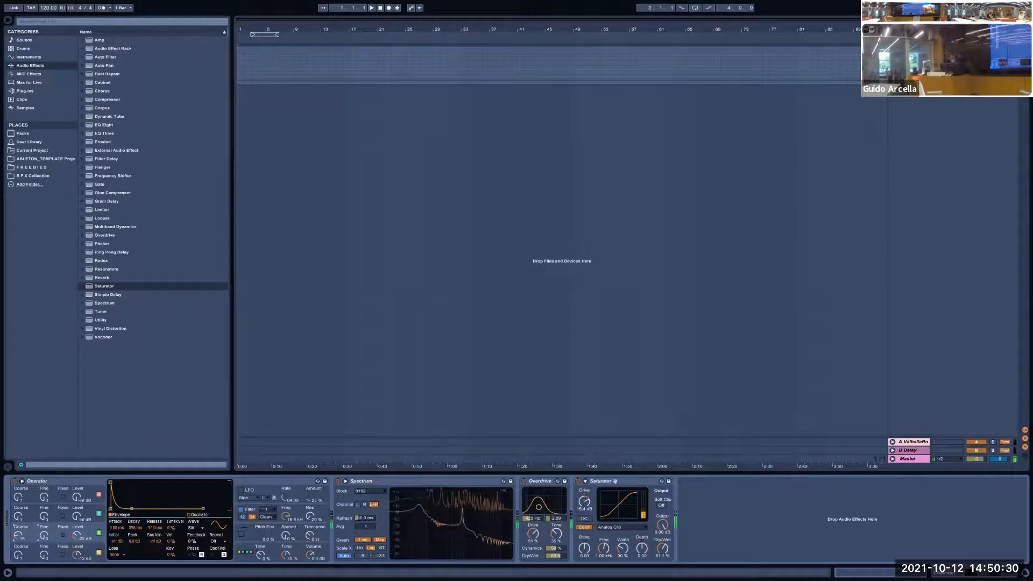
pyautogui.moveTo(78, 533); pyautogui.dragTo(19, 533)
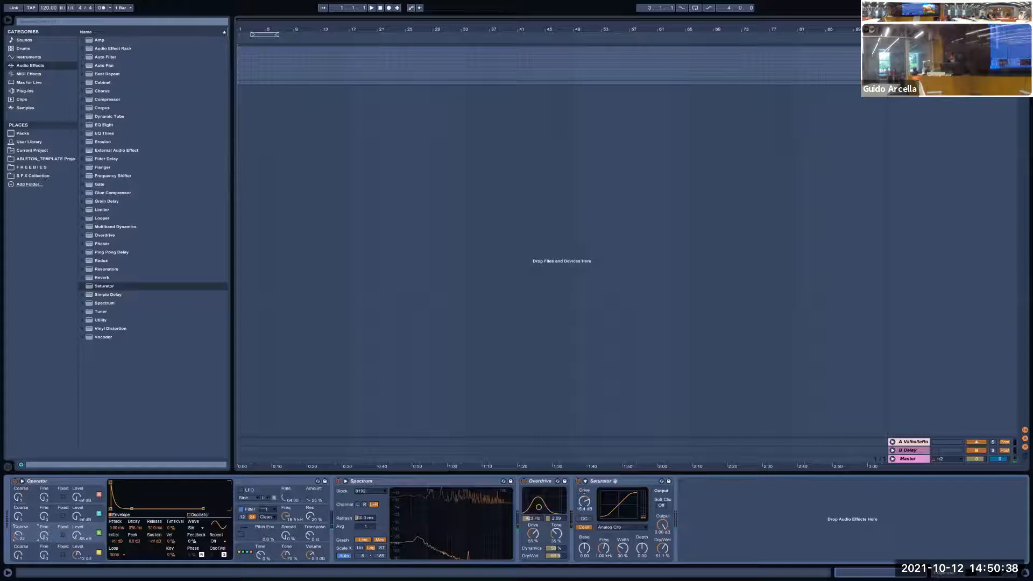
pyautogui.moveTo(20, 533); pyautogui.dragTo(19, 527)
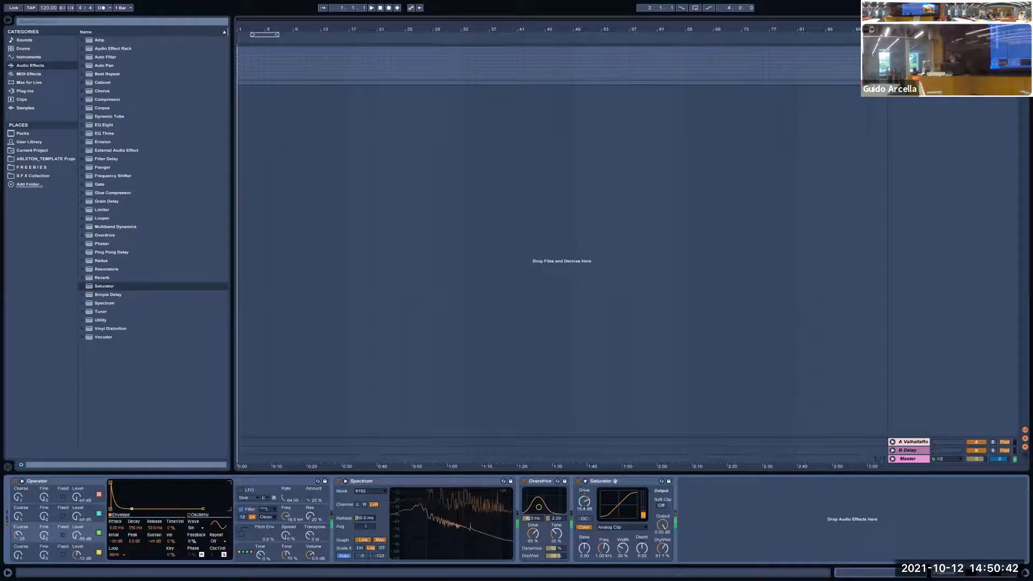
pyautogui.moveTo(44, 535); pyautogui.dragTo(44, 529)
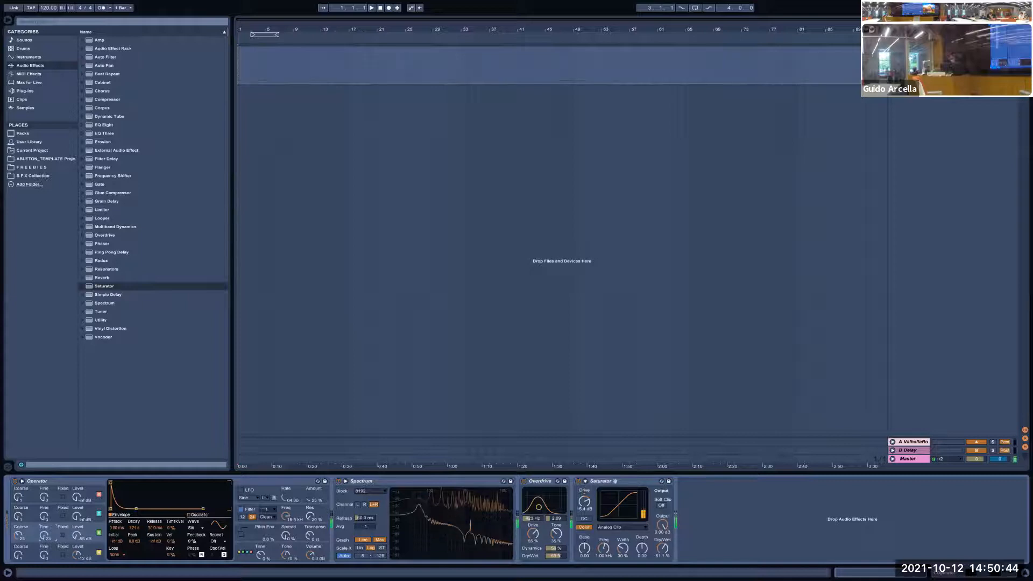
pyautogui.moveTo(44, 535); pyautogui.dragTo(74, 540)
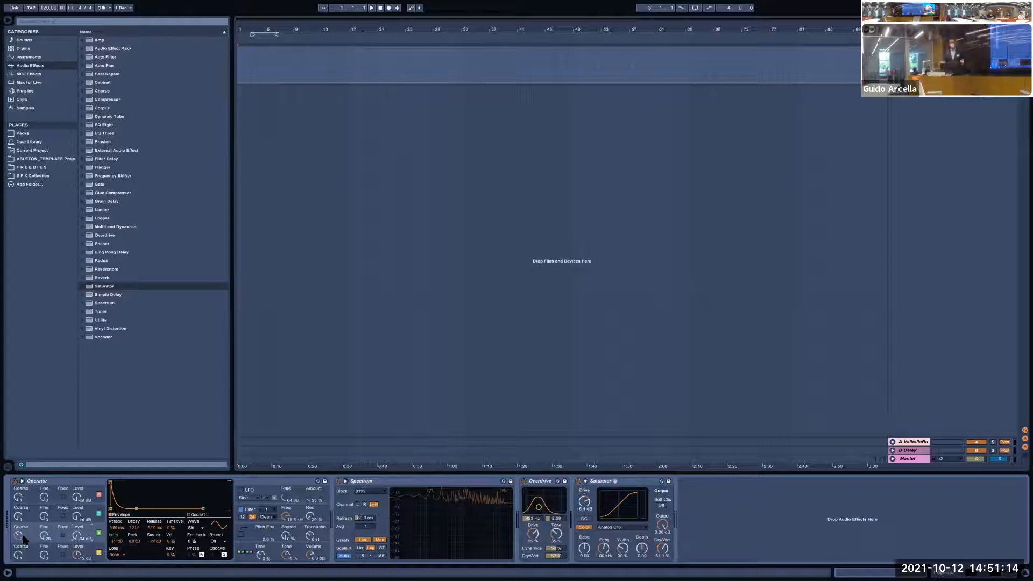
# Delete Operator, Overdrive, Saturator and Spectrum to empty the track's device chain
pyautogui.click(52, 486)
pyautogui.press('Delete')
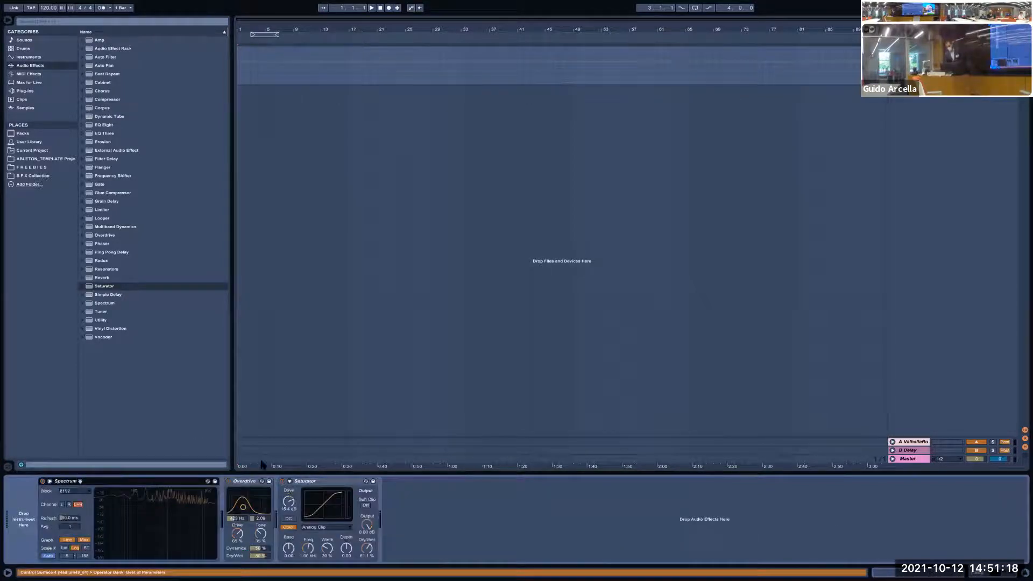
pyautogui.click(252, 483)
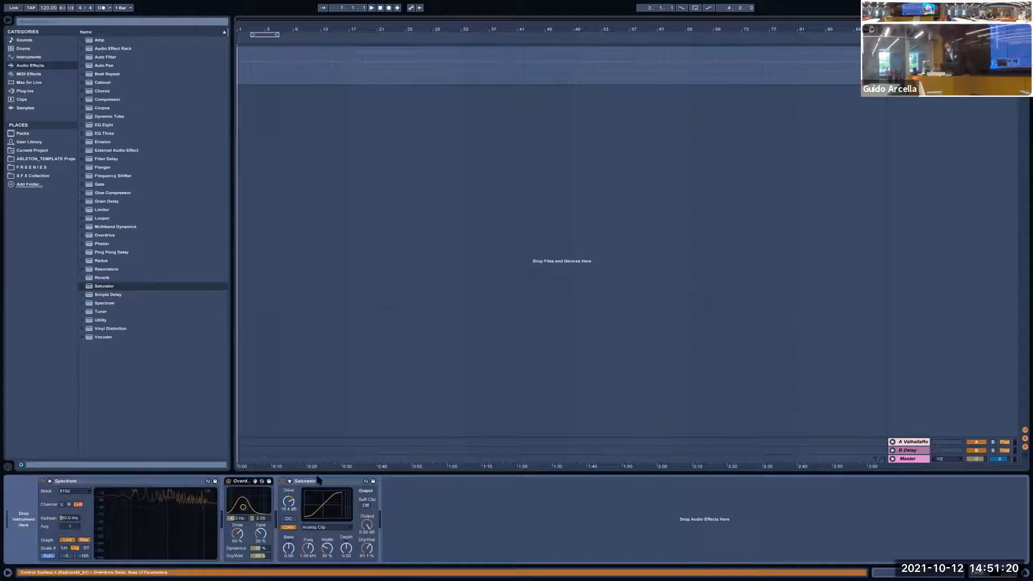
pyautogui.press('Delete')
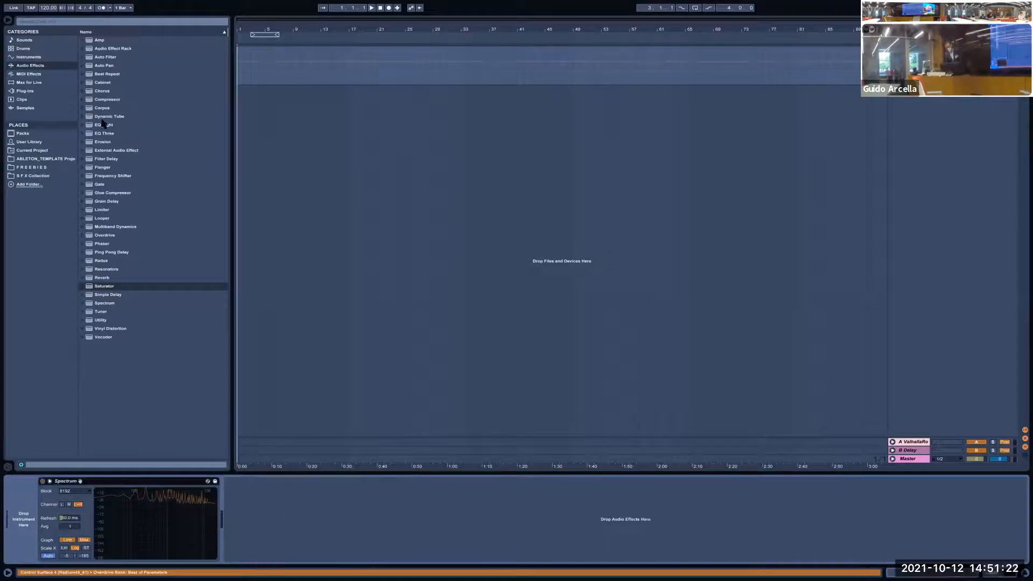
pyautogui.click(29, 85)
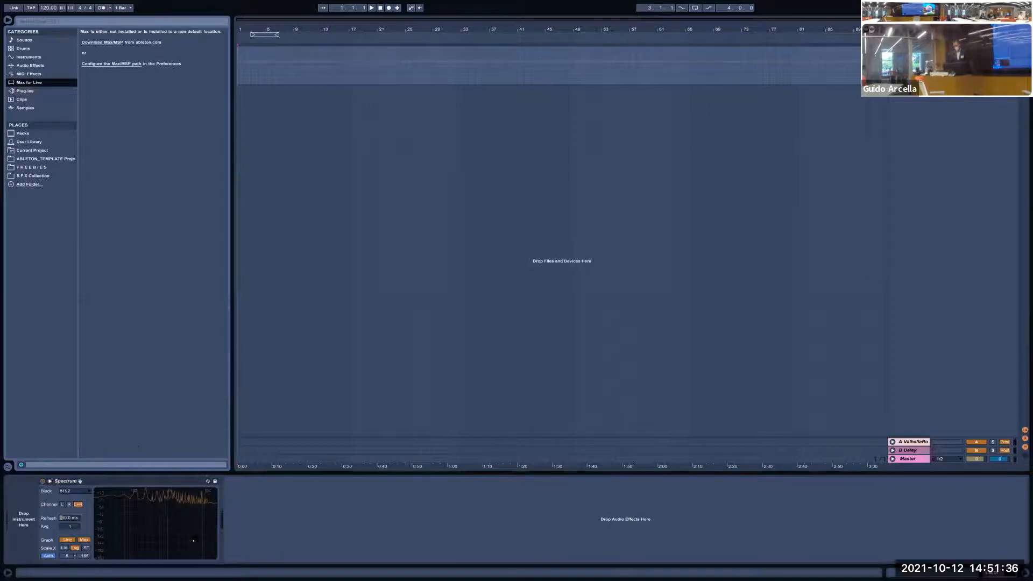
pyautogui.click(168, 480)
pyautogui.press('Delete')
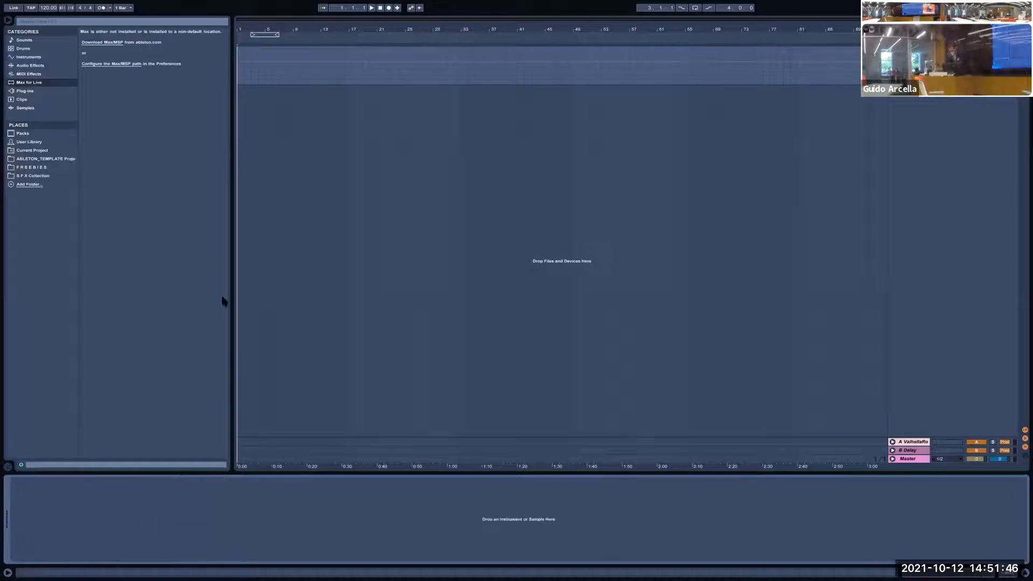
# Browse the plug-in library by expanding its VST and Audio Units folders
pyautogui.moveTo(266, 6)
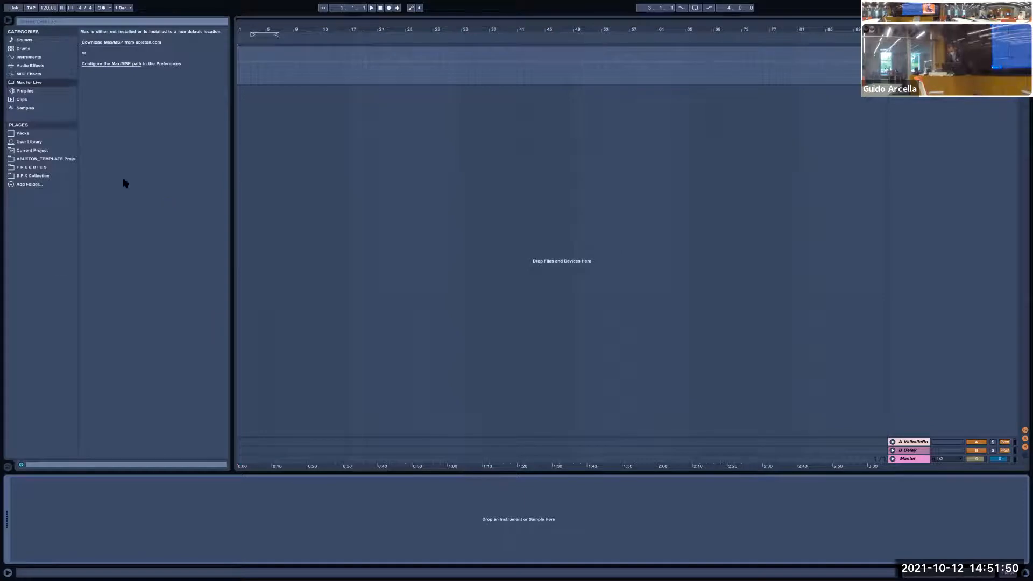
pyautogui.click(43, 90)
pyautogui.click(83, 49)
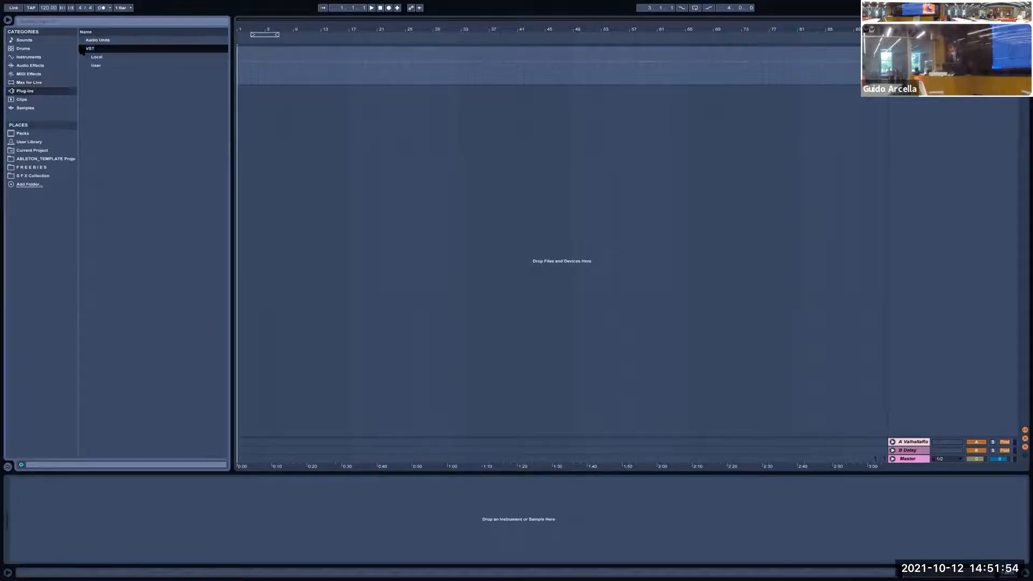
pyautogui.click(24, 67)
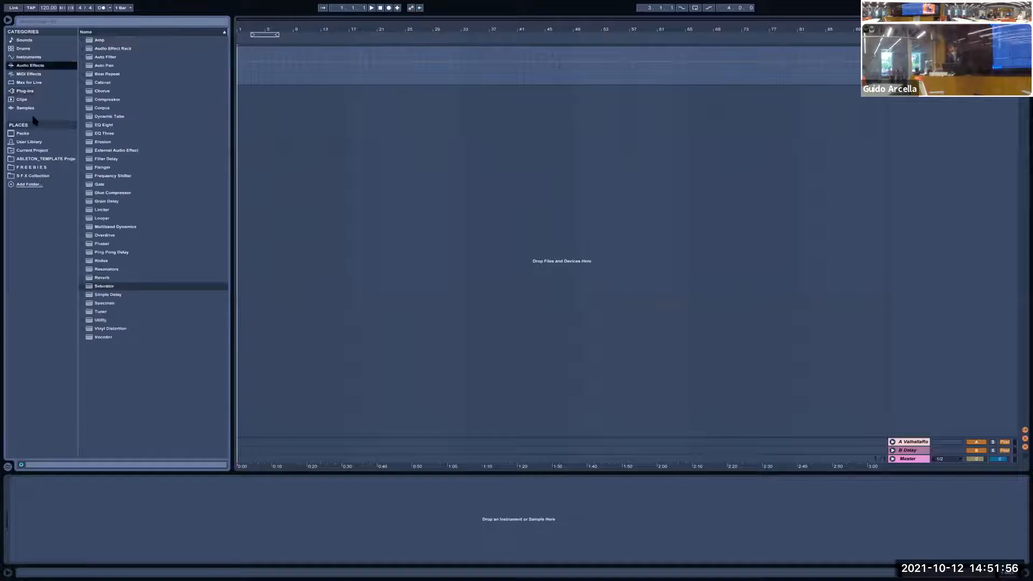
pyautogui.click(36, 92)
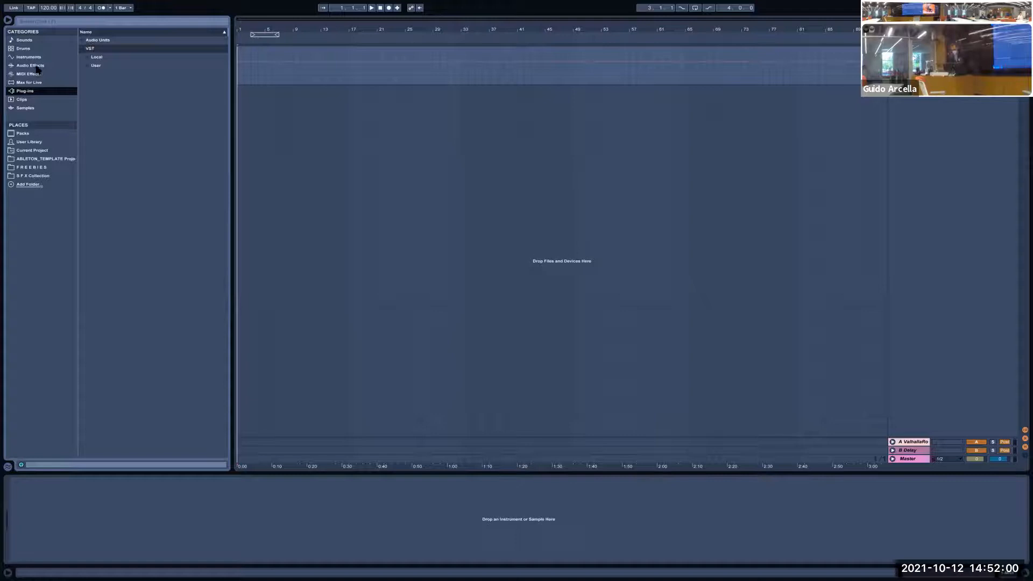
pyautogui.click(83, 41)
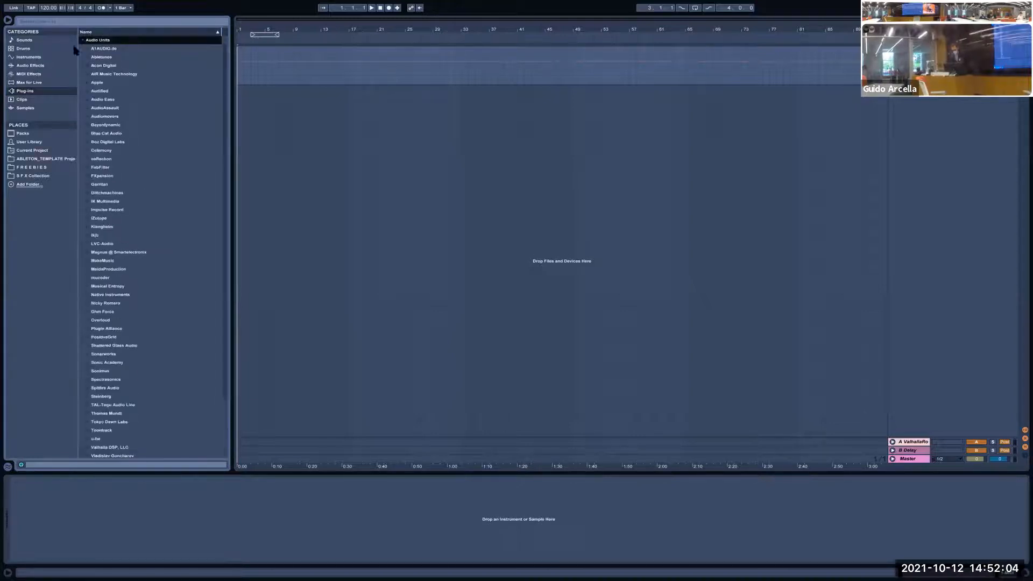
# Search the plug-ins for "omni" and load Spectrasonics Omnisphere onto the empty track
pyautogui.click(39, 21)
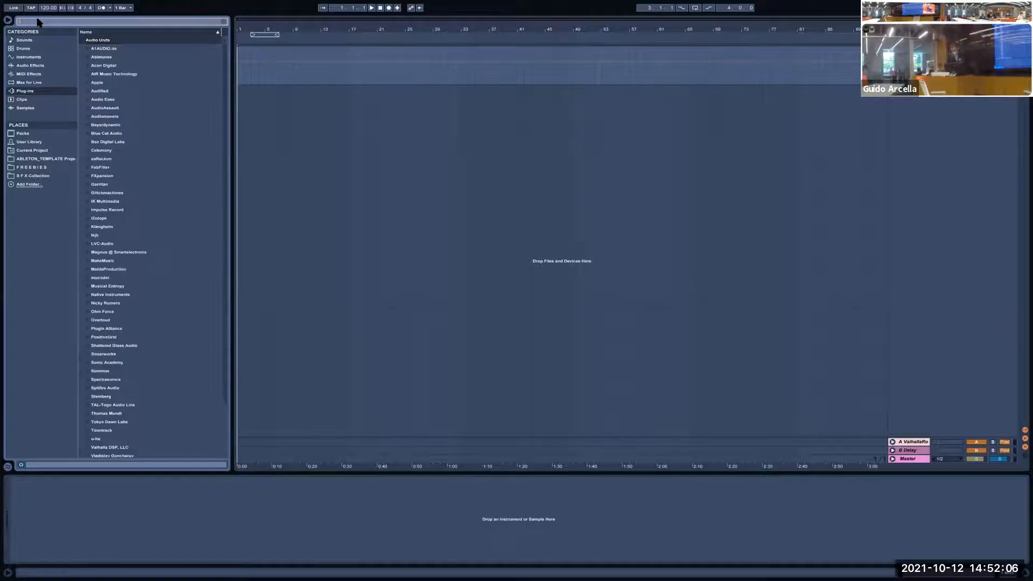
pyautogui.write('omni')
pyautogui.click(88, 58)
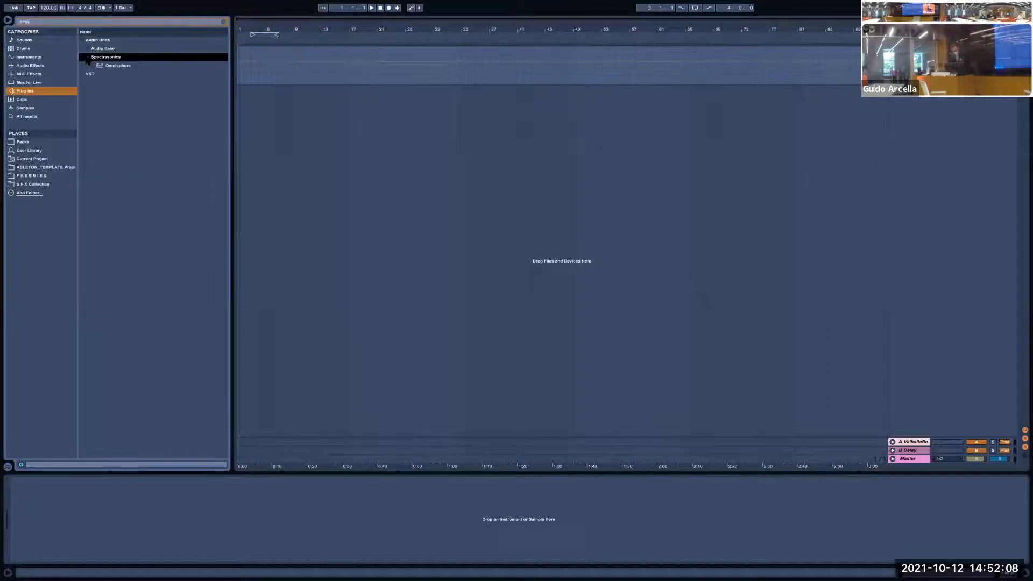
pyautogui.click(124, 66)
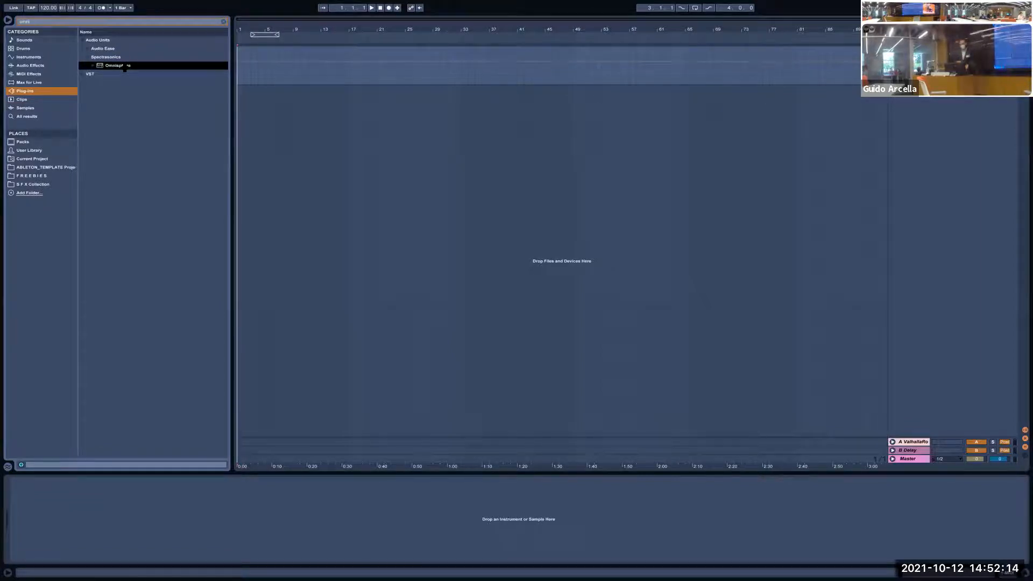
pyautogui.doubleClick(124, 66)
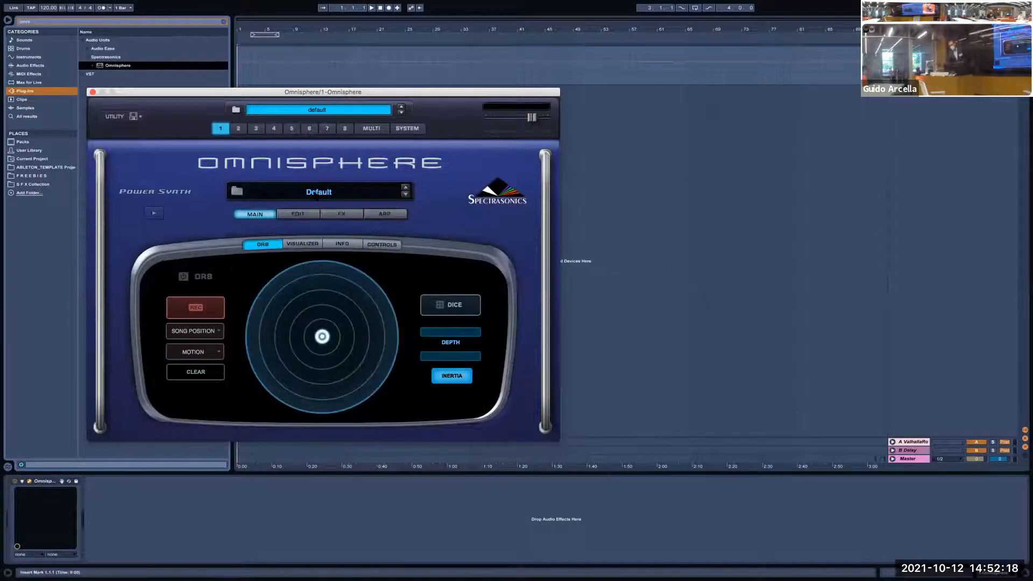
# Open Omnisphere's patch browser and move the plug-in window away from the browser list
pyautogui.click(316, 192)
pyautogui.moveTo(330, 93); pyautogui.dragTo(403, 87)
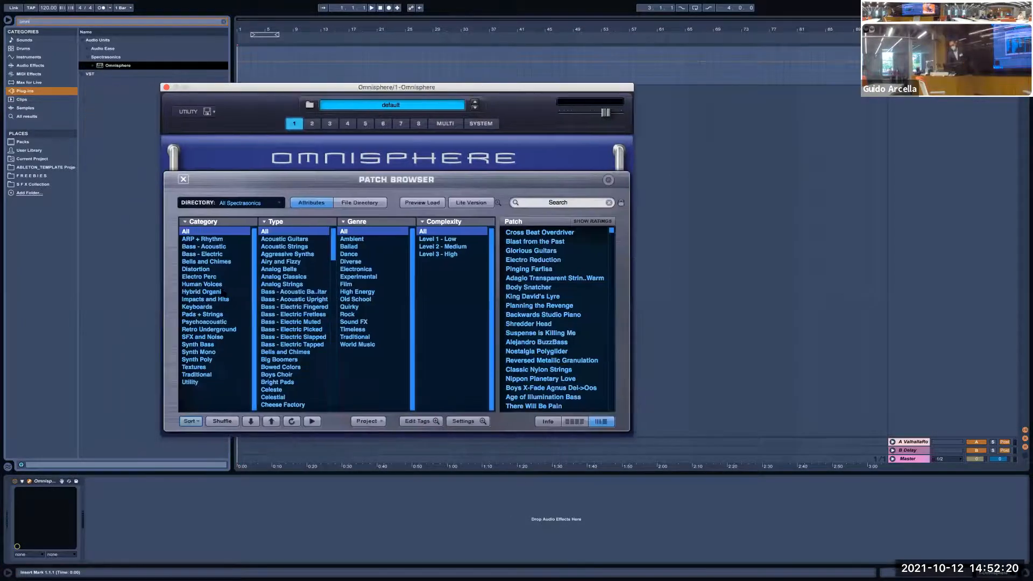
# Load the Adagio Transparent Strings Warm patch from the Pads + Strings category, Acoustic Strings type, audition it, and close the patch browser
pyautogui.click(206, 315)
pyautogui.click(294, 239)
pyautogui.click(567, 232)
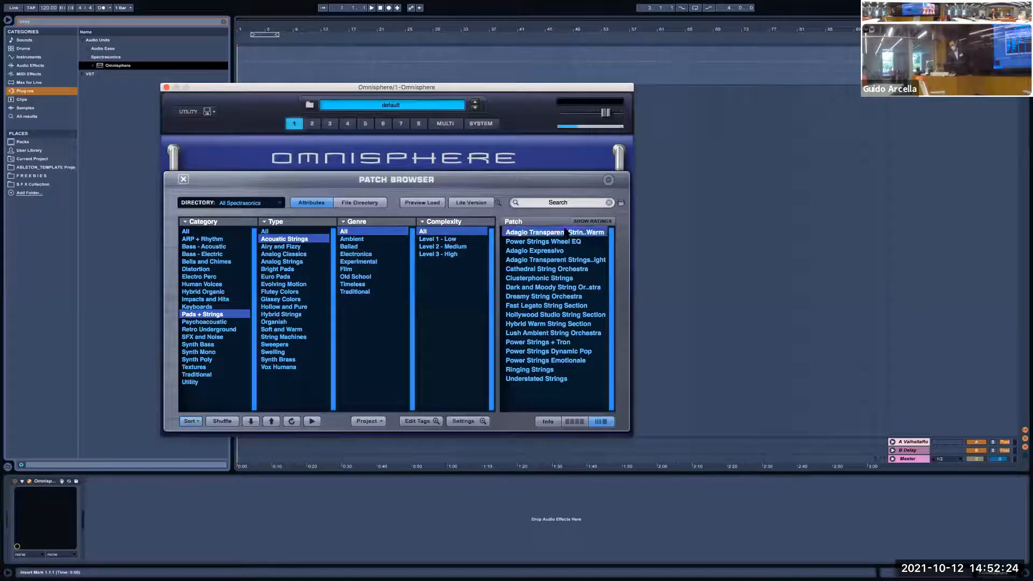
pyautogui.click(566, 232)
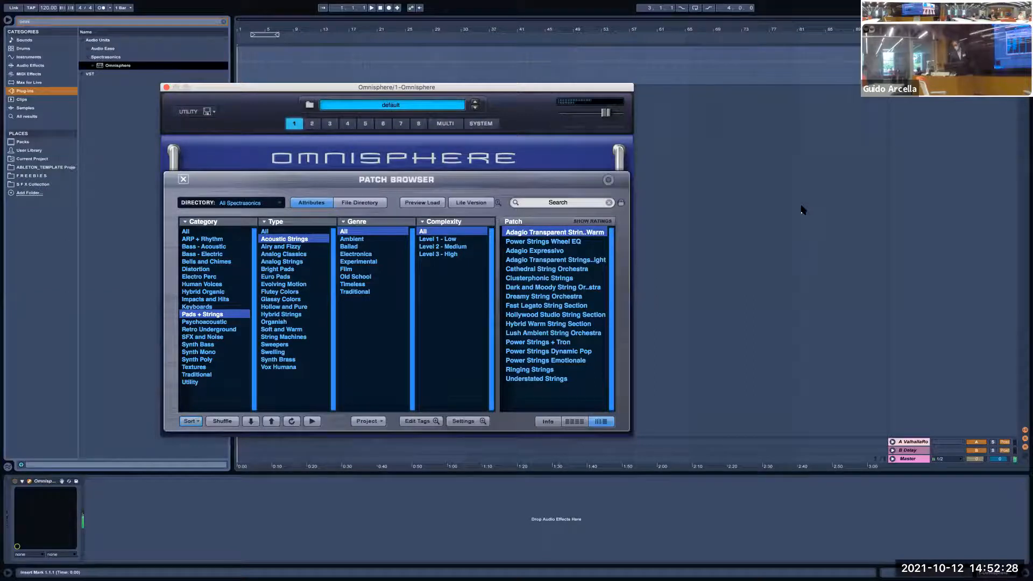
pyautogui.press('z')
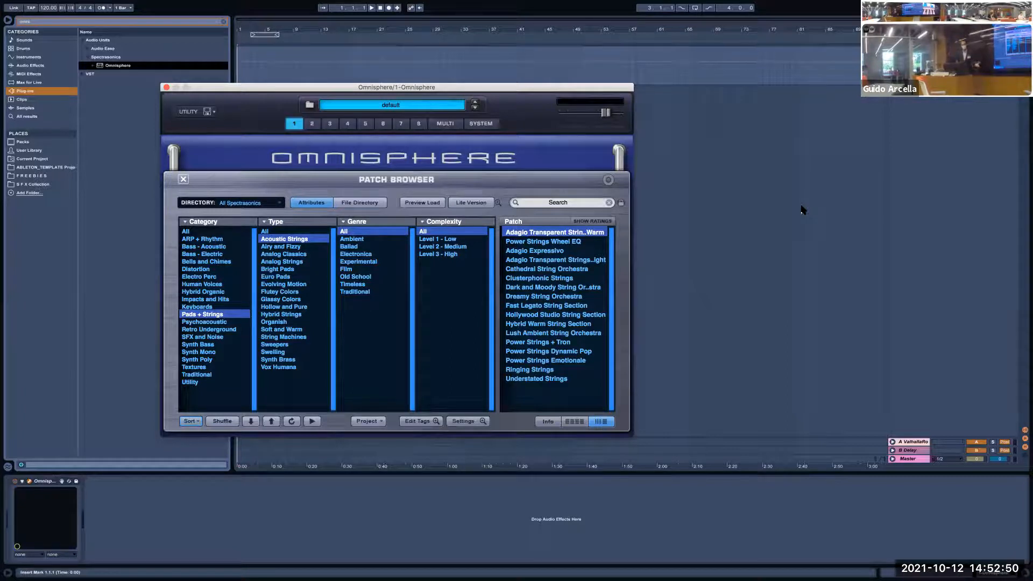
pyautogui.click(183, 180)
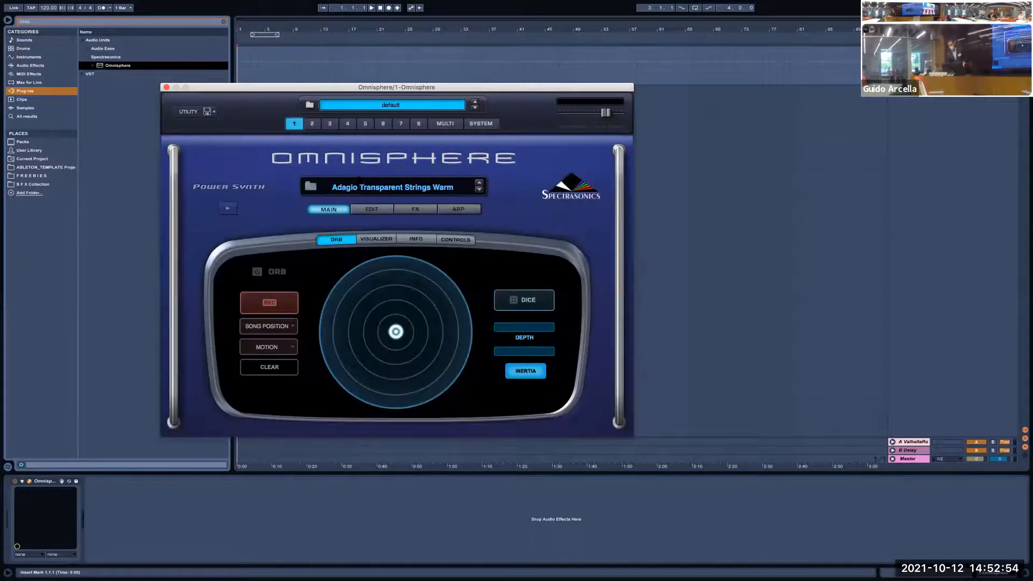
pyautogui.click(355, 188)
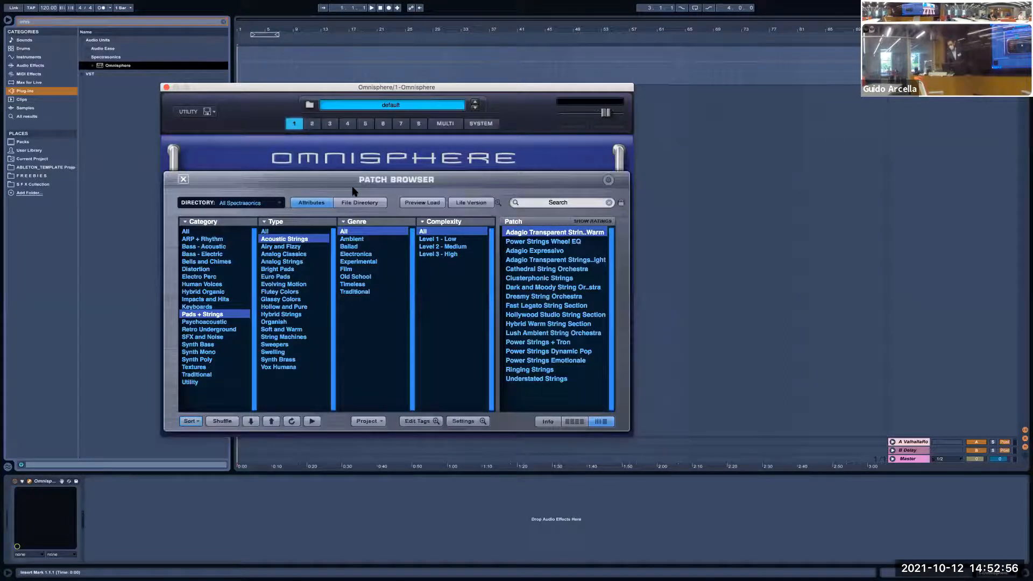
pyautogui.click(183, 179)
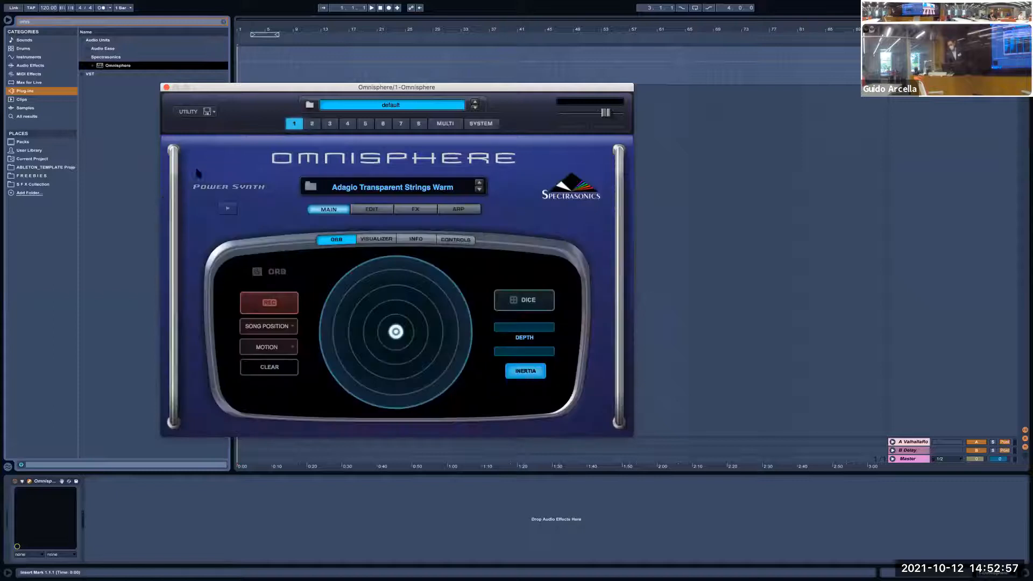
# Show layer A's edit controls, lower the amp envelope's sustain, and try its release low and high
pyautogui.click(369, 209)
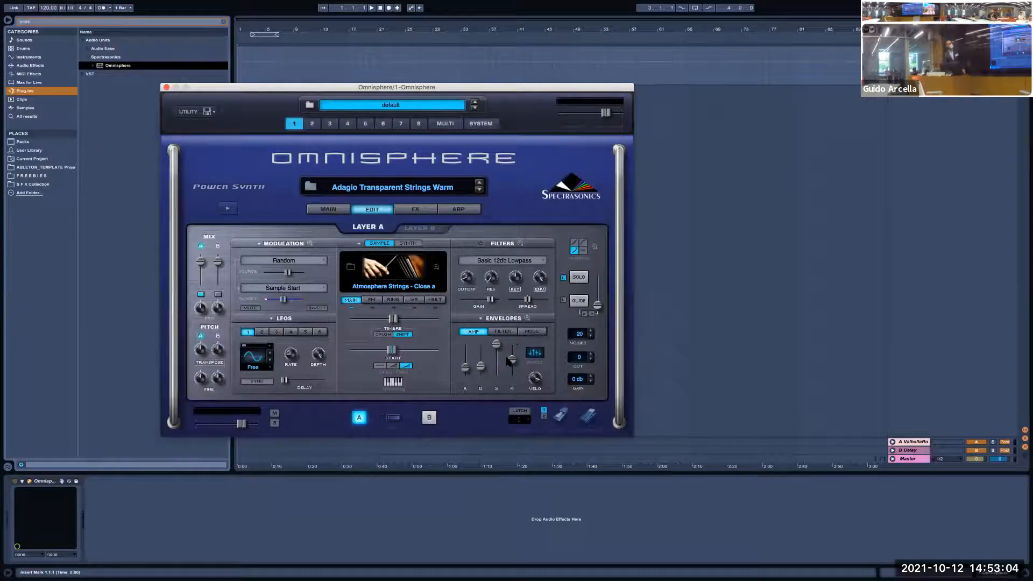
pyautogui.moveTo(511, 364); pyautogui.dragTo(509, 389)
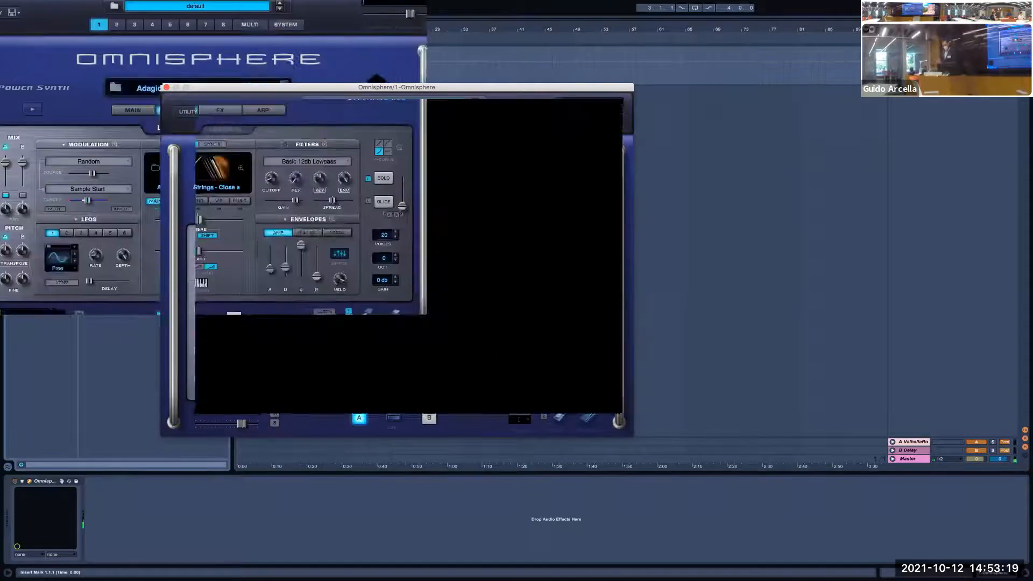
pyautogui.moveTo(496, 344); pyautogui.dragTo(498, 375)
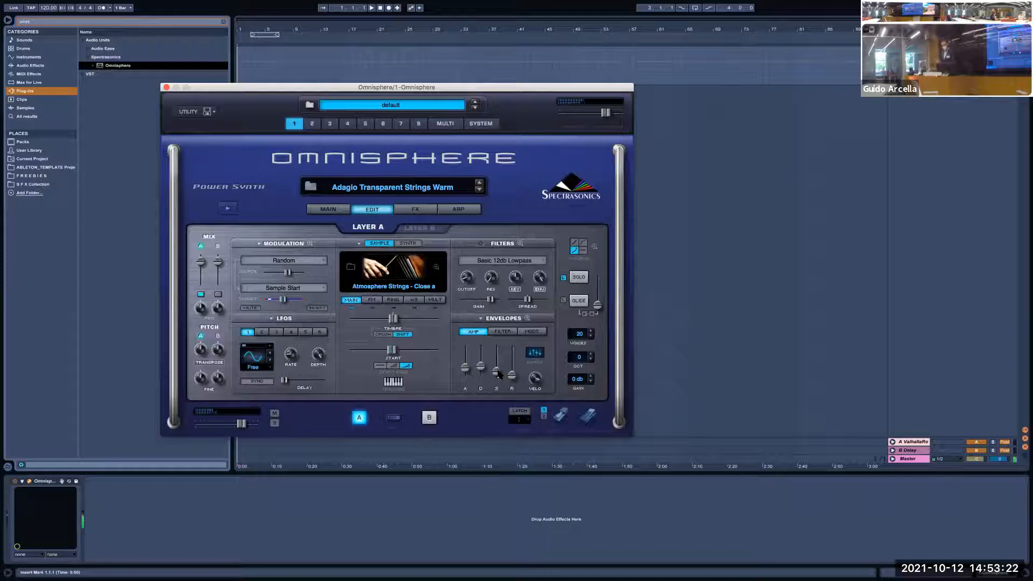
pyautogui.moveTo(511, 376); pyautogui.dragTo(508, 353)
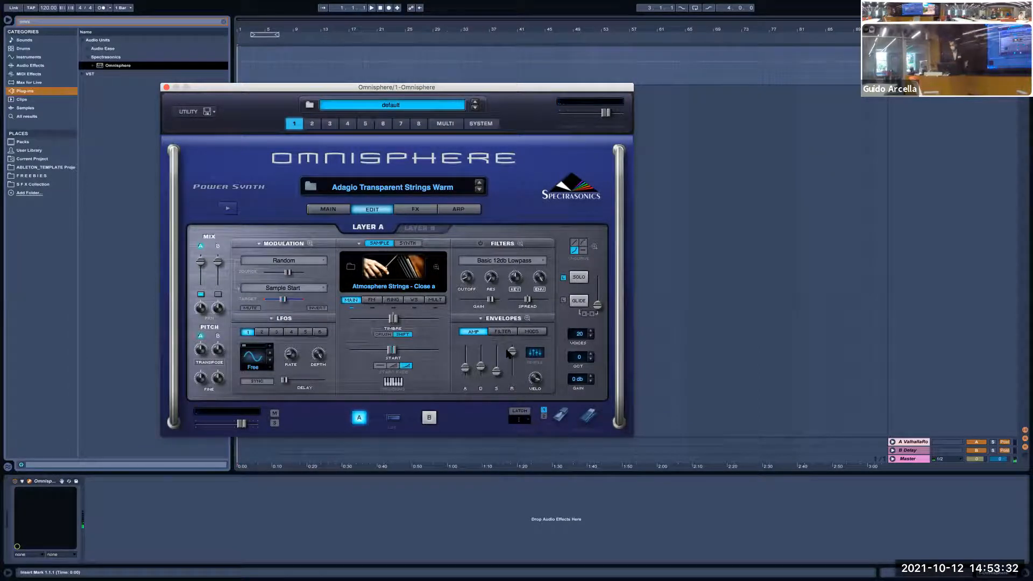
# Try a few attack settings on layer A's amp envelope, finishing with both attack and release at minimum
pyautogui.moveTo(464, 364); pyautogui.dragTo(464, 365)
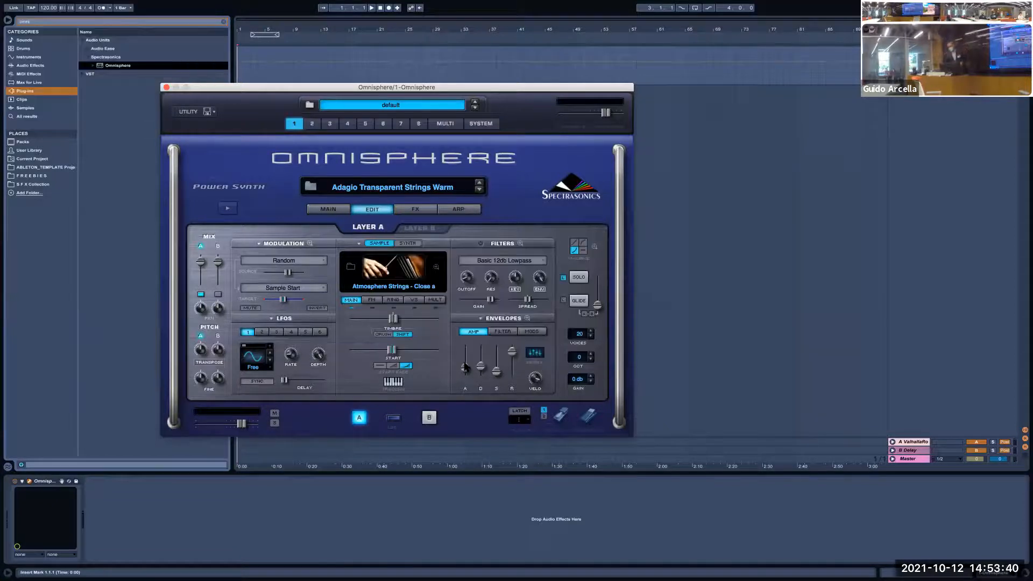
pyautogui.moveTo(465, 367); pyautogui.dragTo(465, 362)
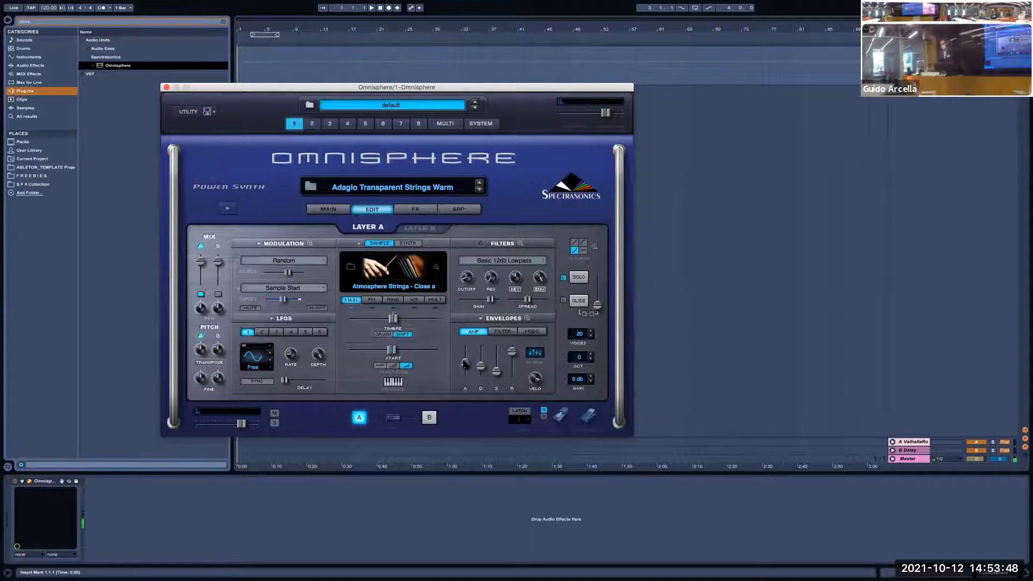
pyautogui.moveTo(465, 364); pyautogui.dragTo(465, 375)
pyautogui.moveTo(440, 561)
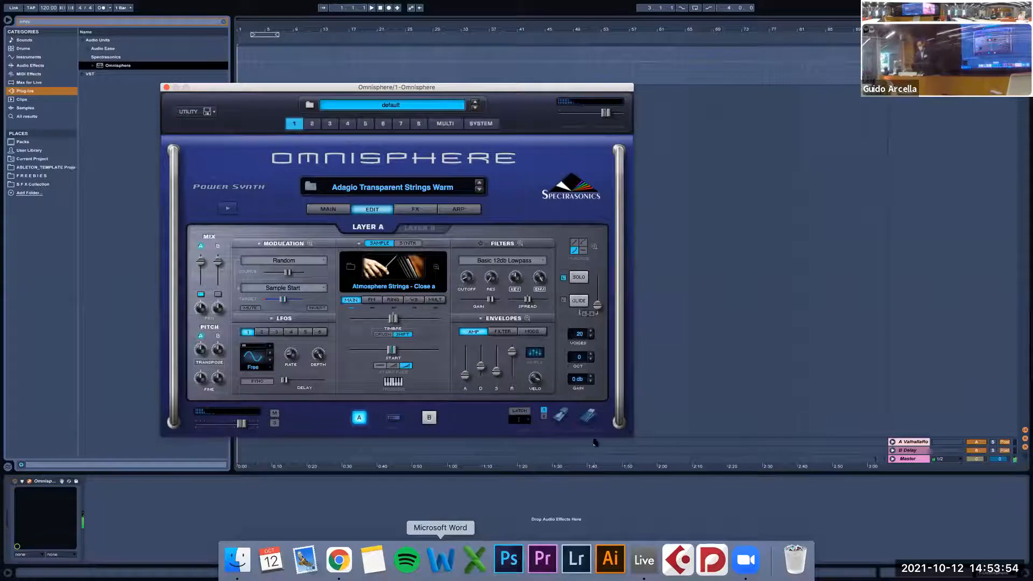
pyautogui.moveTo(512, 351); pyautogui.dragTo(511, 375)
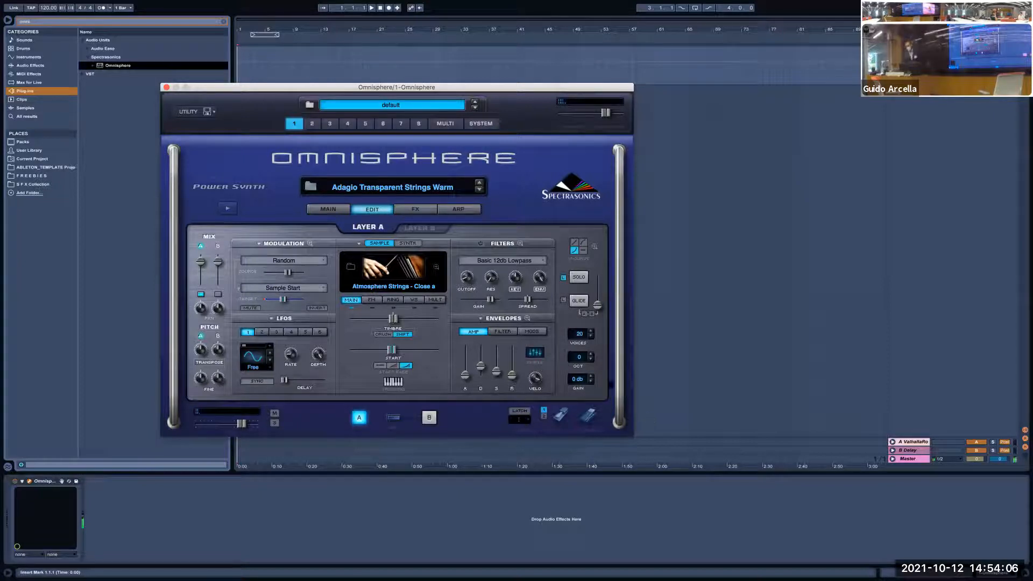
# Check layer B of the strings patch and load Concealed Identity from the ARP + Rhythm category, Modern Patterns type
pyautogui.click(429, 418)
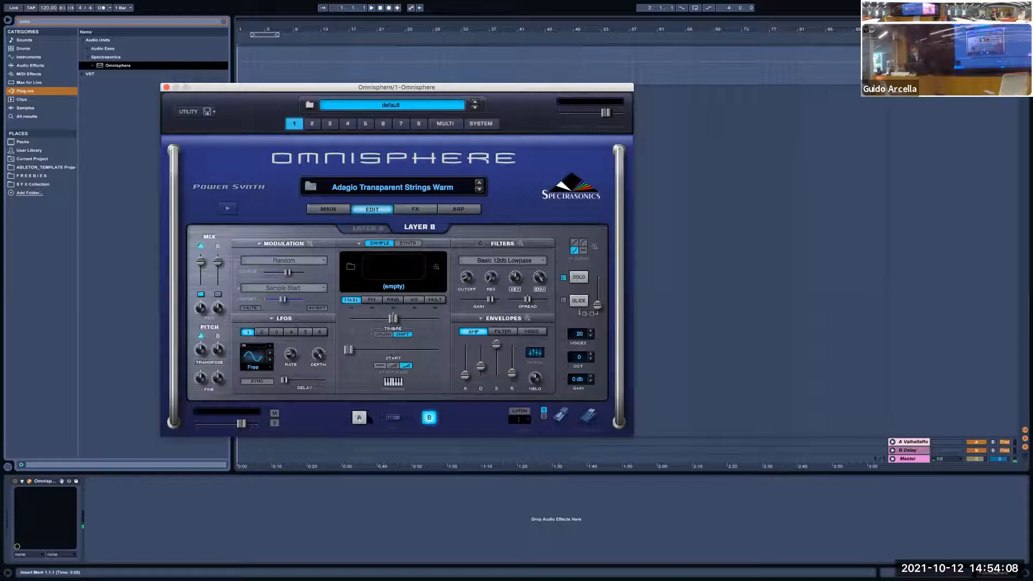
pyautogui.click(359, 417)
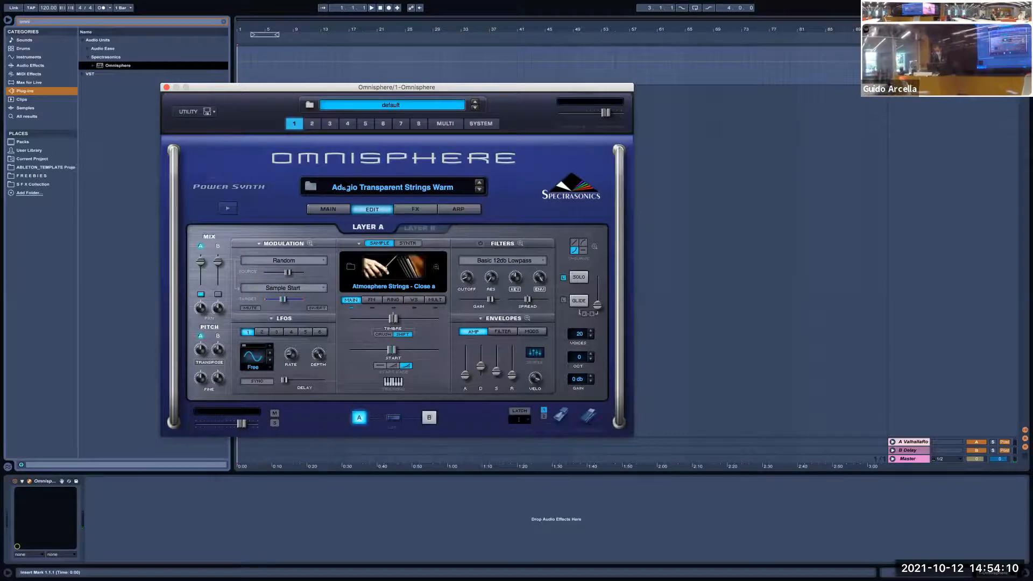
pyautogui.click(343, 188)
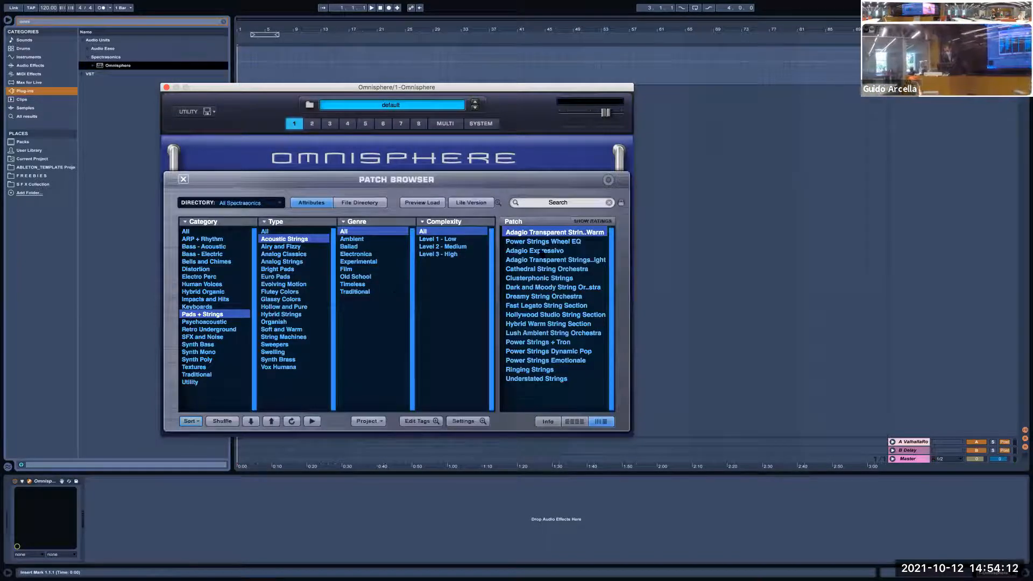
pyautogui.click(220, 239)
pyautogui.click(292, 239)
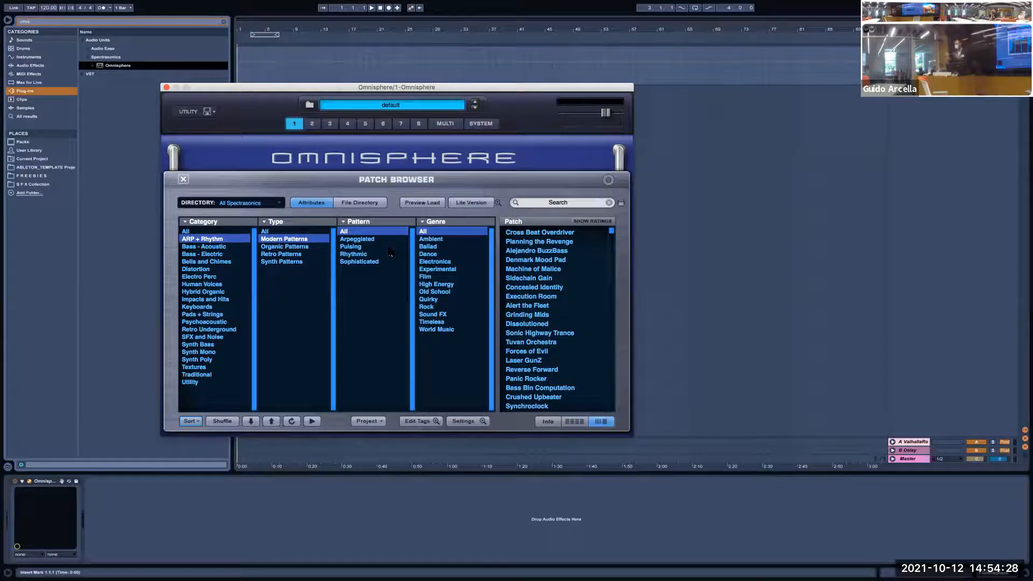
pyautogui.click(535, 287)
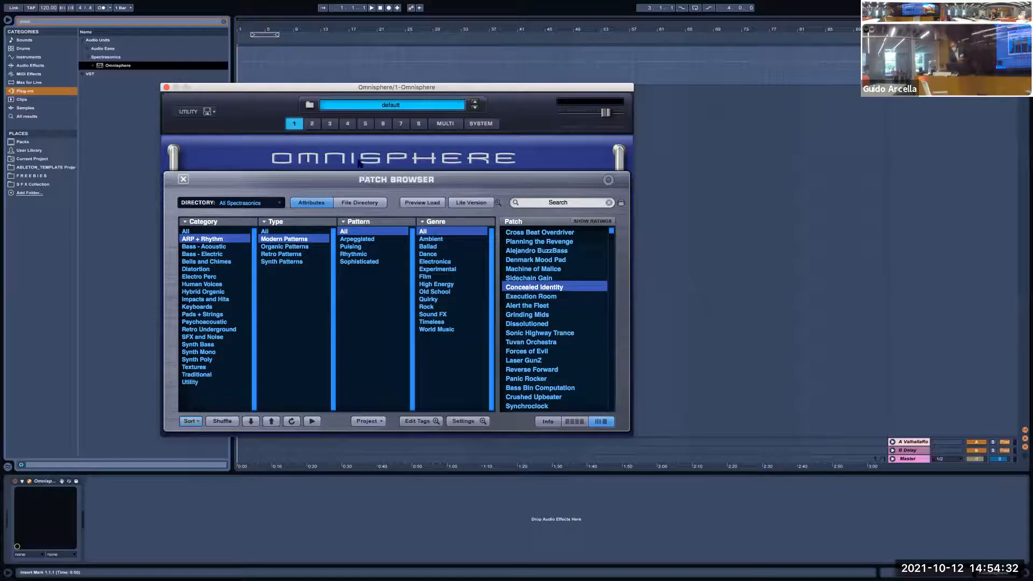
pyautogui.click(183, 179)
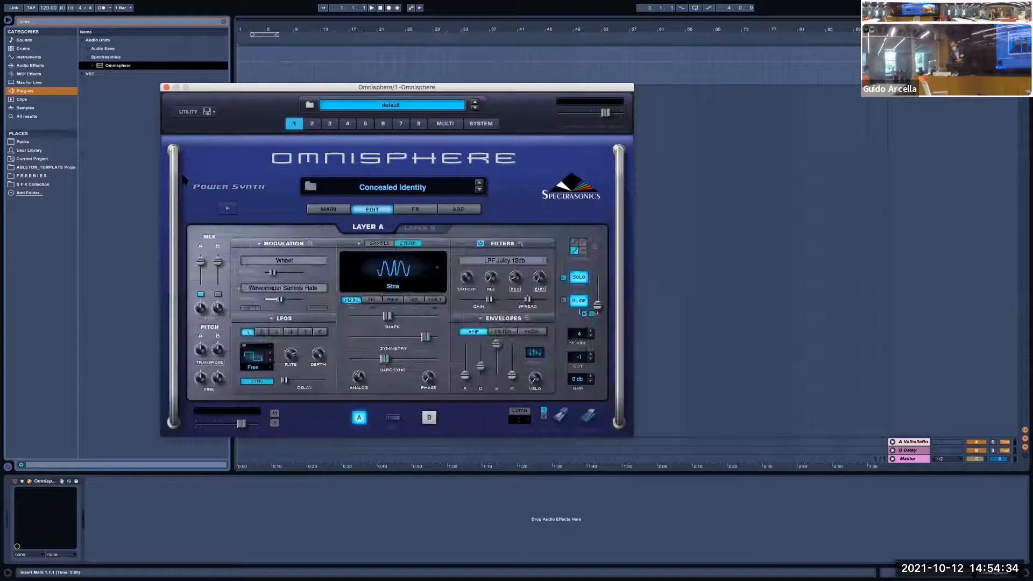
# Check layer B of Concealed Identity and load Piano Bowing from the Psychoacoustic category, Bowed Colors type
pyautogui.click(427, 418)
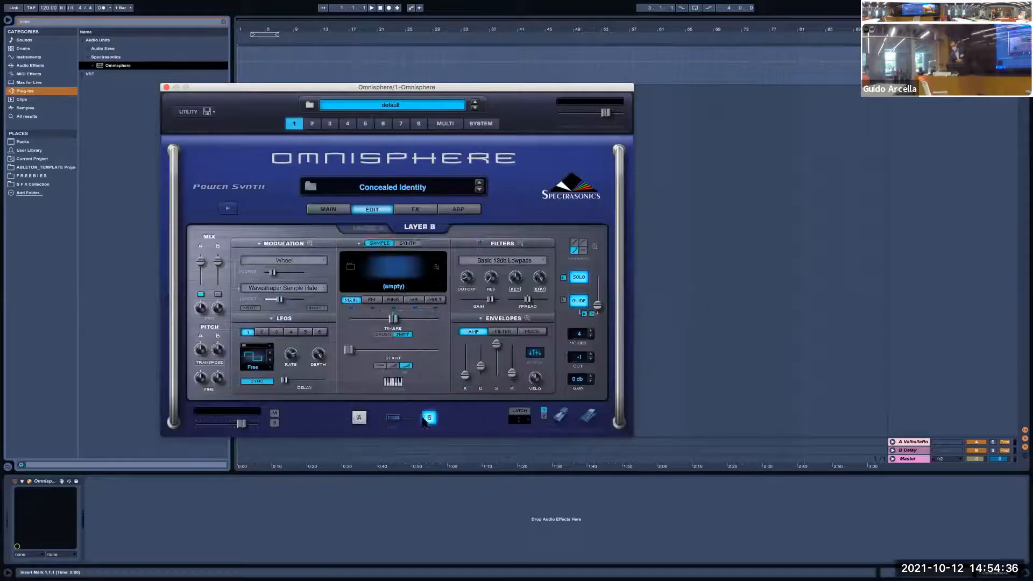
pyautogui.click(359, 419)
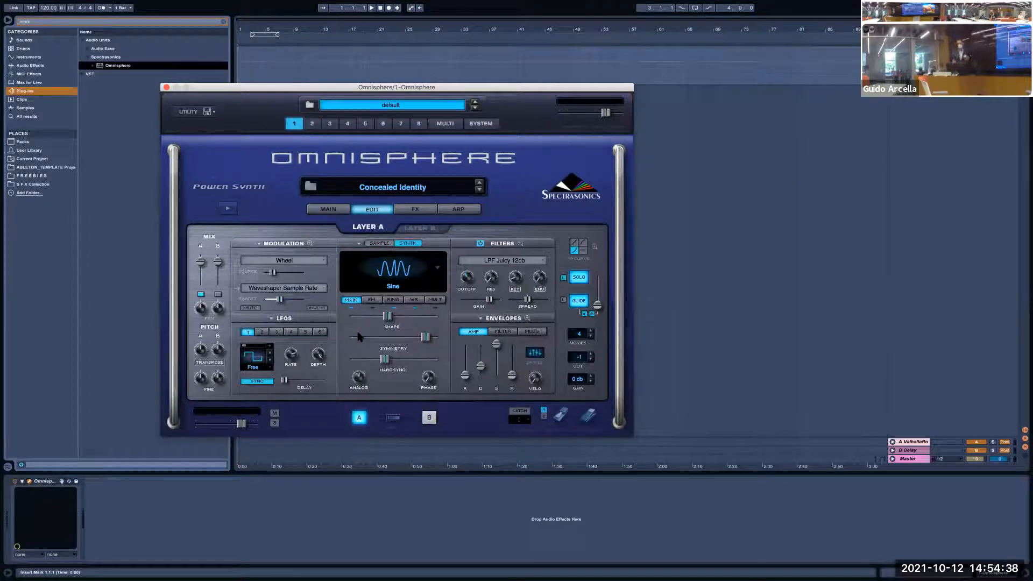
pyautogui.click(383, 192)
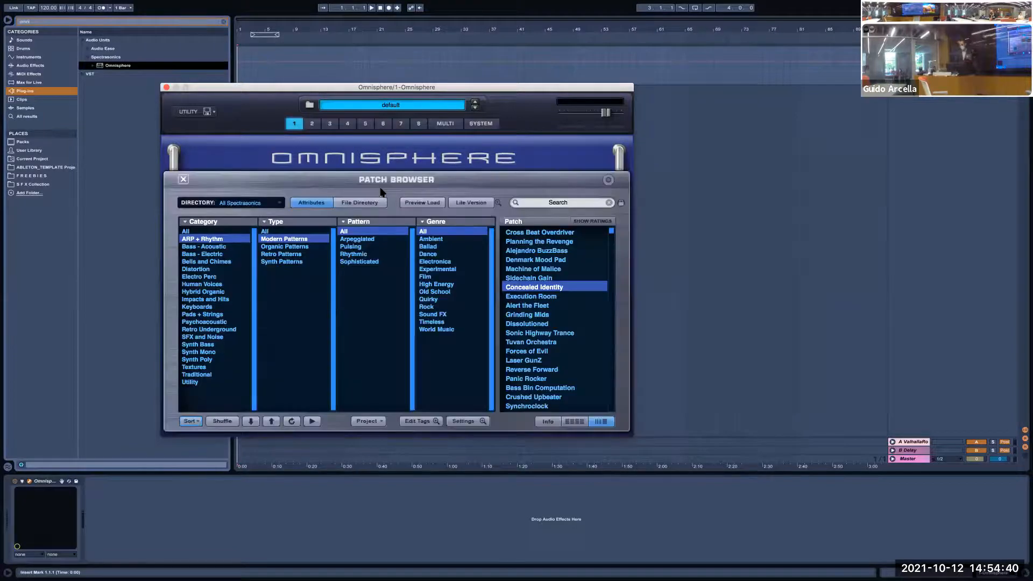
pyautogui.click(218, 321)
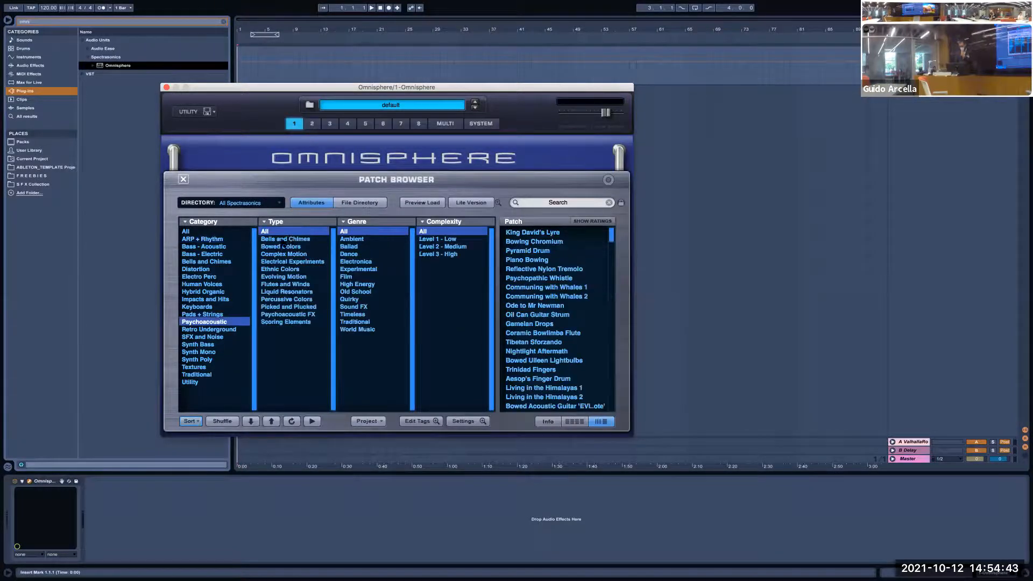
pyautogui.click(219, 307)
pyautogui.click(210, 321)
pyautogui.click(292, 246)
pyautogui.click(526, 242)
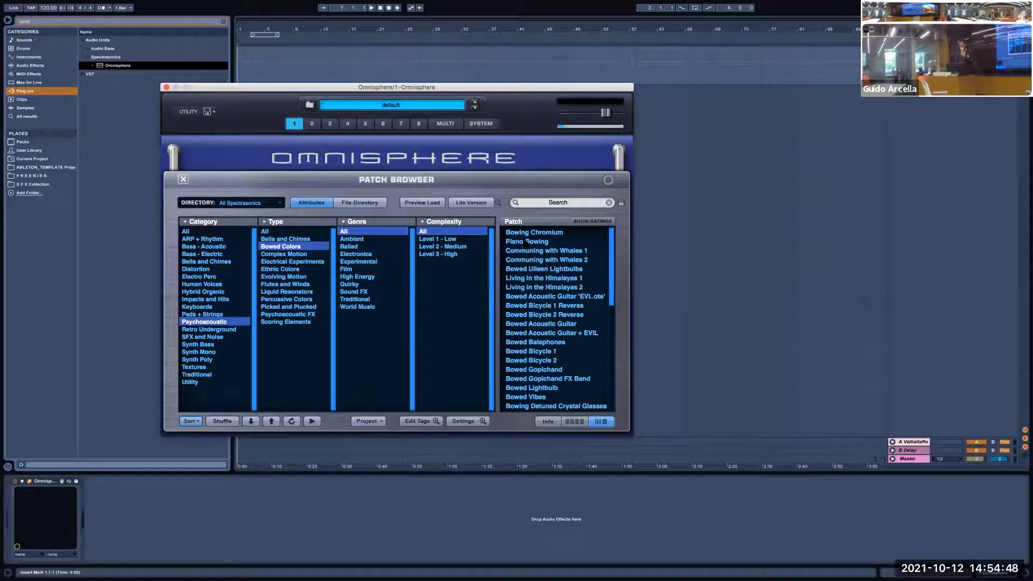
pyautogui.click(524, 247)
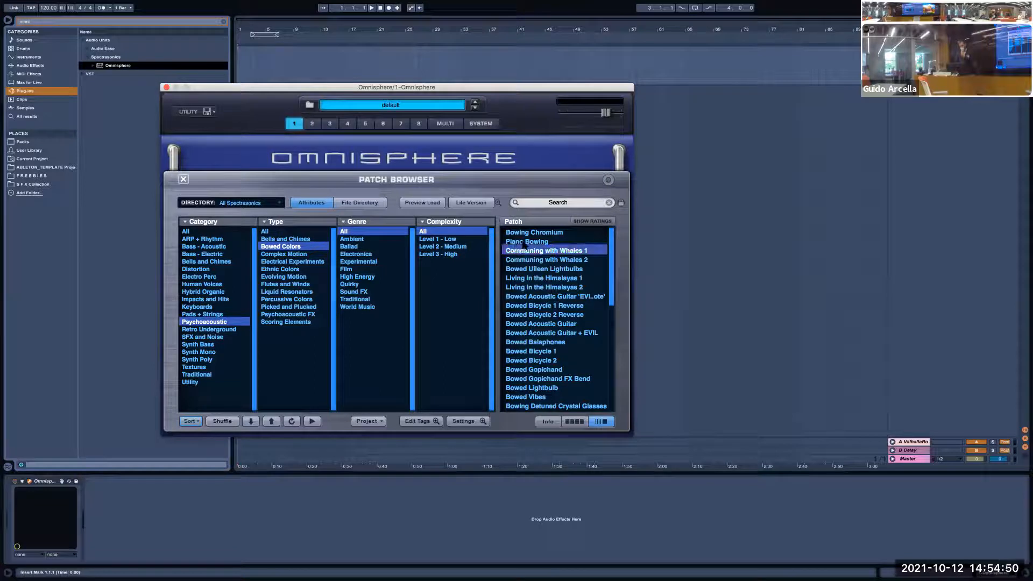
pyautogui.click(524, 242)
pyautogui.click(182, 180)
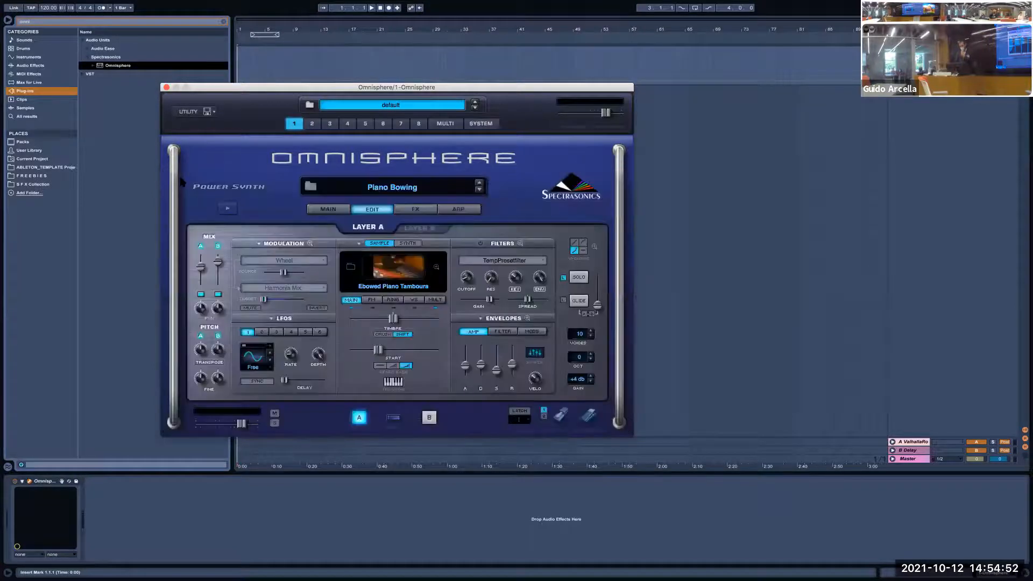
# Compare the samples and settings of layers A and B in the Piano Bowing patch, returning to layer A
pyautogui.click(429, 416)
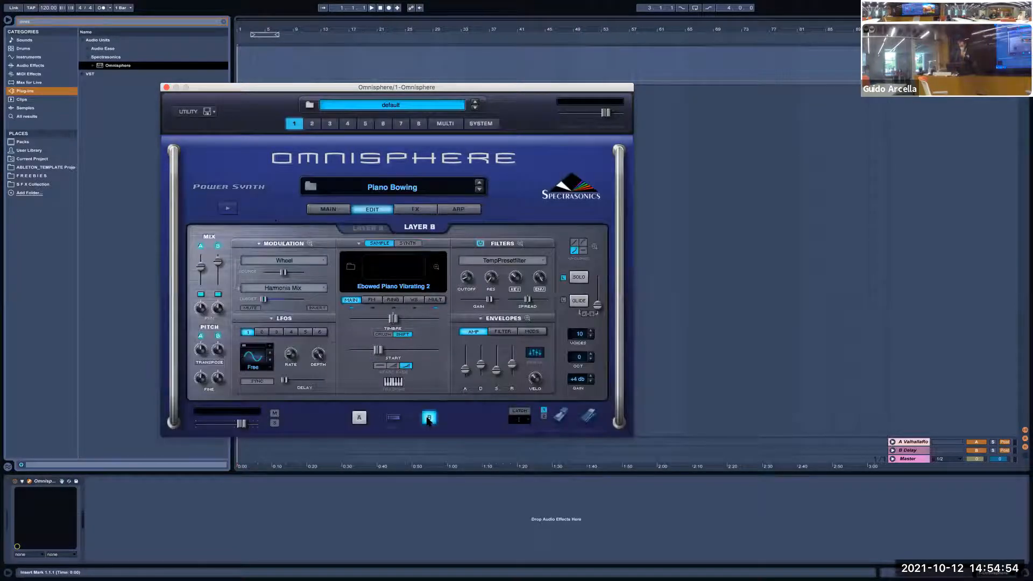
pyautogui.click(356, 419)
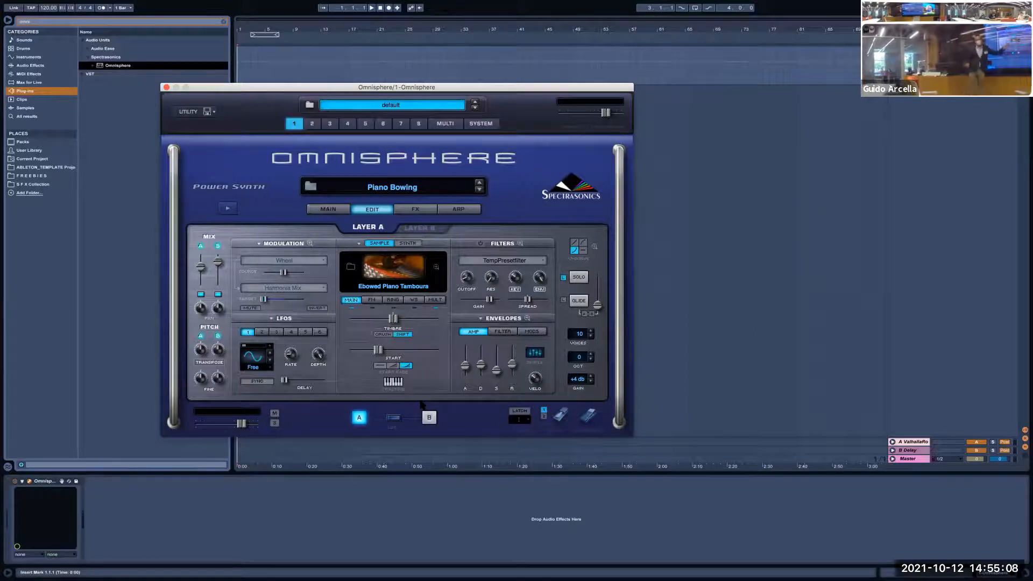
pyautogui.click(426, 415)
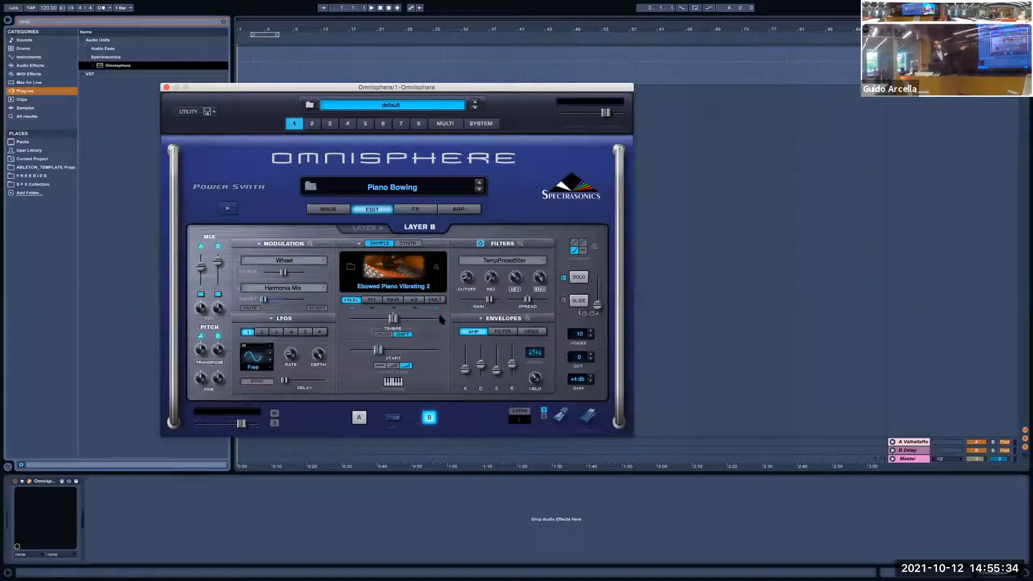
pyautogui.click(368, 228)
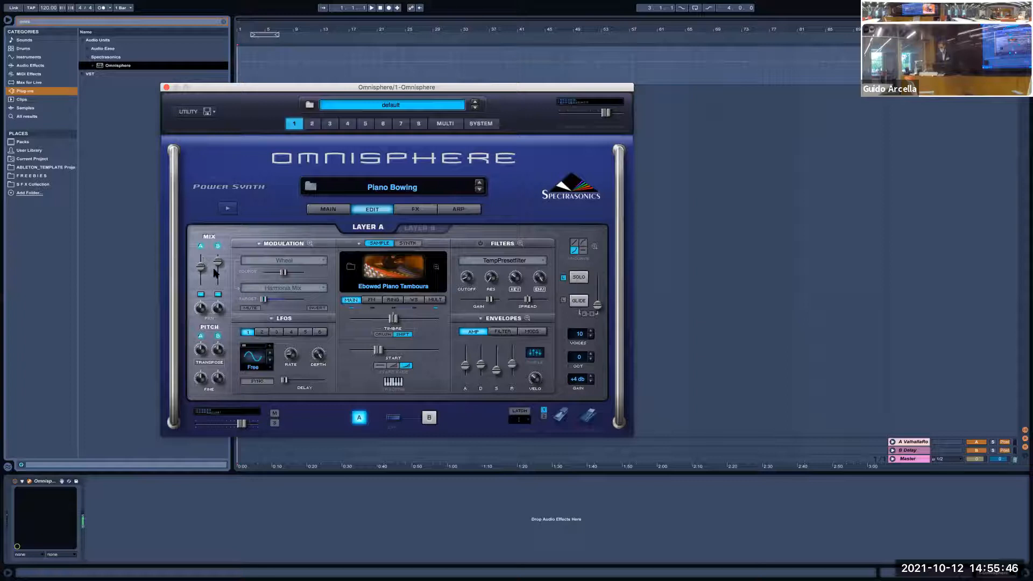
# Sweep layer A's mix level down and back up, and lower its amp envelope's release
pyautogui.moveTo(218, 262); pyautogui.dragTo(200, 285)
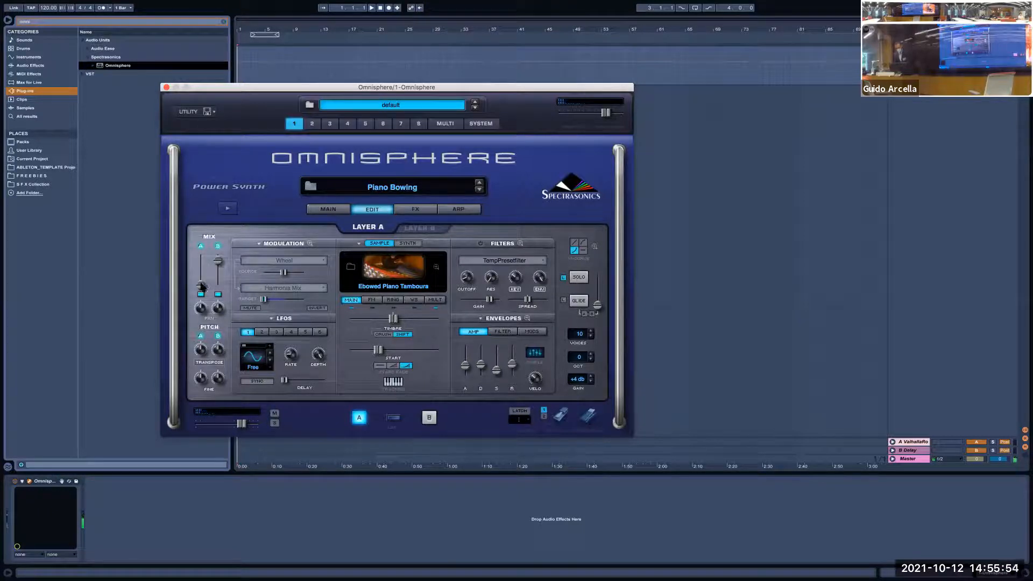
pyautogui.moveTo(202, 287); pyautogui.dragTo(208, 267)
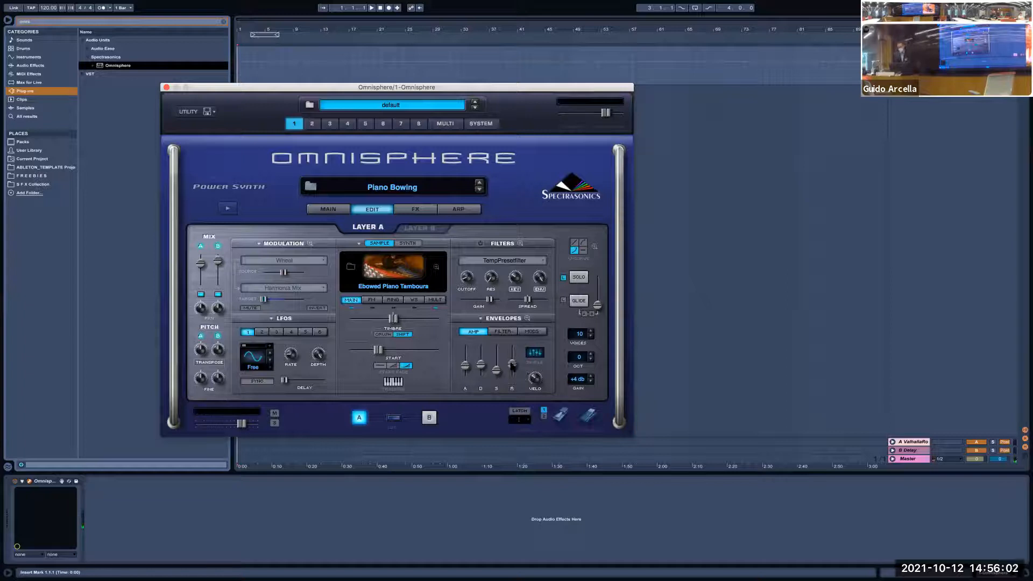
pyautogui.moveTo(511, 364)
pyautogui.moveTo(512, 365); pyautogui.dragTo(511, 378)
# Bypass the BPM Delay in the patch's common effects rack
pyautogui.click(418, 210)
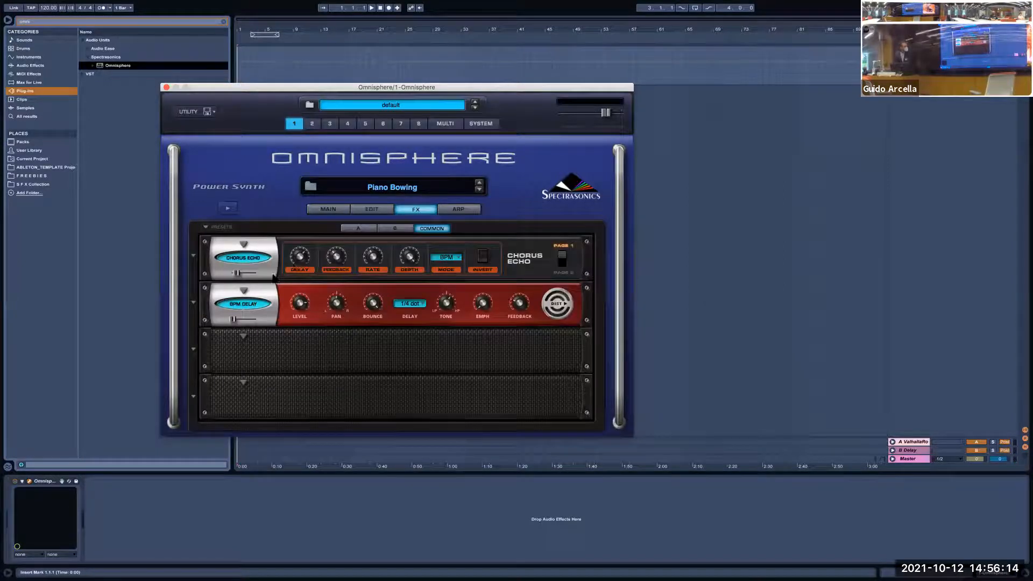
pyautogui.click(247, 307)
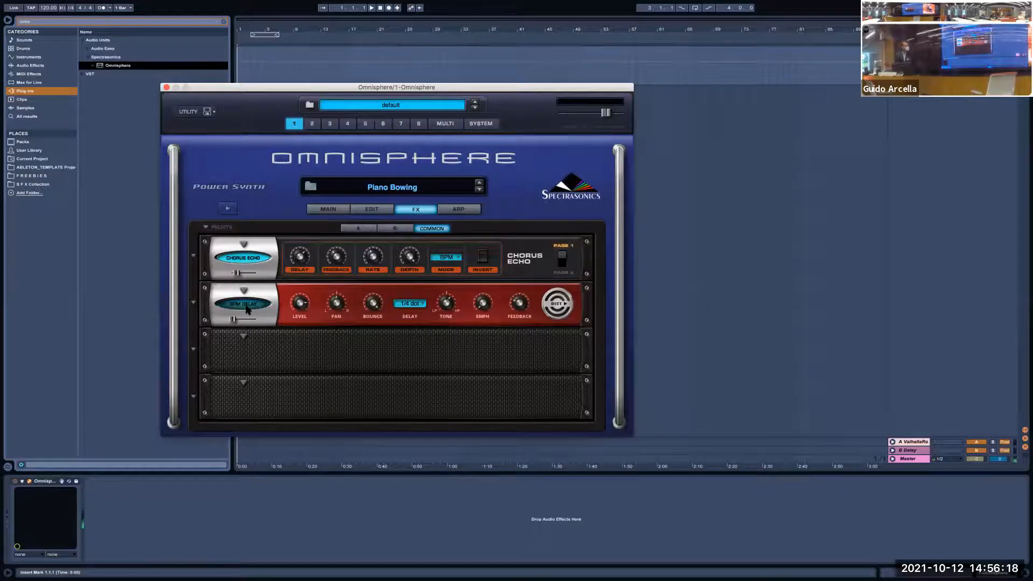
# Bypass and re-enable the Chorus Echo, reactivate the BPM Delay, and return to the patch's edit page
pyautogui.click(244, 259)
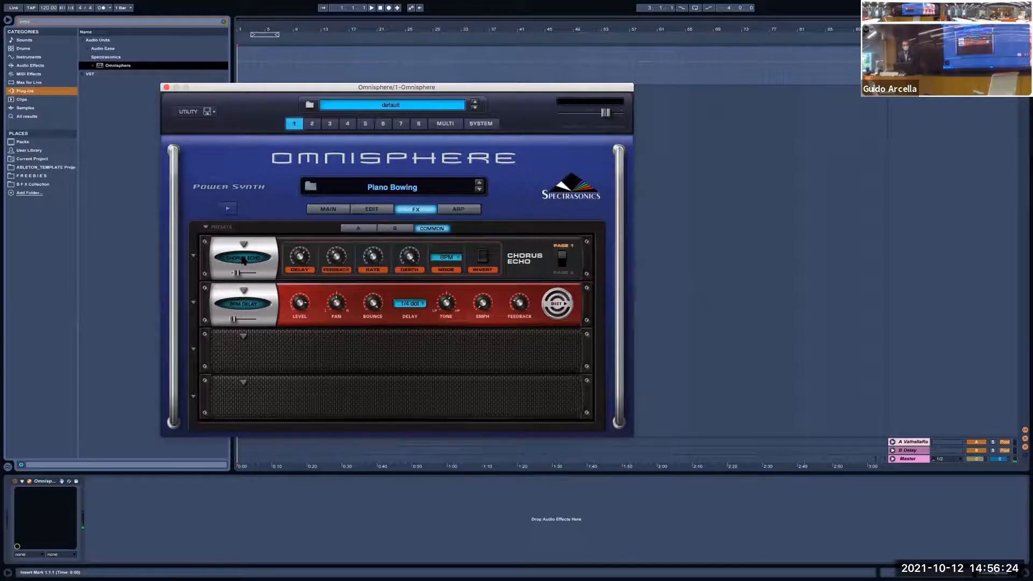
pyautogui.click(242, 259)
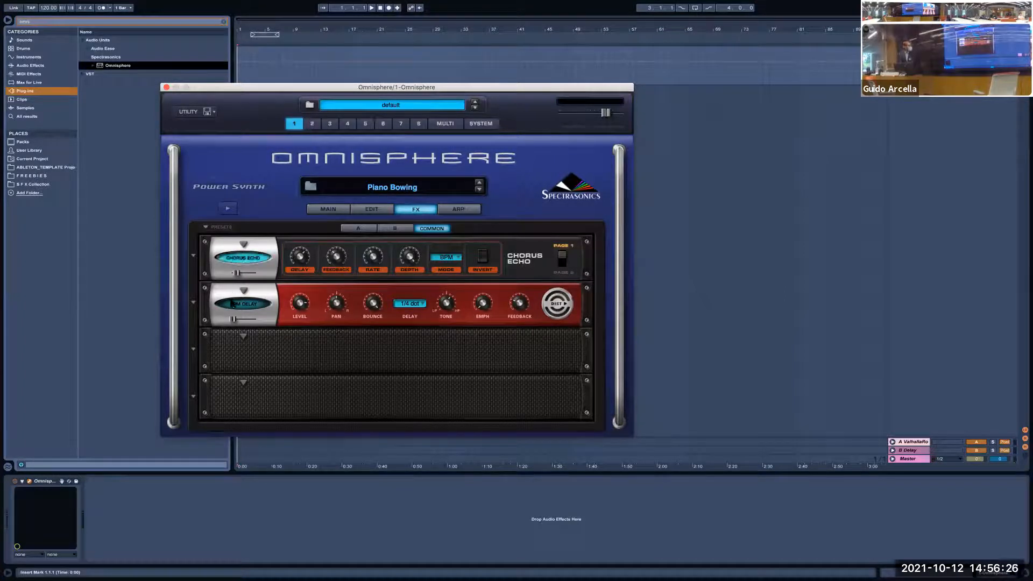
pyautogui.click(233, 307)
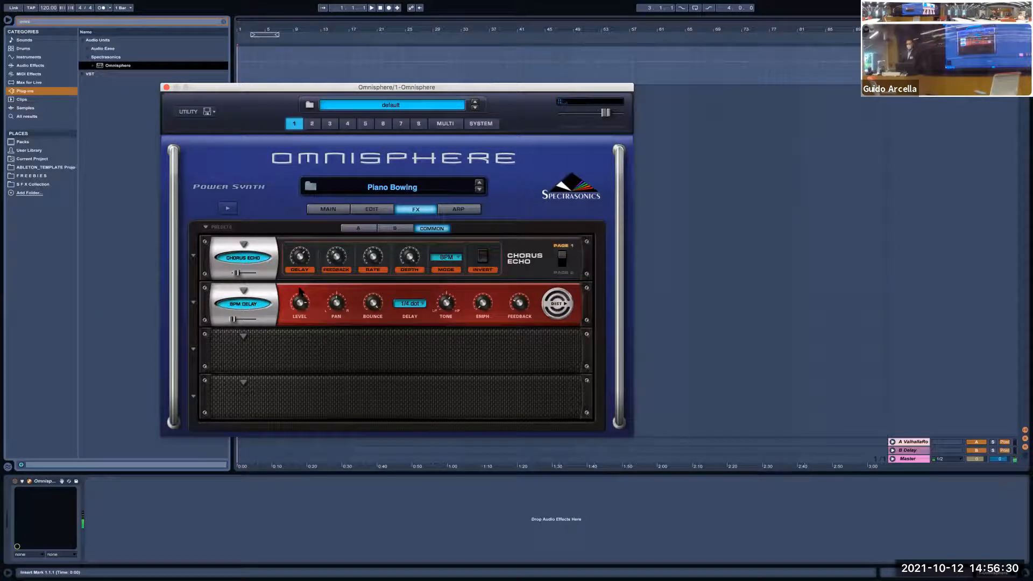
pyautogui.click(365, 213)
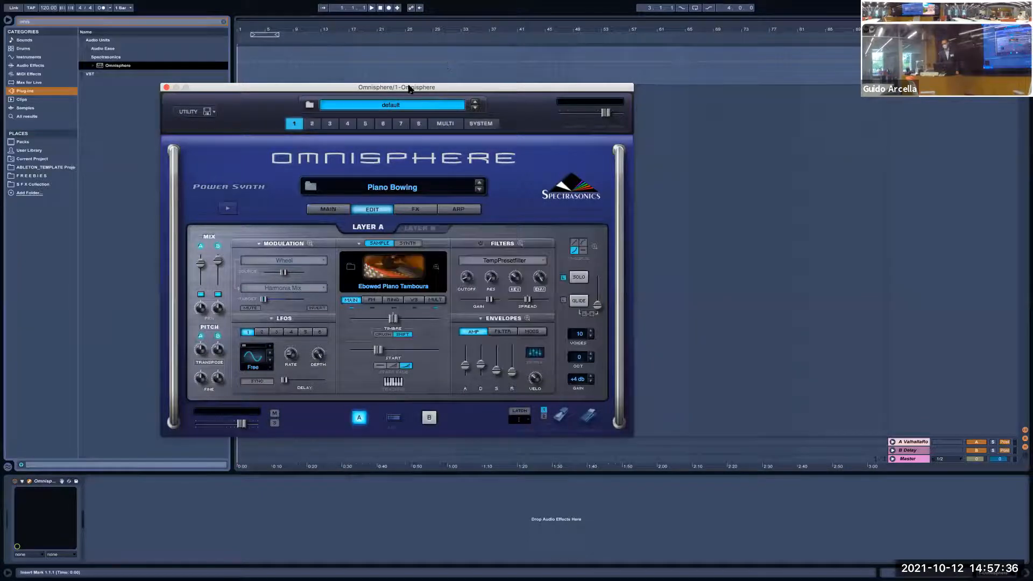
# Filter the patches to SFX and Noise, Intense Noise, Ambient, and load Danish Noizweep Up followed by Creepy Crawlies
pyautogui.moveTo(412, 85); pyautogui.dragTo(429, 128)
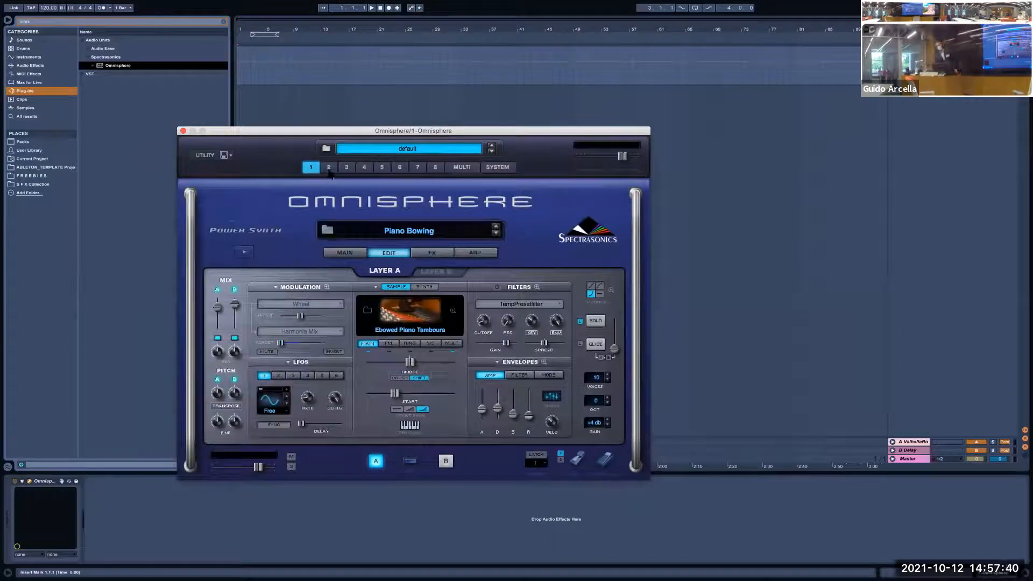
pyautogui.click(418, 237)
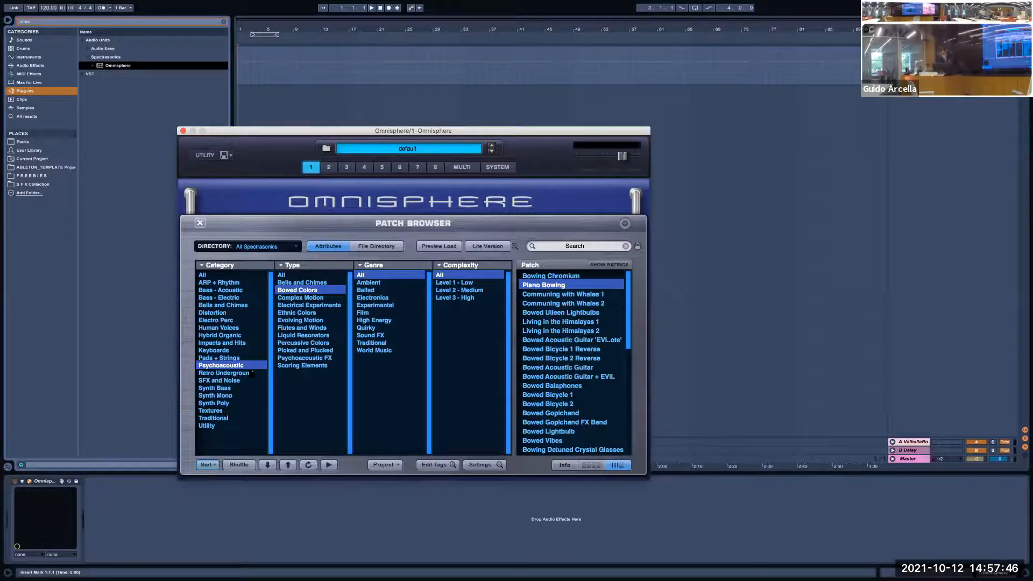
pyautogui.click(239, 381)
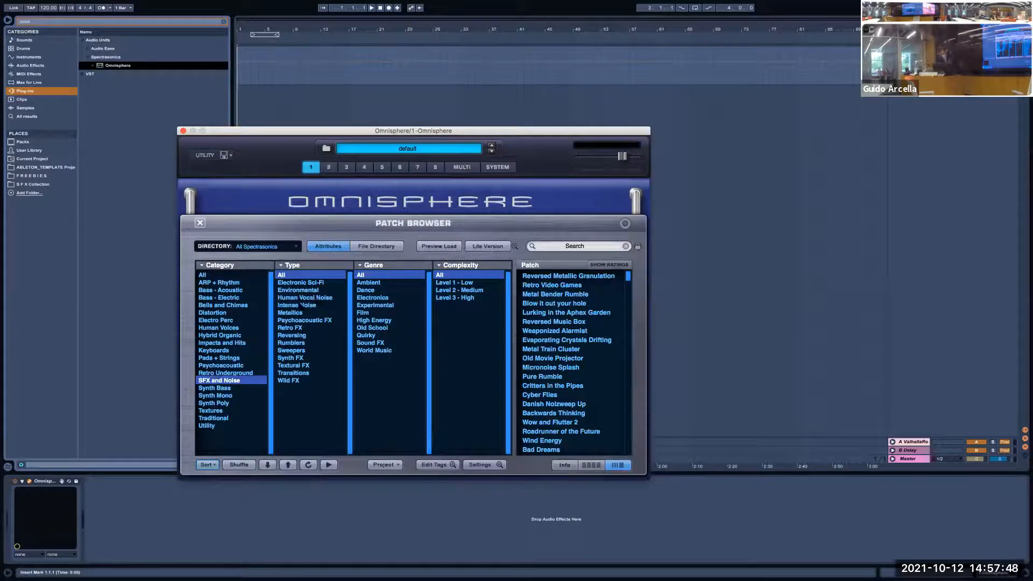
pyautogui.click(300, 305)
pyautogui.click(406, 283)
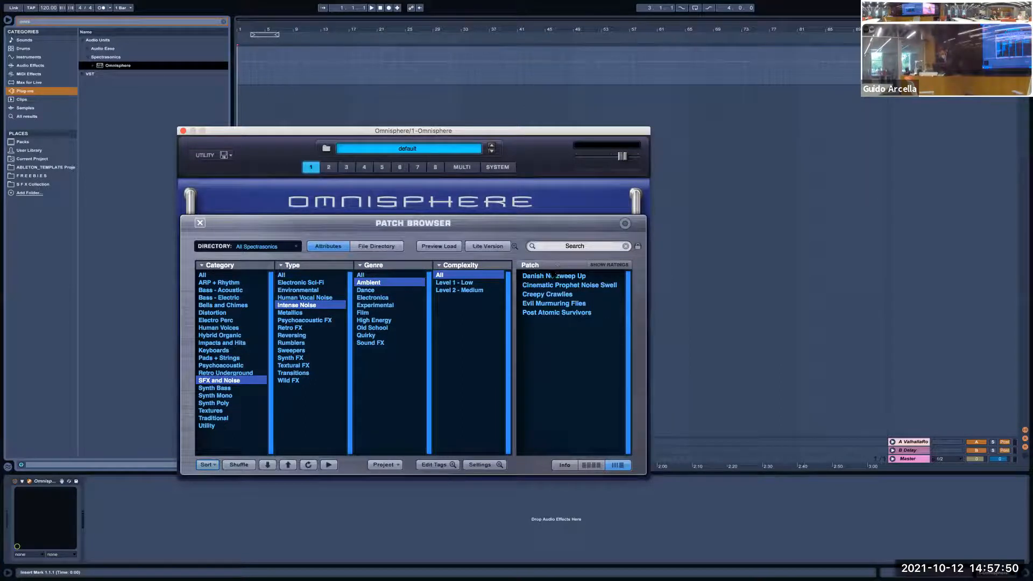
pyautogui.click(554, 276)
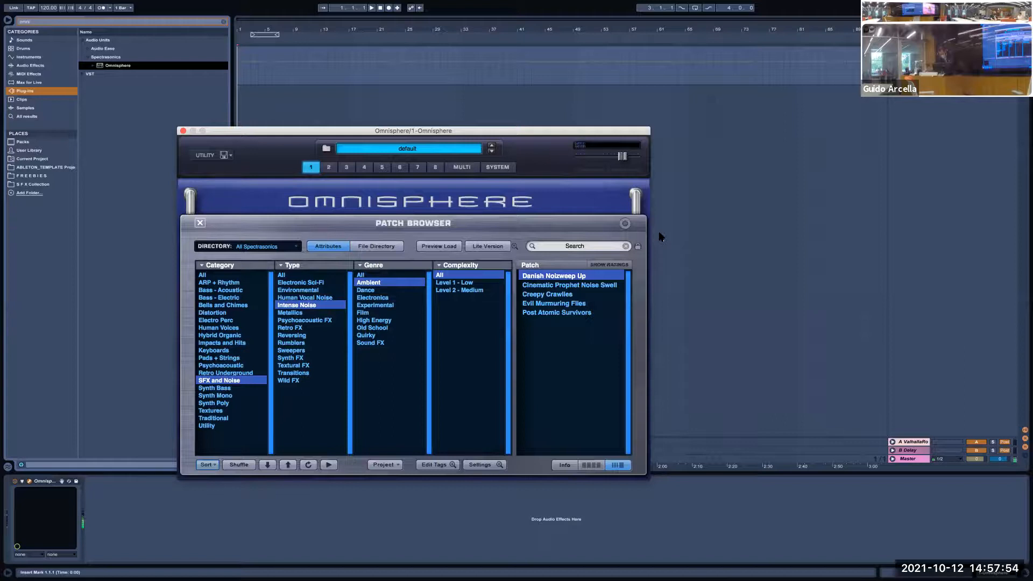
pyautogui.click(583, 295)
# Raise the decay of ValhallaRoom on return A to 14.75 s and close the plug-in windows
pyautogui.click(990, 57)
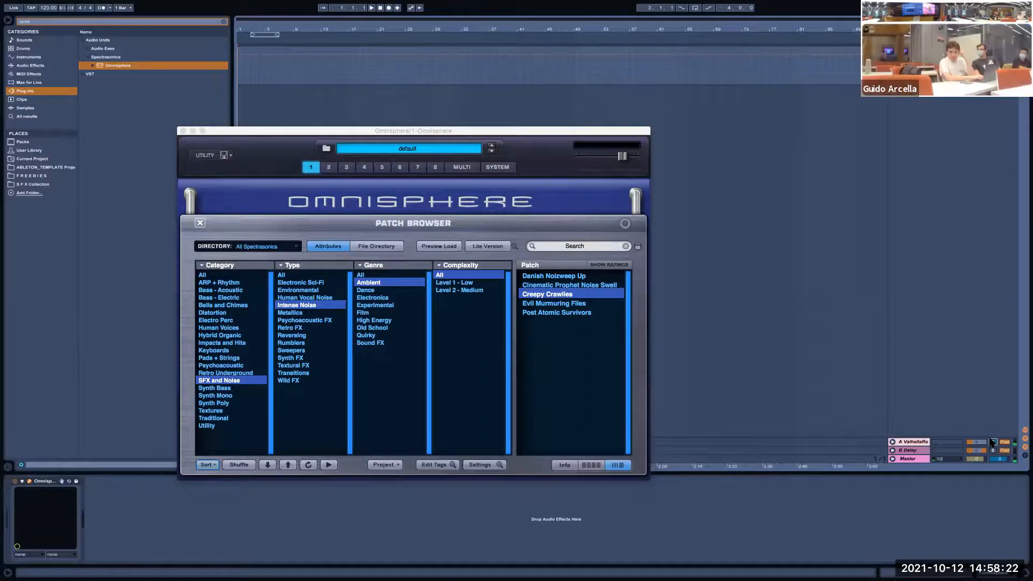
pyautogui.click(917, 443)
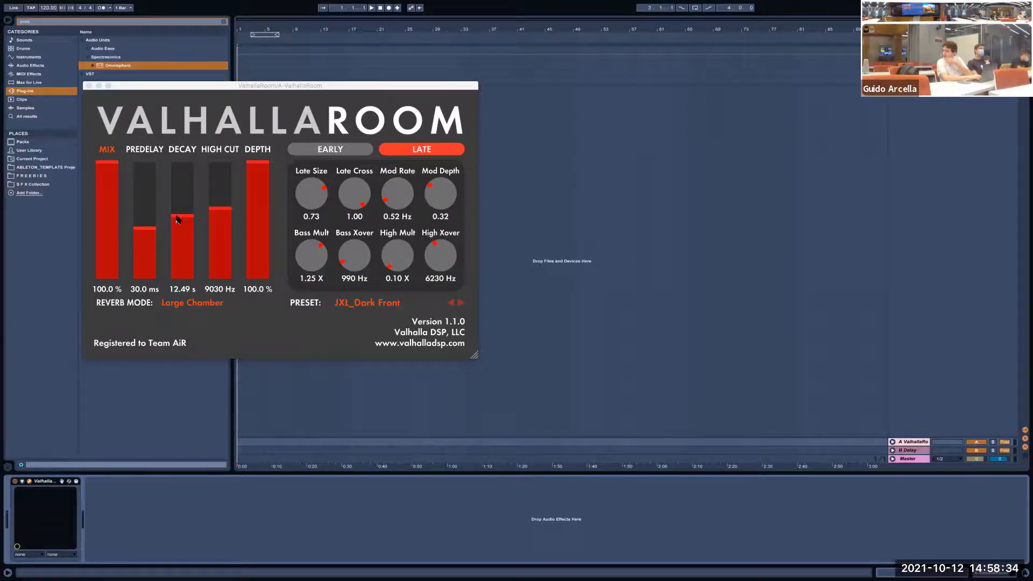
pyautogui.moveTo(178, 216); pyautogui.dragTo(173, 216)
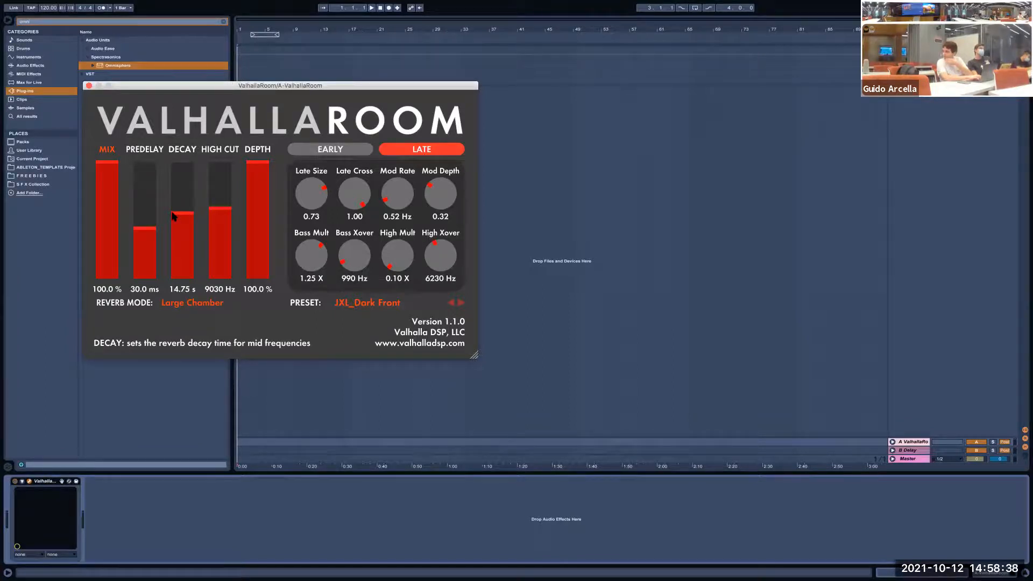
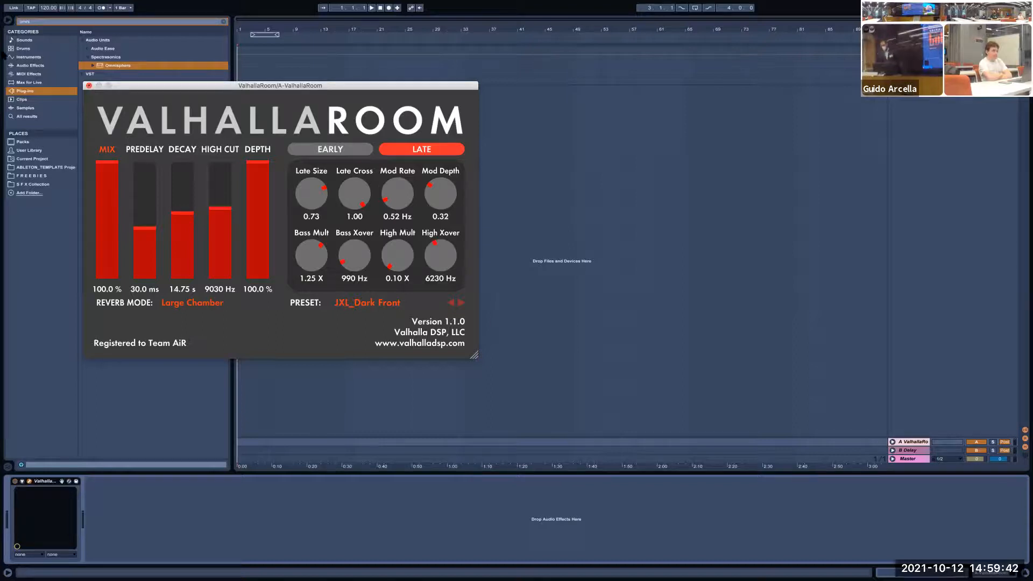
pyautogui.click(89, 86)
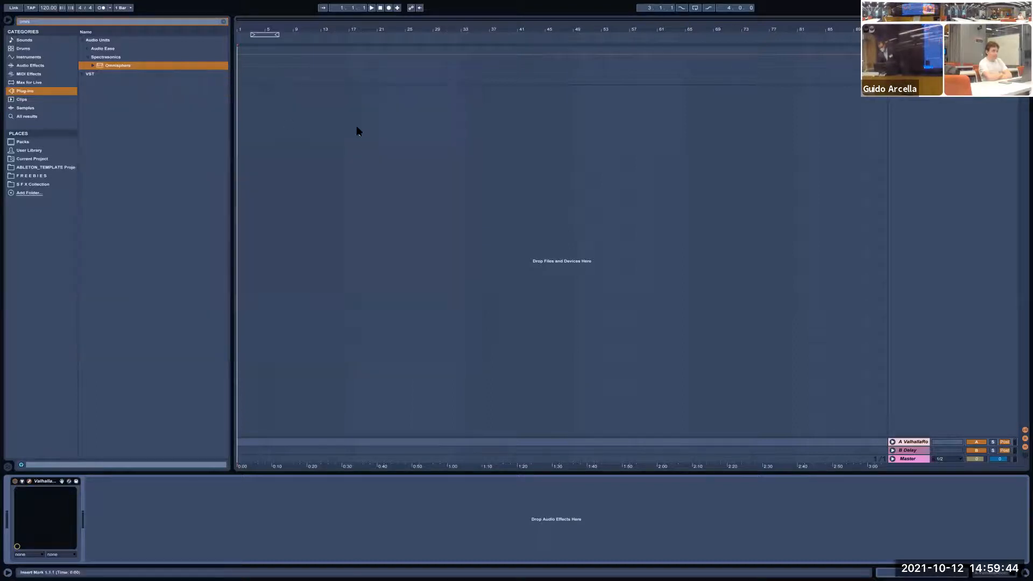
pyautogui.press('Return')
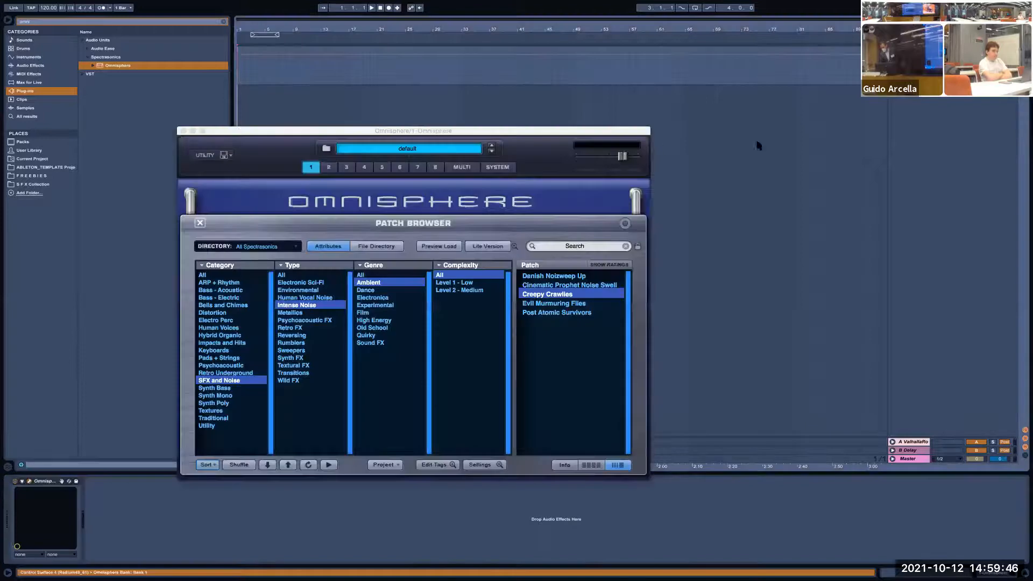
pyautogui.click(178, 130)
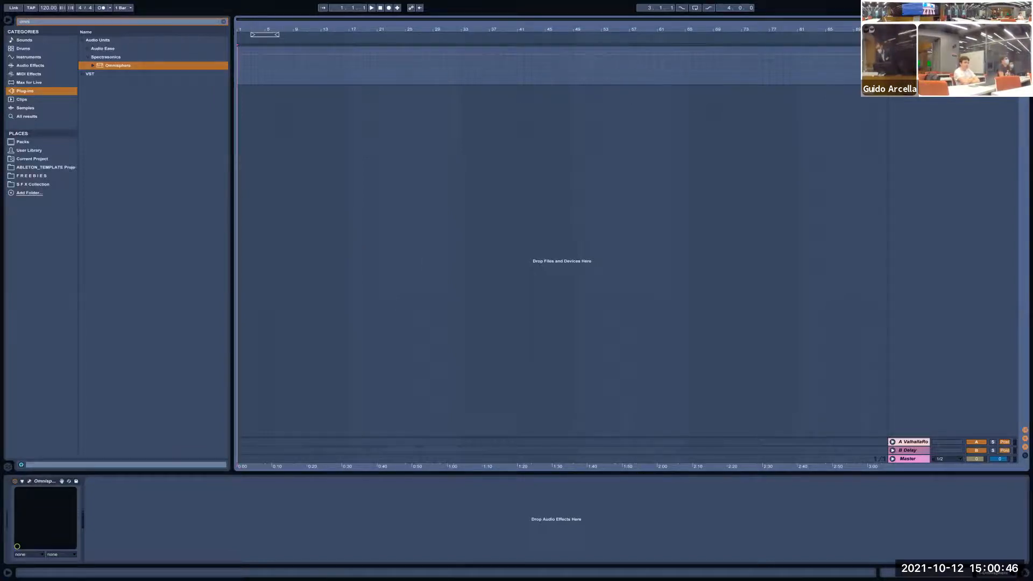
# Insert an audio track and set its audio input to Resampling
pyautogui.hotkey('ctrl', 't')
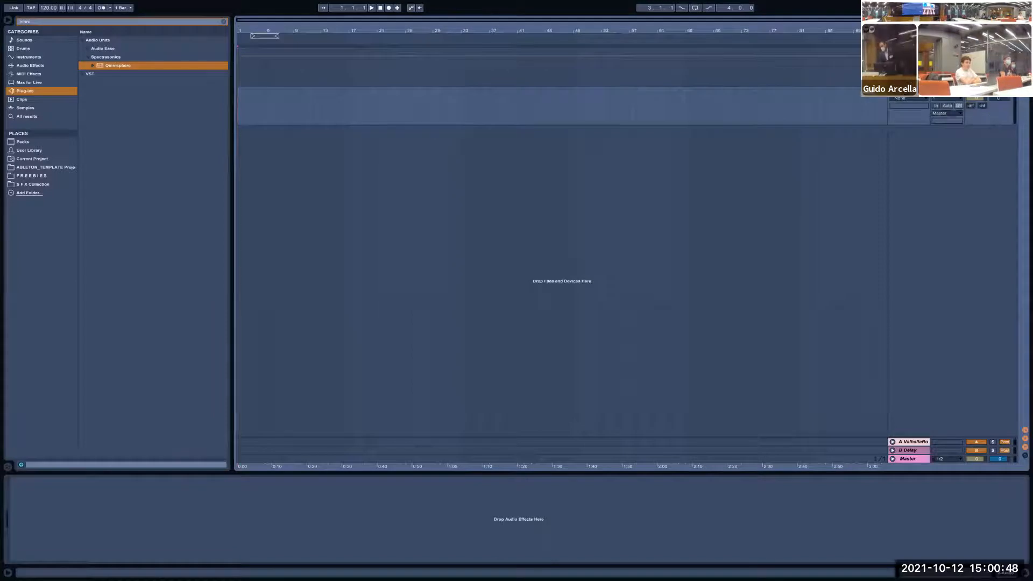
pyautogui.click(947, 98)
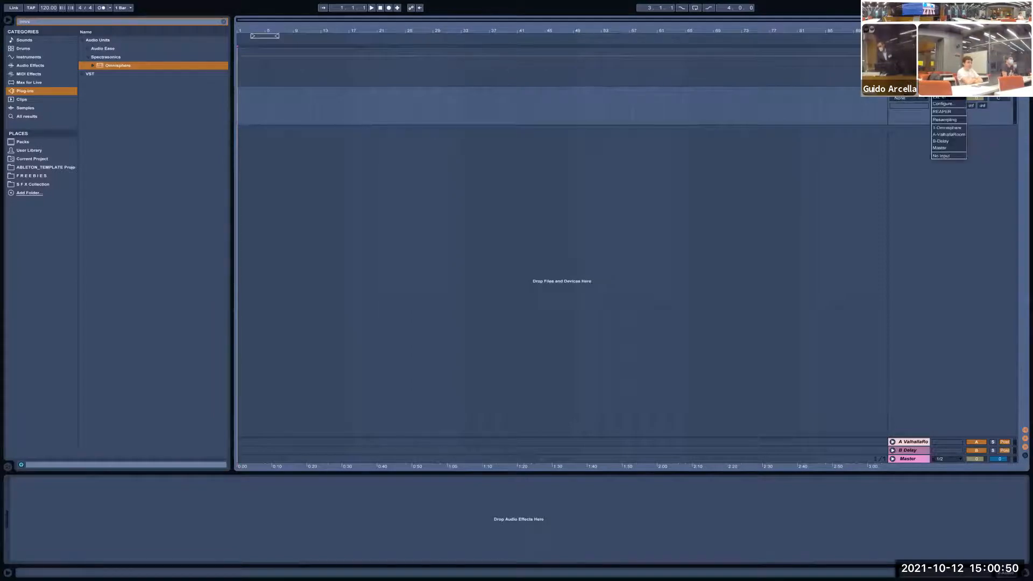
pyautogui.click(949, 120)
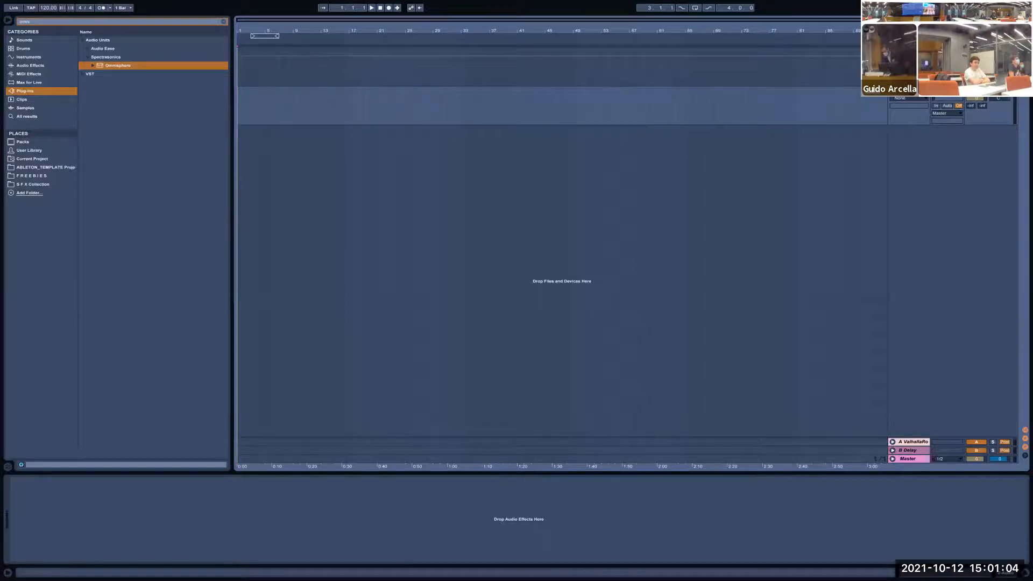
# Select the Omnisphere track and play a test note with the computer keyboard as MIDI input
pyautogui.click(909, 51)
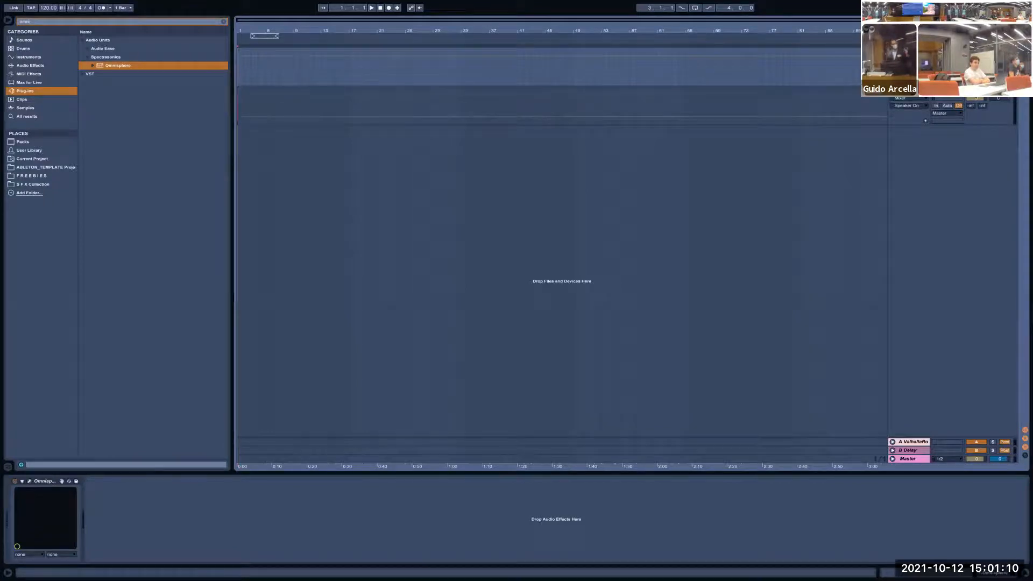
pyautogui.press('m')
pyautogui.press('a')
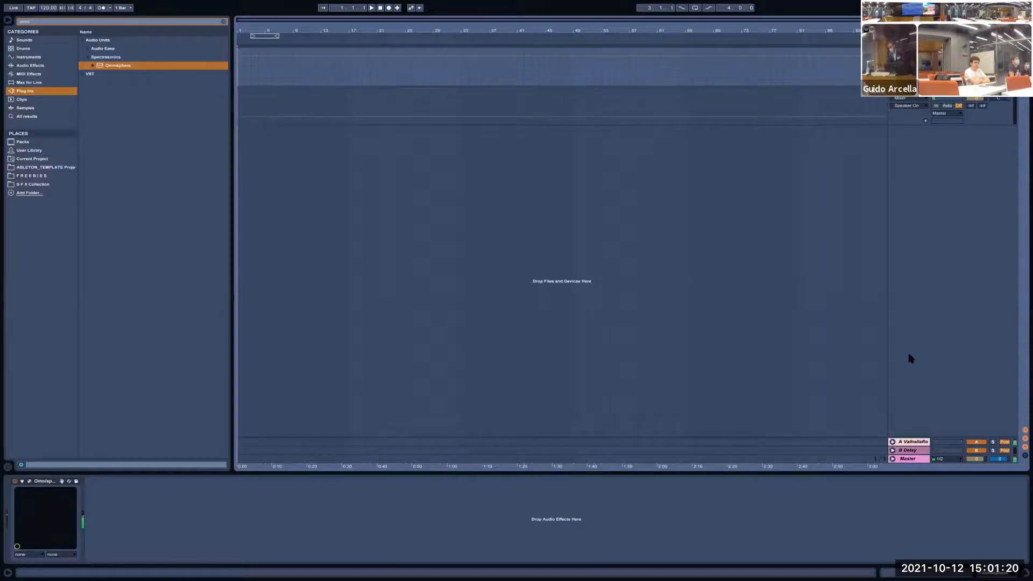
# Raise ValhallaRoom's decay on return A to 77.49 s and close its window
pyautogui.click(922, 442)
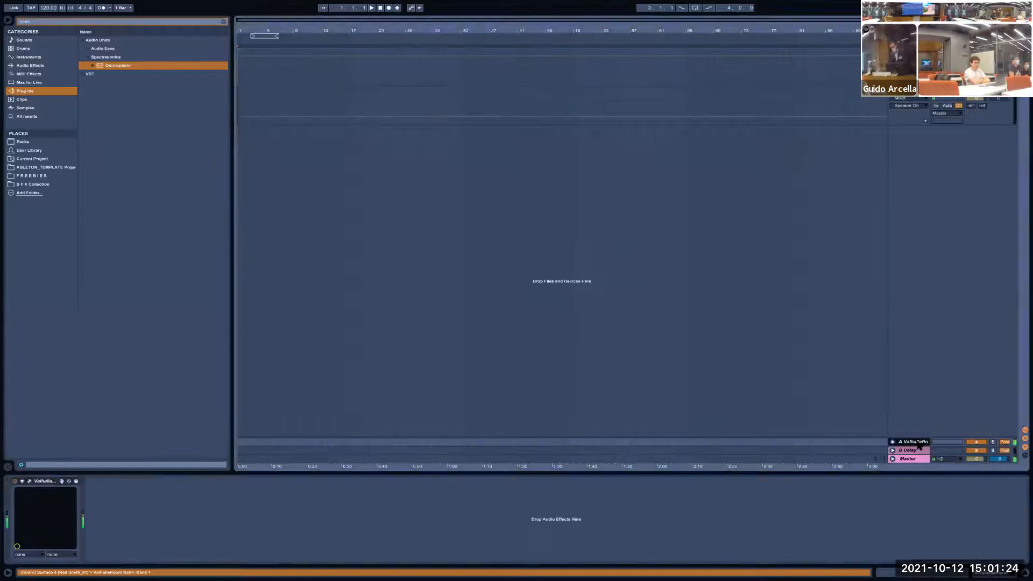
pyautogui.click(29, 481)
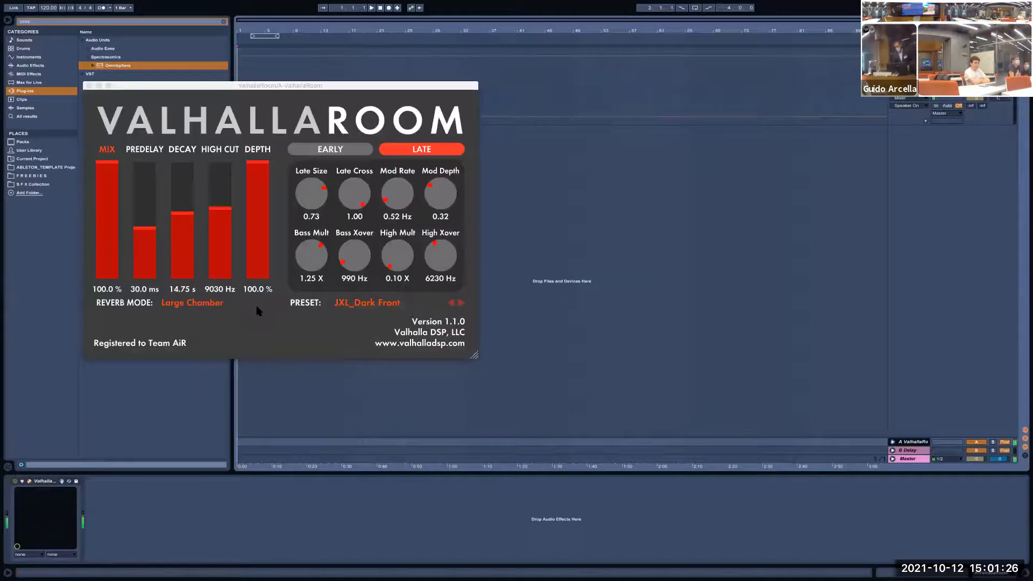
pyautogui.moveTo(183, 218); pyautogui.dragTo(192, 188)
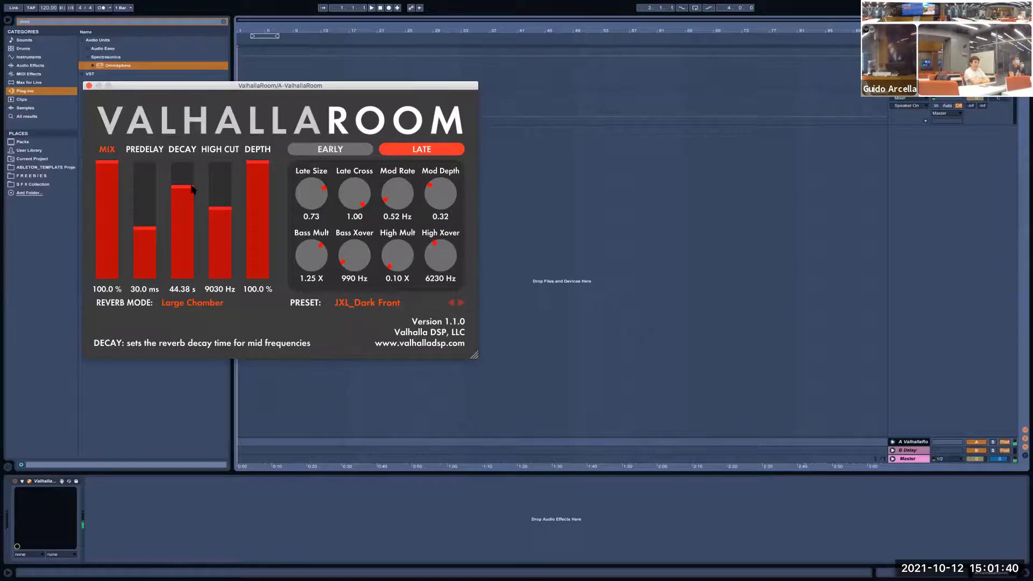
pyautogui.moveTo(192, 189); pyautogui.dragTo(197, 179)
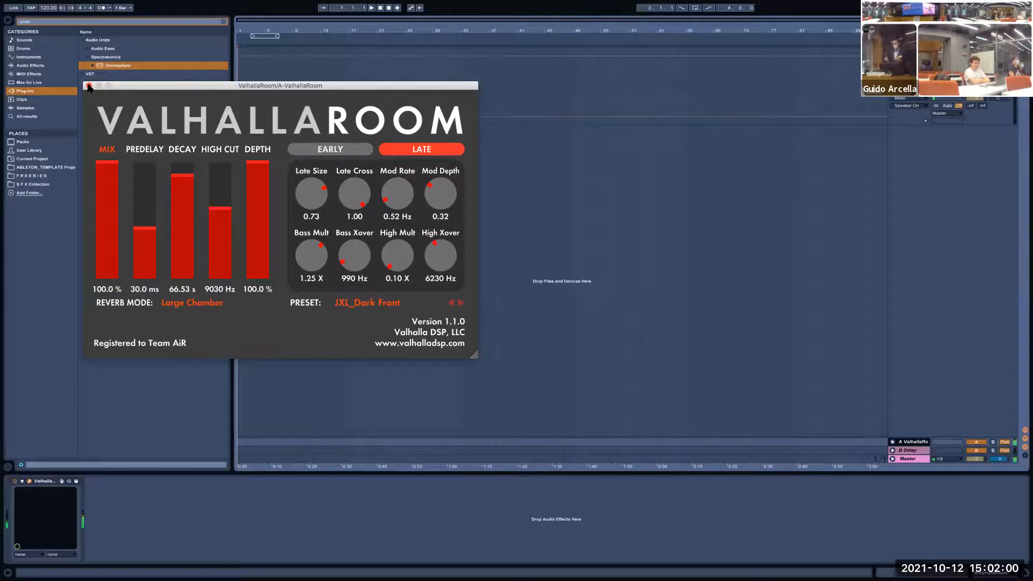
pyautogui.moveTo(183, 177); pyautogui.dragTo(185, 170)
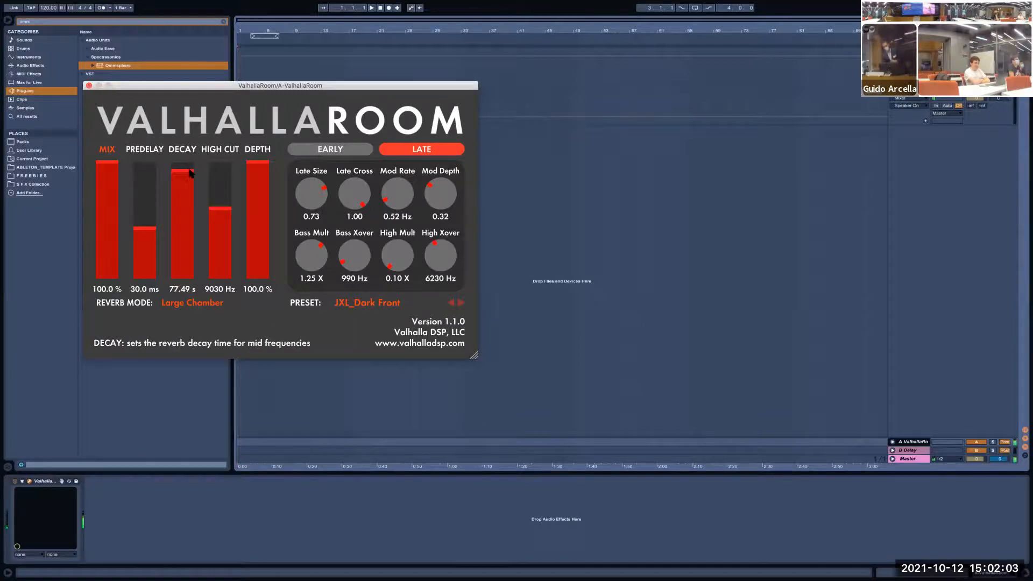
pyautogui.click(87, 86)
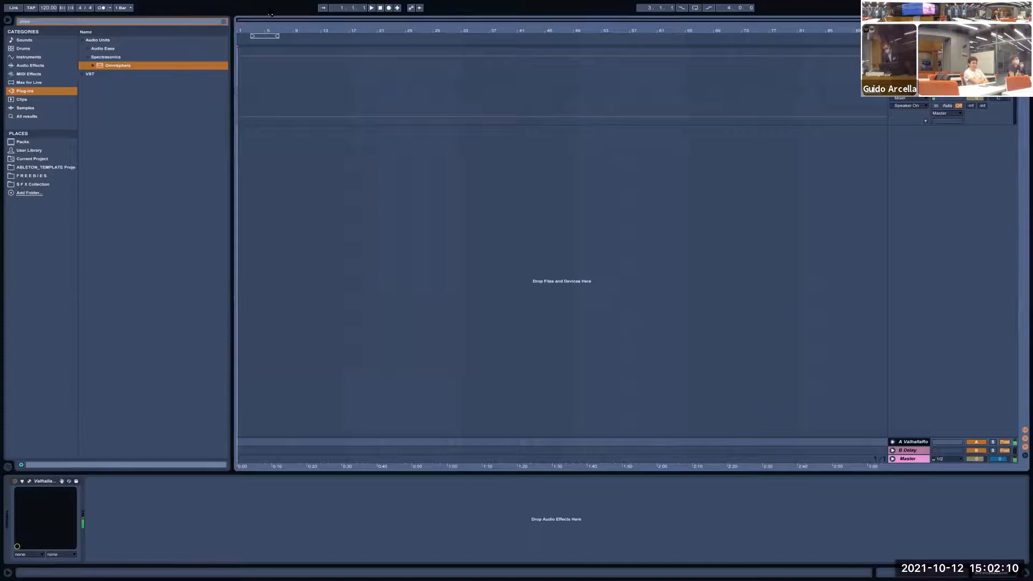
# Record a MIDI note into a clip about three bars long on the Omnisphere track
pyautogui.press('F9')
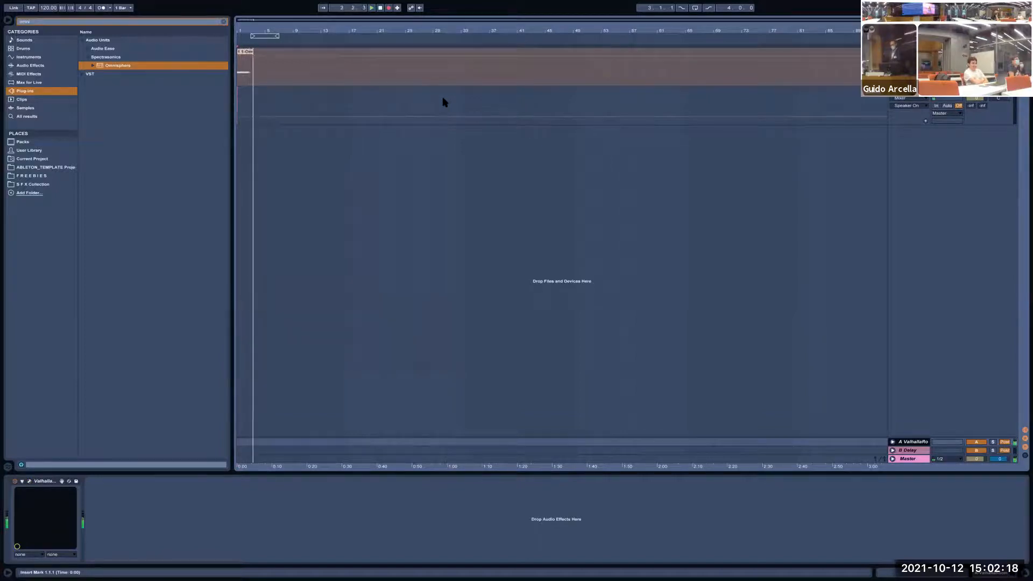
pyautogui.click(444, 102)
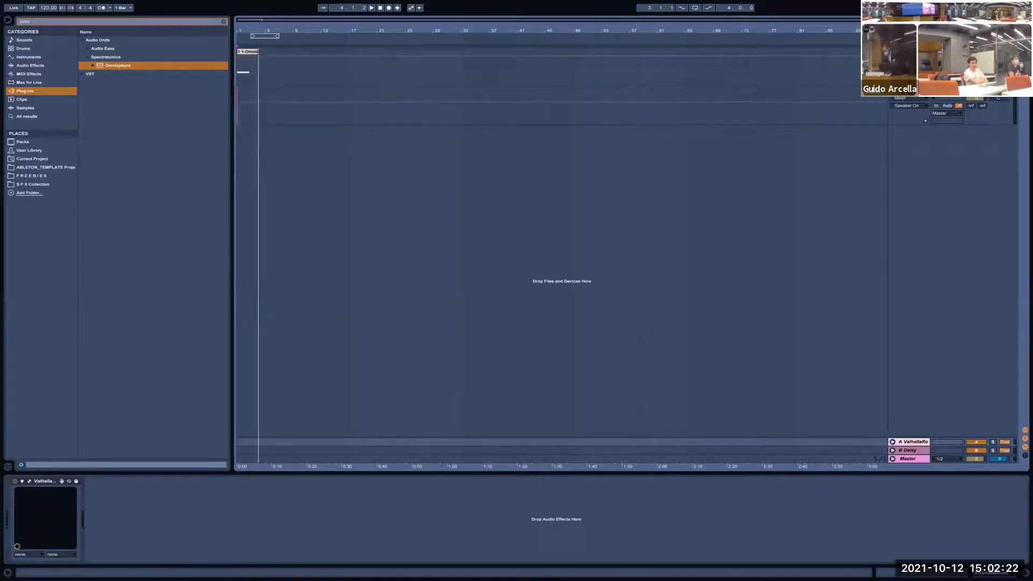
# Arm the audio track, resample the Omnisphere clip and its reverb tail from the start for about 21 bars, and enlarge the track
pyautogui.click(998, 99)
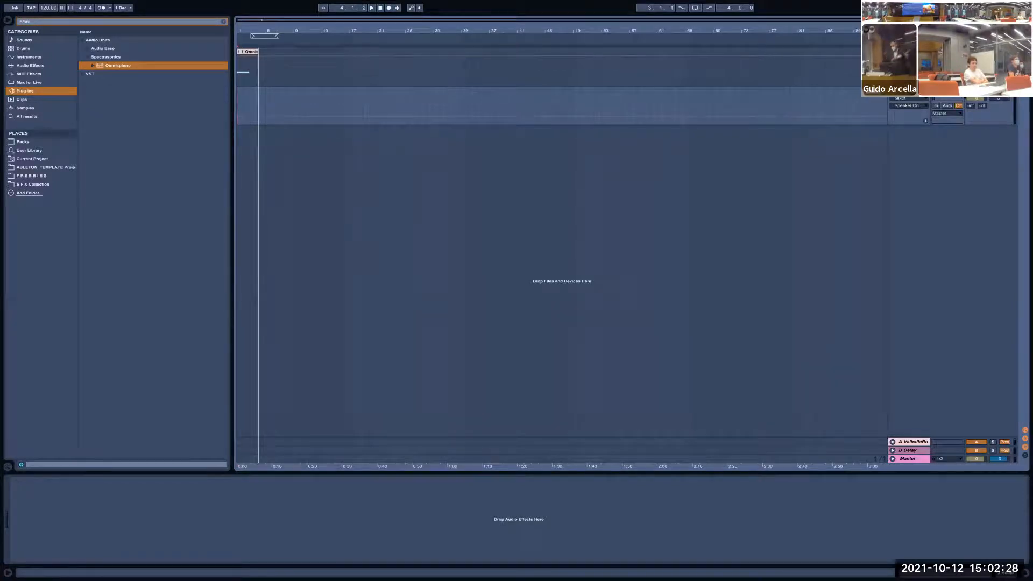
pyautogui.moveTo(272, 25); pyautogui.dragTo(272, 31)
pyautogui.click(236, 89)
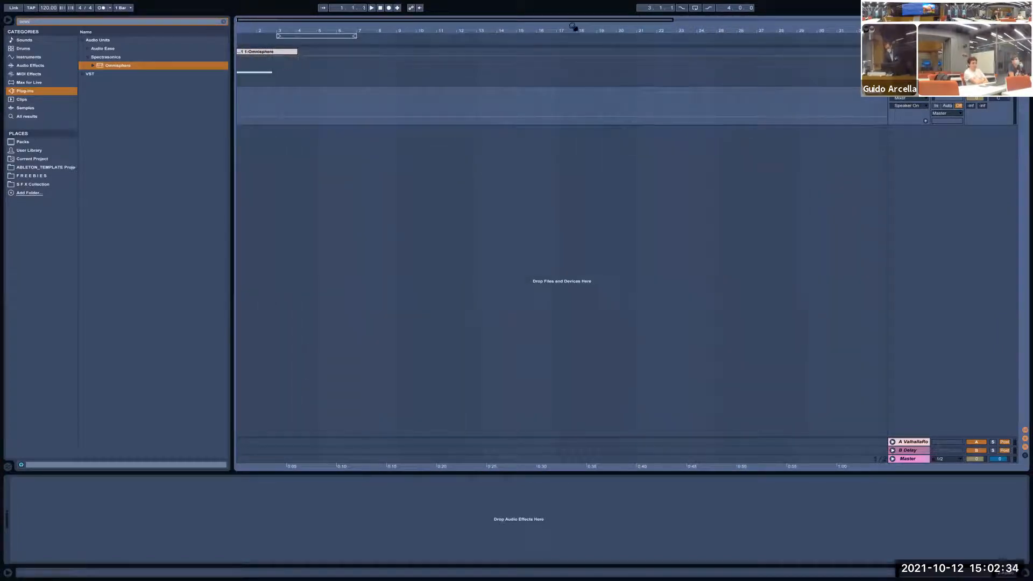
pyautogui.click(388, 9)
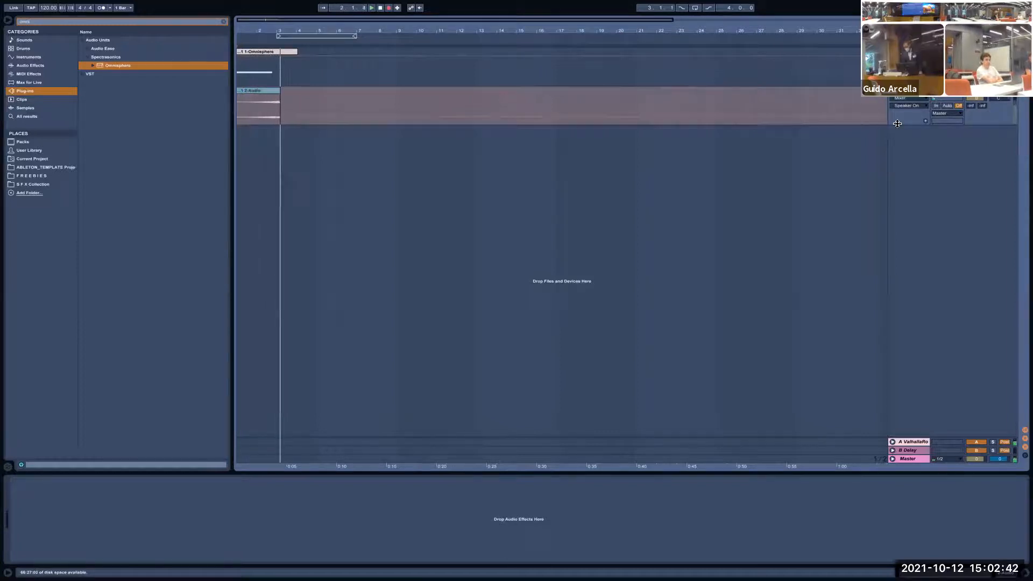
pyautogui.moveTo(892, 125); pyautogui.dragTo(900, 278)
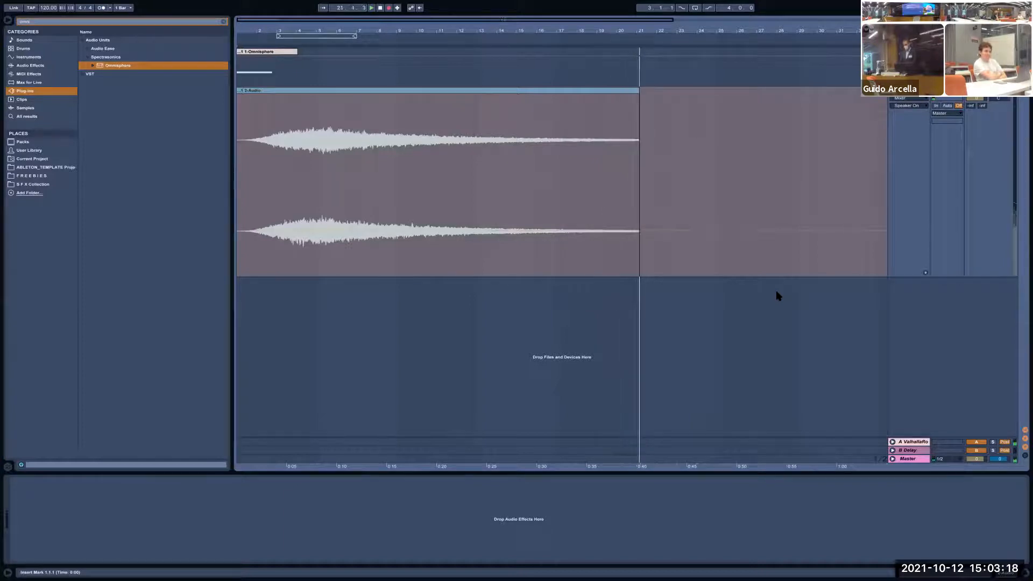
pyautogui.press('F9')
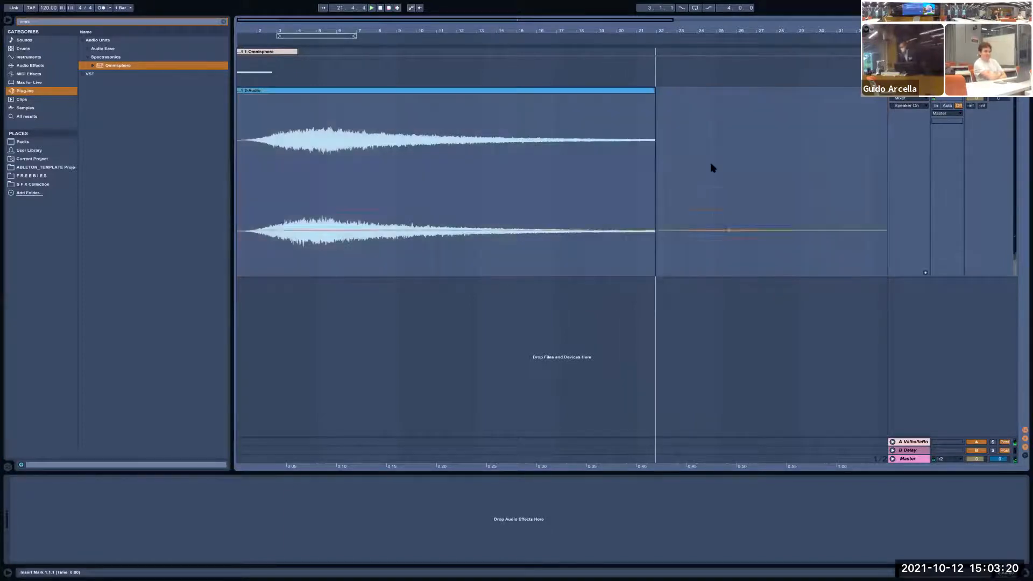
# Reduce the height of the audio track holding the resampled clip and keep that track selected
pyautogui.rightClick(645, 95)
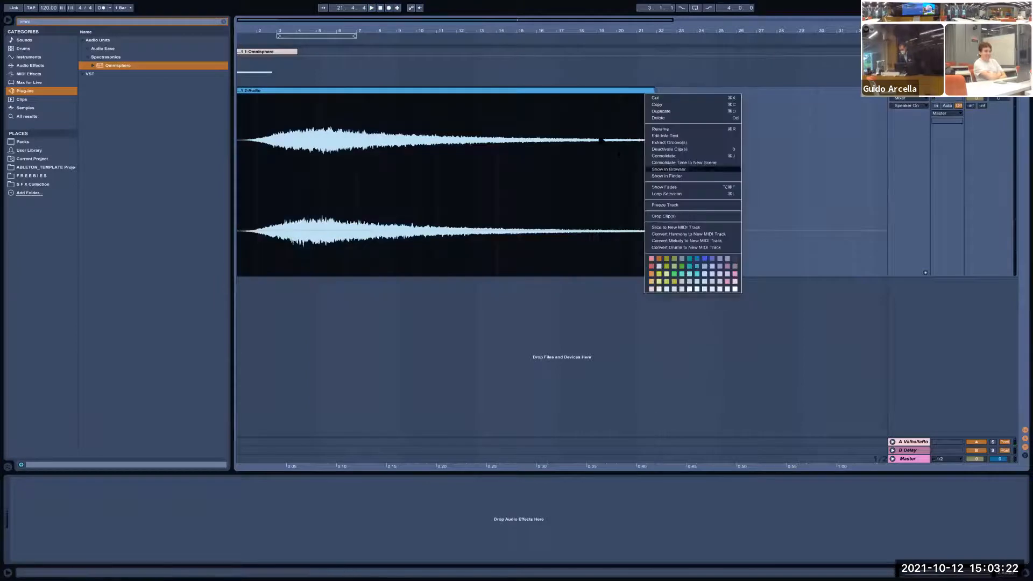
pyautogui.click(600, 138)
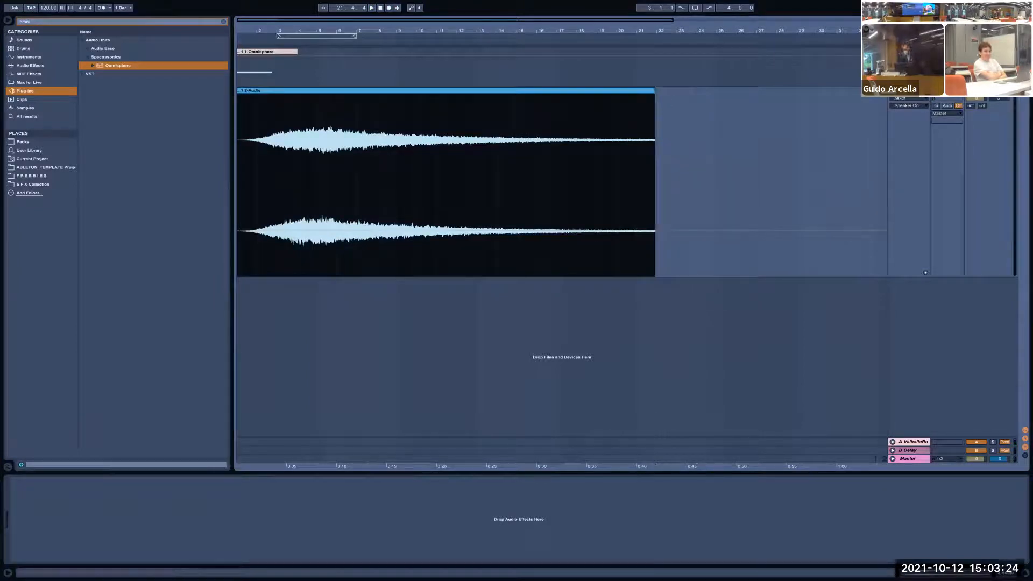
pyautogui.moveTo(917, 276); pyautogui.dragTo(925, 177)
pyautogui.click(909, 52)
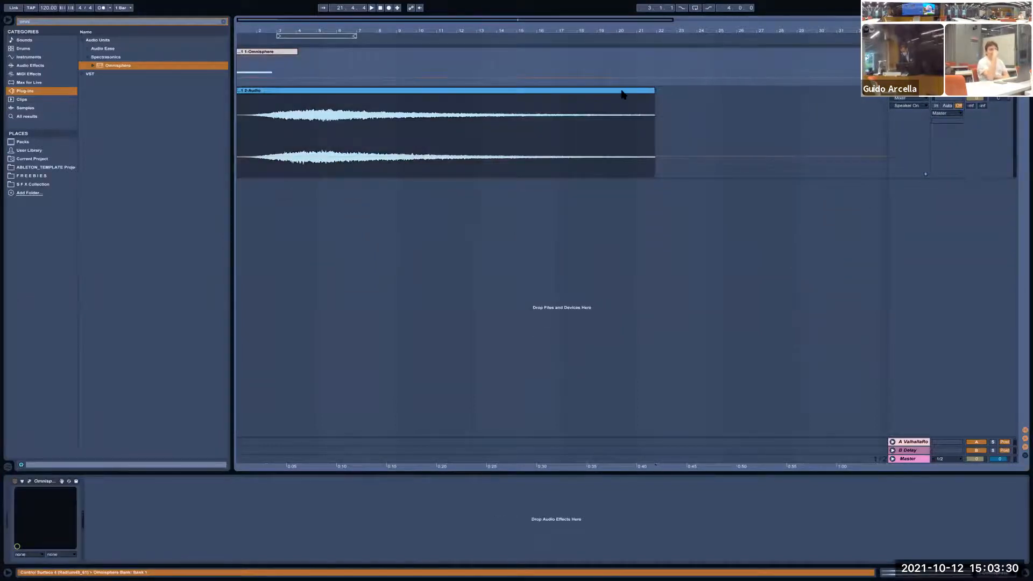
pyautogui.click(990, 125)
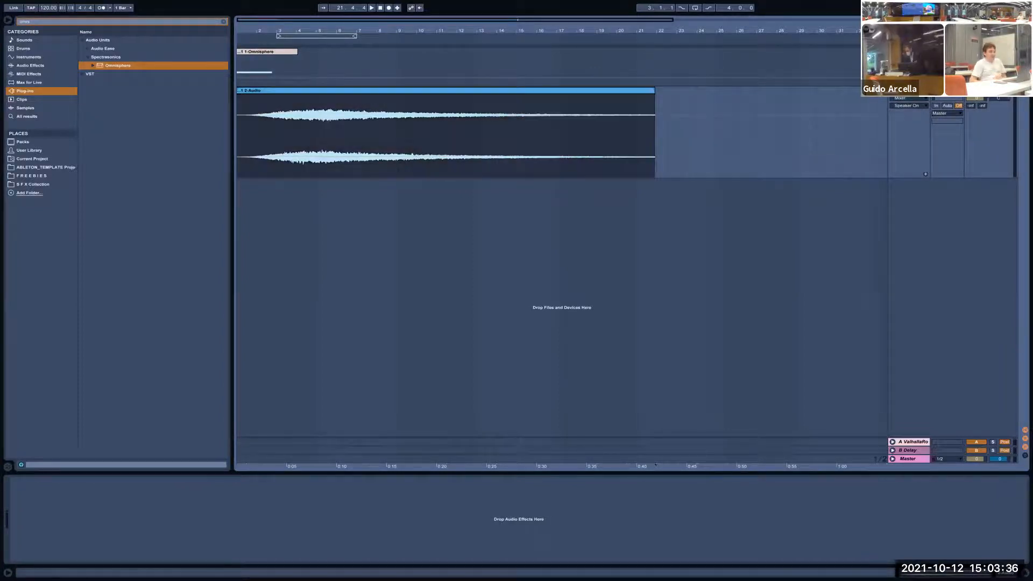
# Reverse the resampled audio clip, audition it from the start, and try its transposition control
pyautogui.doubleClick(606, 91)
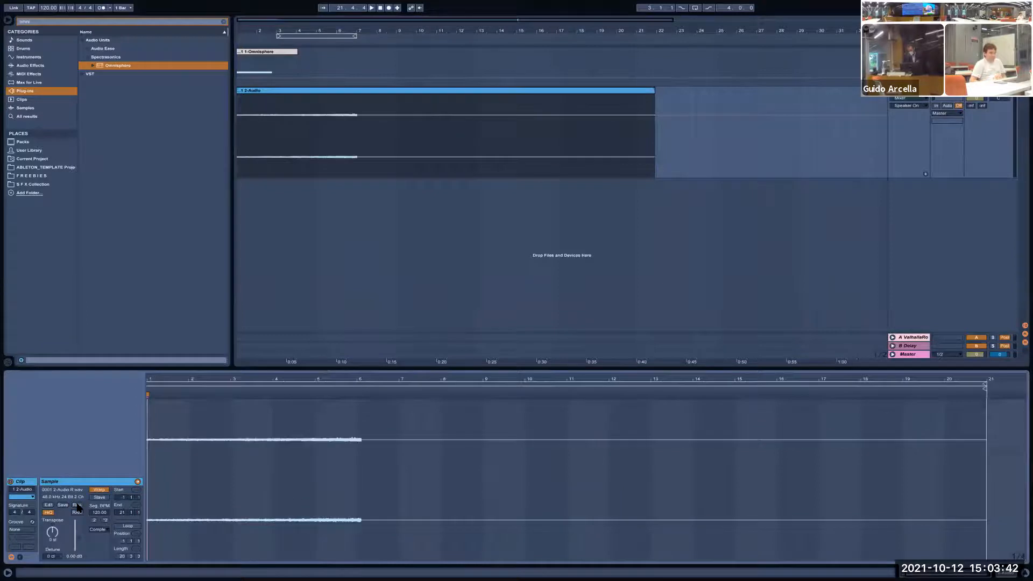
pyautogui.press('space')
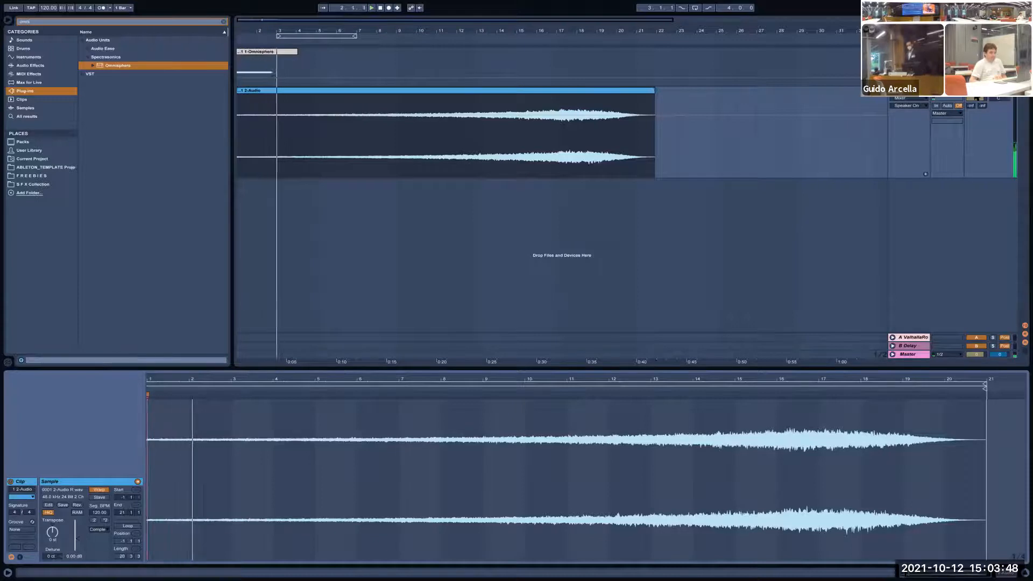
pyautogui.press('XF86AudioRaiseVolume')
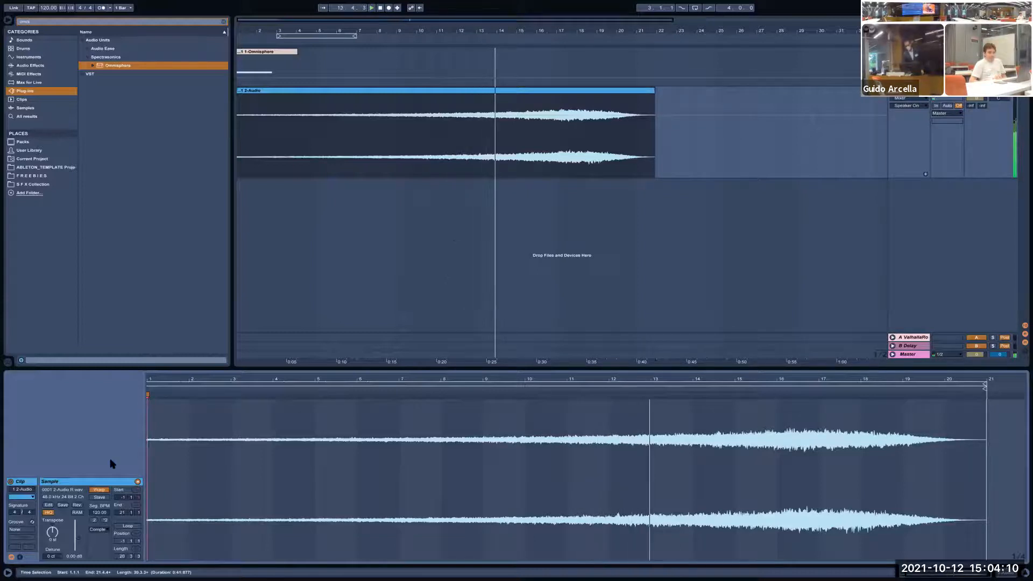
pyautogui.moveTo(52, 532); pyautogui.dragTo(52, 555)
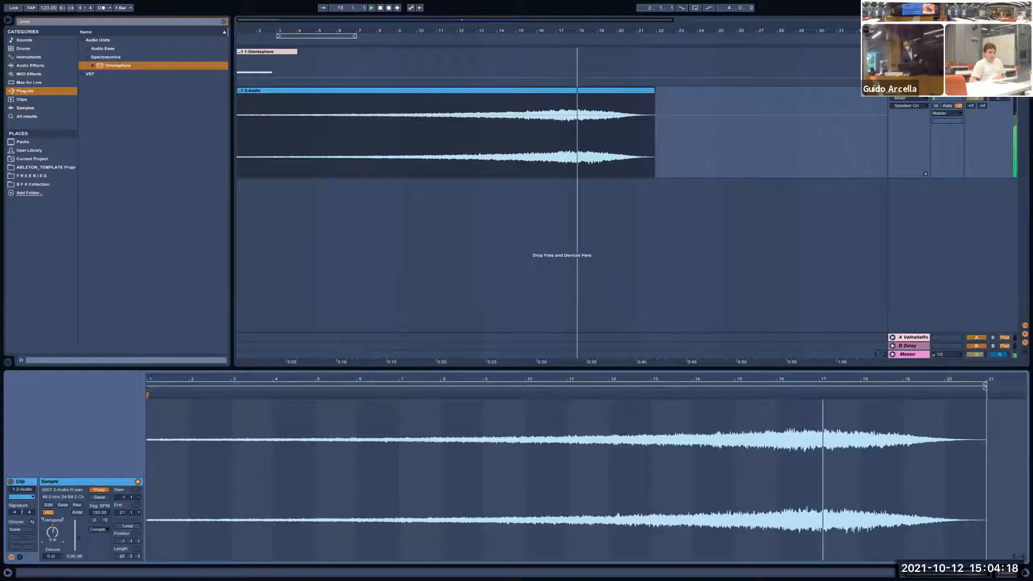
pyautogui.moveTo(52, 532)
pyautogui.mouseDown()
pyautogui.moveTo(52, 501)
pyautogui.moveTo(52, 547)
pyautogui.moveTo(53, 530)
pyautogui.mouseUp()
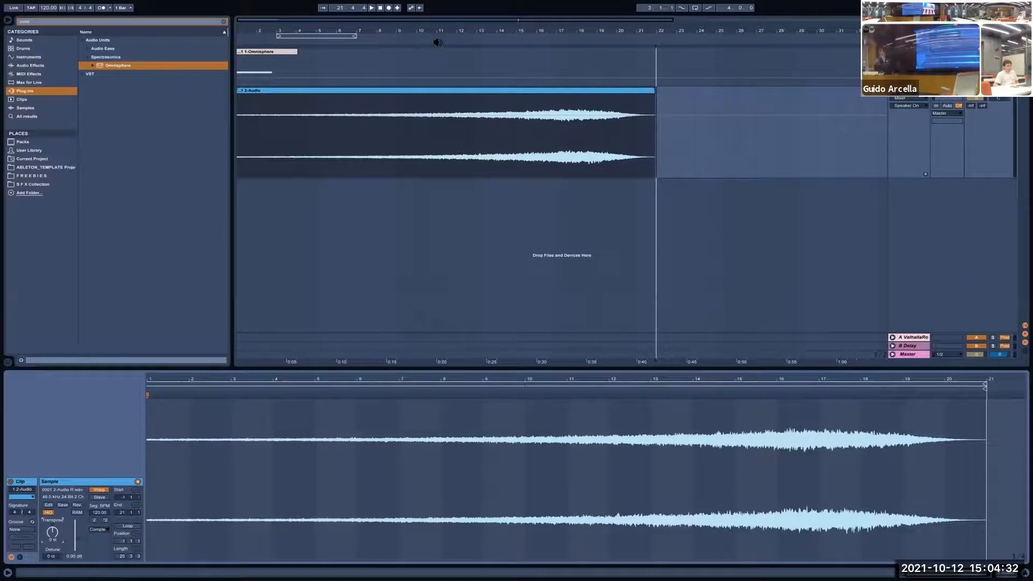
# Halve the reversed clip's segment tempo to 60 BPM and set its warp mode to Complex Pro
pyautogui.click(406, 39)
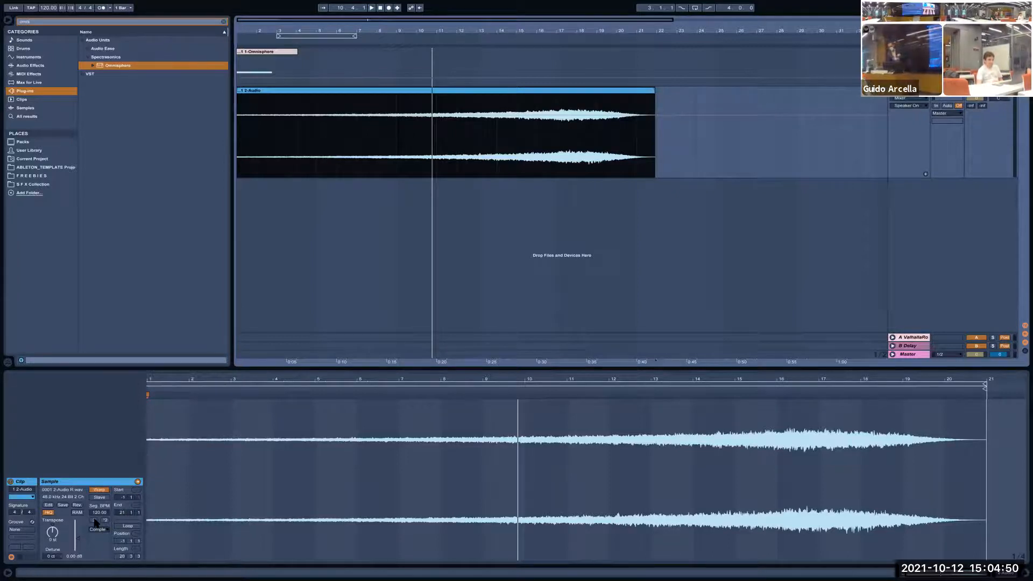
pyautogui.click(95, 521)
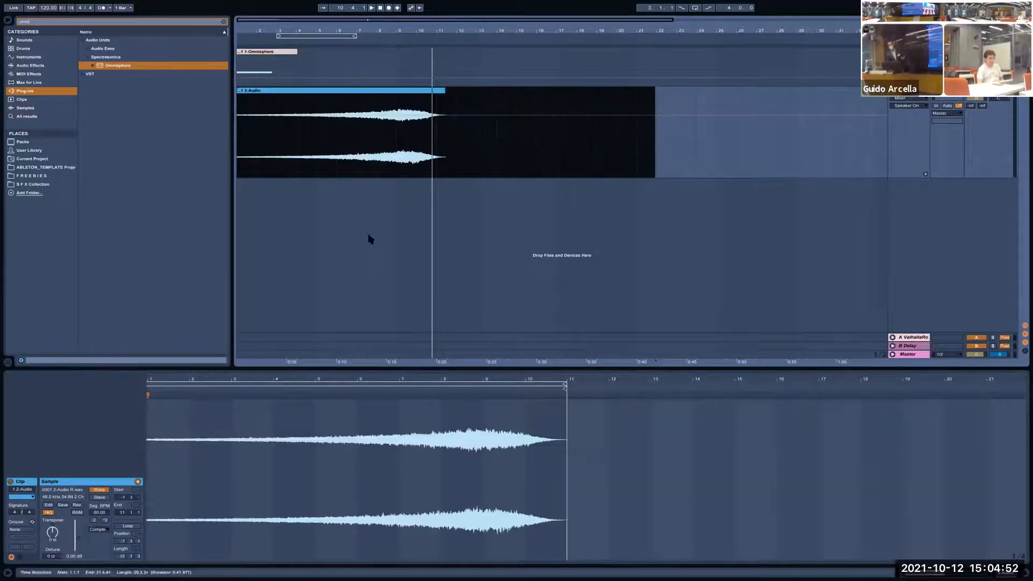
pyautogui.click(99, 530)
pyautogui.click(99, 569)
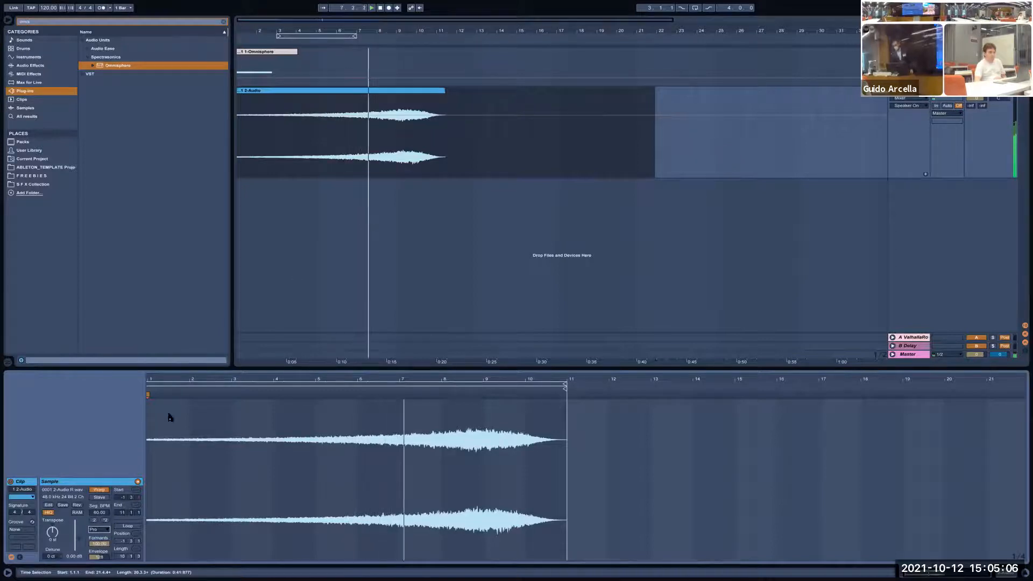
# Halve the clip's segment tempo three more times to 7.5 BPM, auditioning the shortened sound
pyautogui.click(93, 521)
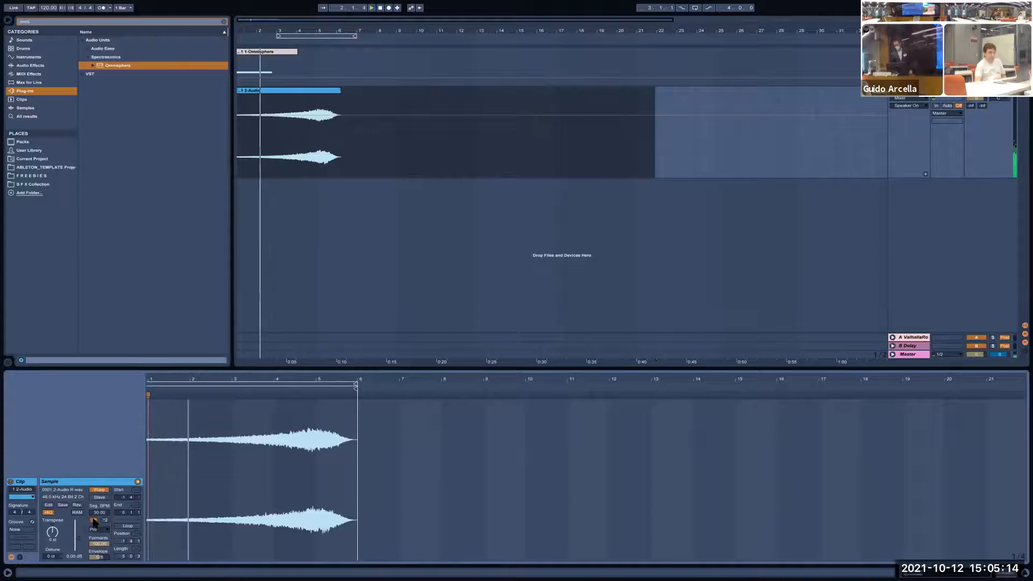
pyautogui.click(94, 521)
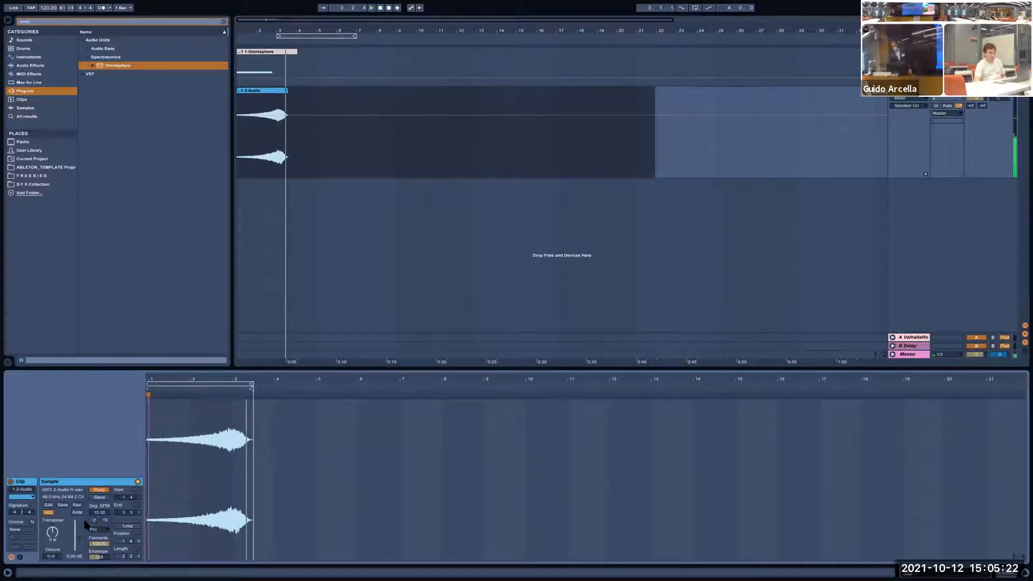
pyautogui.click(96, 521)
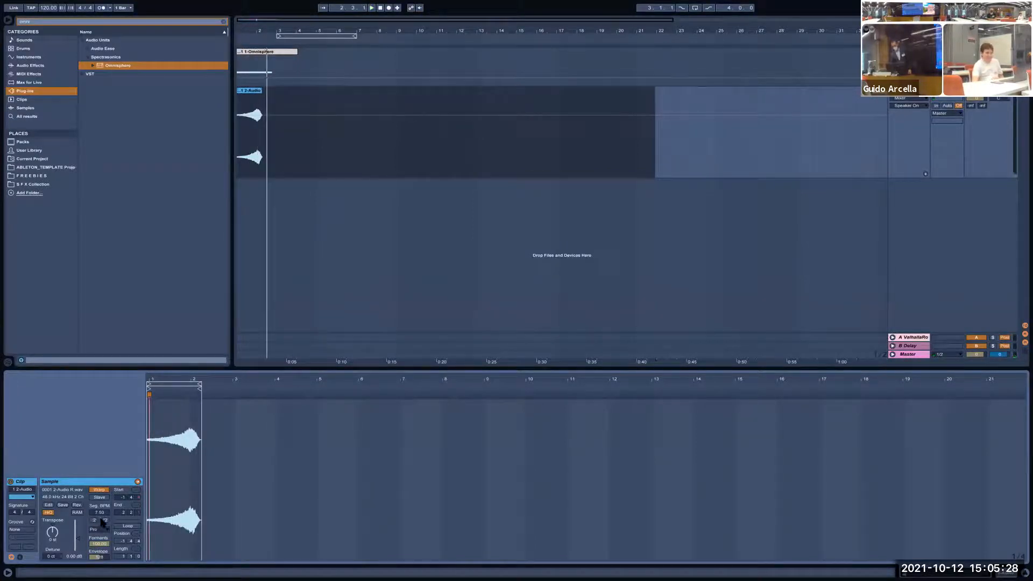
# Double the clip's segment tempo four times to restore it to 120 BPM
pyautogui.click(104, 521)
pyautogui.click(103, 520)
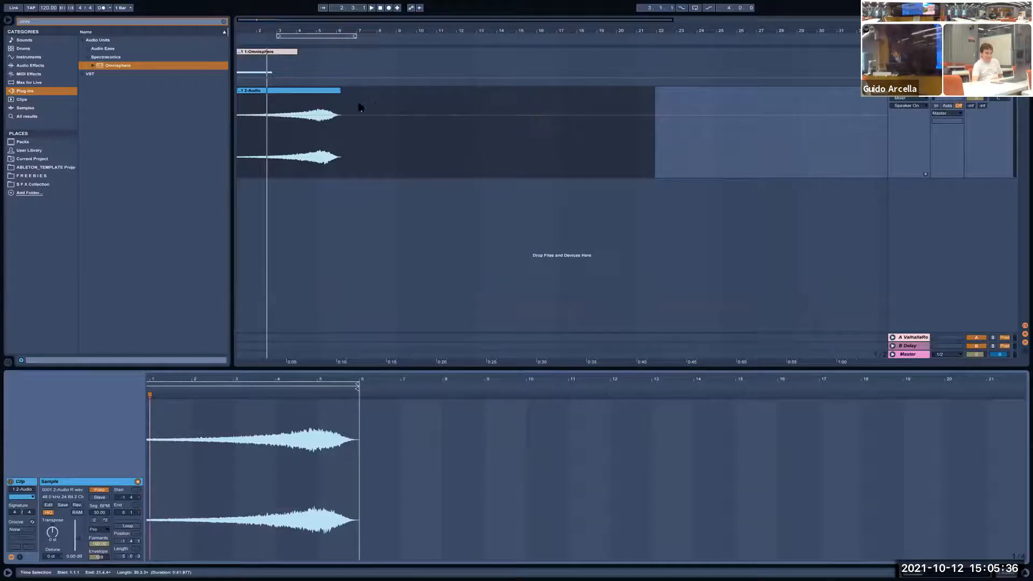
pyautogui.click(104, 520)
pyautogui.click(105, 520)
# Select the one-bar region from bar 13 to bar 14 of the reversed clip and split it into its own clip
pyautogui.click(462, 129)
pyautogui.moveTo(482, 30); pyautogui.dragTo(470, 81)
pyautogui.moveTo(460, 127)
pyautogui.mouseDown()
pyautogui.moveTo(550, 129)
pyautogui.moveTo(462, 132)
pyautogui.mouseUp()
pyautogui.click(540, 129)
pyautogui.hotkey('ctrl', 'e')
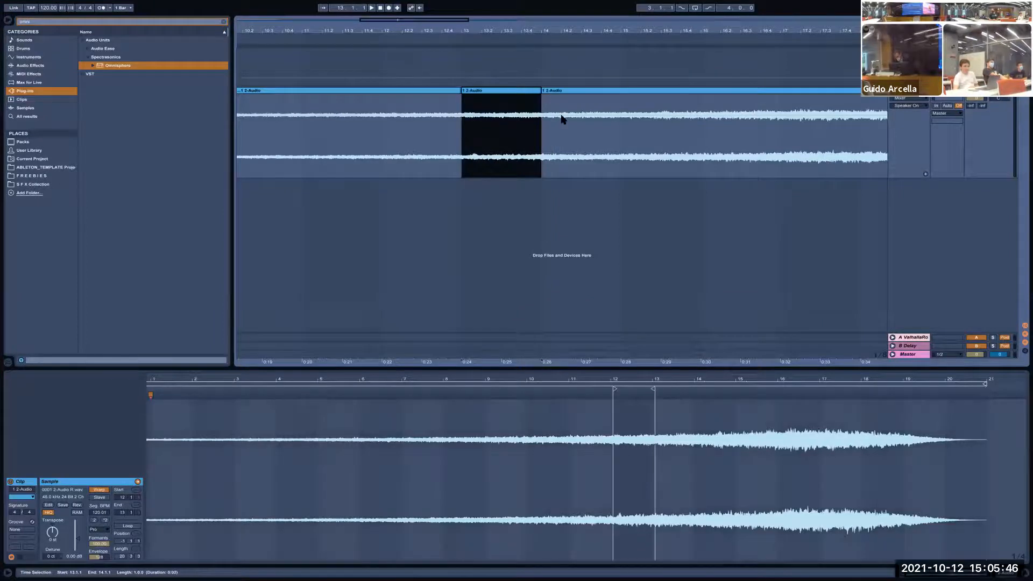
# Loop the one-bar clip at bar 13, play it, and raise its gain to 7.00 dB
pyautogui.hotkey('ctrl', 'l')
pyautogui.press('space')
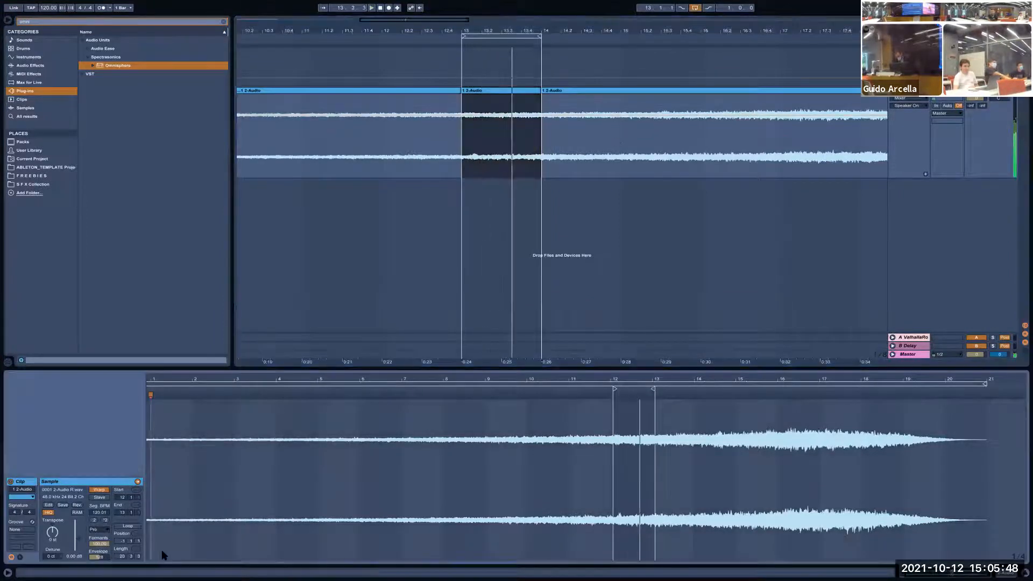
pyautogui.moveTo(76, 540); pyautogui.dragTo(77, 531)
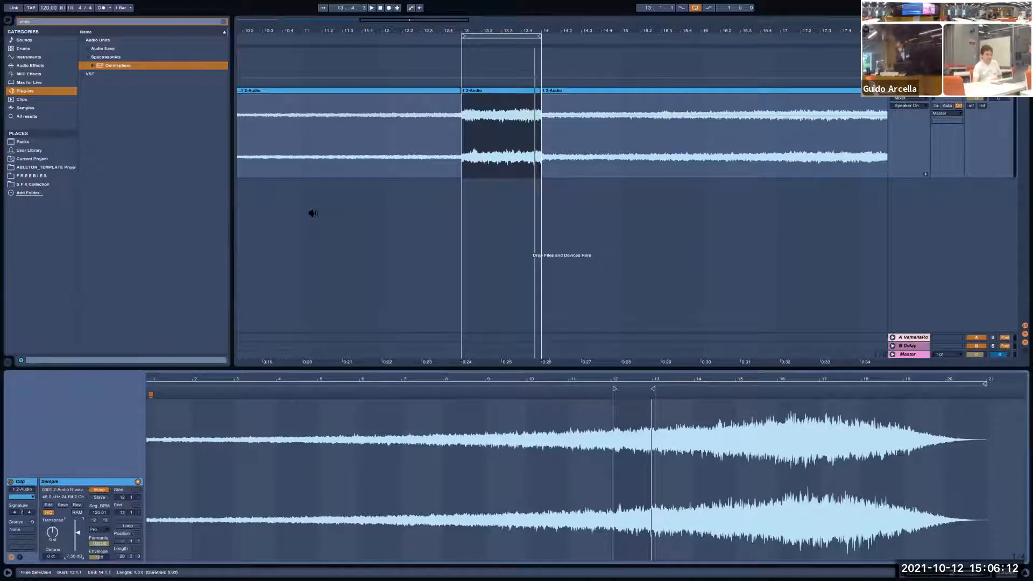
# Open the Omnisphere plug-in window to look at its patch browser, and close it
pyautogui.moveTo(394, 30); pyautogui.dragTo(371, 17)
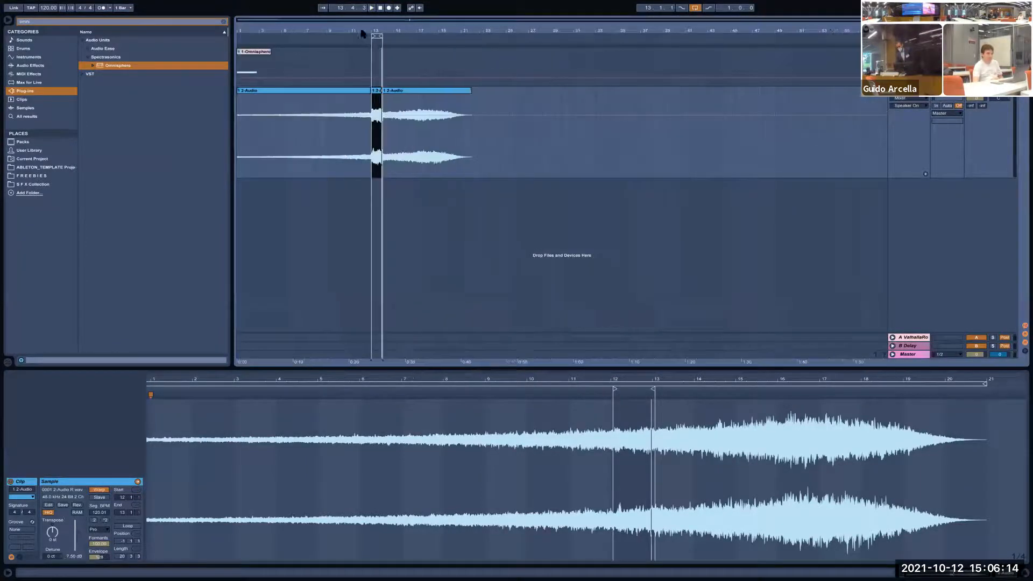
pyautogui.doubleClick(909, 52)
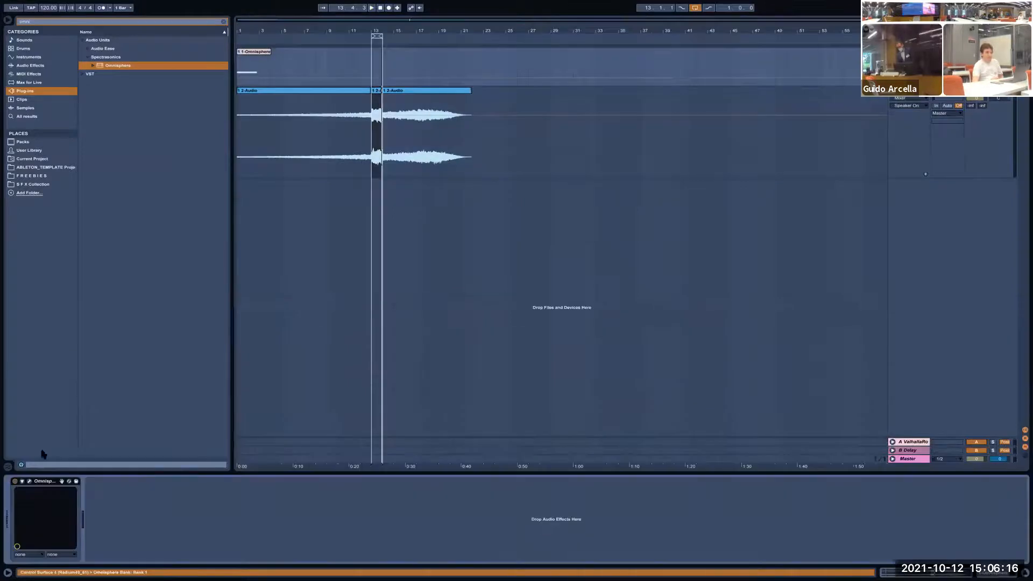
pyautogui.click(30, 482)
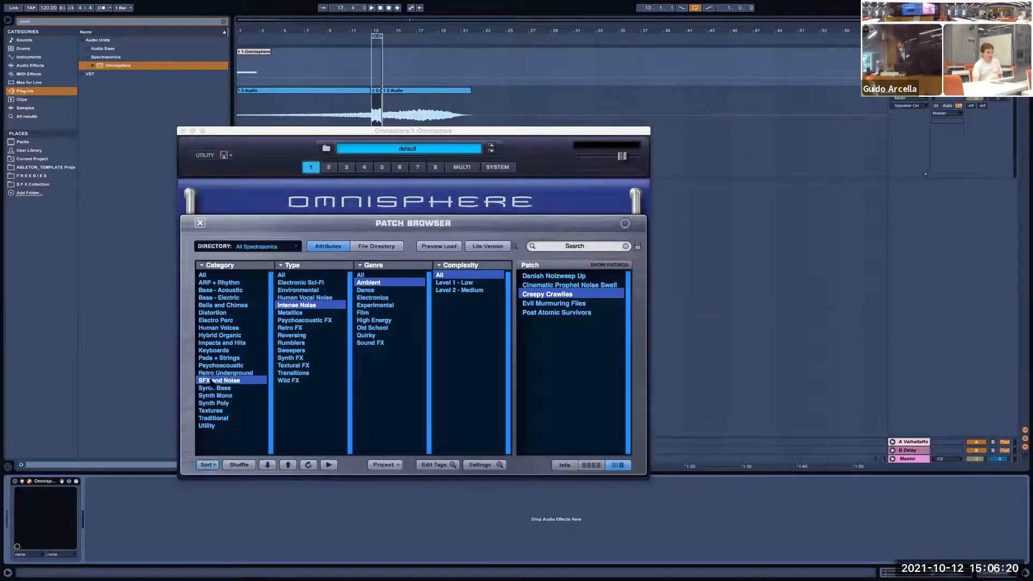
pyautogui.click(183, 131)
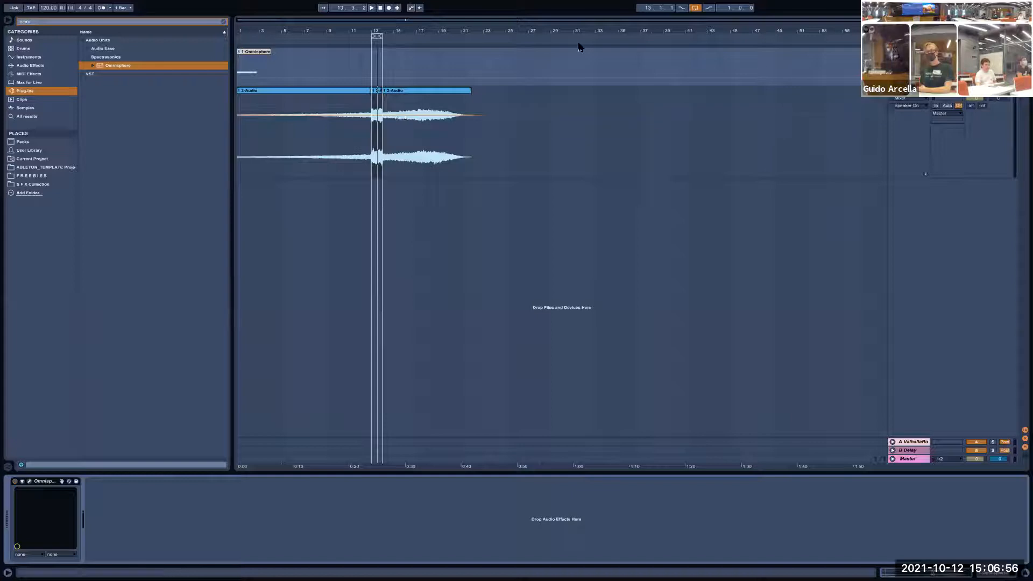
# Reopen the one-bar clip at bar 13 on the audio track, play its loop, and lower its gain below 0 dB
pyautogui.click(909, 90)
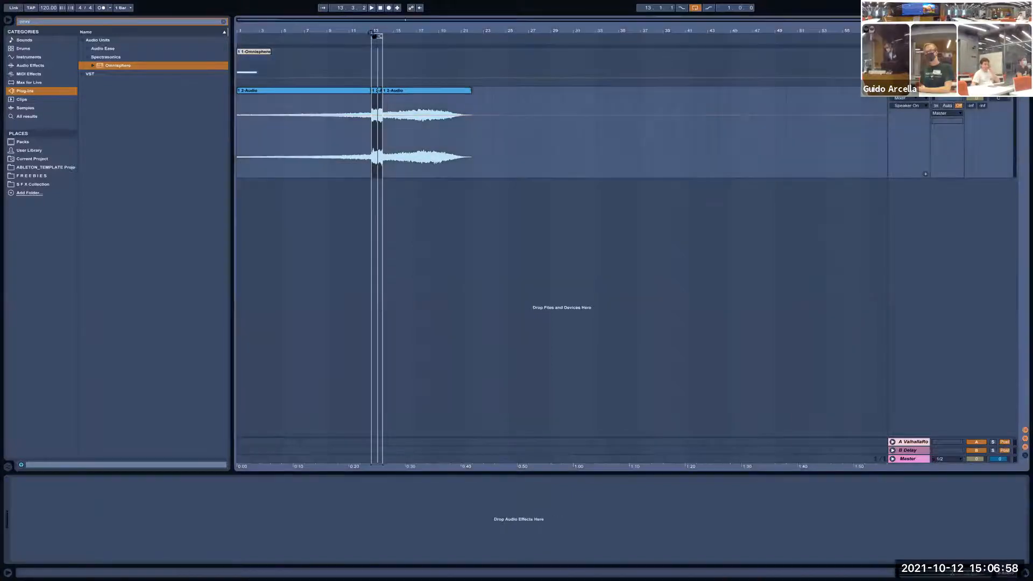
pyautogui.moveTo(375, 29); pyautogui.dragTo(374, 163)
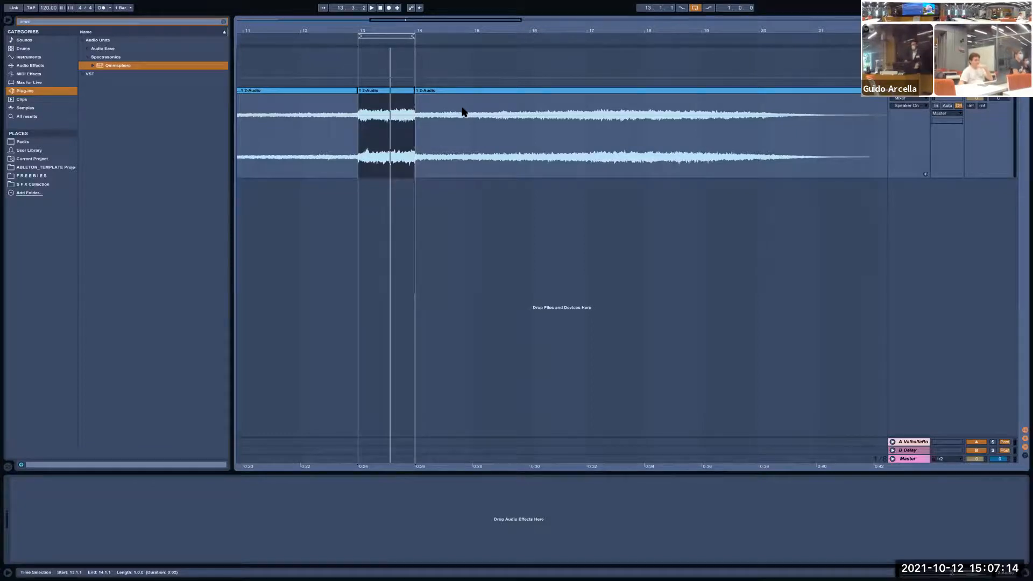
pyautogui.click(391, 91)
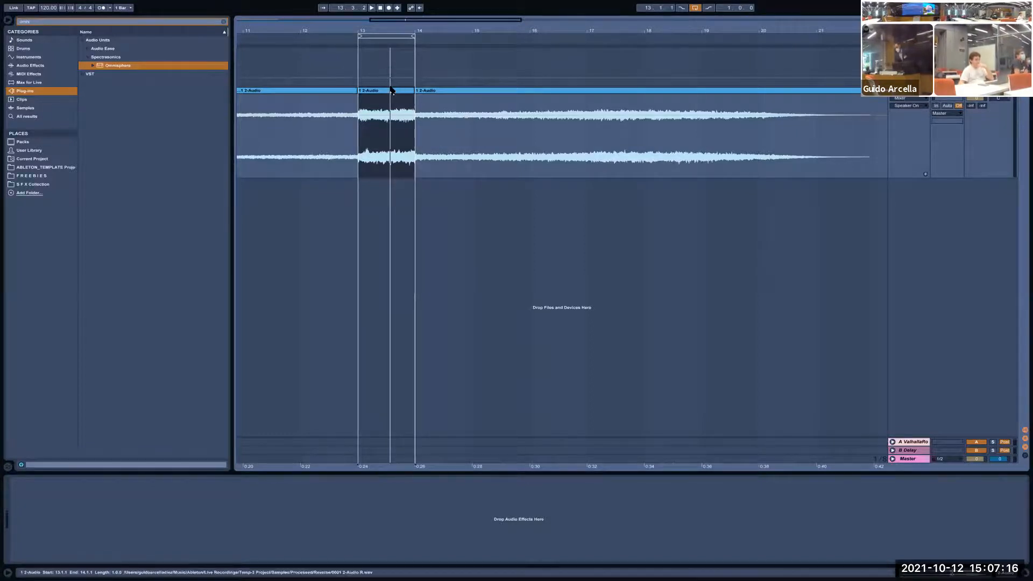
pyautogui.doubleClick(391, 91)
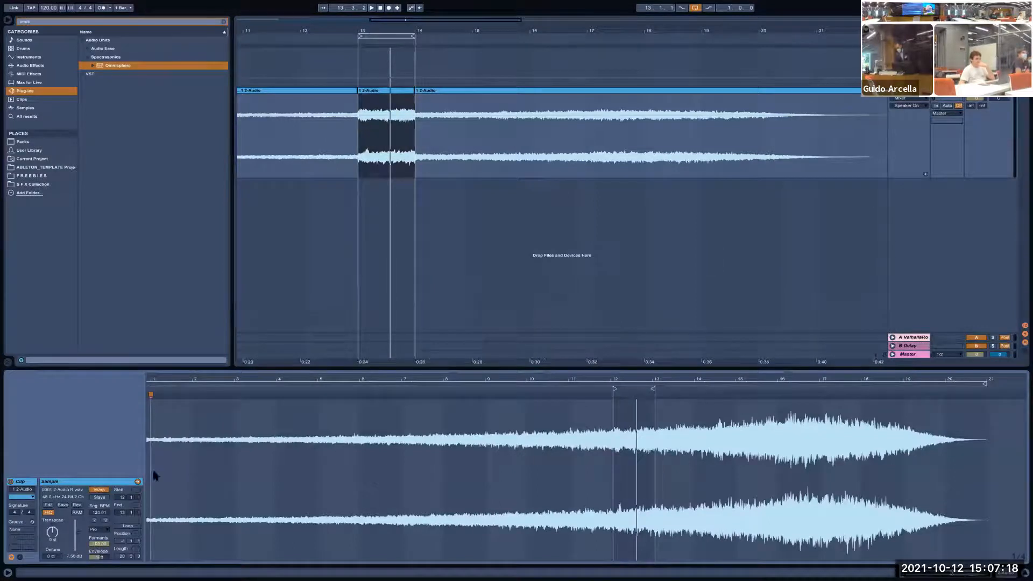
pyautogui.doubleClick(400, 89)
pyautogui.click(400, 90)
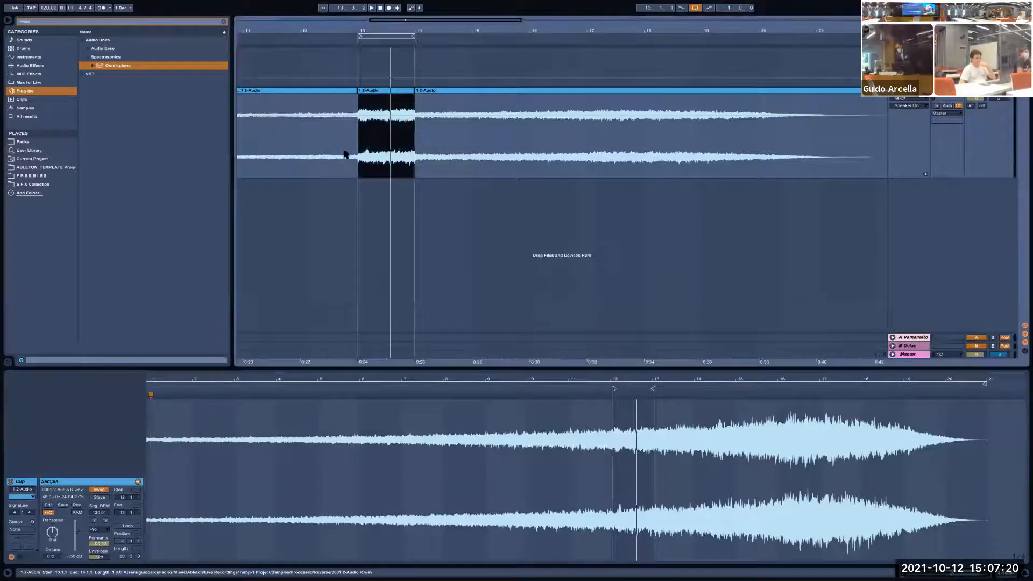
pyautogui.press('space')
pyautogui.moveTo(78, 532); pyautogui.dragTo(80, 545)
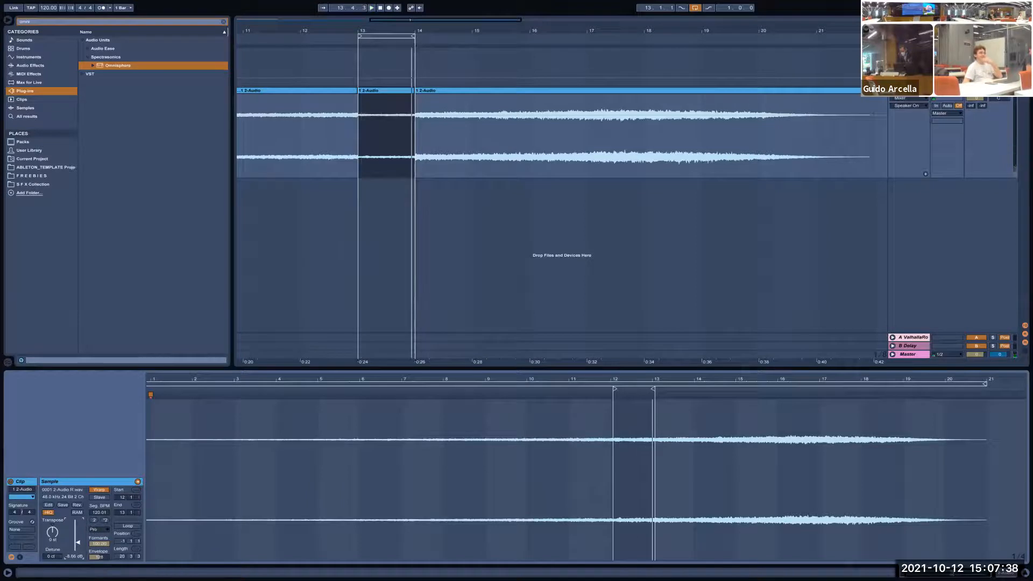
# Delete the audio track containing the split resampled clips
pyautogui.click(744, 92)
pyautogui.moveTo(535, 32); pyautogui.dragTo(405, 31)
pyautogui.click(378, 90)
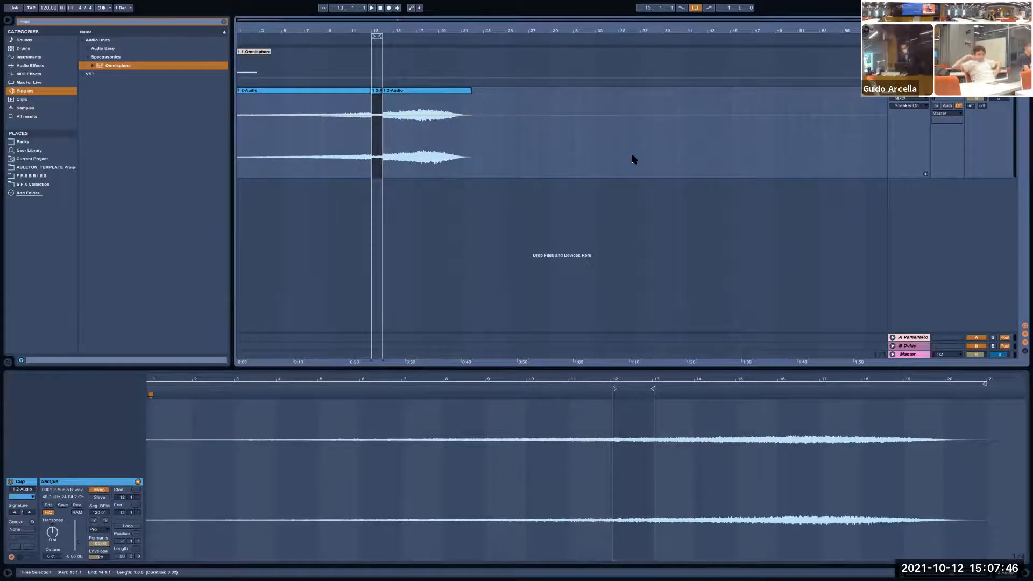
pyautogui.press('Delete')
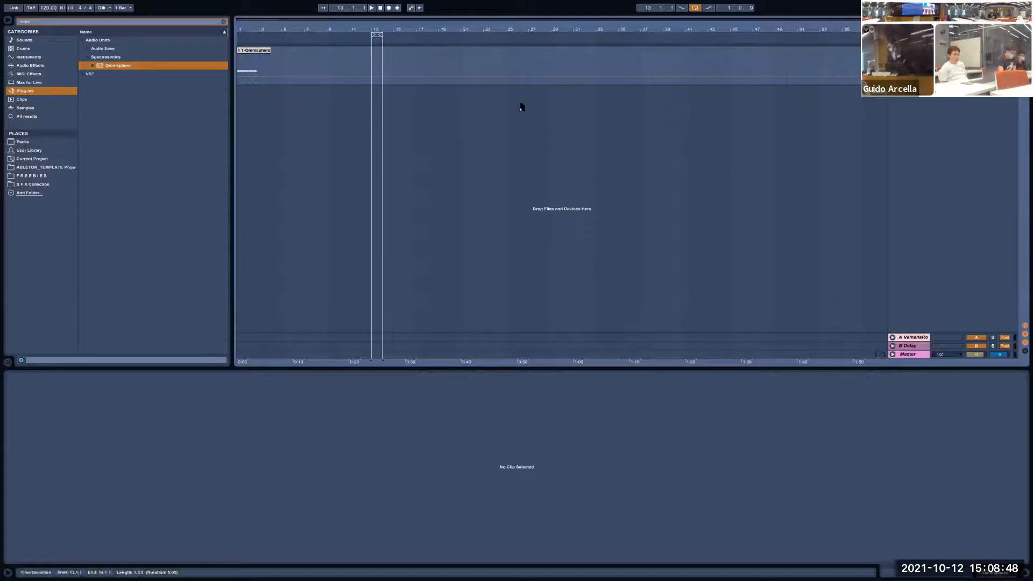
# Delete the Omnisphere MIDI clip and insert a new audio track
pyautogui.click(259, 50)
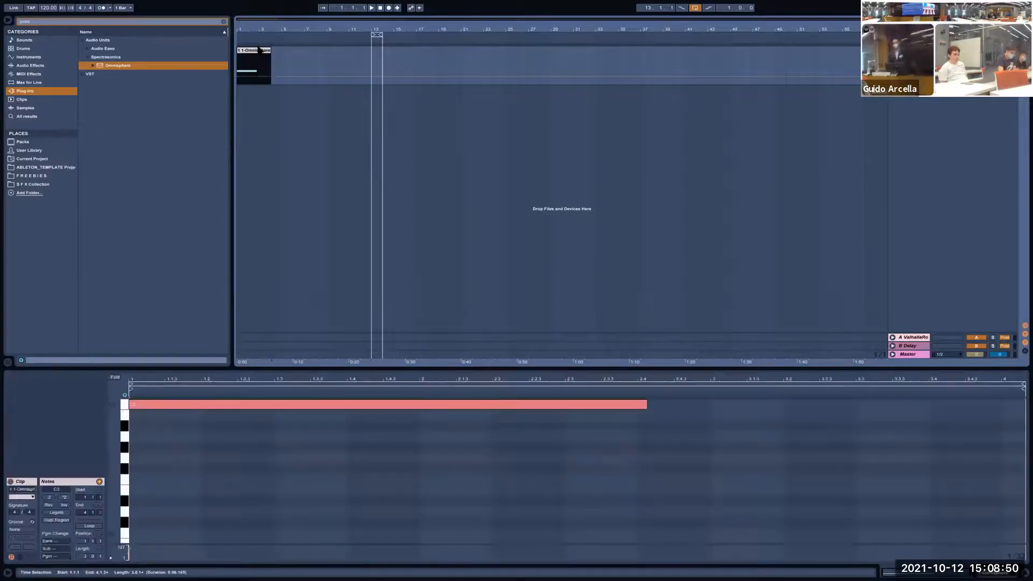
pyautogui.click(627, 152)
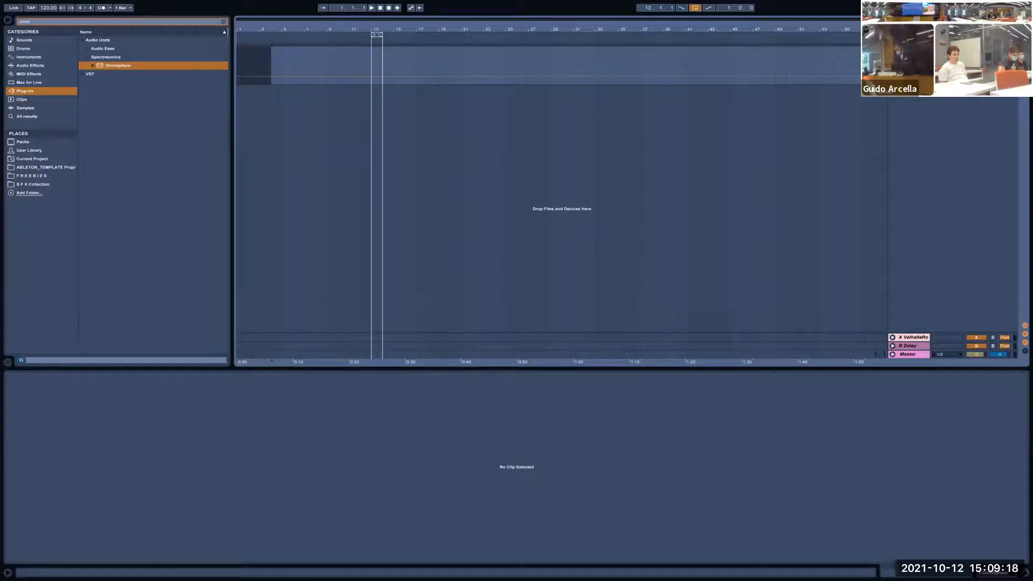
pyautogui.press('Return')
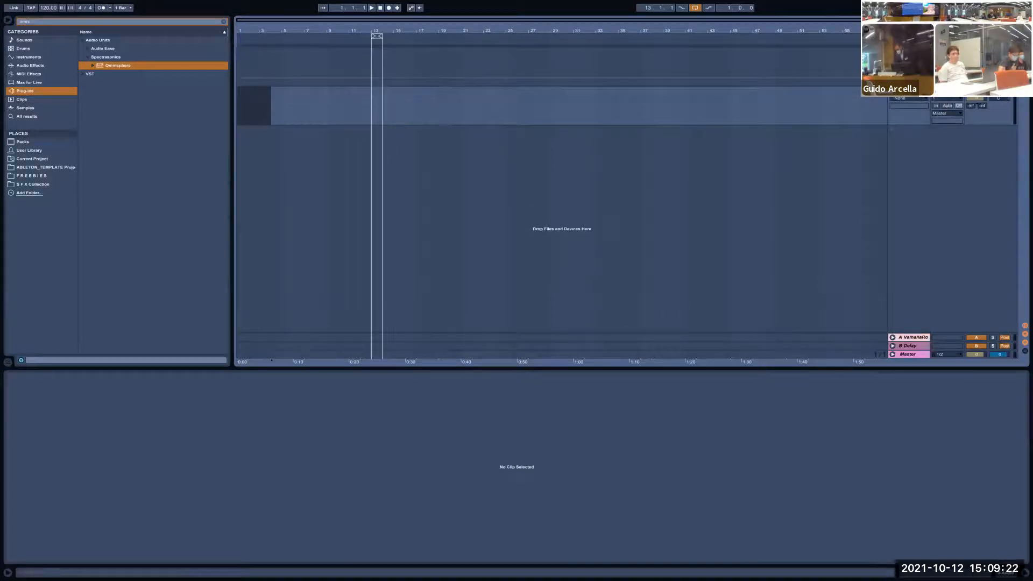
# In the audio preferences, set the input device to Built-in Microphone (2 In, 0 Out) and close the preferences
pyautogui.click(36, 5)
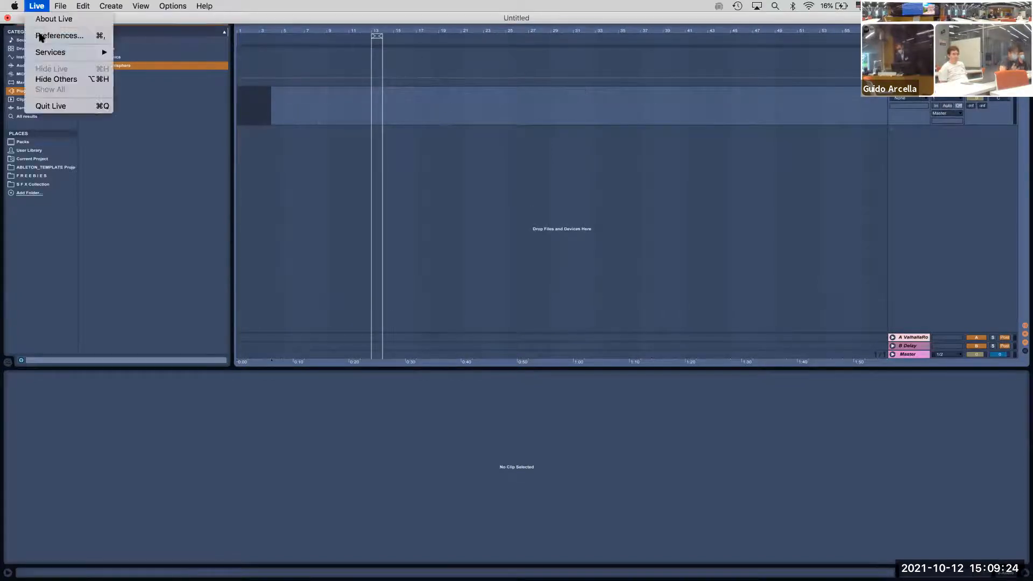
pyautogui.click(41, 36)
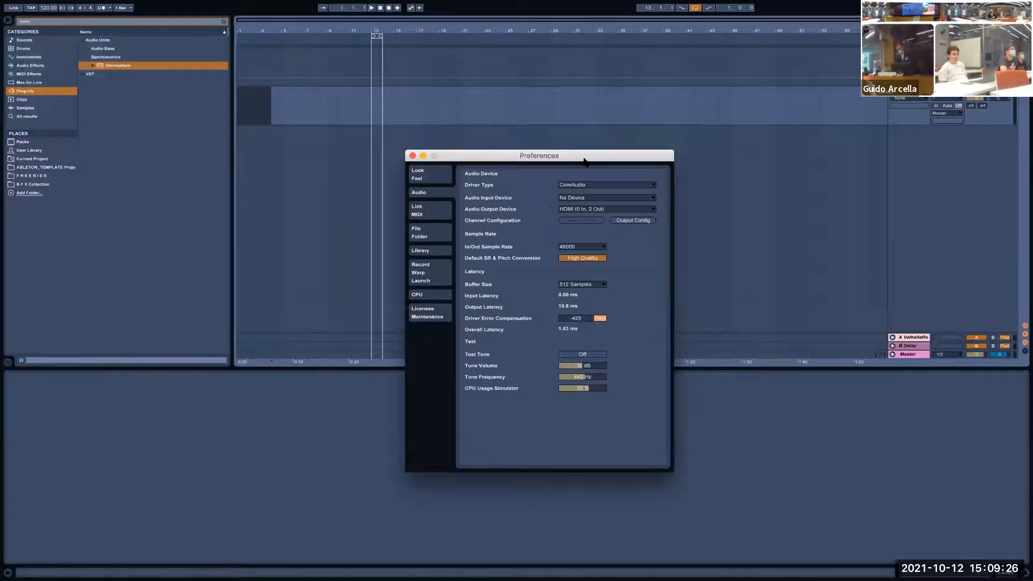
pyautogui.moveTo(583, 158); pyautogui.dragTo(444, 145)
pyautogui.click(428, 195)
pyautogui.click(430, 185)
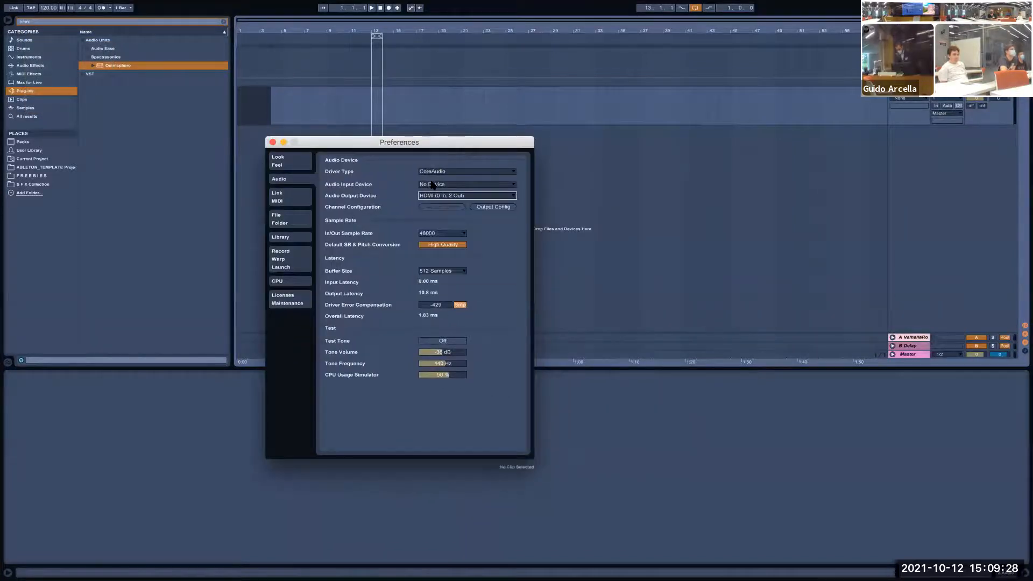
pyautogui.click(432, 184)
pyautogui.click(439, 210)
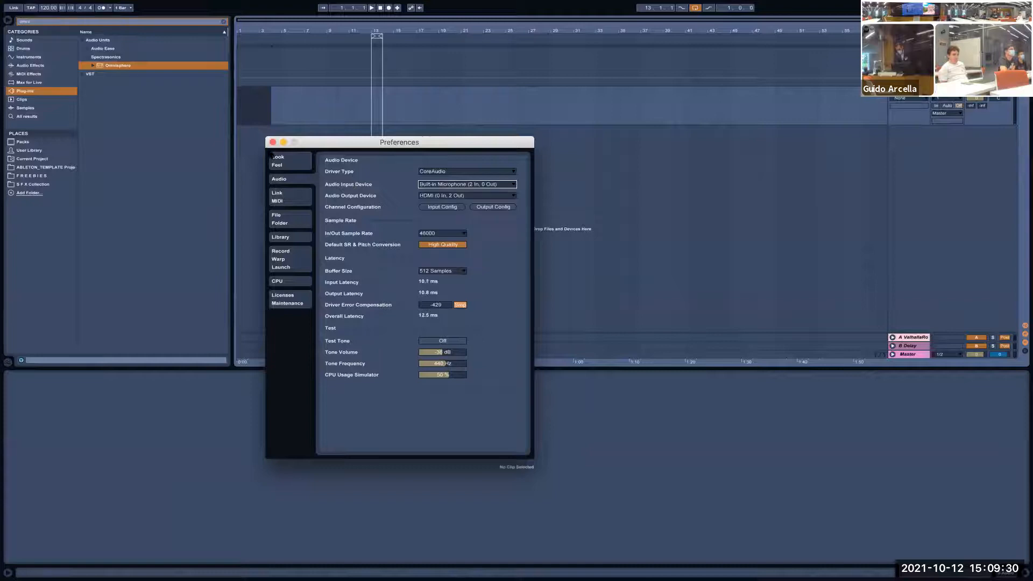
pyautogui.click(273, 142)
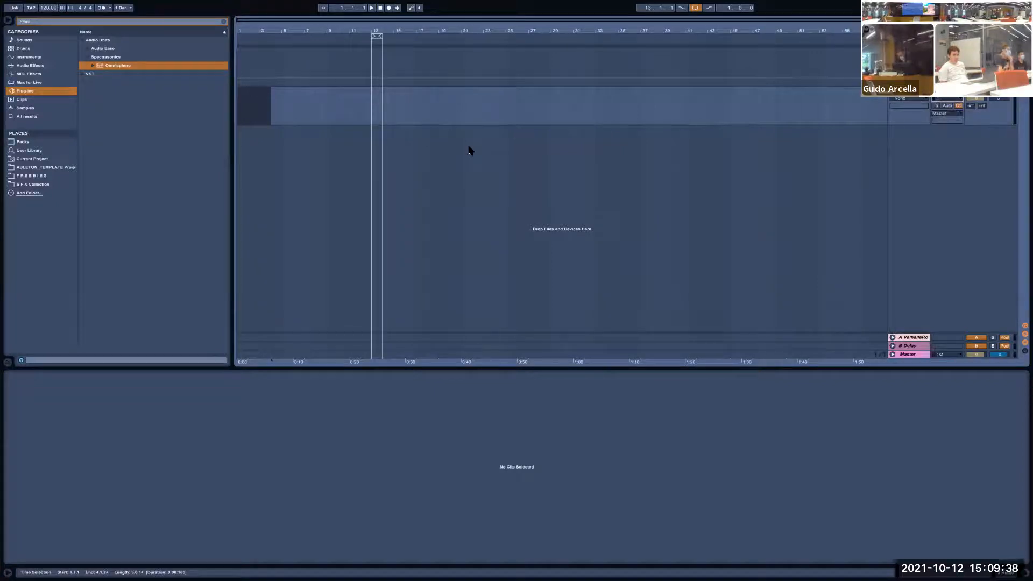
# Check the available audio input devices in the Audio preferences and close the preferences
pyautogui.click(39, 6)
pyautogui.click(51, 32)
pyautogui.moveTo(487, 155); pyautogui.dragTo(321, 121)
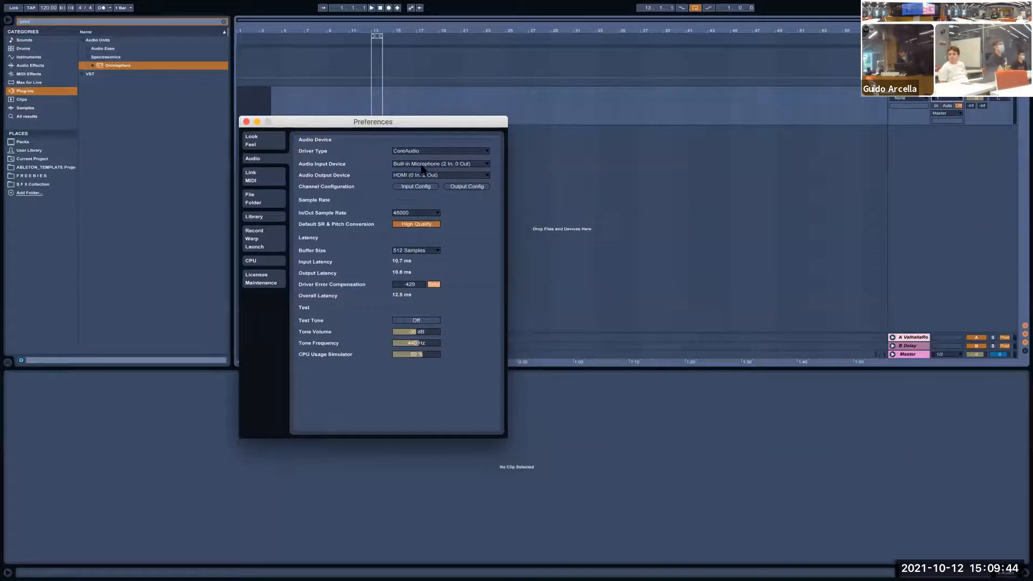
pyautogui.click(404, 164)
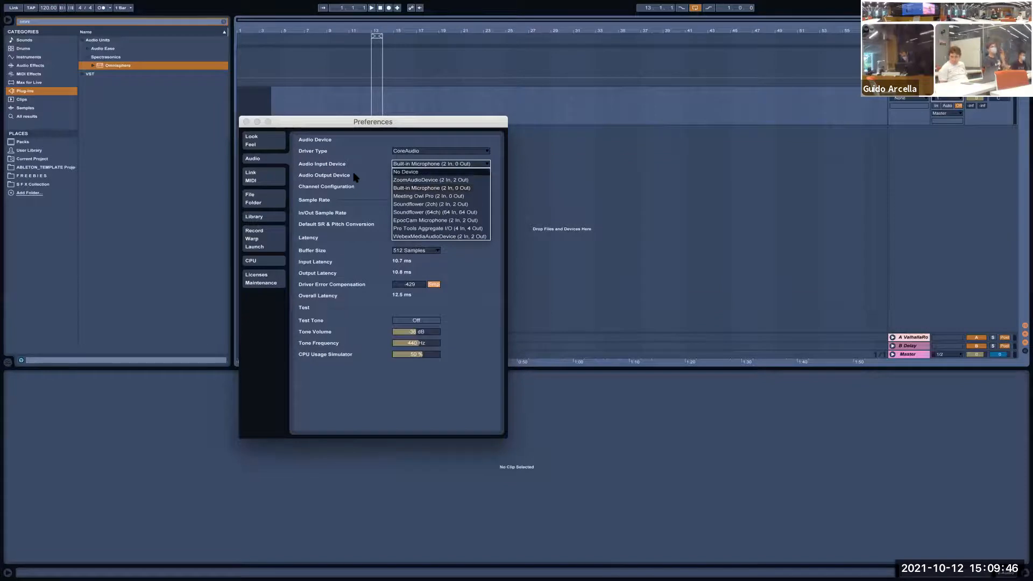
pyautogui.click(354, 174)
pyautogui.click(247, 121)
# Record a short test take on the audio track and delete the recorded clip
pyautogui.click(388, 8)
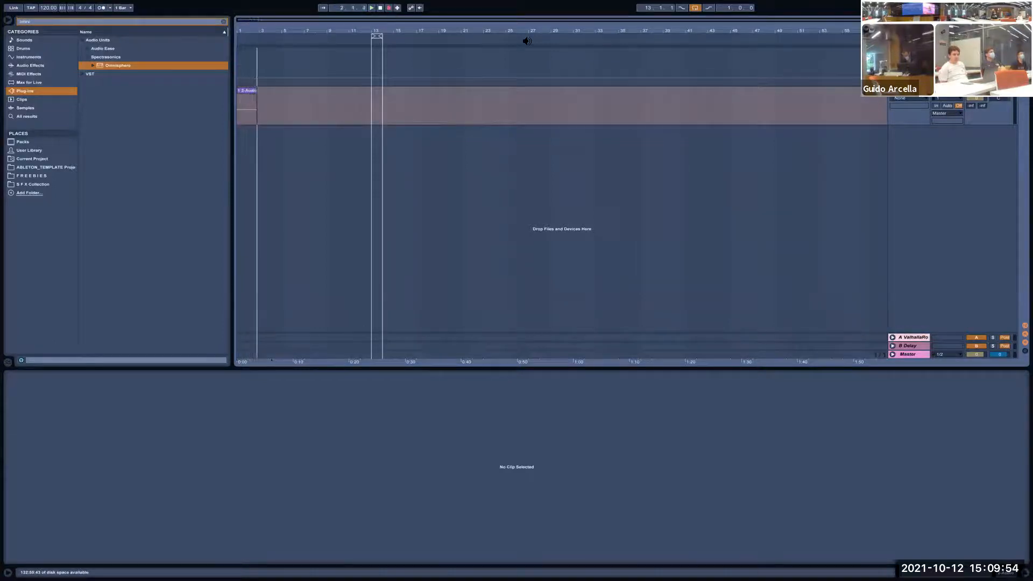
pyautogui.press('space')
pyautogui.click(246, 91)
pyautogui.press('Delete')
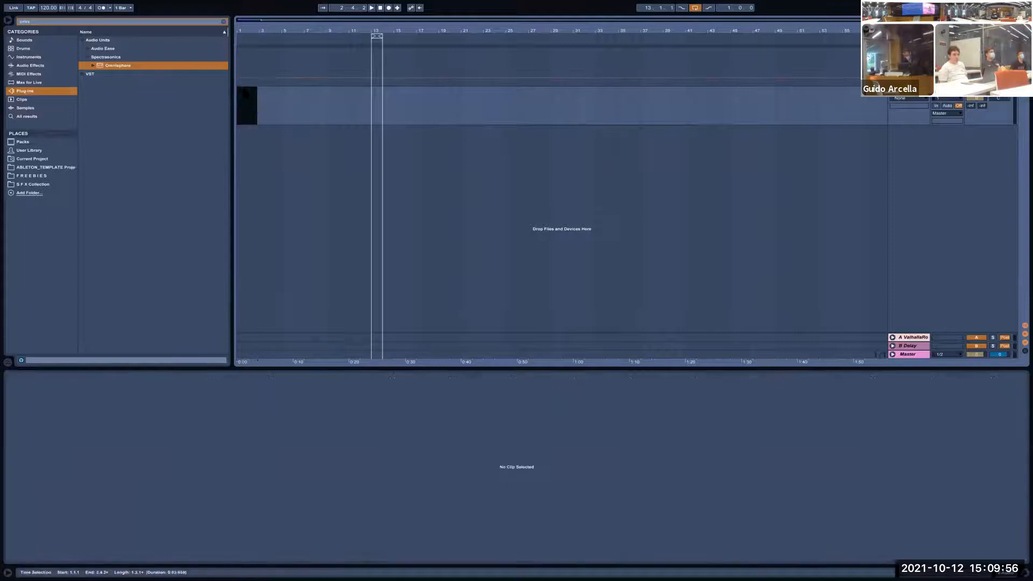
# Review the driver type and audio input device options in the Audio preferences, keeping the current settings
pyautogui.click(37, 5)
pyautogui.click(52, 35)
pyautogui.moveTo(563, 151); pyautogui.dragTo(347, 149)
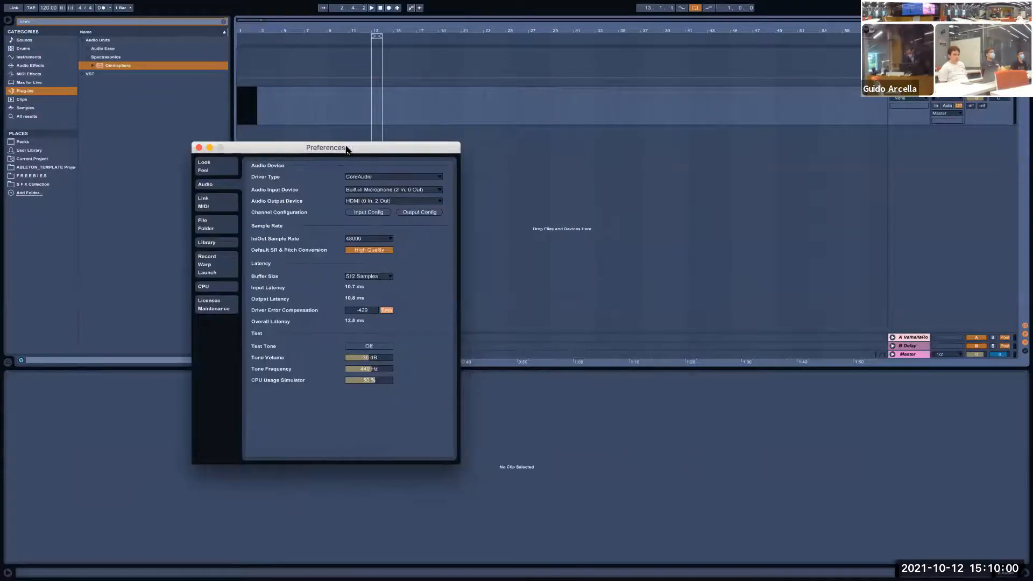
pyautogui.click(366, 189)
pyautogui.click(359, 177)
pyautogui.click(361, 177)
pyautogui.click(351, 189)
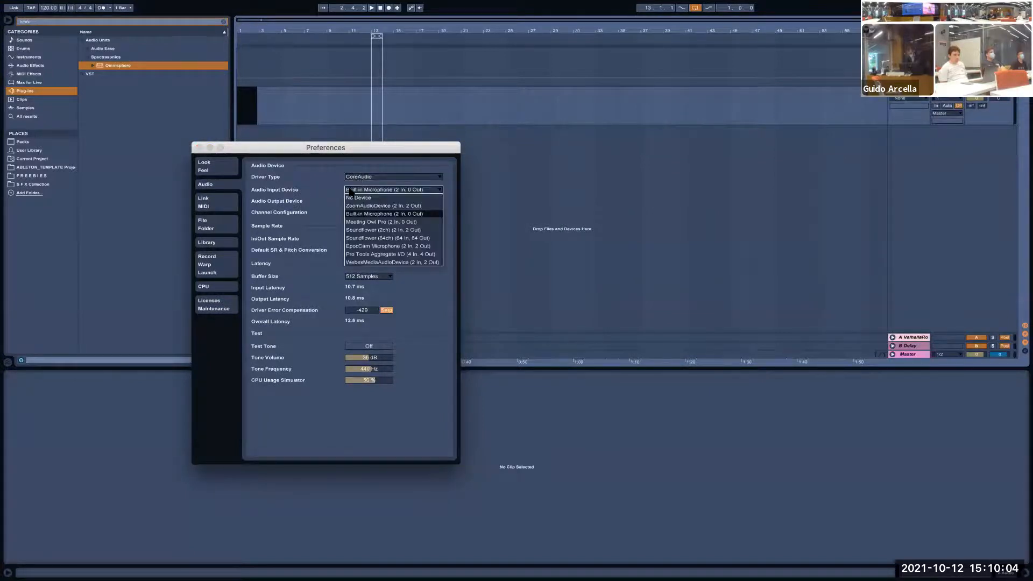
pyautogui.click(199, 147)
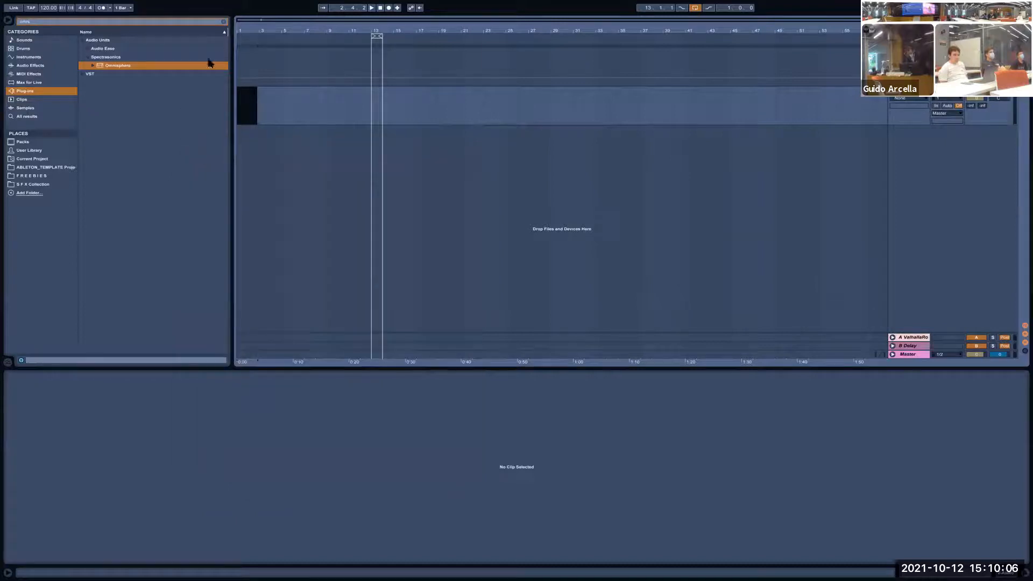
# Clear the plug-in browser search and open the LIBRARIES drive from the desktop in Finder
pyautogui.click(221, 22)
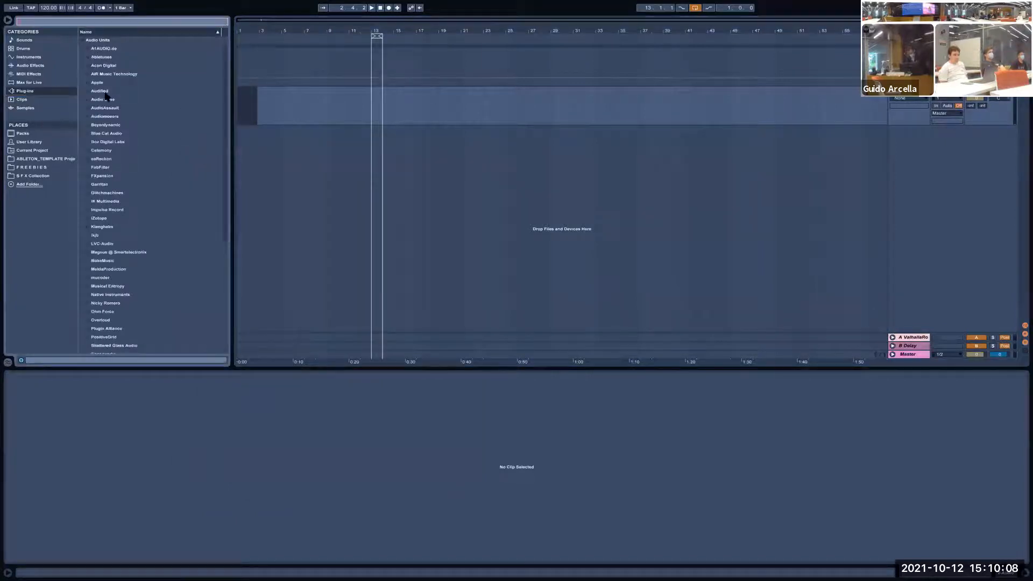
pyautogui.click(30, 19)
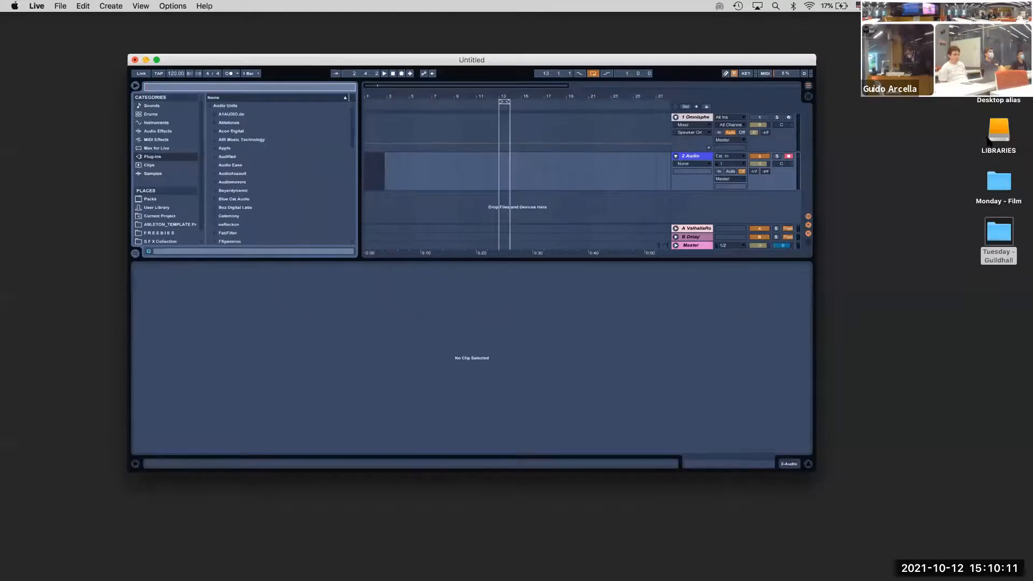
pyautogui.click(988, 141)
pyautogui.doubleClick(989, 140)
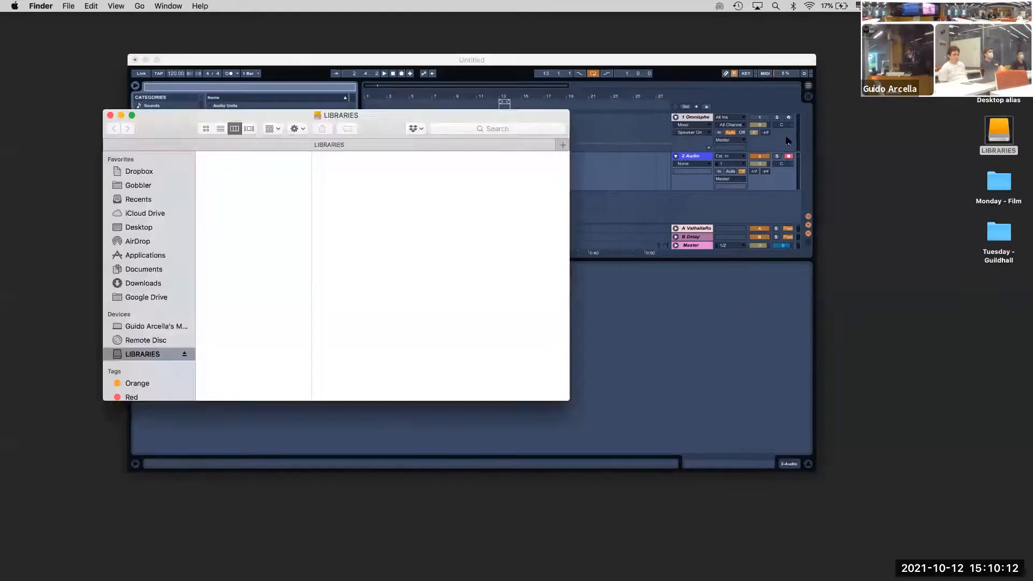
# Browse the LIBRARIES drive to the Hollywood Edge folder in S F X Collection, widening the window to read the folder names
pyautogui.click(233, 199)
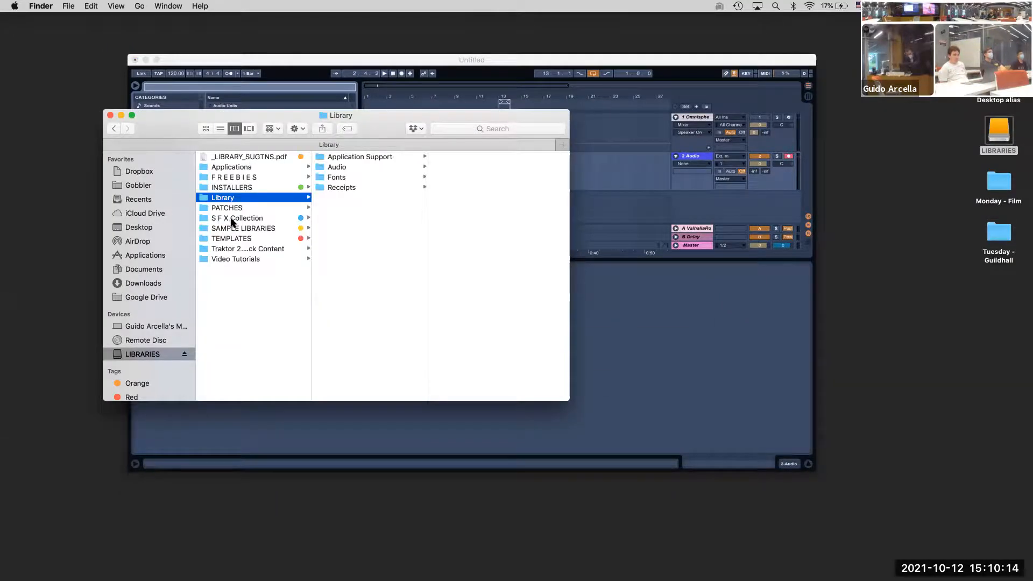
pyautogui.click(232, 228)
pyautogui.scroll(-15, 349, 336)
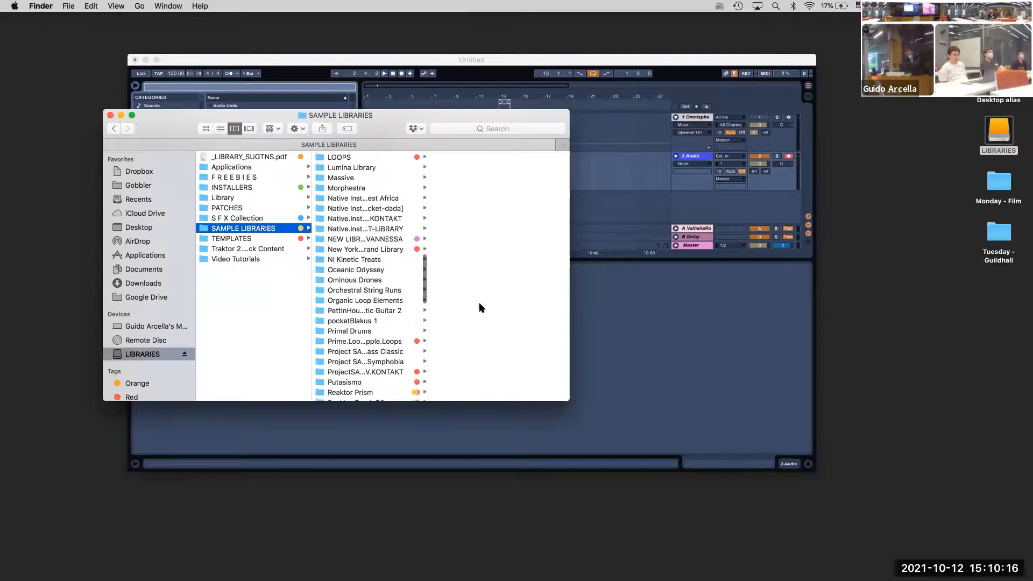
pyautogui.scroll(10, 388, 293)
pyautogui.click(247, 218)
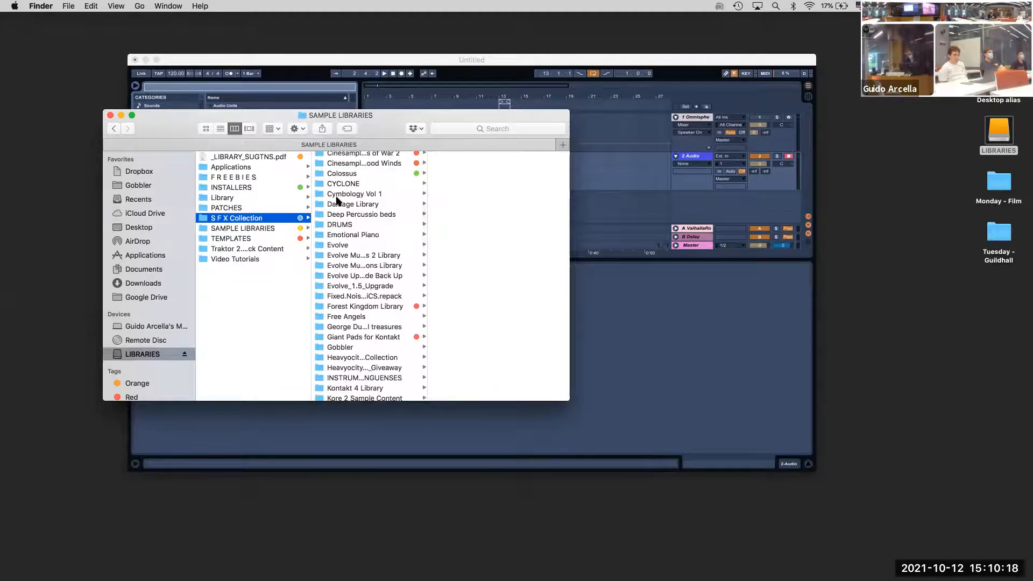
pyautogui.click(384, 208)
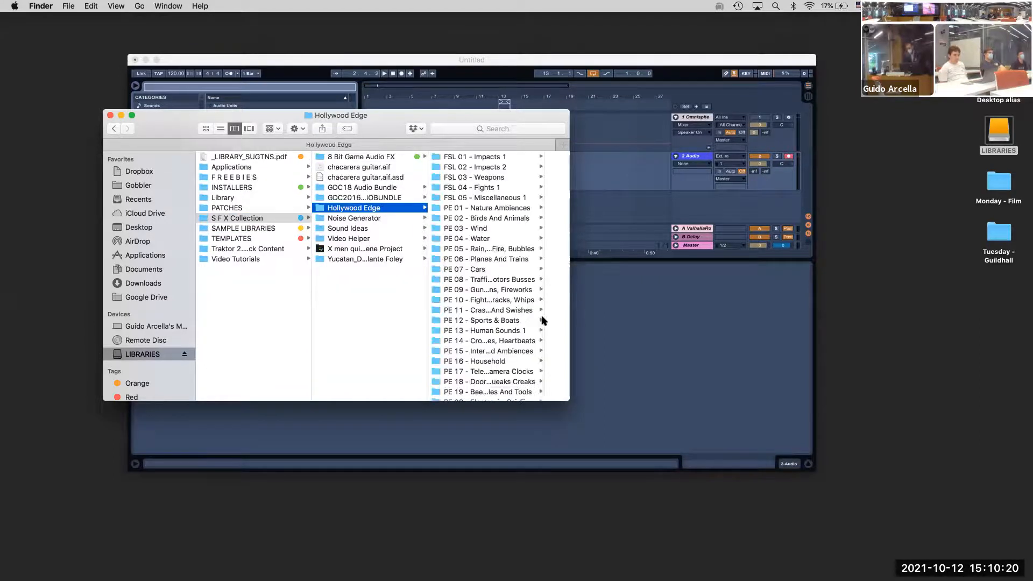
pyautogui.moveTo(544, 308); pyautogui.dragTo(670, 303)
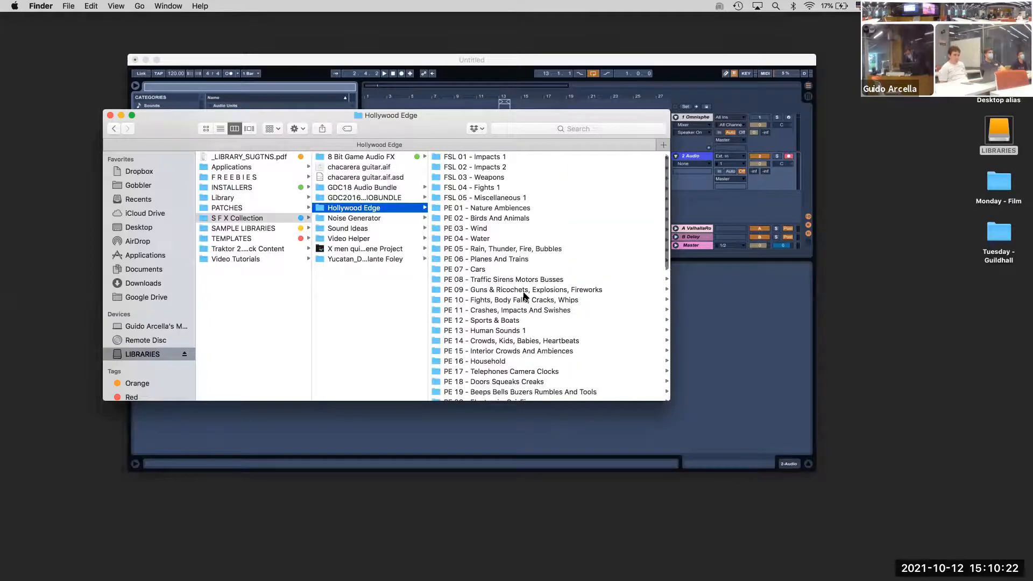
# Find the kids' laughter sounds in the PE 14 - Crowds, Kids, Babies, Heartbeats folder and select 35 Two Young Kids Giggle..wav
pyautogui.scroll(-3, 526, 298)
pyautogui.click(498, 265)
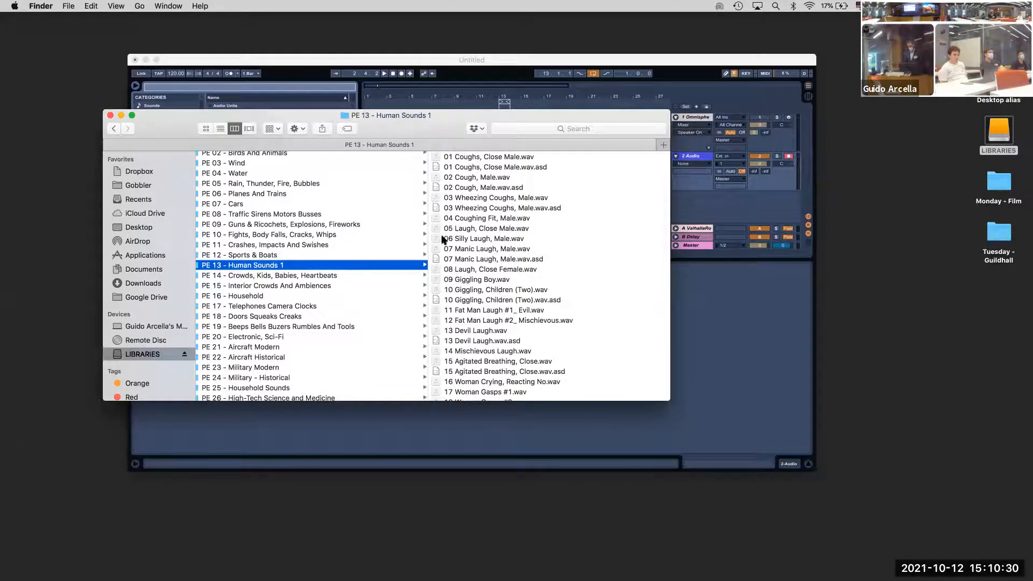
pyautogui.click(335, 277)
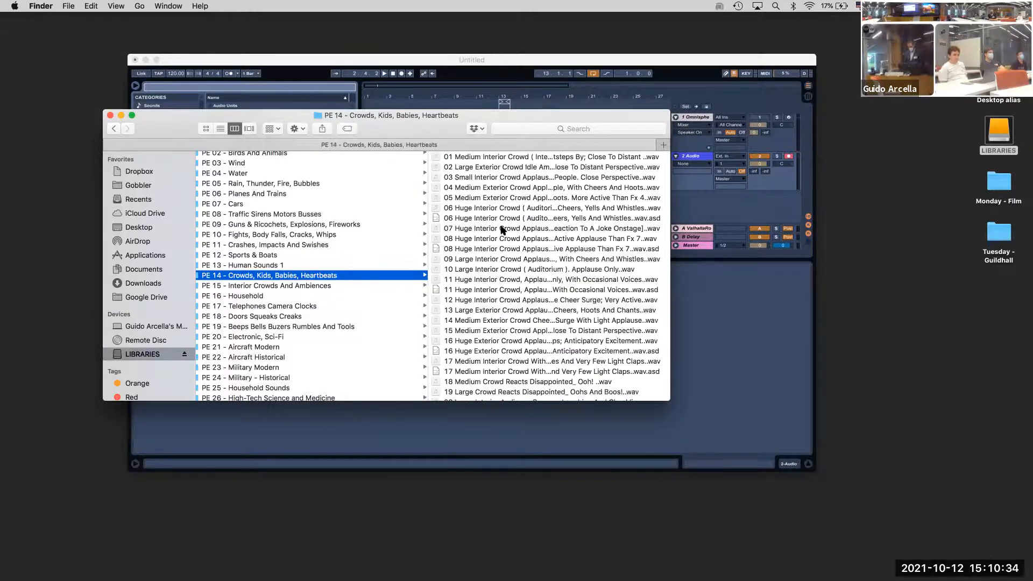
pyautogui.scroll(-5, 476, 385)
pyautogui.scroll(-5, 484, 296)
pyautogui.click(511, 289)
pyautogui.click(494, 279)
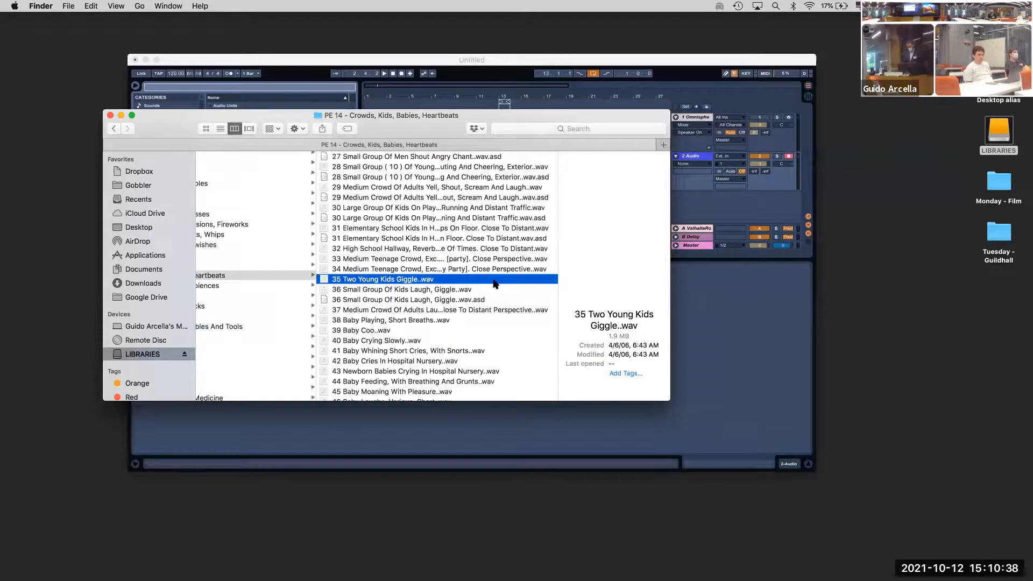
# Preview 35 Two Young Kids Giggle..wav and raise the system volume to maximum
pyautogui.press('space')
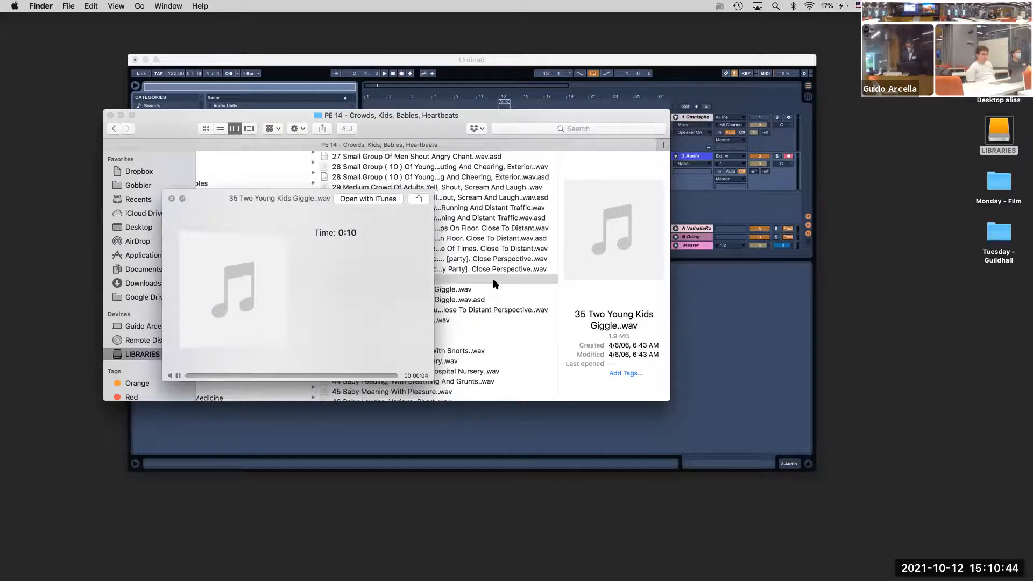
pyautogui.press('space')
pyautogui.press('XF86AudioRaiseVolume')
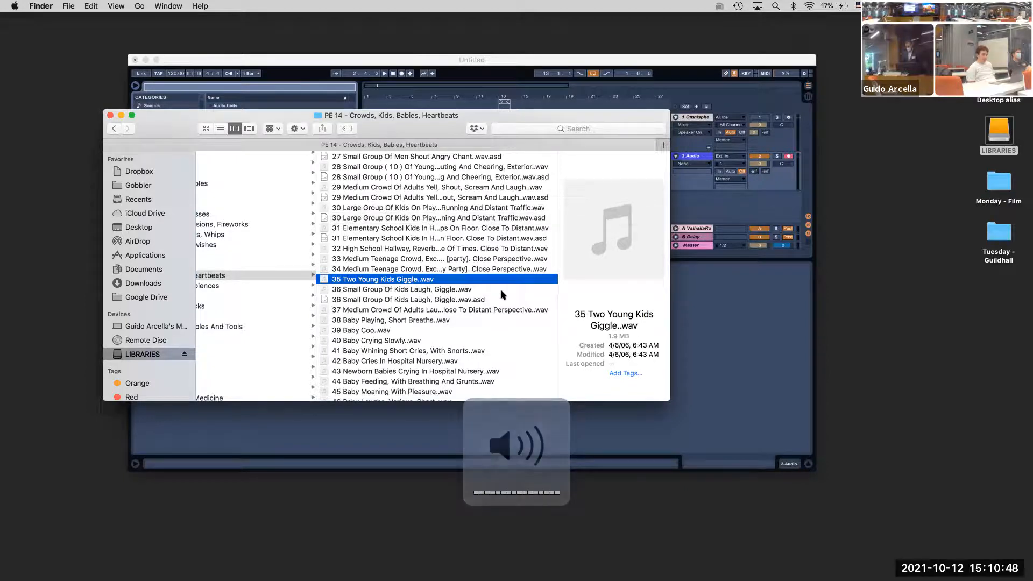
# Select KidsPlaying.wav in the same folder and preview it twice
pyautogui.press('k')
pyautogui.press('space')
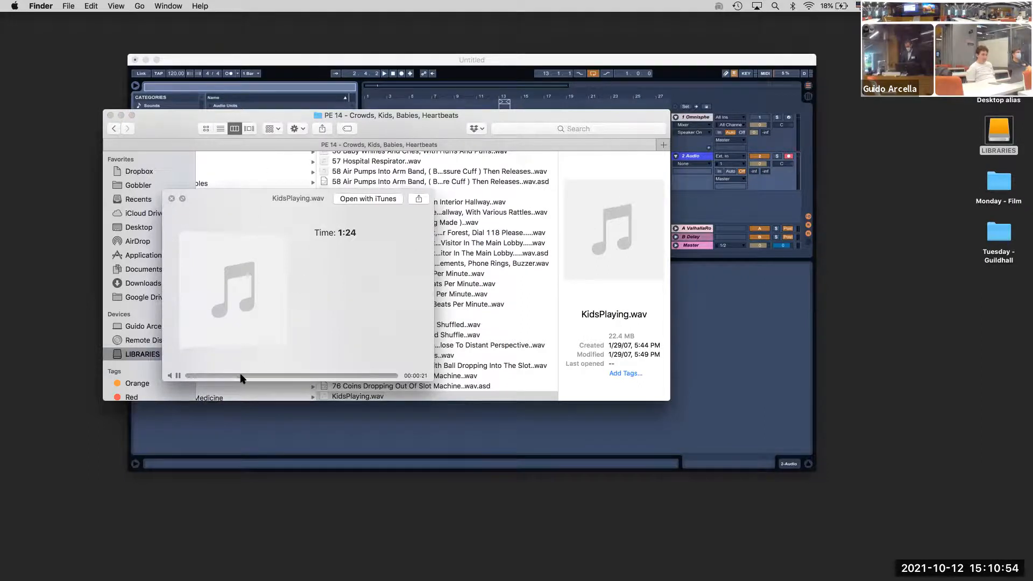
pyautogui.press('space')
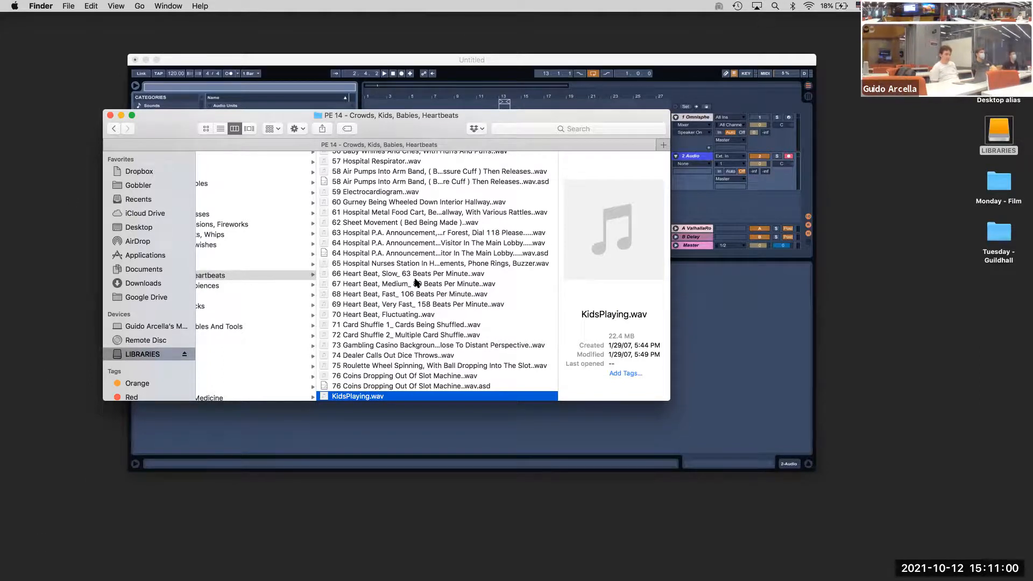
pyautogui.press('space')
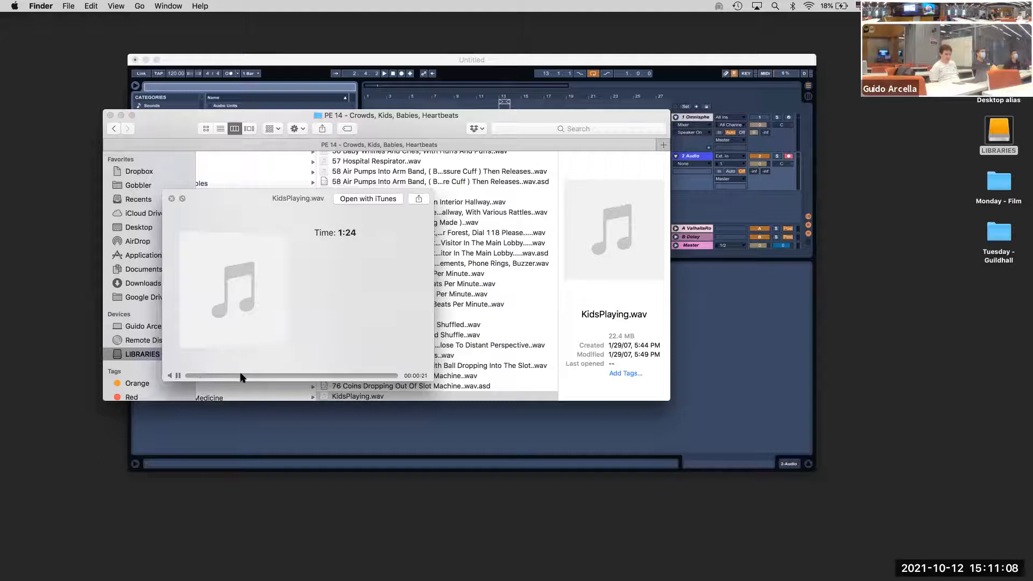
pyautogui.press('space')
# Move the Finder window aside, switch back to Ableton Live and delete the Omnisphere track
pyautogui.moveTo(151, 115); pyautogui.dragTo(436, 338)
pyautogui.click(701, 312)
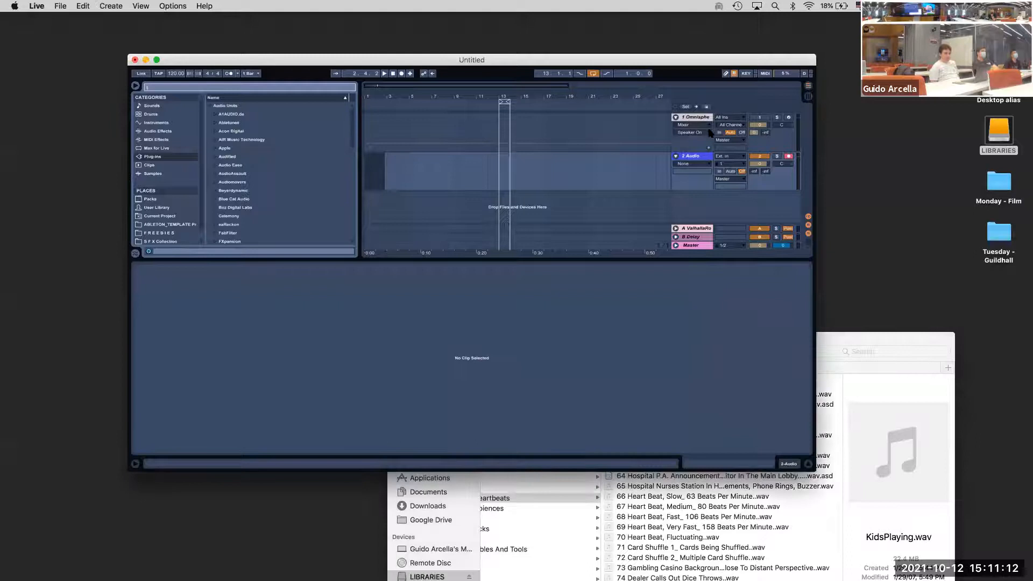
pyautogui.click(788, 117)
pyautogui.click(756, 118)
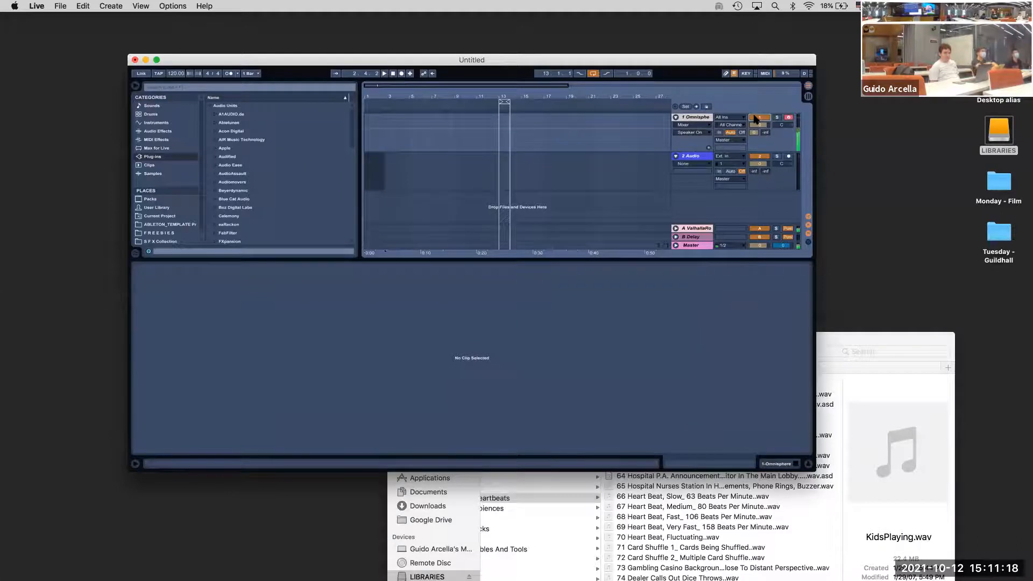
pyautogui.click(694, 117)
pyautogui.press('Delete')
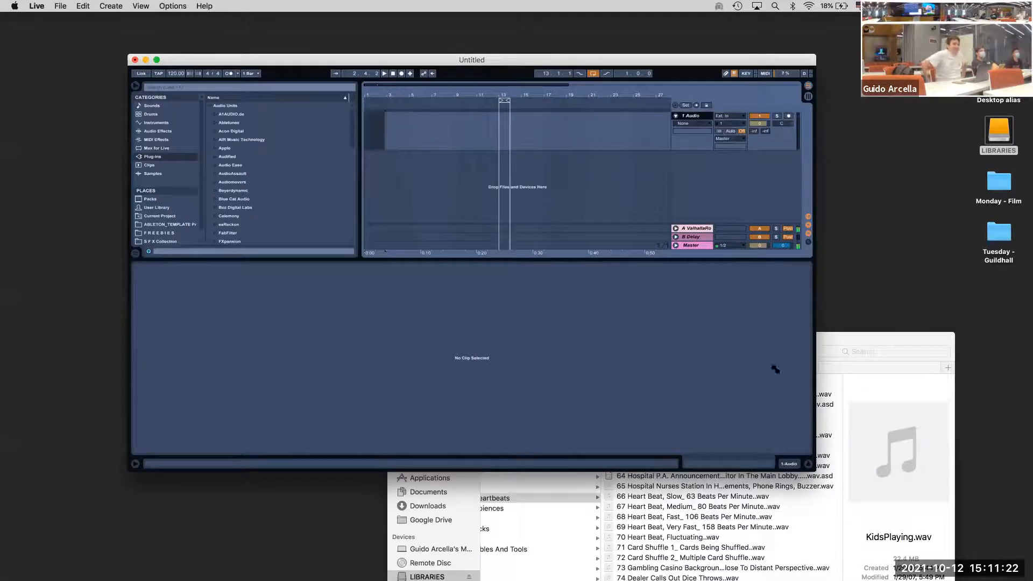
# Import the sample 71 Card Shuffle 1_ Cards Being Shuffled..wav from Finder onto the audio track at bar 9
pyautogui.click(837, 337)
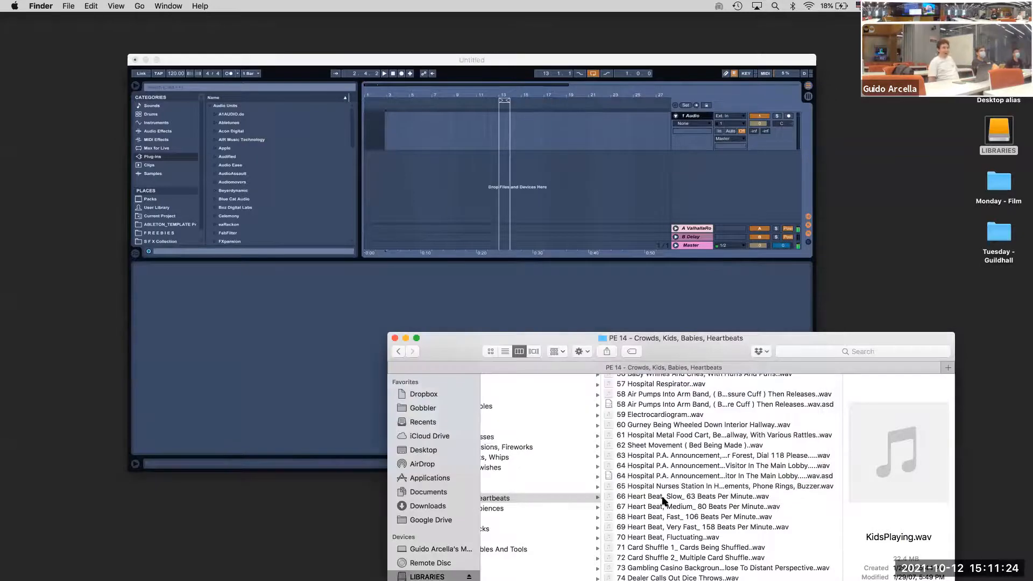
pyautogui.scroll(-2, 660, 512)
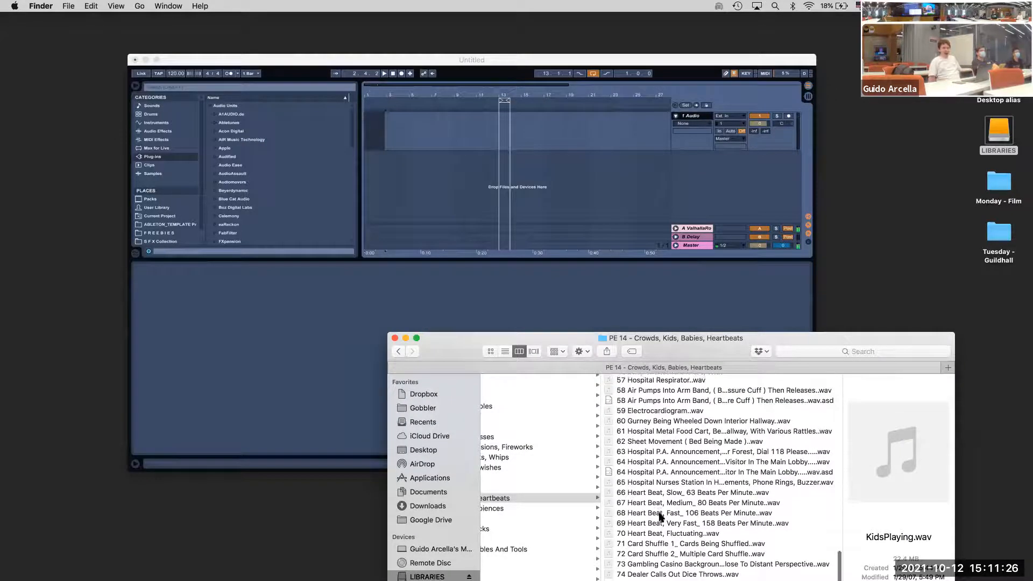
pyautogui.moveTo(643, 545); pyautogui.dragTo(454, 138)
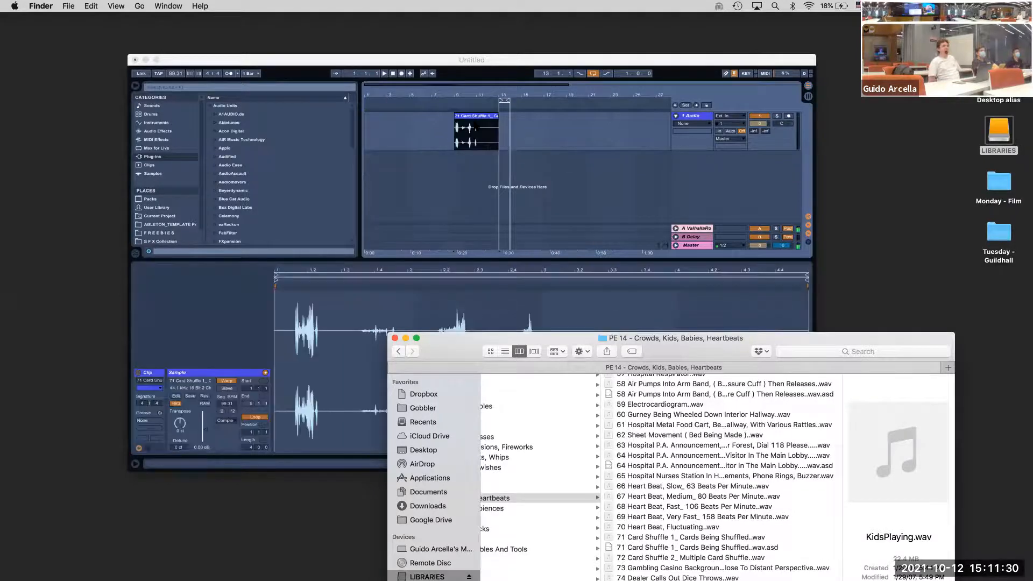
# Set the arrangement loop to the card shuffle clip and play it back
pyautogui.click(469, 116)
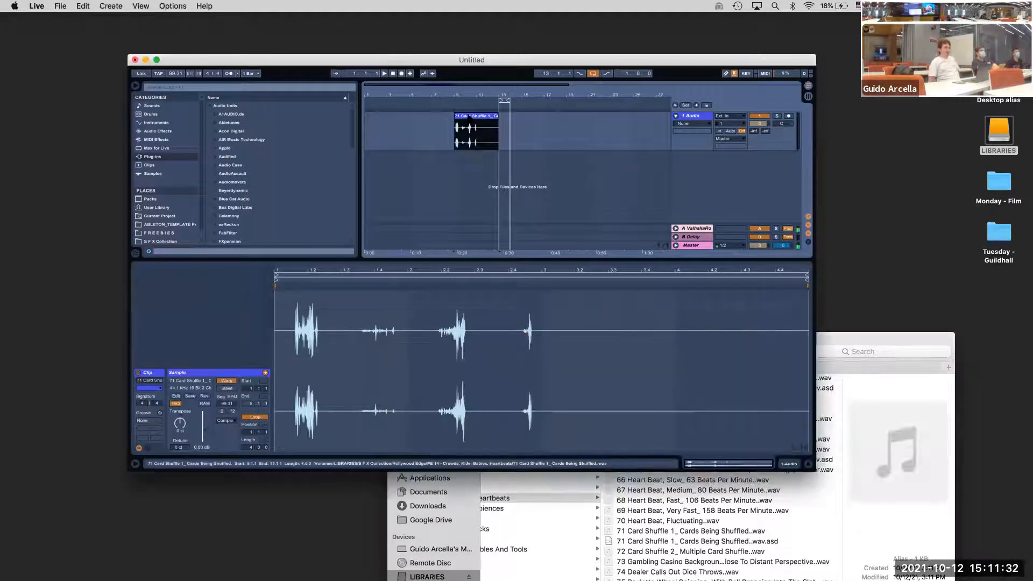
pyautogui.press('super+l')
pyautogui.press('space')
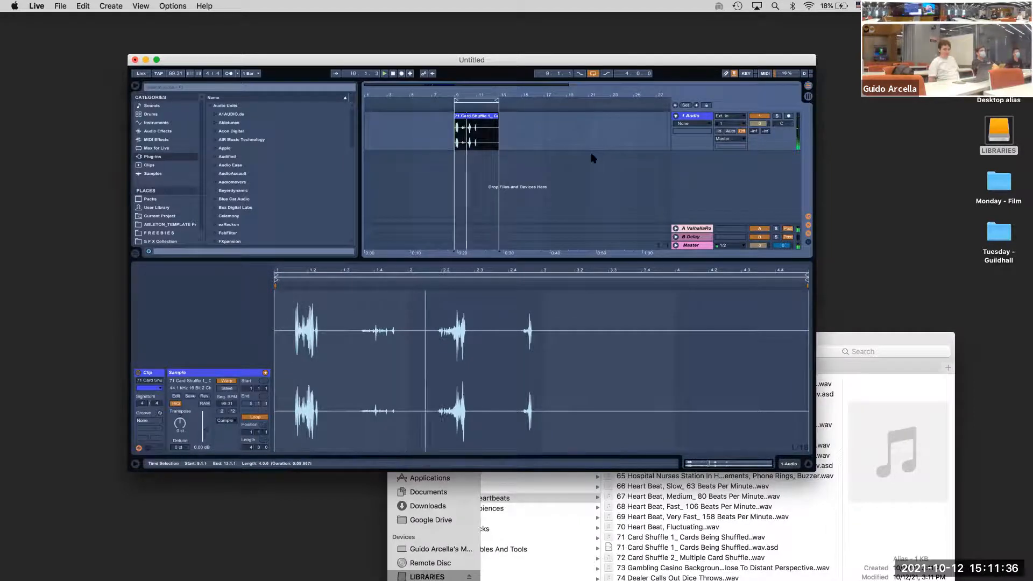
# Enlarge the arrangement in full screen, make the card shuffle clip's track taller and play the loop
pyautogui.click(155, 60)
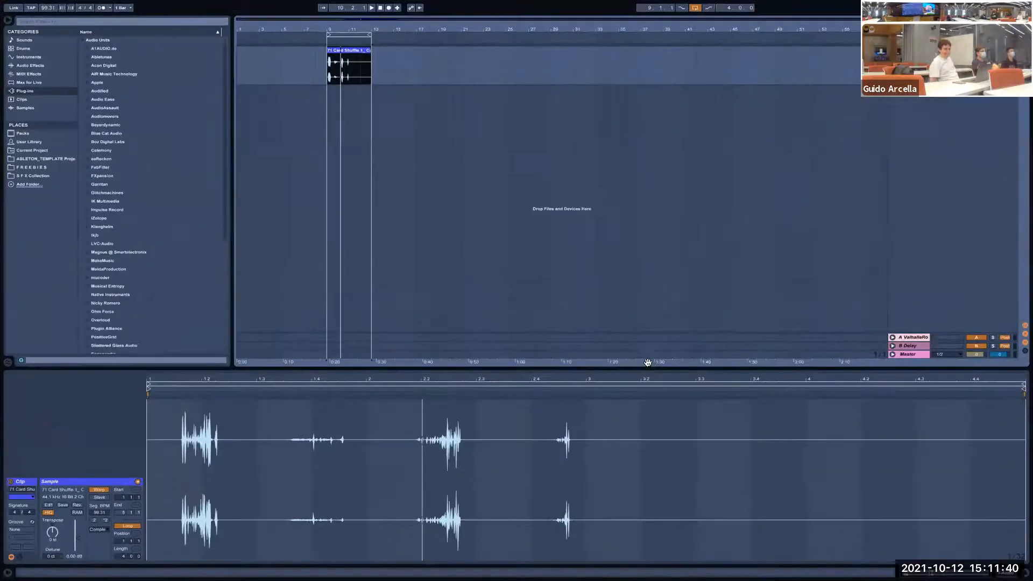
pyautogui.moveTo(648, 362); pyautogui.dragTo(643, 501)
pyautogui.moveTo(367, 27); pyautogui.dragTo(514, 26)
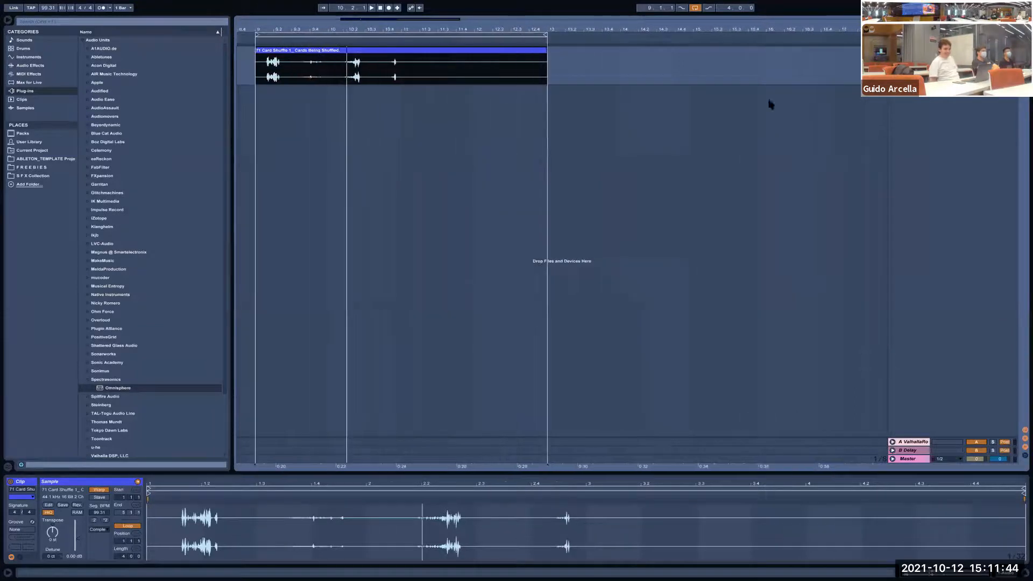
pyautogui.moveTo(933, 85); pyautogui.dragTo(933, 239)
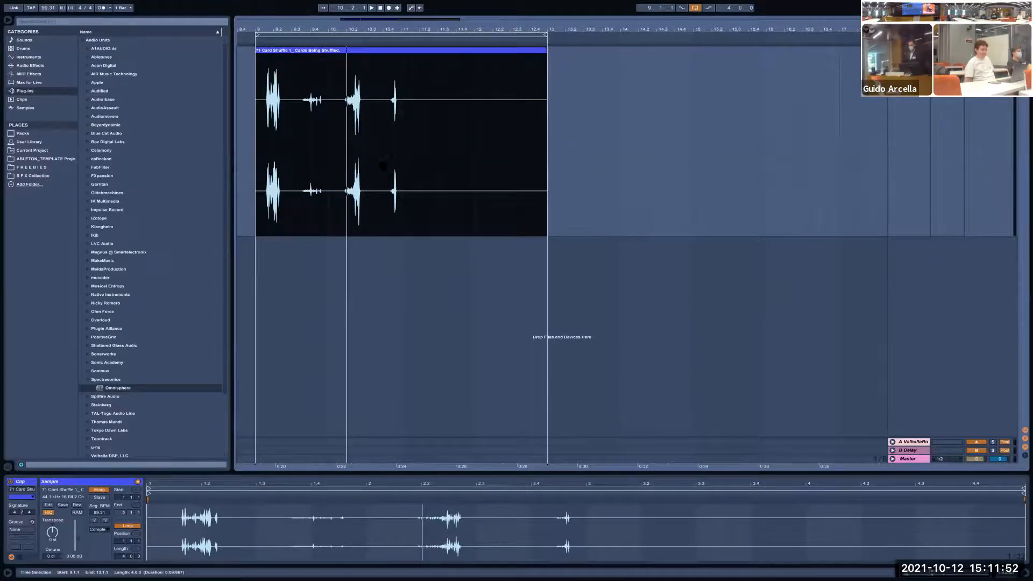
pyautogui.press('space')
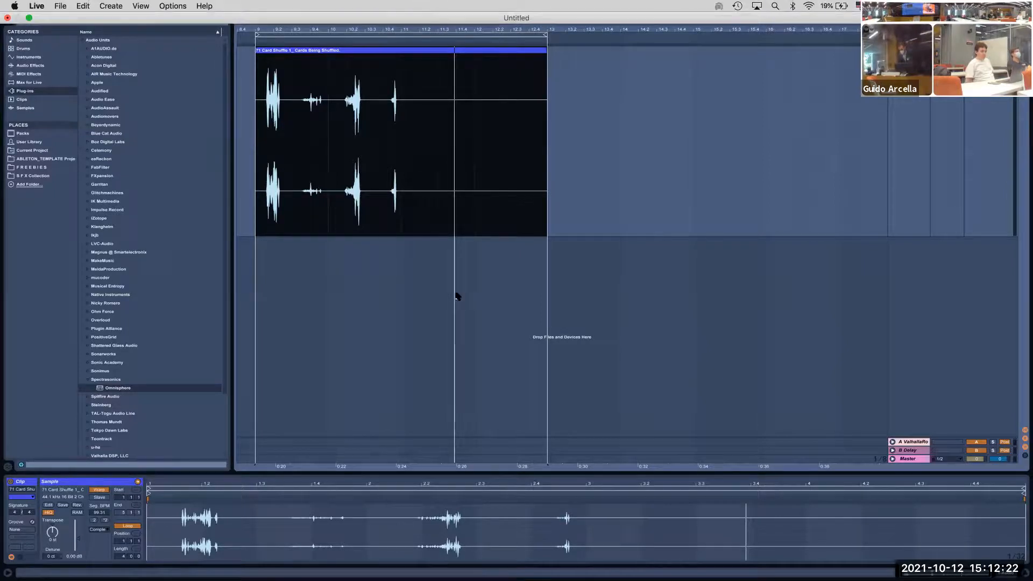
# Delete the card shuffle clip from the audio track
pyautogui.press('Delete')
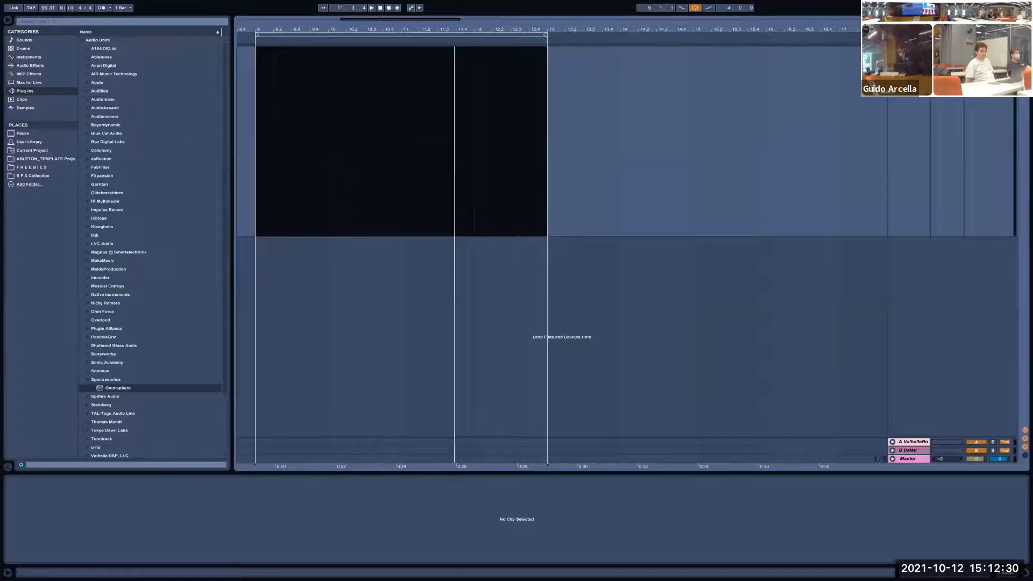
# Check the available audio input devices in Live's preferences, keeping Built-in Microphone selected, and close the preferences
pyautogui.click(37, 6)
pyautogui.click(43, 32)
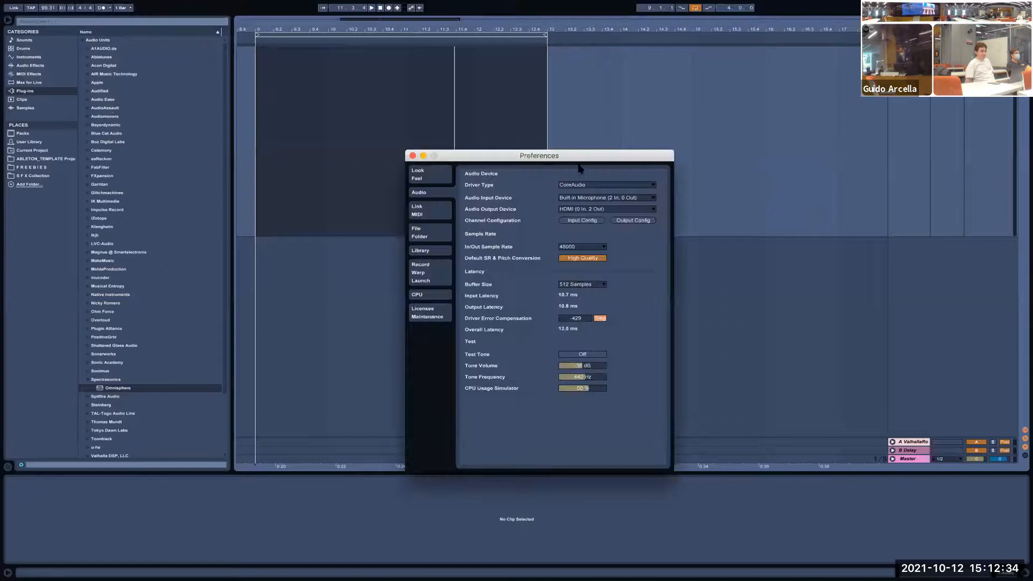
pyautogui.moveTo(468, 158); pyautogui.dragTo(219, 140)
pyautogui.click(359, 180)
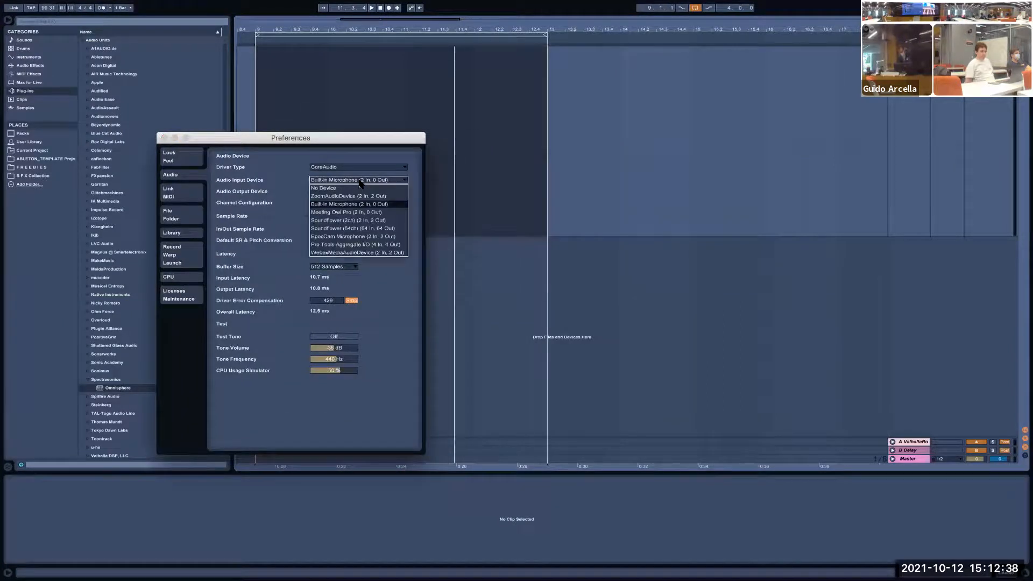
pyautogui.click(346, 204)
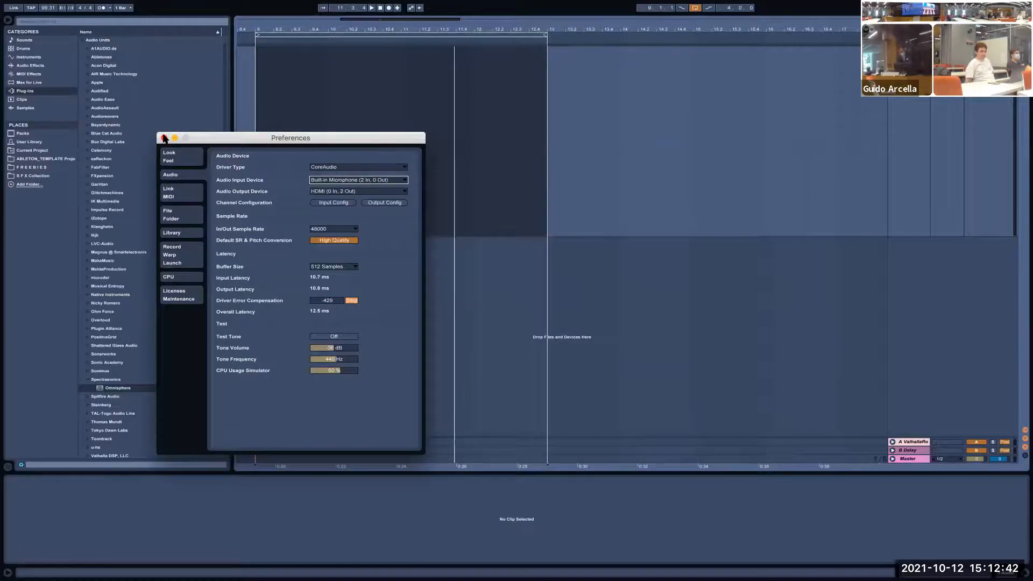
pyautogui.click(165, 138)
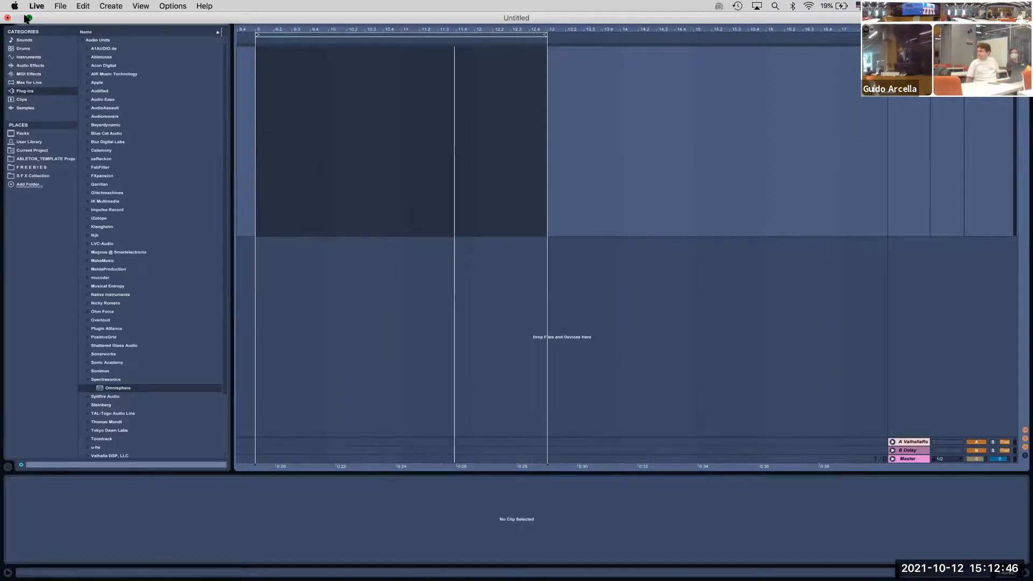
# Leave full screen, switch to Google Chrome and load freesound.org in a new window
pyautogui.click(27, 19)
pyautogui.click(339, 559)
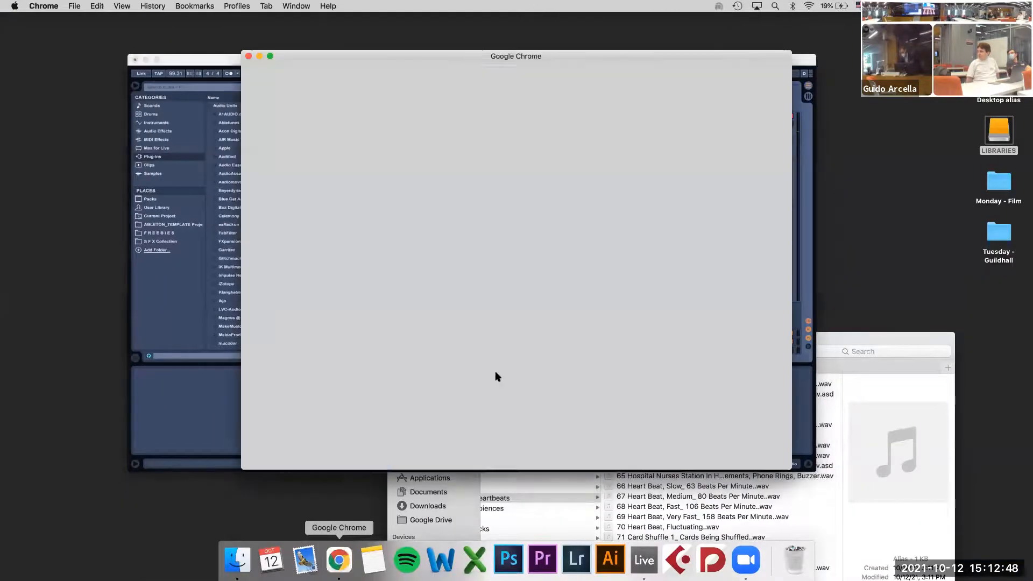
pyautogui.press('super+n')
pyautogui.write('freesound.org')
pyautogui.press('Return')
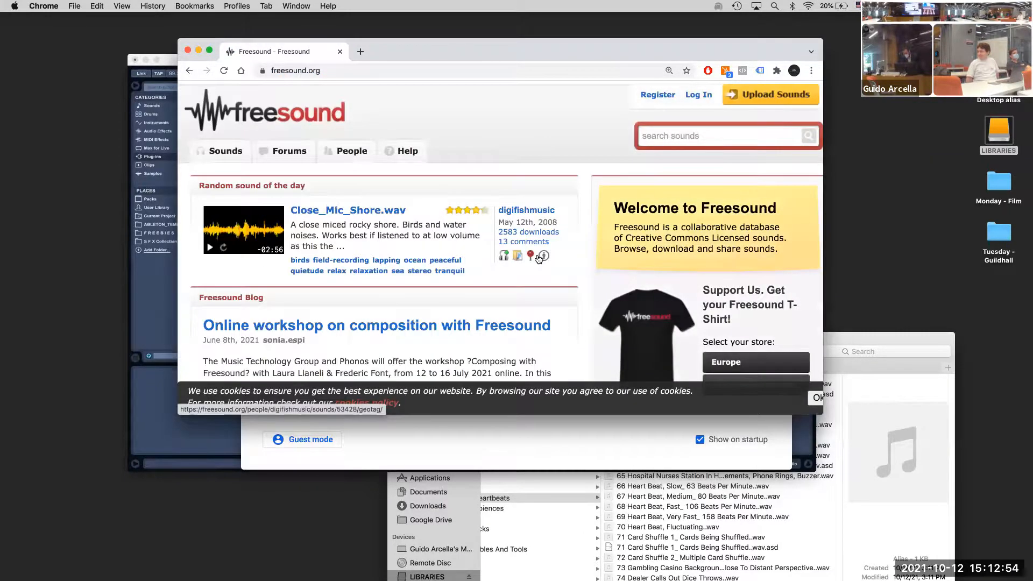
# Search Freesound for "sound effect" and preview the Camera Shutter Lens result
pyautogui.scroll(-5, 539, 259)
pyautogui.scroll(5, 539, 259)
pyautogui.click(700, 136)
pyautogui.write('sound effect')
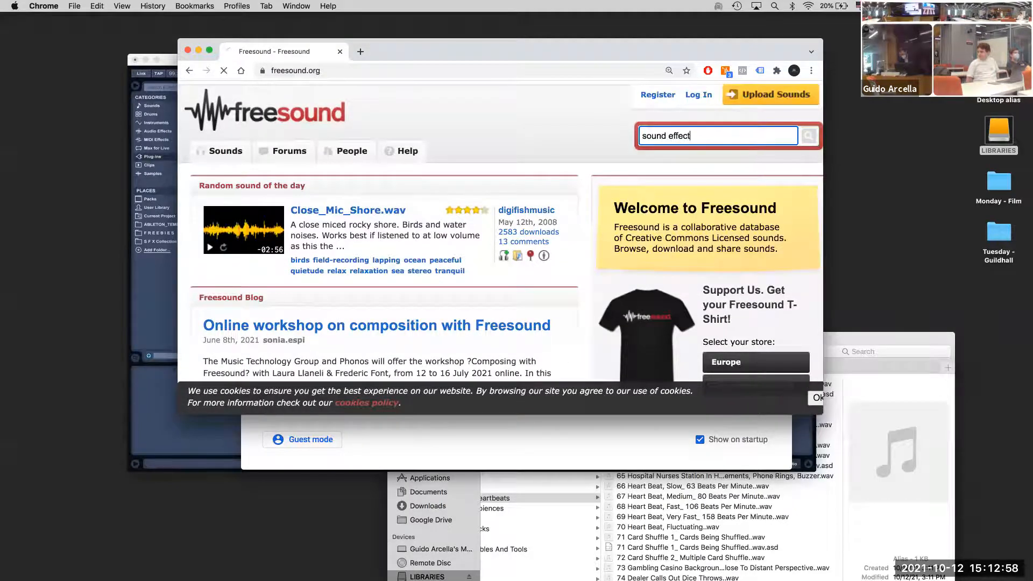
pyautogui.scroll(-5, 424, 235)
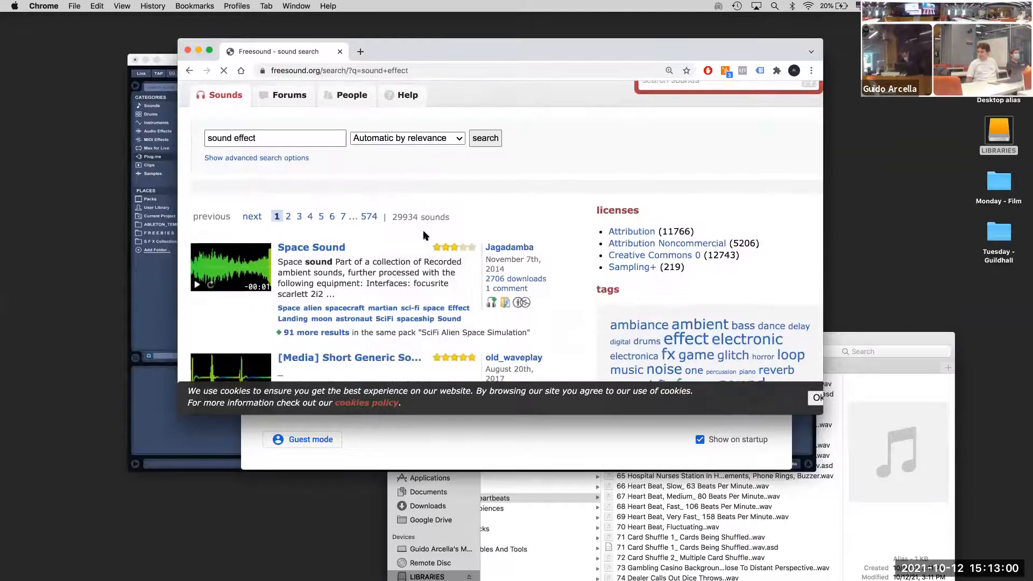
pyautogui.scroll(-7, 424, 235)
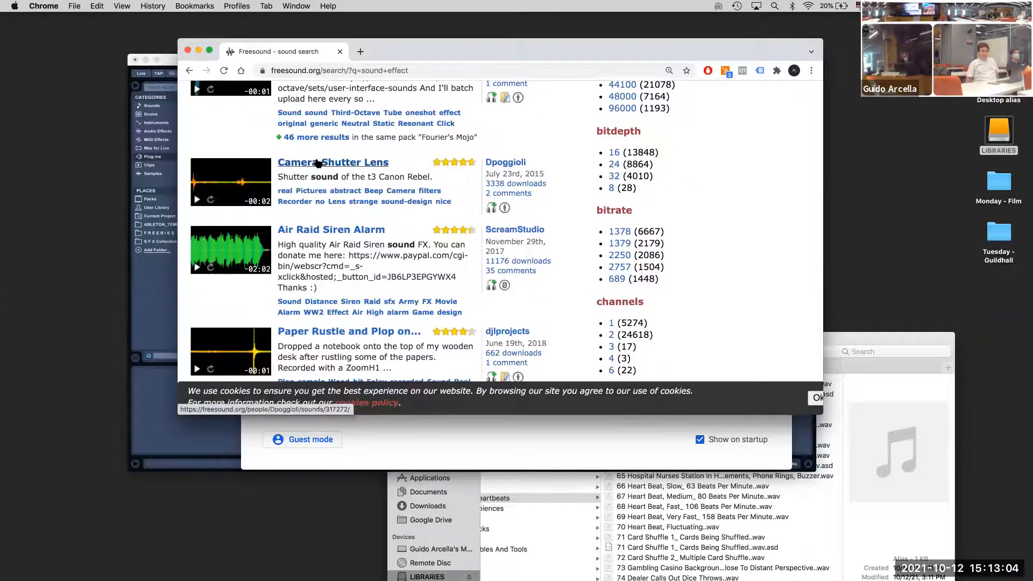
pyautogui.click(197, 199)
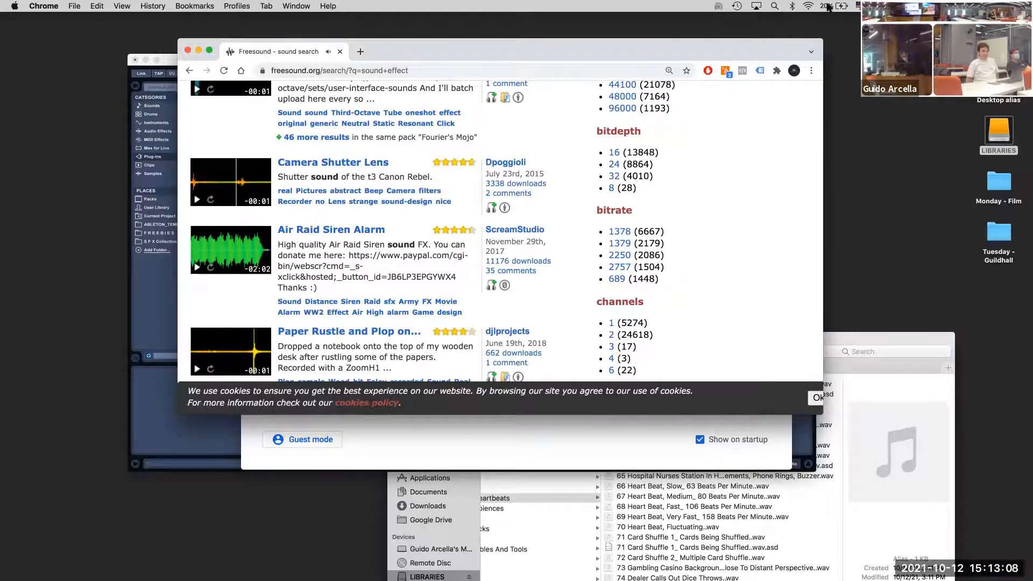
# Switch to System Preferences and select Crestron (HDMI) as the sound output device
pyautogui.click(16, 6)
pyautogui.click(21, 36)
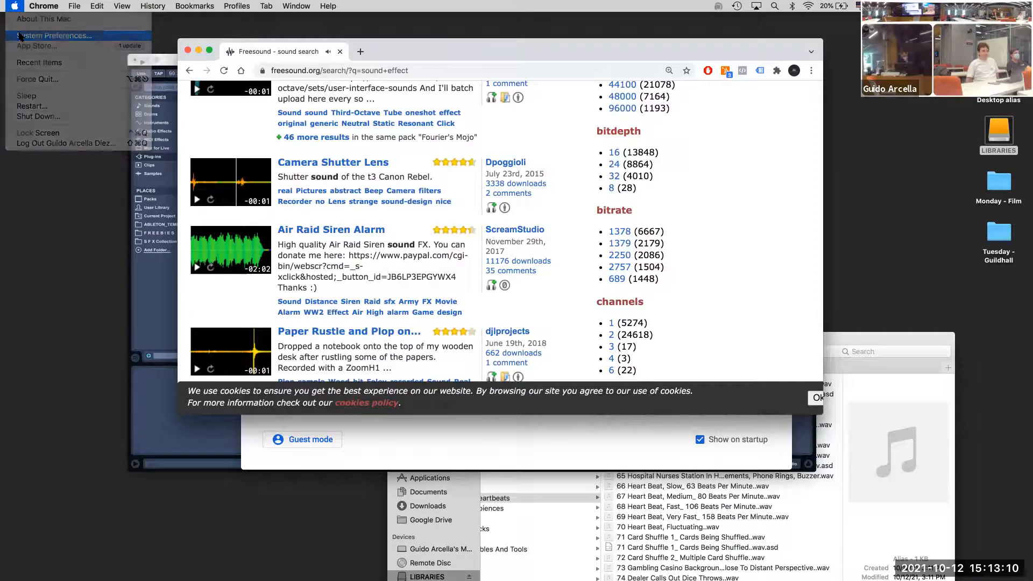
pyautogui.click(440, 364)
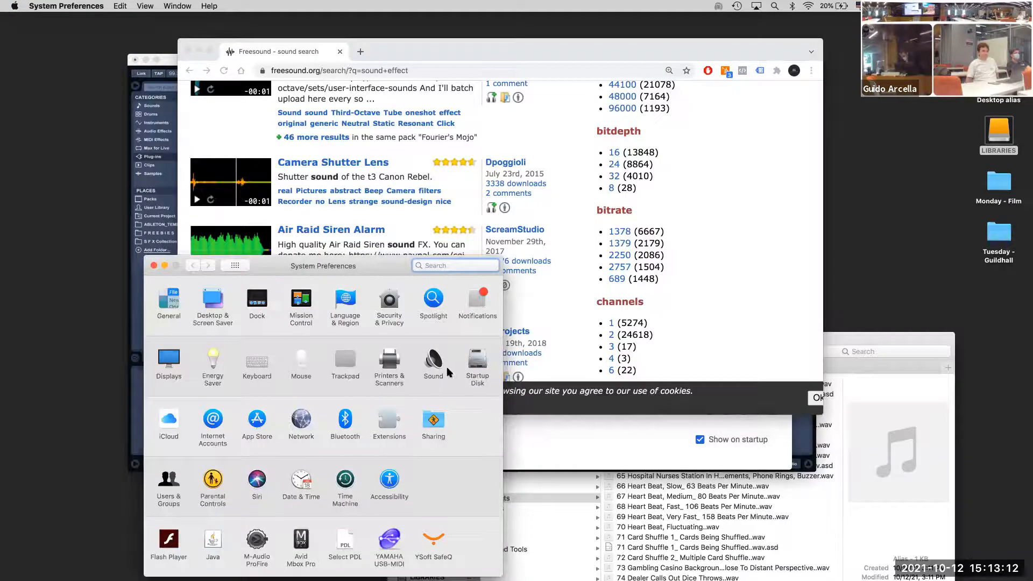
pyautogui.scroll(-3, 219, 355)
pyautogui.click(184, 380)
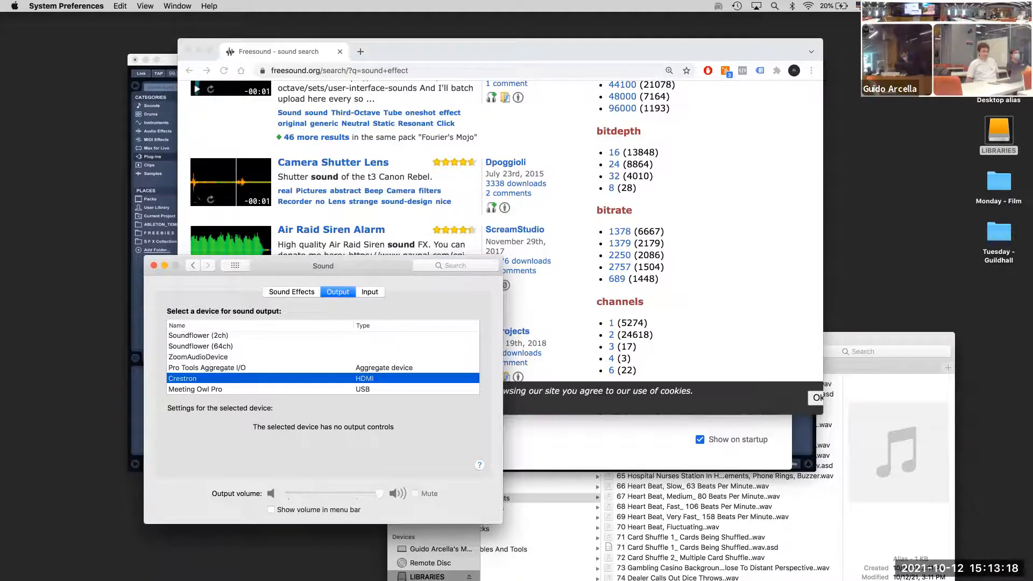
# Return to Chrome and preview Camera Shutter Lens again, the CORDIER recording, Paper Rustle and Plop, and Coin Sound Effect
pyautogui.click(198, 201)
pyautogui.click(198, 201)
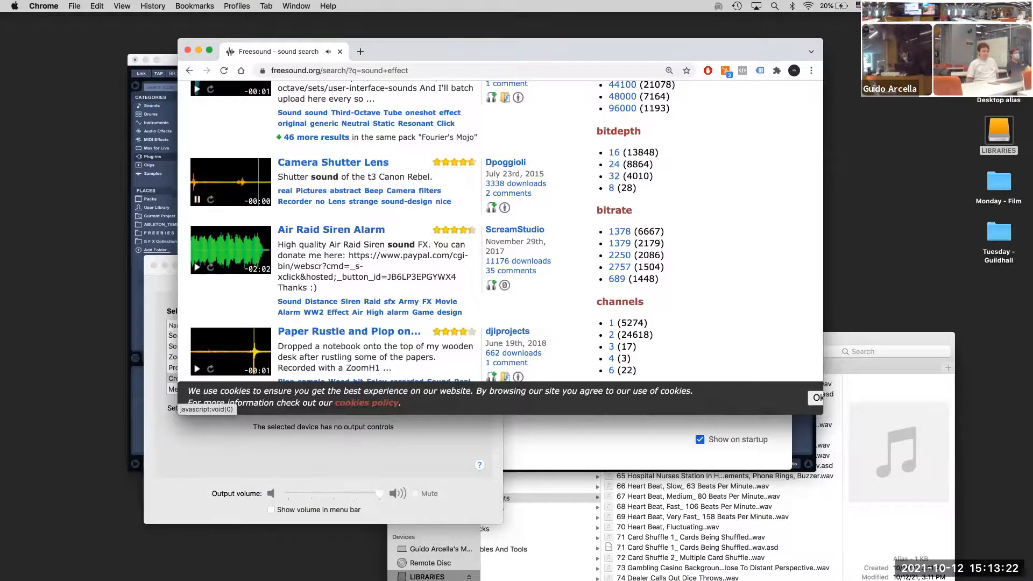
pyautogui.scroll(-5, 231, 262)
pyautogui.click(197, 225)
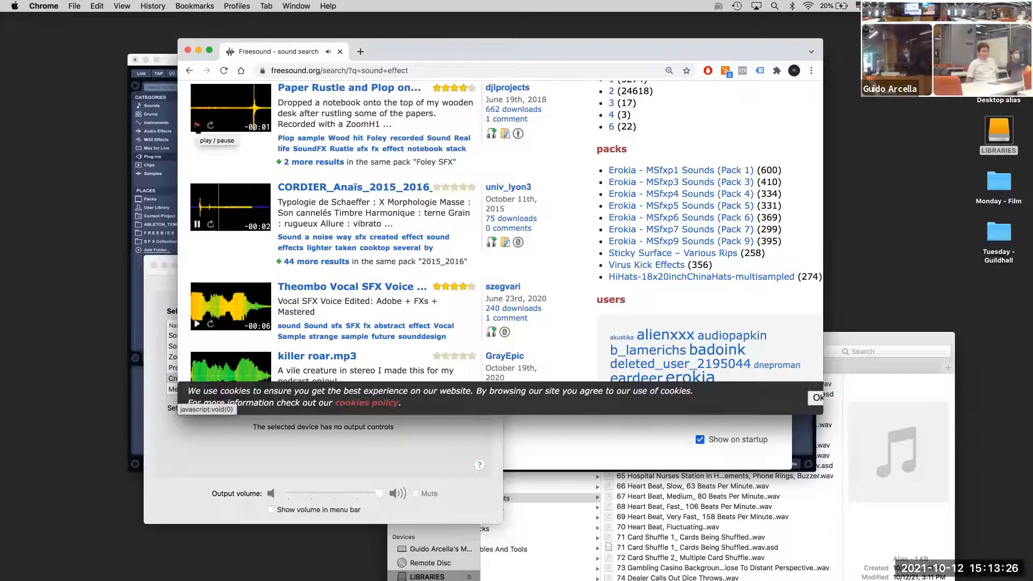
pyautogui.click(196, 128)
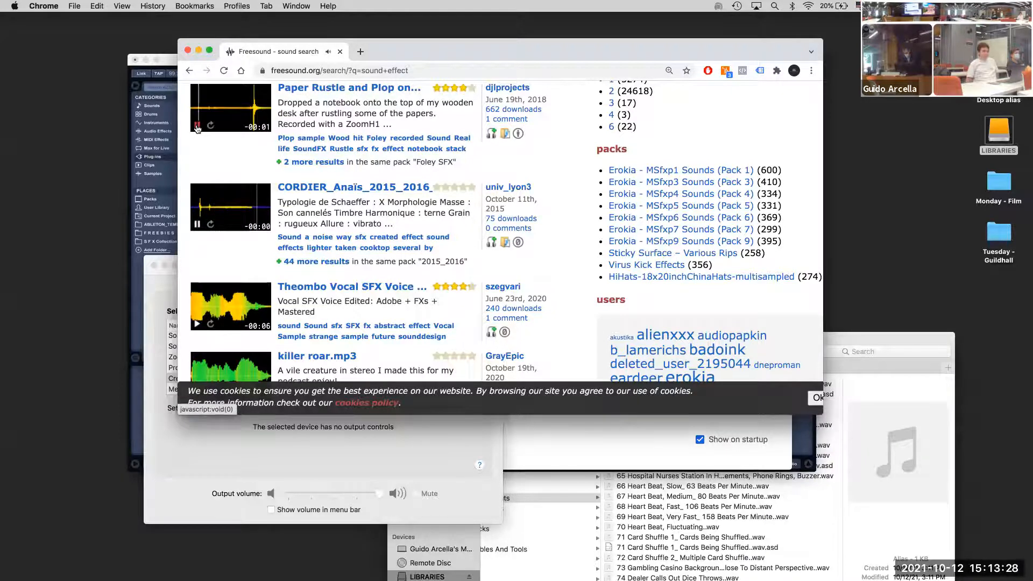
pyautogui.scroll(-10, 225, 213)
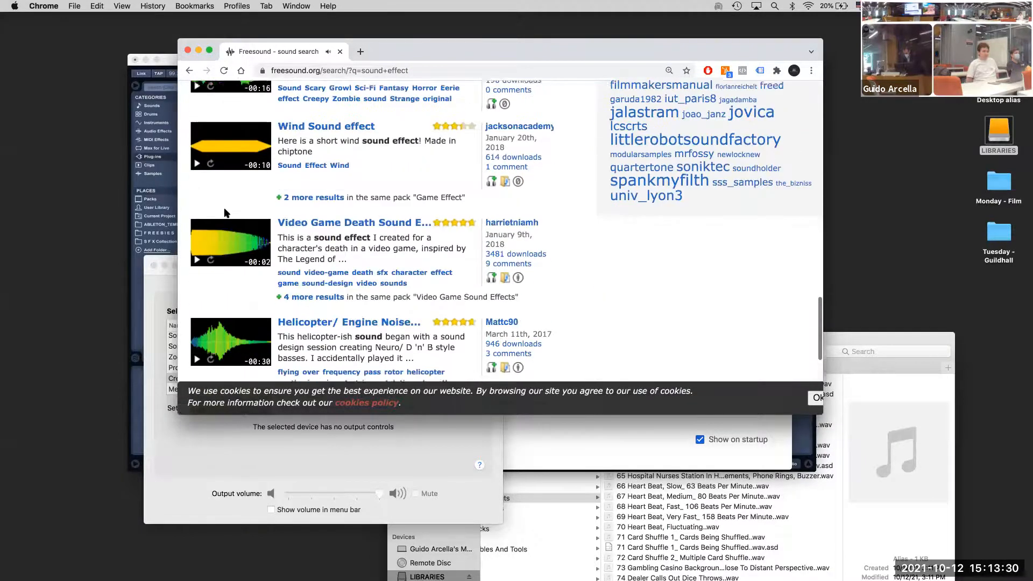
pyautogui.click(198, 232)
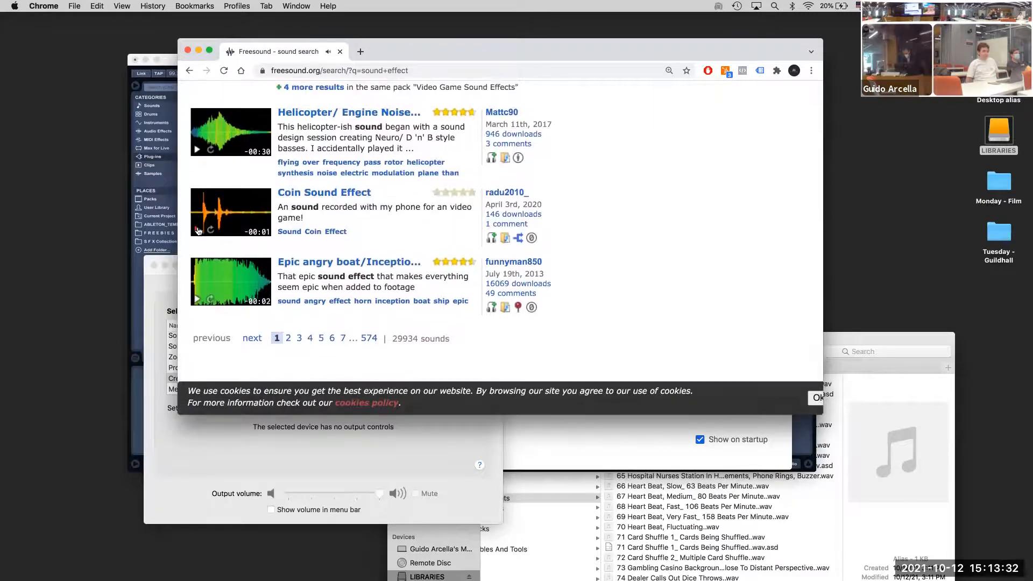
# Open page 2 of the "sound effect" search results
pyautogui.scroll(-1, 215, 272)
pyautogui.rightClick(213, 271)
pyautogui.click(392, 309)
pyautogui.click(291, 316)
# Search Freesound for "footsteps"
pyautogui.click(681, 133)
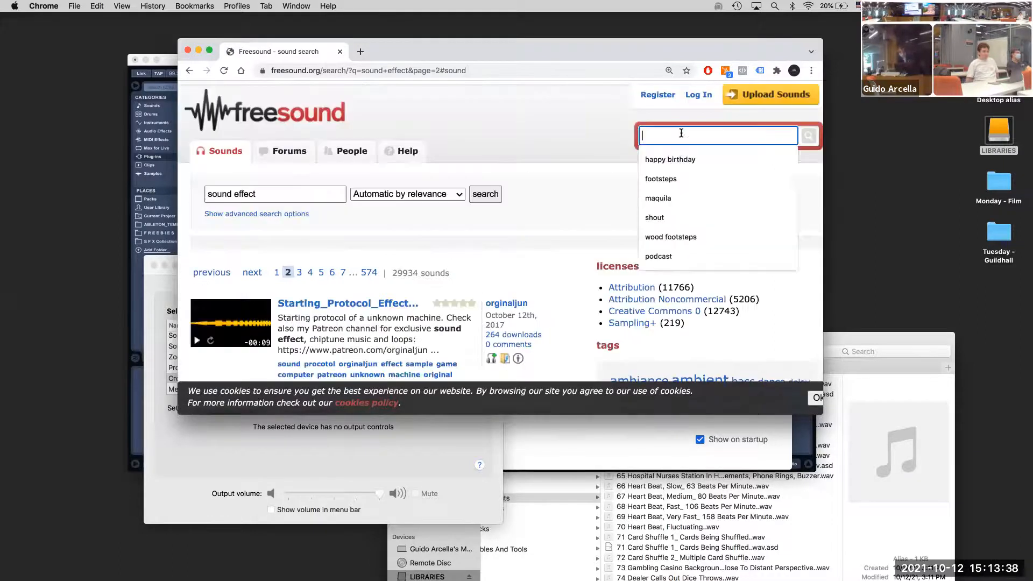
pyautogui.write('foot')
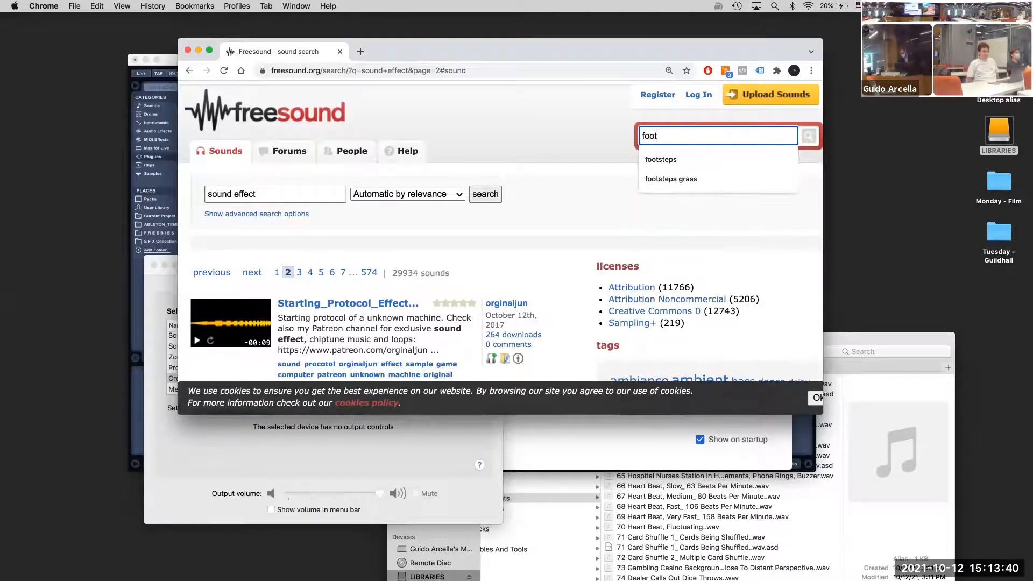
pyautogui.press('Down')
pyautogui.press('Return')
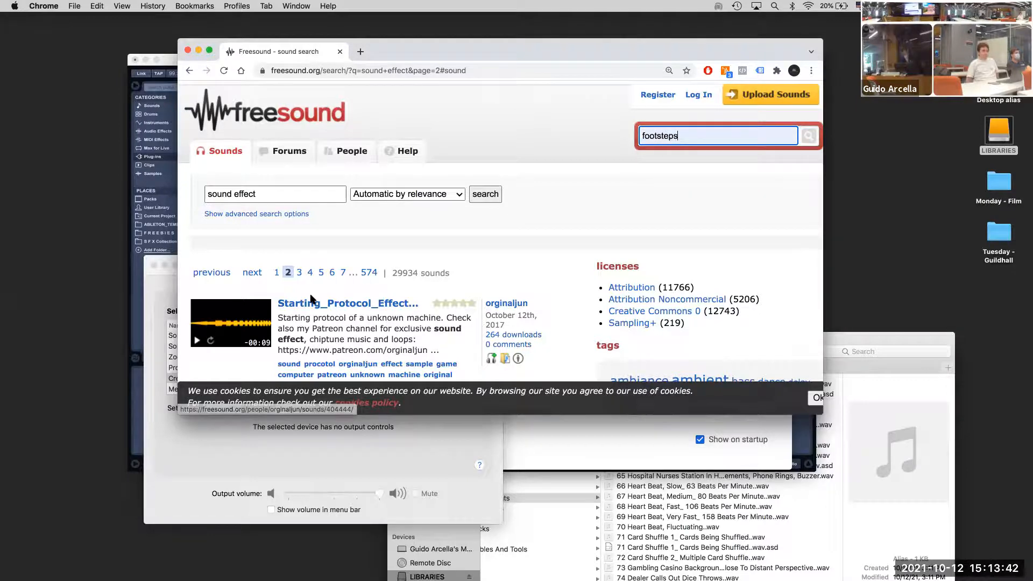
pyautogui.click(811, 137)
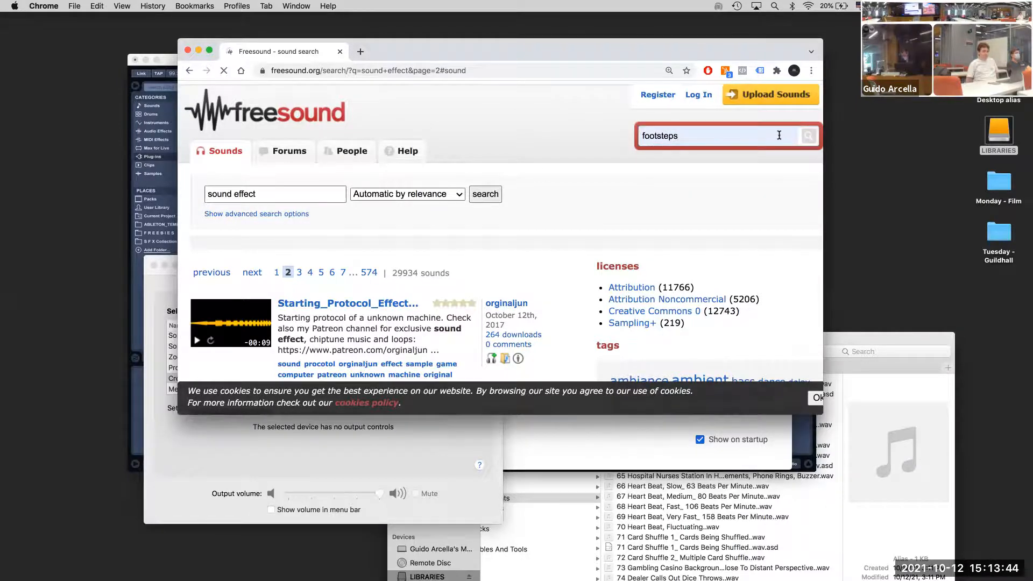
# Preview the Footsteps on concrete sound and look through the other footsteps results
pyautogui.scroll(-2, 399, 226)
pyautogui.click(197, 248)
pyautogui.scroll(-3, 225, 319)
pyautogui.scroll(-8, 225, 318)
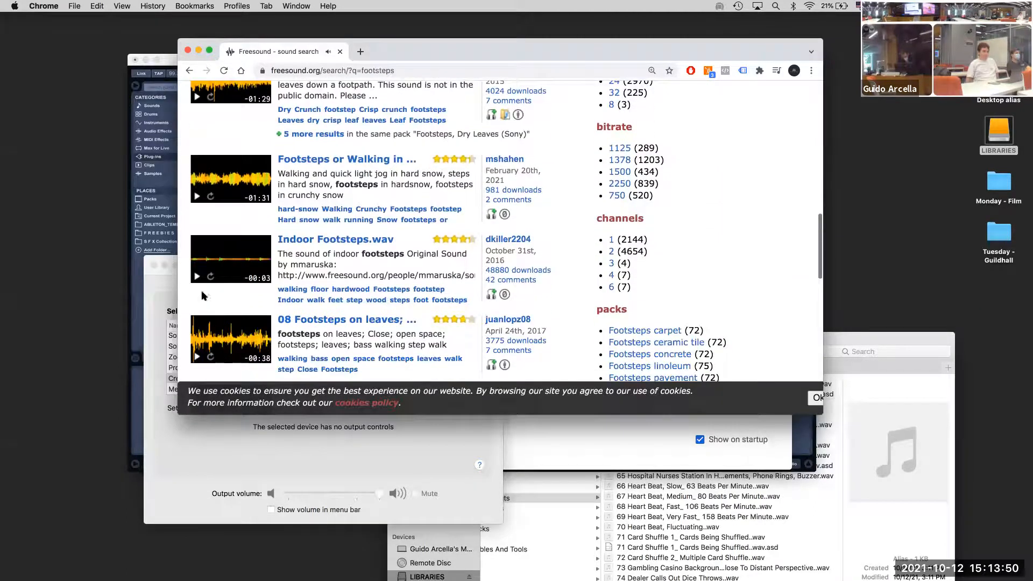
pyautogui.scroll(12, 501, 231)
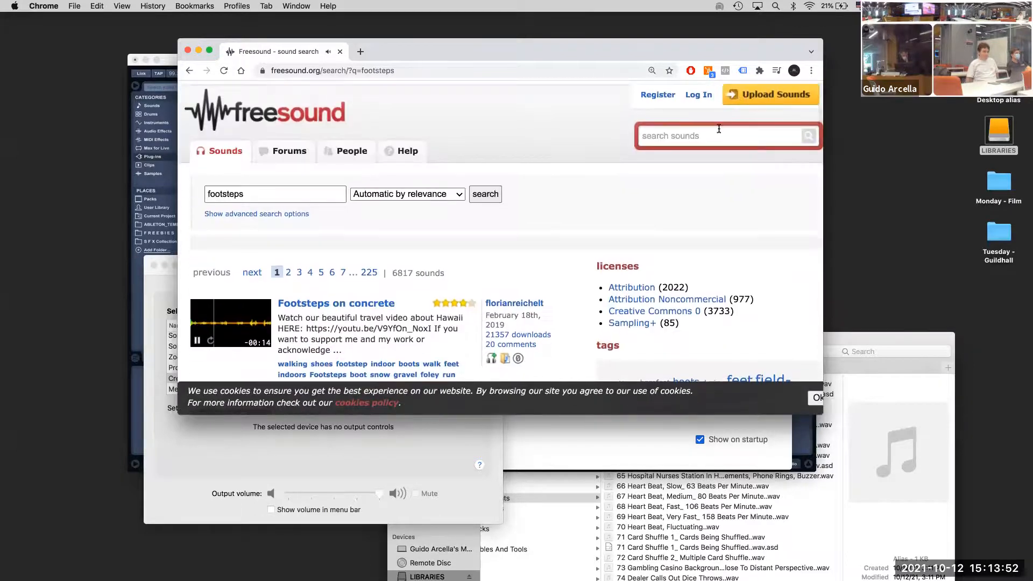
# Search Freesound for "shout" and preview the Hey3.wav sound
pyautogui.click(719, 129)
pyautogui.write('shout')
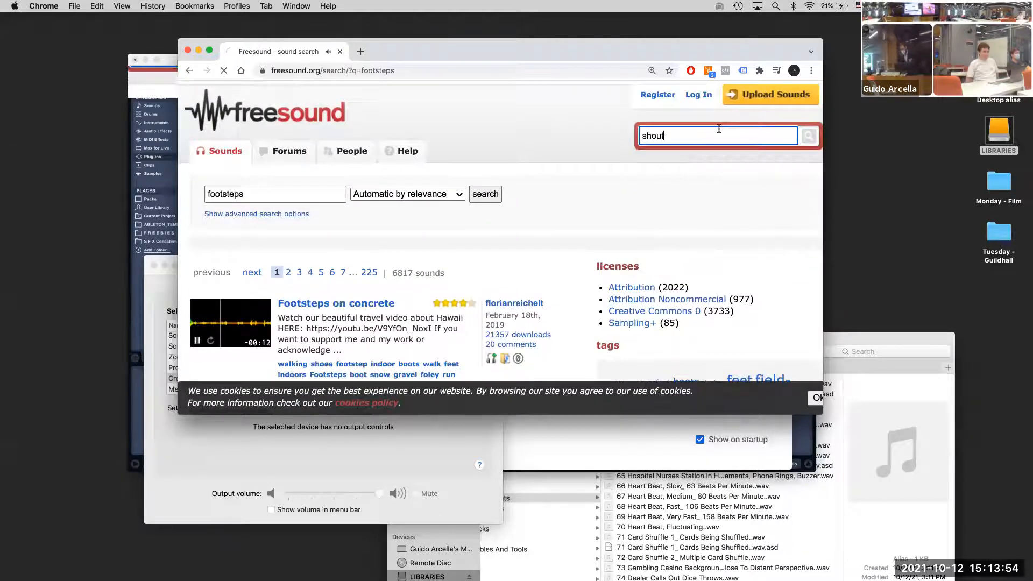
pyautogui.press('Return')
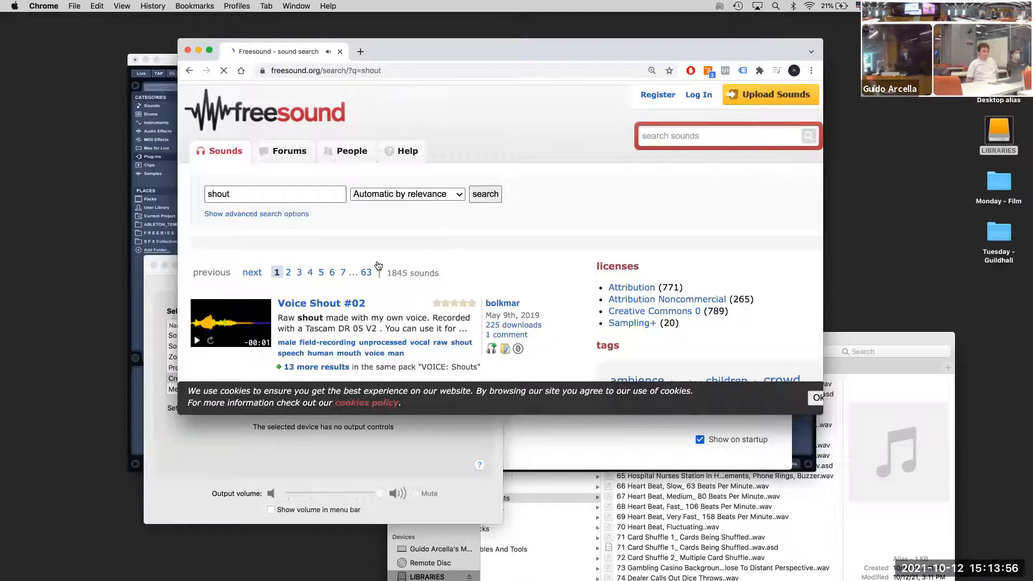
pyautogui.scroll(-5, 320, 294)
pyautogui.scroll(-1, 320, 294)
pyautogui.click(197, 230)
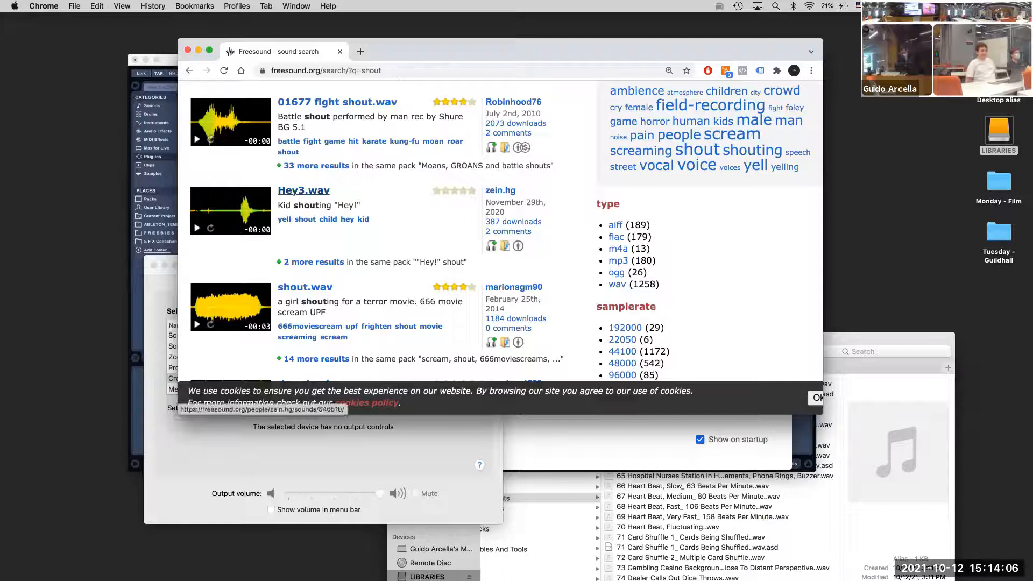
# Open the Hey3.wav sound page, log in to Freesound and download the file
pyautogui.click(318, 191)
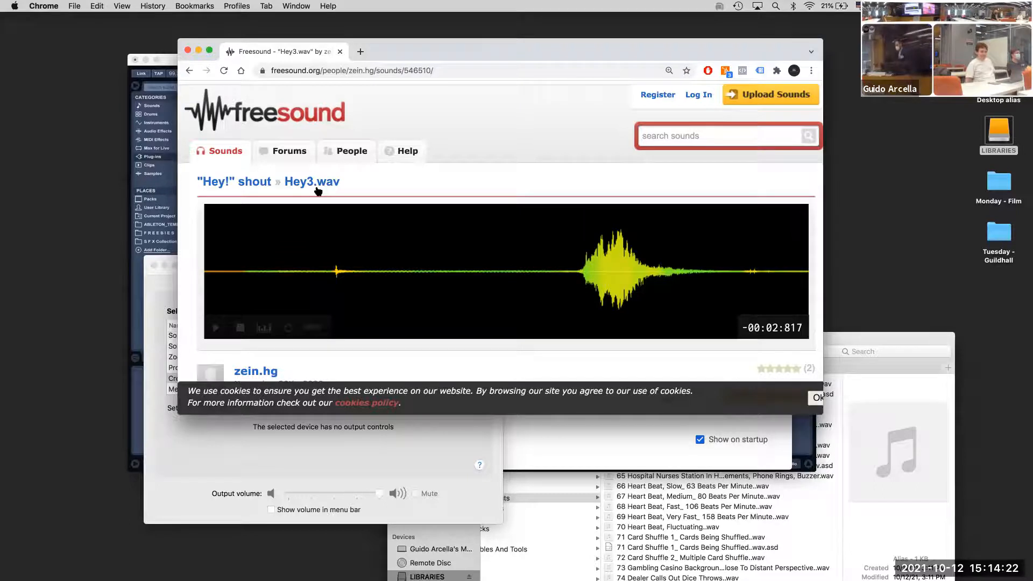
pyautogui.scroll(-3, 318, 189)
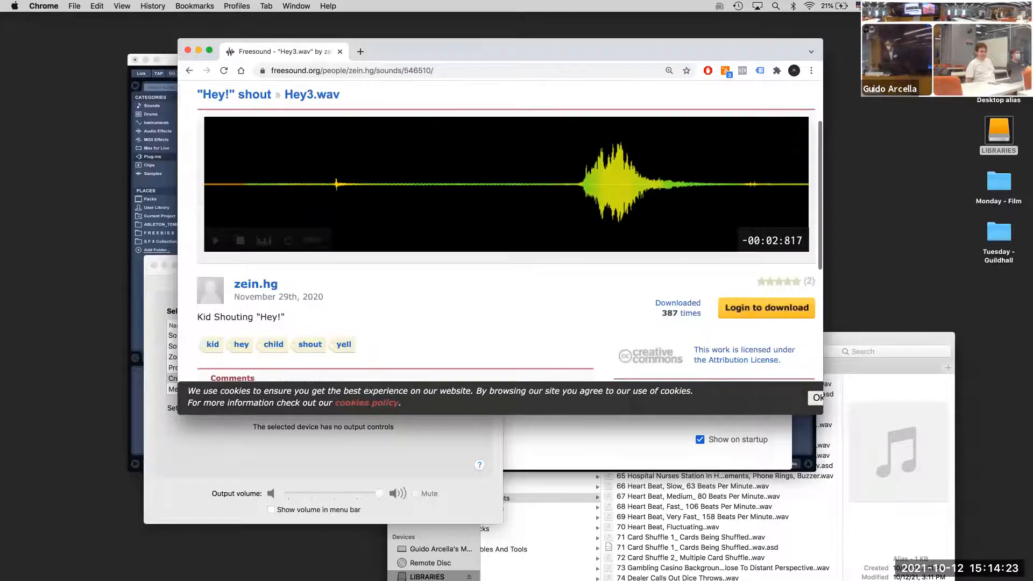
pyautogui.click(775, 311)
pyautogui.click(216, 285)
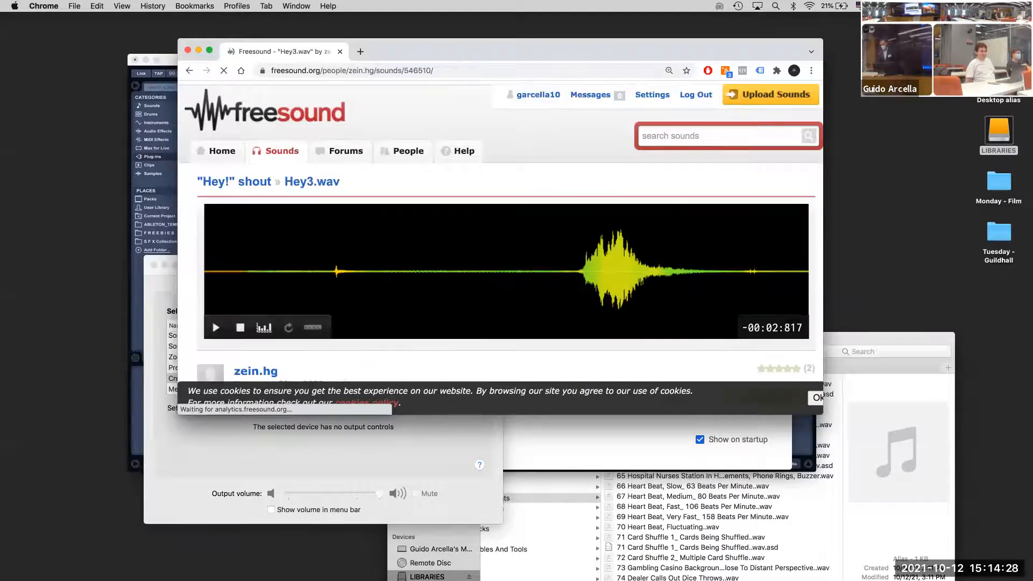
pyautogui.scroll(-2, 245, 326)
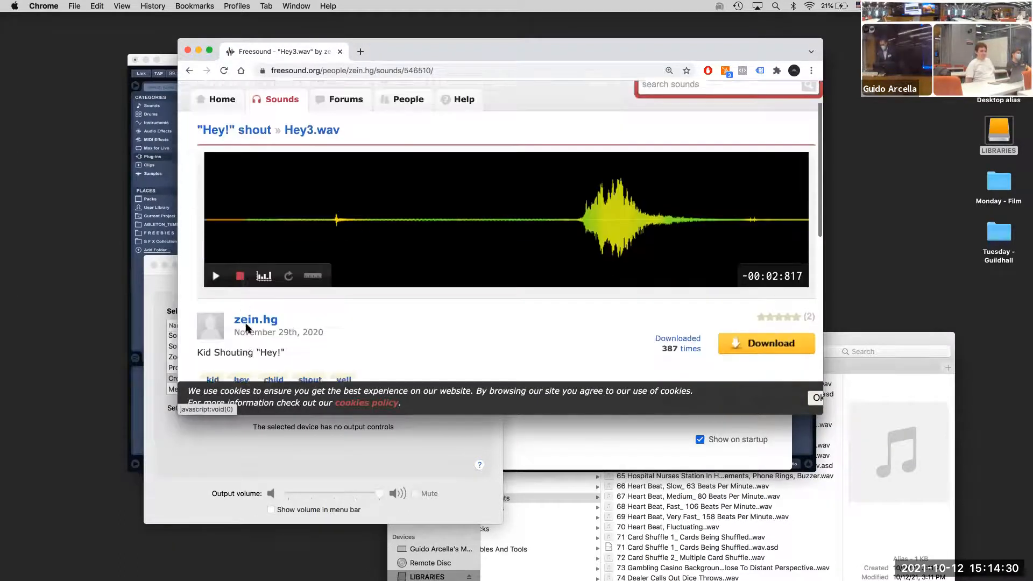
pyautogui.scroll(-1, 245, 327)
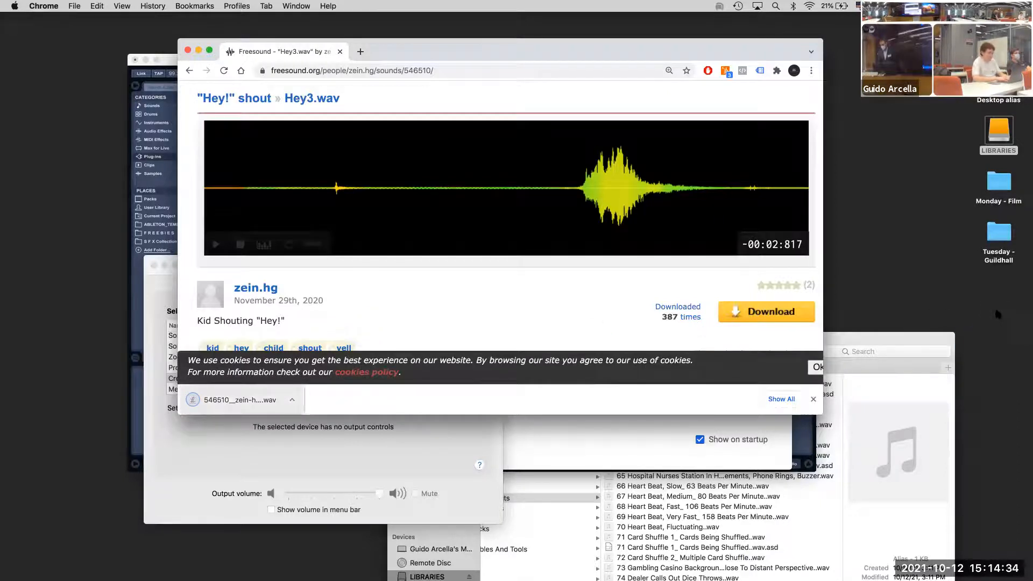
# Switch to Ableton Live, place the downloaded hey3 file on the 1 Audio track, and enlarge the clip in a maximized window
pyautogui.click(165, 60)
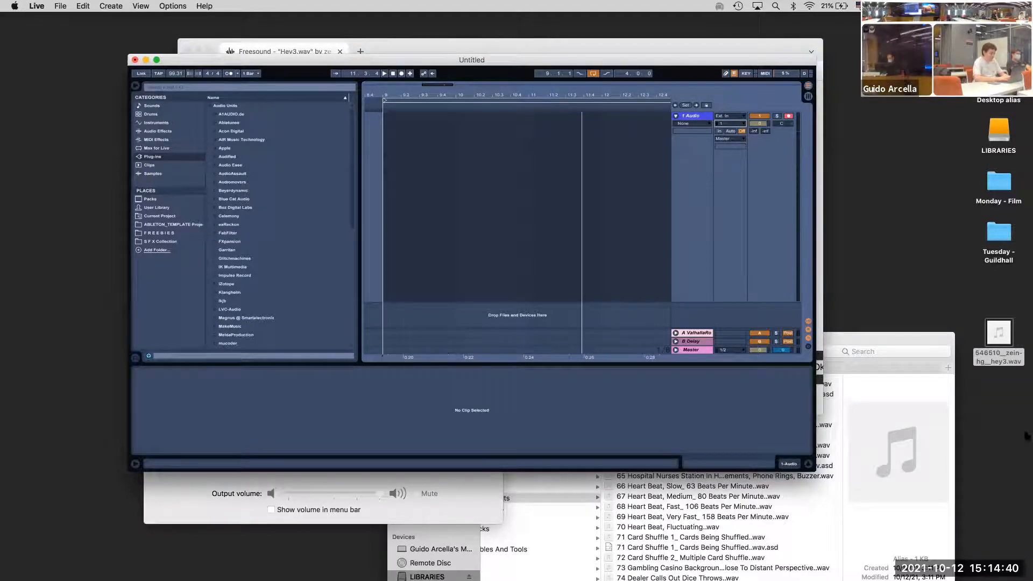
pyautogui.moveTo(691, 276); pyautogui.dragTo(417, 214)
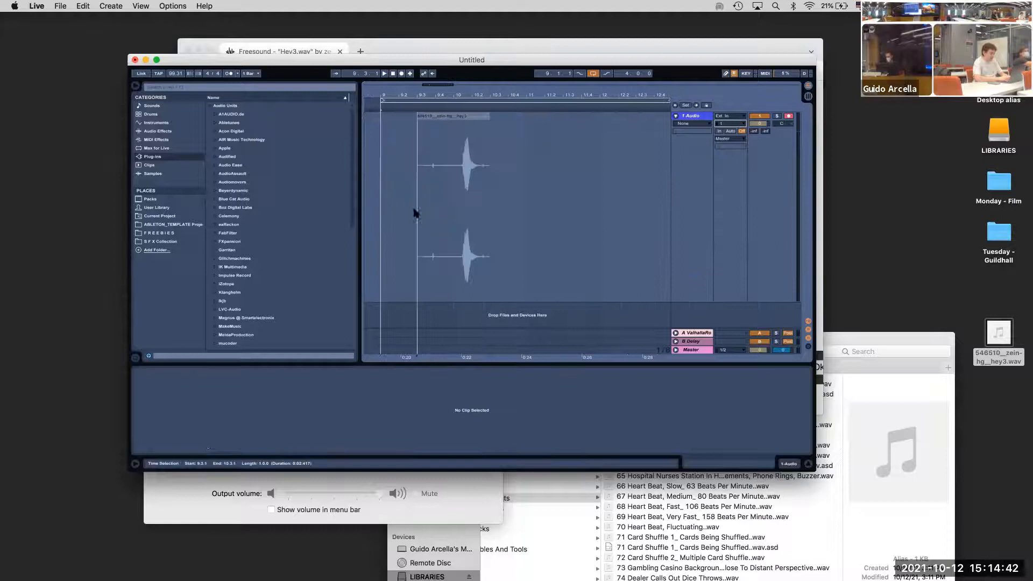
pyautogui.click(156, 60)
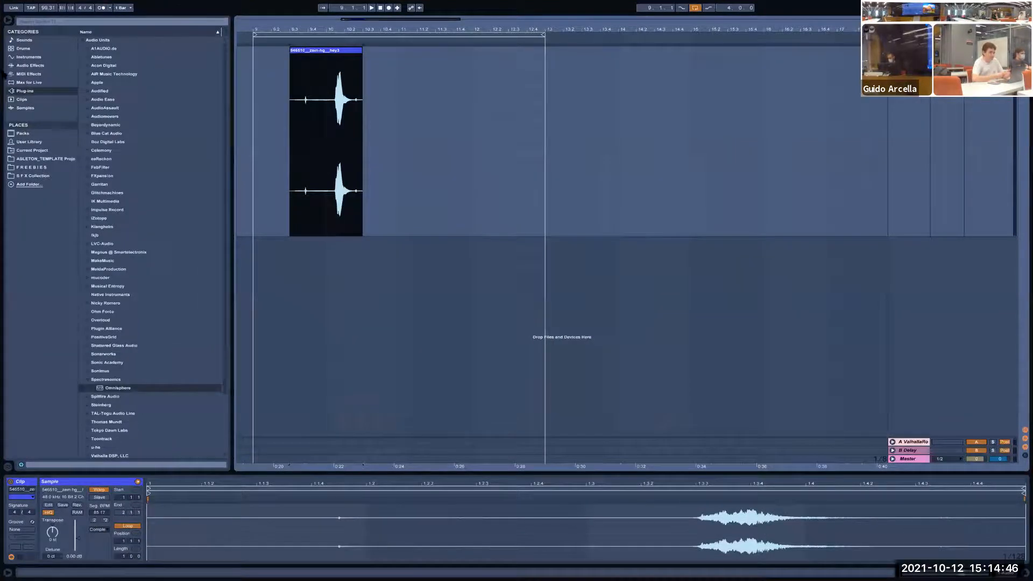
pyautogui.press('z')
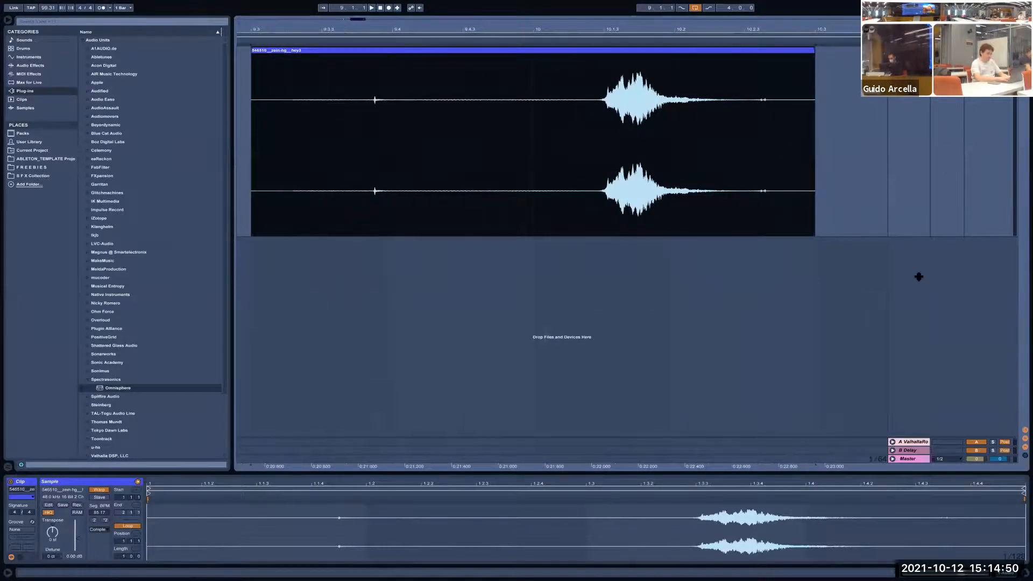
# Play the hey3 clip from near its start and loop the quiet noise stretch between the small click and the shout
pyautogui.click(428, 194)
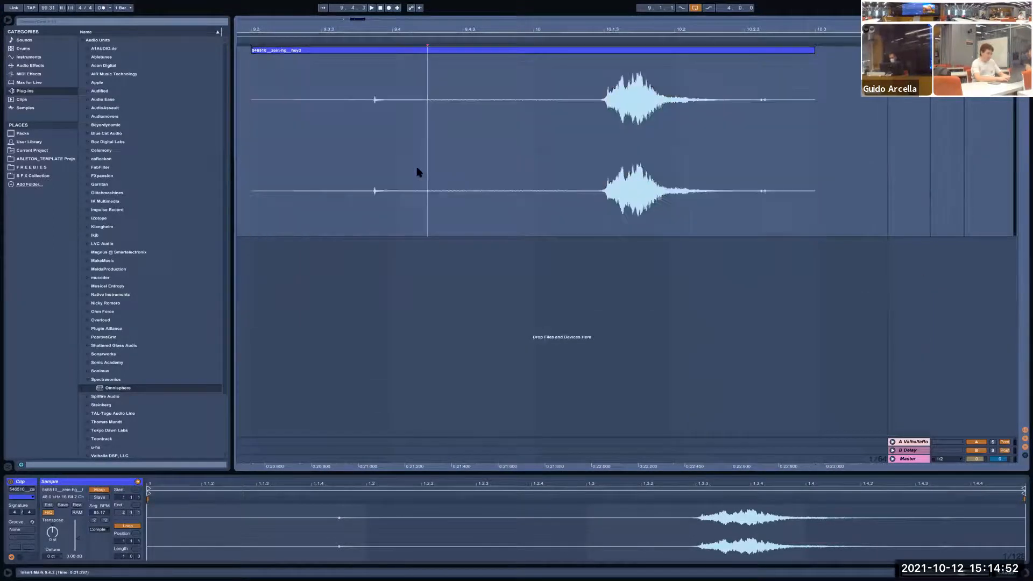
pyautogui.click(294, 110)
pyautogui.press('space')
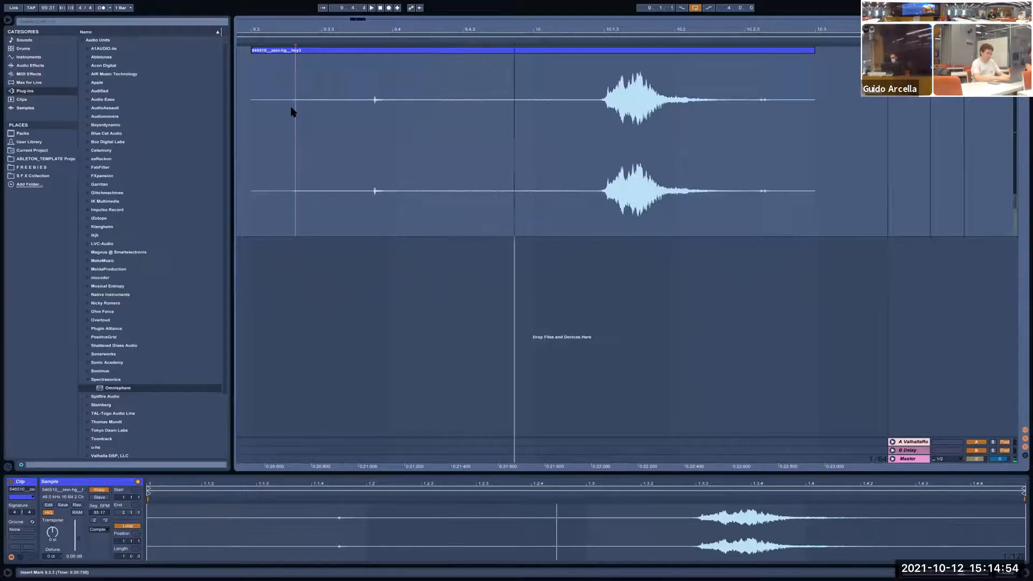
pyautogui.moveTo(392, 111); pyautogui.dragTo(585, 153)
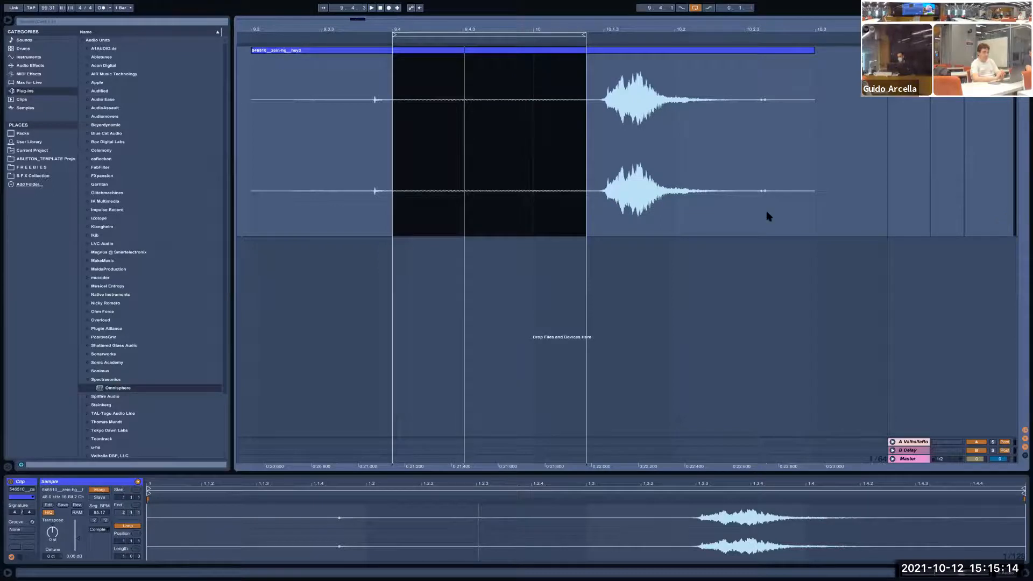
pyautogui.hscroll(2, 677, 171)
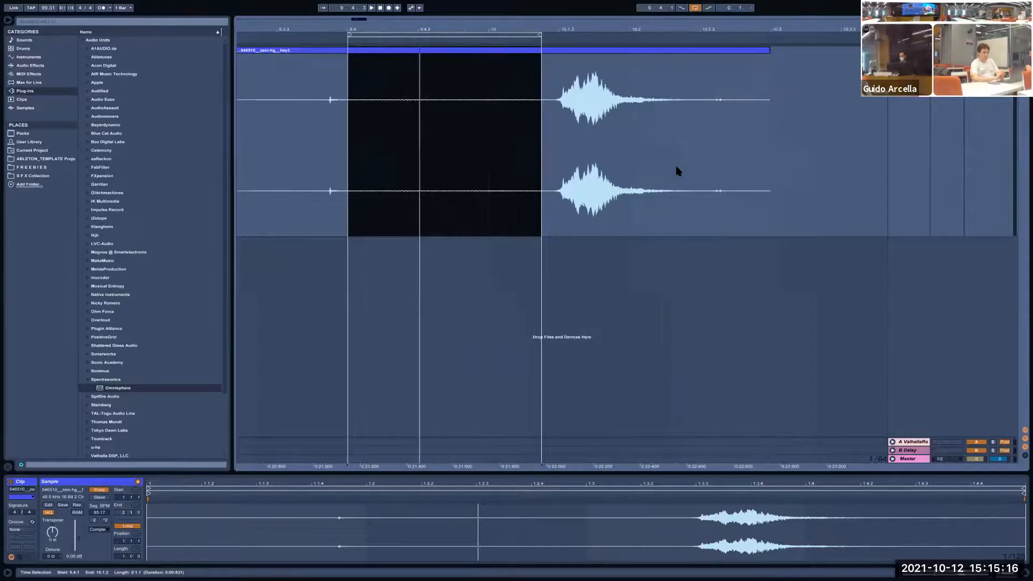
pyautogui.hscroll(-1, 578, 129)
# Highlight the shout in the hey3 clip, and play the audio again from before the small click
pyautogui.click(578, 127)
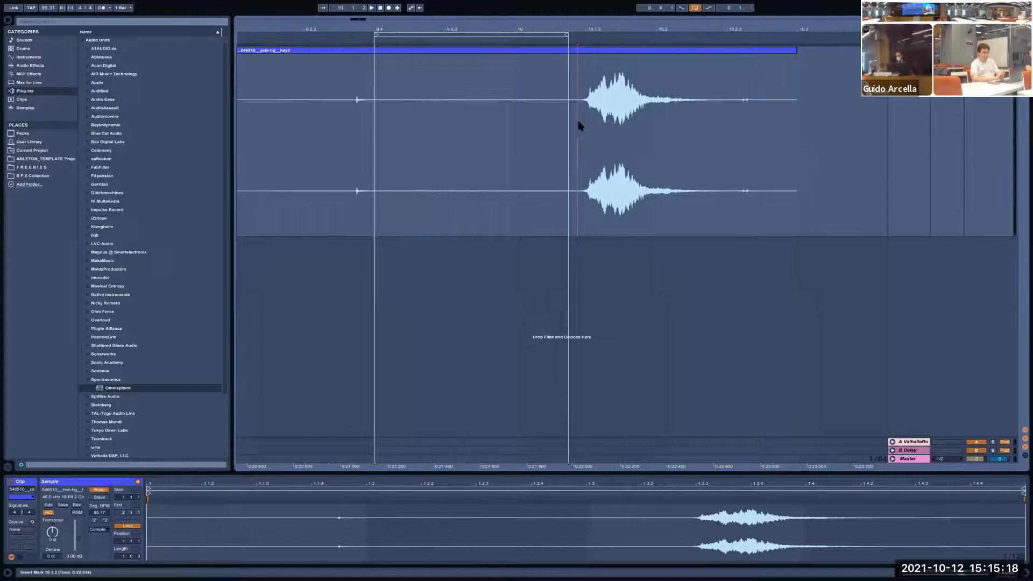
pyautogui.moveTo(577, 129)
pyautogui.mouseDown()
pyautogui.moveTo(761, 148)
pyautogui.moveTo(710, 148)
pyautogui.mouseUp()
pyautogui.click(314, 119)
pyautogui.click(268, 118)
pyautogui.press('space')
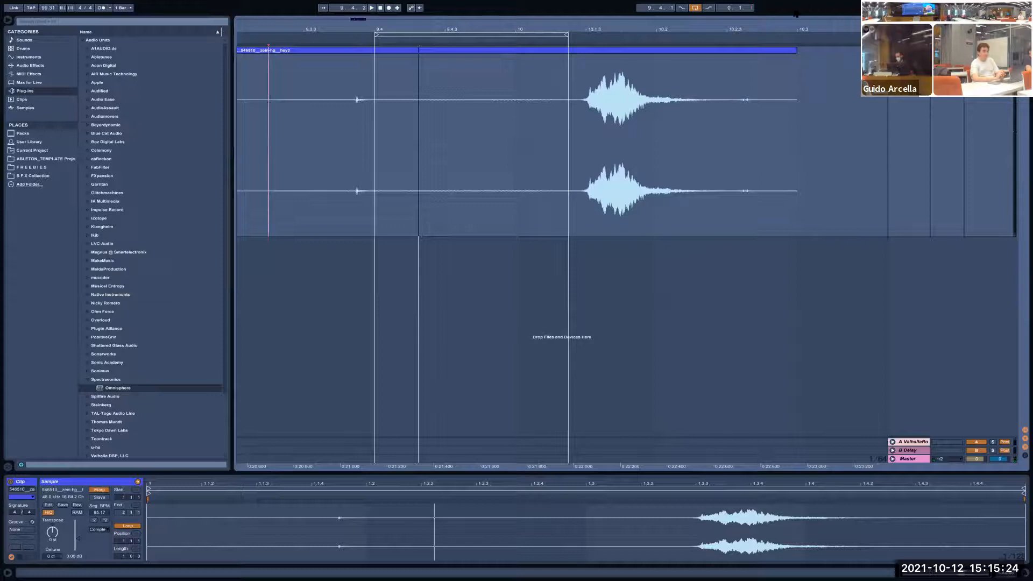
# Loop playback over the whole hey3 clip and listen to its background noise
pyautogui.click(762, 52)
pyautogui.hotkey('ctrl', 'l')
pyautogui.press('space')
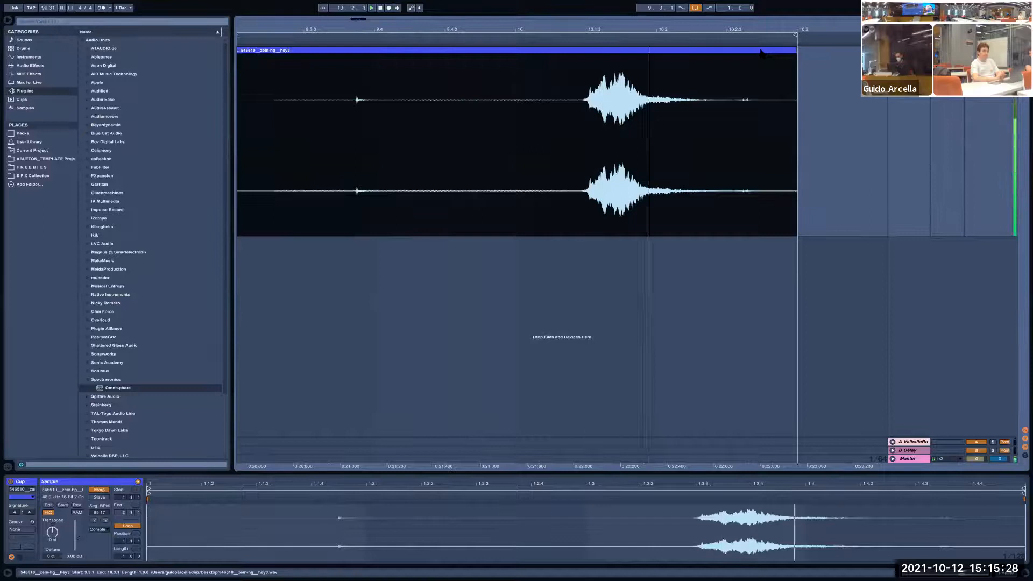
pyautogui.press('space')
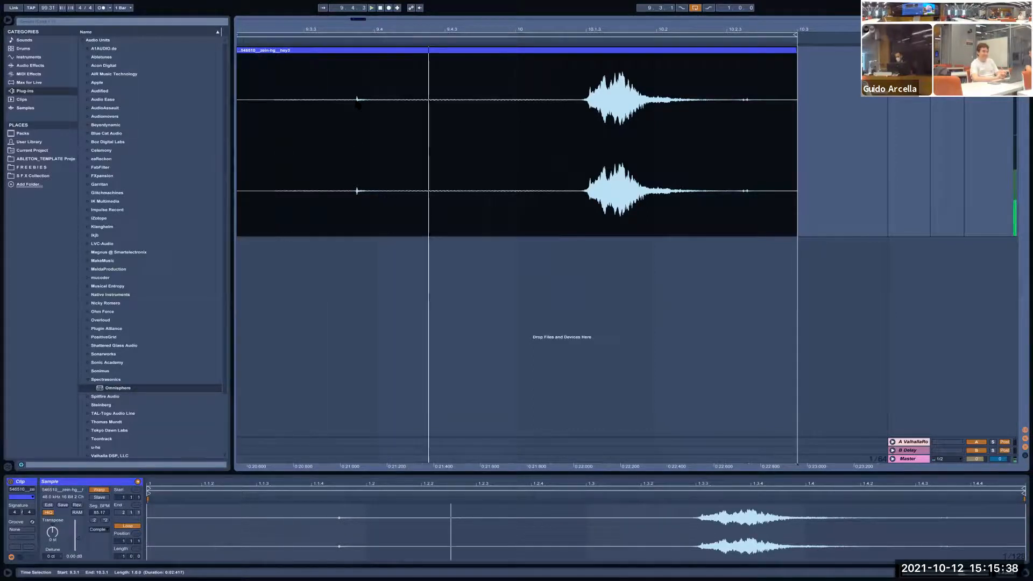
# Split the hey3 clip just before the shout and delete the part in front of it
pyautogui.click(581, 110)
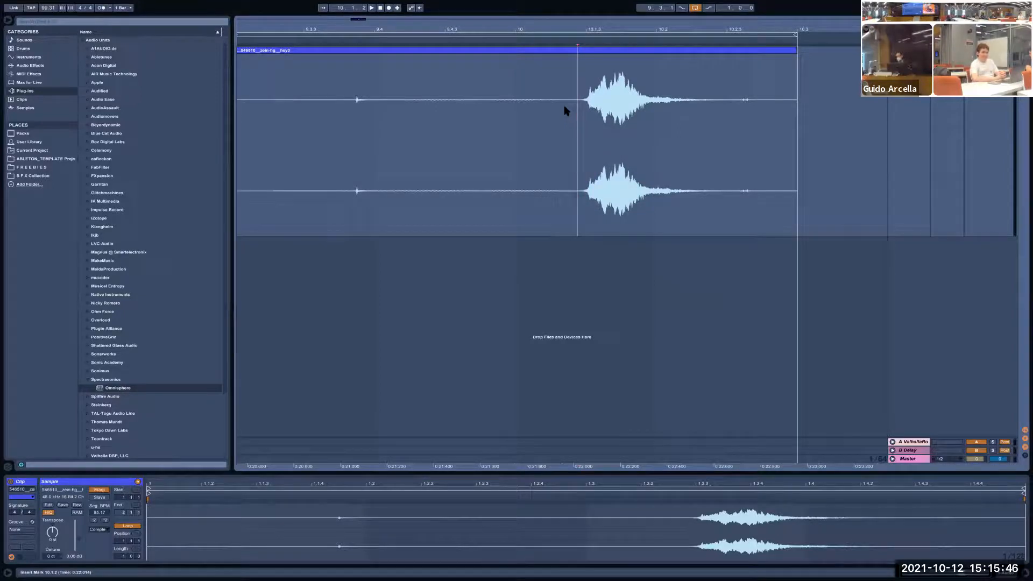
pyautogui.press('super+e')
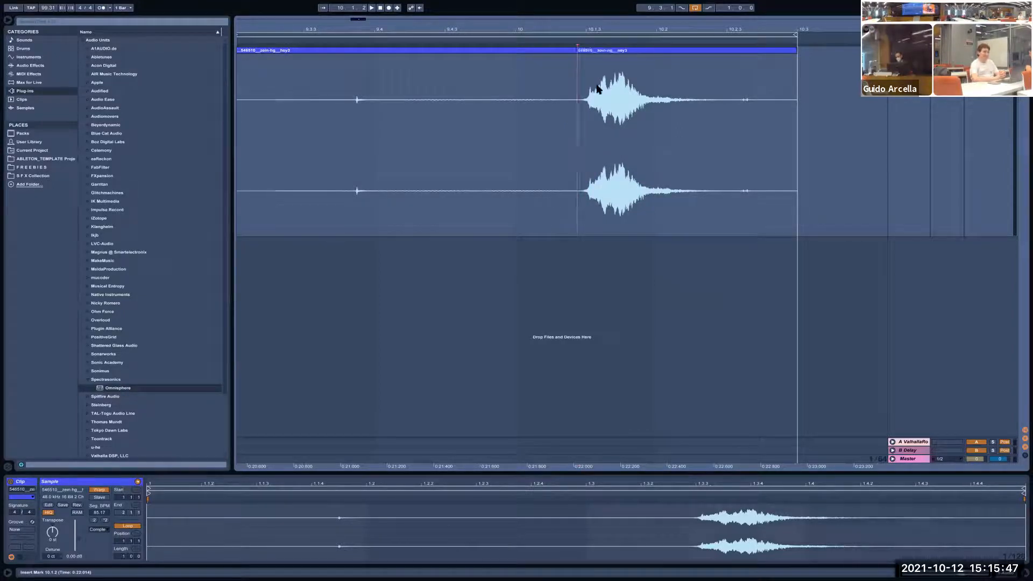
pyautogui.click(545, 52)
pyautogui.press('Delete')
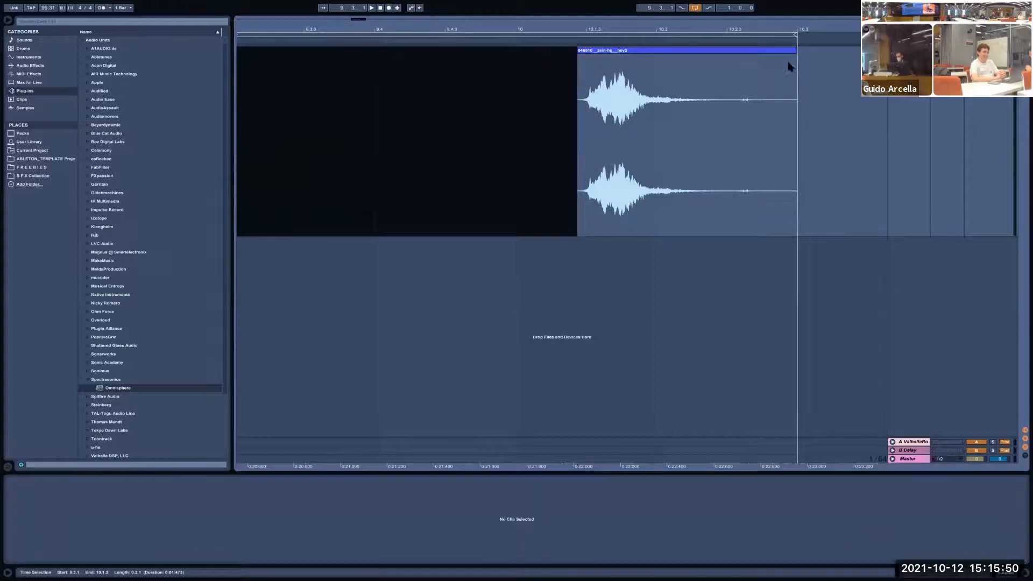
# Shorten the tail of the shout clip and loop playback over it, with the loop starting well before the shout
pyautogui.moveTo(790, 55); pyautogui.dragTo(727, 56)
pyautogui.press('space')
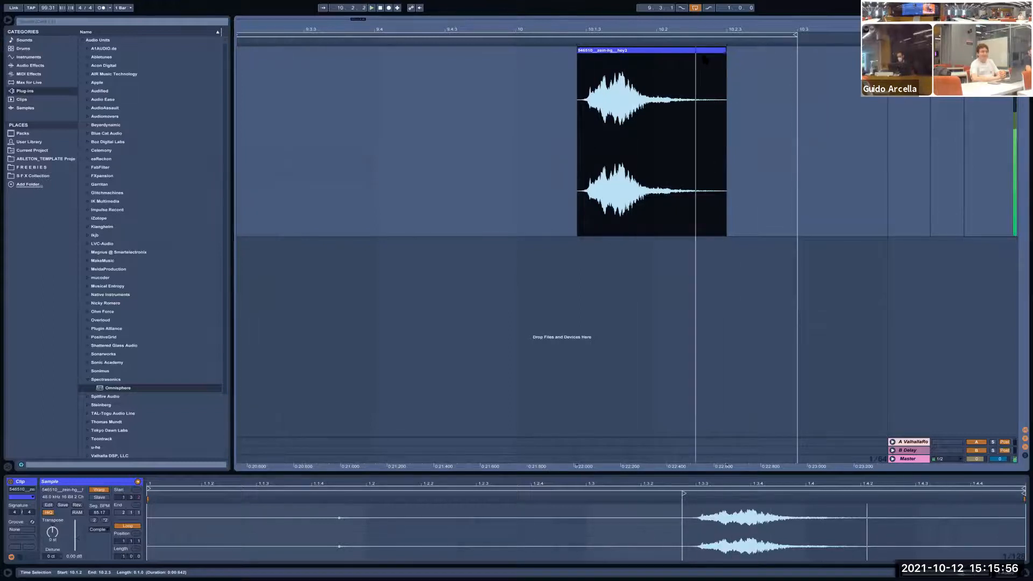
pyautogui.hotkey('ctrl', 'l')
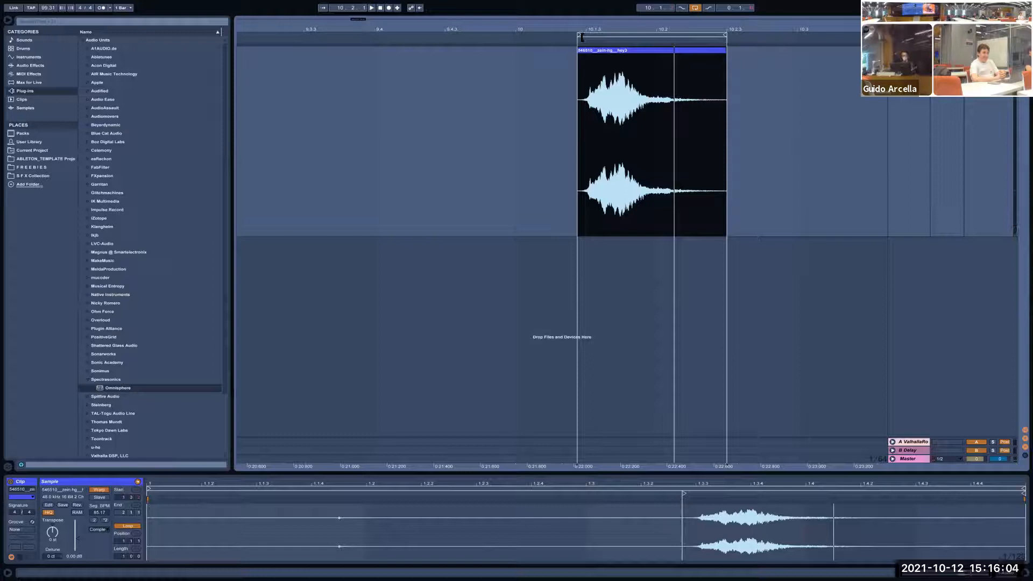
pyautogui.moveTo(582, 37); pyautogui.dragTo(429, 32)
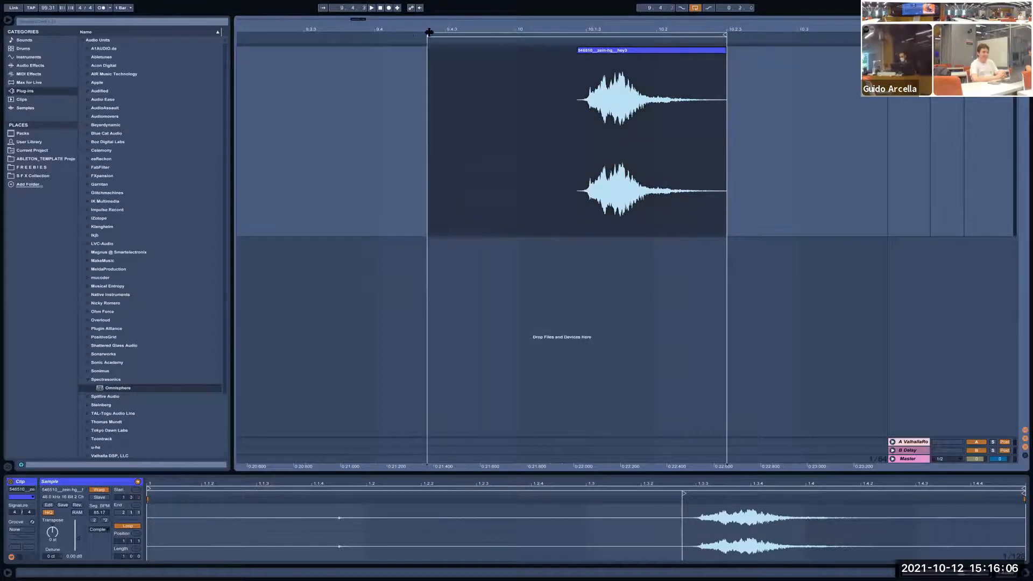
# Undo the trimming, deletion and split of the hey3 clip
pyautogui.press('super+z')
pyautogui.press('super+z')
pyautogui.press('super+z')
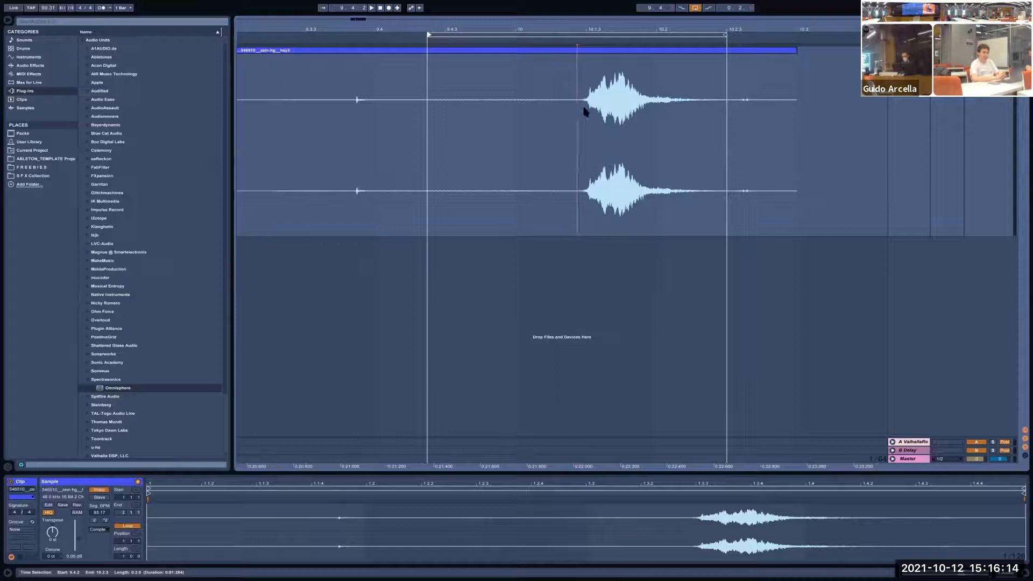
# Loop the whole hey3 clip again and select part of the background noise between the small click and the shout
pyautogui.click(411, 50)
pyautogui.hotkey('ctrl', 'l')
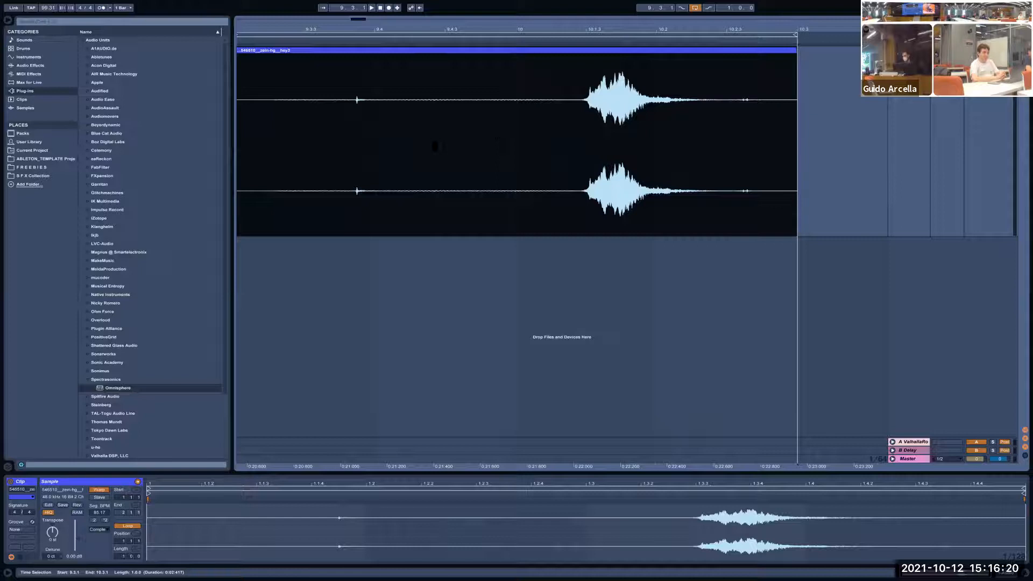
pyautogui.moveTo(497, 45)
pyautogui.mouseDown()
pyautogui.moveTo(498, 31)
pyautogui.moveTo(484, 160)
pyautogui.moveTo(450, 134)
pyautogui.moveTo(516, 138)
pyautogui.mouseUp()
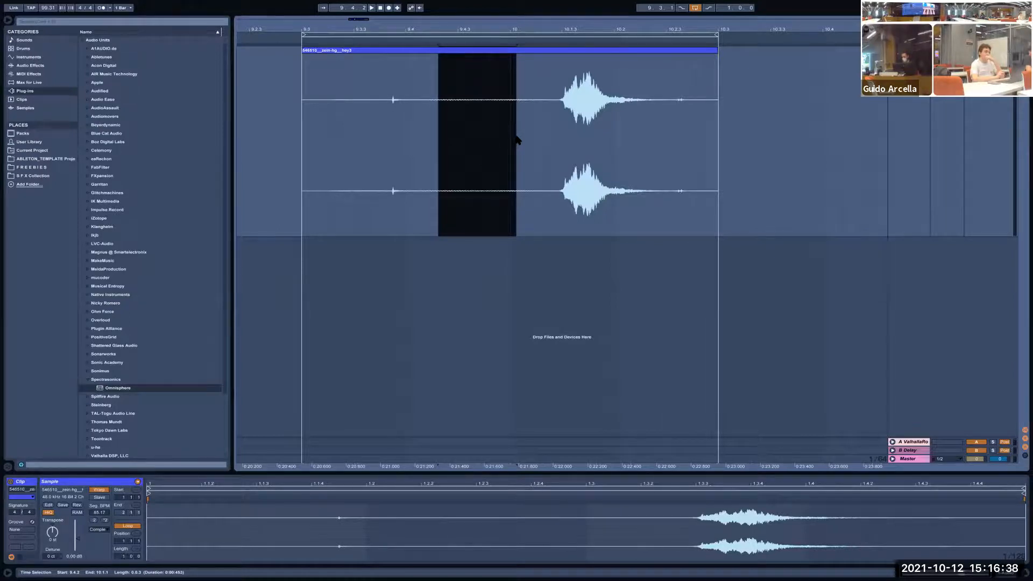
# Search all browser results for "rx" and add the iZotope RX 4 Denoiser to the 1 Audio track
pyautogui.click(82, 21)
pyautogui.write('rx')
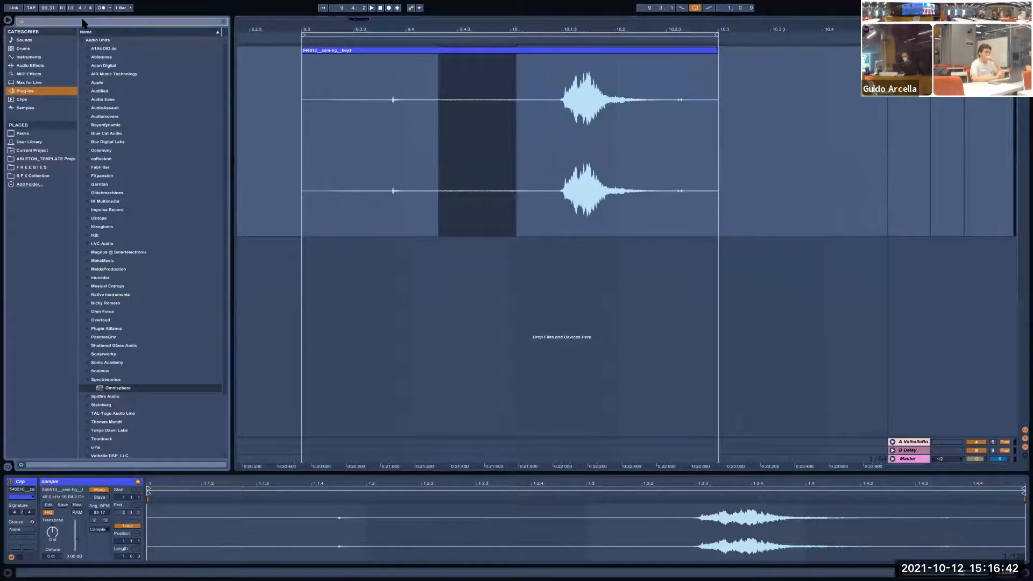
pyautogui.click(24, 116)
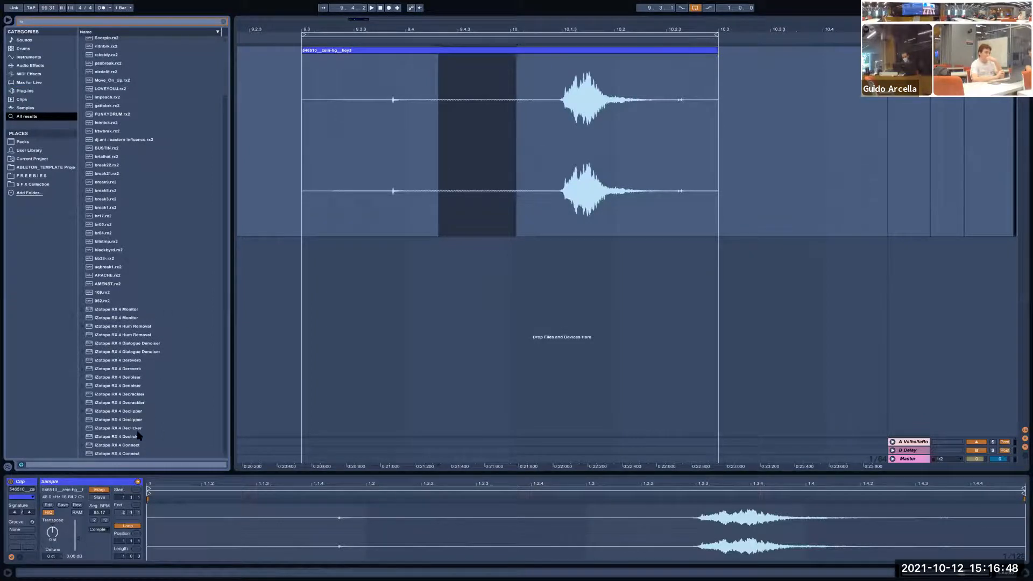
pyautogui.click(151, 345)
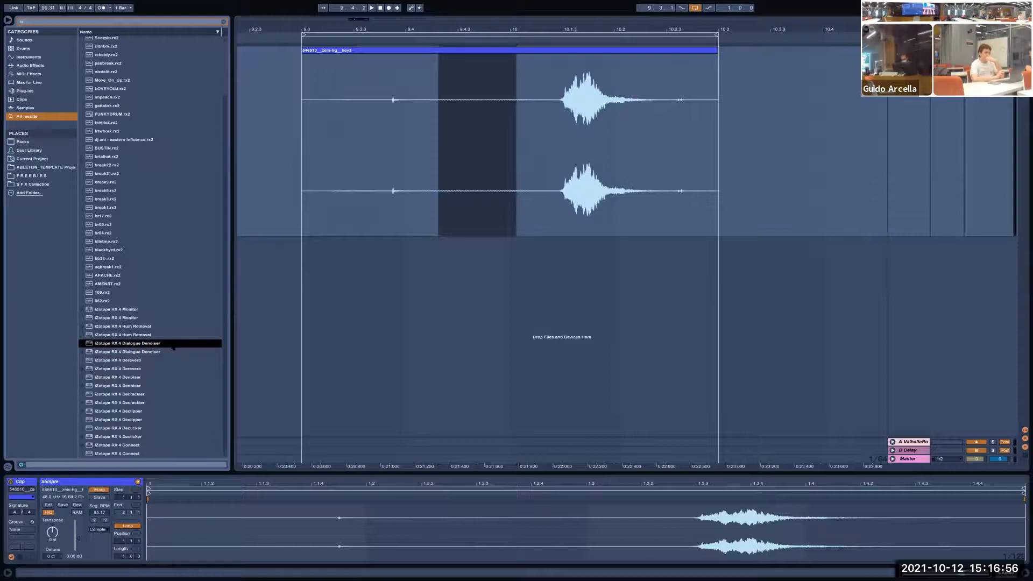
pyautogui.click(118, 377)
pyautogui.moveTo(136, 384); pyautogui.dragTo(456, 216)
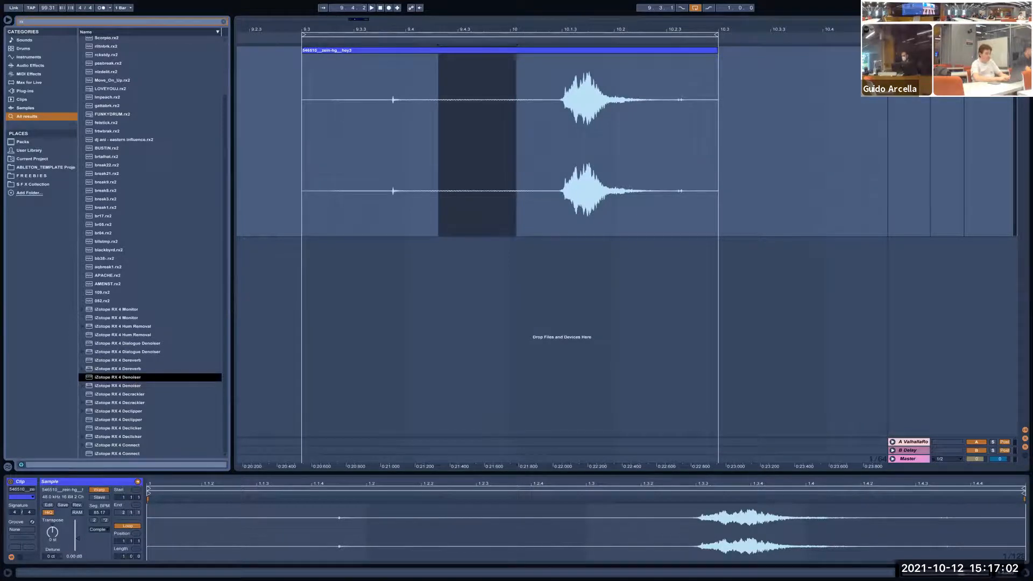
pyautogui.moveTo(347, 142); pyautogui.dragTo(362, 183)
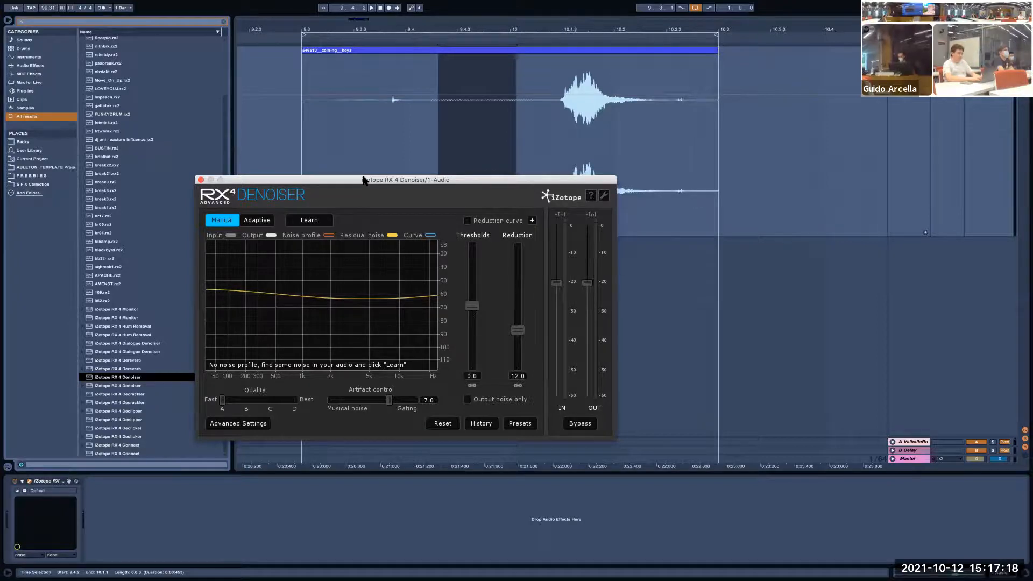
pyautogui.moveTo(363, 179); pyautogui.dragTo(316, 61)
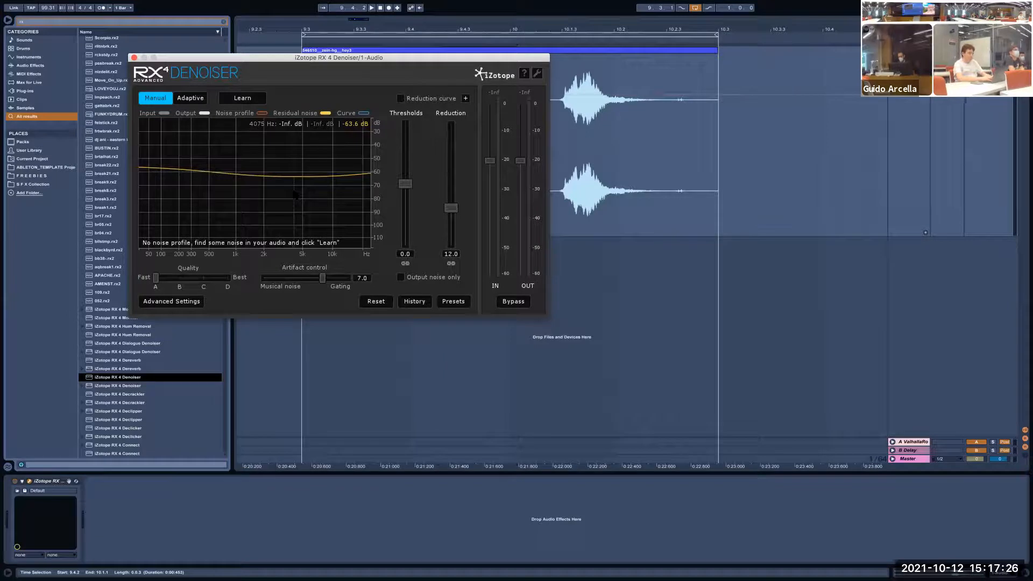
# Play the clip through the Denoiser and set its Reduction to 0.0 dB
pyautogui.press('space')
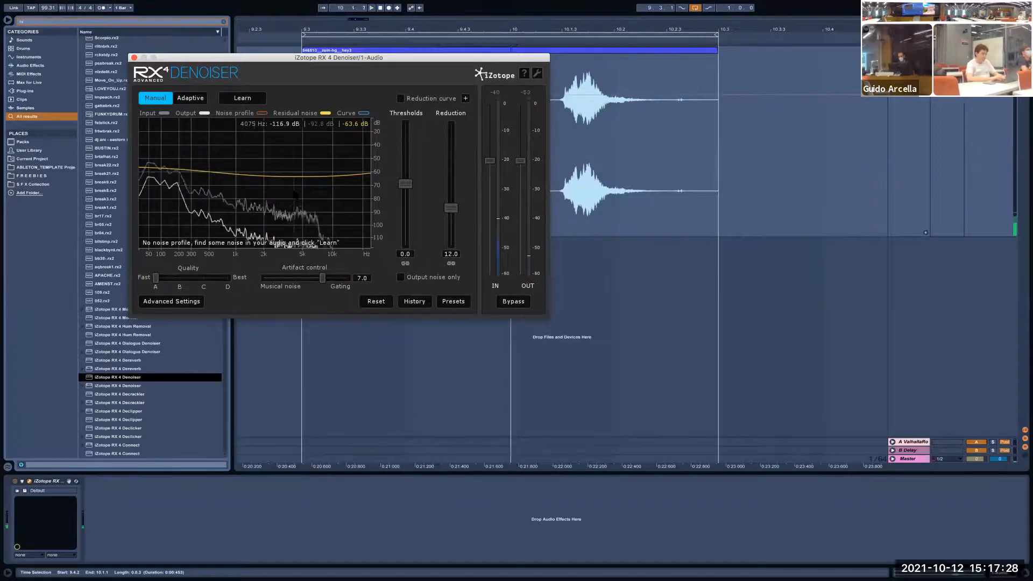
pyautogui.press('space')
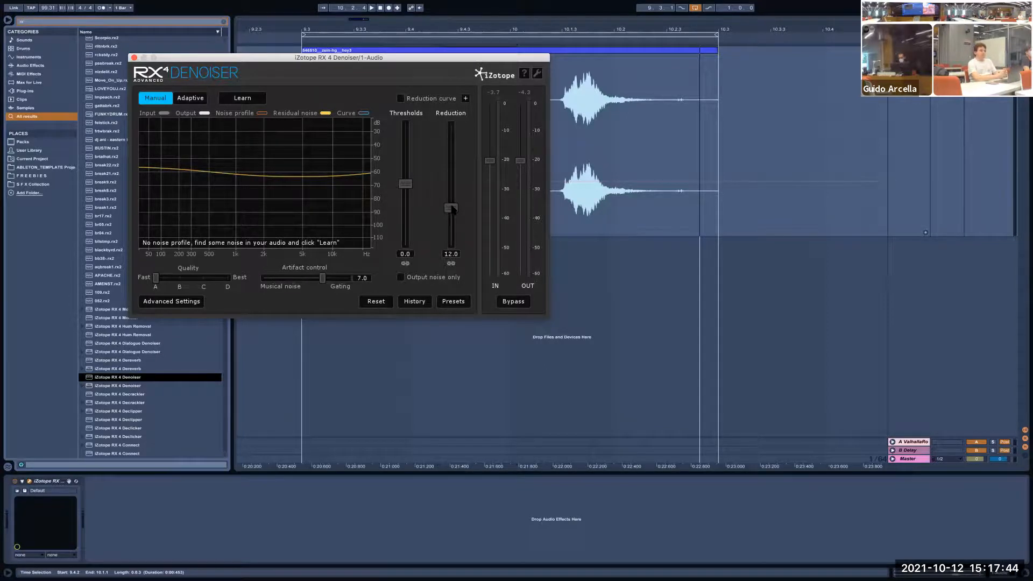
pyautogui.scroll(5, 458, 206)
pyautogui.scroll(-10, 458, 206)
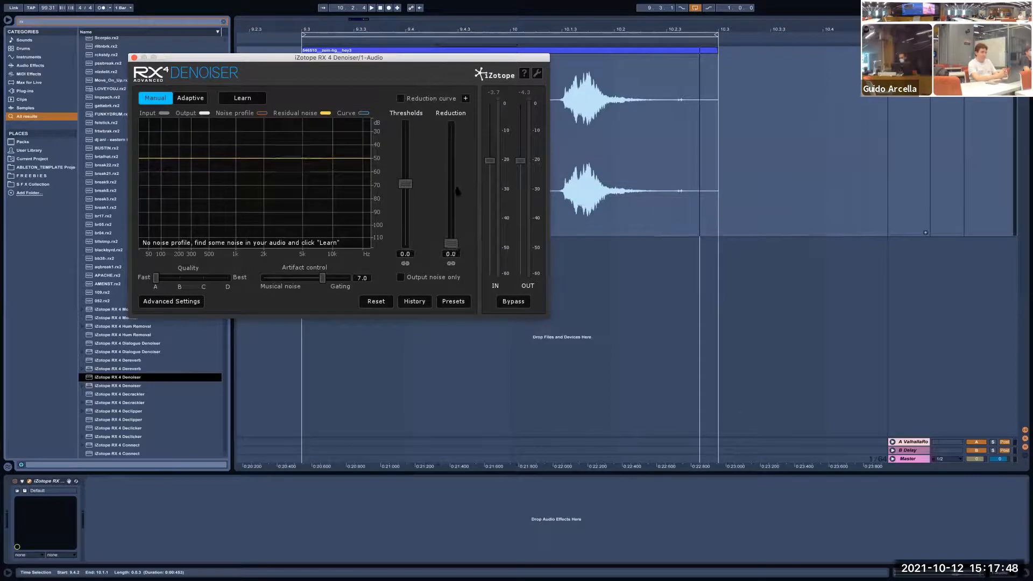
# Loop playback over only the background noise between the small click and the shout
pyautogui.moveTo(409, 56); pyautogui.dragTo(418, 195)
pyautogui.moveTo(434, 133); pyautogui.dragTo(504, 124)
pyautogui.hotkey('ctrl', 'l')
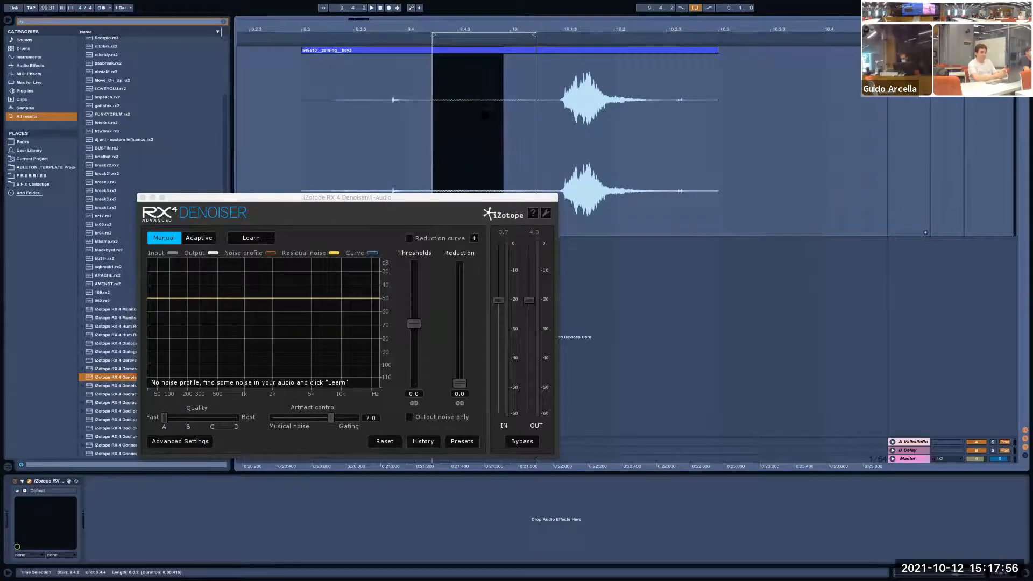
# Play the looped noise and have the Denoiser learn its noise profile from it
pyautogui.press('space')
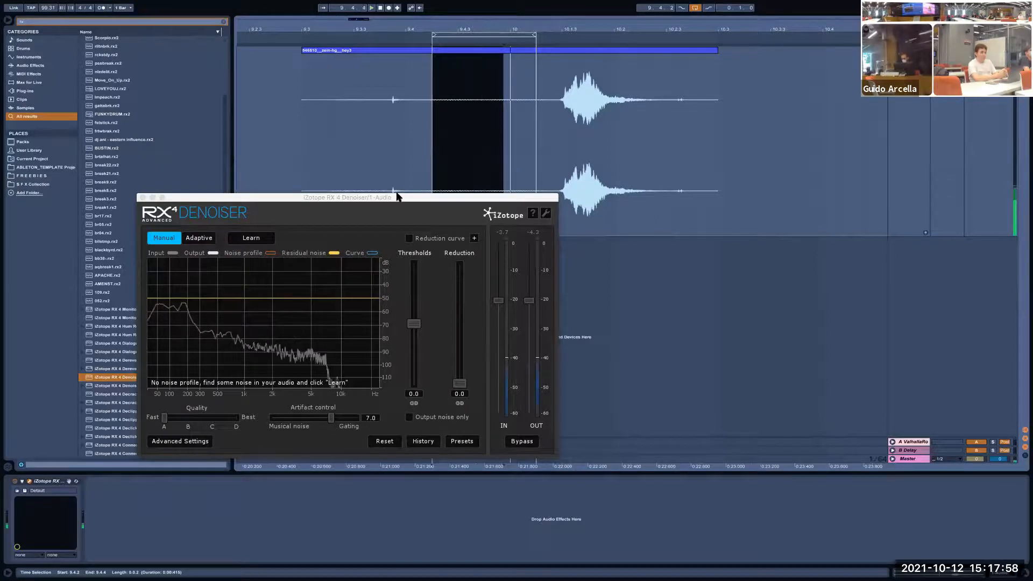
pyautogui.moveTo(348, 197); pyautogui.dragTo(395, 58)
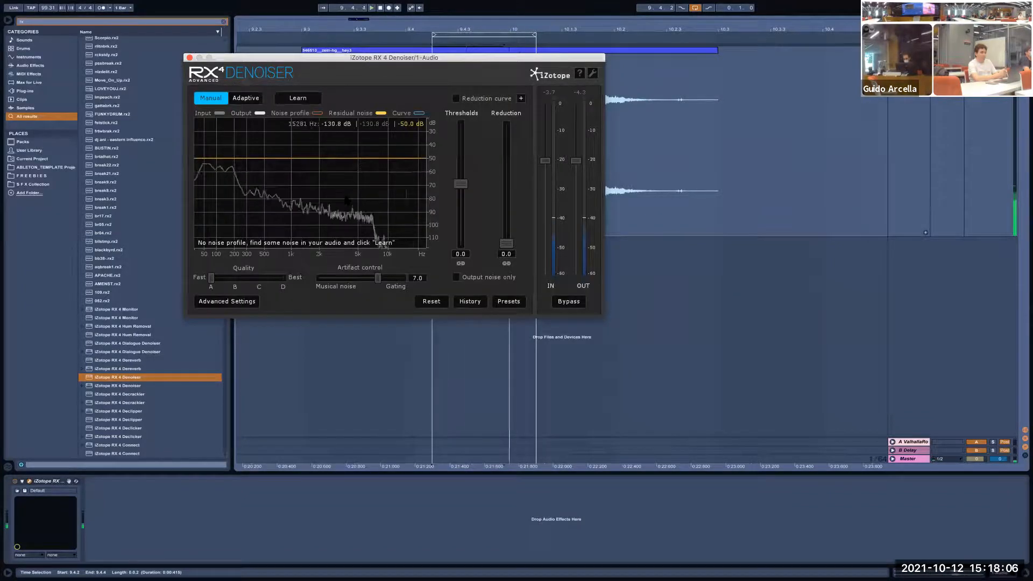
pyautogui.click(305, 102)
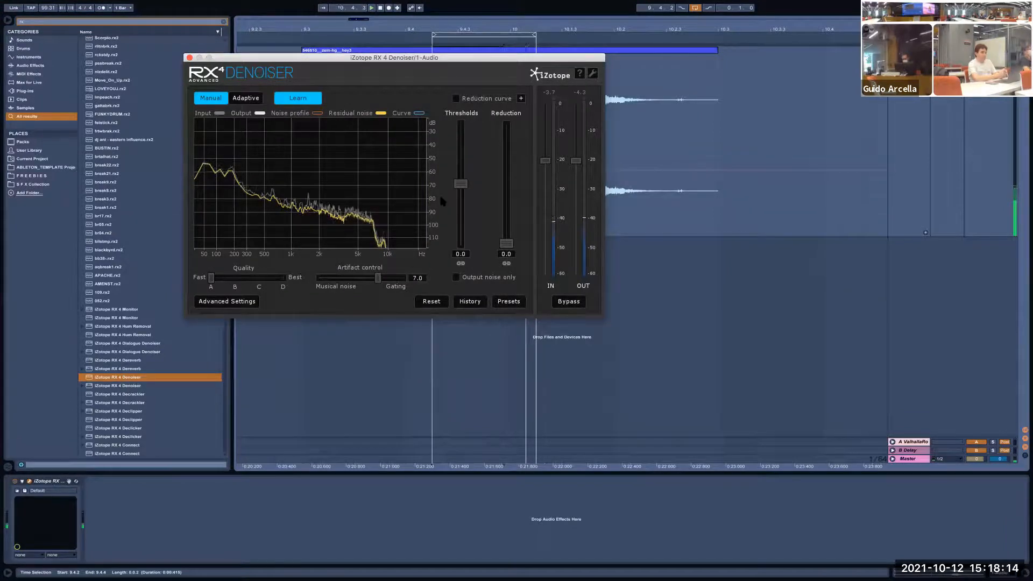
pyautogui.press('space')
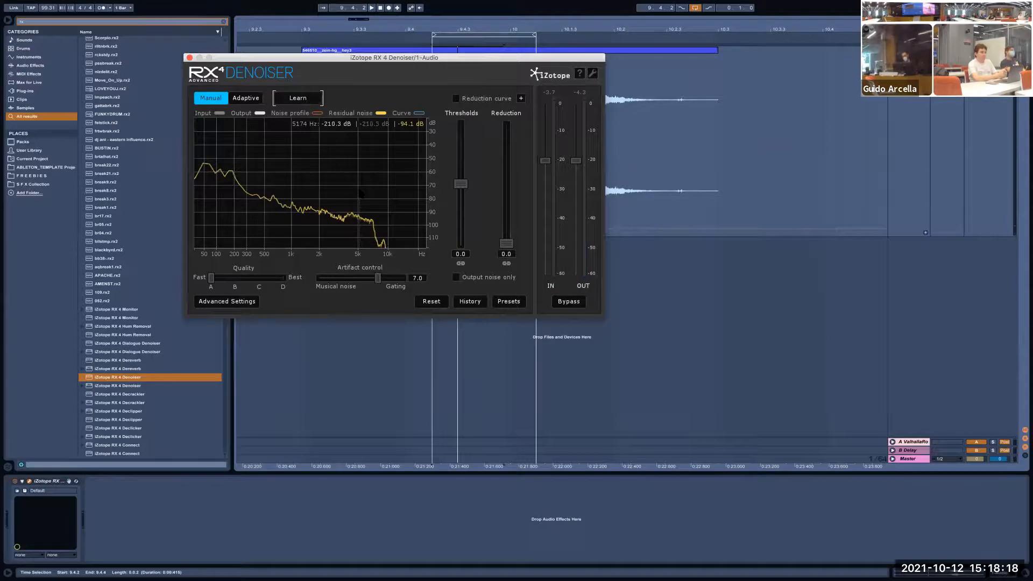
# Loop playback over the whole clip and raise the Denoiser's Reduction to 7.9 dB
pyautogui.click(372, 51)
pyautogui.press('super+l')
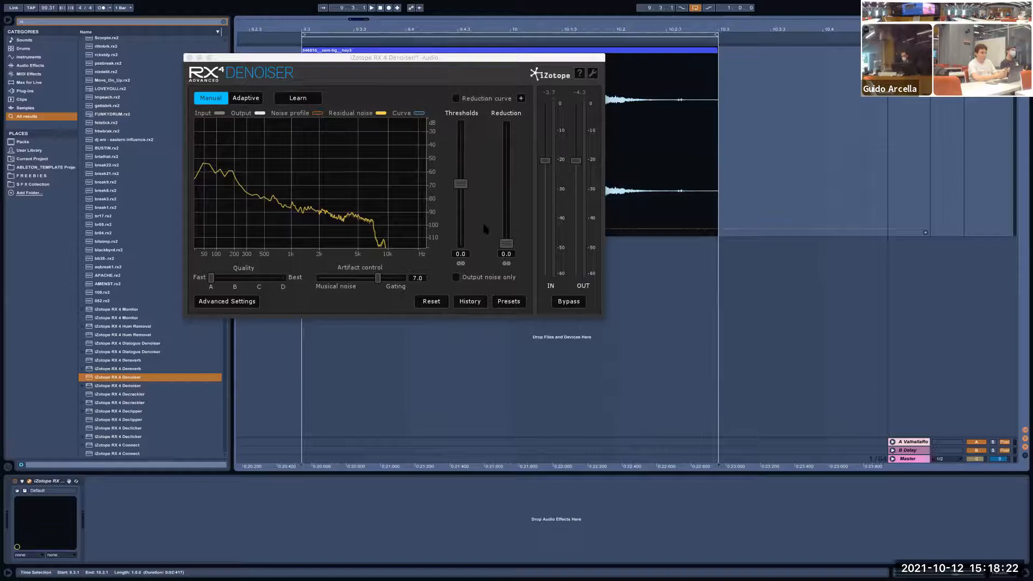
pyautogui.click(502, 243)
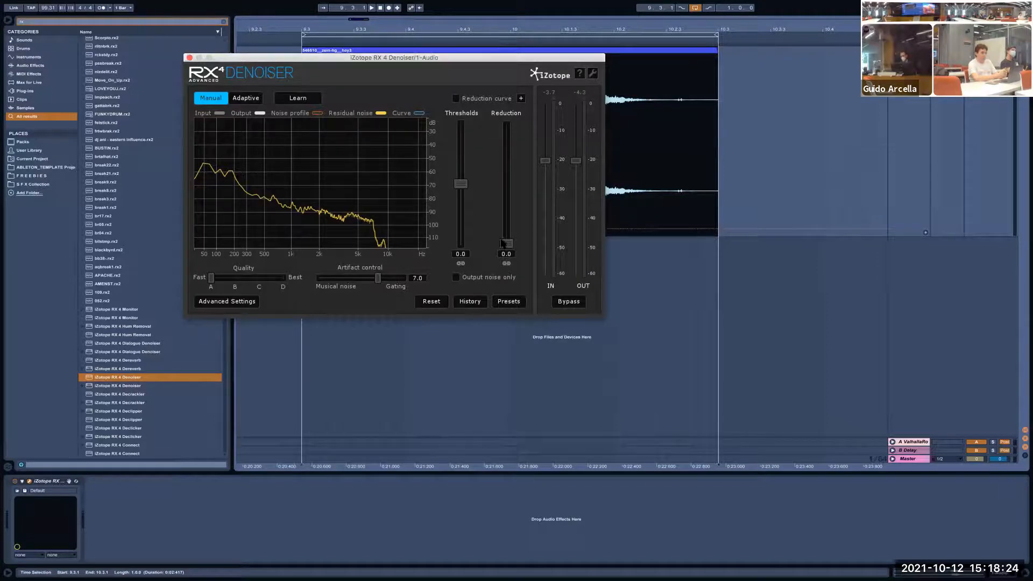
pyautogui.moveTo(501, 243)
pyautogui.mouseDown()
pyautogui.moveTo(513, 239)
pyautogui.moveTo(509, 225)
pyautogui.moveTo(507, 245)
pyautogui.mouseUp()
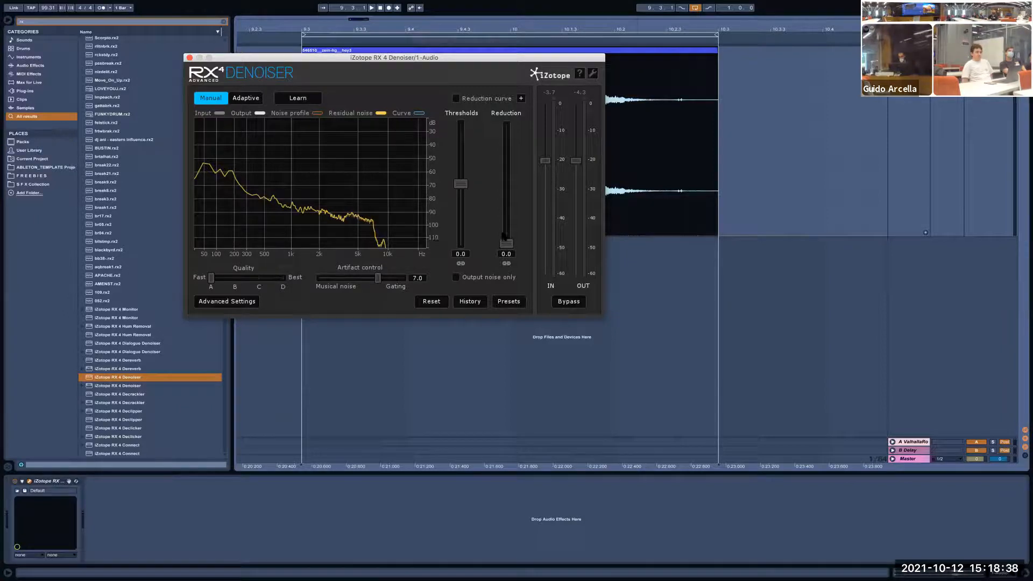
pyautogui.moveTo(507, 244); pyautogui.dragTo(505, 215)
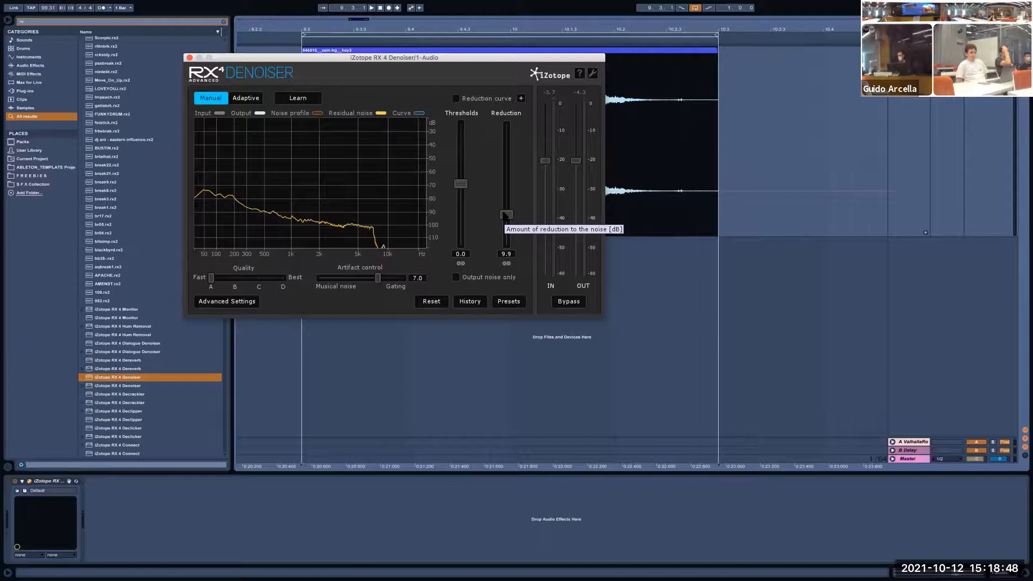
pyautogui.moveTo(505, 216); pyautogui.dragTo(506, 168)
pyautogui.click(510, 229)
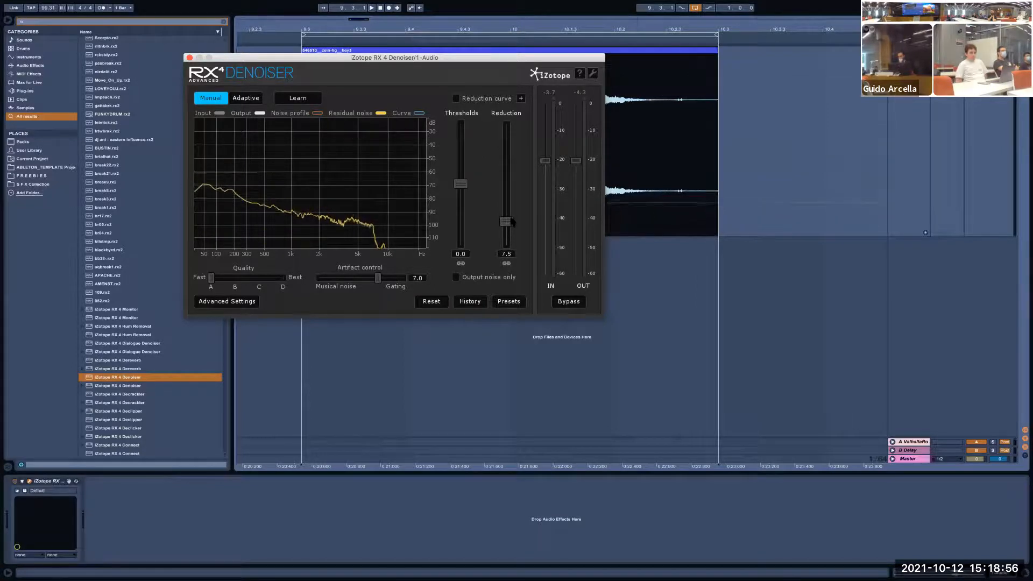
pyautogui.moveTo(511, 229); pyautogui.dragTo(512, 221)
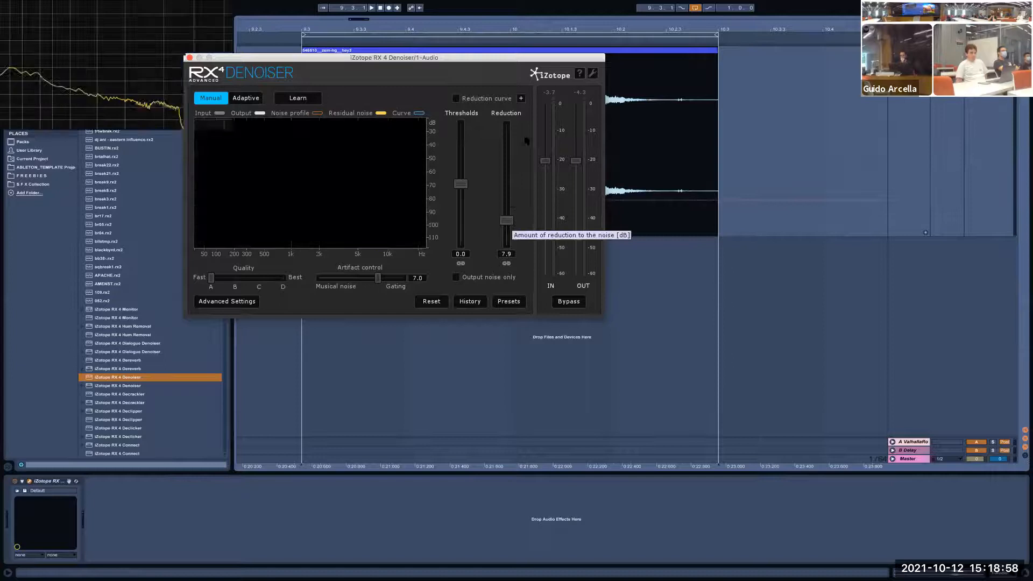
# Uncover the waveform by moving the Denoiser window and play the looped clip through the noise reduction
pyautogui.moveTo(520, 58); pyautogui.dragTo(518, 137)
pyautogui.click(412, 99)
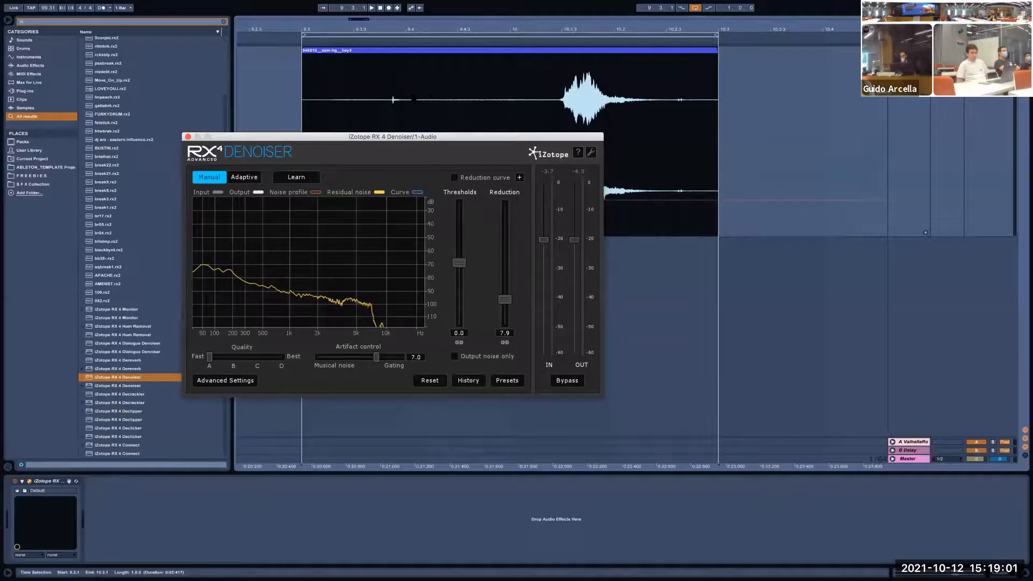
pyautogui.click(377, 50)
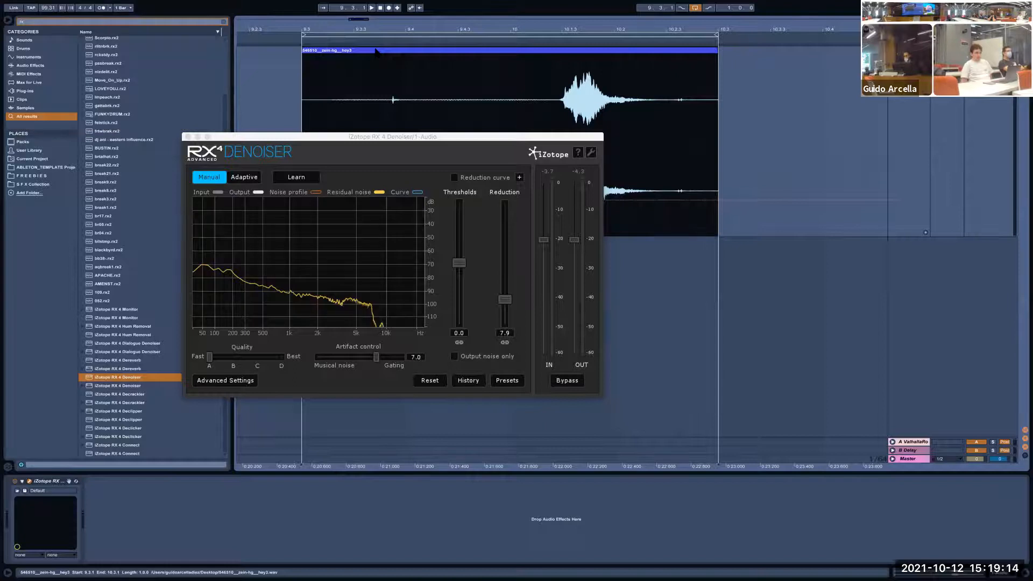
pyautogui.press('space')
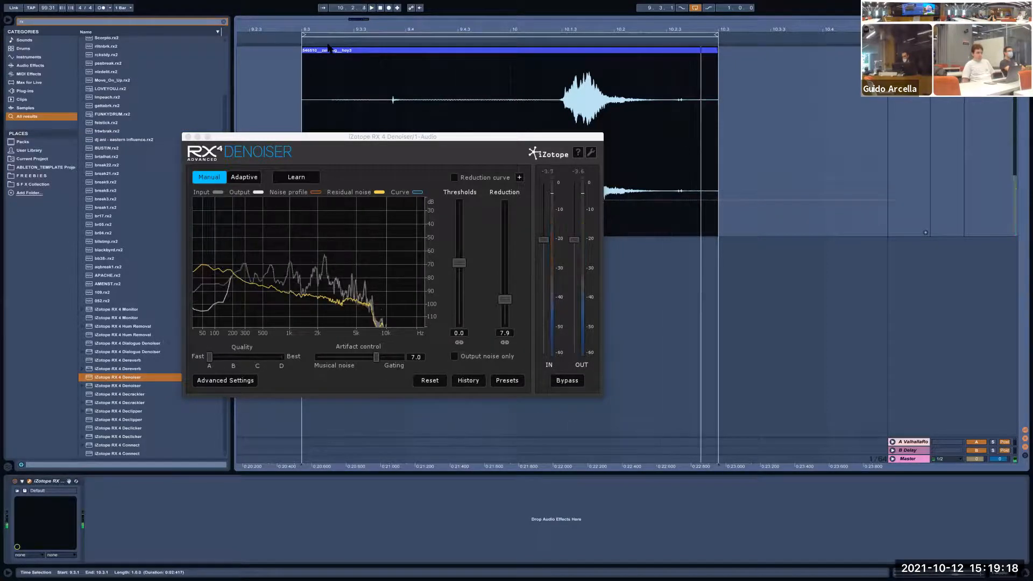
pyautogui.press('space')
# Trim the clip to the shout and its tail with a short lead-in, and play it back in the loop
pyautogui.moveTo(302, 54); pyautogui.dragTo(548, 54)
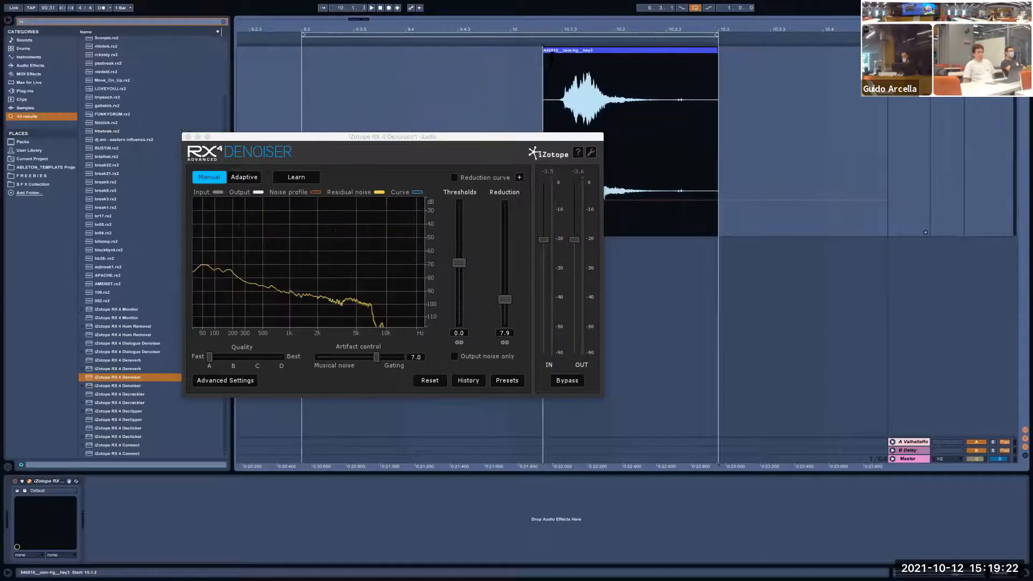
pyautogui.moveTo(716, 50); pyautogui.dragTo(673, 50)
pyautogui.press('space')
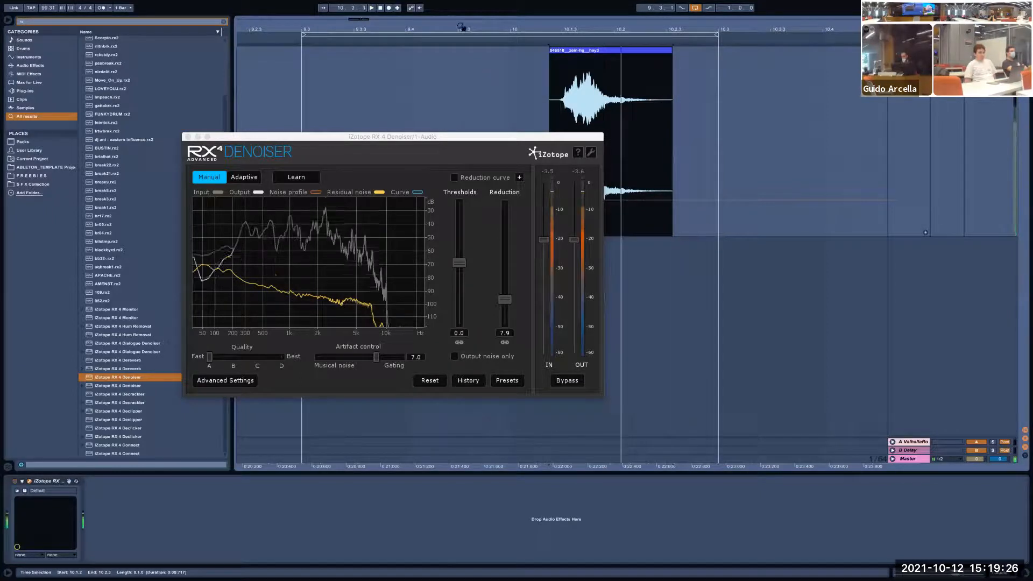
pyautogui.click(453, 35)
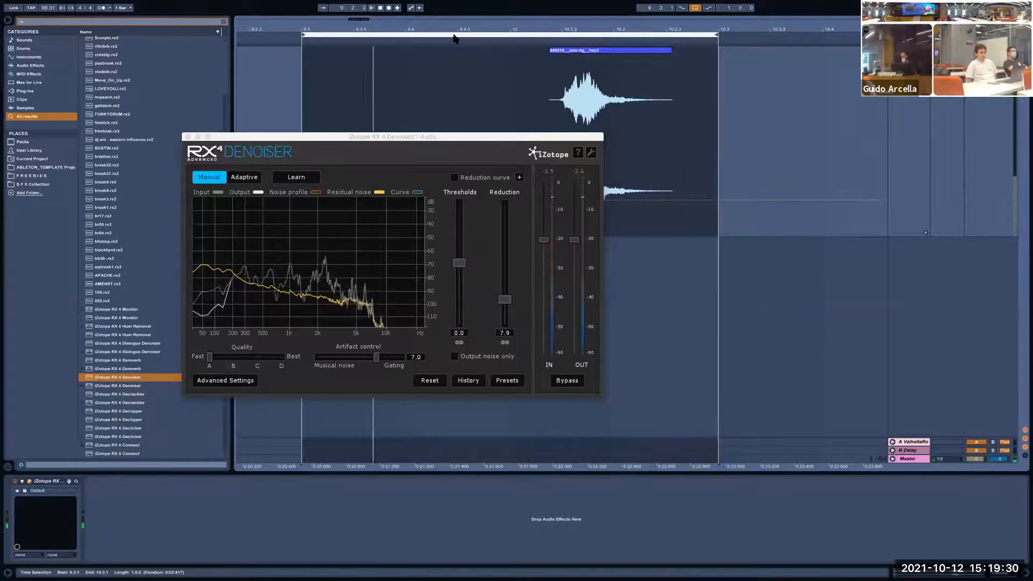
pyautogui.press('space')
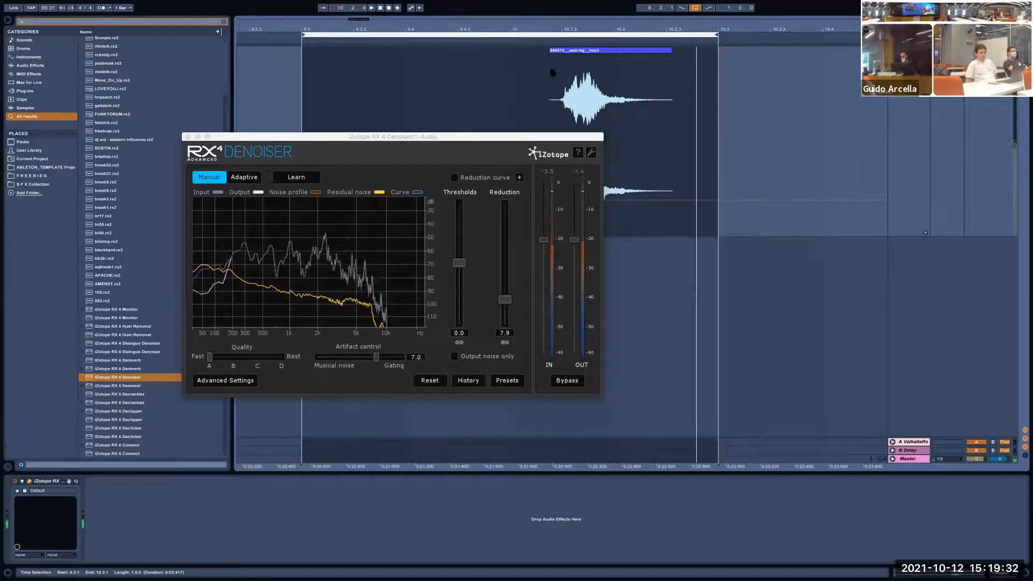
pyautogui.moveTo(549, 50); pyautogui.dragTo(524, 50)
pyautogui.click(505, 37)
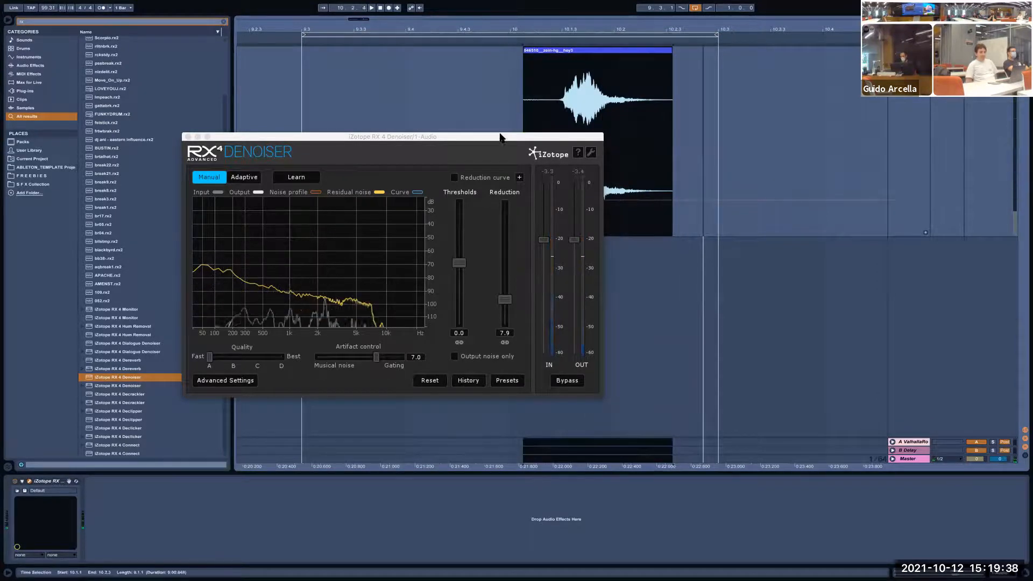
# Extend the clip's start back to just before the small click and compare playback with the Denoiser off and on
pyautogui.moveTo(196, 137); pyautogui.dragTo(264, 80)
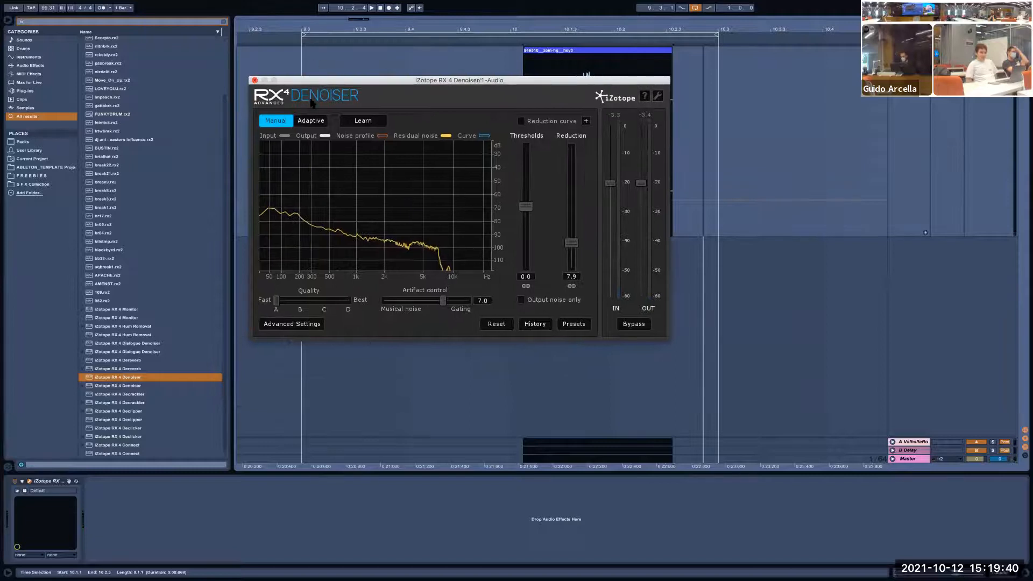
pyautogui.click(15, 481)
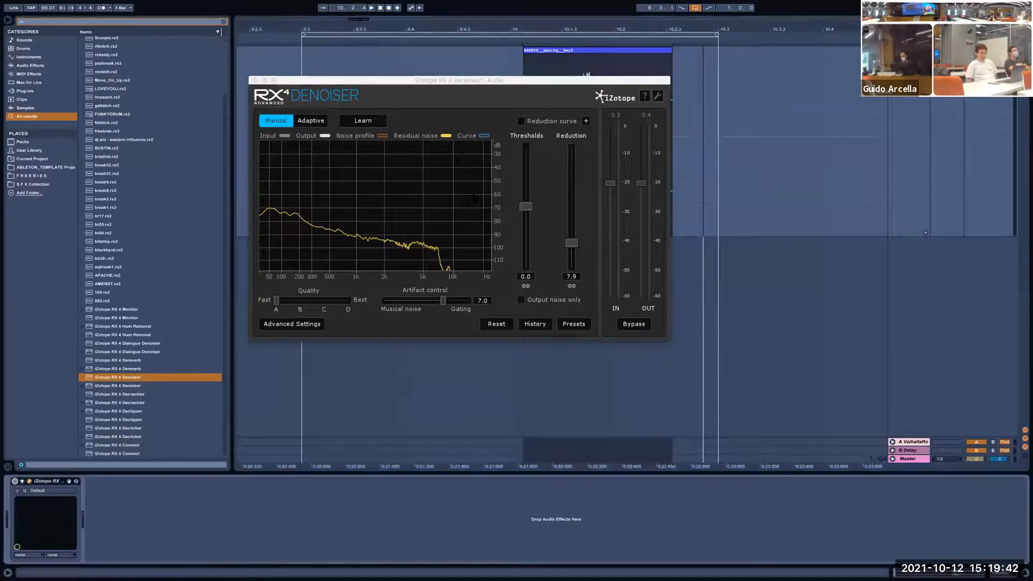
pyautogui.press('space')
pyautogui.moveTo(525, 52); pyautogui.dragTo(388, 52)
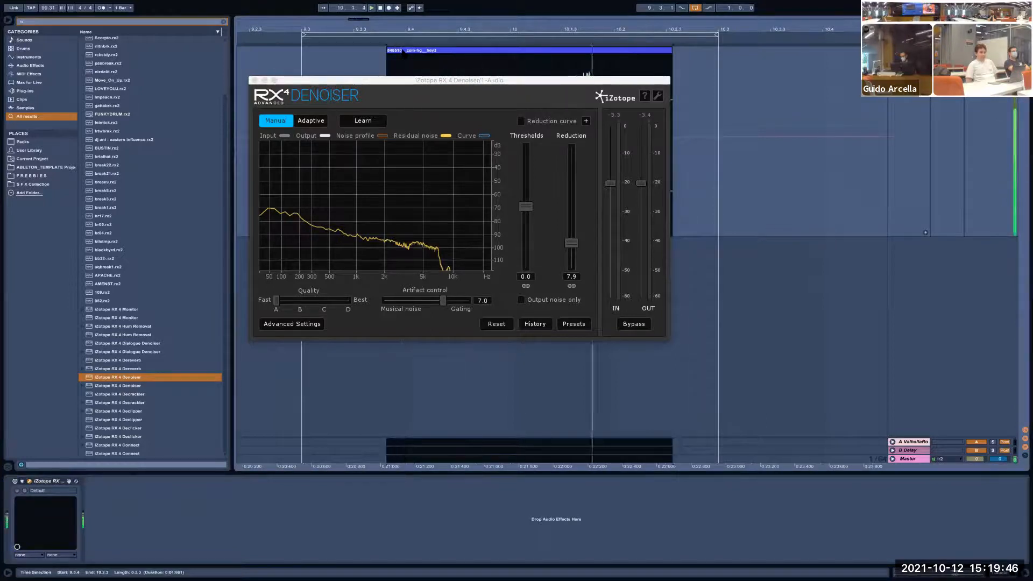
pyautogui.click(15, 482)
pyautogui.click(15, 481)
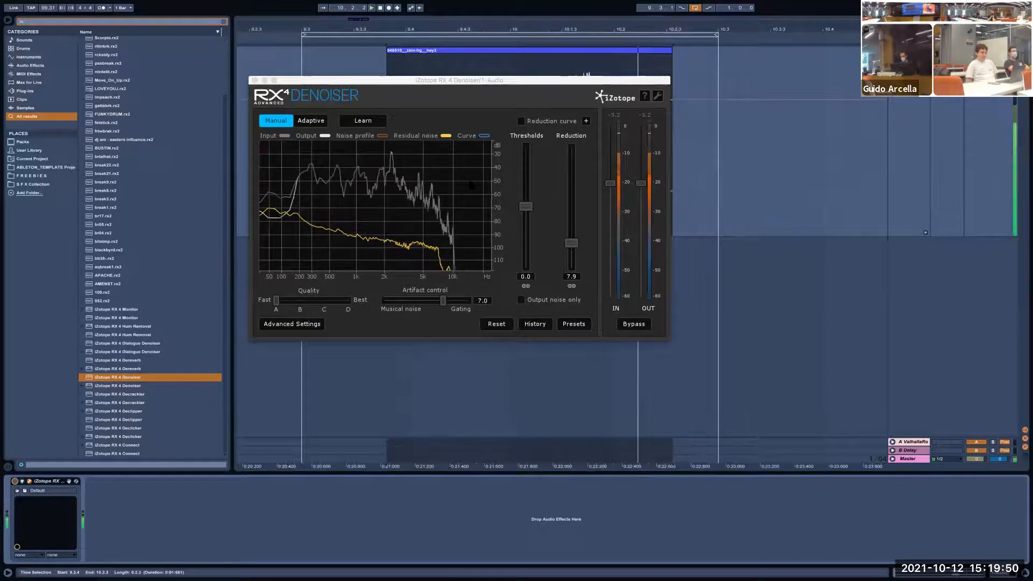
# Stop playback and trim the clip's start to right before the shout, clearing the Denoiser window from the waveform
pyautogui.moveTo(517, 80); pyautogui.dragTo(500, 183)
pyautogui.press('space')
pyautogui.moveTo(388, 52); pyautogui.dragTo(556, 56)
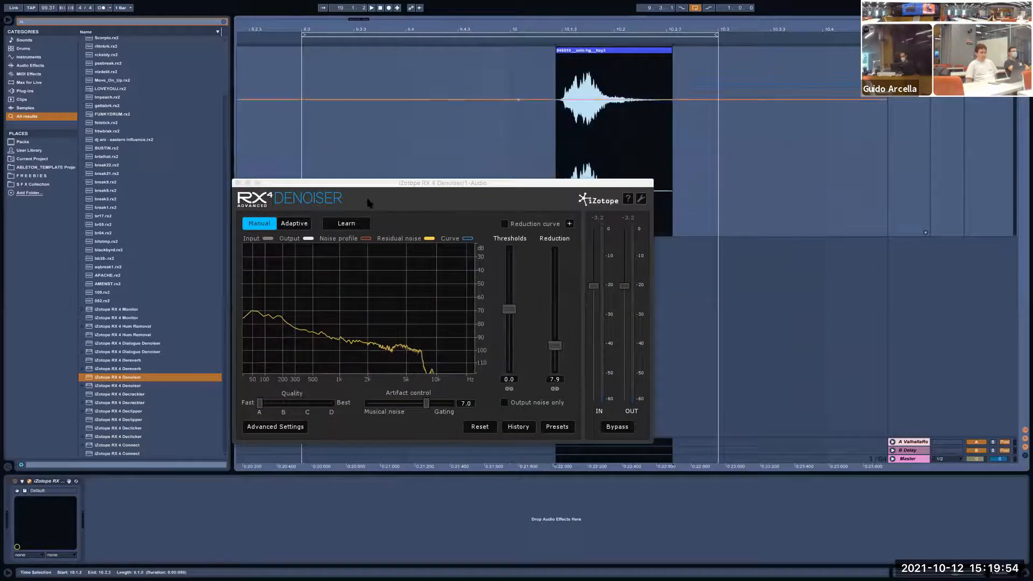
pyautogui.moveTo(282, 183); pyautogui.dragTo(313, 149)
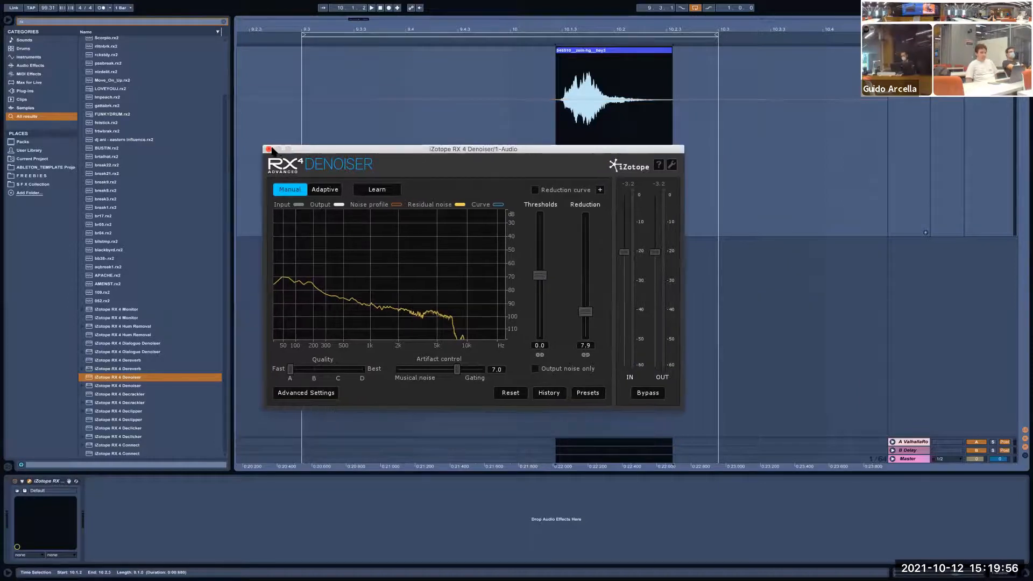
# Add a second audio track, set its input to Resampling, record-arm it, and deactivate its output
pyautogui.click(920, 296)
pyautogui.press('super+t')
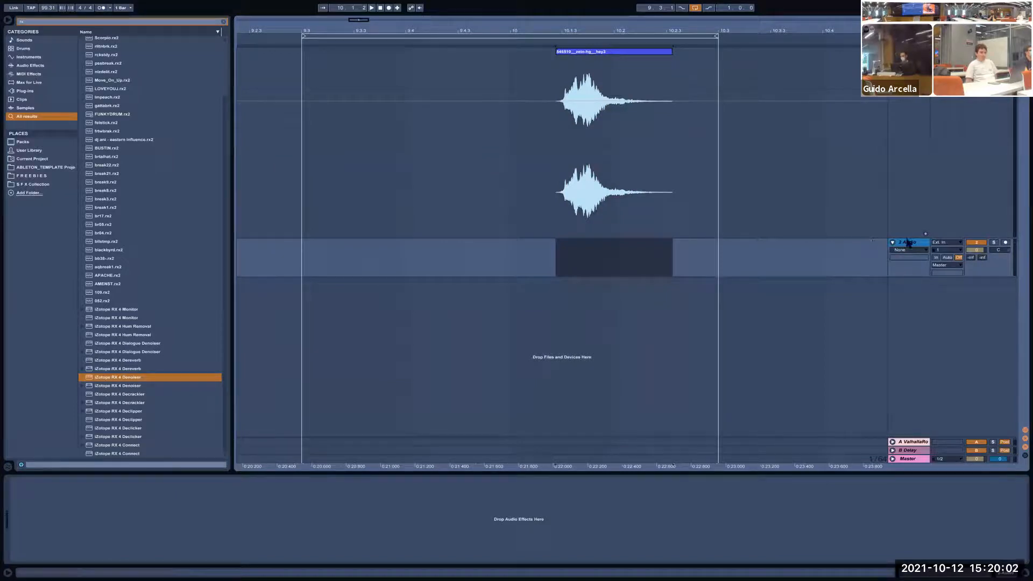
pyautogui.click(908, 52)
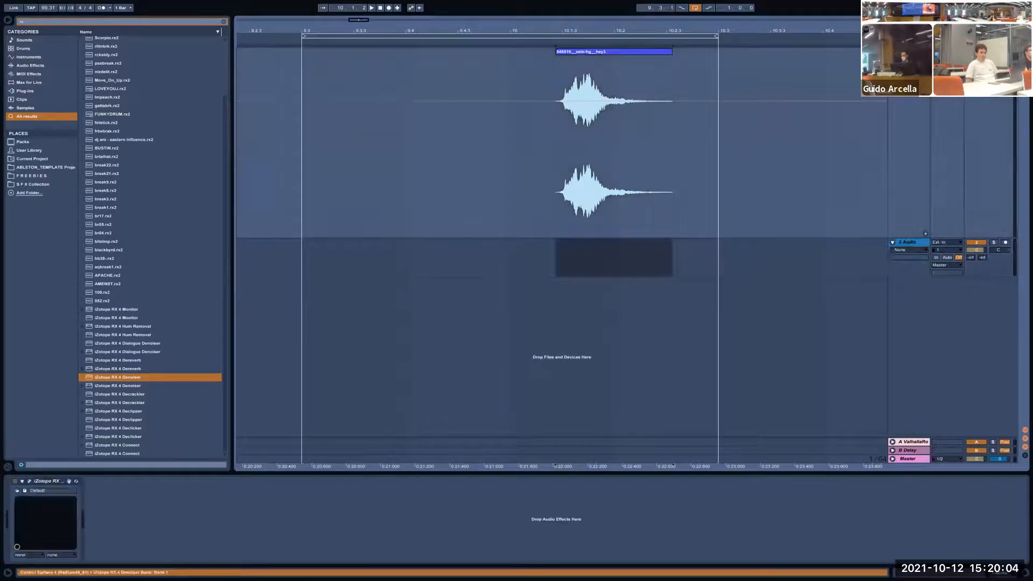
pyautogui.click(944, 243)
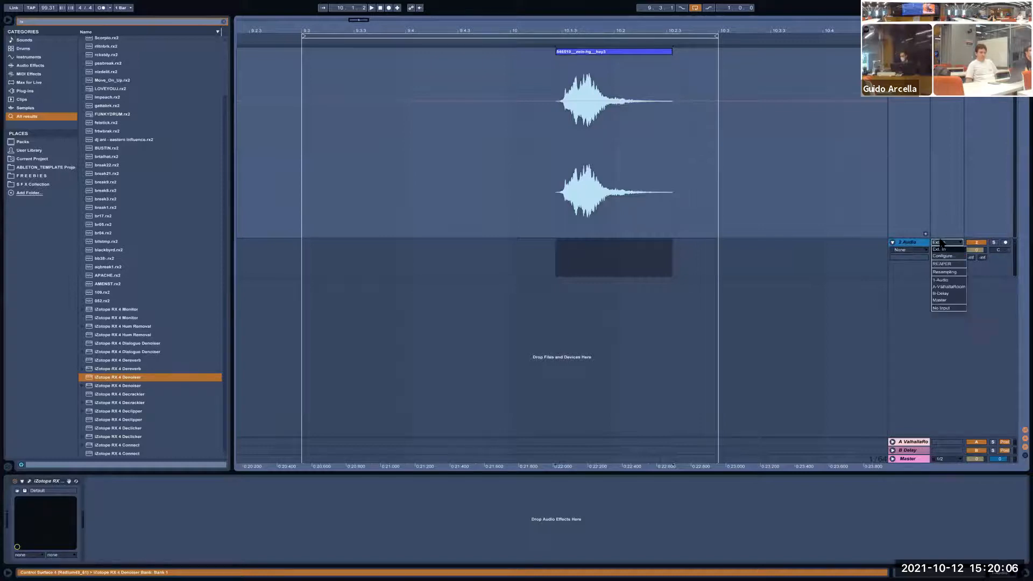
pyautogui.click(944, 249)
pyautogui.click(1006, 243)
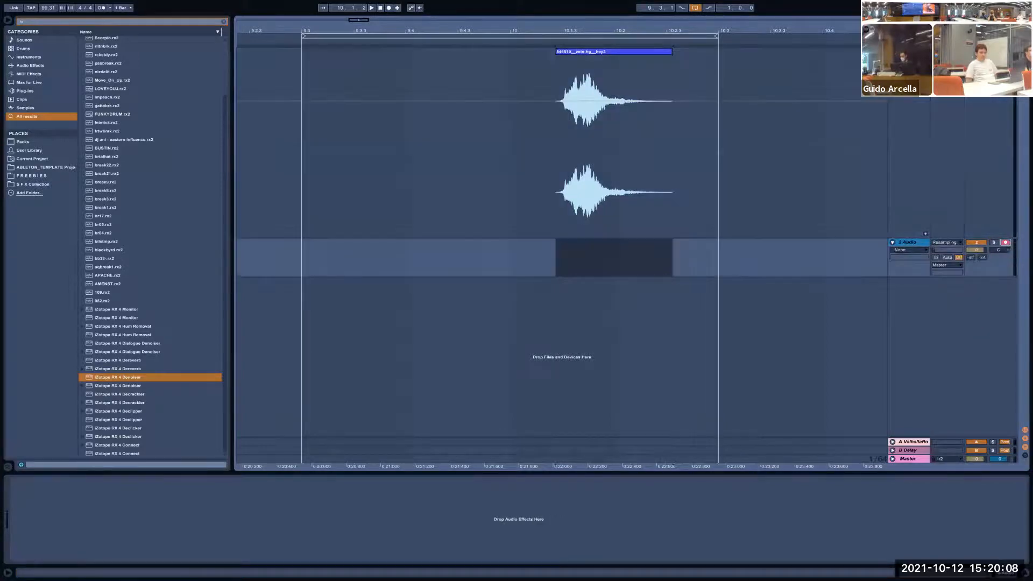
pyautogui.click(1005, 52)
pyautogui.click(977, 242)
pyautogui.click(615, 37)
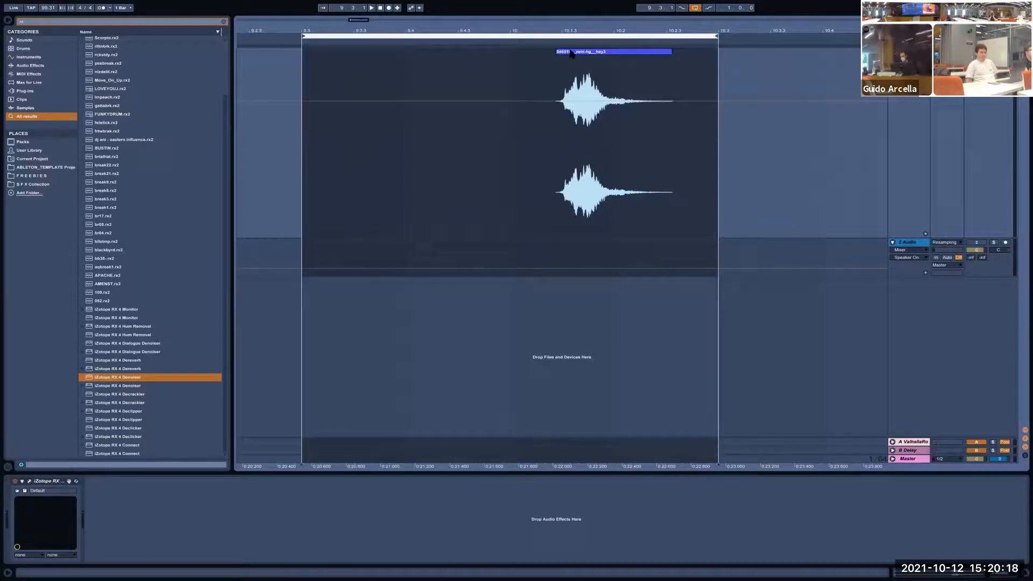
pyautogui.moveTo(61, 5)
pyautogui.click(389, 8)
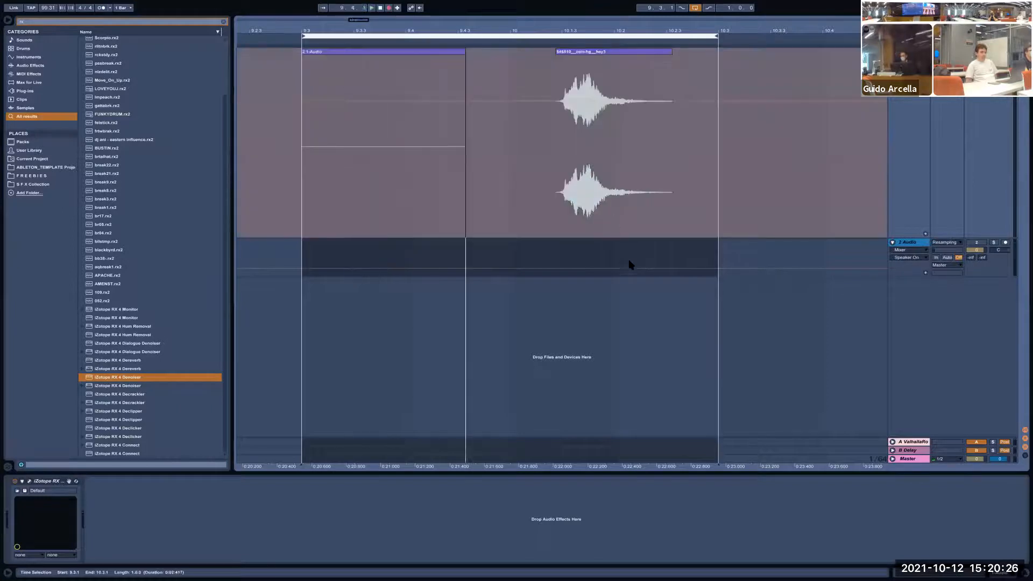
pyautogui.press('space')
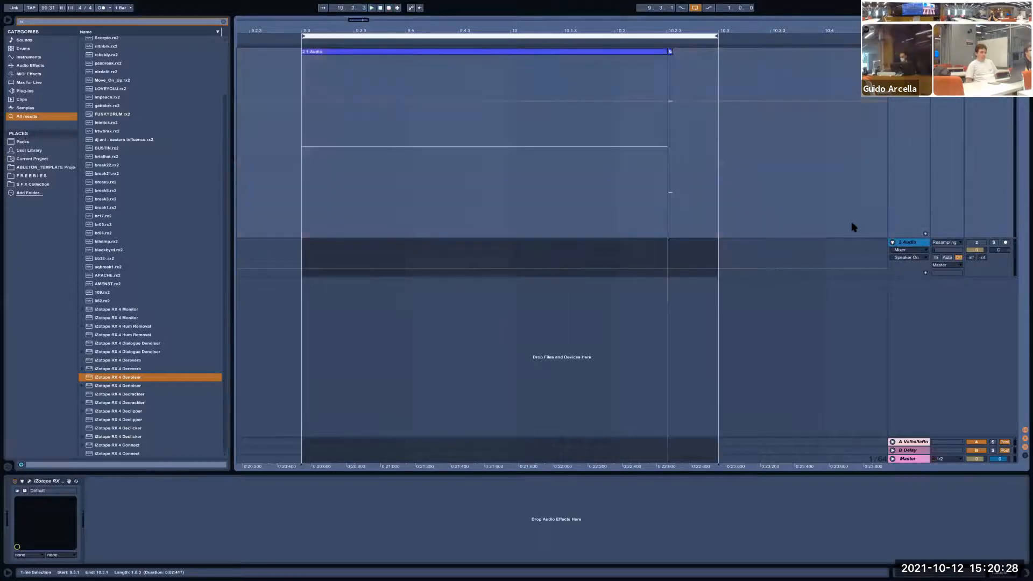
pyautogui.press('super+z')
# Record-arm the 2 Audio track, record the denoised shout over the loop, and solo the track to hear the recording
pyautogui.click(1004, 243)
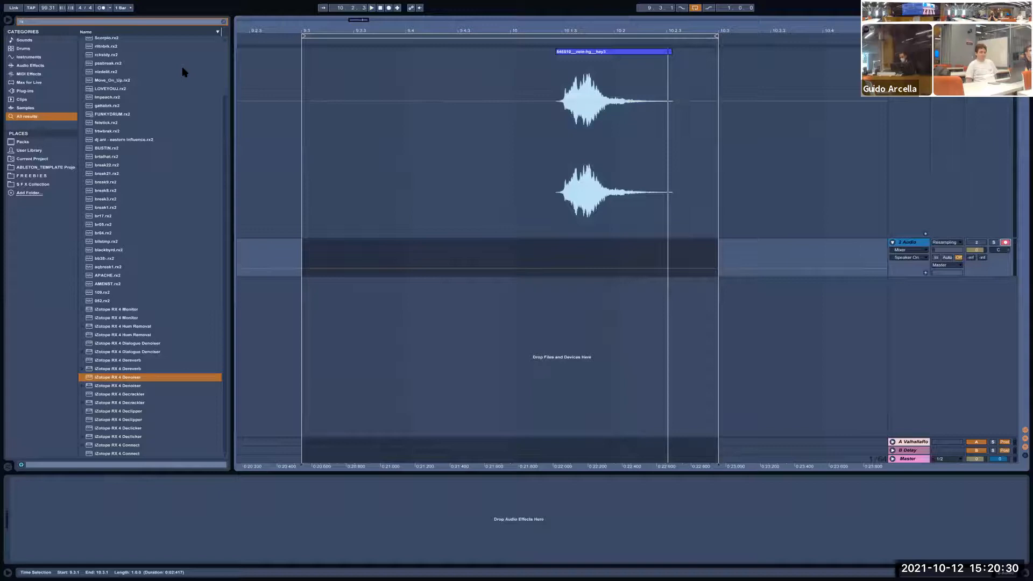
pyautogui.click(389, 9)
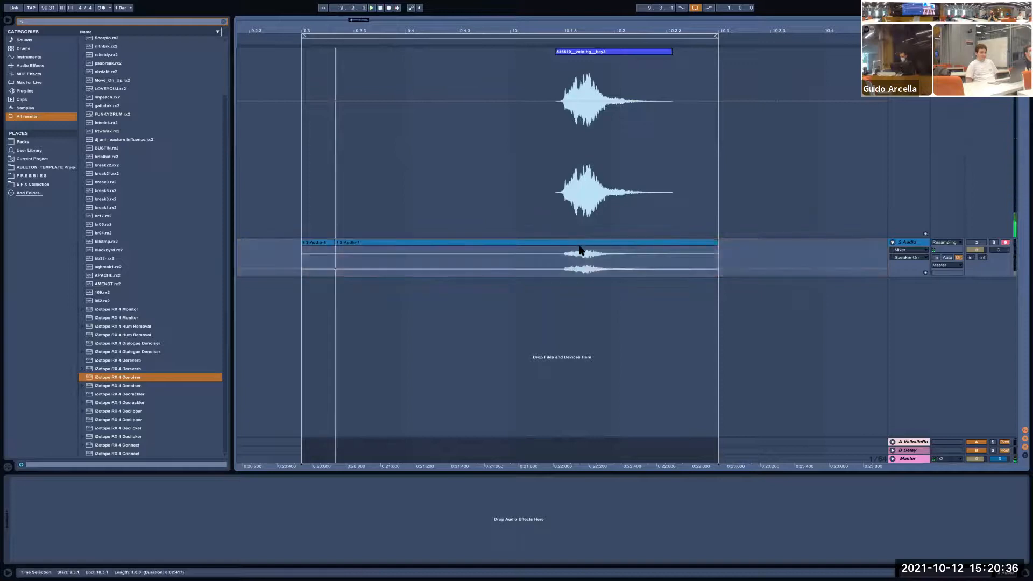
pyautogui.press('space')
pyautogui.click(581, 252)
pyautogui.click(993, 243)
pyautogui.press('space')
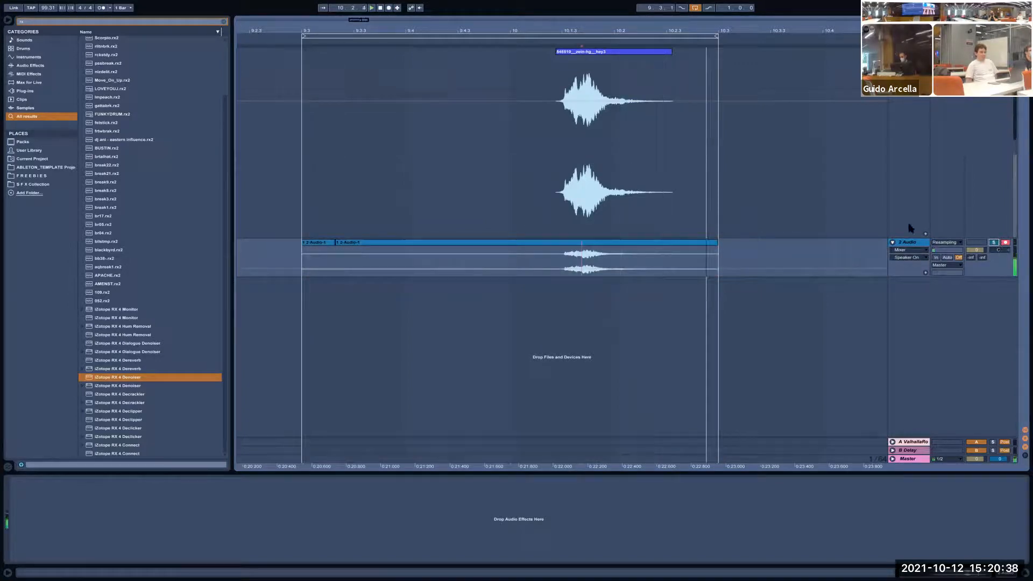
pyautogui.click(489, 256)
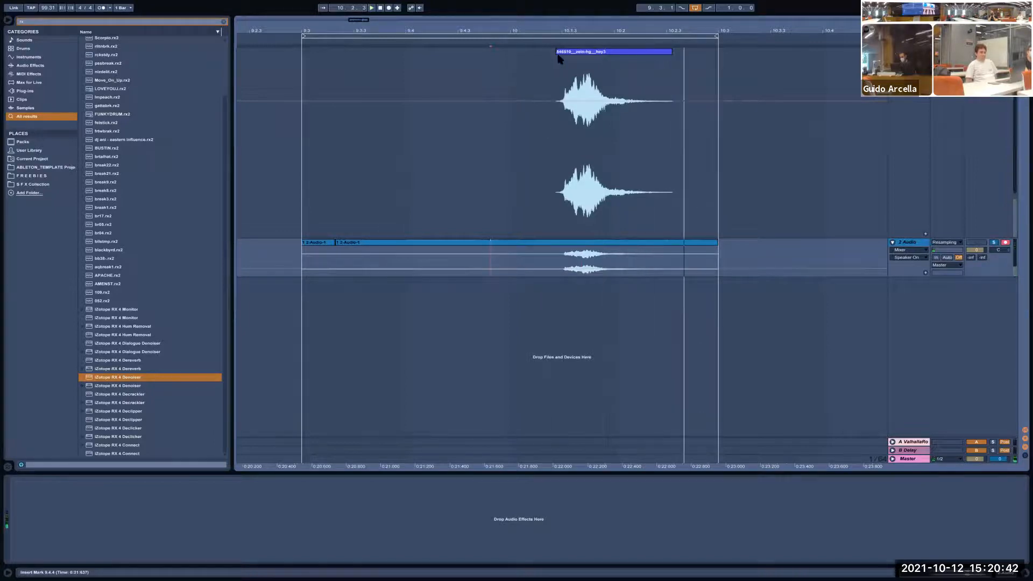
# Extend the original clip's start back to about bar 10 and delete both recorded clips from the 2 Audio track
pyautogui.moveTo(557, 54); pyautogui.dragTo(512, 53)
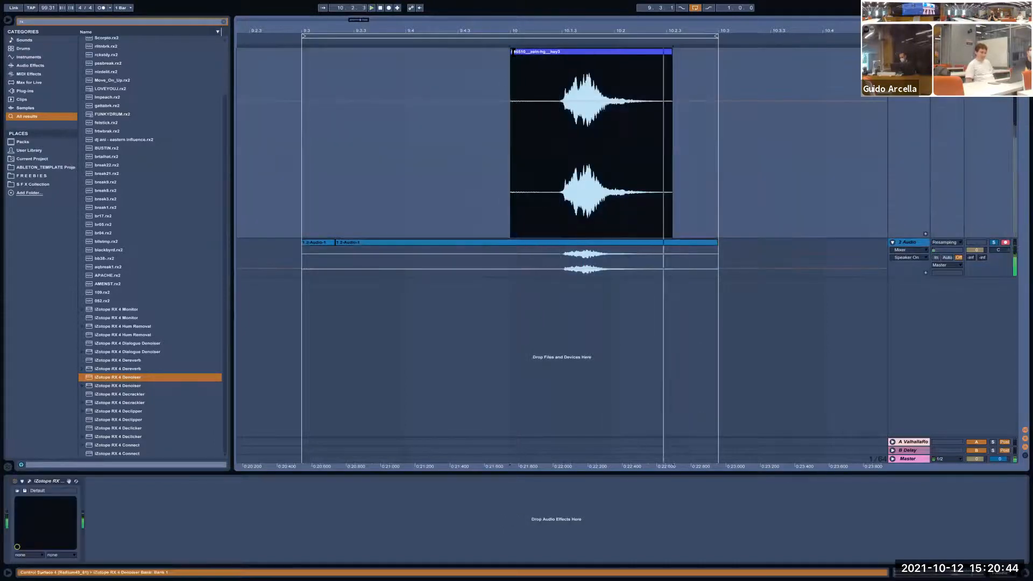
pyautogui.click(642, 241)
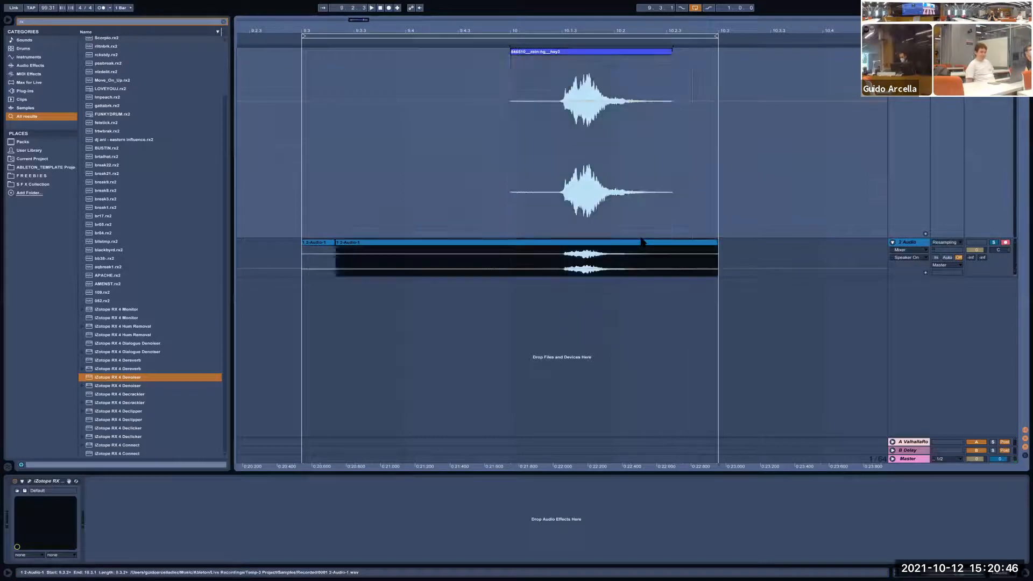
pyautogui.press('Delete')
pyautogui.click(320, 243)
pyautogui.press('Delete')
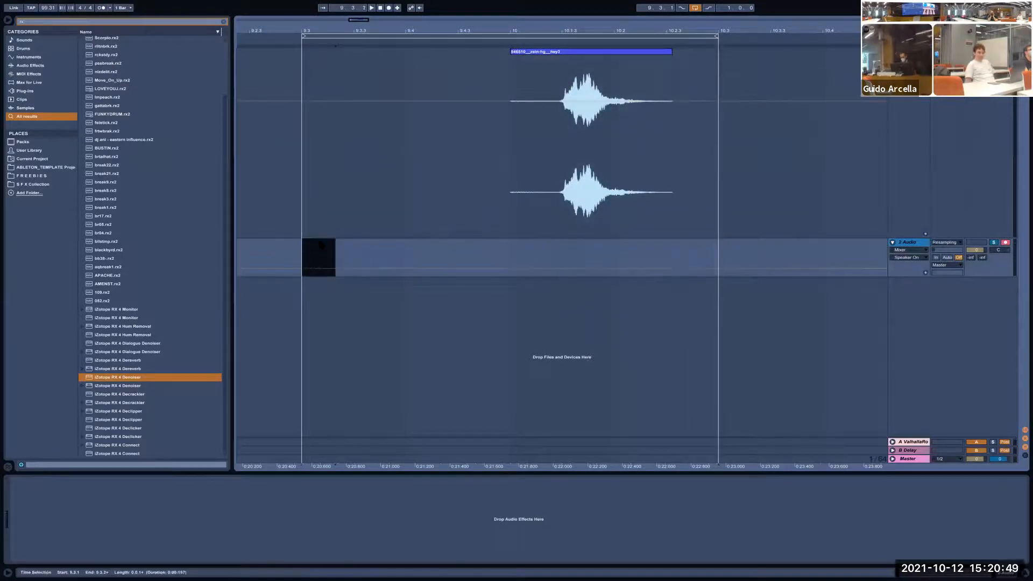
# Unsolo the 2 Audio track, resample the denoised shout again, and cut the recording to the original clip's start and end
pyautogui.click(994, 243)
pyautogui.click(389, 9)
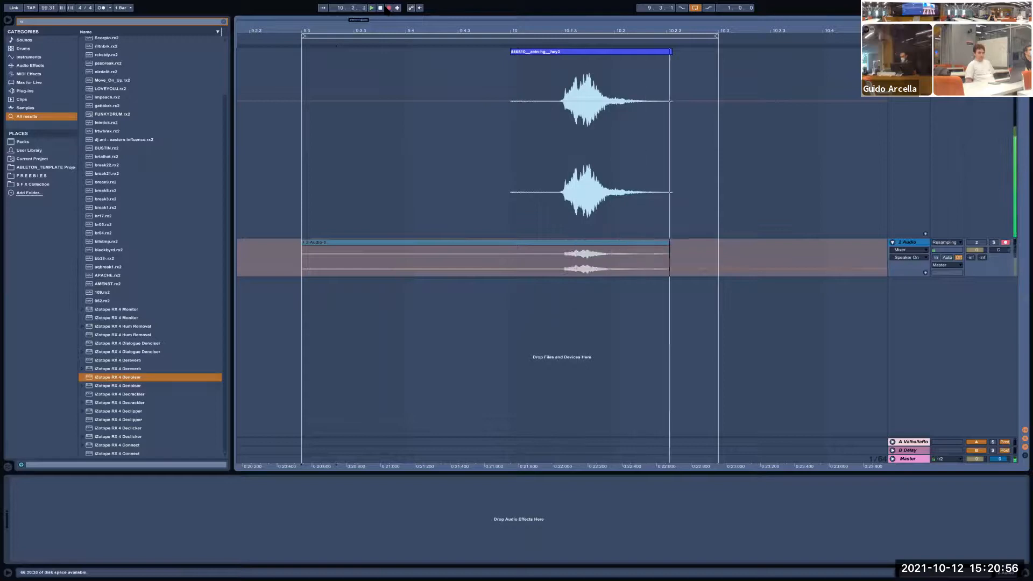
pyautogui.press('space')
pyautogui.click(507, 262)
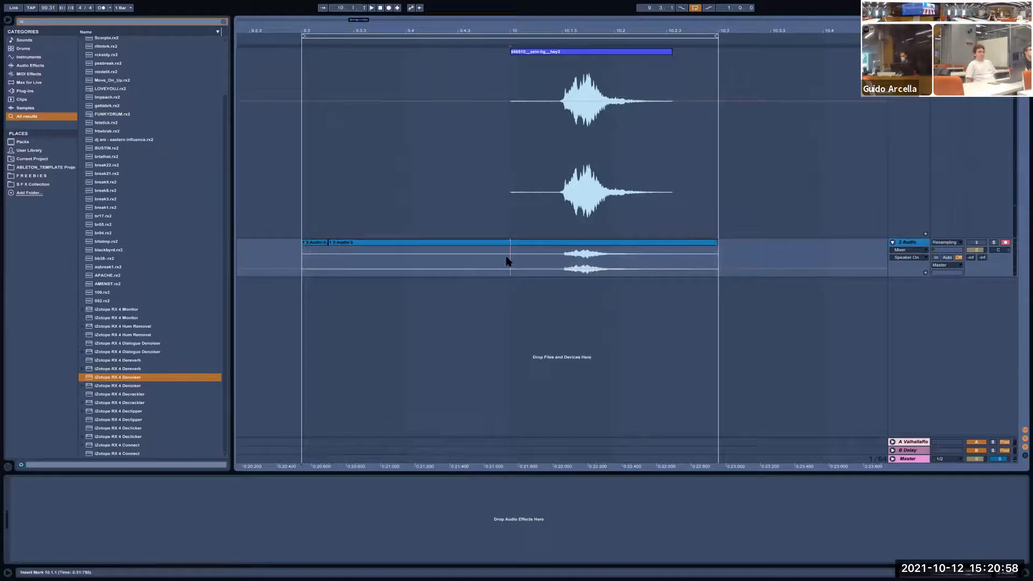
pyautogui.moveTo(718, 244); pyautogui.dragTo(673, 243)
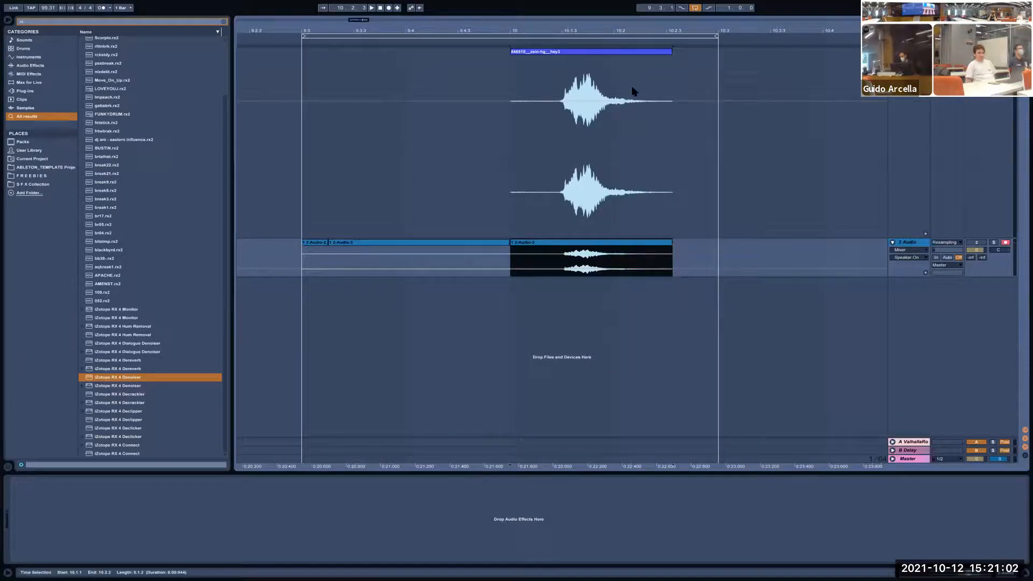
# Enlarge the 2 Audio track's waveform and extend the original clip's start back to 9.3 for comparison
pyautogui.moveTo(919, 276); pyautogui.dragTo(896, 398)
pyautogui.moveTo(510, 58); pyautogui.dragTo(299, 71)
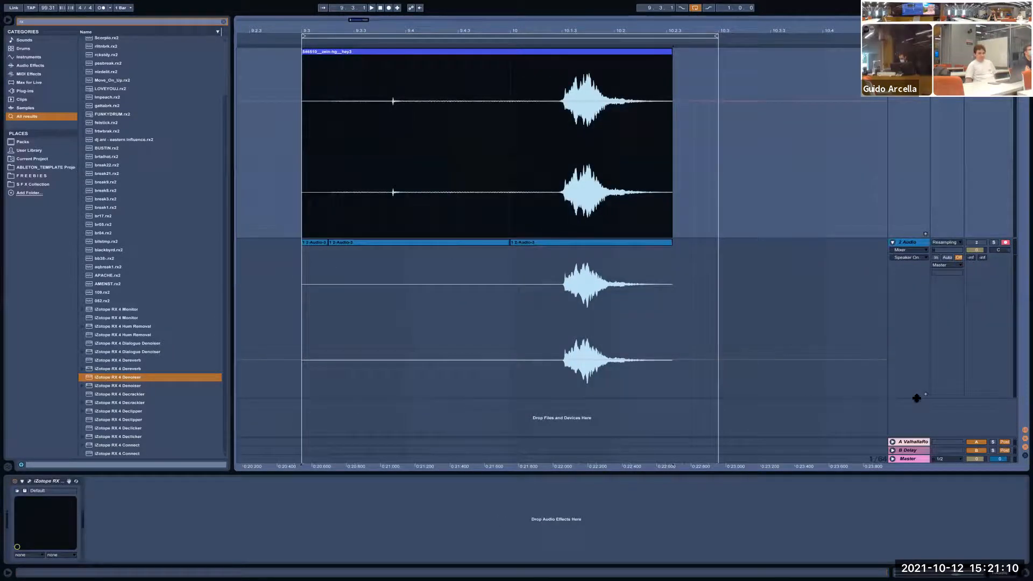
pyautogui.moveTo(916, 398); pyautogui.dragTo(915, 501)
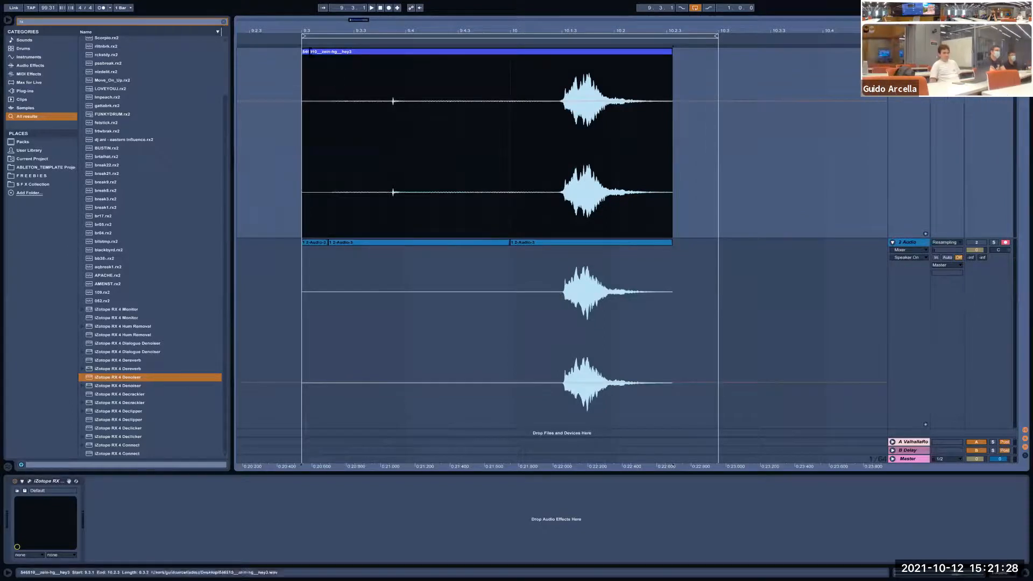
pyautogui.moveTo(303, 51)
pyautogui.mouseDown()
pyautogui.moveTo(557, 102)
pyautogui.moveTo(287, 52)
pyautogui.moveTo(302, 53)
pyautogui.mouseUp()
# Trim the recorded clip's start to the onset of the shout and set the loop to this clip
pyautogui.moveTo(513, 242); pyautogui.dragTo(563, 242)
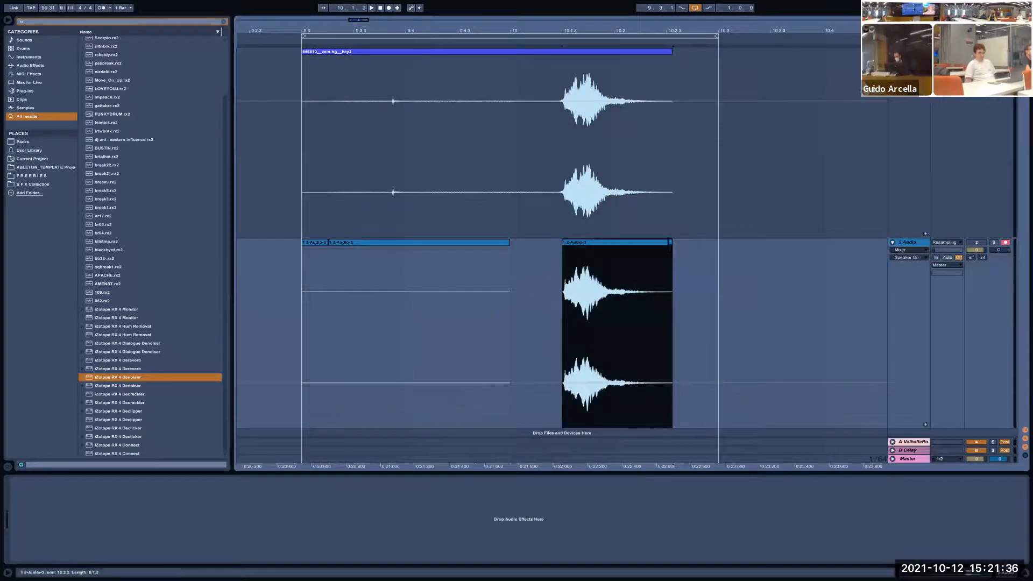
pyautogui.hotkey('ctrl', 'l')
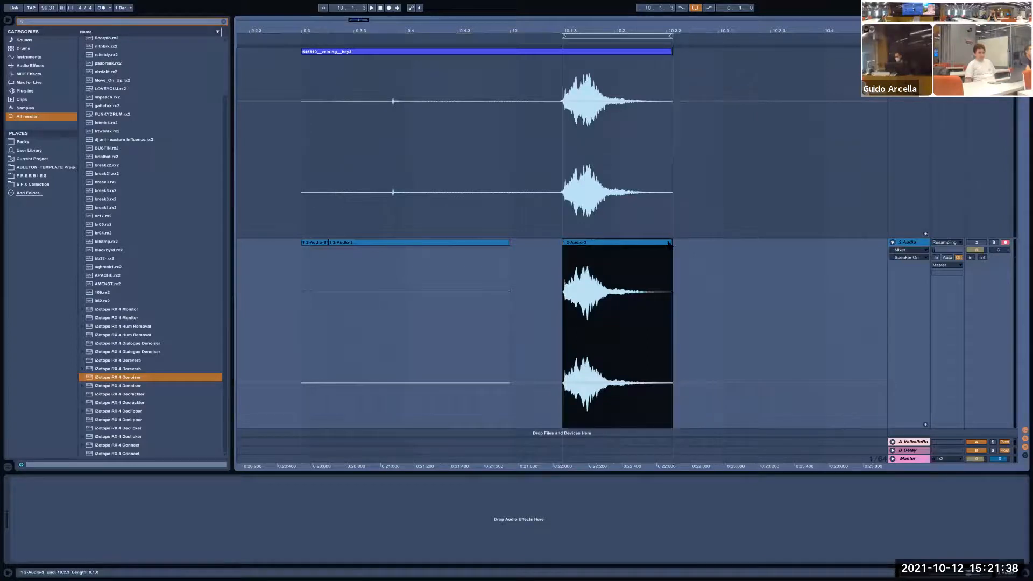
# Delete the original audio track and the two silent leftover clips before the recorded shout
pyautogui.click(909, 52)
pyautogui.press('Delete')
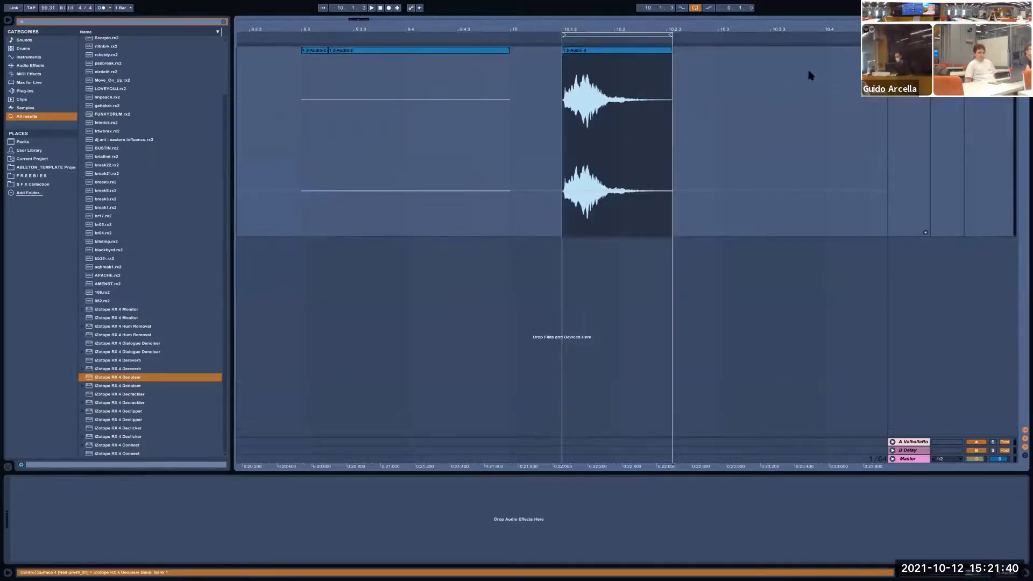
pyautogui.click(423, 50)
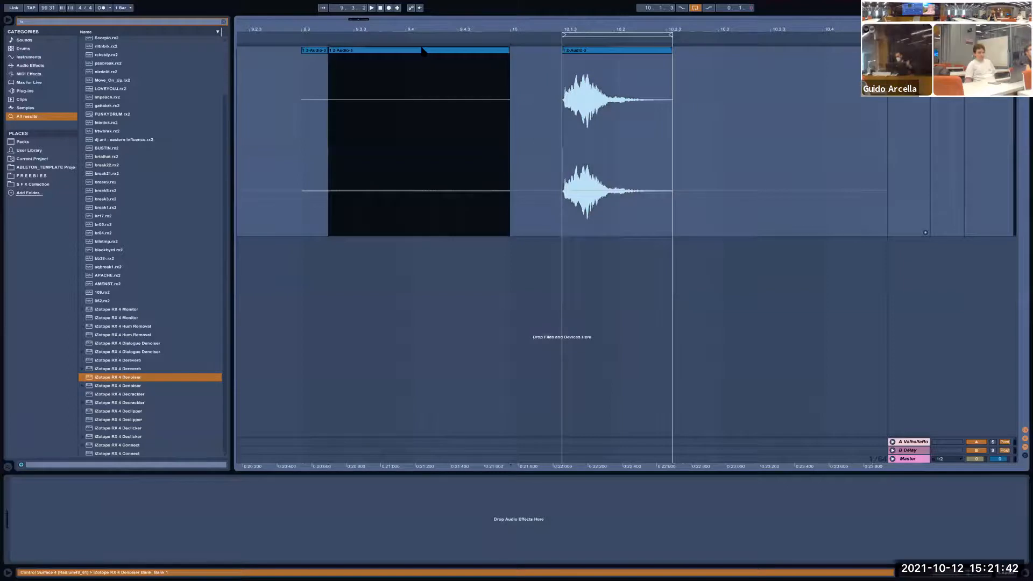
pyautogui.press('Delete')
pyautogui.click(318, 51)
pyautogui.press('Delete')
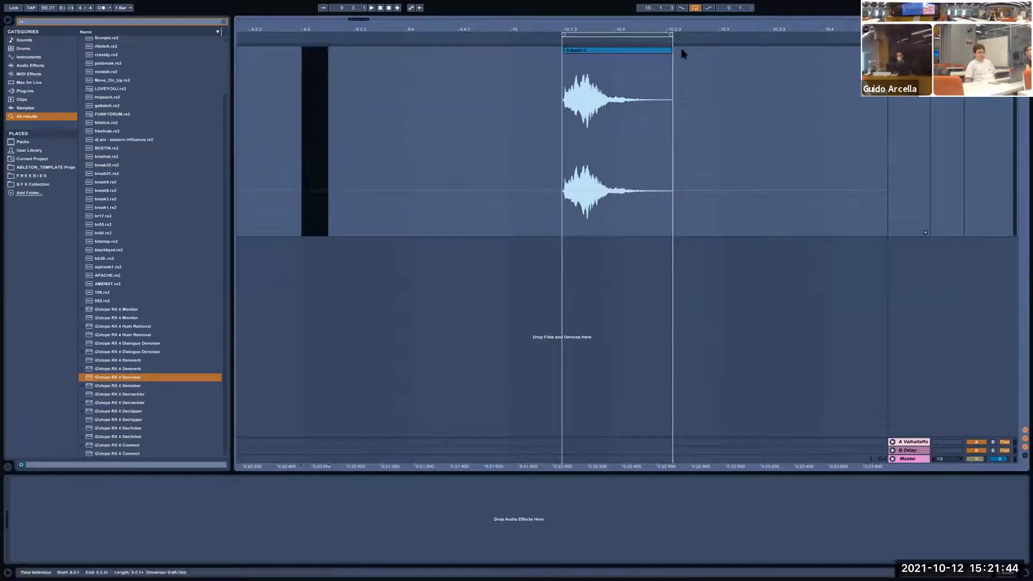
# Trim the recorded shout's end slightly and fit the loop to the shortened clip
pyautogui.moveTo(673, 53); pyautogui.dragTo(667, 54)
pyautogui.click(725, 99)
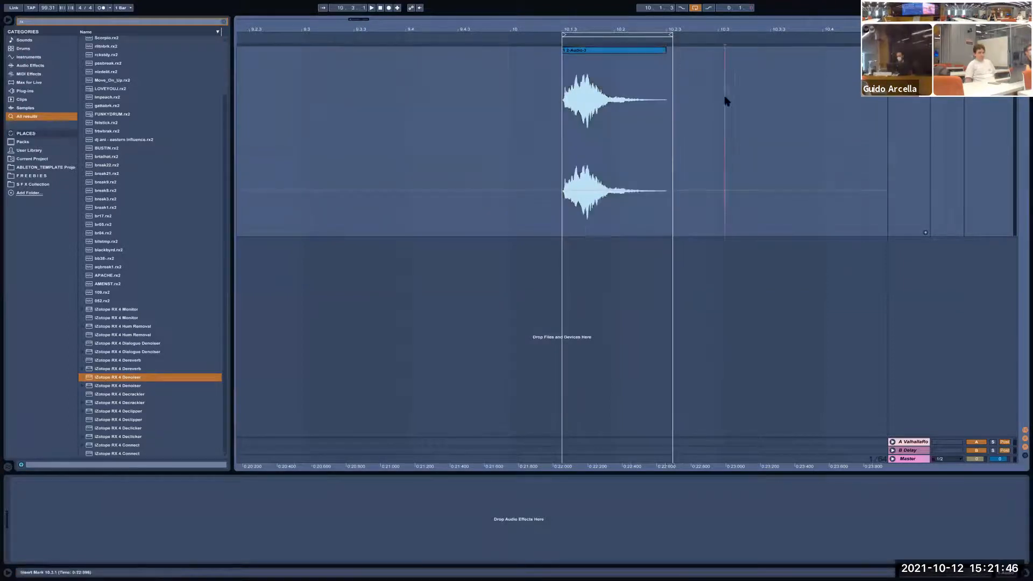
pyautogui.click(630, 50)
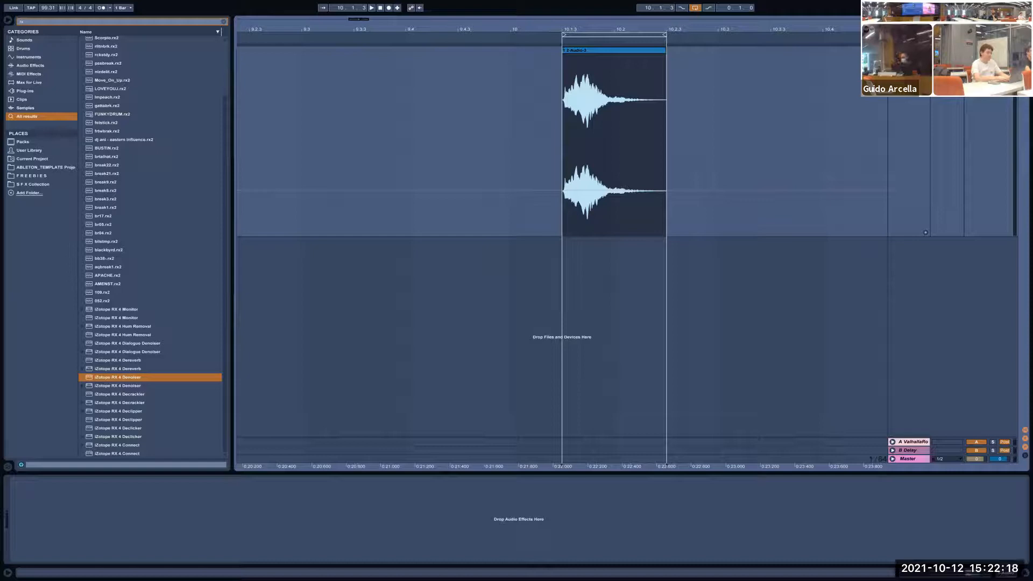
# Delete the recorded shout clip to leave the track empty
pyautogui.click(589, 51)
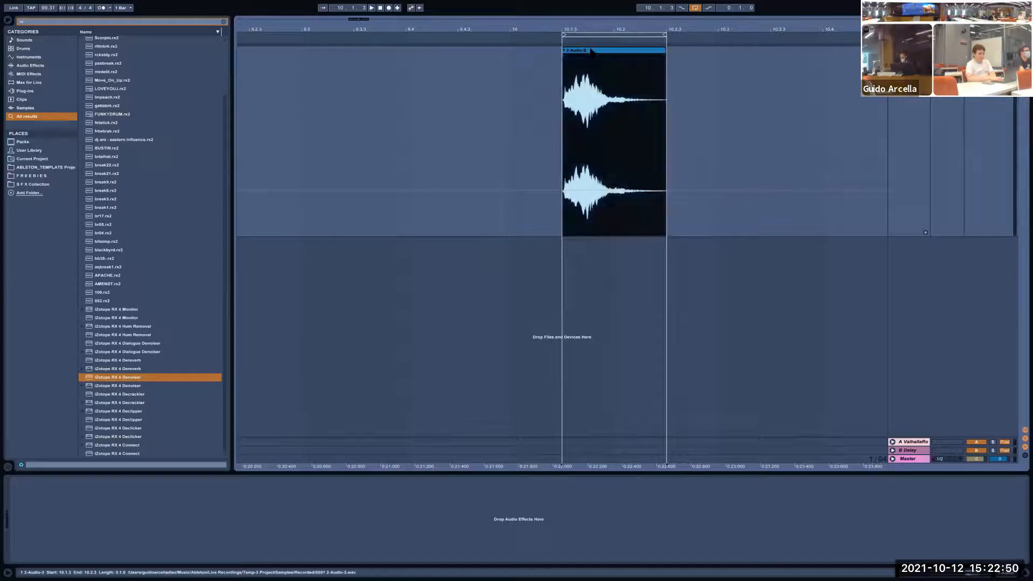
pyautogui.press('Delete')
pyautogui.click(276, 256)
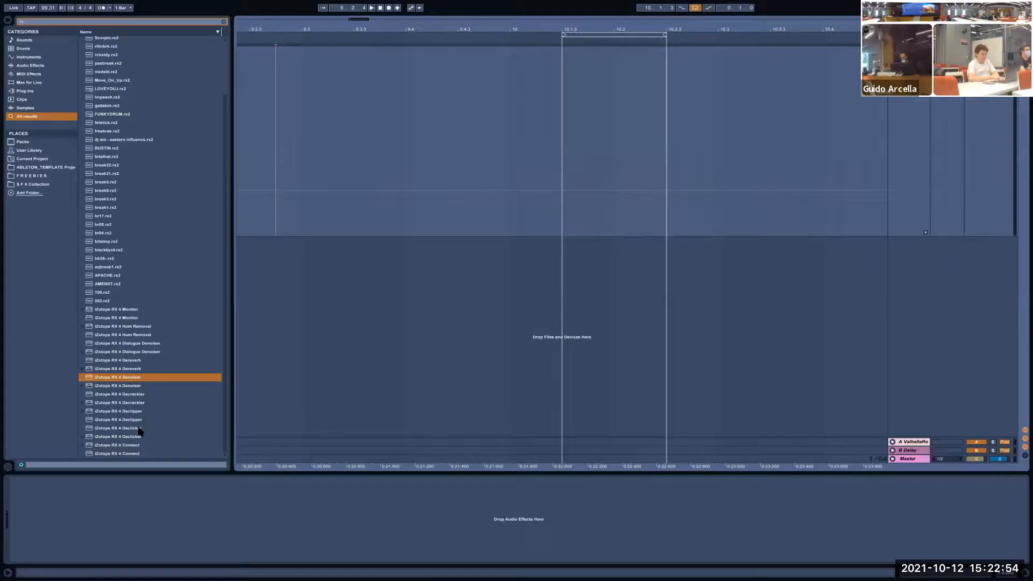
# Load iZotope RX 4 Declicker on the audio track and move its window clear for viewing
pyautogui.click(139, 429)
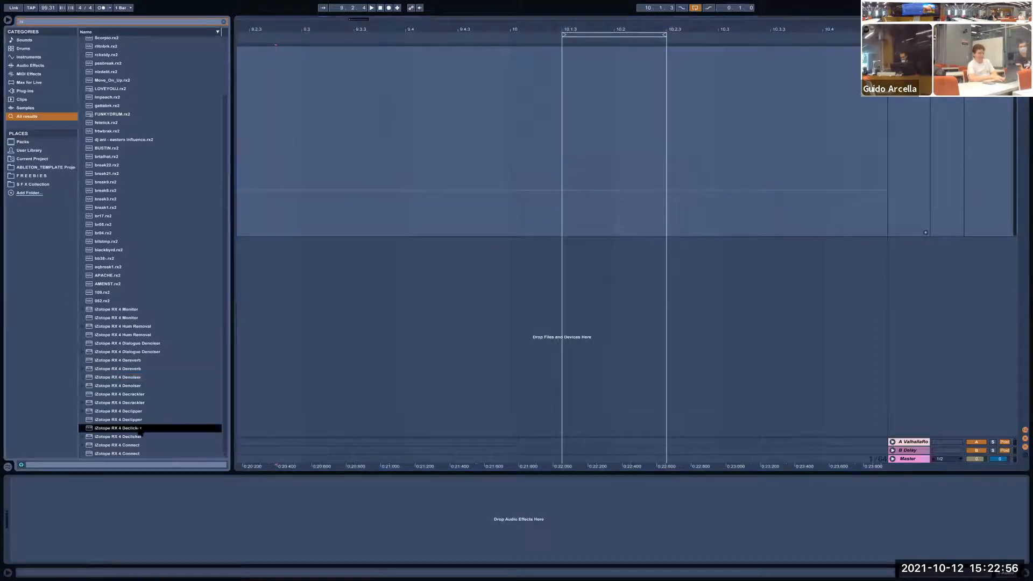
pyautogui.doubleClick(139, 429)
pyautogui.moveTo(395, 157); pyautogui.dragTo(416, 122)
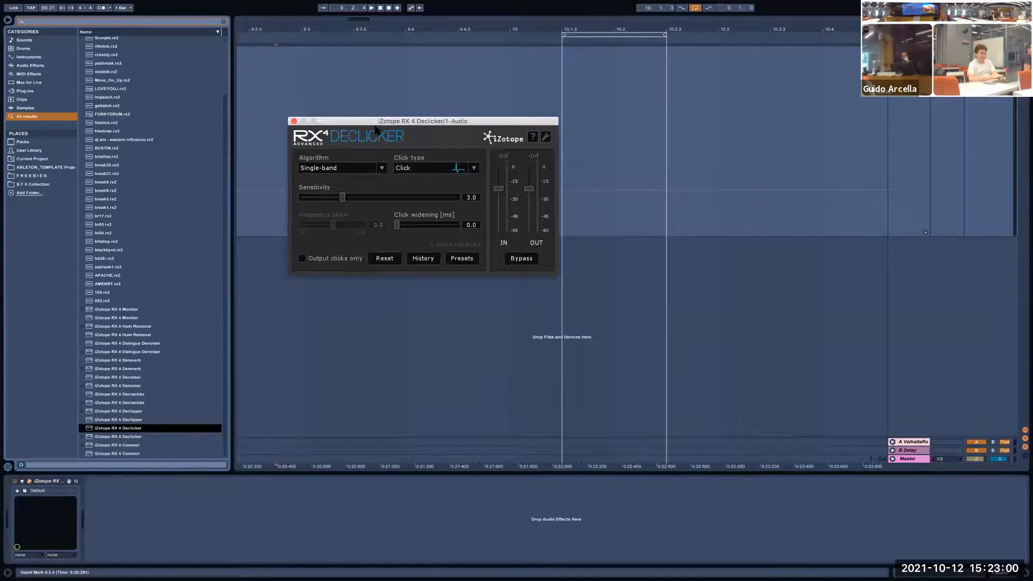
# Examine the Declicker's Algorithm and Click type options, keeping Single-band and Click
pyautogui.click(378, 168)
pyautogui.click(382, 168)
pyautogui.click(474, 168)
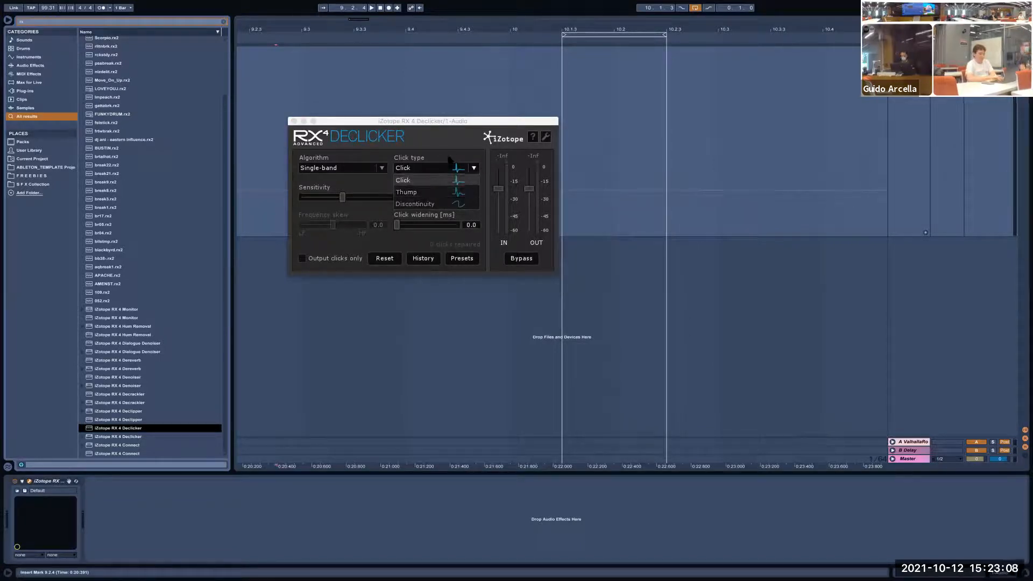
pyautogui.click(427, 185)
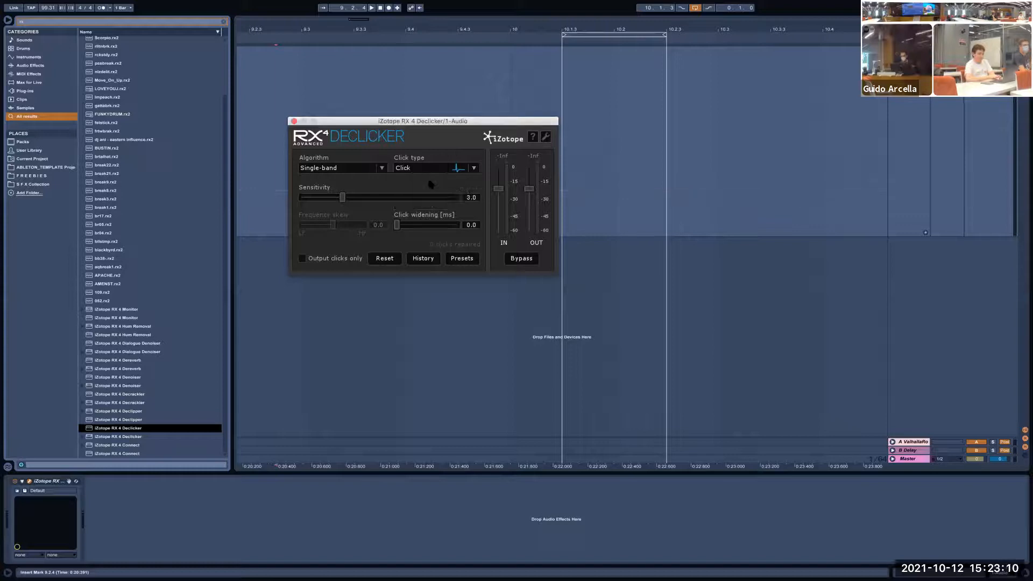
pyautogui.click(374, 163)
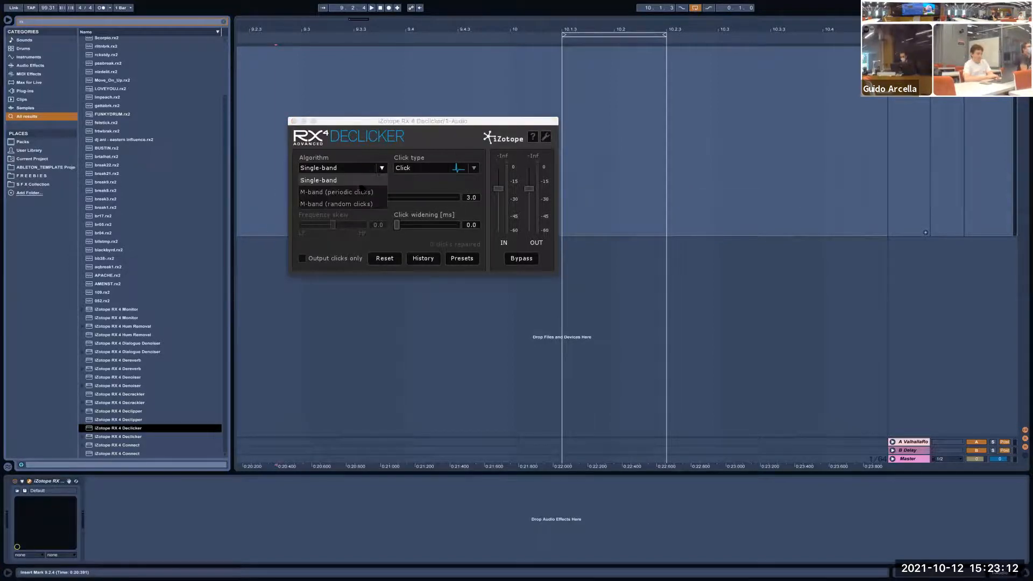
pyautogui.click(343, 187)
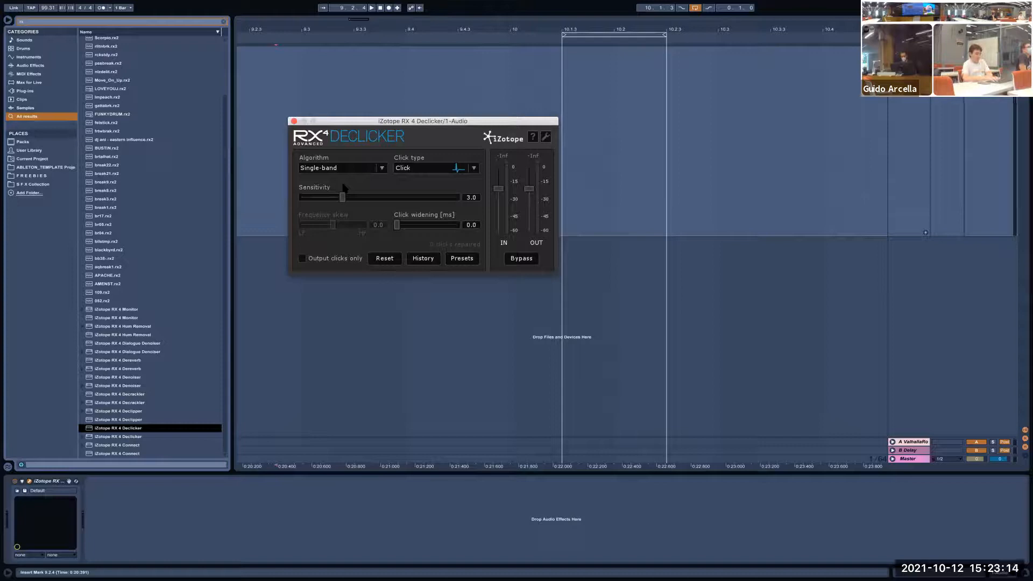
# Set the Declicker's sensitivity to 5.7 and close its window
pyautogui.moveTo(342, 199); pyautogui.dragTo(385, 193)
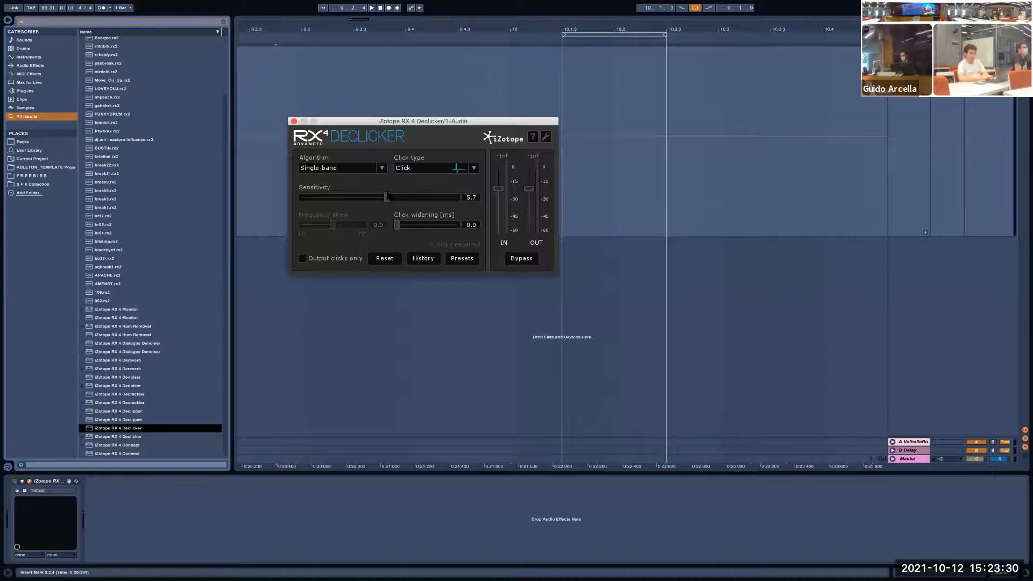
pyautogui.moveTo(361, 121); pyautogui.dragTo(321, 131)
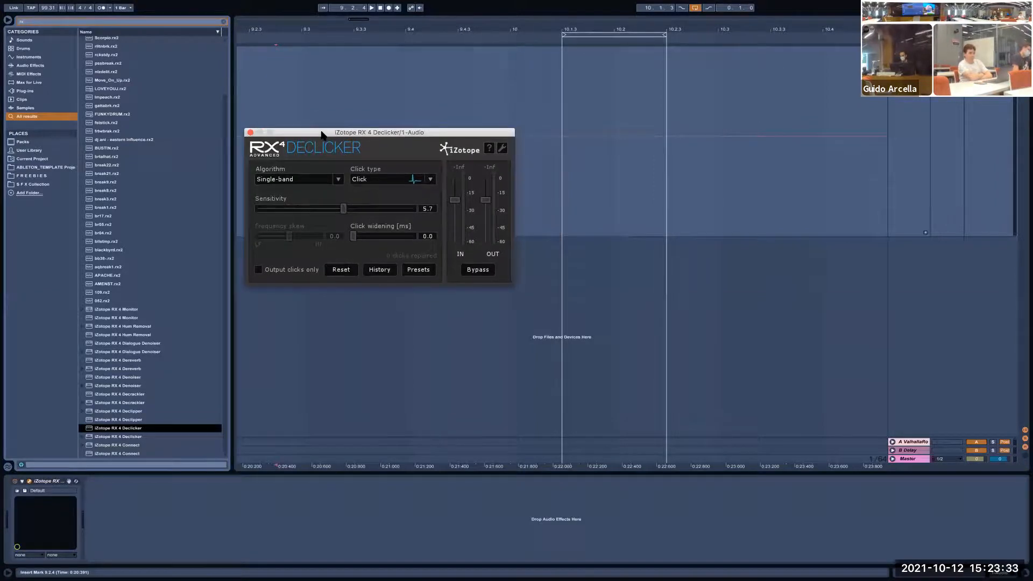
pyautogui.click(250, 132)
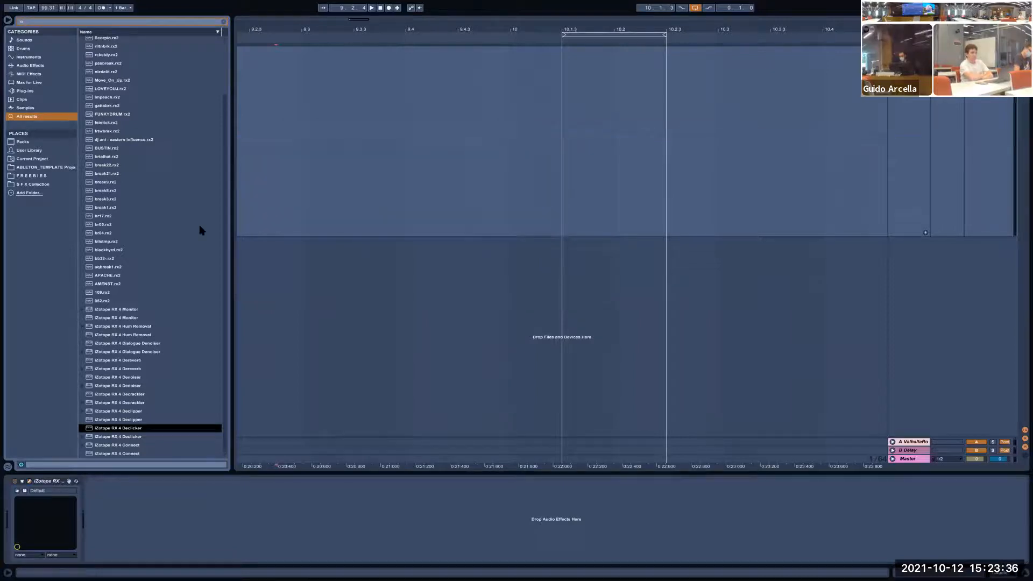
# Add iZotope RX 4 Dialogue Denoiser to the track, view its controls, and close its window
pyautogui.click(153, 343)
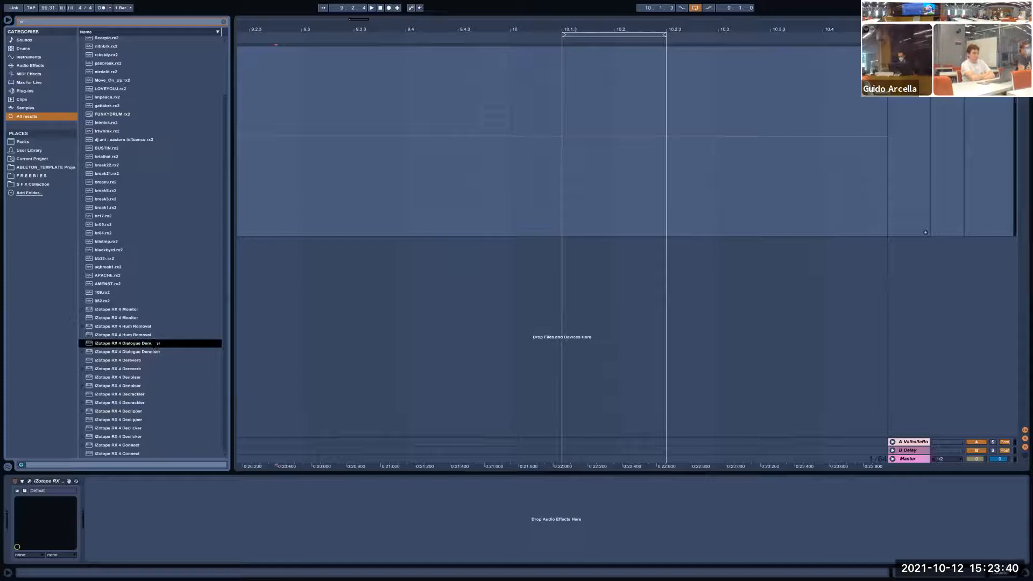
pyautogui.doubleClick(155, 345)
pyautogui.moveTo(382, 141); pyautogui.dragTo(363, 112)
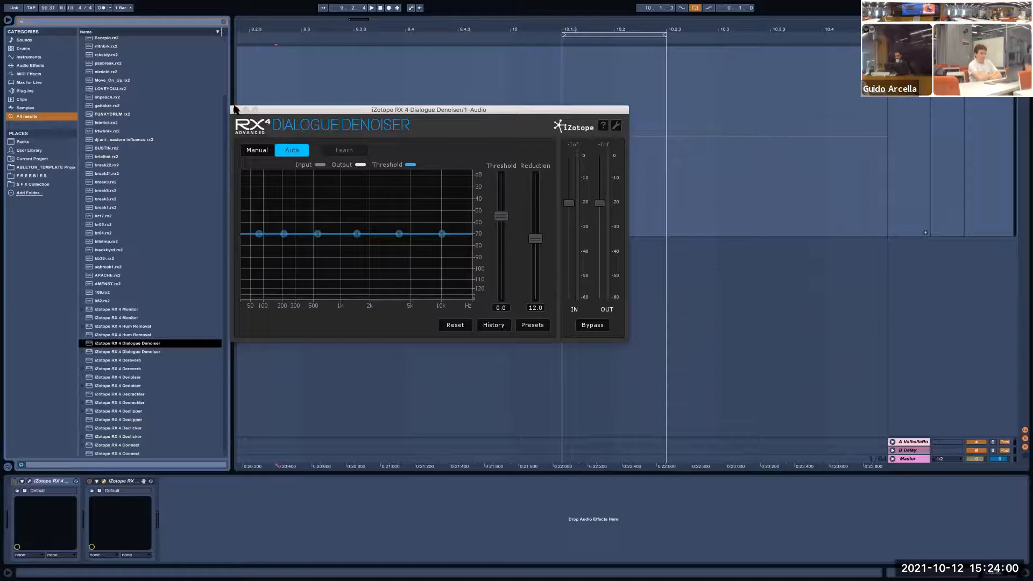
pyautogui.click(235, 109)
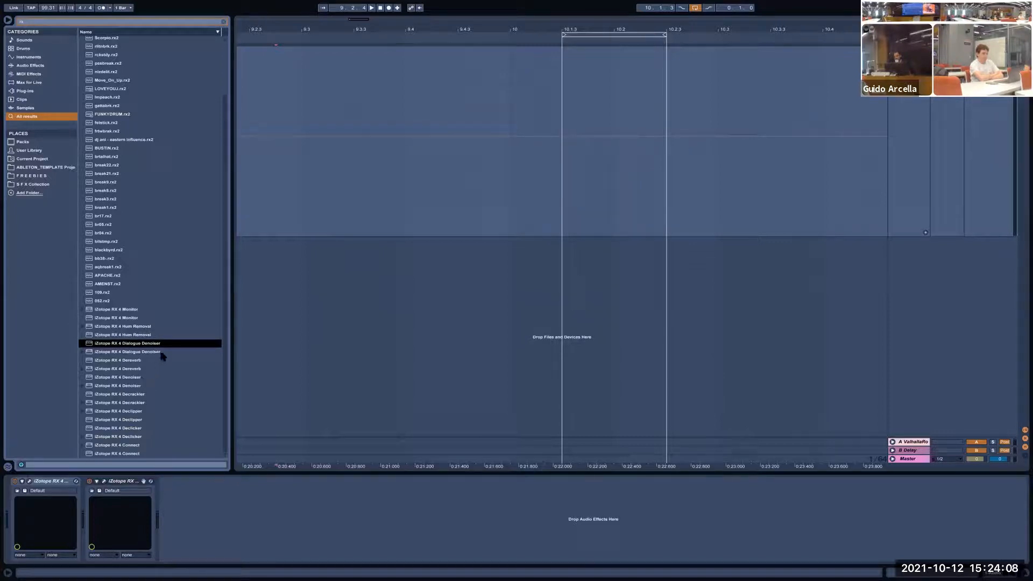
# Add iZotope RX 4 Dereverb to the track and reposition its window to show its controls
pyautogui.click(138, 368)
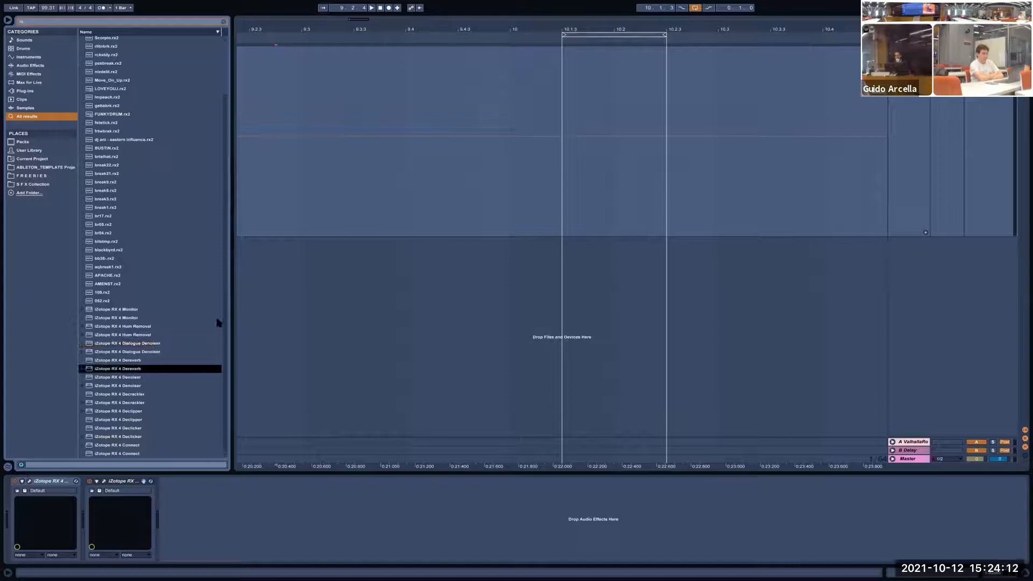
pyautogui.moveTo(370, 116); pyautogui.dragTo(398, 64)
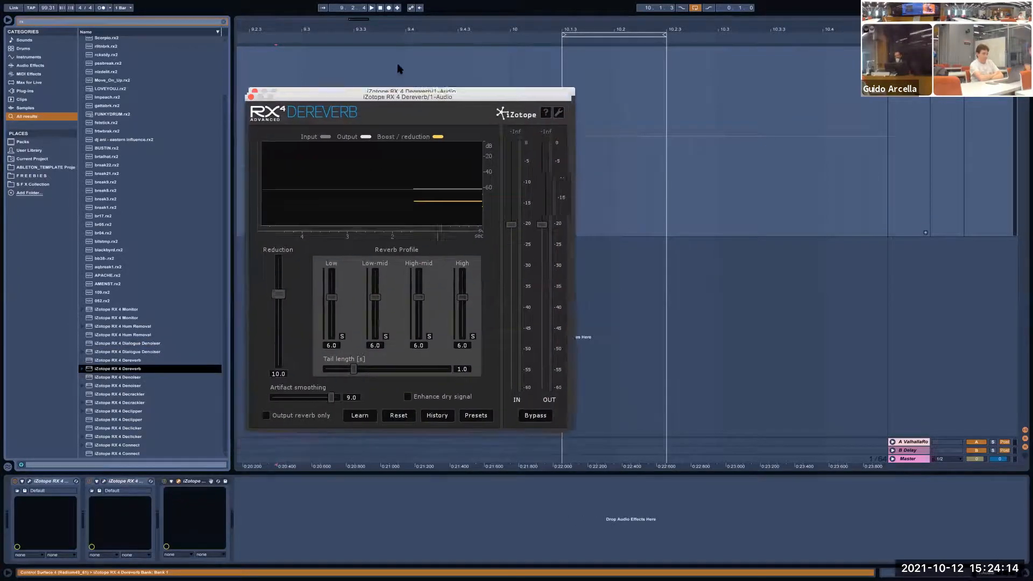
pyautogui.press('Up')
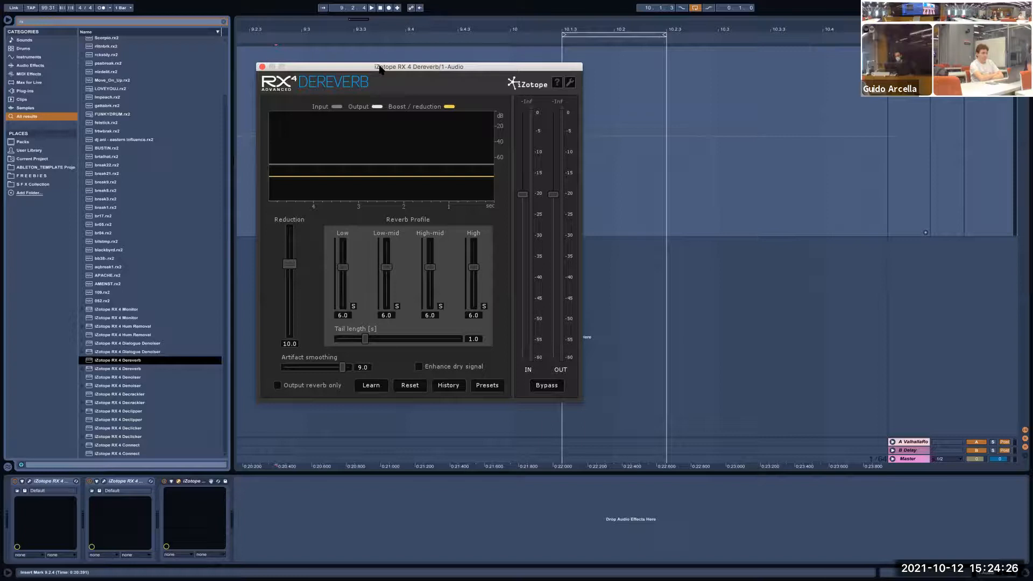
pyautogui.moveTo(380, 69); pyautogui.dragTo(323, 71)
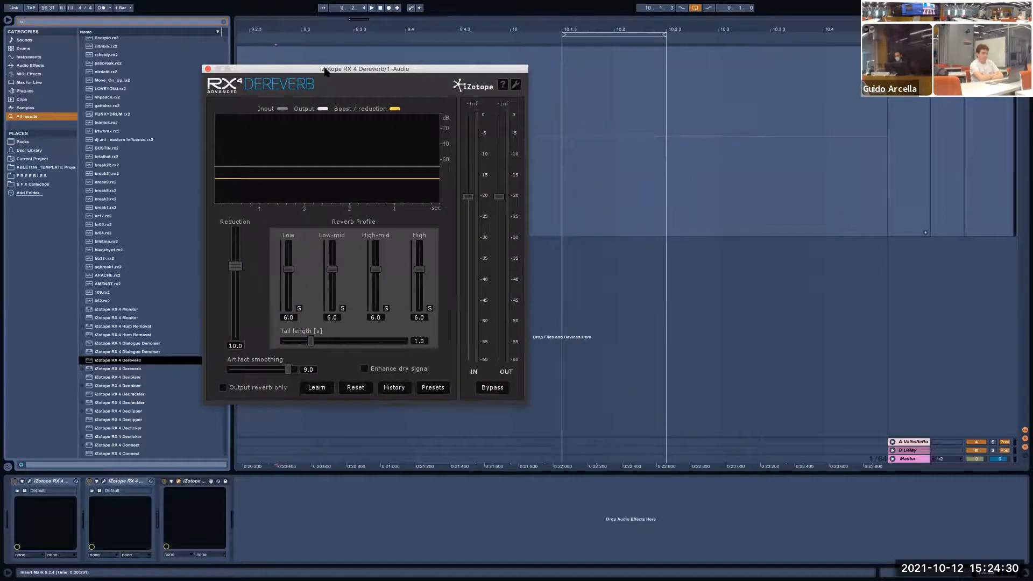
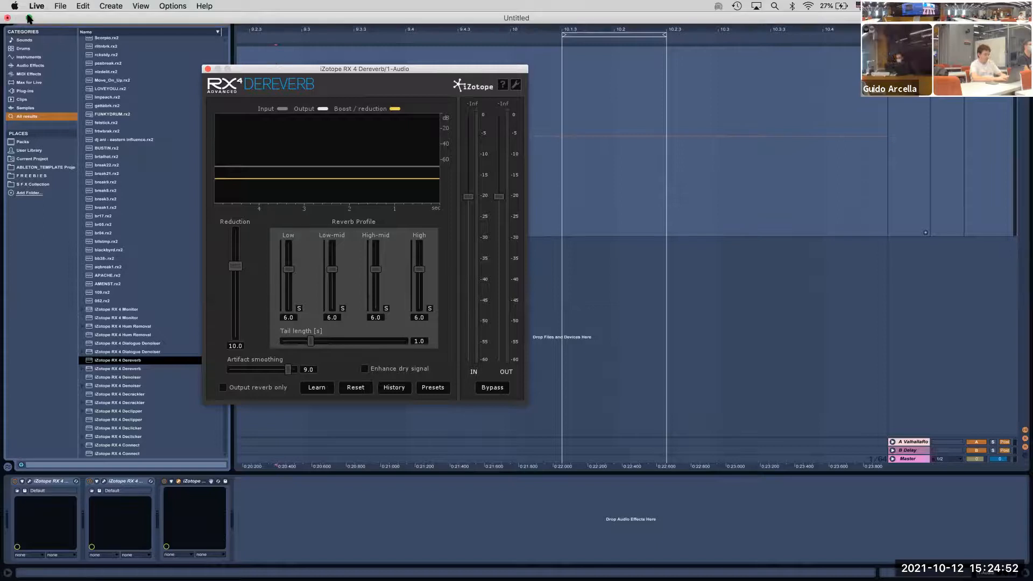
# Take Live out of full screen, switch to Chrome, and search Freesound for "cave call"
pyautogui.click(30, 18)
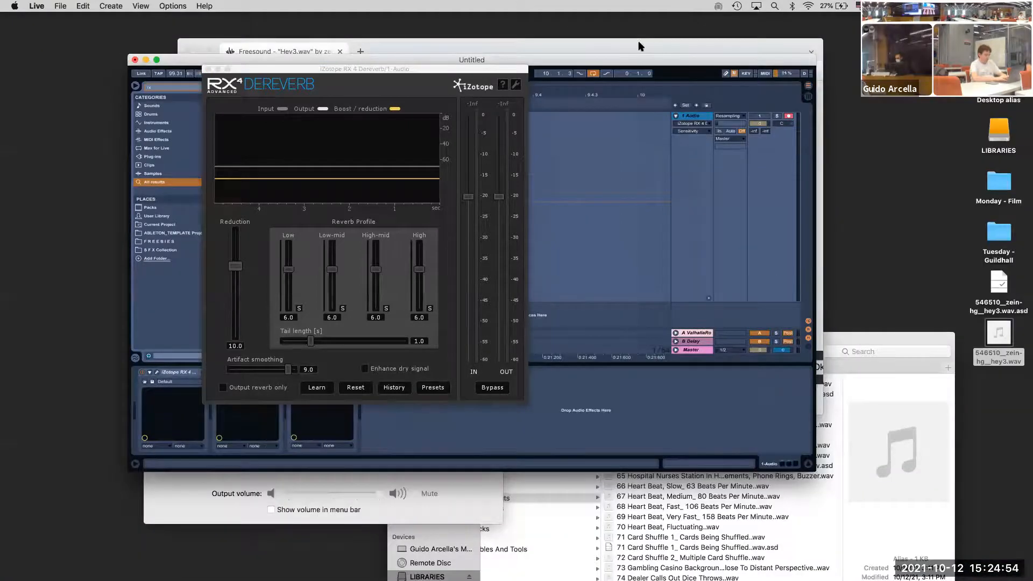
pyautogui.click(773, 42)
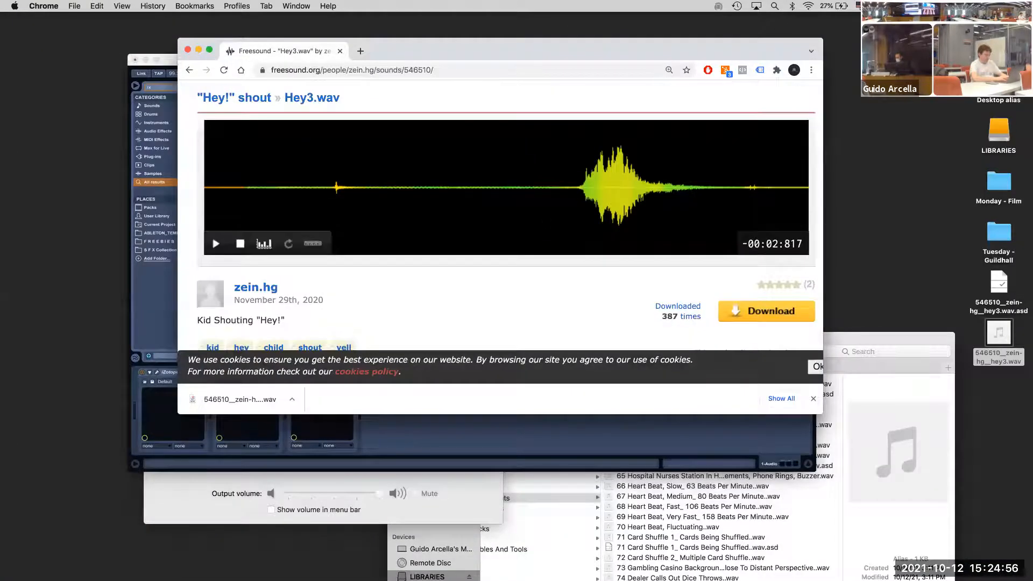
pyautogui.scroll(3, 500, 215)
pyautogui.click(715, 132)
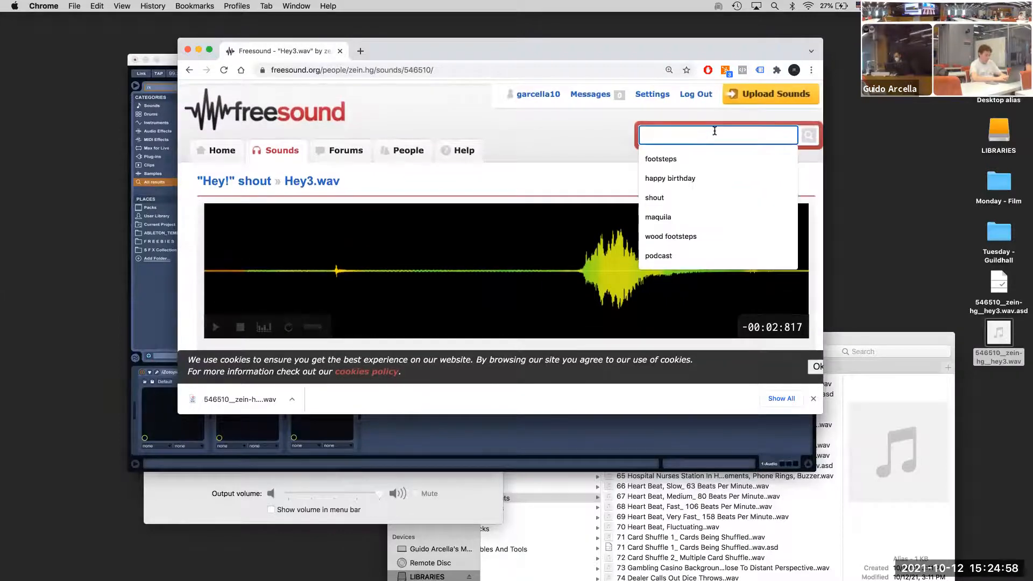
pyautogui.write('cave call')
pyautogui.press('Return')
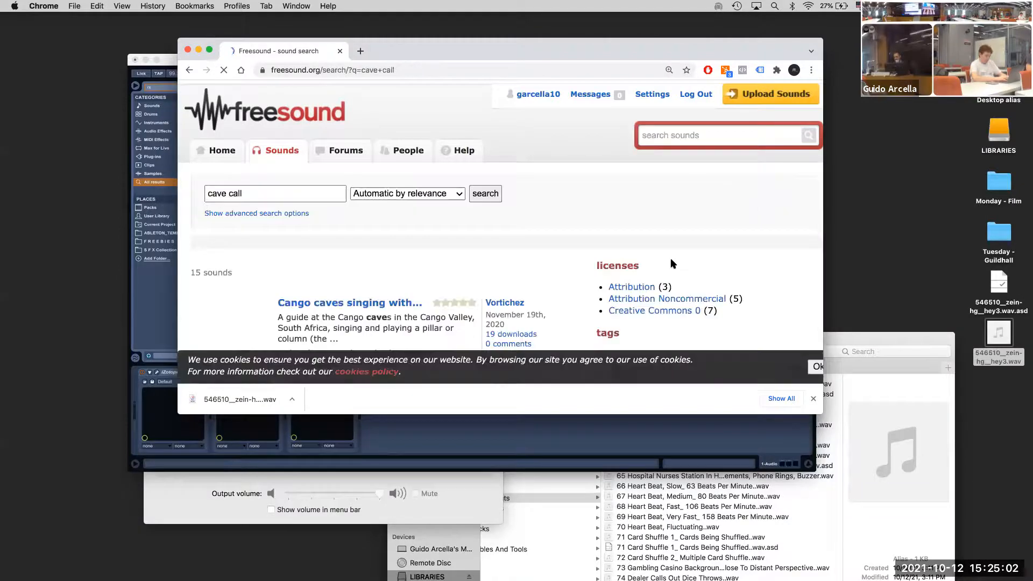
# Look through the Freesound results for "cave call"
pyautogui.scroll(-2, 670, 257)
pyautogui.scroll(-10, 671, 257)
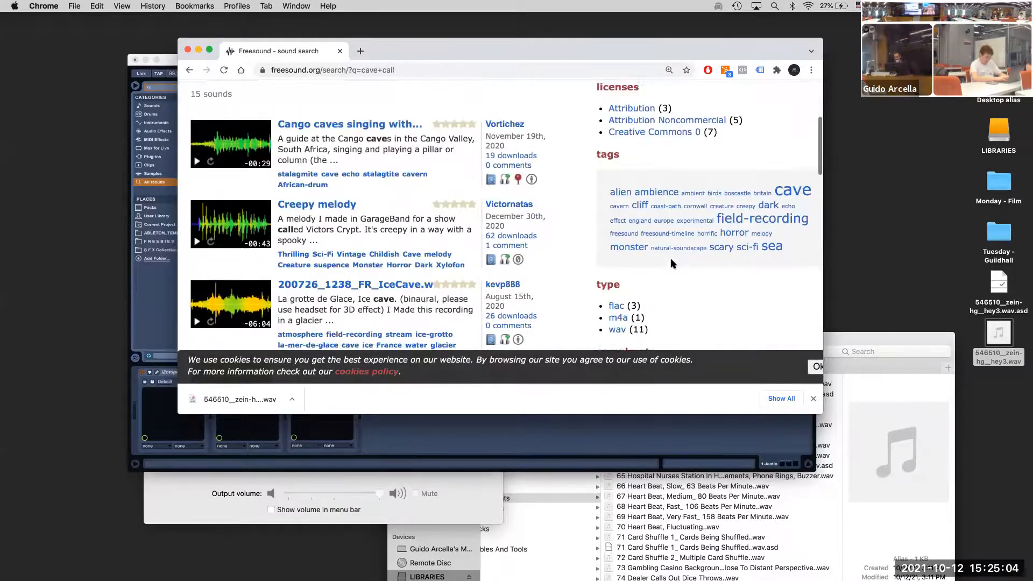
pyautogui.scroll(-15, 671, 257)
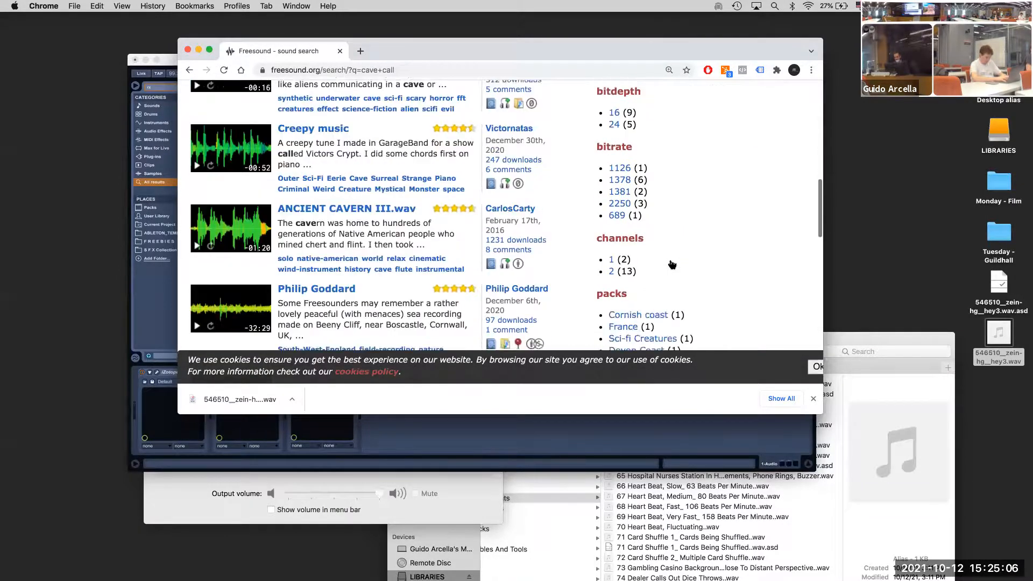
pyautogui.scroll(1, 443, 205)
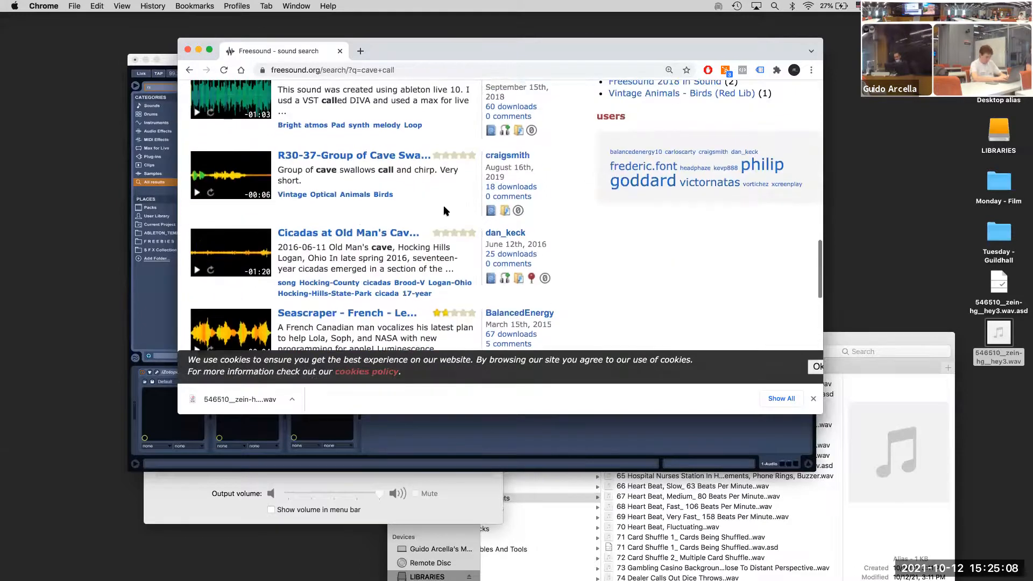
pyautogui.scroll(-2, 347, 215)
pyautogui.scroll(15, 347, 216)
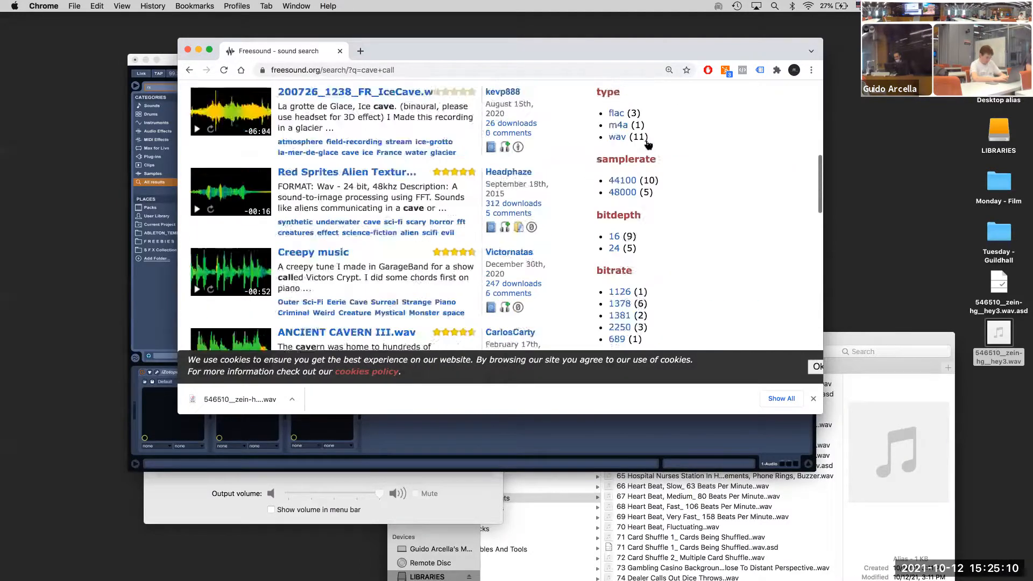
pyautogui.click(708, 136)
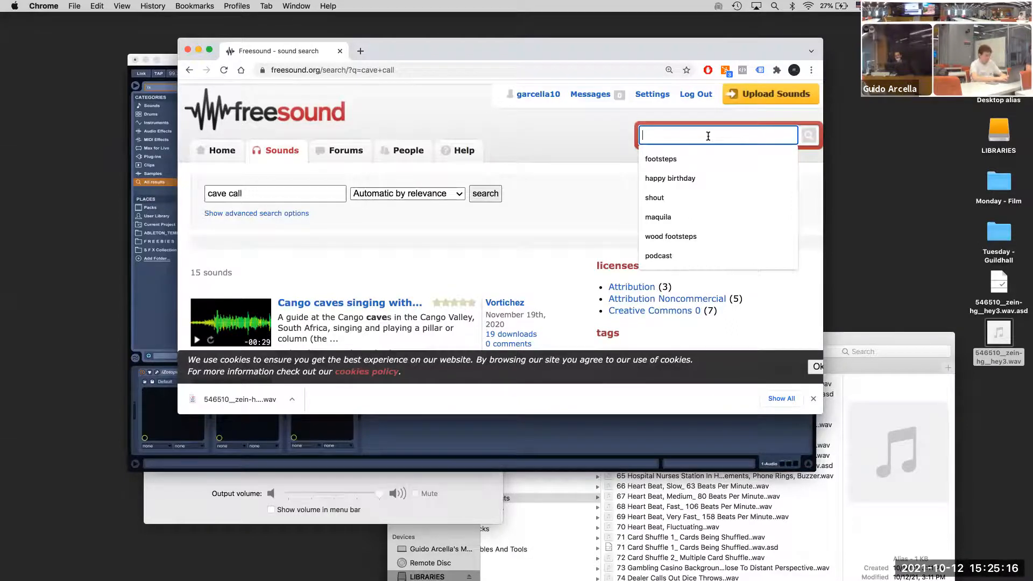
pyautogui.click(197, 49)
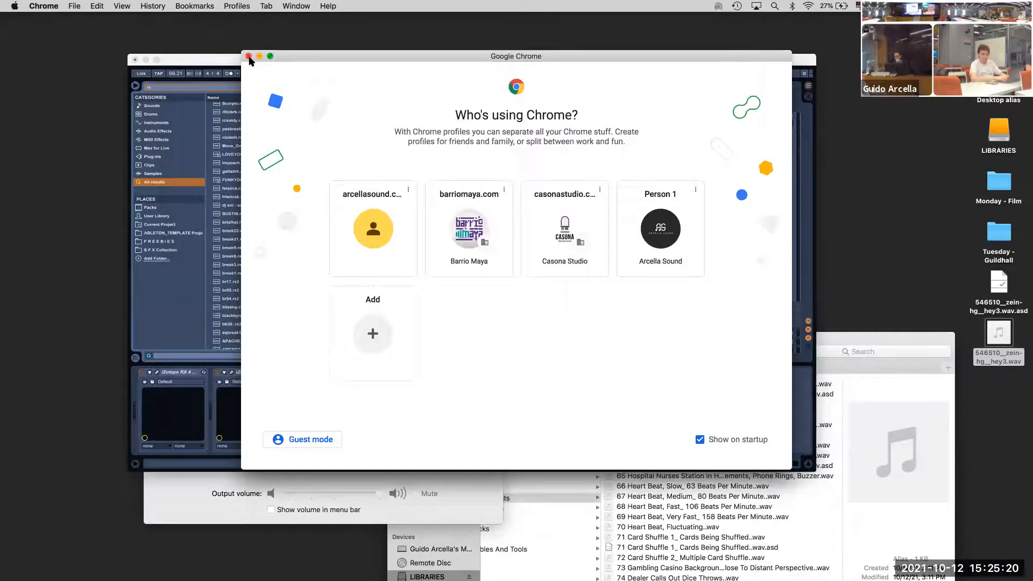
pyautogui.click(248, 56)
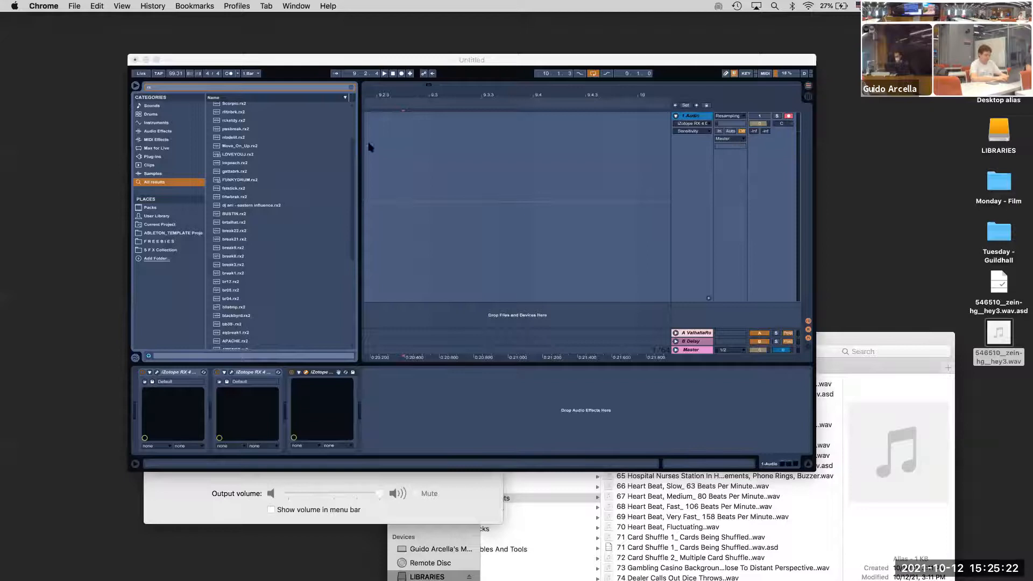
# Insert a second audio track below 1 Audio and move the Dereverb window clear of Live's browser
pyautogui.click(698, 116)
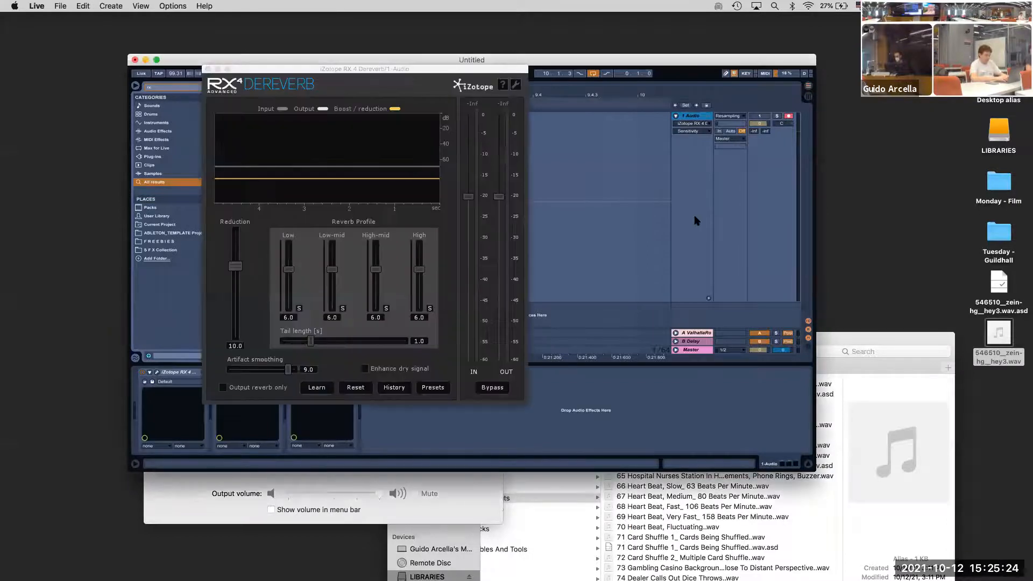
pyautogui.press('super+t')
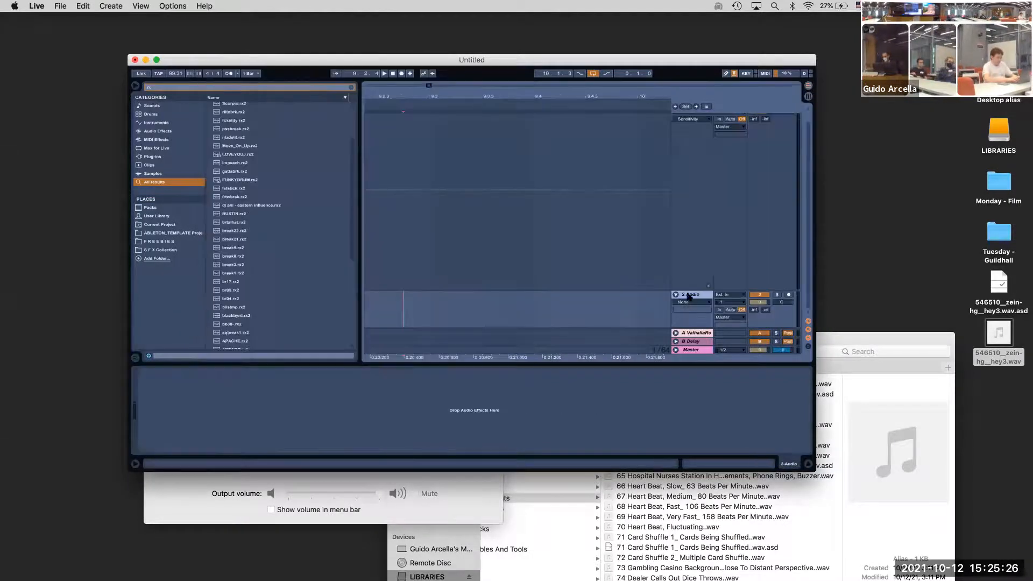
pyautogui.click(699, 120)
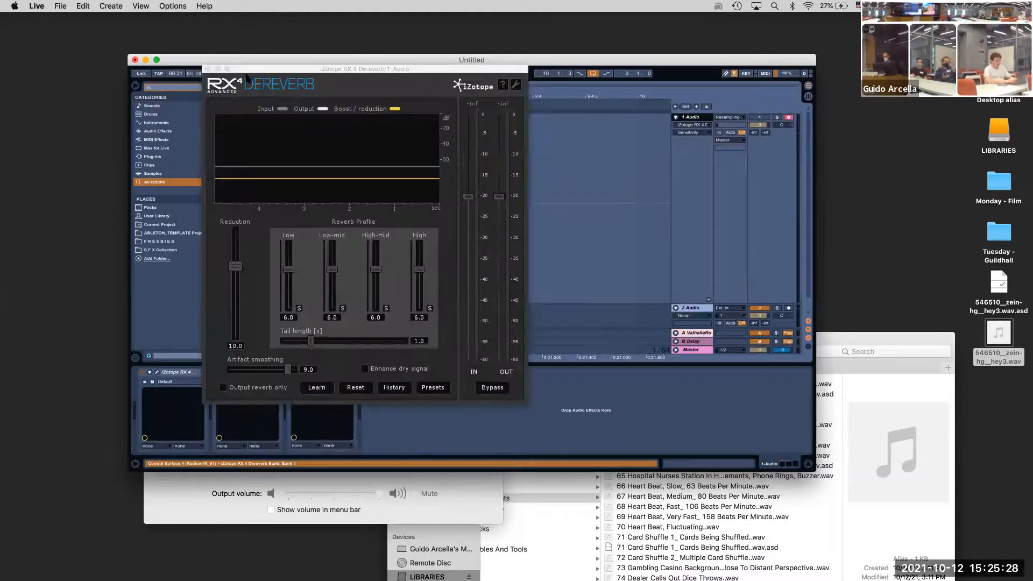
pyautogui.moveTo(484, 70); pyautogui.dragTo(721, 34)
# Reposition the Live window, clear the browser's search filter, and list the VST plug-ins
pyautogui.click(175, 155)
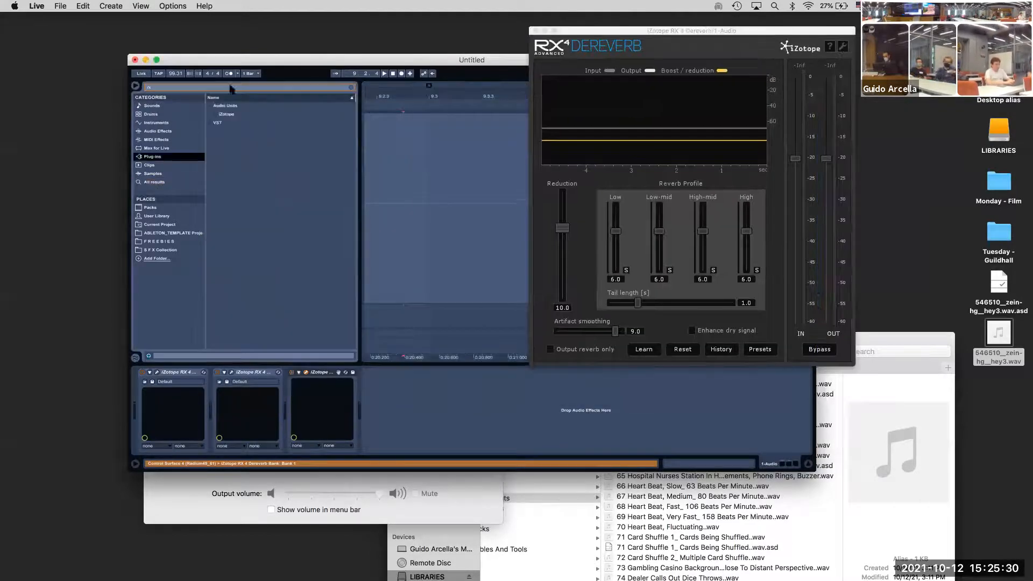
pyautogui.moveTo(261, 59); pyautogui.dragTo(140, 95)
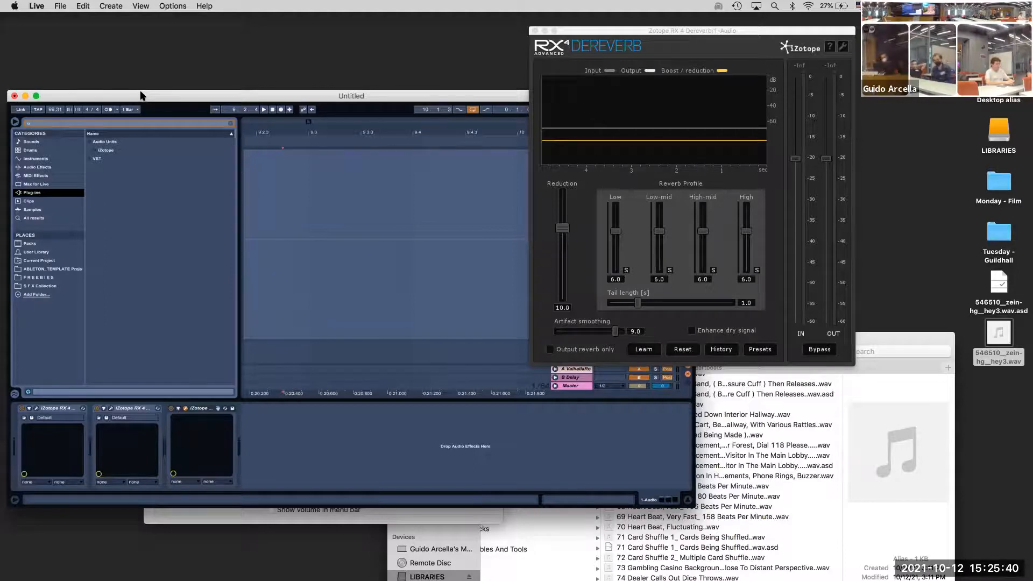
pyautogui.click(87, 160)
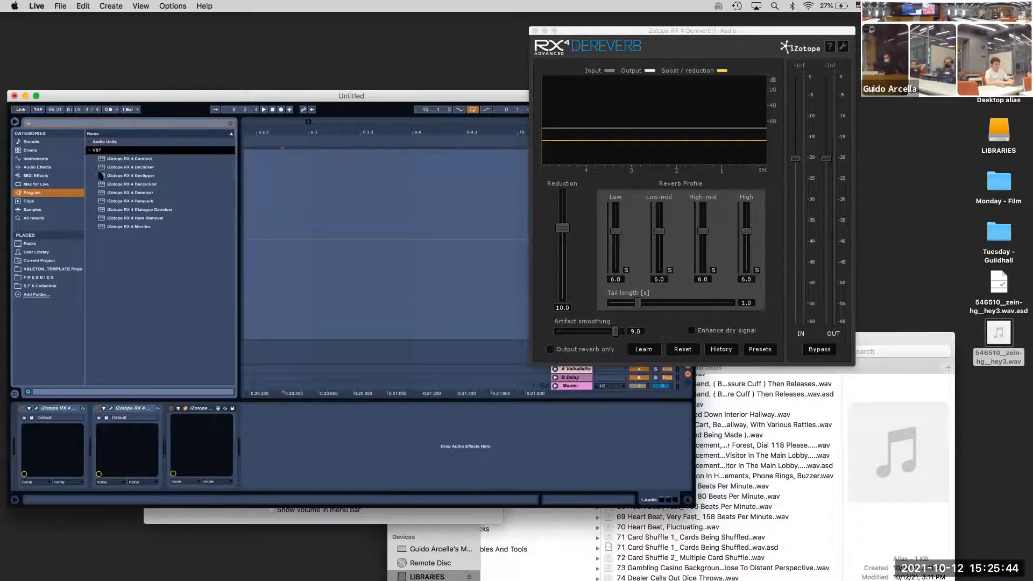
pyautogui.click(47, 167)
pyautogui.press('Down')
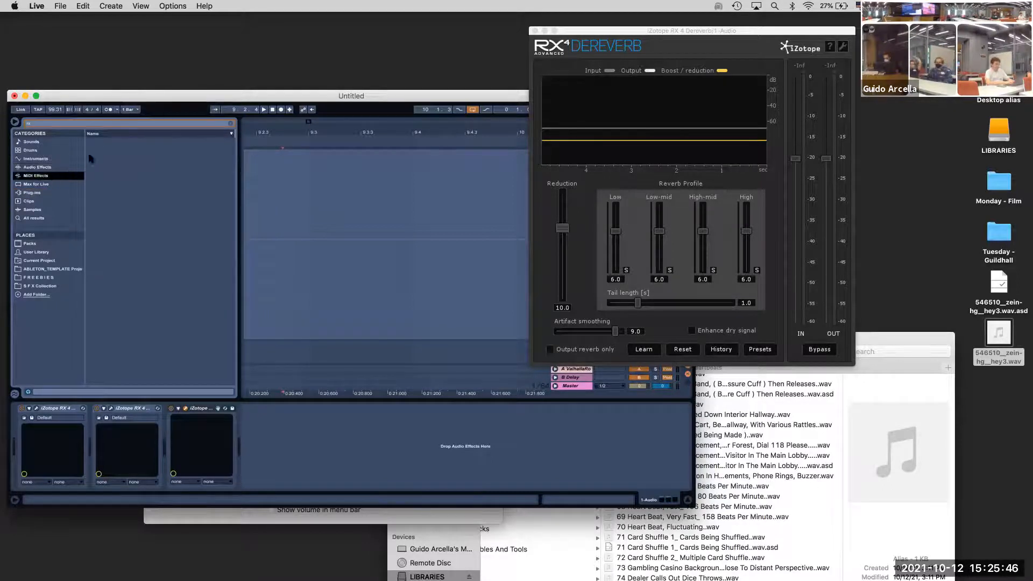
pyautogui.click(37, 210)
pyautogui.click(59, 178)
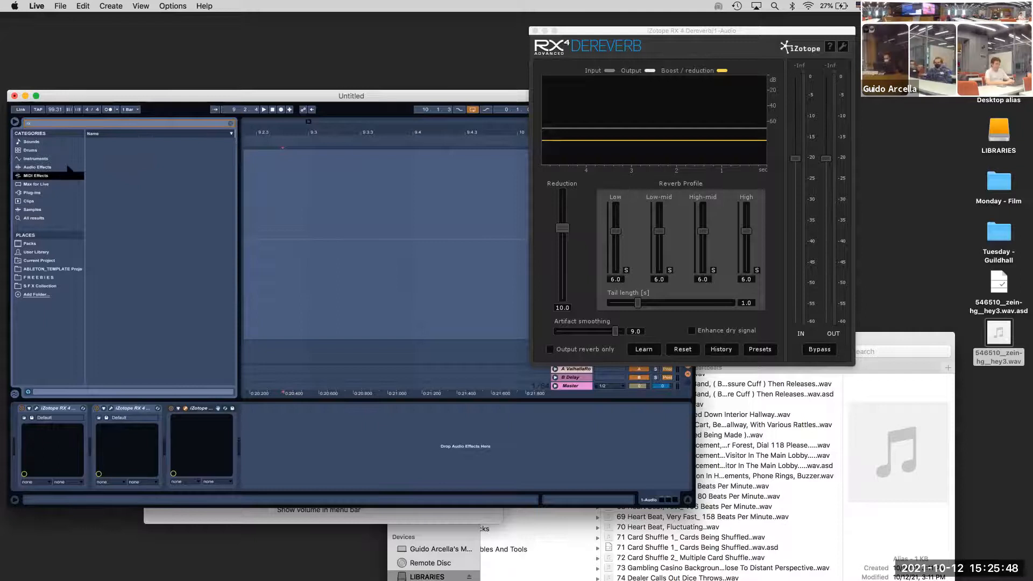
pyautogui.click(68, 167)
pyautogui.click(230, 124)
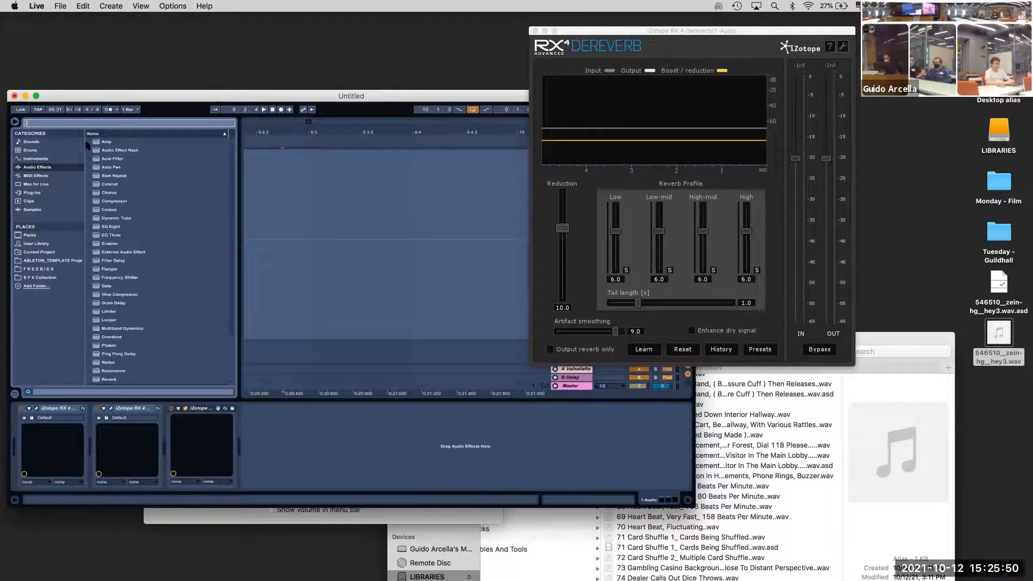
pyautogui.click(32, 194)
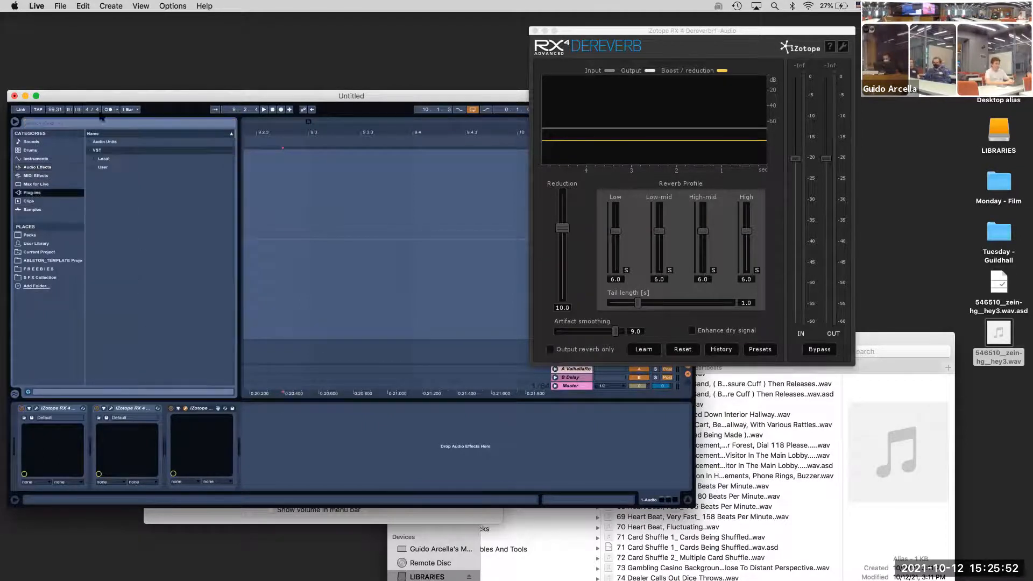
# Search the plug-ins for "bbc" and load BBC Symphony Orchestra on a new instrument track
pyautogui.click(94, 123)
pyautogui.write('kontakt')
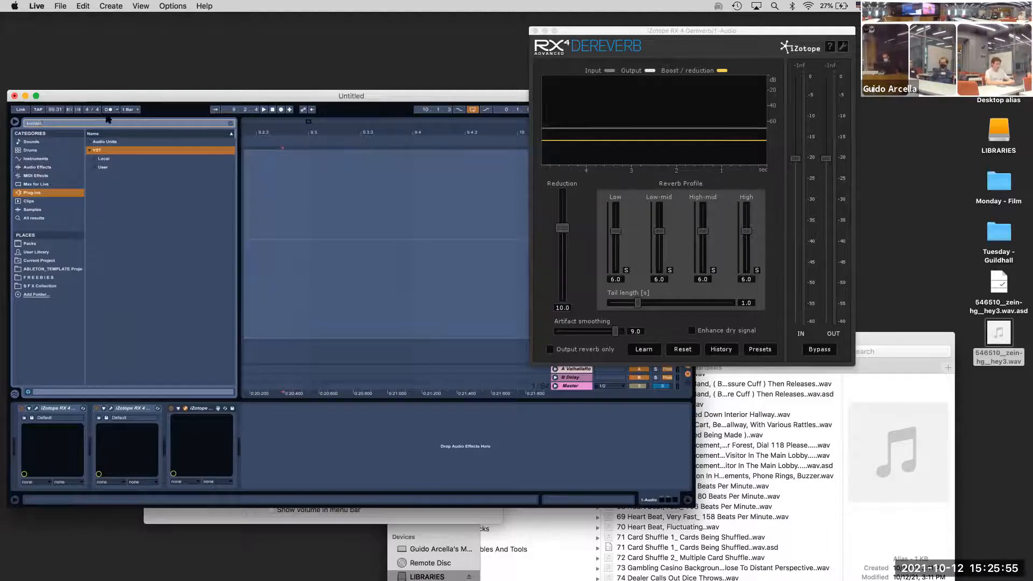
pyautogui.press('super+a')
pyautogui.press('BackSpace')
pyautogui.write('bbc')
pyautogui.click(124, 157)
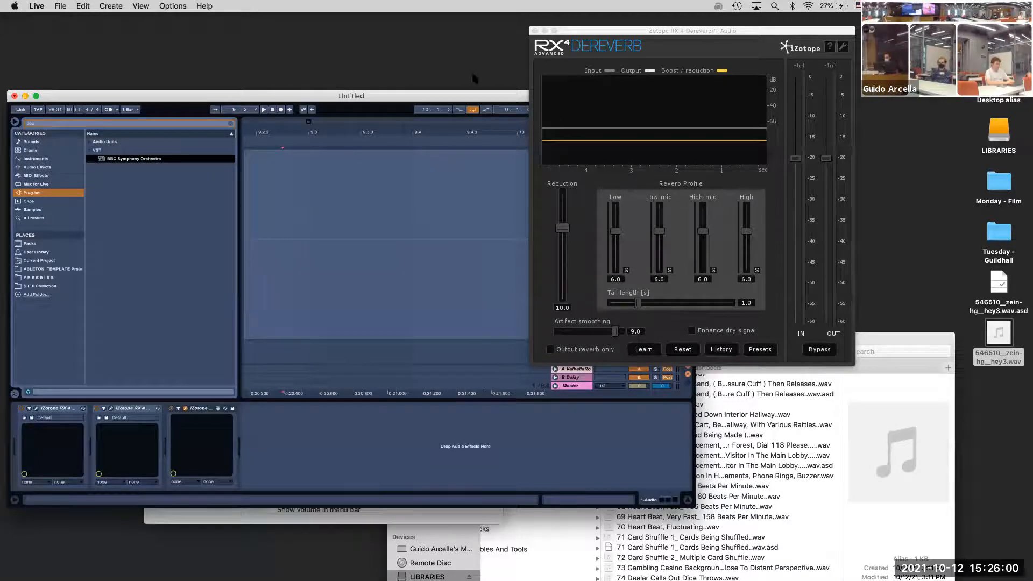
pyautogui.press('Return')
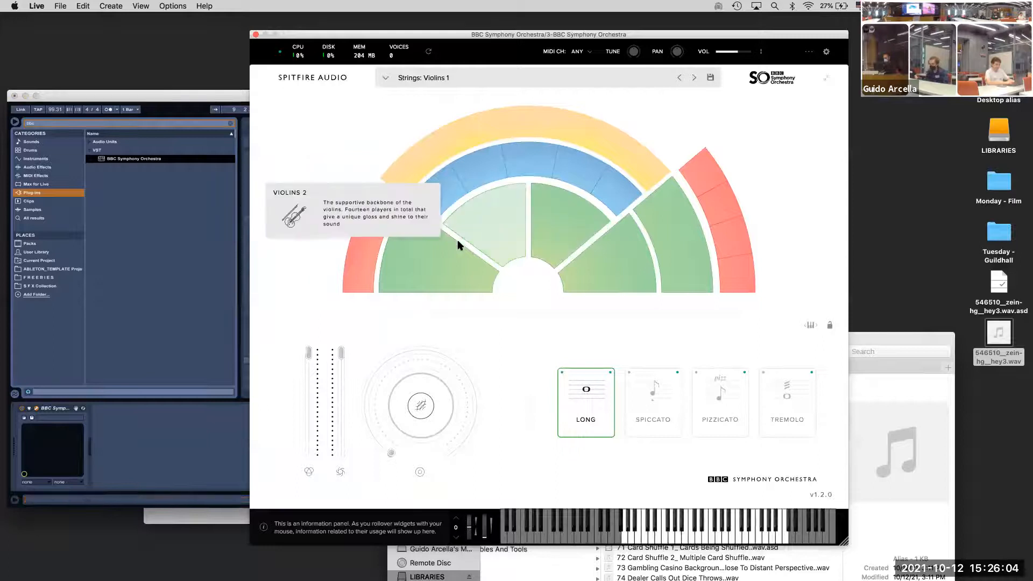
# Rearrange the BBC Symphony Orchestra and Live windows so the track controls stay accessible, and unfold the instrument's track
pyautogui.moveTo(417, 35); pyautogui.dragTo(614, 119)
pyautogui.moveTo(486, 95); pyautogui.dragTo(452, 24)
pyautogui.moveTo(620, 121); pyautogui.dragTo(679, 255)
pyautogui.moveTo(544, 253); pyautogui.dragTo(632, 147)
pyautogui.click(470, 257)
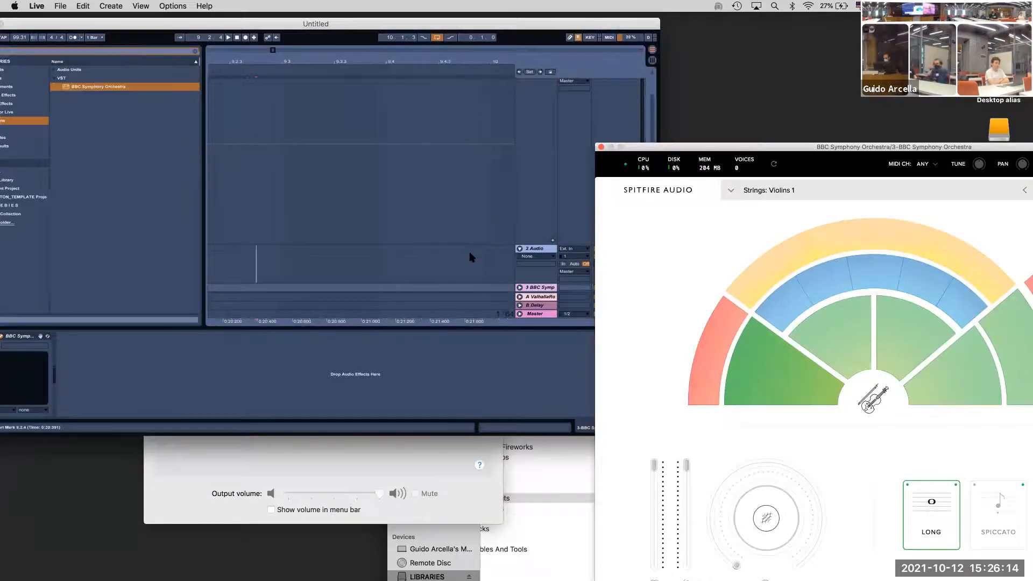
pyautogui.moveTo(642, 26); pyautogui.dragTo(629, 23)
pyautogui.moveTo(645, 148); pyautogui.dragTo(720, 81)
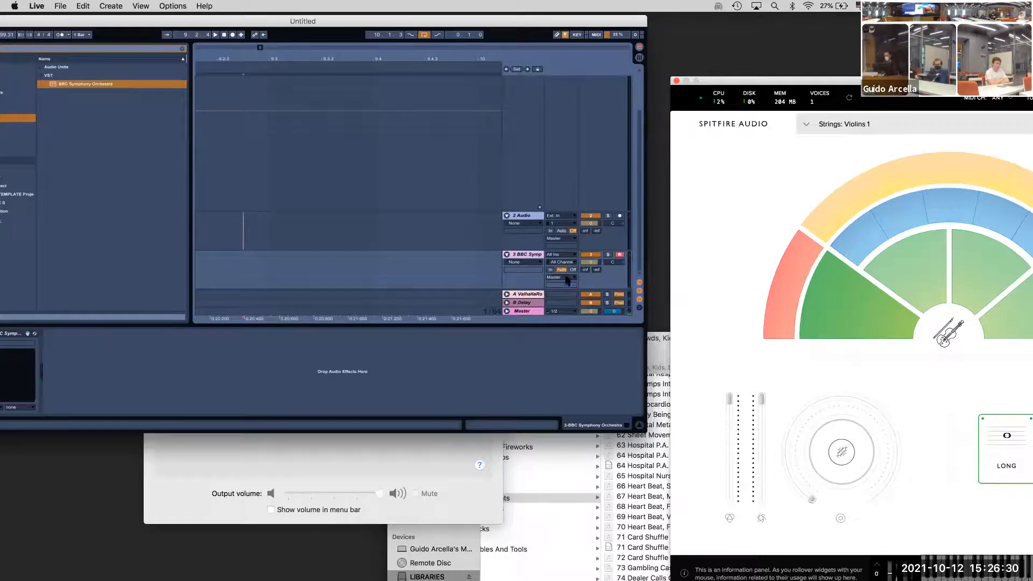
# Open ValhallaRoom on return track A and switch its preset to NostromoPlate
pyautogui.click(524, 293)
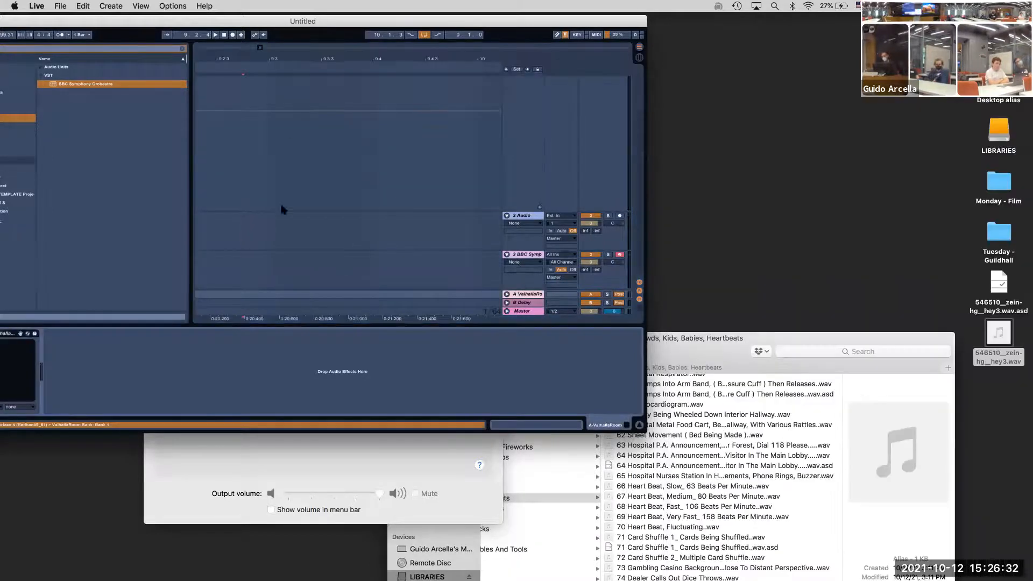
pyautogui.moveTo(157, 20); pyautogui.dragTo(329, 24)
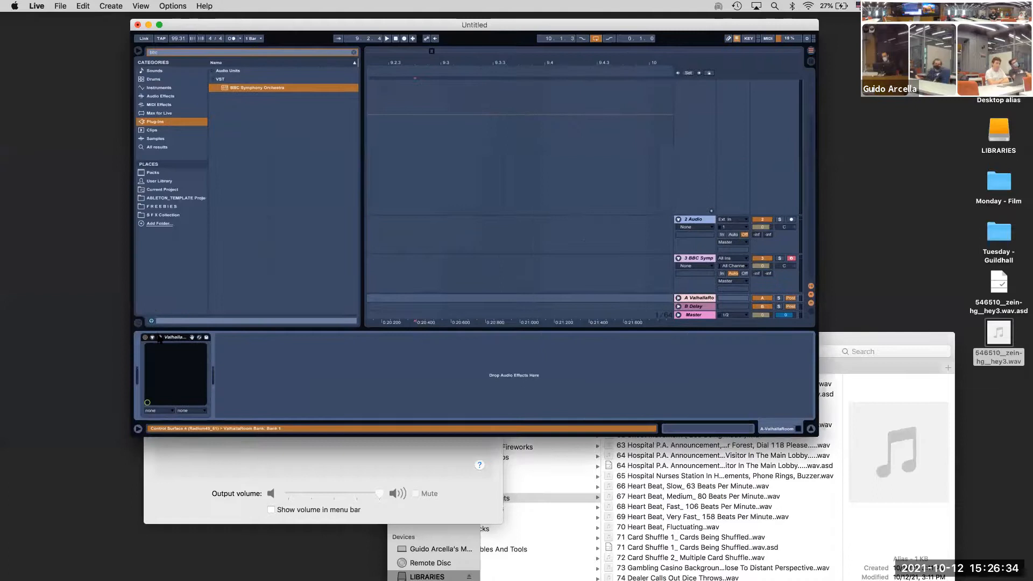
pyautogui.click(160, 338)
pyautogui.moveTo(182, 171); pyautogui.dragTo(183, 231)
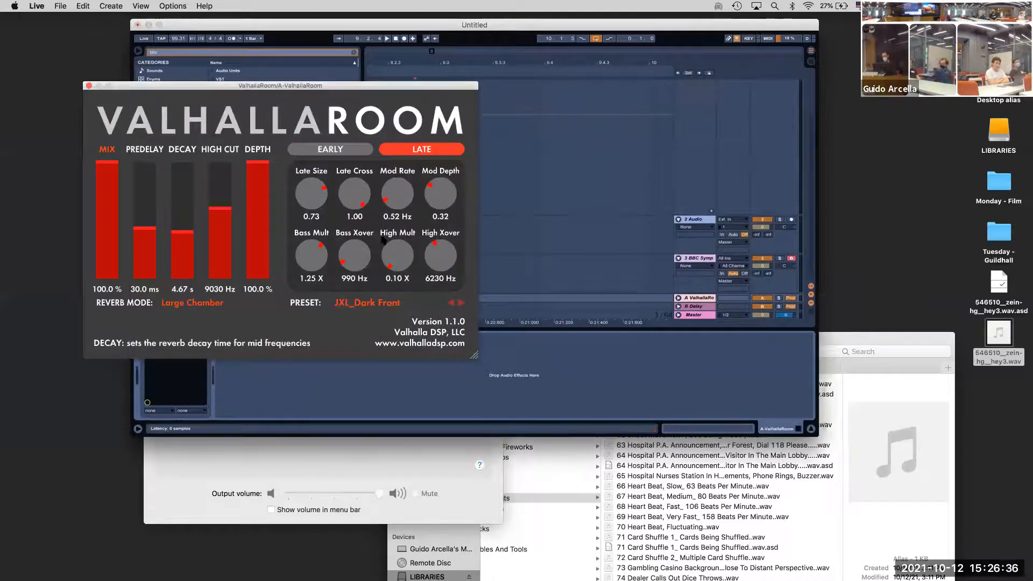
pyautogui.click(460, 303)
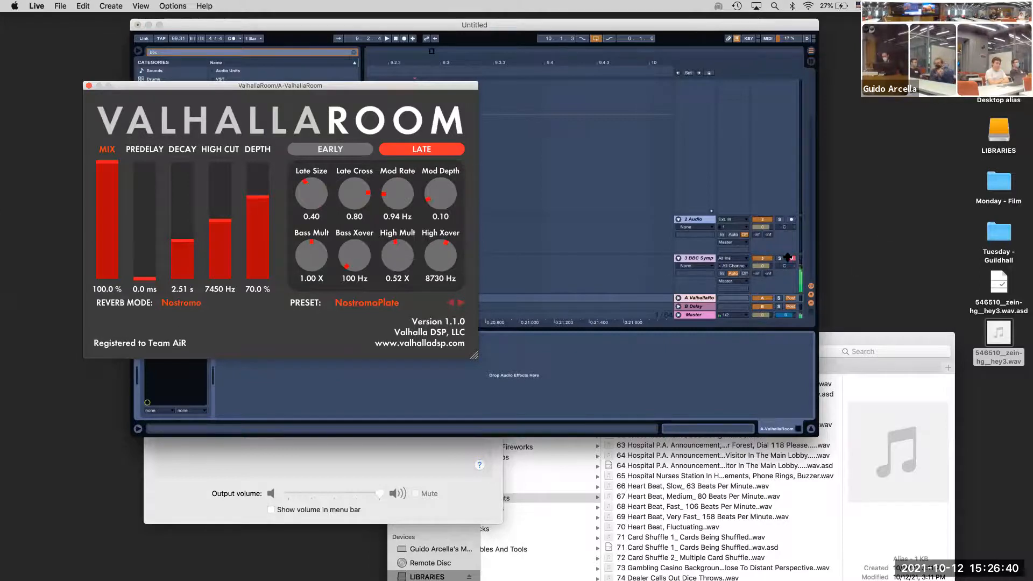
# Raise the BBC Symphony Orchestra track's send to the ValhallaRoom return and change the reverb preset to Warm Hall
pyautogui.click(760, 273)
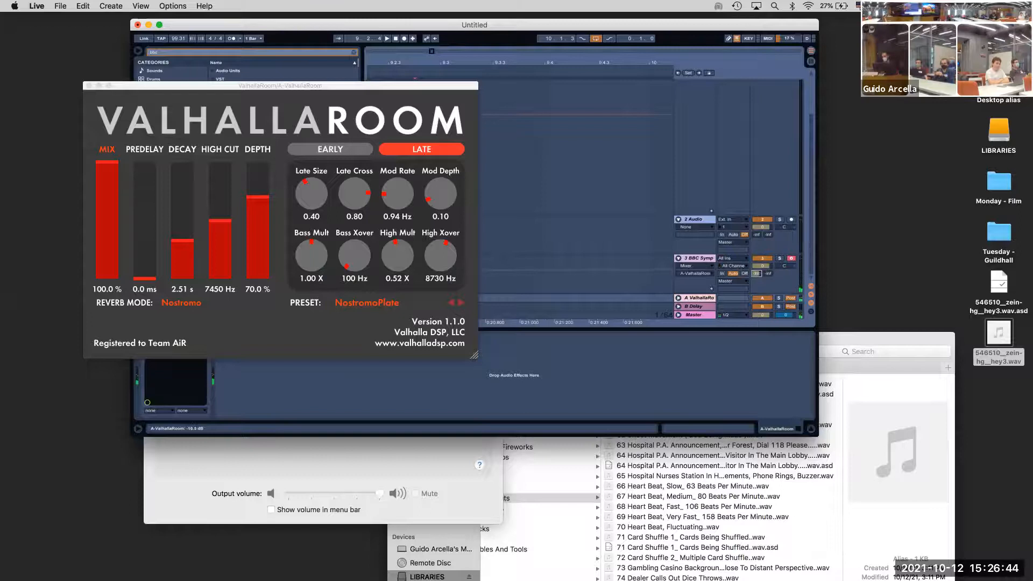
pyautogui.moveTo(758, 274); pyautogui.dragTo(758, 272)
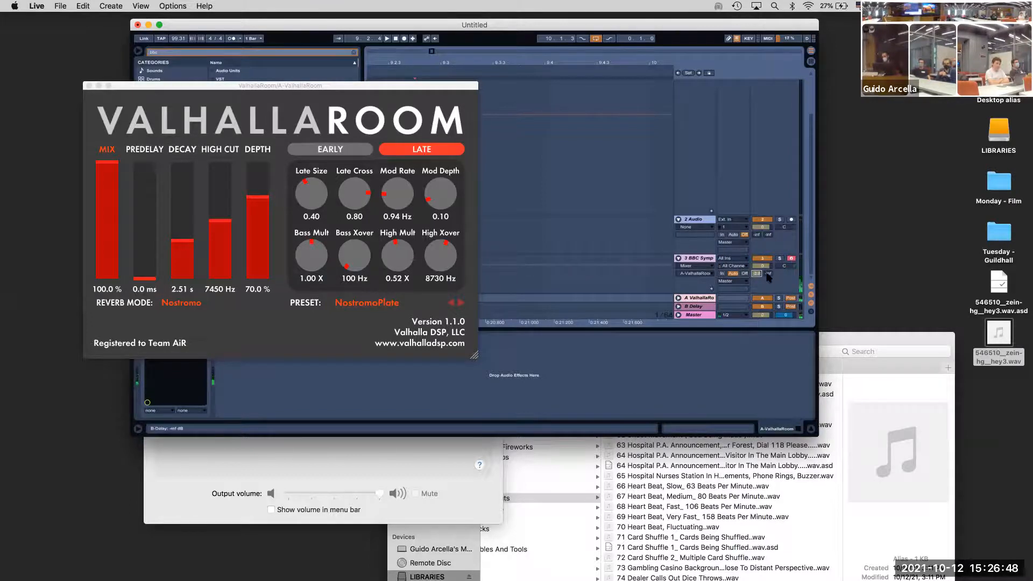
pyautogui.click(458, 302)
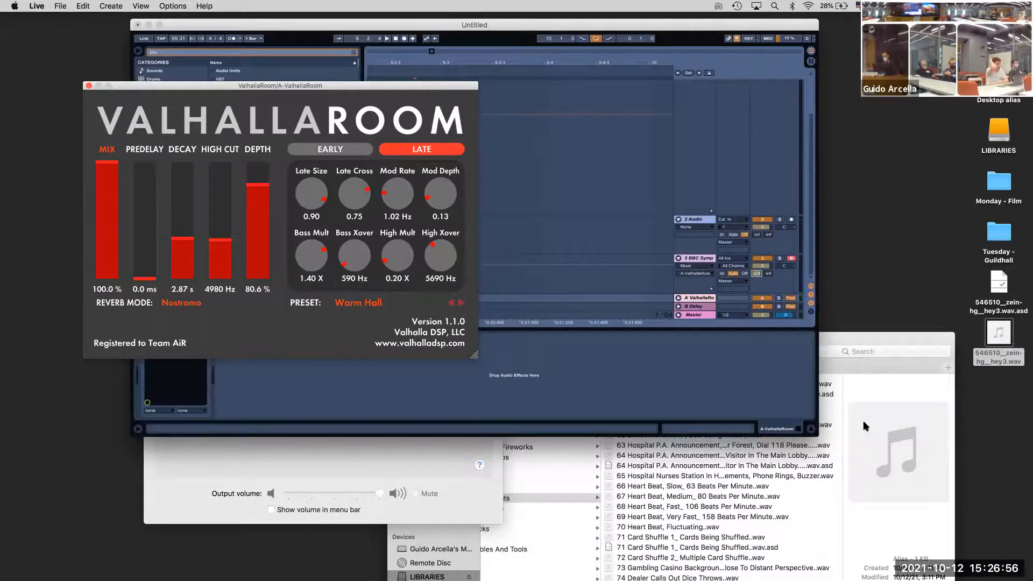
# Enlarge the Live window and move the ValhallaRoom window to reveal the browser
pyautogui.moveTo(853, 473); pyautogui.dragTo(918, 533)
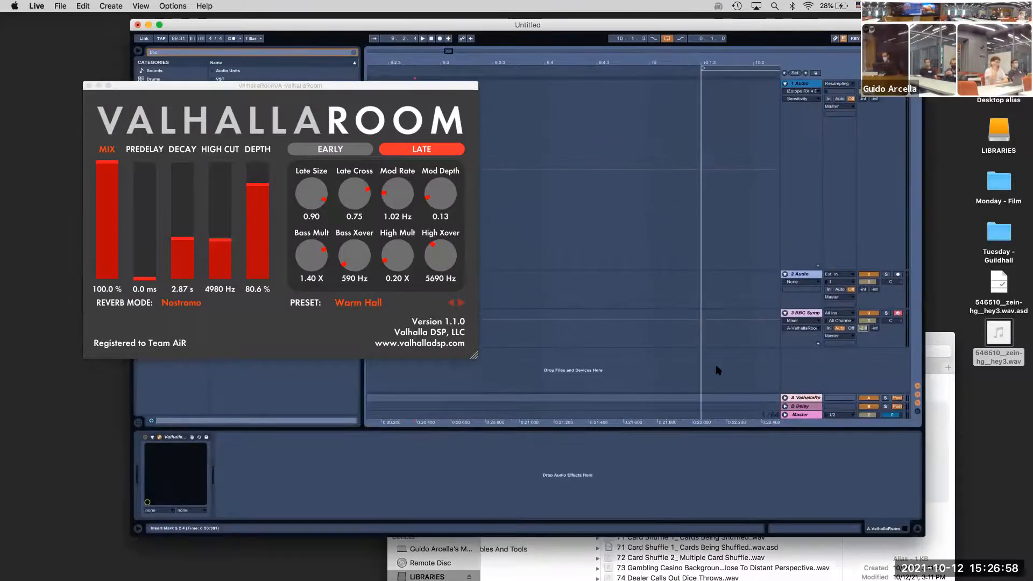
pyautogui.moveTo(290, 84); pyautogui.dragTo(390, 115)
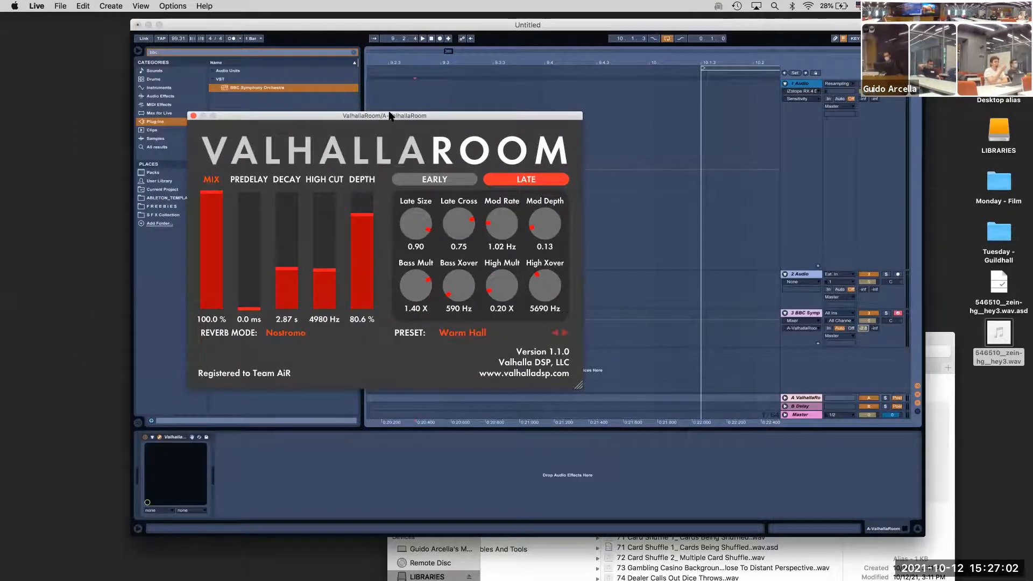
pyautogui.click(411, 104)
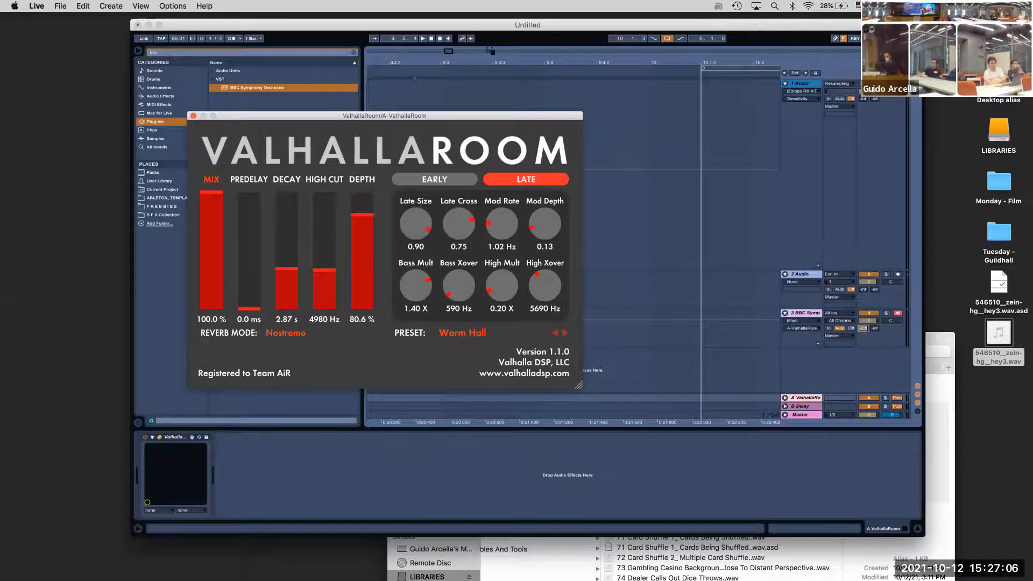
# Try to record a MIDI take on the BBC Symphony Orchestra track and switch off the arrangement loop
pyautogui.click(440, 38)
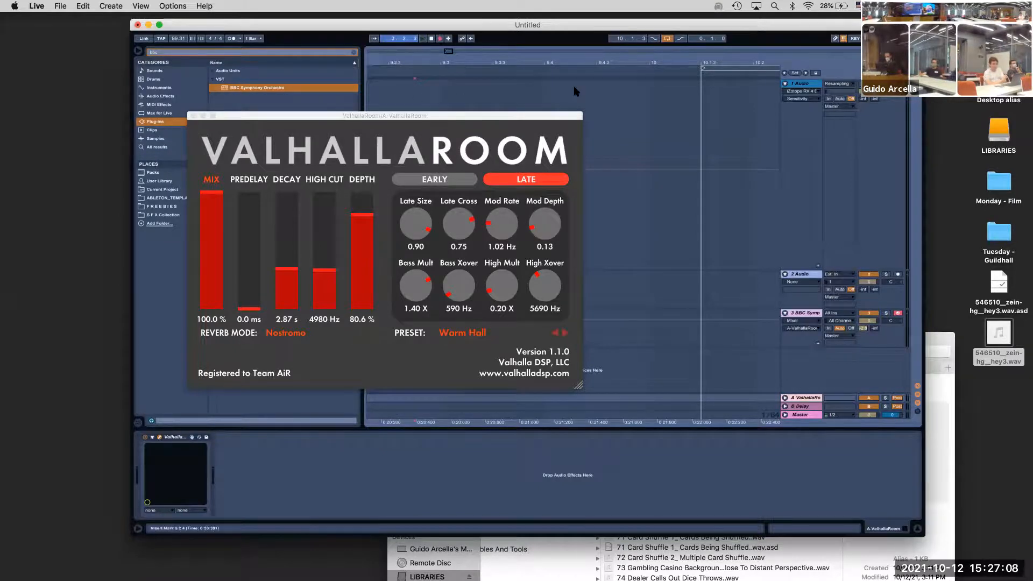
pyautogui.moveTo(631, 63); pyautogui.dragTo(632, 53)
pyautogui.click(667, 38)
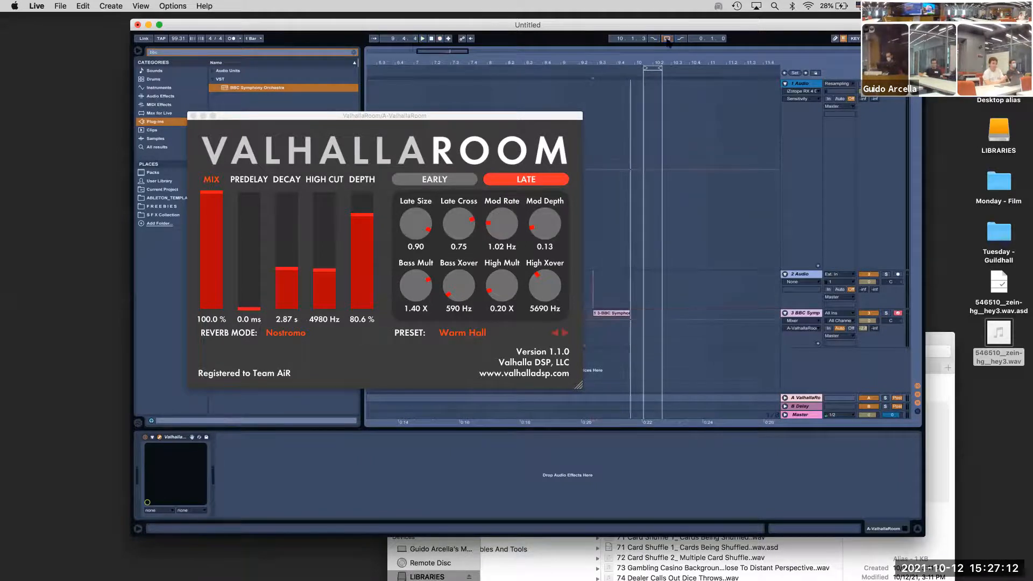
pyautogui.moveTo(402, 64); pyautogui.dragTo(403, 43)
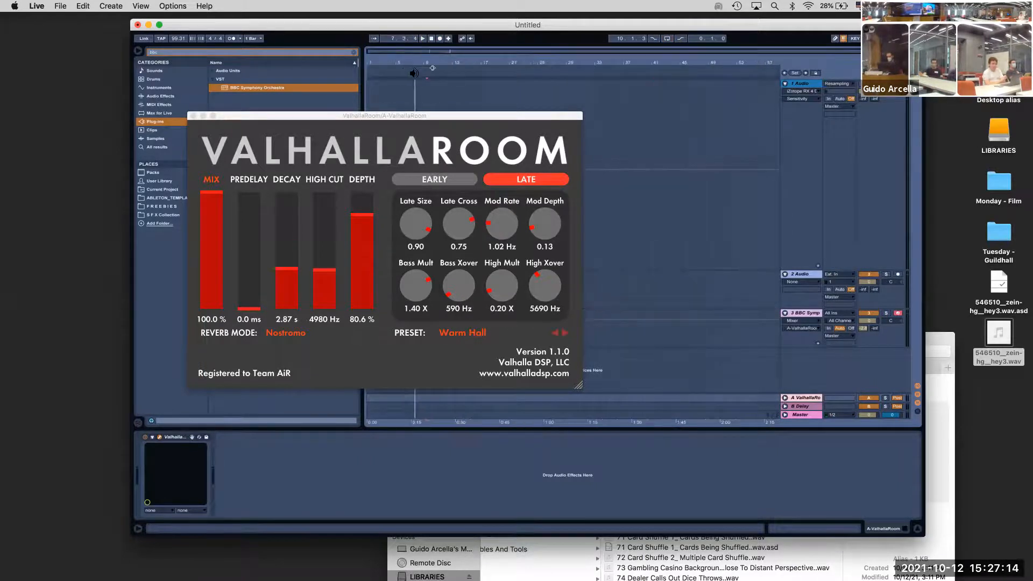
# Loop 14 bars from the song start and record a new MIDI take on the BBC Symphony Orchestra track there
pyautogui.click(465, 92)
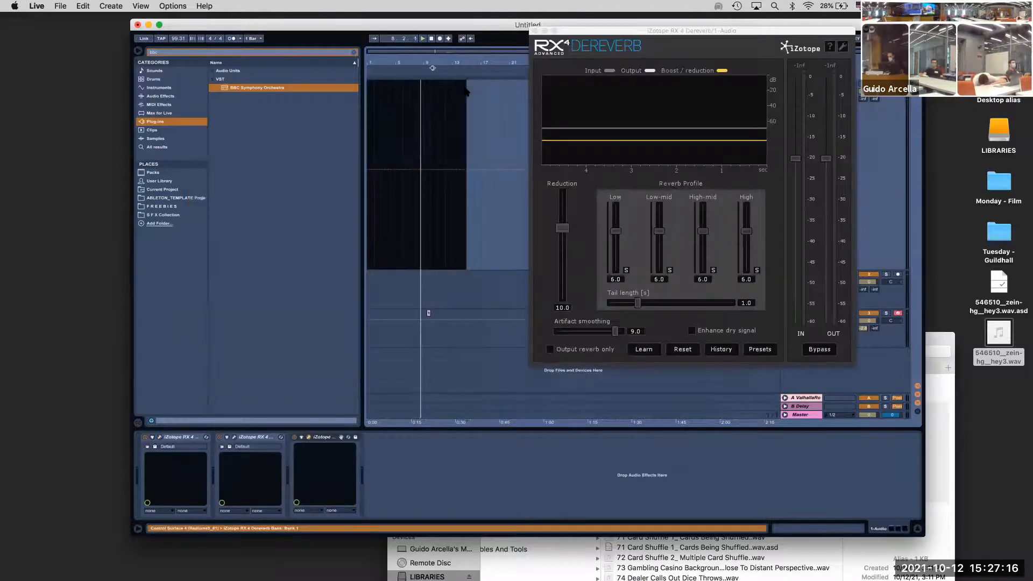
pyautogui.moveTo(584, 30); pyautogui.dragTo(500, 21)
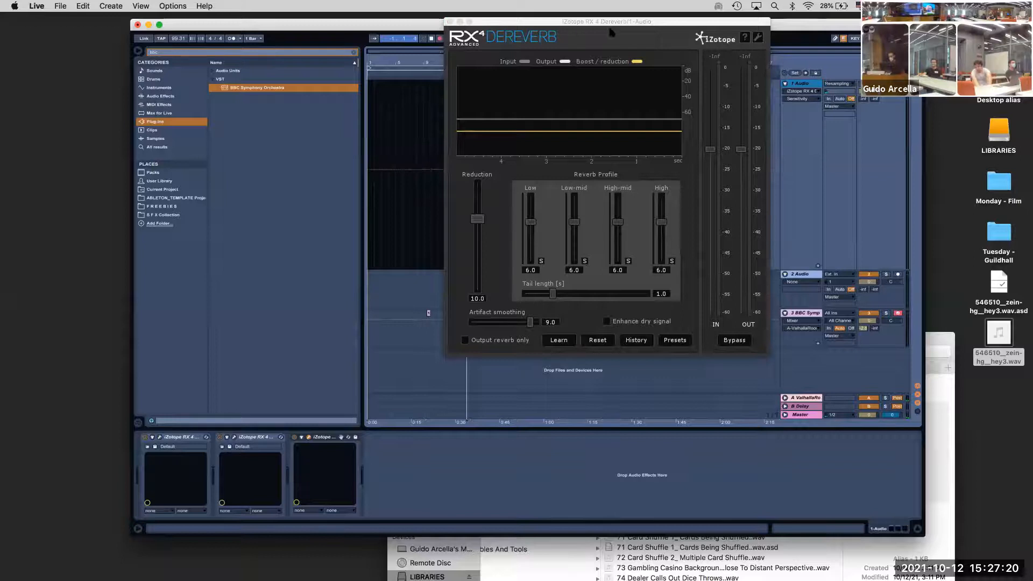
pyautogui.moveTo(642, 23); pyautogui.dragTo(799, 21)
pyautogui.press('space')
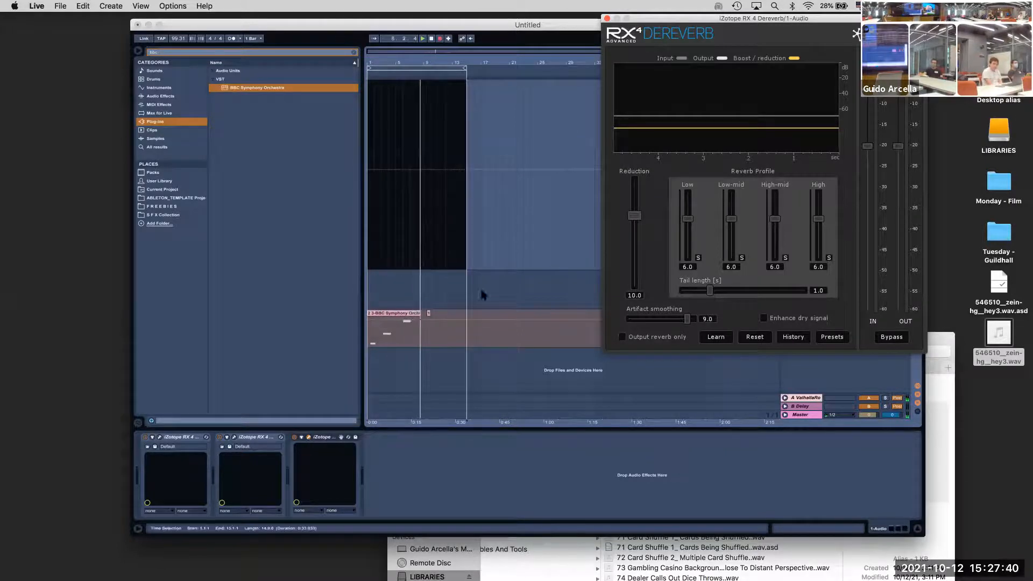
# Open the new orchestra clip in an enlarged note editor and shift its second and third notes right by about three beats
pyautogui.click(384, 315)
pyautogui.doubleClick(389, 315)
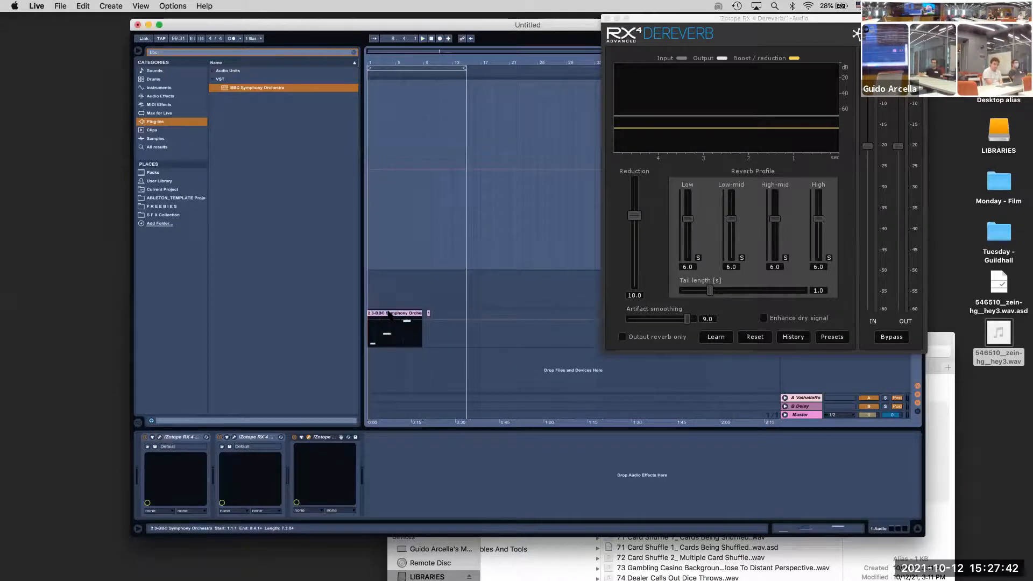
pyautogui.click(440, 70)
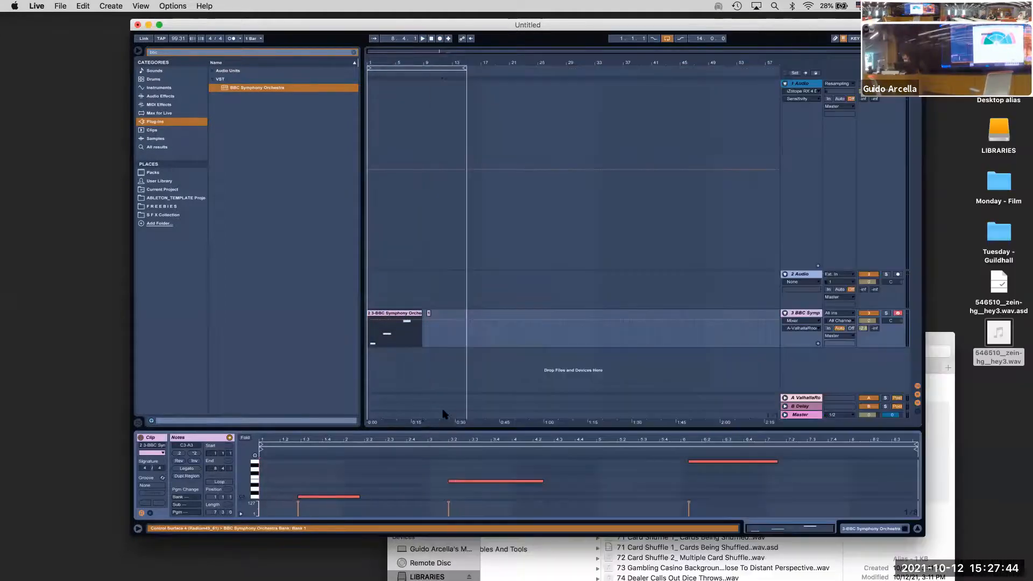
pyautogui.moveTo(433, 429); pyautogui.dragTo(455, 286)
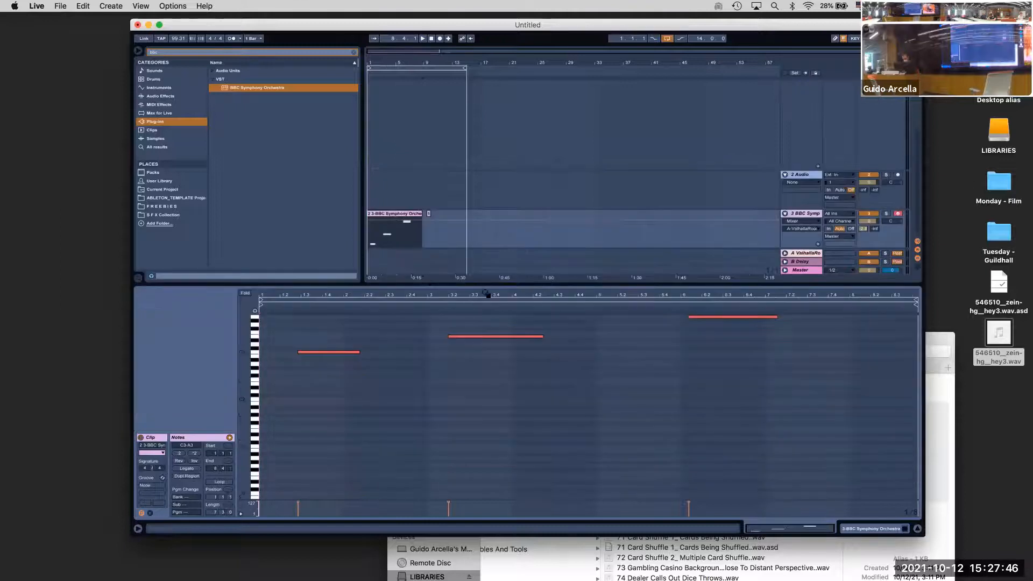
pyautogui.moveTo(486, 359); pyautogui.dragTo(719, 299)
pyautogui.moveTo(517, 340); pyautogui.dragTo(581, 340)
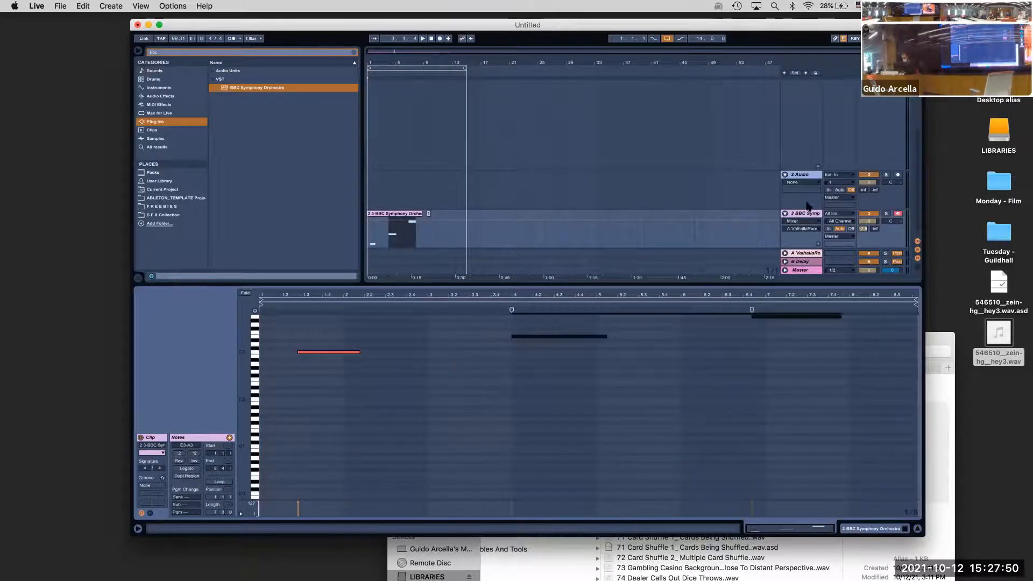
# Set the 2 Audio track's input to Resampling and arm it for recording instead of the BBC Symphony Orchestra track
pyautogui.click(802, 174)
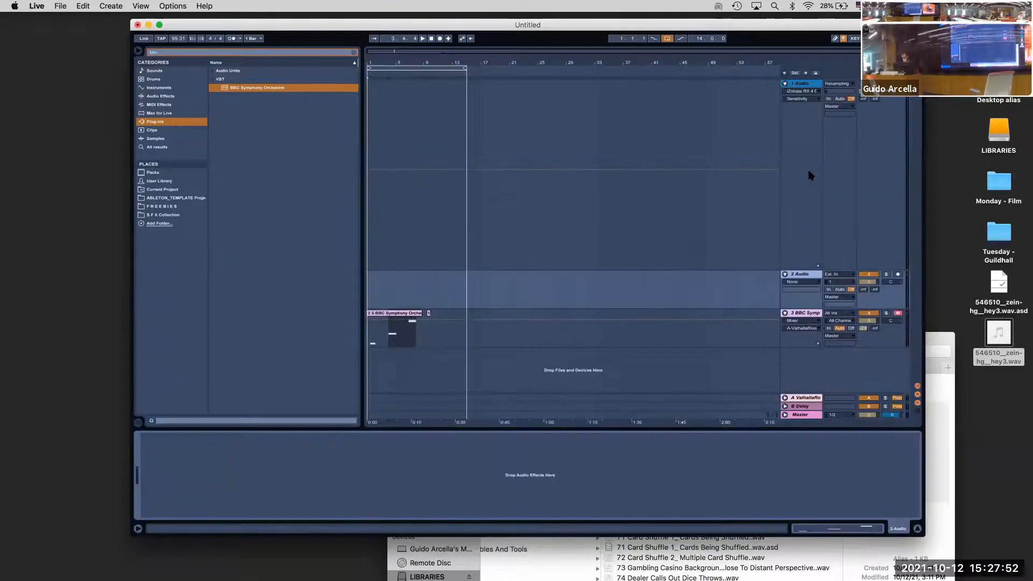
pyautogui.click(845, 277)
pyautogui.click(839, 285)
pyautogui.click(897, 274)
pyautogui.click(897, 312)
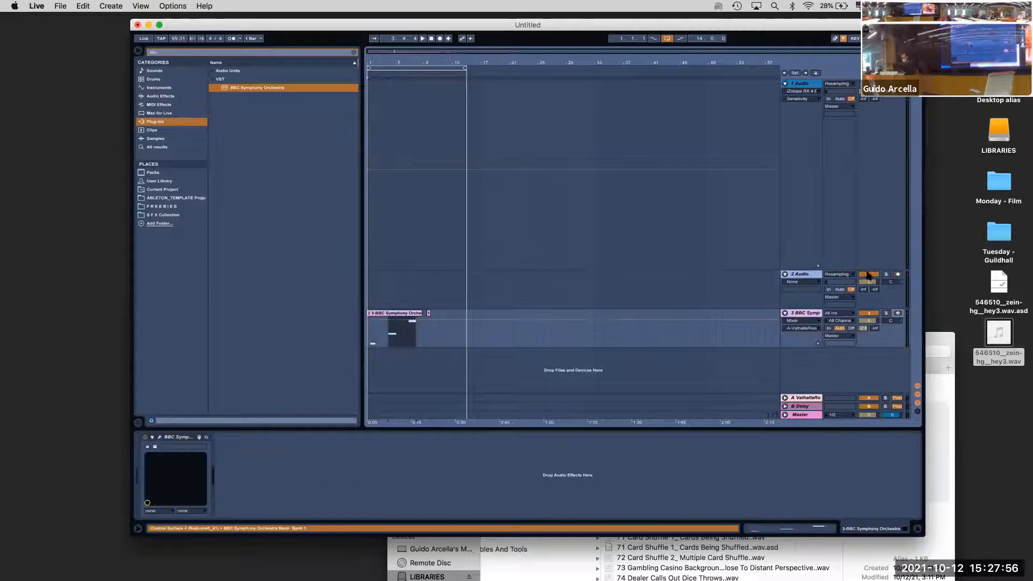
pyautogui.click(897, 274)
pyautogui.click(375, 278)
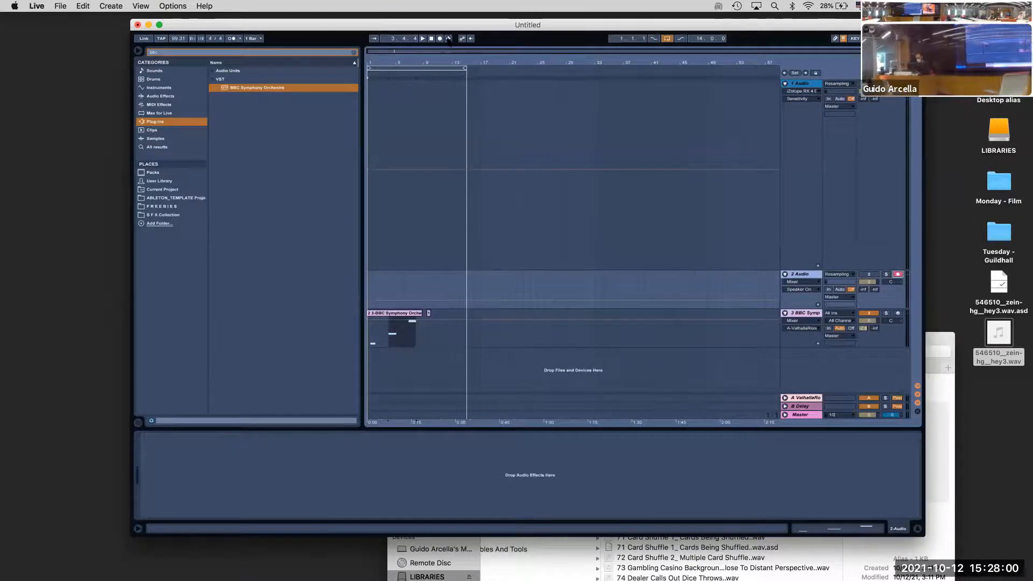
# Delete the old 1 Audio track and resample the orchestra clip onto the remaining audio track, enlarging that track and hiding the browser
pyautogui.click(804, 84)
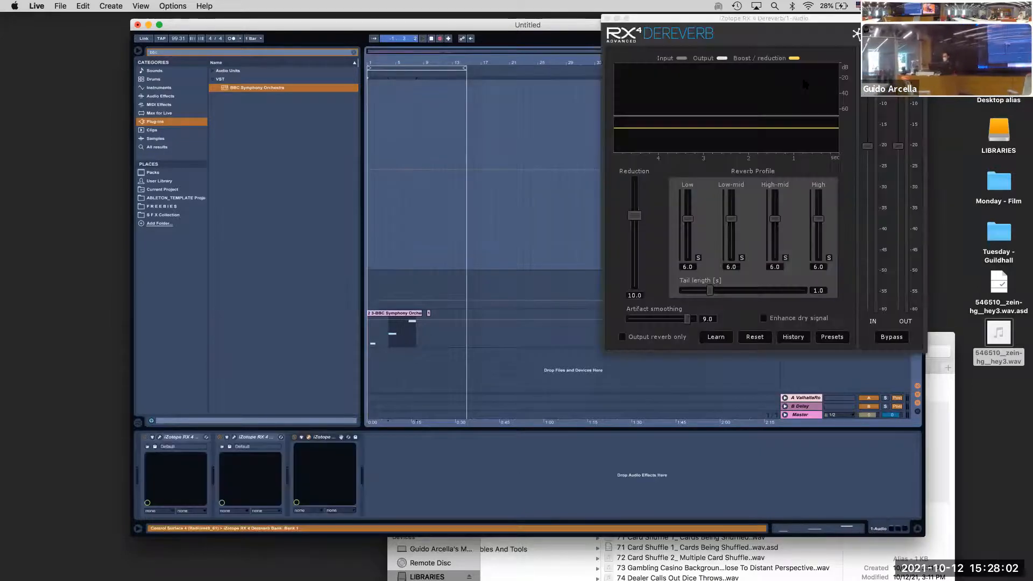
pyautogui.press('Delete')
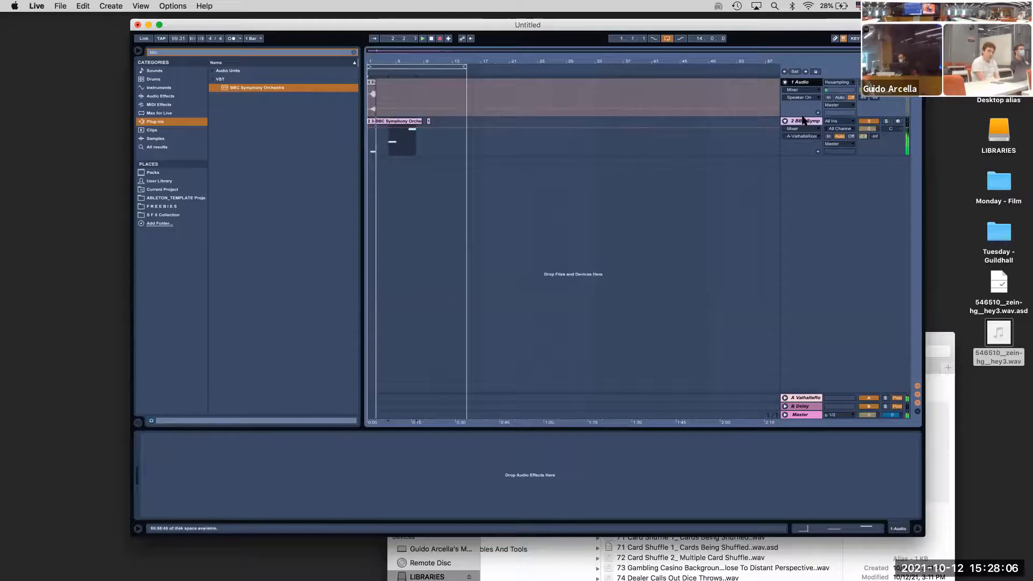
pyautogui.moveTo(803, 117); pyautogui.dragTo(804, 267)
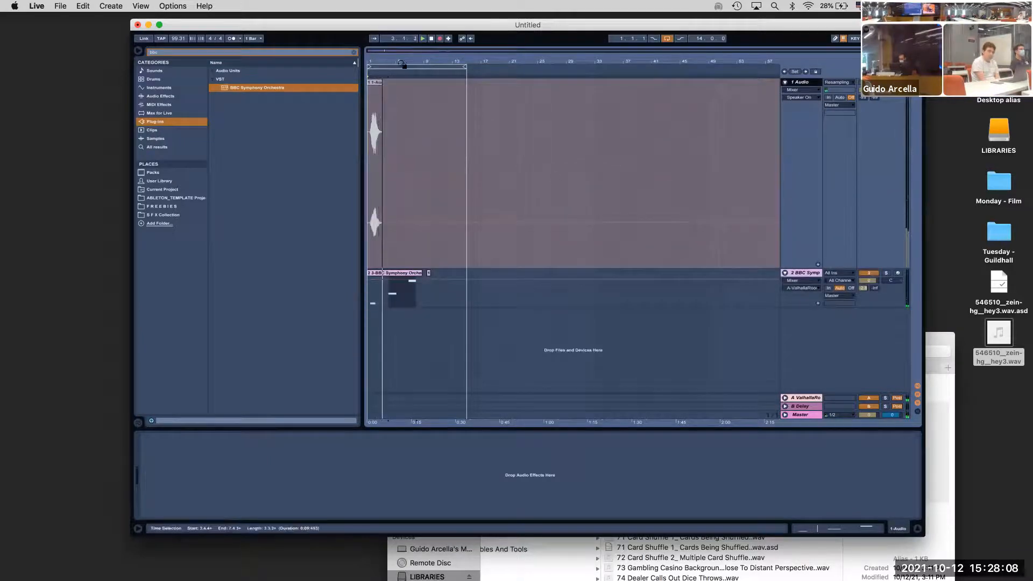
pyautogui.moveTo(403, 64); pyautogui.dragTo(295, 52)
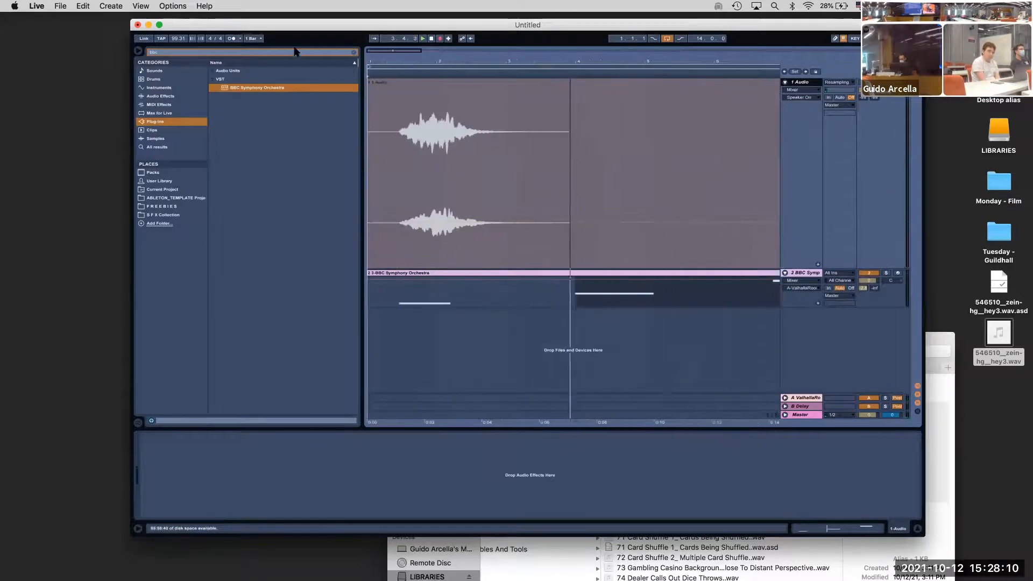
pyautogui.press('super+alt+b')
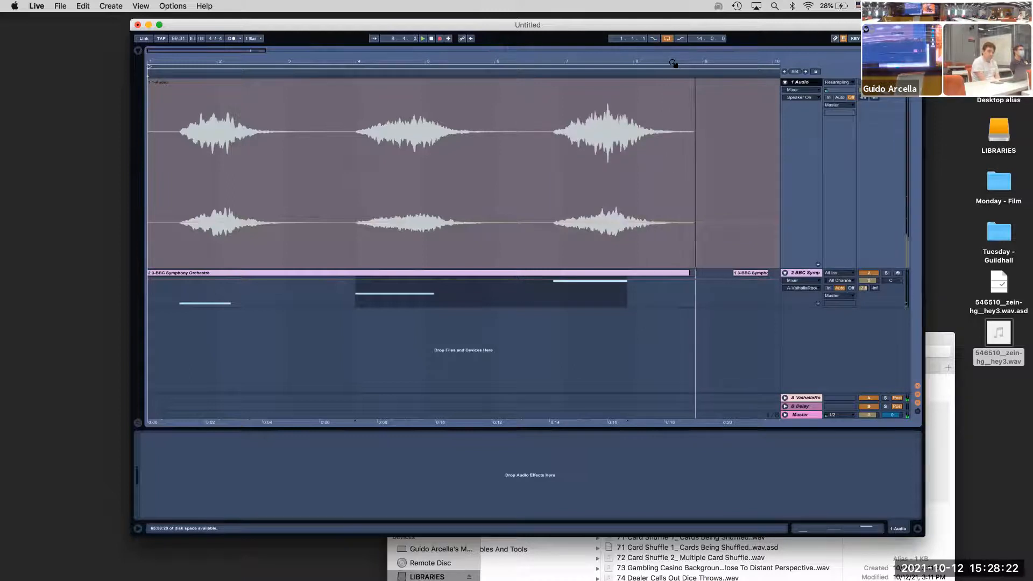
pyautogui.press('space')
pyautogui.moveTo(646, 58); pyautogui.dragTo(646, 16)
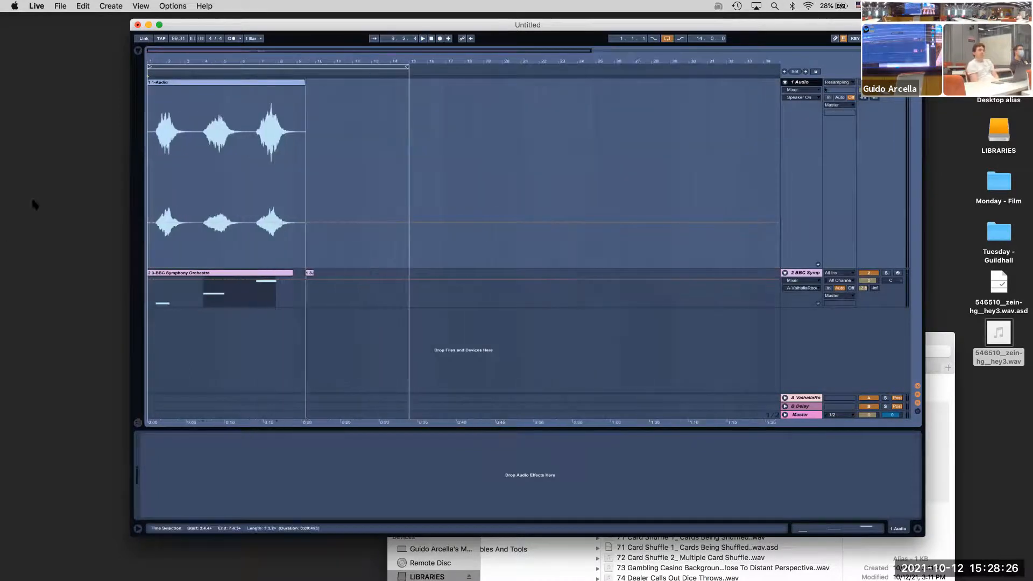
# Delete the BBC Symphony Orchestra track, keeping only the resampled audio track
pyautogui.click(203, 191)
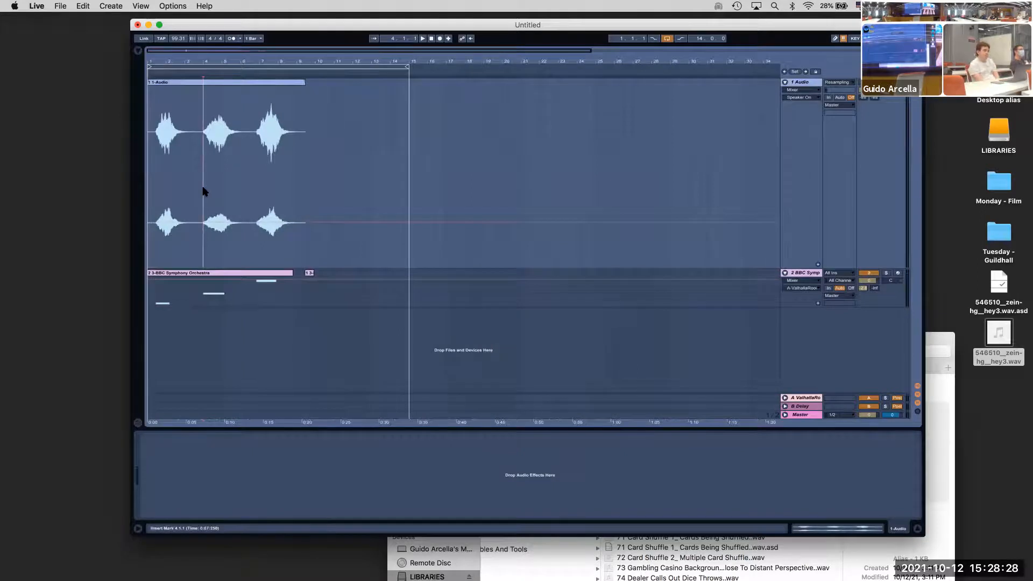
pyautogui.click(805, 275)
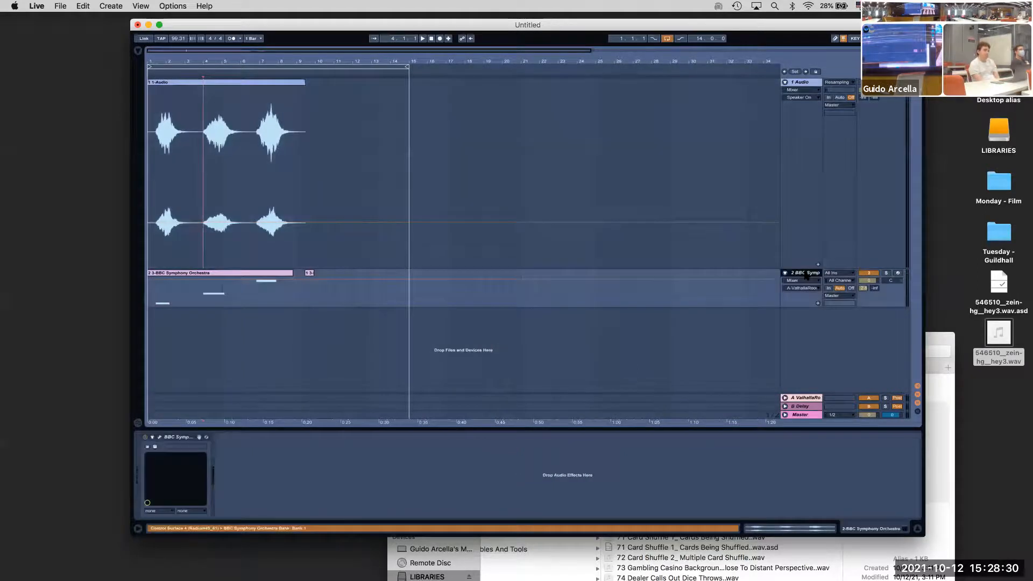
pyautogui.press('Delete')
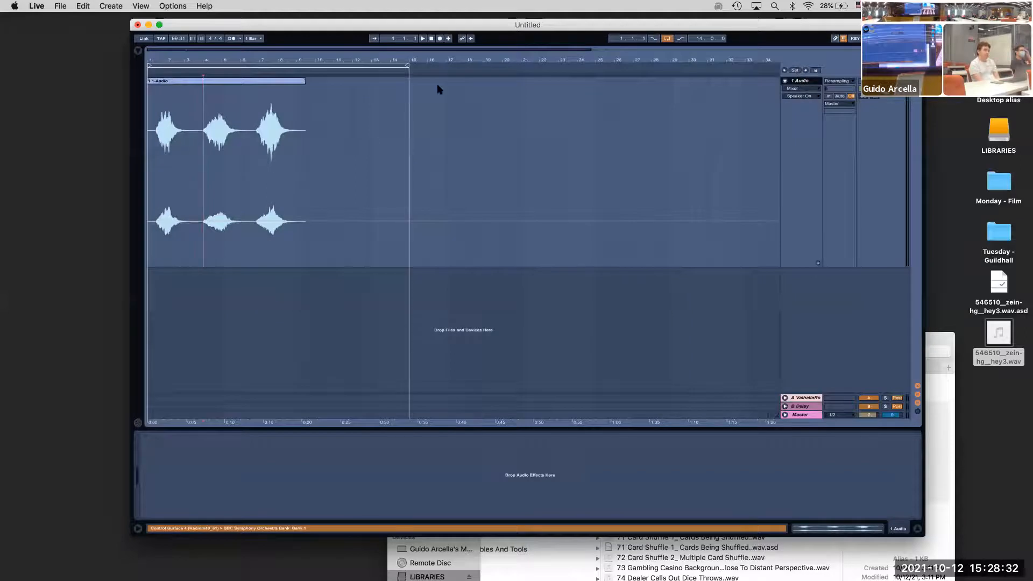
# Search all browser results for "rx" and add iZotope RX 4 Dereverb to the resampled audio track
pyautogui.click(138, 50)
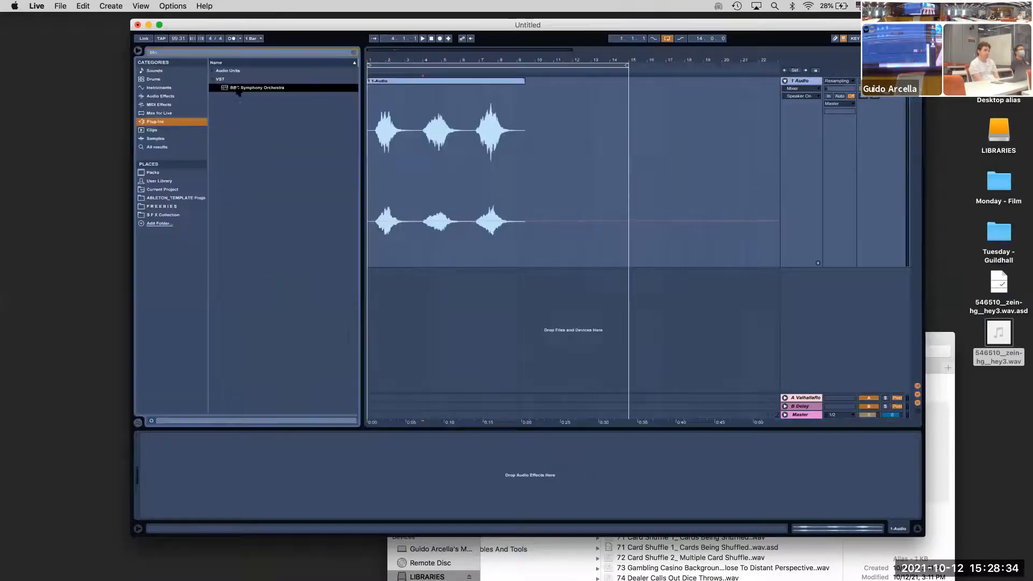
pyautogui.click(160, 147)
pyautogui.moveTo(170, 50); pyautogui.dragTo(129, 46)
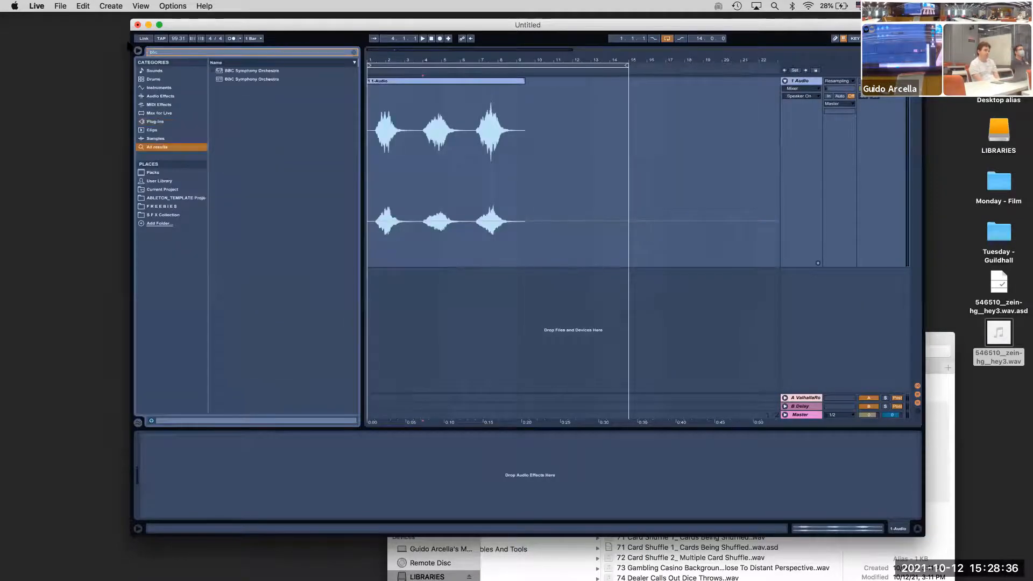
pyautogui.write('rx')
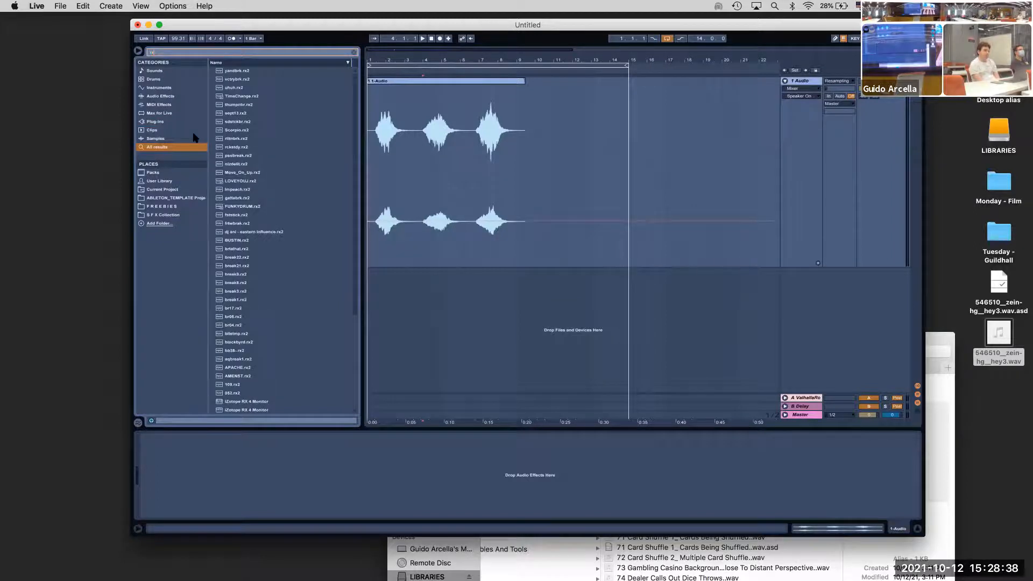
pyautogui.press('BackSpace')
pyautogui.press('BackSpace')
pyautogui.write('rx')
pyautogui.scroll(-5, 264, 273)
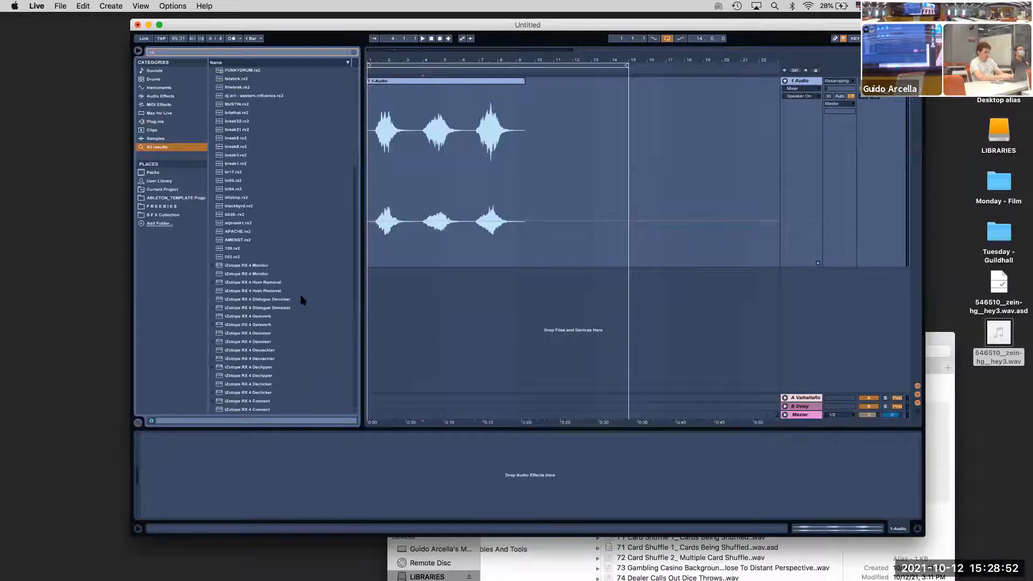
pyautogui.click(268, 317)
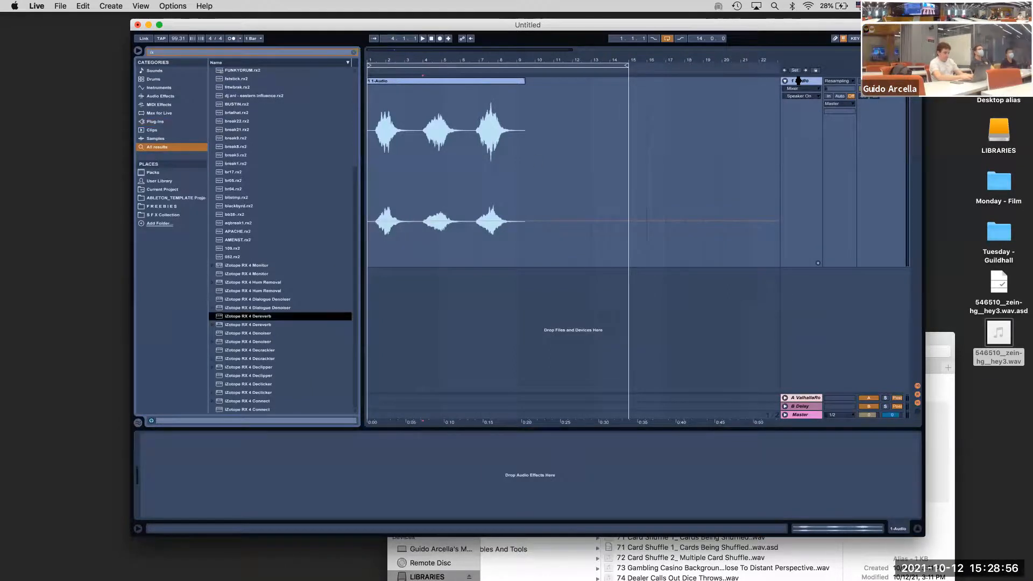
pyautogui.moveTo(799, 80); pyautogui.dragTo(801, 81)
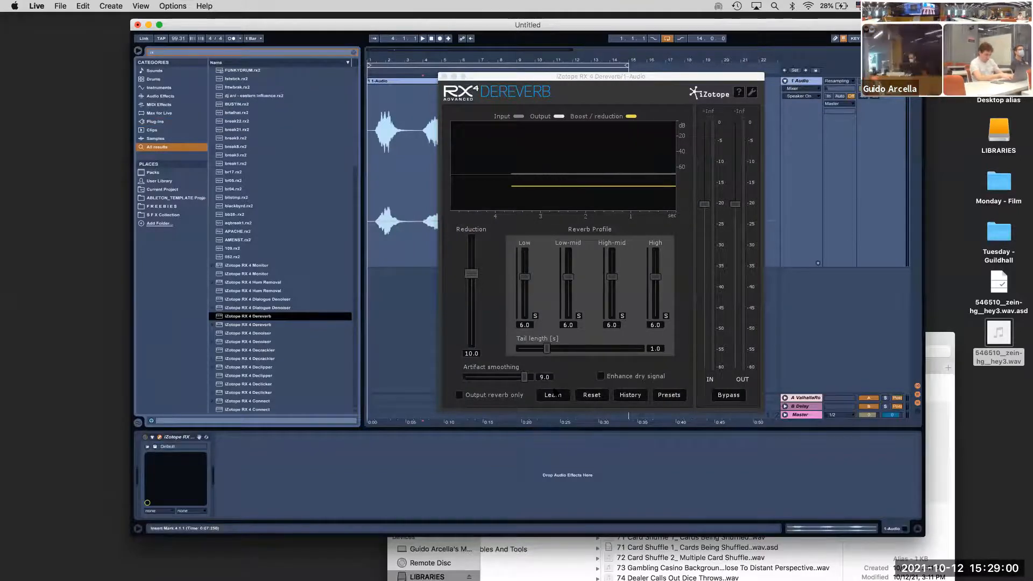
# Try learning the reverb profile from the start of the resampled clip, and loop the whole clip for playback
pyautogui.click(552, 395)
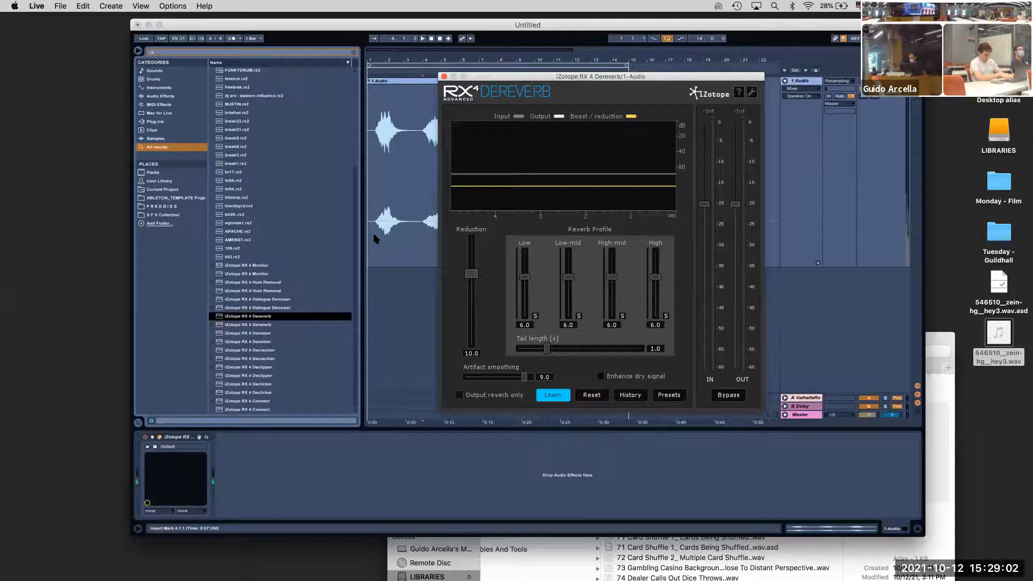
pyautogui.click(377, 107)
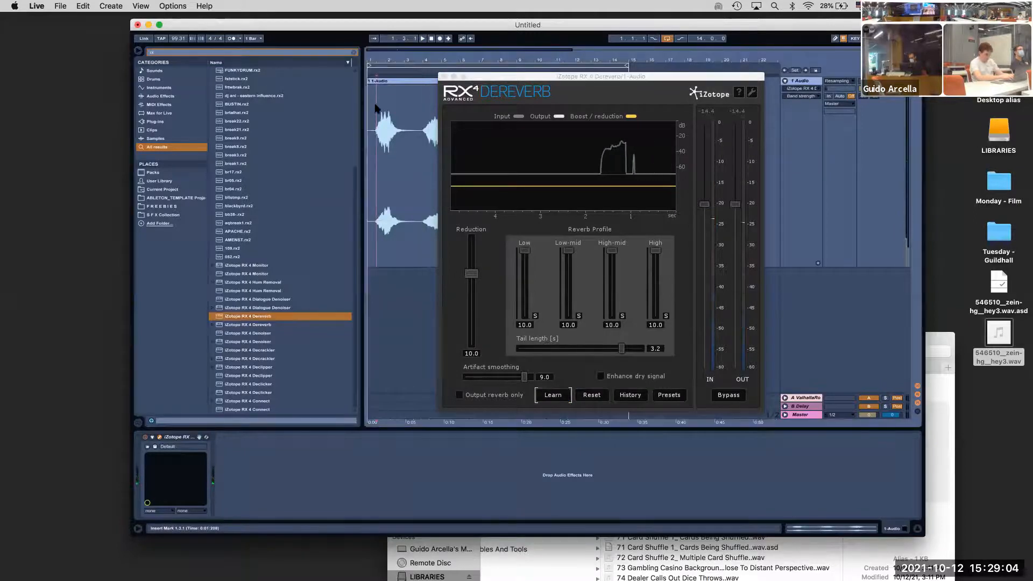
pyautogui.click(385, 82)
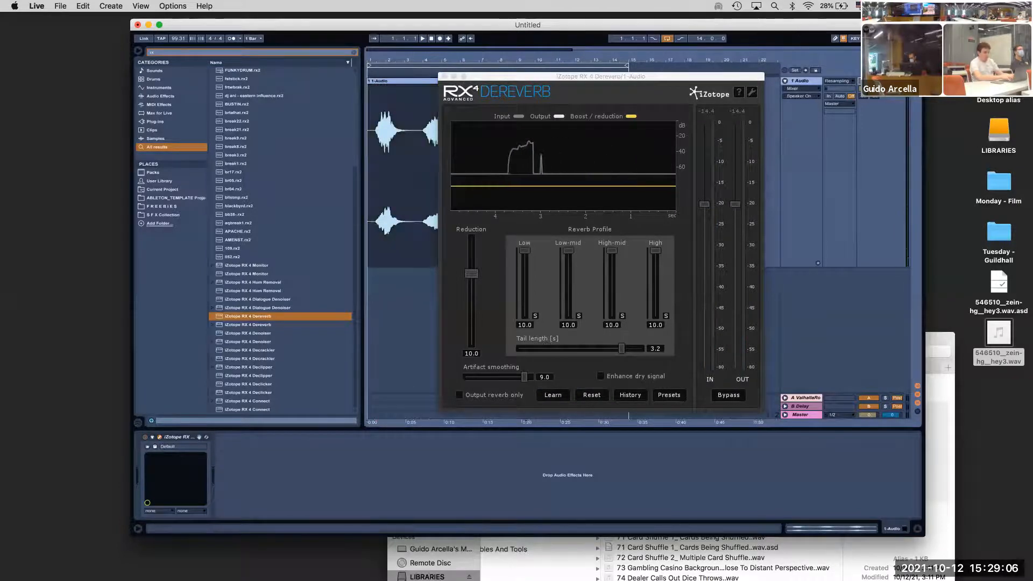
pyautogui.press('super+l')
pyautogui.press('space')
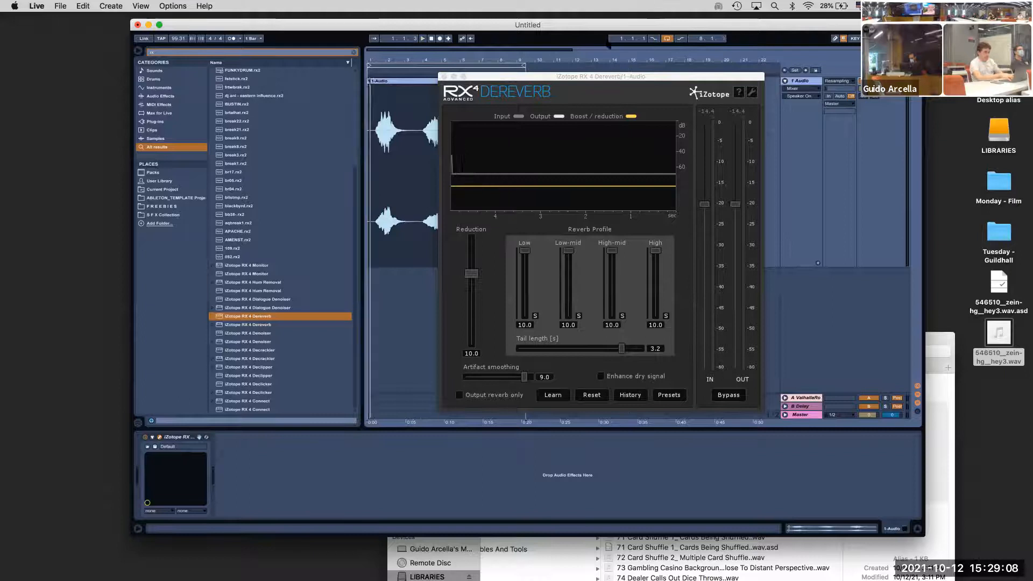
# Have Dereverb learn the reverb profile from the looping clip until the first notes have played, and stop playback
pyautogui.click(552, 395)
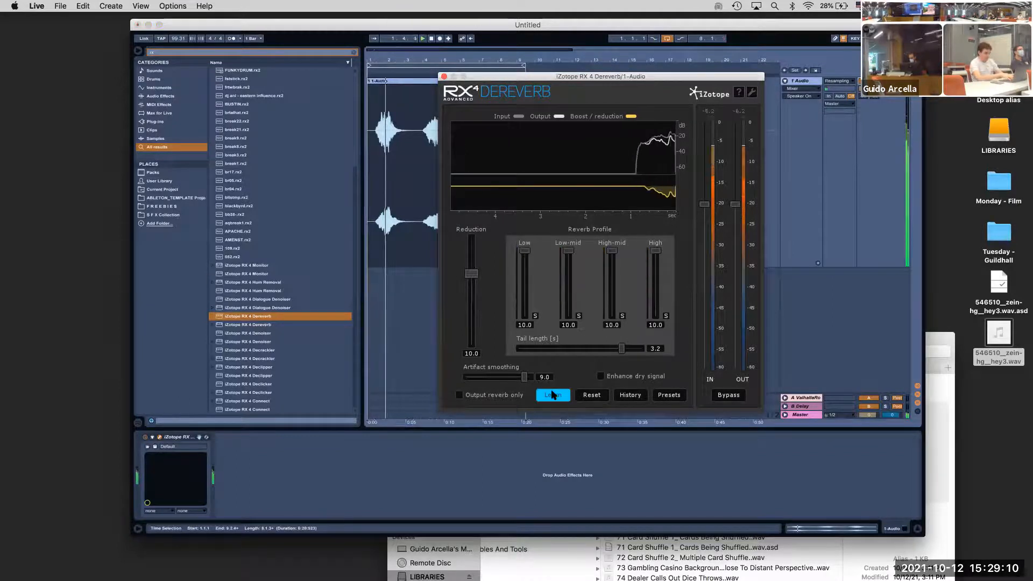
pyautogui.click(552, 395)
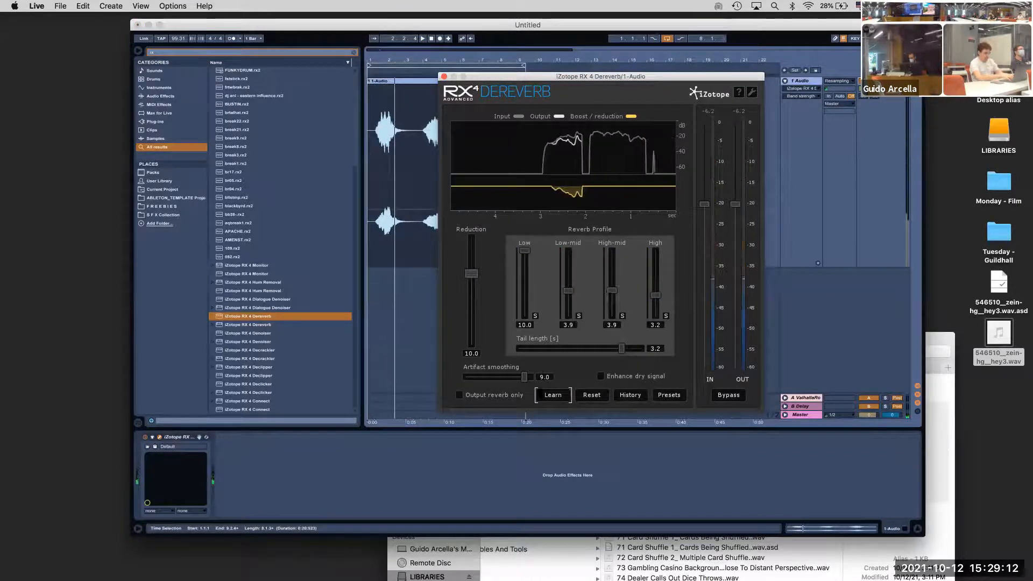
pyautogui.click(552, 395)
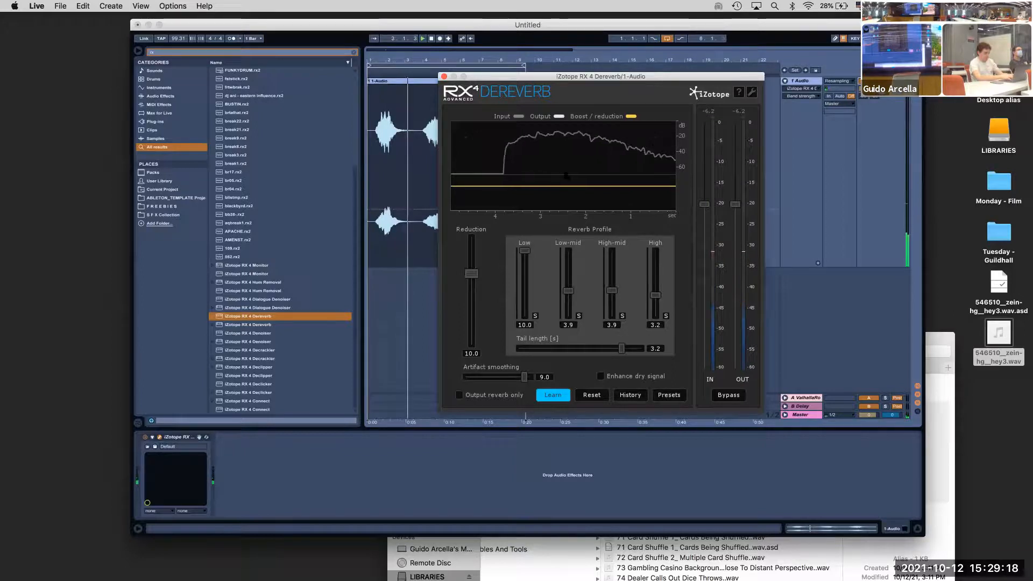
pyautogui.moveTo(603, 76); pyautogui.dragTo(654, 76)
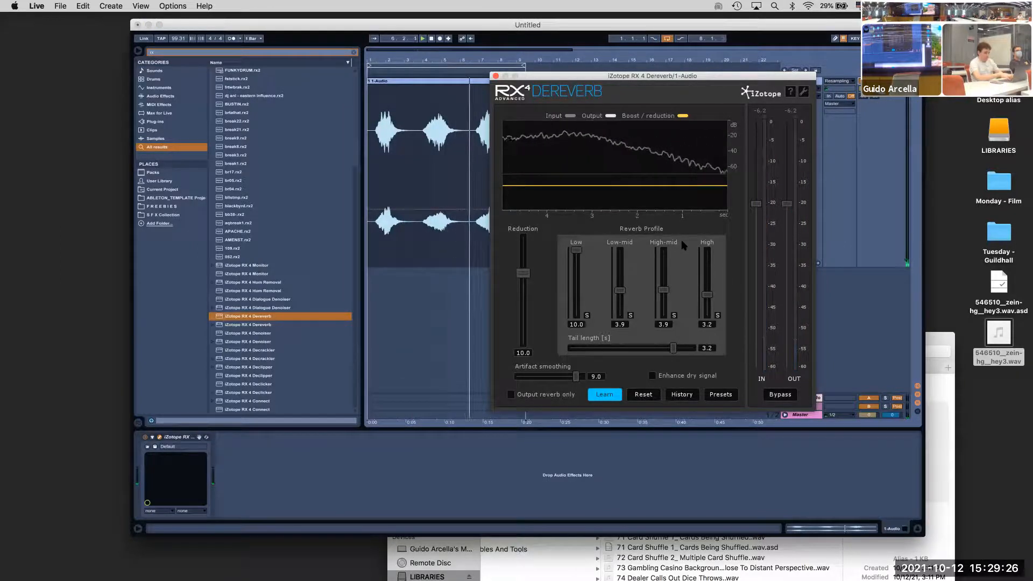
pyautogui.press('space')
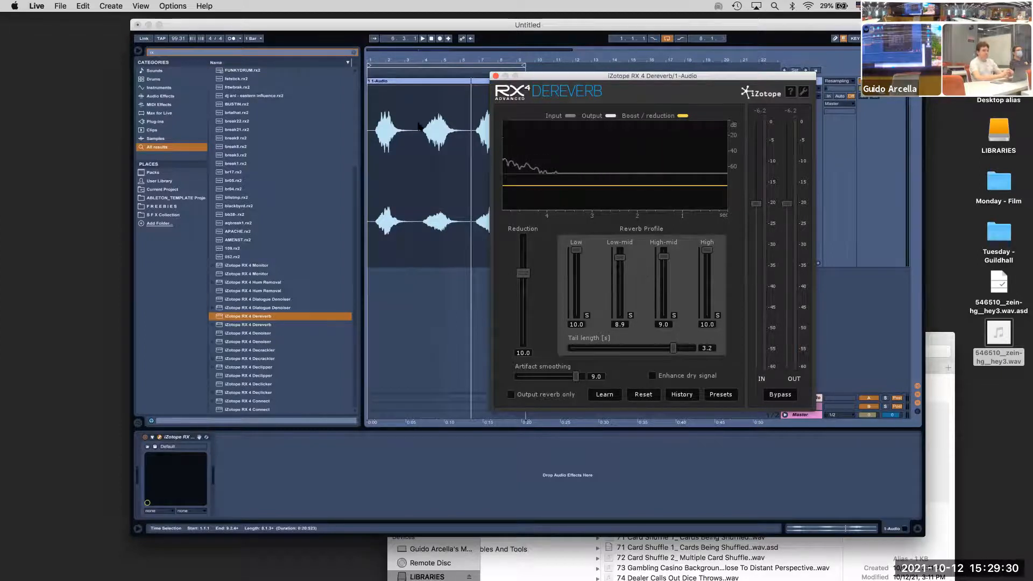
# Play the resampled clip through the learned Dereverb settings with the plug-in window moved off the waveform
pyautogui.click(435, 82)
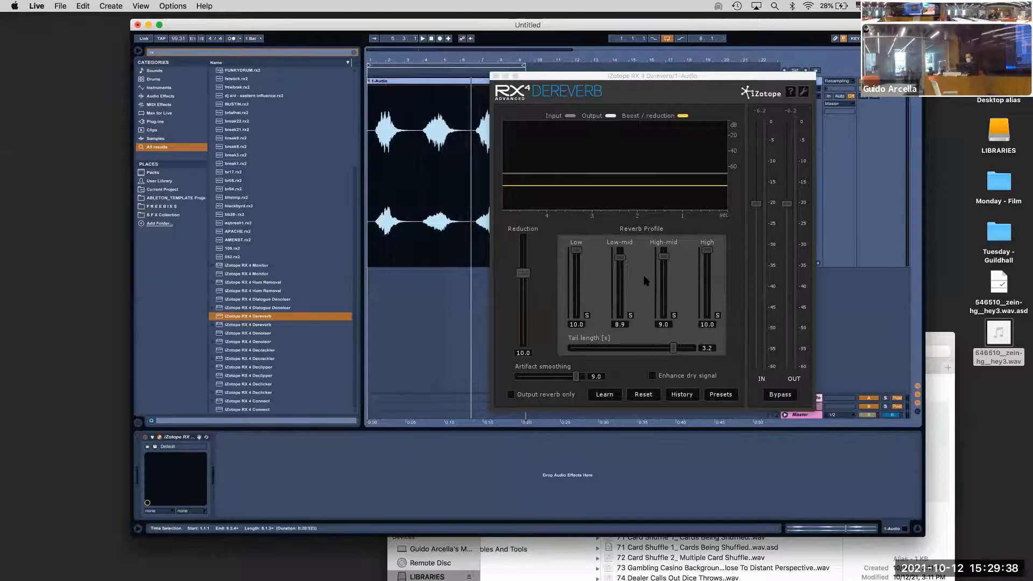
pyautogui.moveTo(607, 77); pyautogui.dragTo(740, 78)
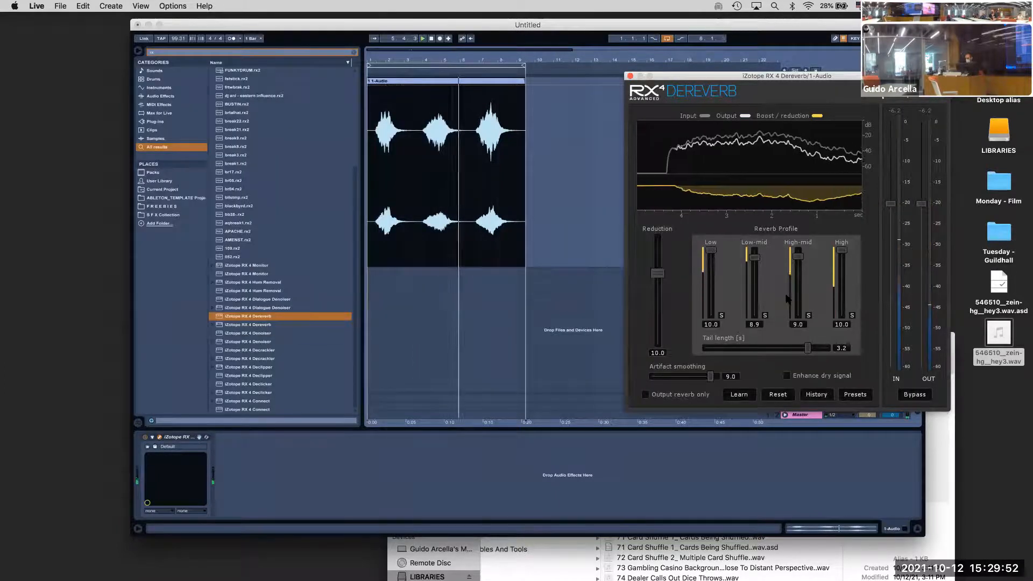
pyautogui.press('space')
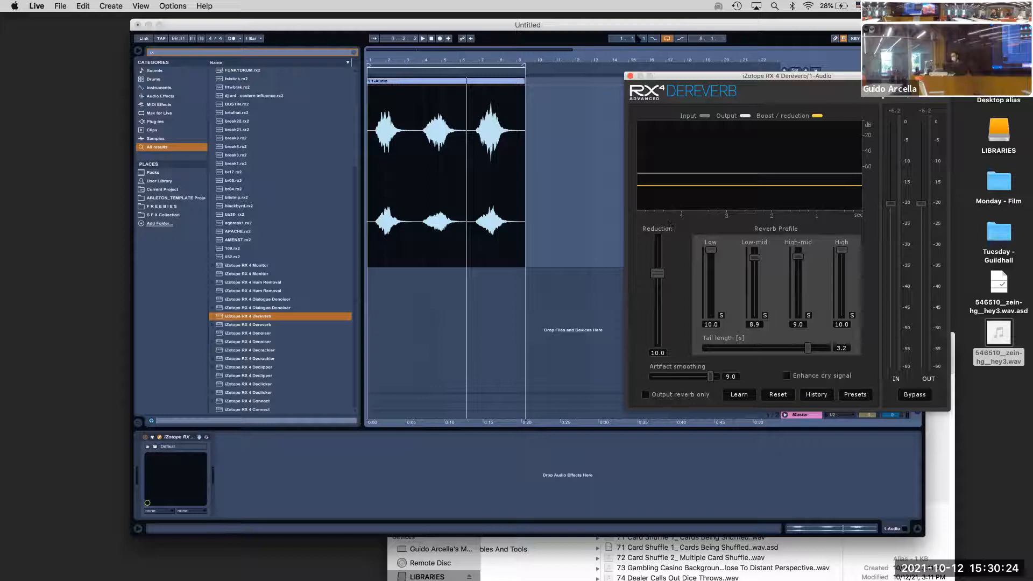
# Arrange the Live and Dereverb windows to show the track controls, and loop only the second note of the resampled clip
pyautogui.moveTo(705, 76); pyautogui.dragTo(782, 73)
pyautogui.moveTo(659, 27); pyautogui.dragTo(559, 47)
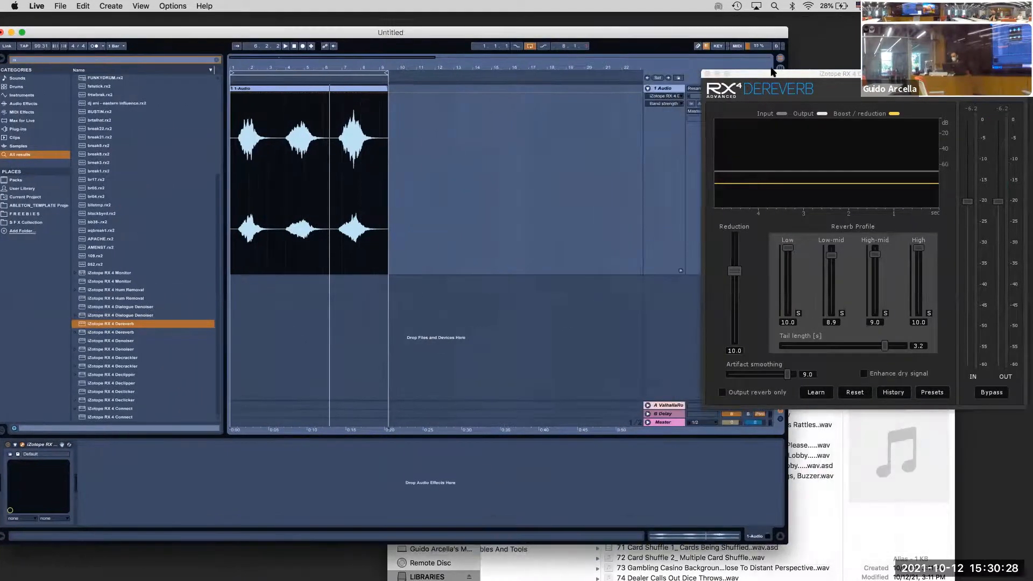
pyautogui.moveTo(773, 72); pyautogui.dragTo(795, 53)
pyautogui.click(663, 86)
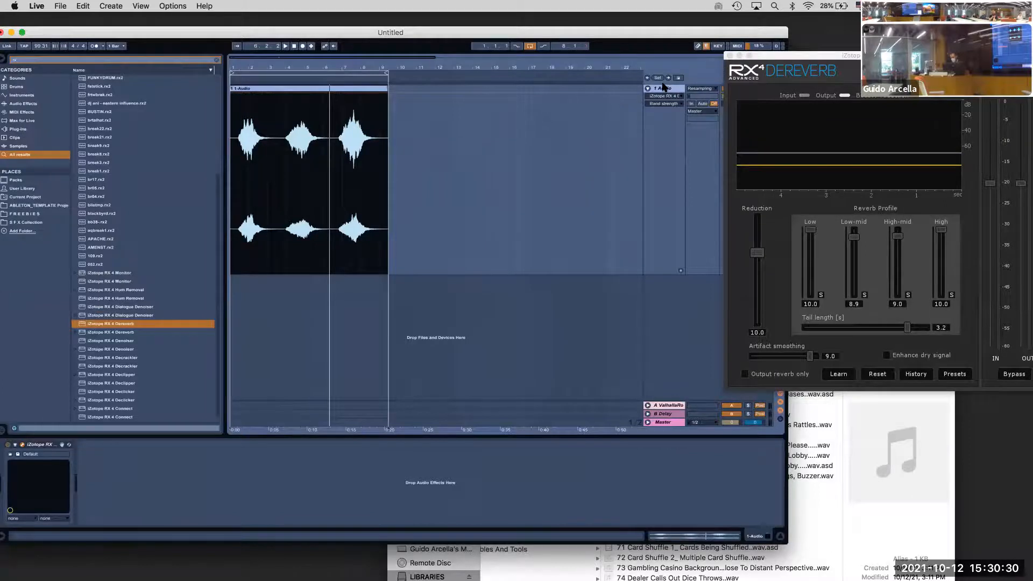
pyautogui.click(663, 86)
pyautogui.moveTo(237, 159); pyautogui.dragTo(329, 161)
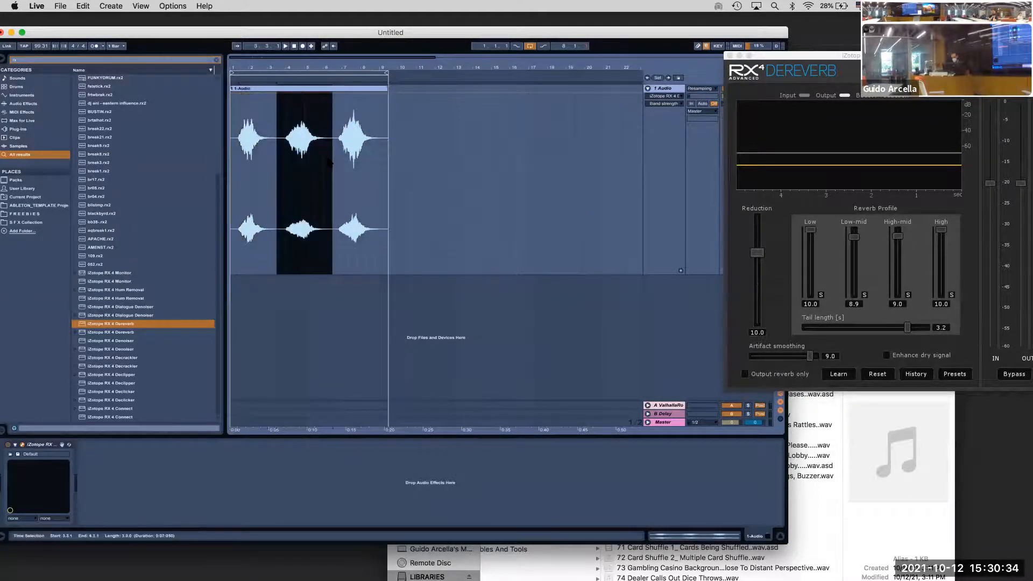
pyautogui.press('super+l')
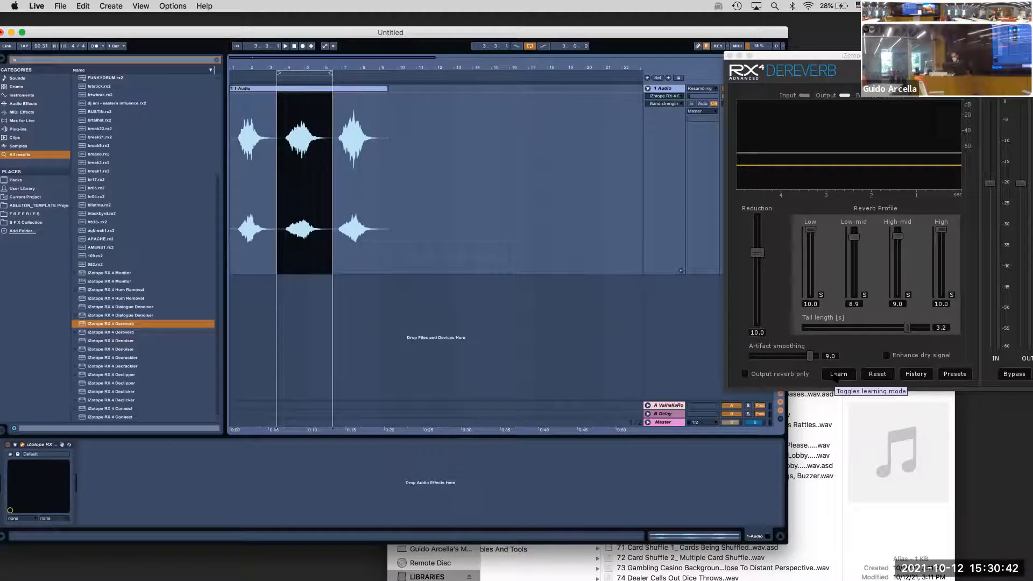
# Have Dereverb learn the reverb profile from one pass of the looped second note, and stop playback
pyautogui.click(837, 375)
pyautogui.press('space')
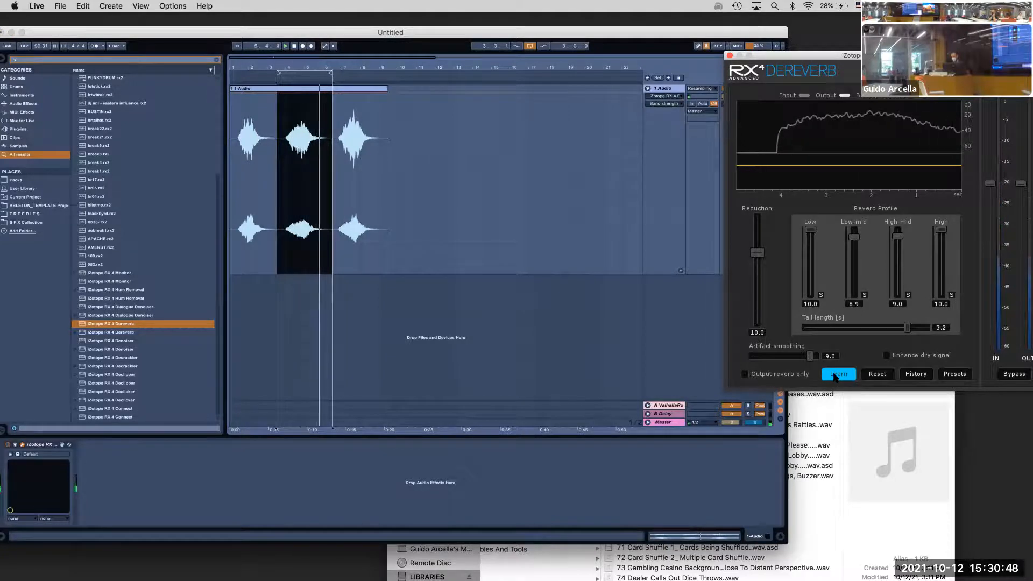
pyautogui.click(836, 375)
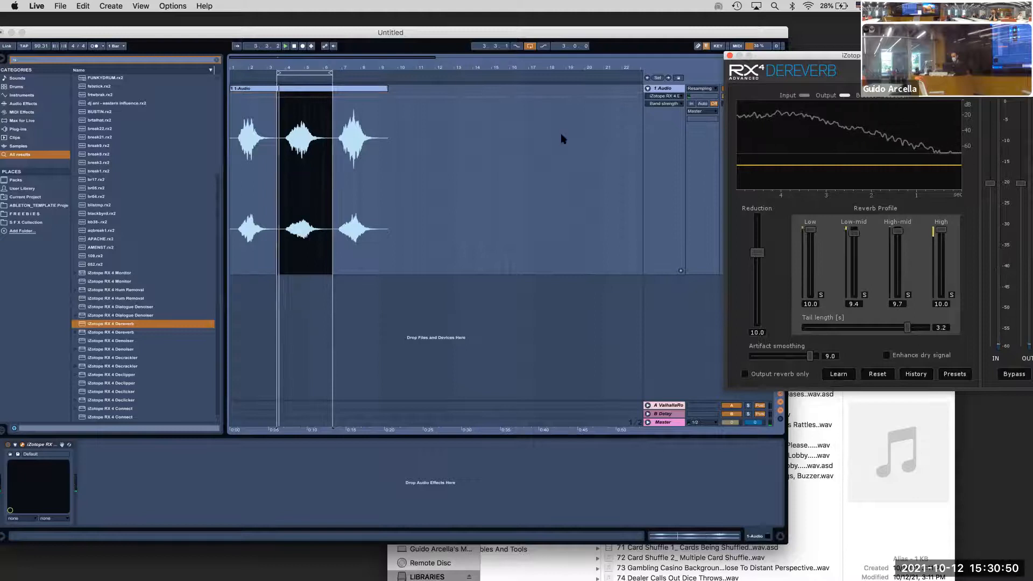
pyautogui.press('space')
# Set the loop back to the whole resampled clip and play it through Dereverb
pyautogui.click(332, 88)
pyautogui.press('super+l')
pyautogui.press('space')
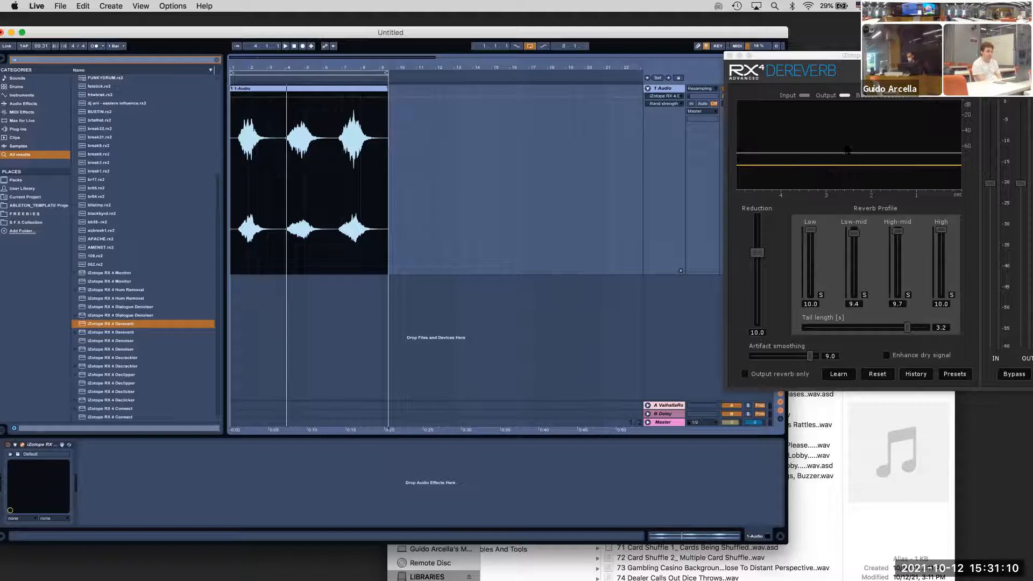
# Insert a new audio track below the 1 Audio track
pyautogui.click(671, 88)
pyautogui.press('super+t')
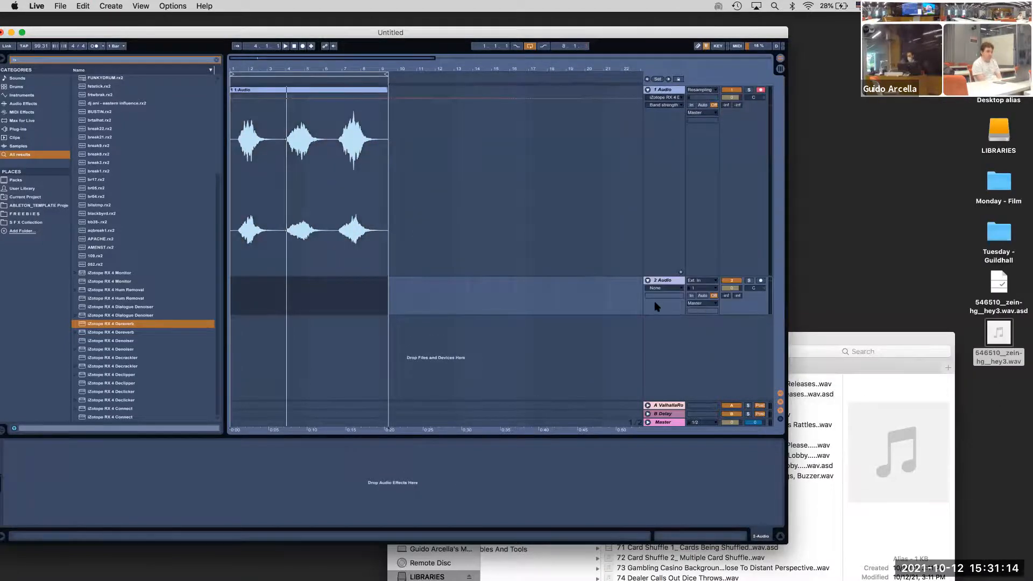
# Set the Reduction of Dereverb on the 1 Audio track to 10.3 and close the plug-in window
pyautogui.click(671, 89)
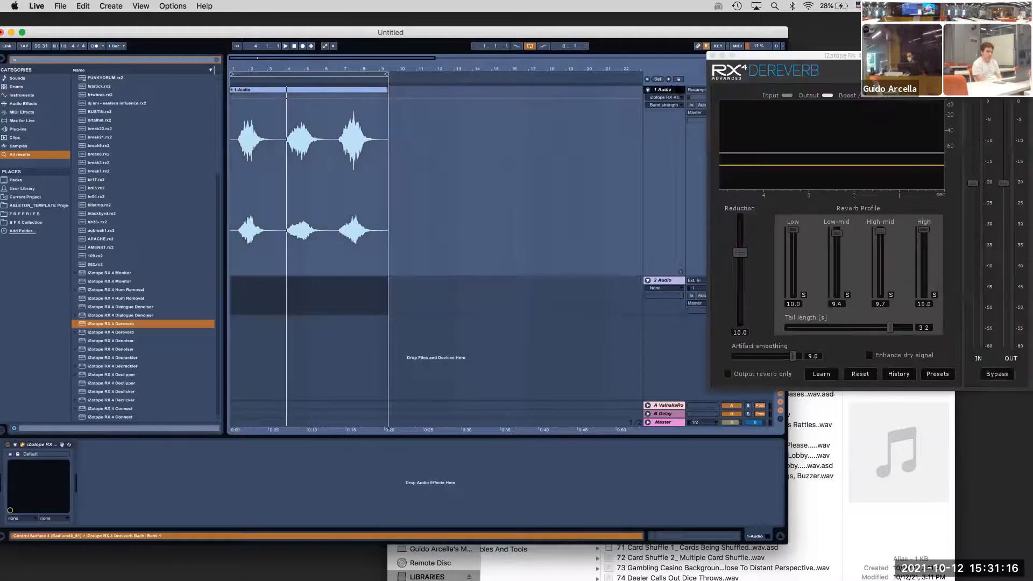
pyautogui.click(781, 63)
pyautogui.moveTo(740, 253); pyautogui.dragTo(746, 214)
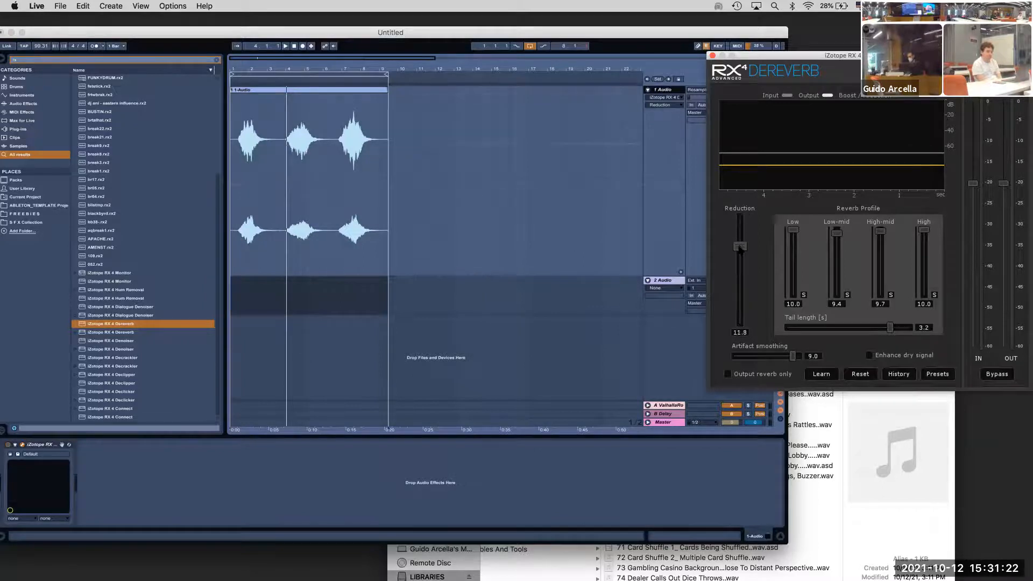
pyautogui.moveTo(740, 255); pyautogui.dragTo(740, 251)
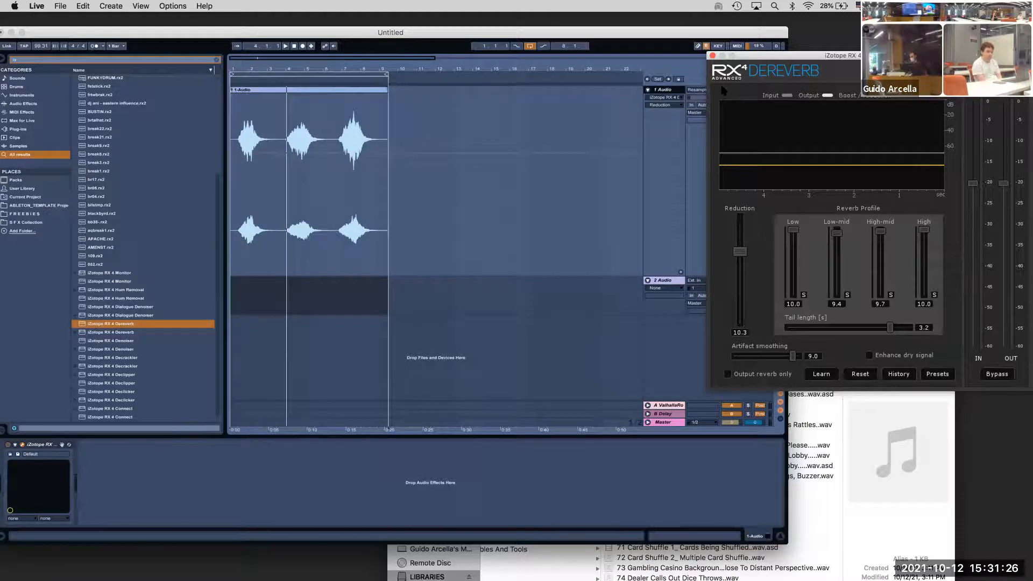
pyautogui.click(712, 55)
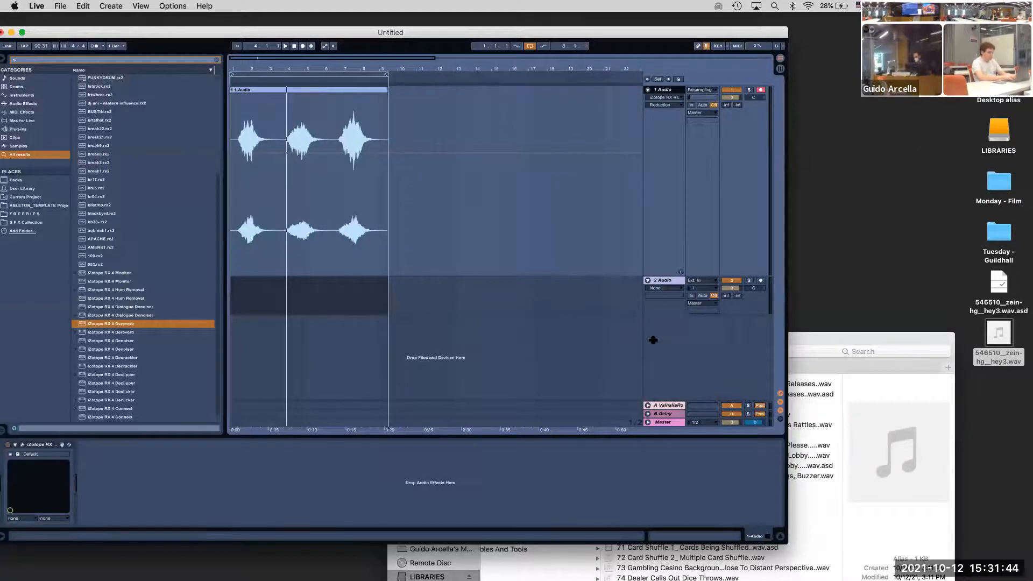
# Enlarge the 2 Audio track, arm it, set its input to Resampling and deactivate its output
pyautogui.moveTo(653, 340); pyautogui.dragTo(656, 353)
pyautogui.click(760, 281)
pyautogui.click(702, 280)
pyautogui.click(701, 316)
pyautogui.click(731, 280)
# Zoom in on the timeline, switch Live to full screen and enlarge the 2 Audio track to match the clip above
pyautogui.moveTo(311, 69); pyautogui.dragTo(311, 99)
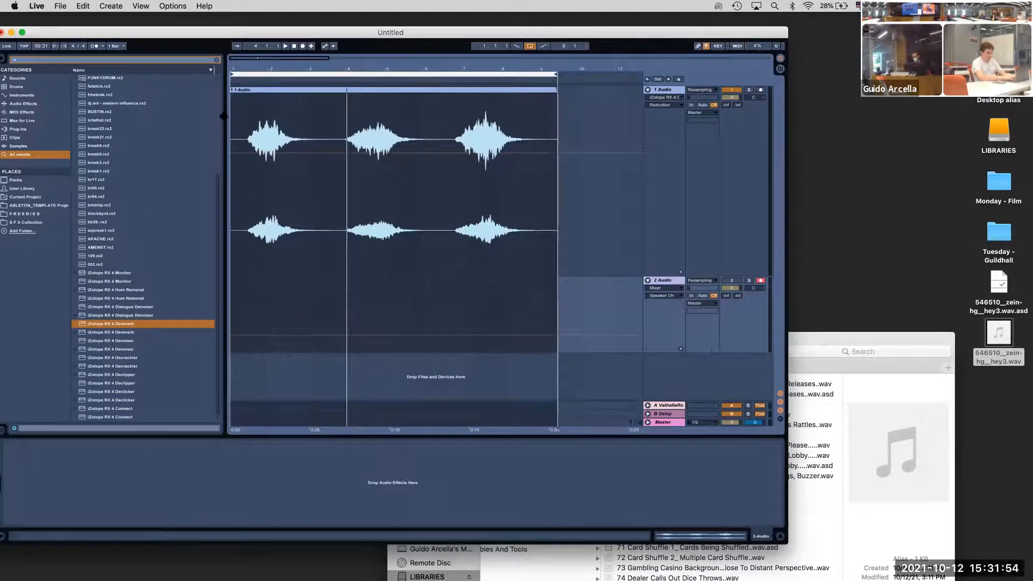
pyautogui.press('ctrl+super+f')
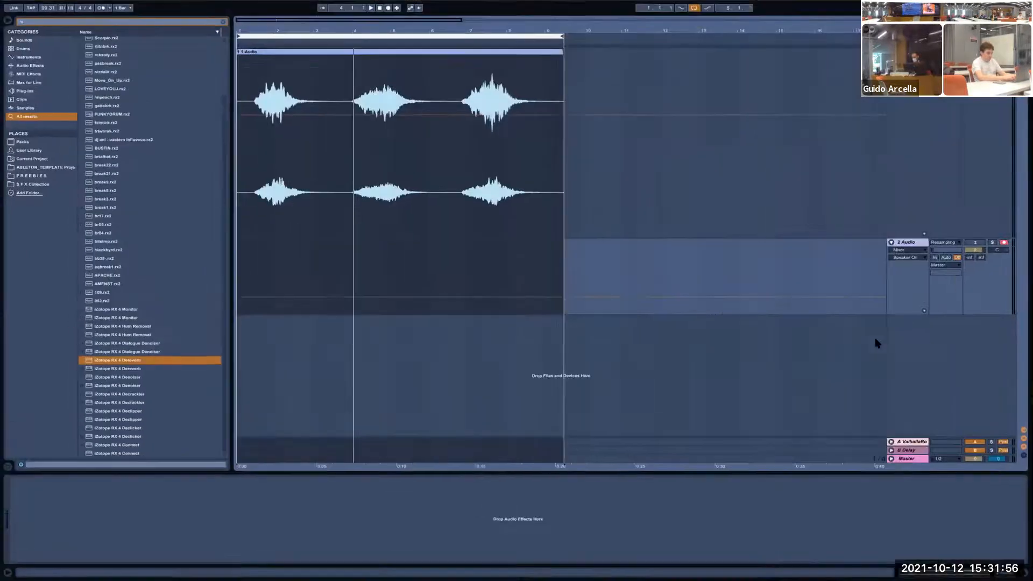
pyautogui.click(906, 315)
pyautogui.moveTo(906, 314); pyautogui.dragTo(908, 419)
pyautogui.click(335, 34)
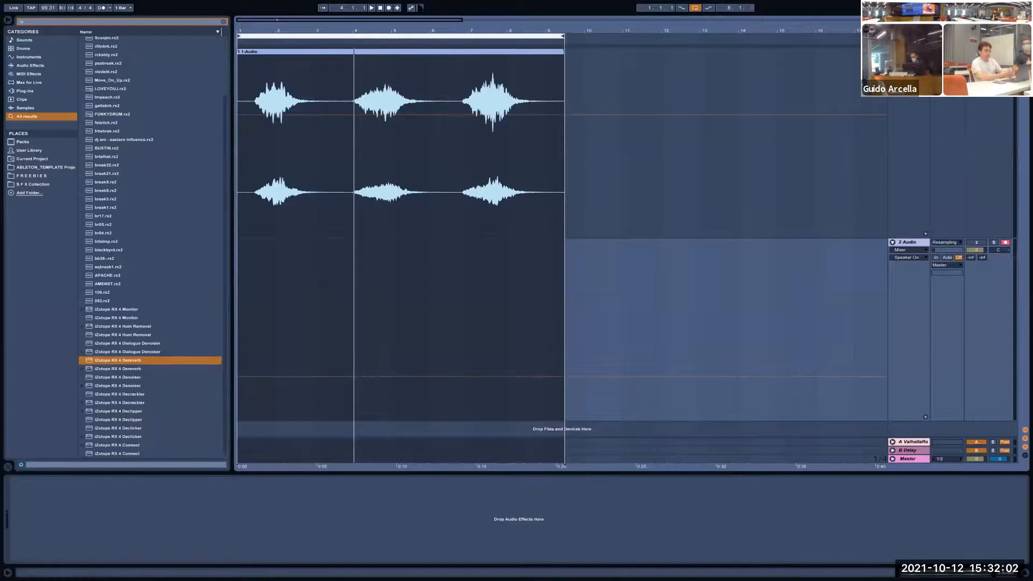
# Resample the dereverberated clip onto the 2 Audio track for the length of the three notes
pyautogui.moveTo(164, 6)
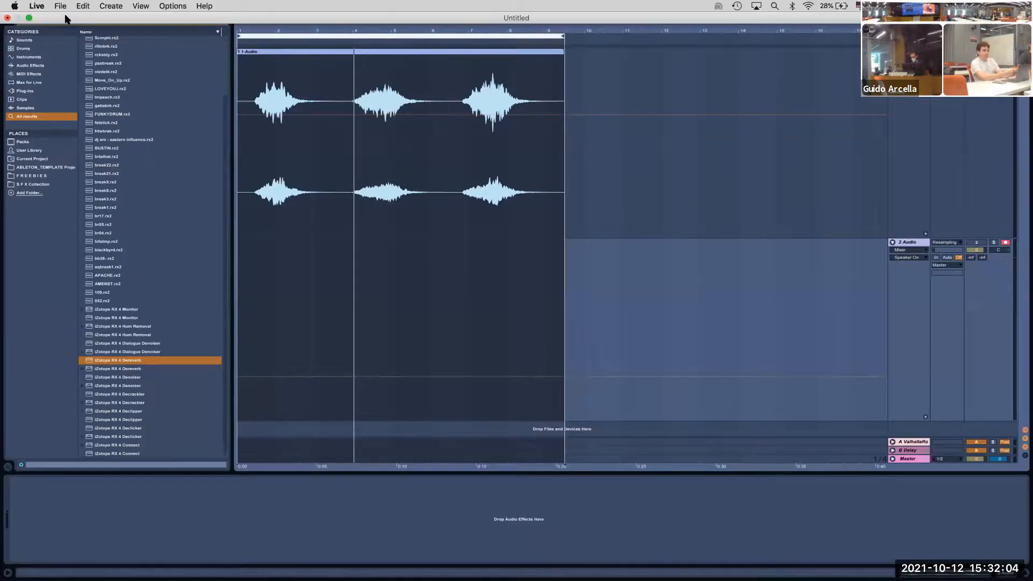
pyautogui.click(27, 17)
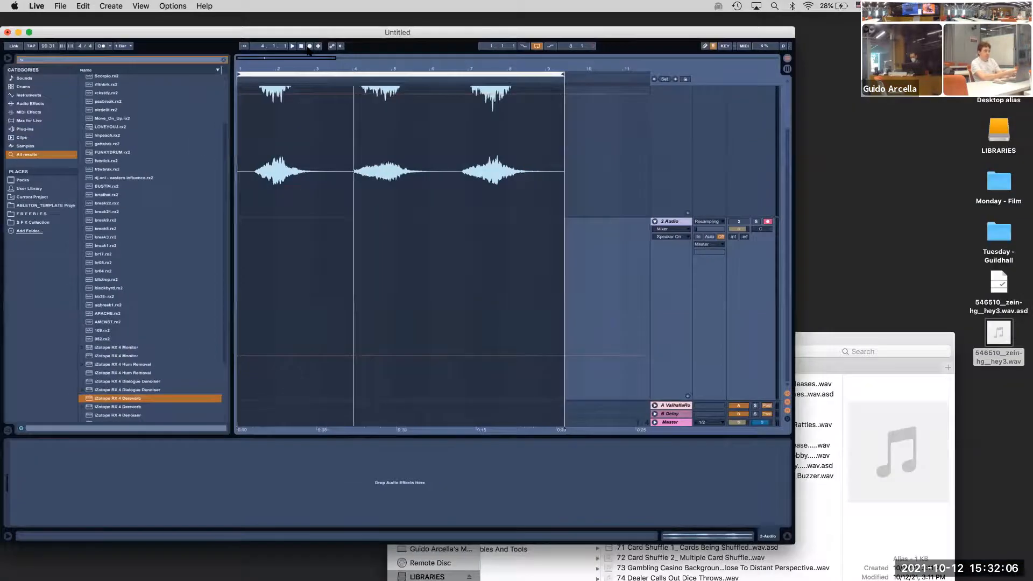
pyautogui.click(29, 33)
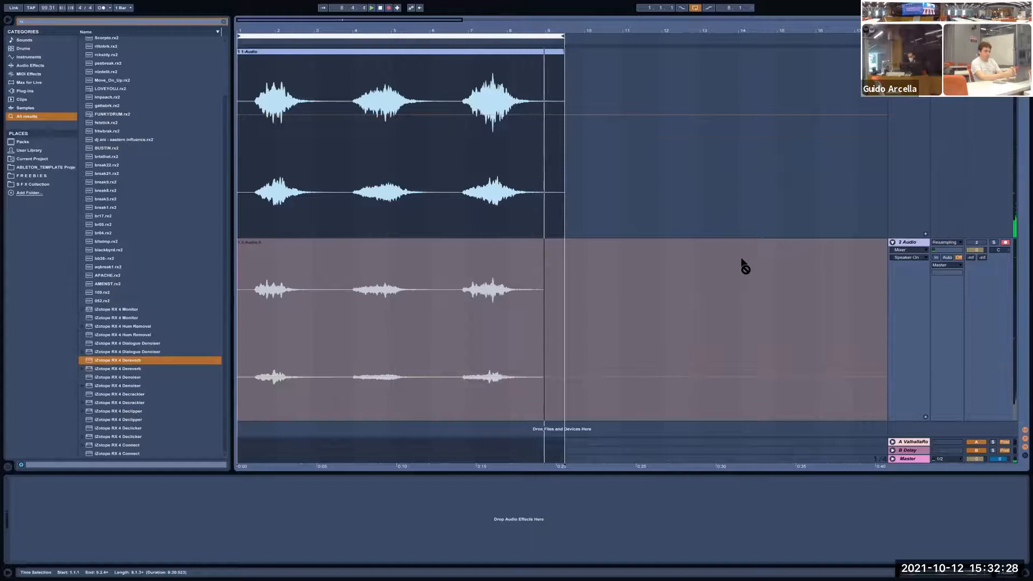
pyautogui.press('space')
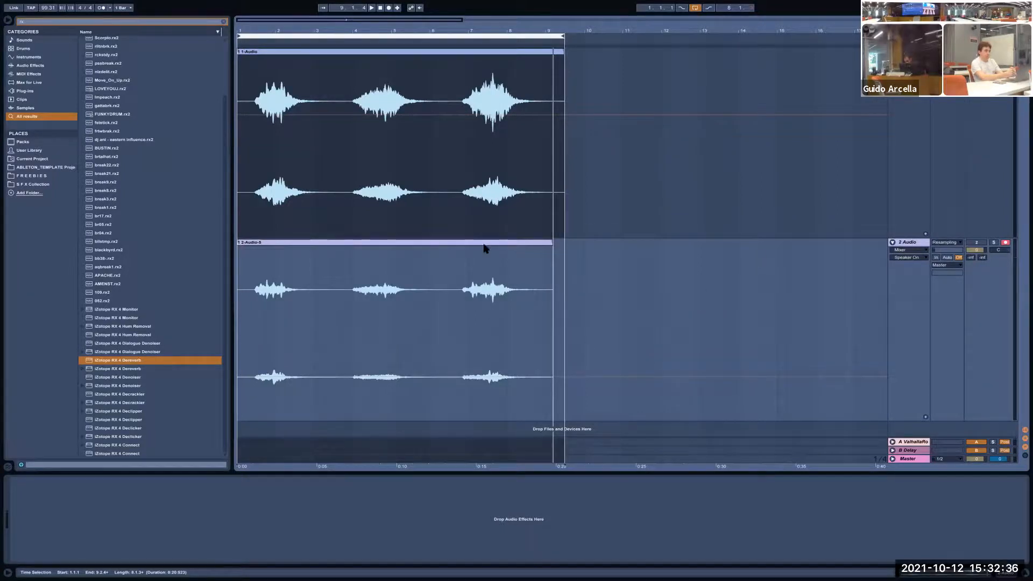
# Delete the recorded clip from the 2 Audio track and the original clip from the 1 Audio track
pyautogui.click(466, 242)
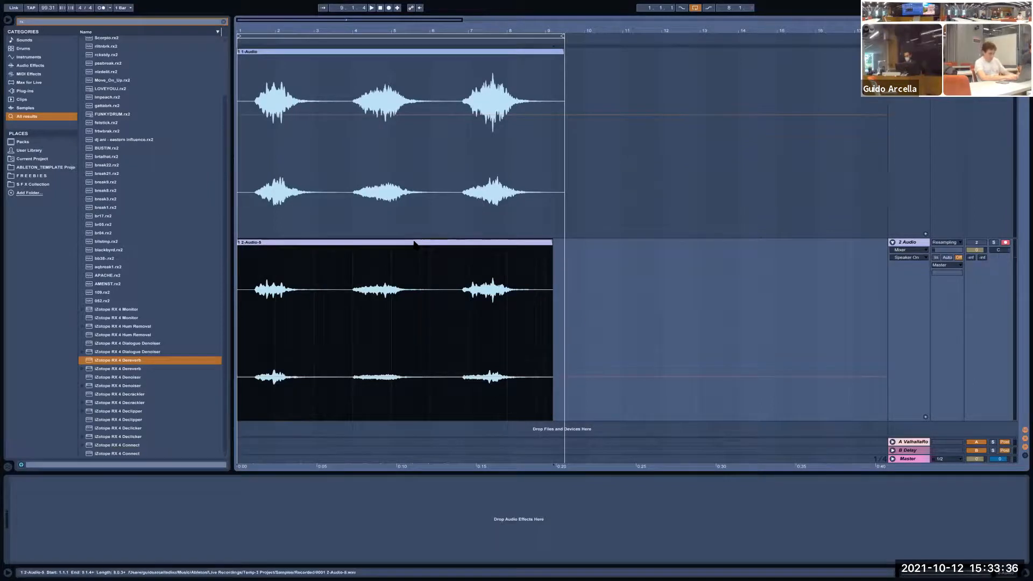
pyautogui.press('Delete')
pyautogui.click(393, 52)
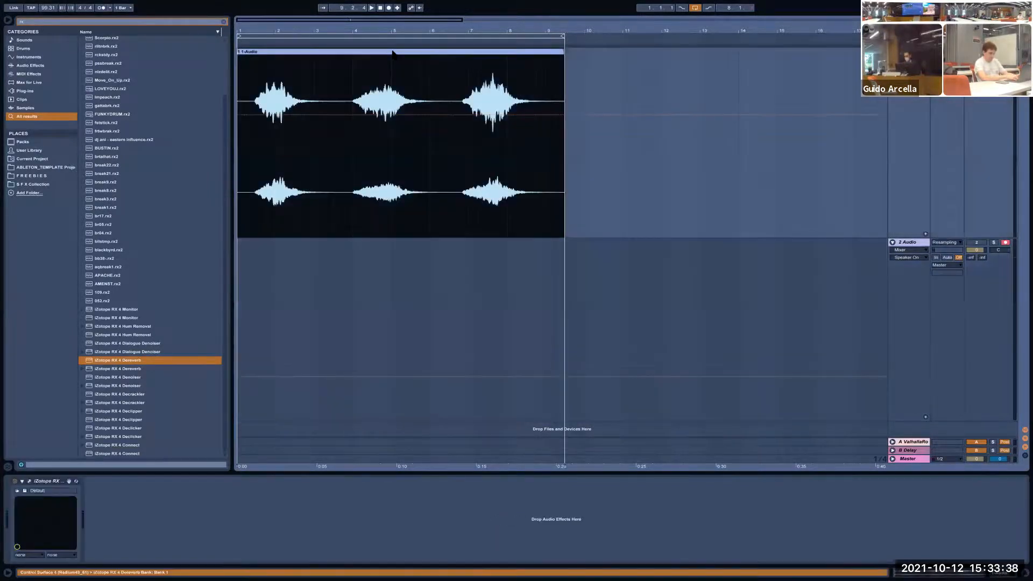
pyautogui.press('Delete')
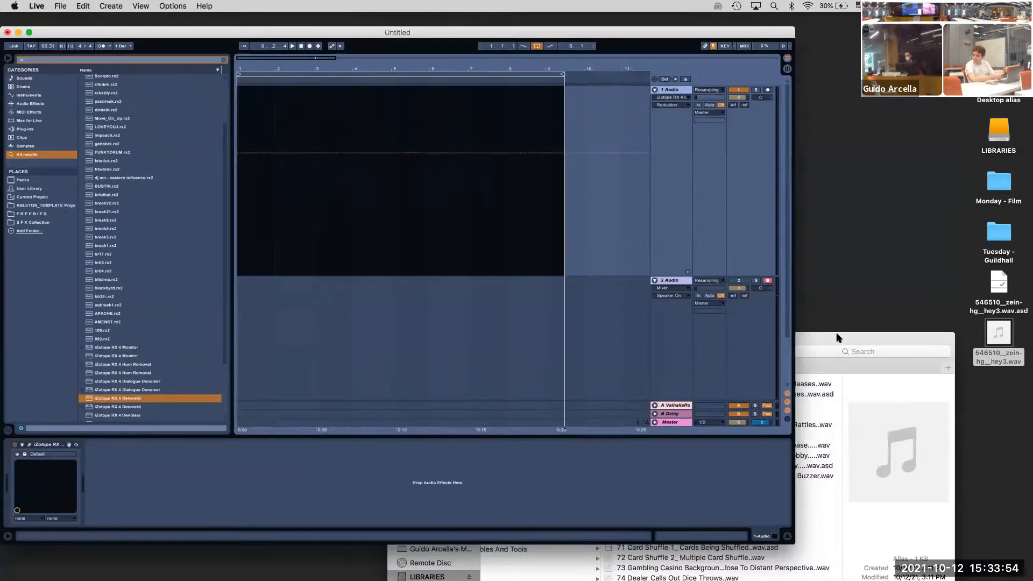
# Close the open Finder window and move both hey3 sample files from the desktop to the Trash
pyautogui.moveTo(838, 339); pyautogui.dragTo(841, 220)
pyautogui.click(410, 220)
pyautogui.moveTo(921, 397); pyautogui.dragTo(997, 292)
pyautogui.rightClick(997, 292)
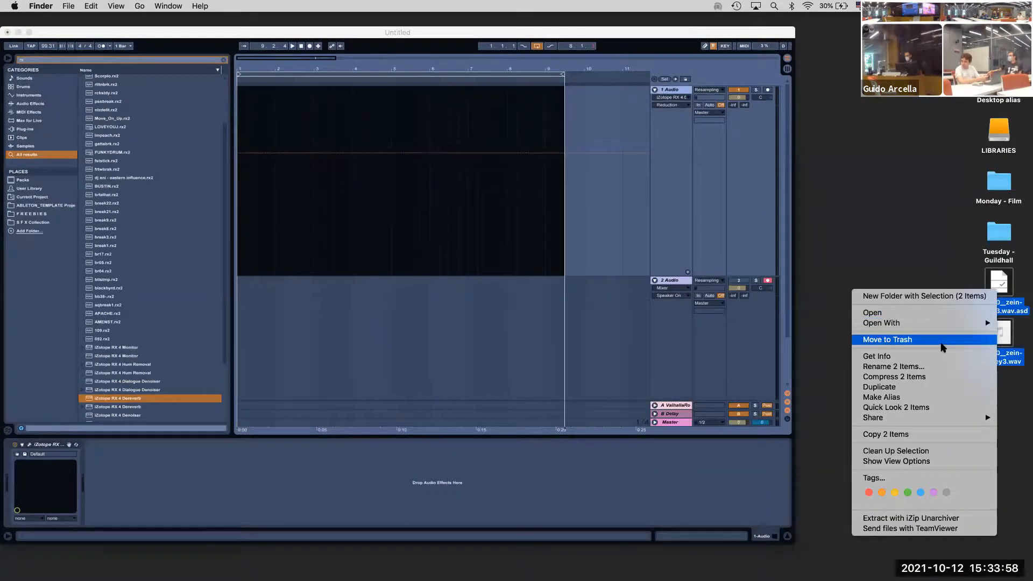
pyautogui.click(914, 336)
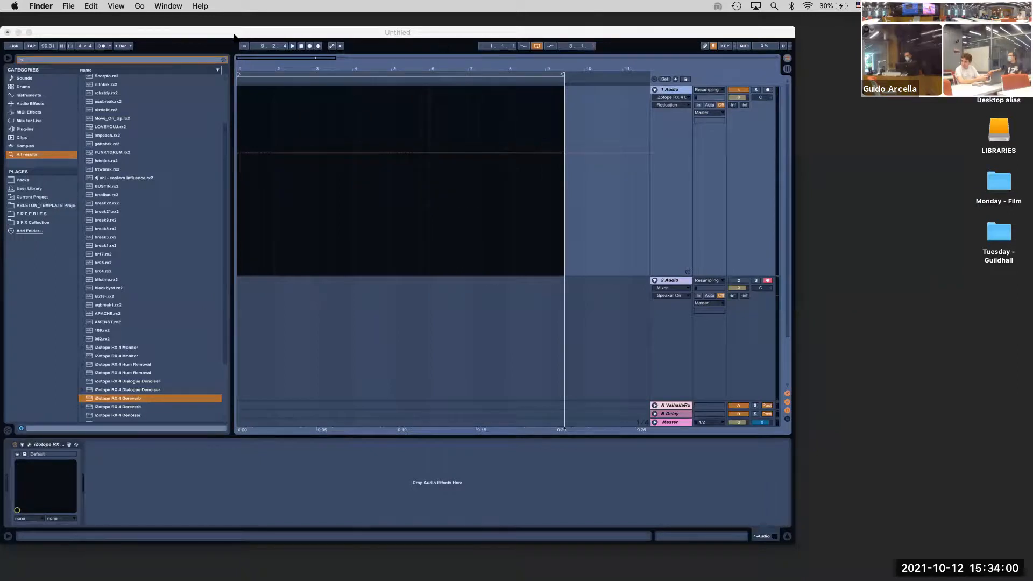
# Switch back to Ableton Live, reposition its window and clear the browser search
pyautogui.click(246, 34)
pyautogui.moveTo(244, 33)
pyautogui.mouseDown()
pyautogui.moveTo(286, 28)
pyautogui.moveTo(264, 31)
pyautogui.mouseUp()
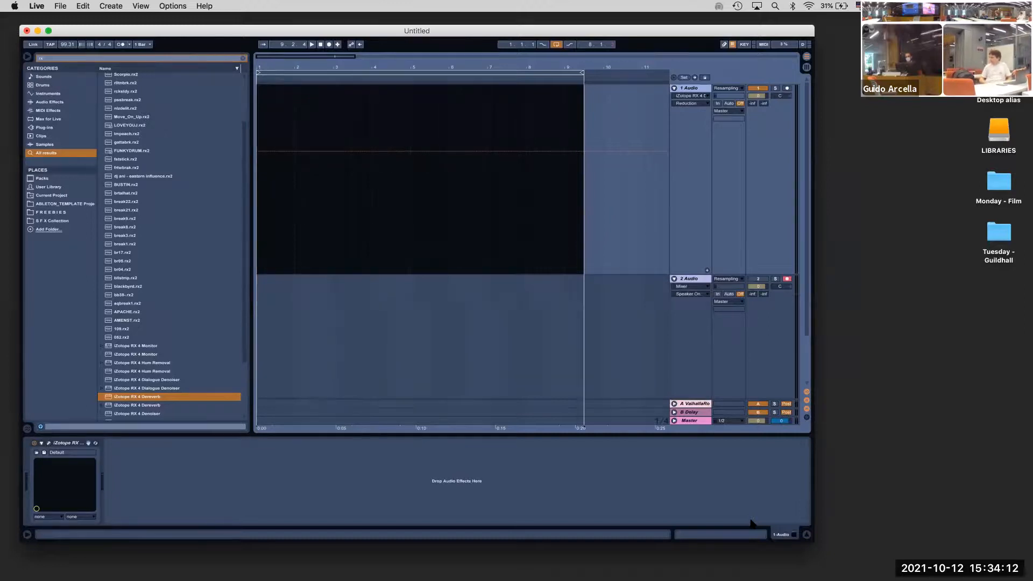
pyautogui.click(66, 101)
pyautogui.click(57, 110)
pyautogui.click(243, 57)
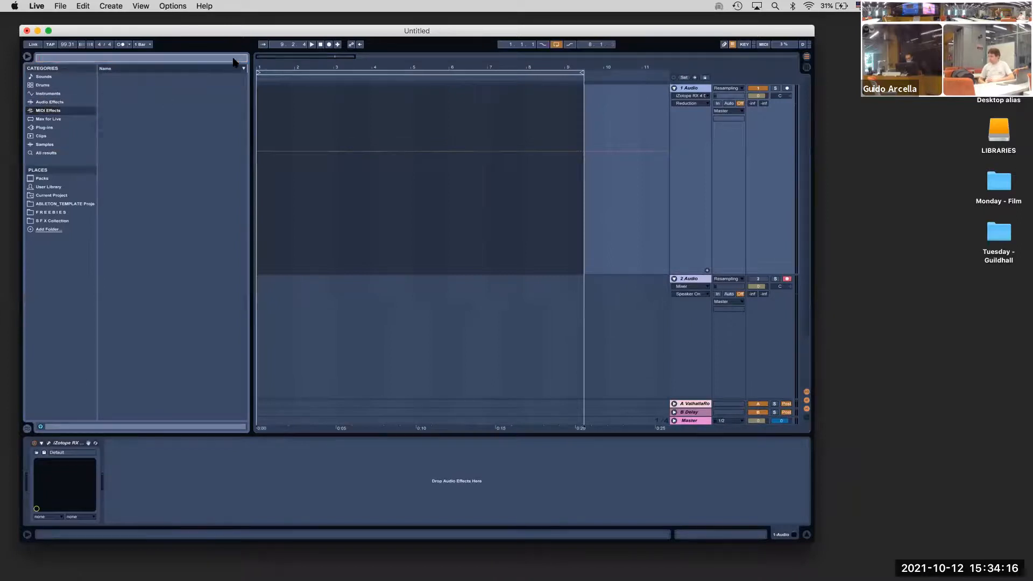
# Load the Sampler instrument from the Instruments category onto a new track
pyautogui.click(71, 102)
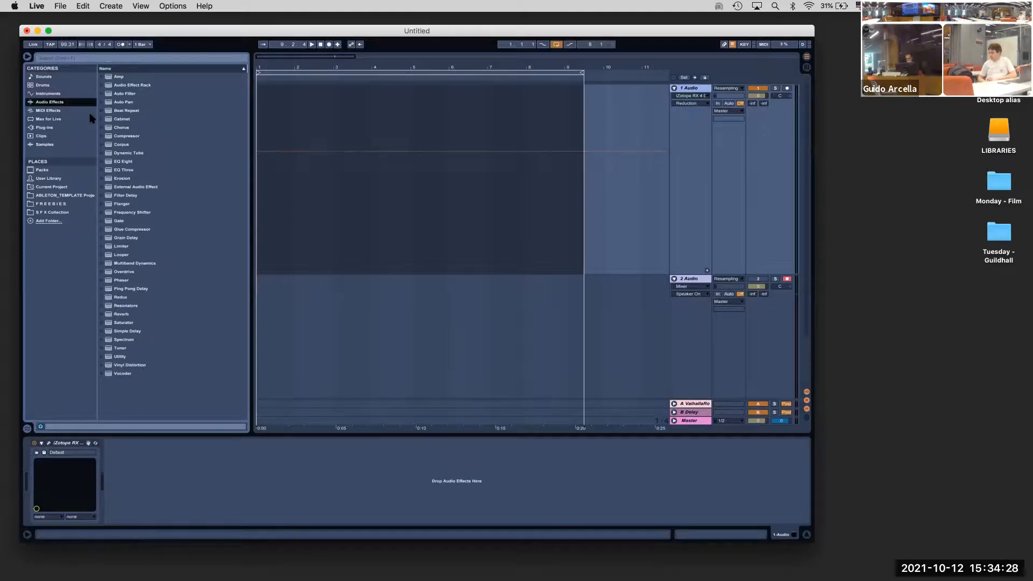
pyautogui.click(60, 79)
pyautogui.click(54, 86)
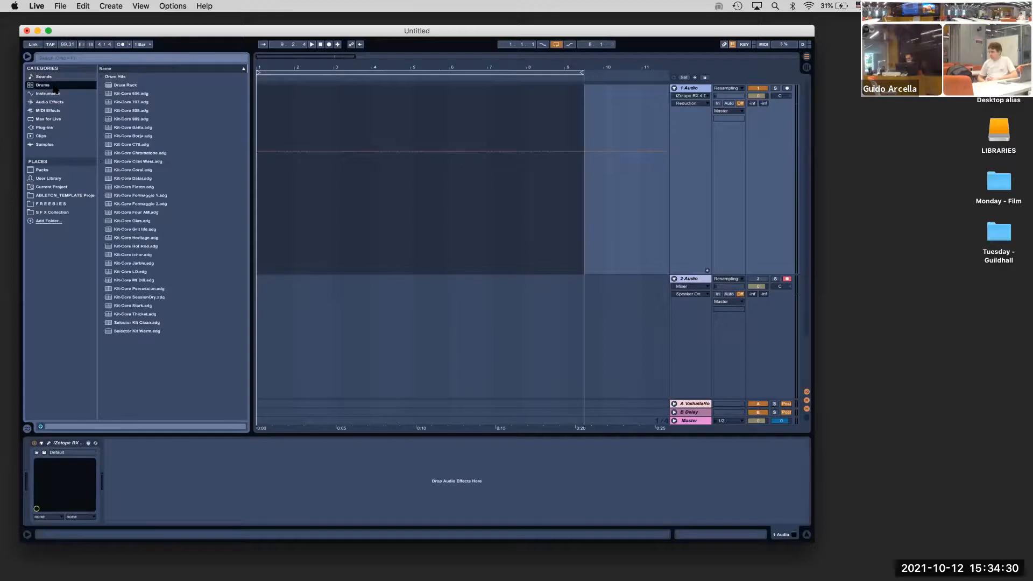
pyautogui.click(52, 94)
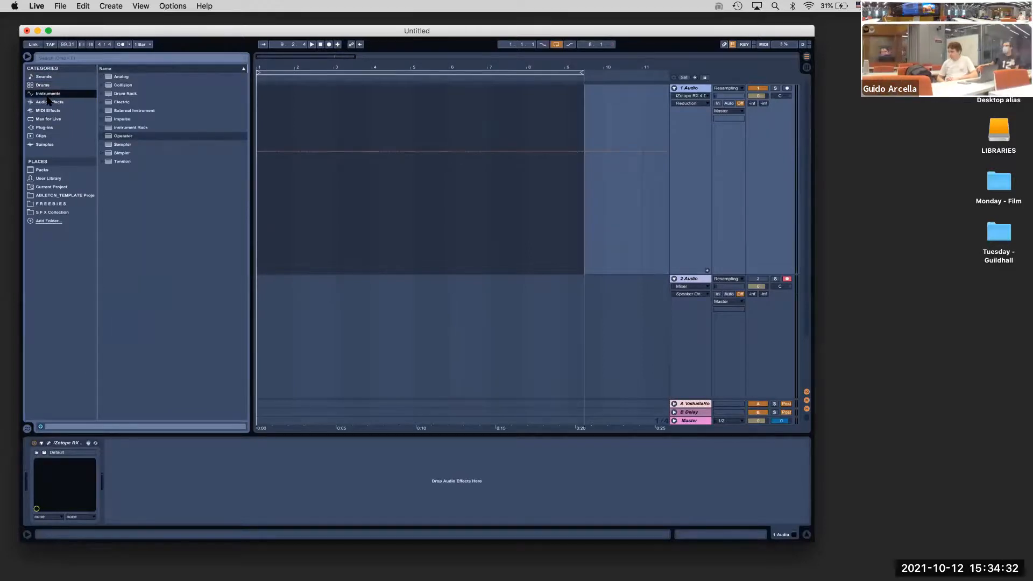
pyautogui.click(54, 86)
pyautogui.click(49, 95)
pyautogui.doubleClick(129, 144)
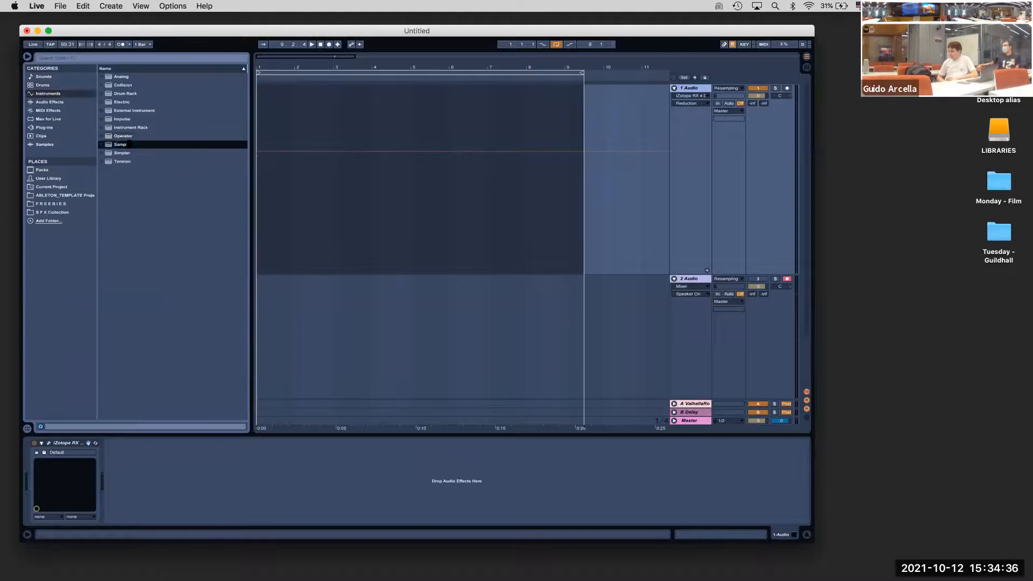
pyautogui.click(123, 444)
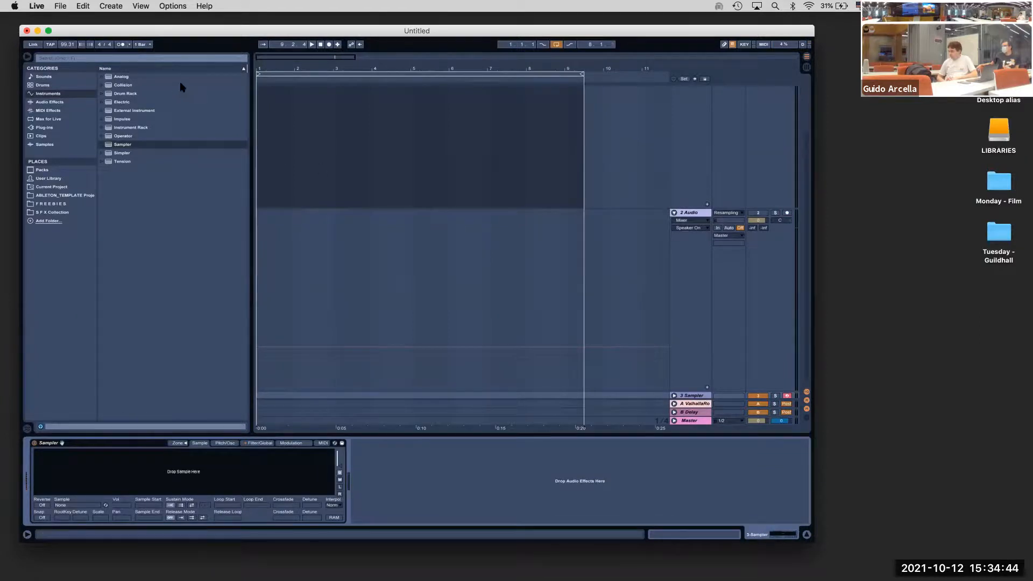
# Restore the trashed hey3 files to the desktop and load the hey3.wav file into Sampler
pyautogui.click(958, 282)
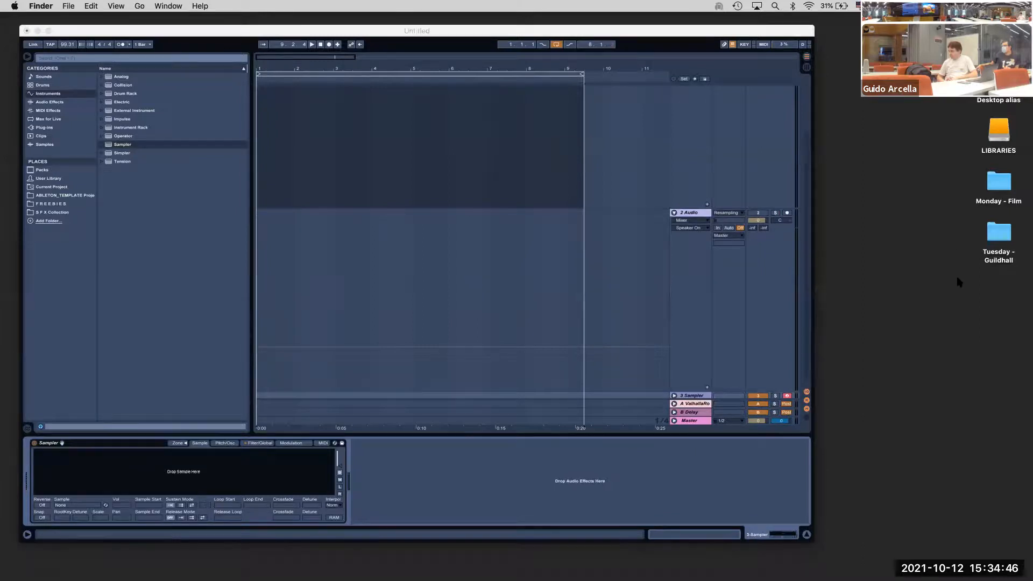
pyautogui.moveTo(998, 281); pyautogui.dragTo(177, 463)
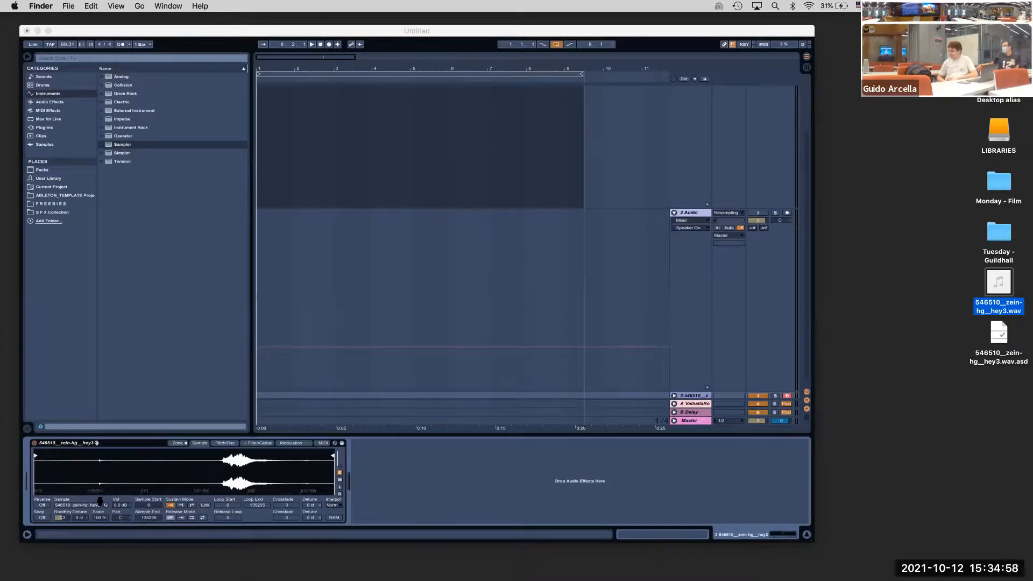
pyautogui.click(76, 460)
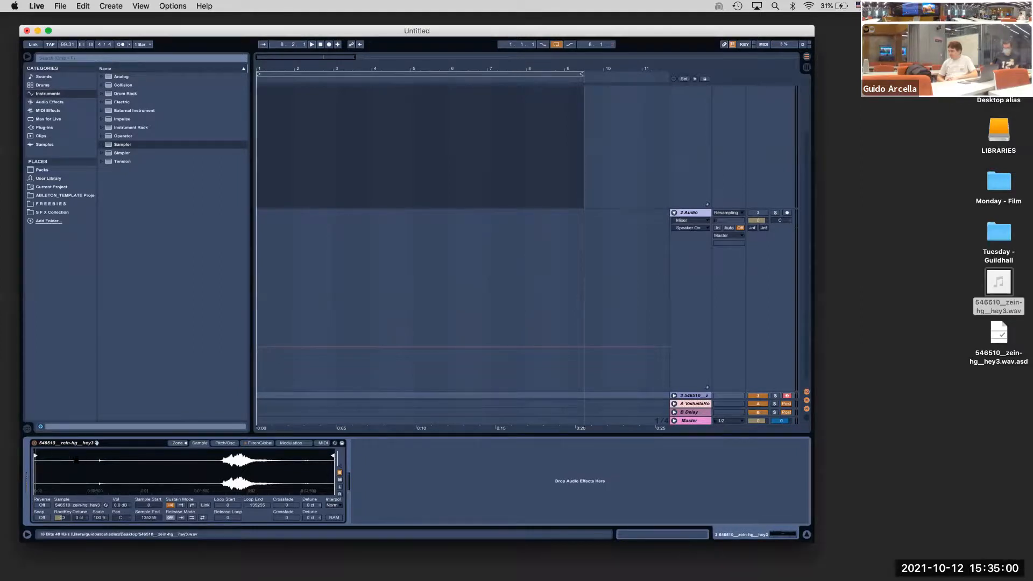
# Play the sample in Sampler, then trim it to its loud section, with the sample end at about 113551
pyautogui.press('a')
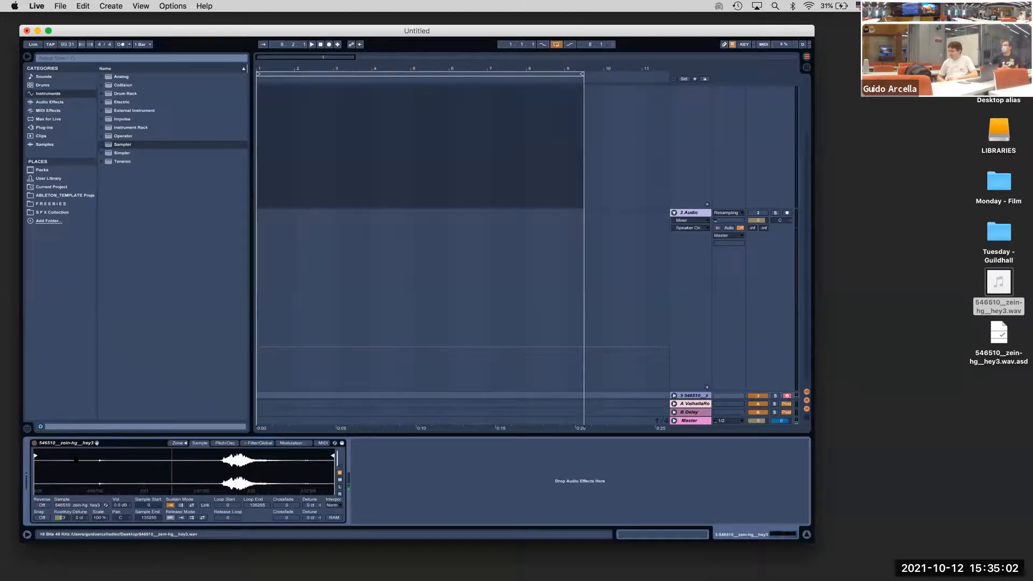
pyautogui.moveTo(35, 456); pyautogui.dragTo(218, 456)
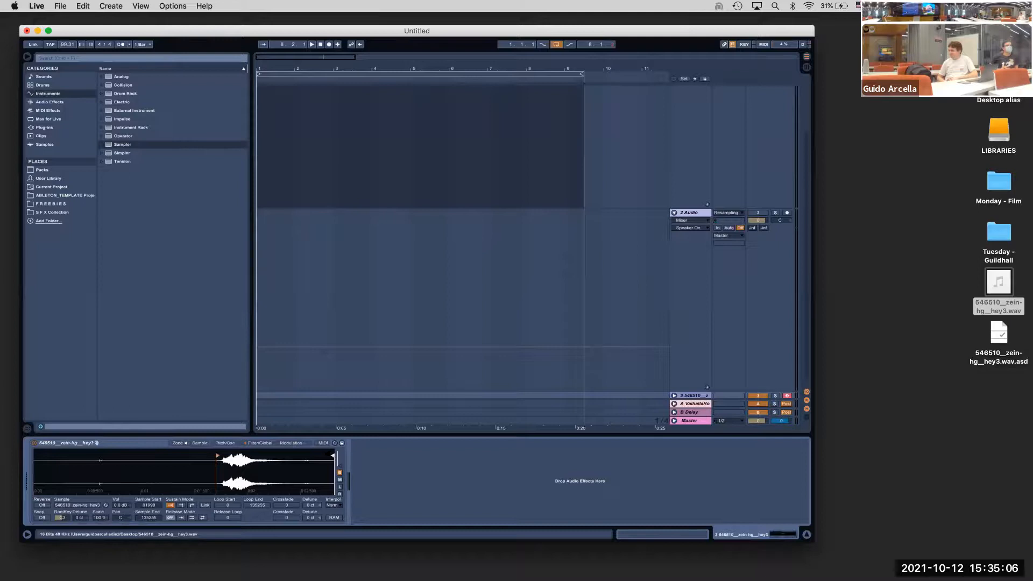
pyautogui.moveTo(333, 456); pyautogui.dragTo(285, 455)
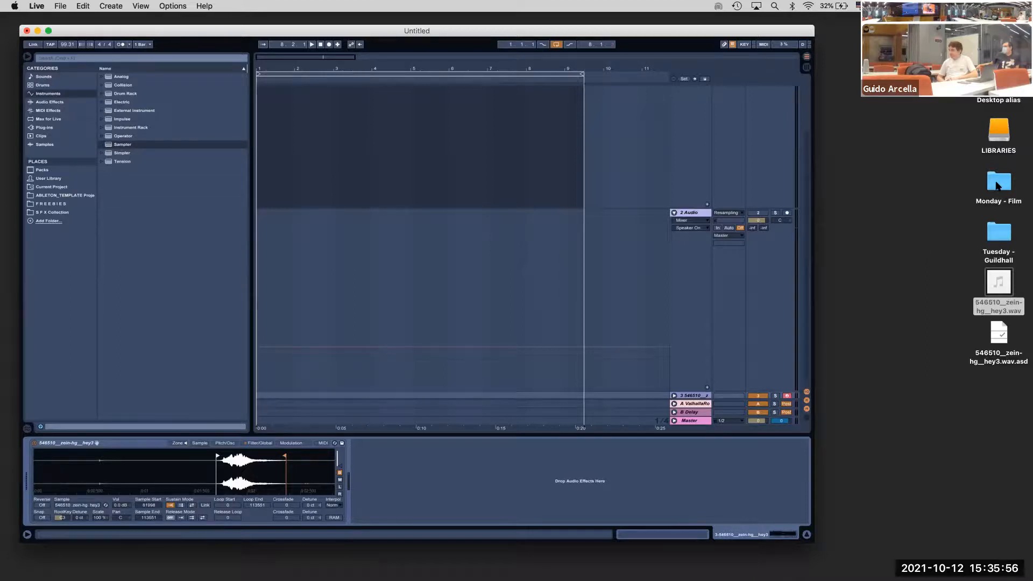
# Browse the Hollywood Edge folder in the S F X Collection on the LIBRARIES drive
pyautogui.doubleClick(999, 132)
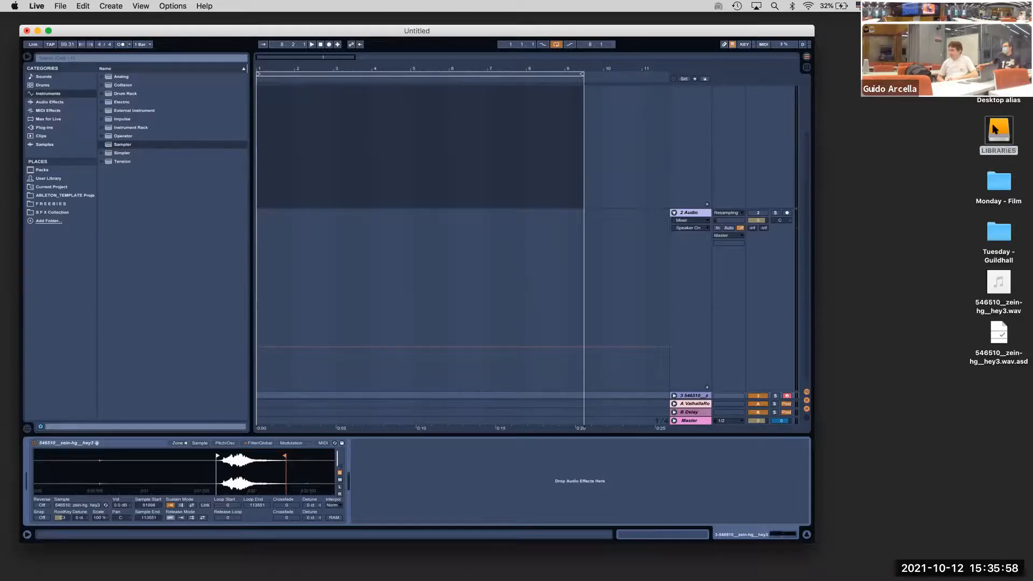
pyautogui.click(239, 228)
pyautogui.click(249, 209)
pyautogui.click(246, 218)
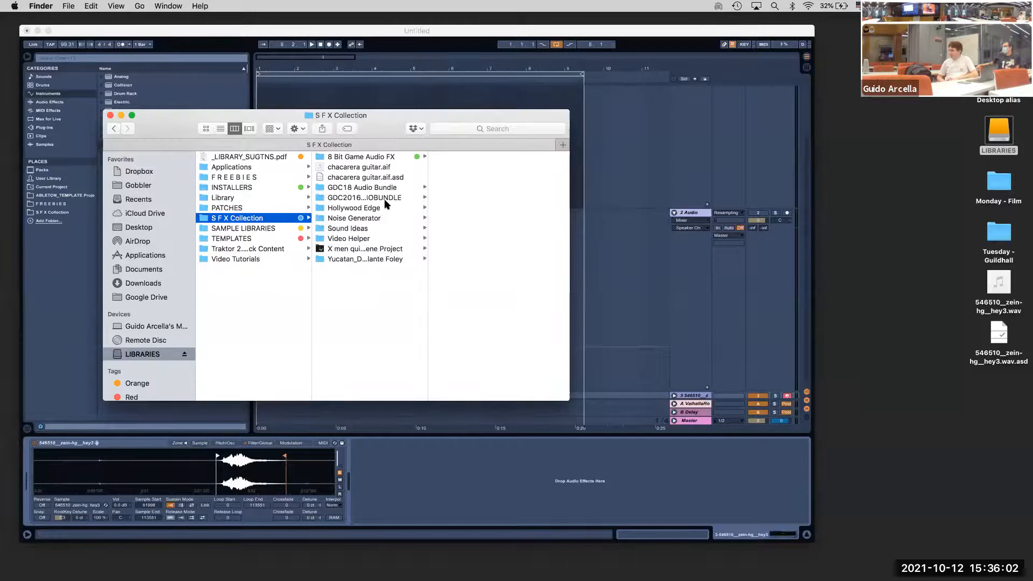
pyautogui.click(386, 199)
pyautogui.click(371, 208)
pyautogui.scroll(-2, 482, 188)
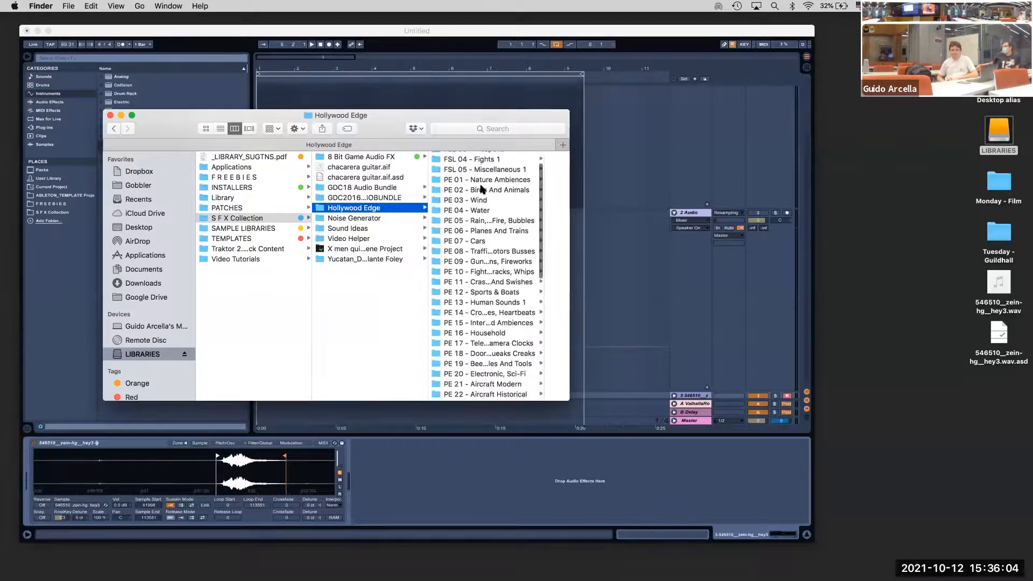
# Copy the "31 River, Small 2" recording from the Hollywood Edge PE 04 - Water folder to the desktop and close the folder window
pyautogui.click(475, 208)
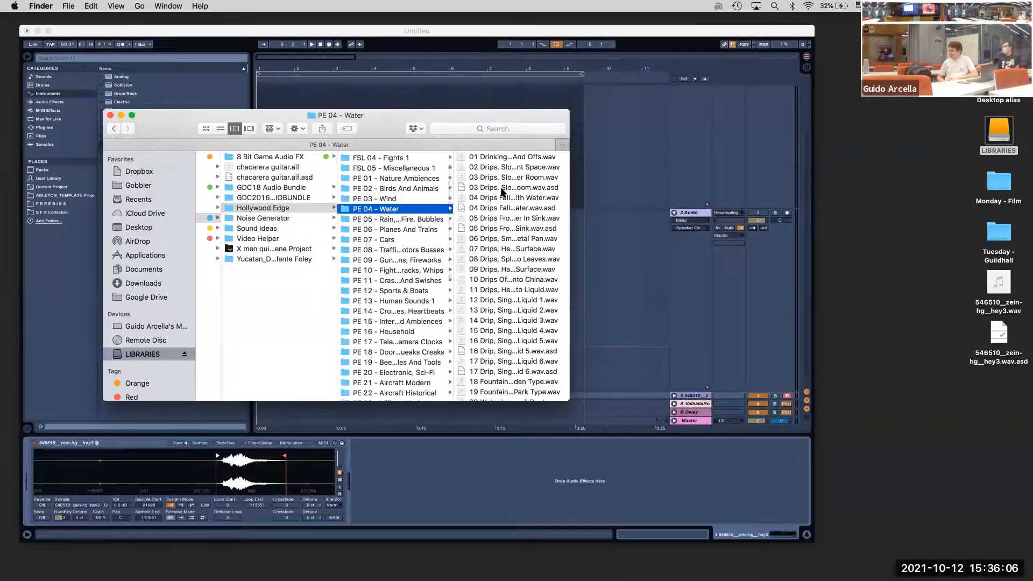
pyautogui.scroll(-8, 487, 275)
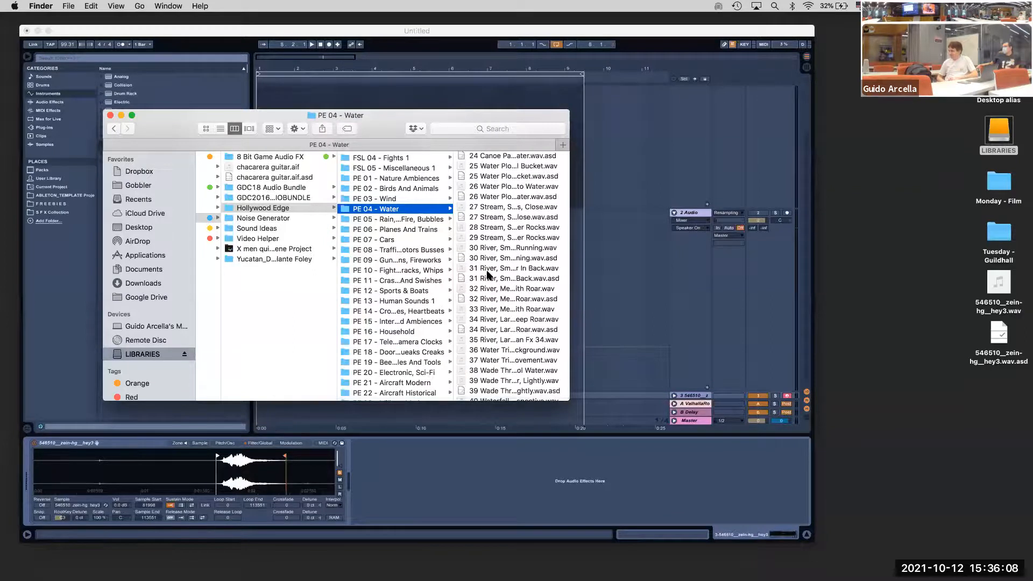
pyautogui.click(487, 269)
pyautogui.moveTo(417, 269); pyautogui.dragTo(999, 418)
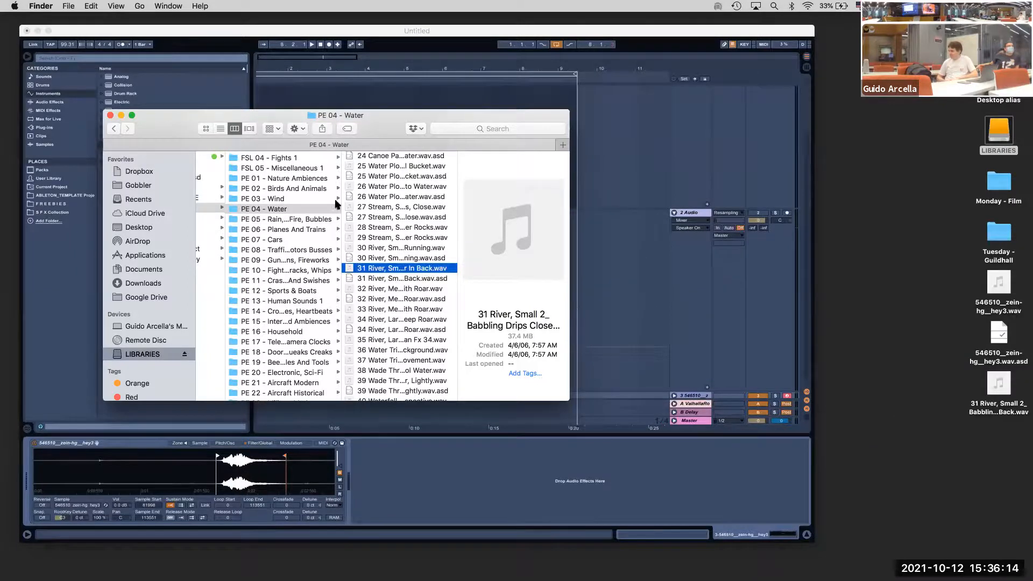
pyautogui.click(110, 115)
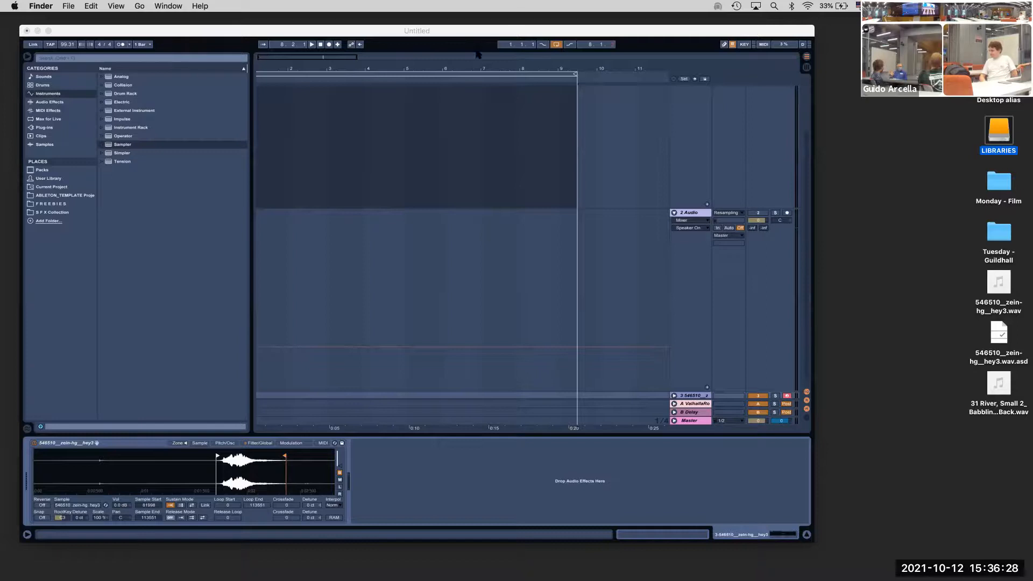
# Switch to Ableton Live and delete the Sampler device holding the hey3 sample from the MIDI track
pyautogui.click(467, 32)
pyautogui.moveTo(450, 62); pyautogui.dragTo(450, 37)
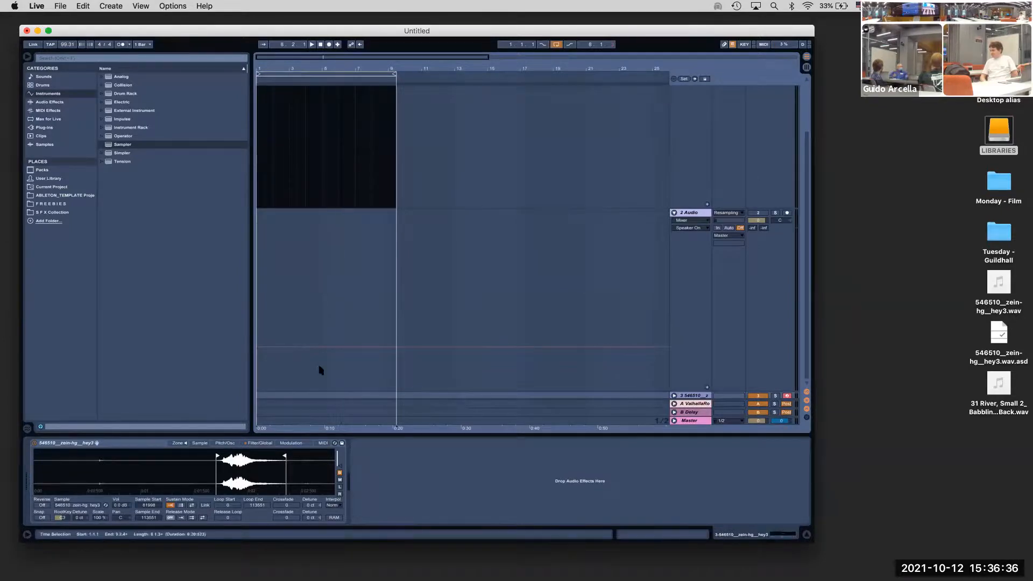
pyautogui.click(139, 443)
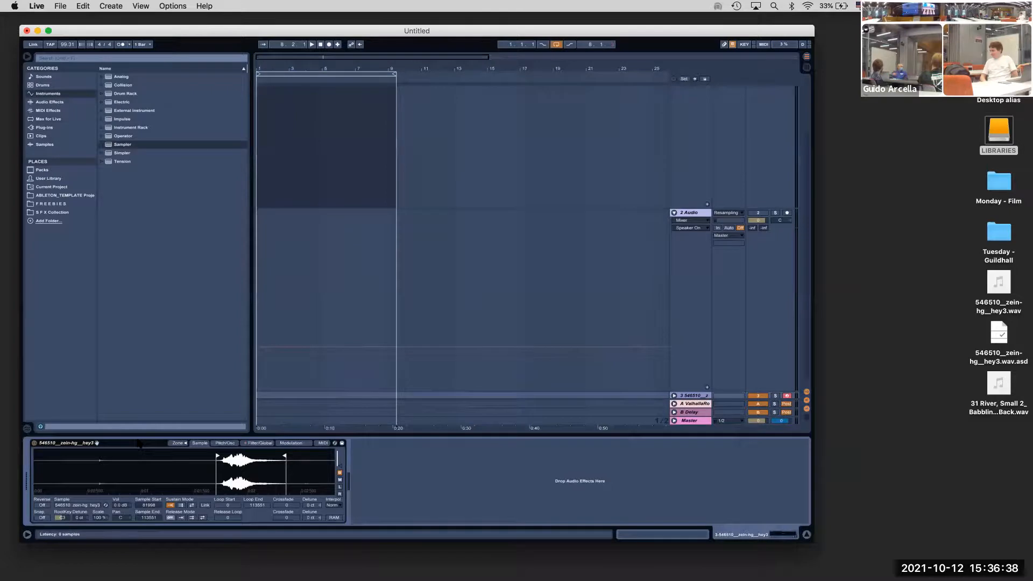
pyautogui.press('Delete')
# Delete the track above the audio track and the MIDI track, leaving only the audio track and the returns
pyautogui.moveTo(999, 383); pyautogui.dragTo(686, 239)
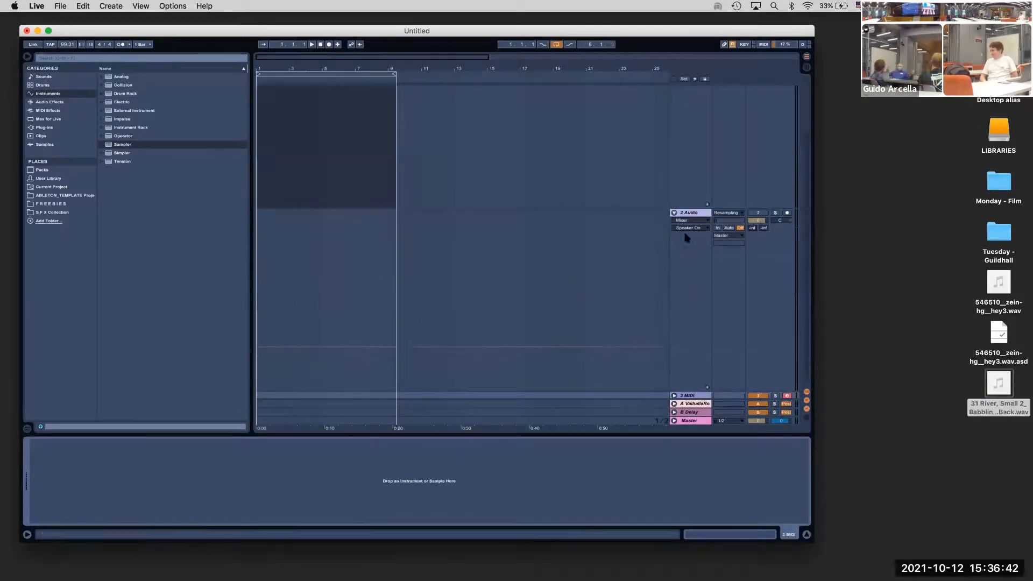
pyautogui.click(697, 216)
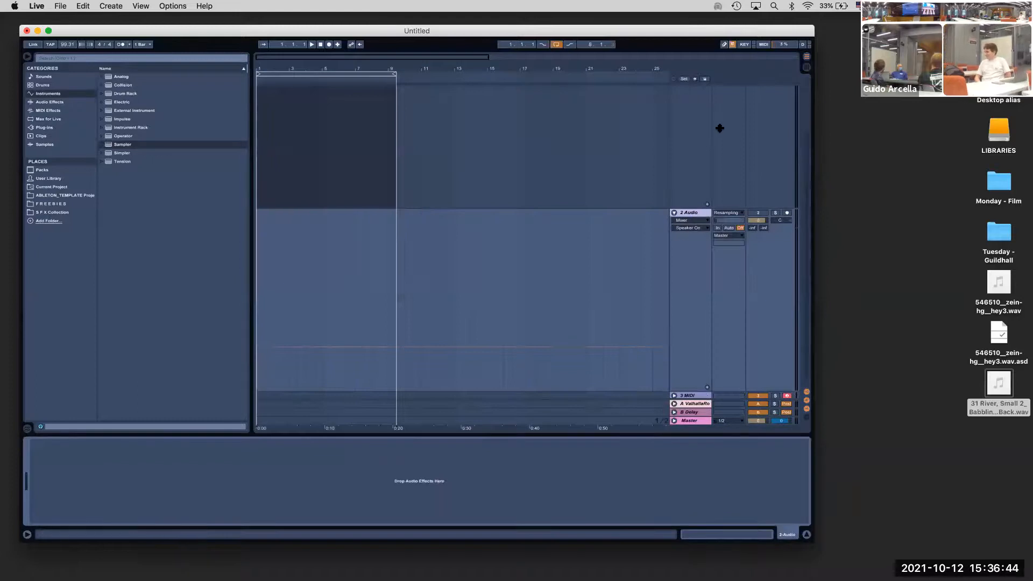
pyautogui.scroll(2, 717, 116)
pyautogui.click(691, 89)
pyautogui.press('Delete')
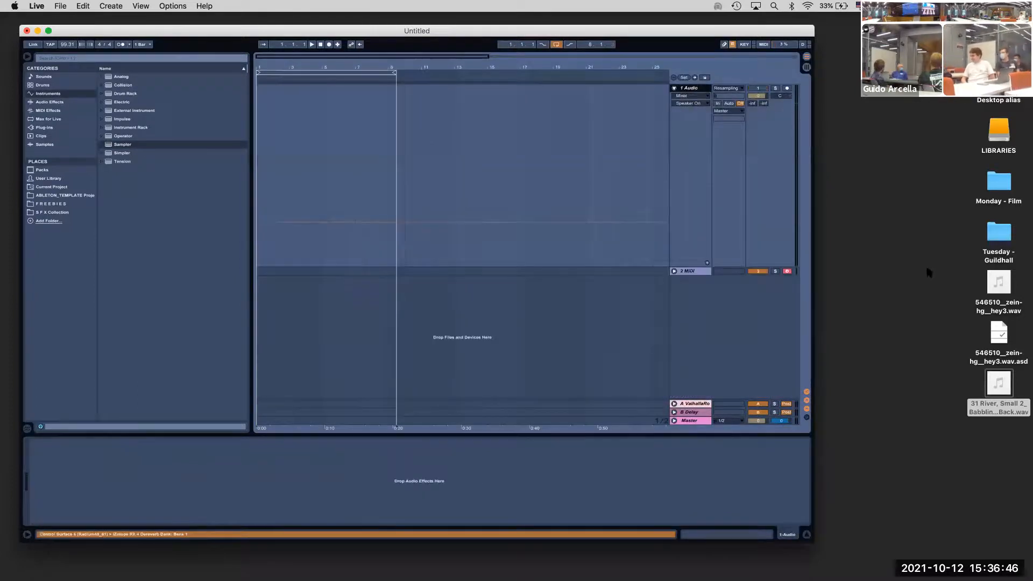
pyautogui.click(700, 270)
pyautogui.press('Delete')
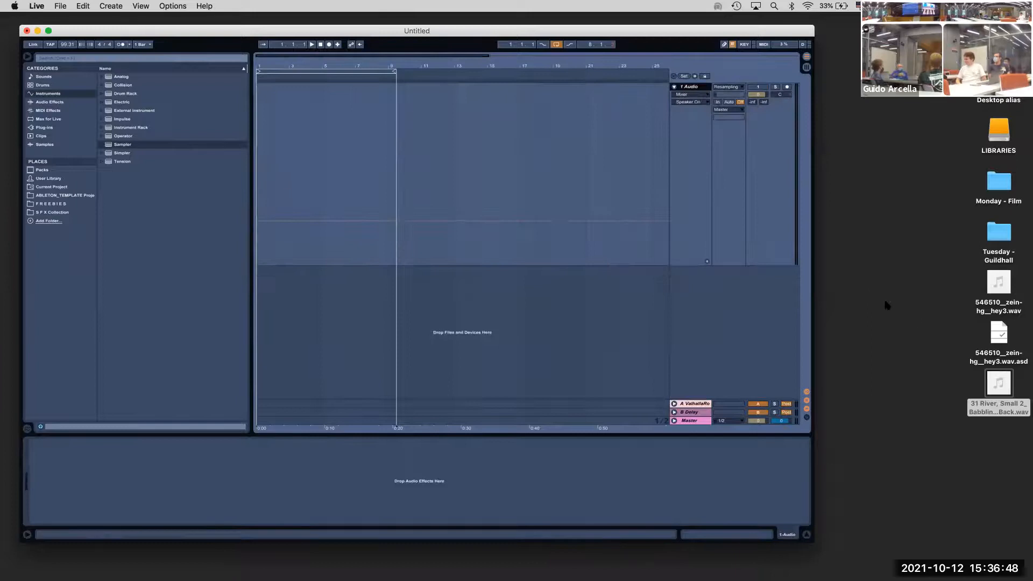
# Place the river recording from the desktop at the start of the audio track and loop the clip's full length
pyautogui.moveTo(1002, 378); pyautogui.dragTo(260, 160)
pyautogui.moveTo(319, 63); pyautogui.dragTo(275, 63)
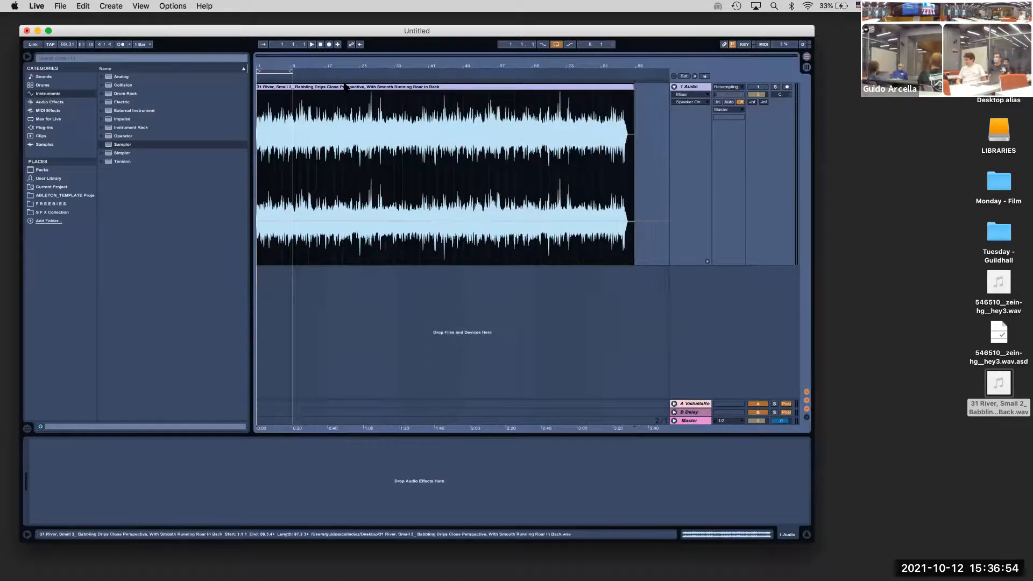
pyautogui.press('super+l')
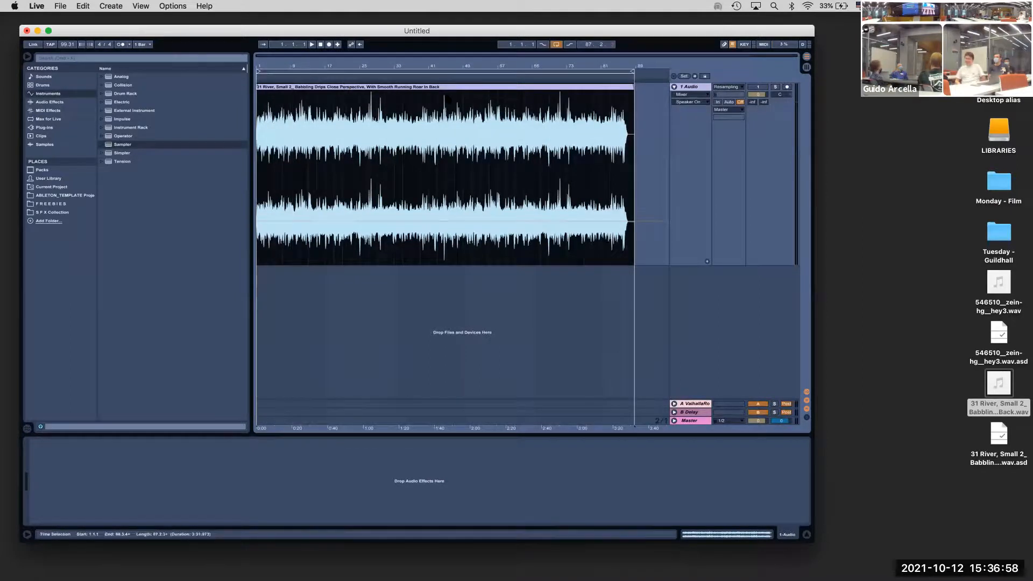
# Raise the decay of the ValhallaRoom reverb on return A to 100.00 s and close the plug-in window
pyautogui.click(691, 86)
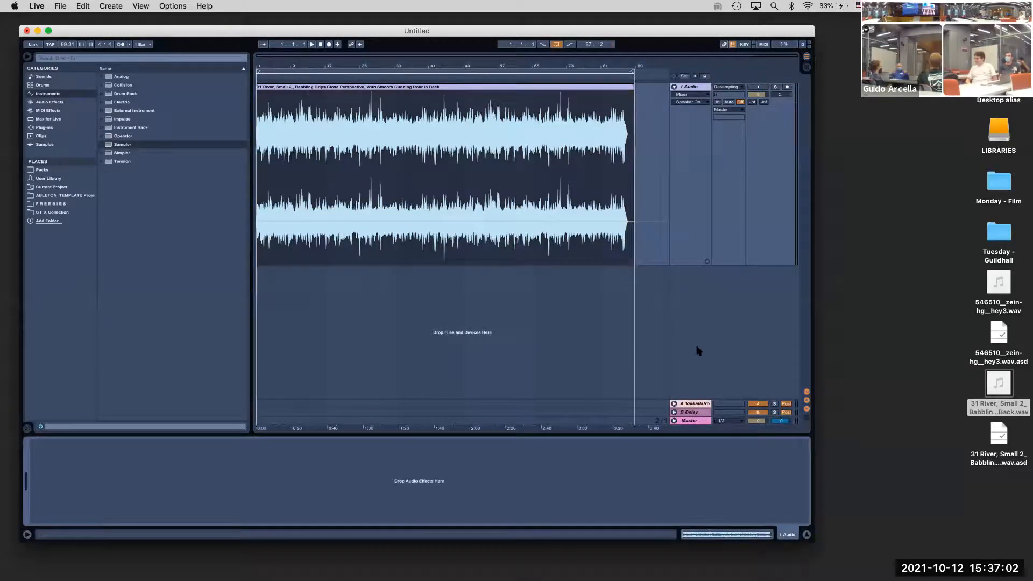
pyautogui.click(698, 404)
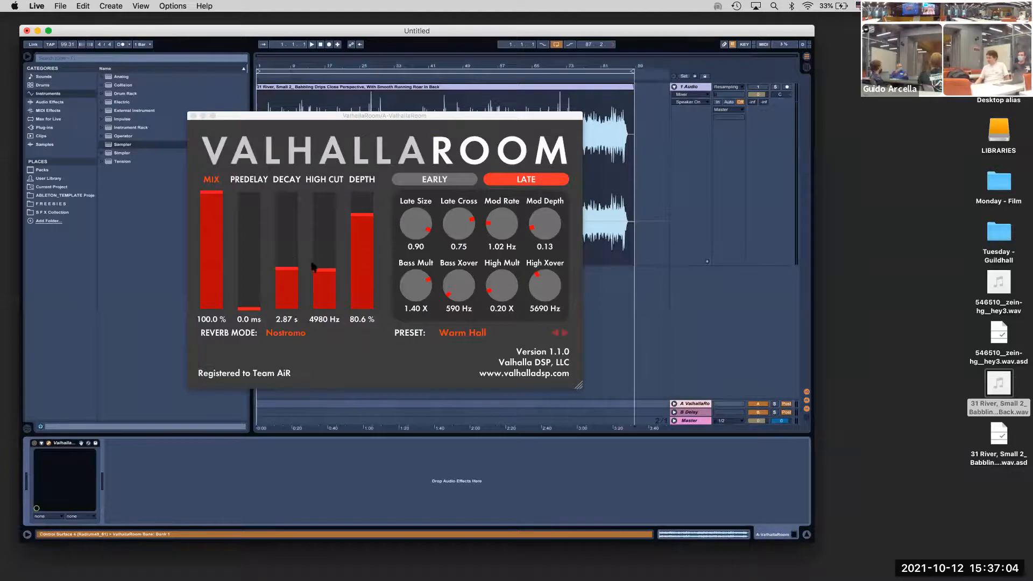
pyautogui.moveTo(300, 162); pyautogui.dragTo(303, 115)
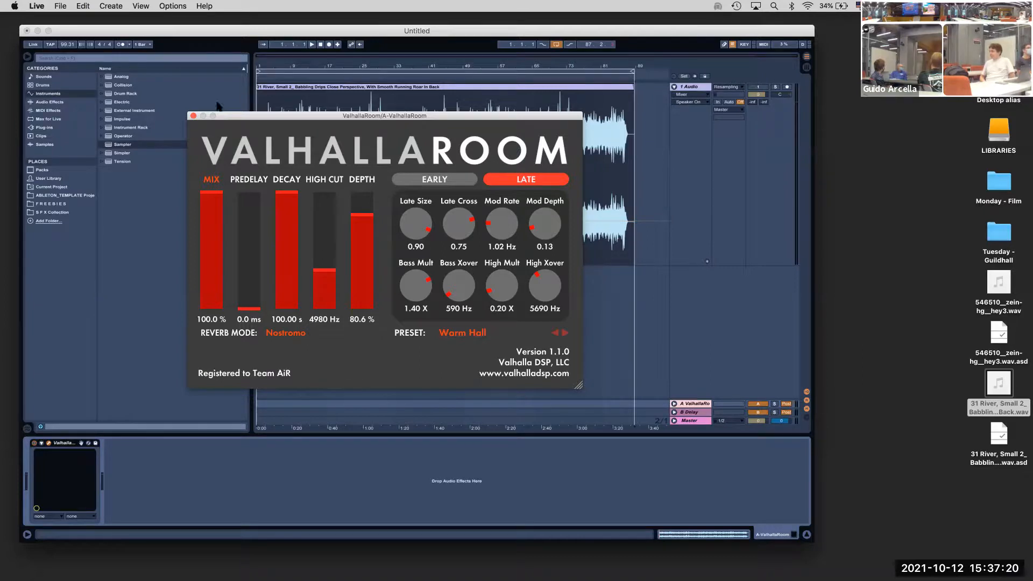
pyautogui.click(193, 115)
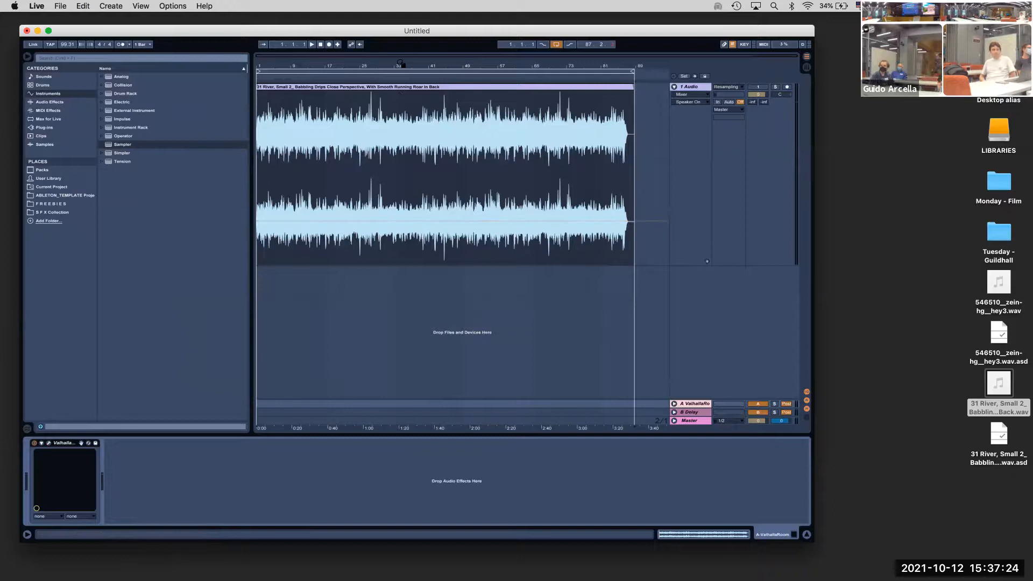
# Select the river clip and play it back from the start to hear the original sound
pyautogui.click(577, 85)
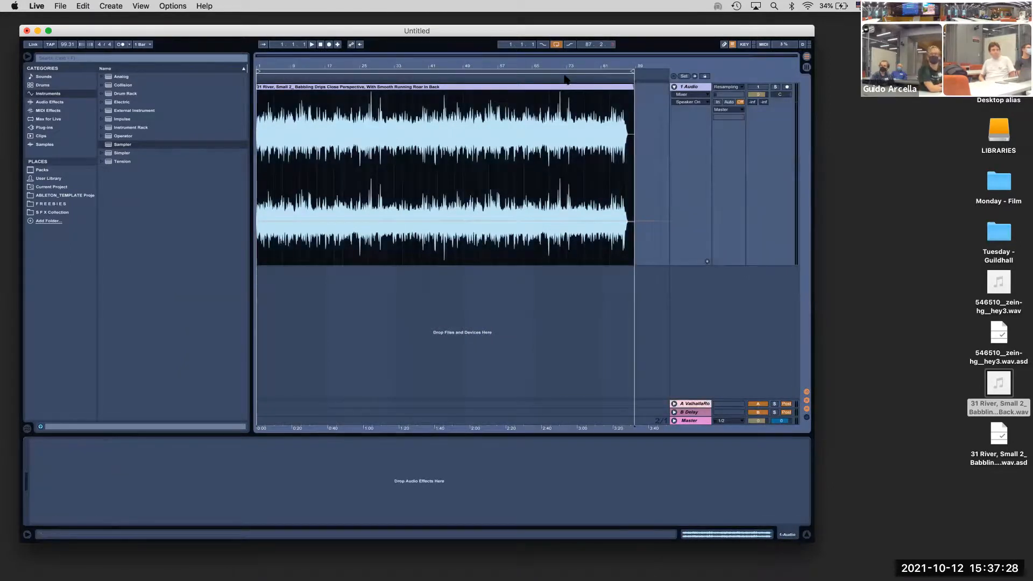
pyautogui.click(757, 87)
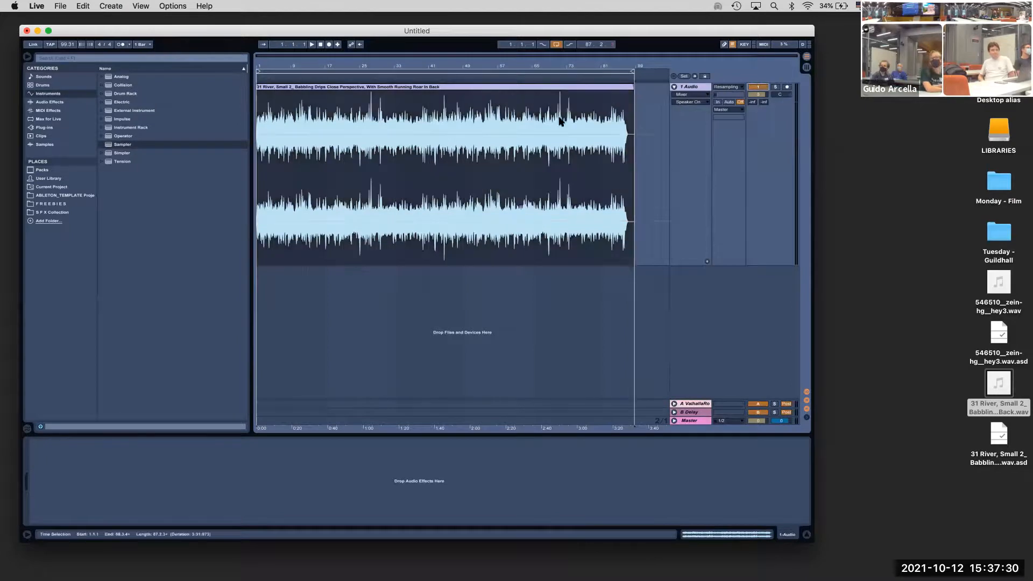
pyautogui.click(483, 71)
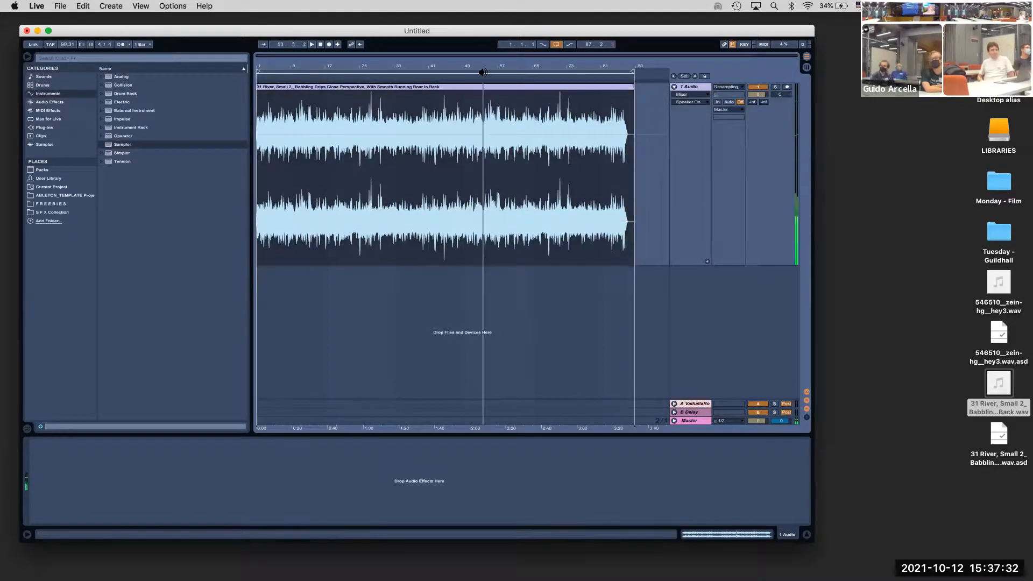
pyautogui.press('space')
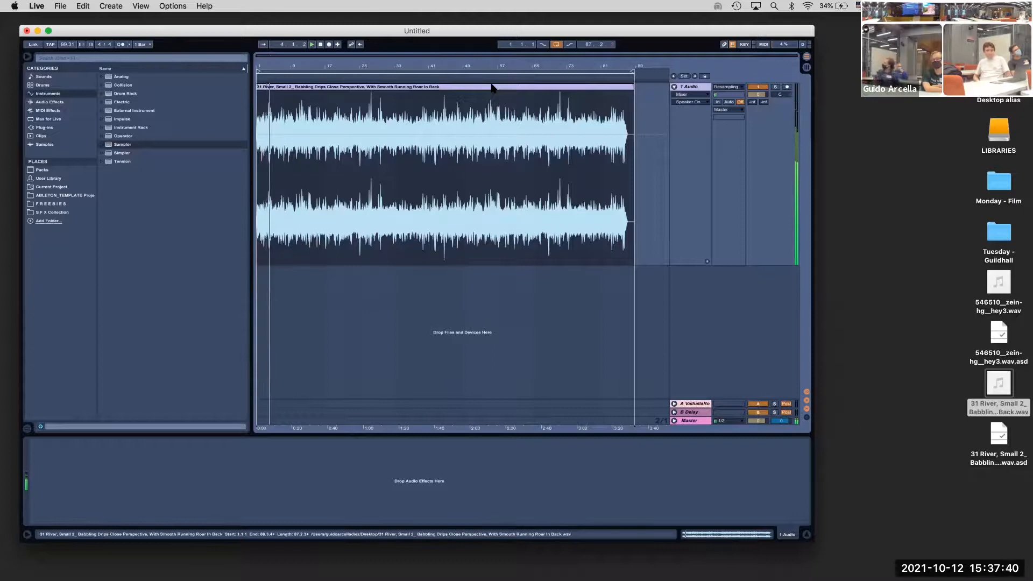
pyautogui.press('space')
# Enable Warp on the river clip, stretch it by doubling the segment BPM to 794.48, and choose the Complex Pro warp mode
pyautogui.doubleClick(491, 87)
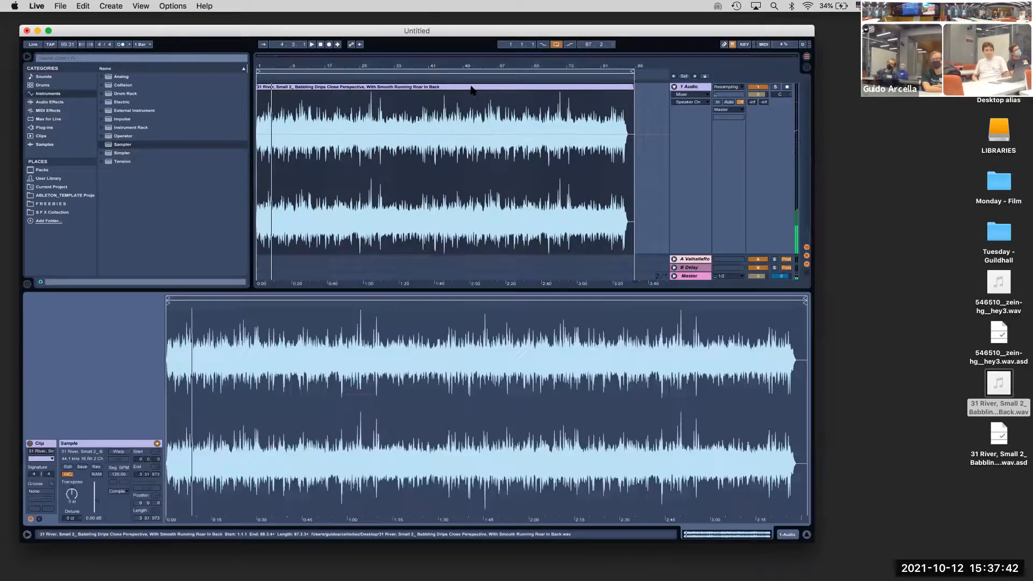
pyautogui.click(117, 451)
pyautogui.click(123, 482)
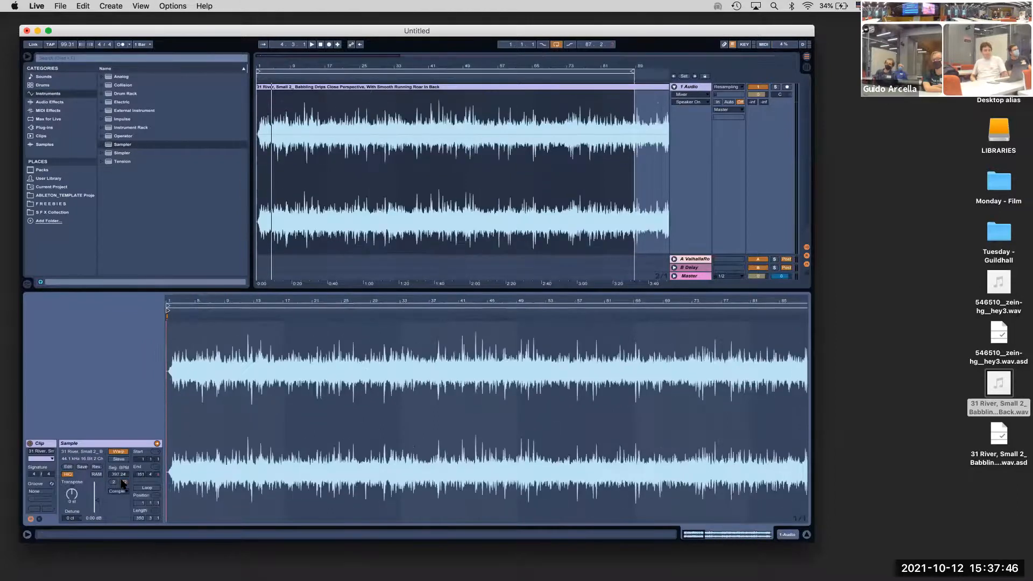
pyautogui.click(123, 482)
pyautogui.click(117, 491)
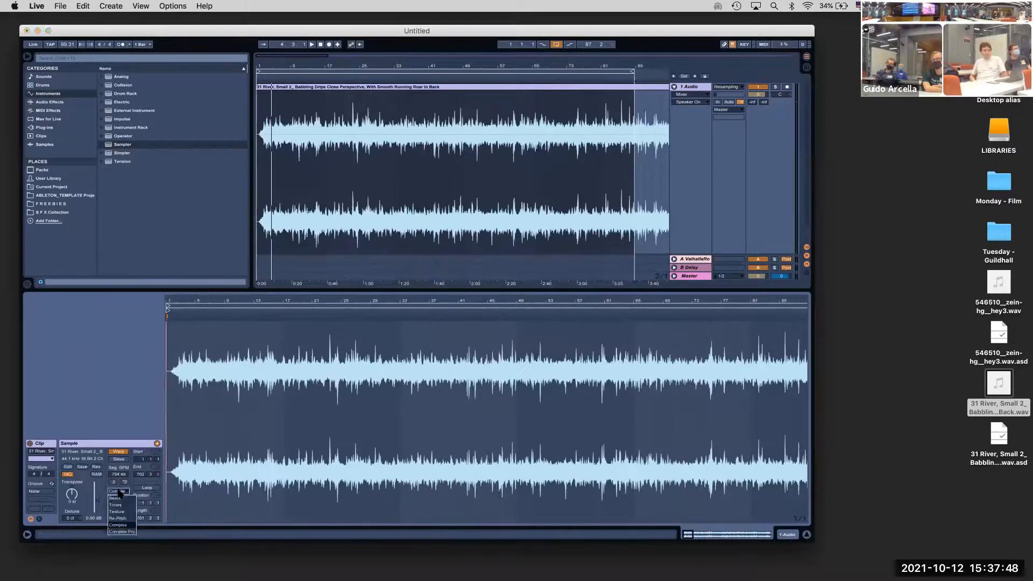
pyautogui.click(120, 532)
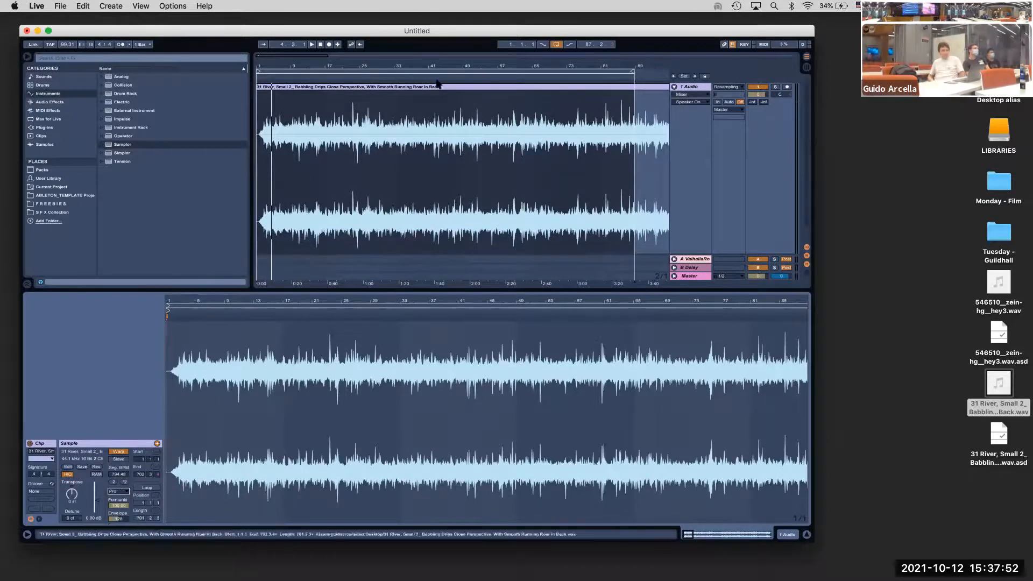
# Loop the full length of the stretched river clip and start playback
pyautogui.moveTo(440, 69); pyautogui.dragTo(300, 67)
pyautogui.click(290, 86)
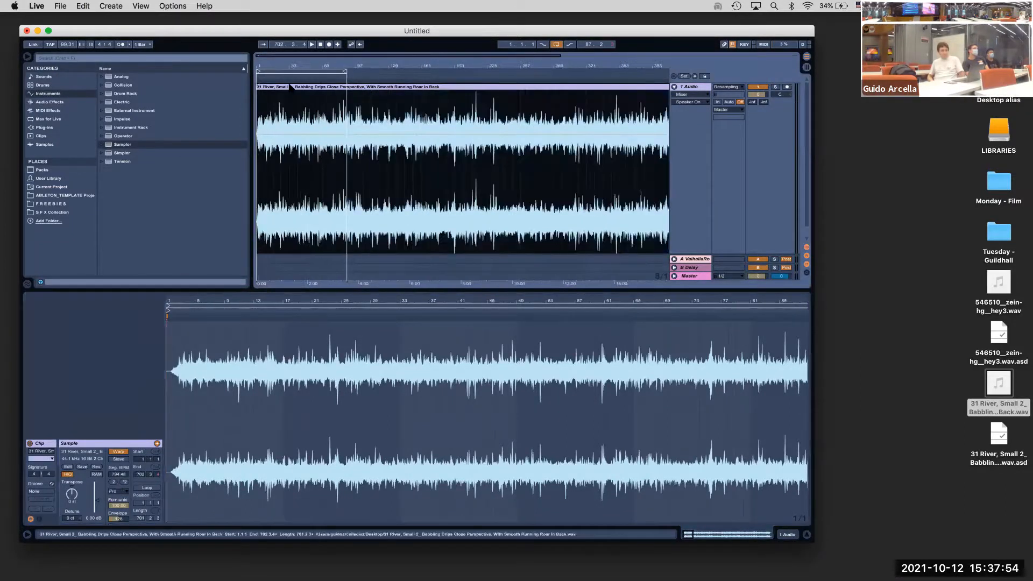
pyautogui.press('super+l')
pyautogui.press('space')
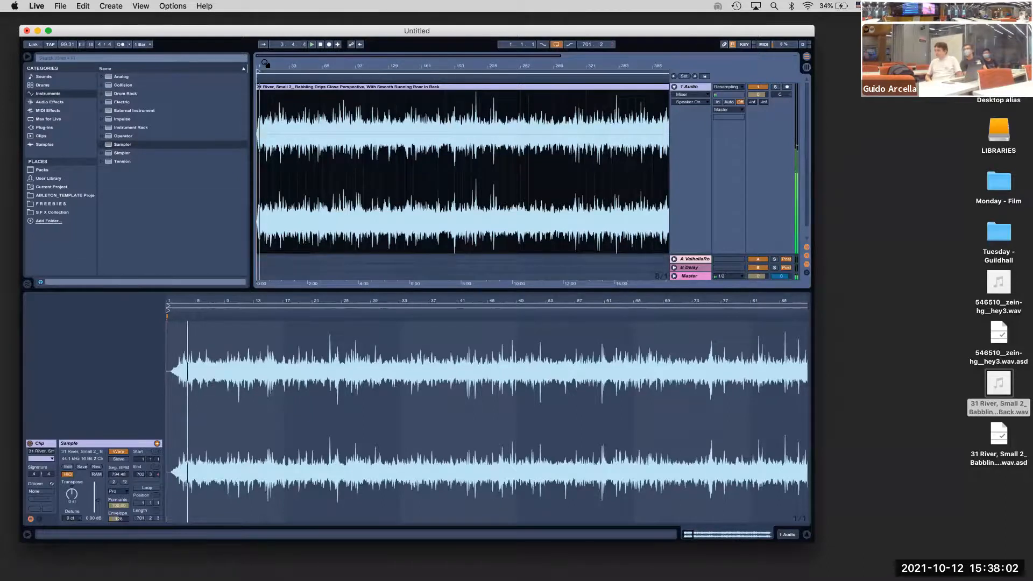
# Audition the Tones, Beats and Complex warp modes on the playing clip, ending on Complex Pro
pyautogui.click(120, 491)
pyautogui.click(120, 503)
pyautogui.click(120, 491)
pyautogui.click(120, 497)
pyautogui.click(119, 491)
pyautogui.click(123, 504)
pyautogui.click(126, 491)
pyautogui.click(118, 525)
pyautogui.click(118, 491)
pyautogui.click(121, 532)
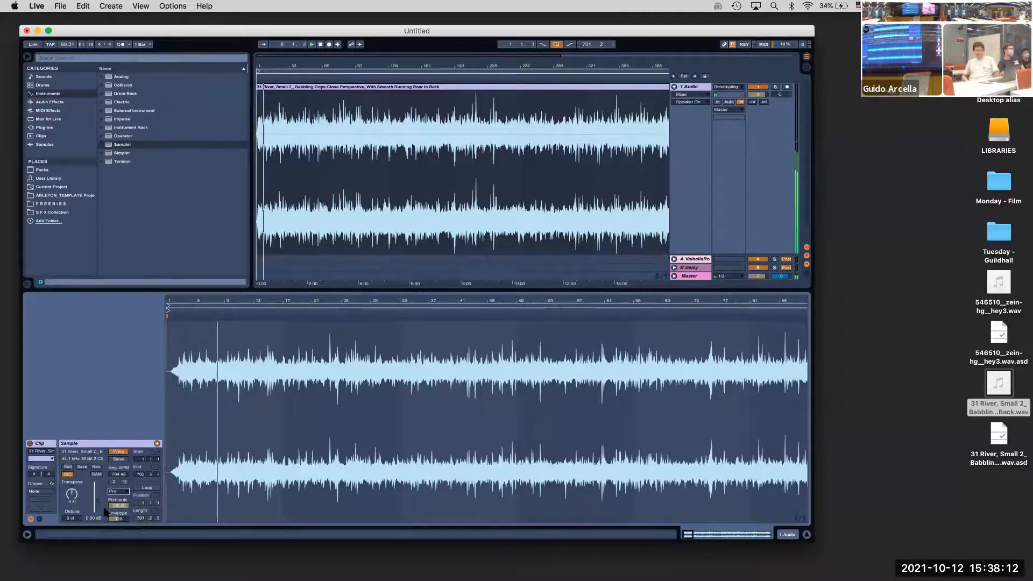
# Compare stretch amounts by halving the clip's segment BPM to 397.24 and 198.62, and double it back to 794.48
pyautogui.click(350, 87)
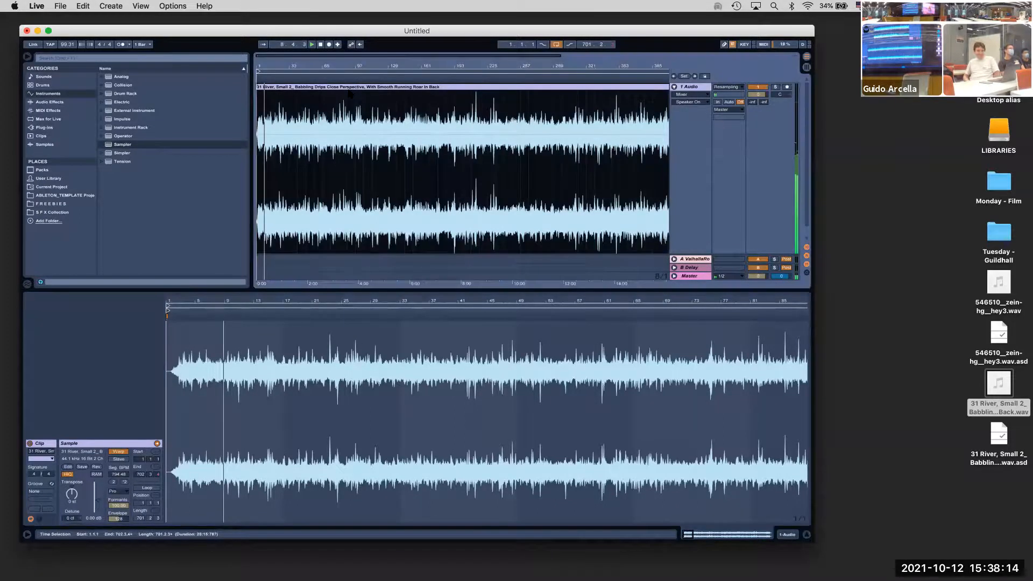
pyautogui.click(114, 482)
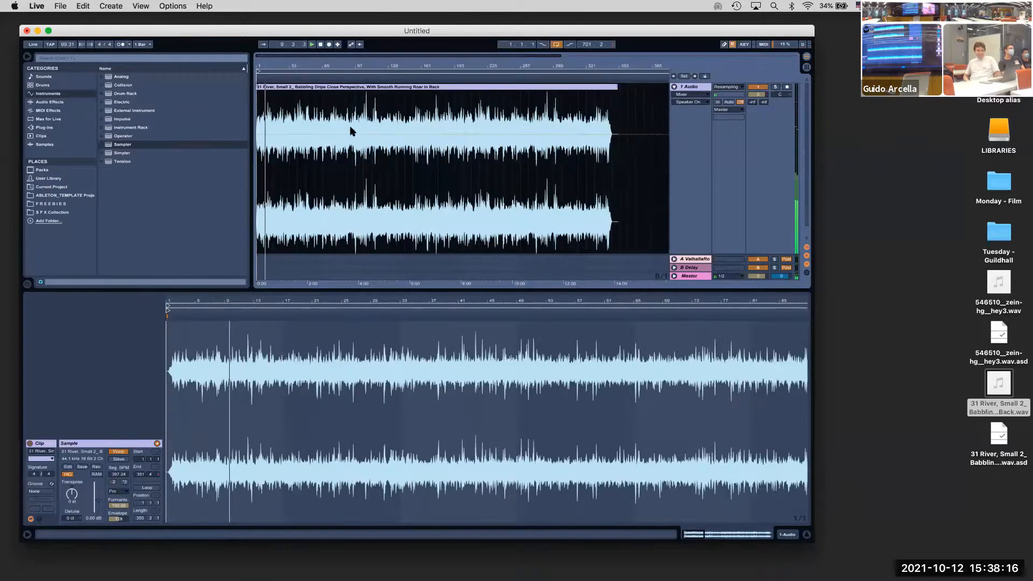
pyautogui.click(323, 87)
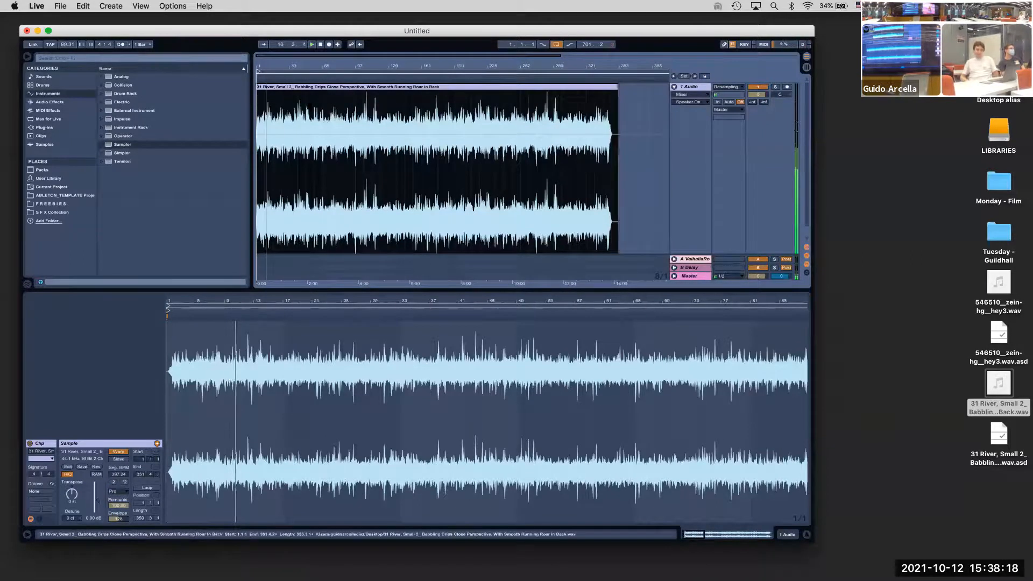
pyautogui.click(114, 482)
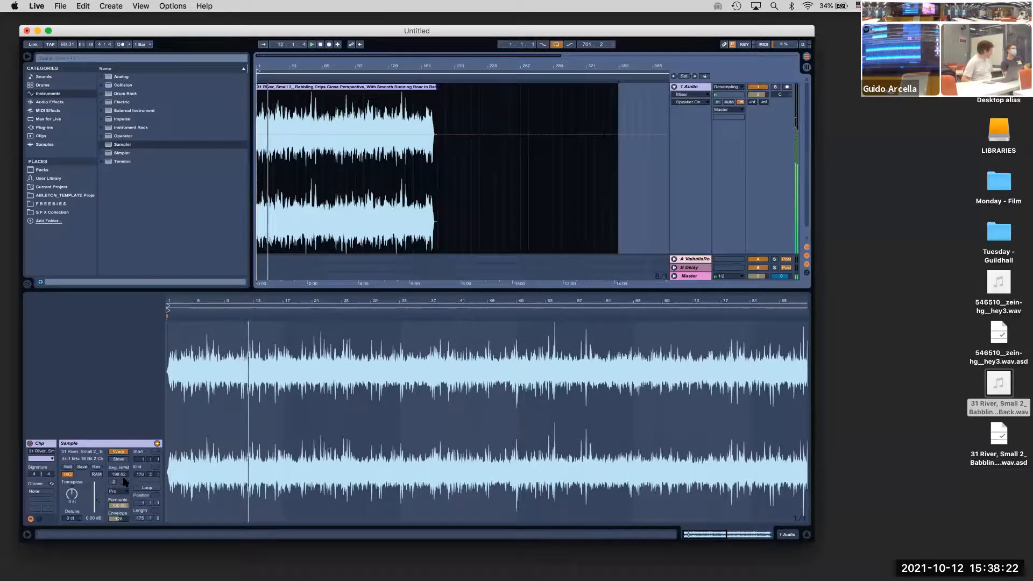
pyautogui.click(123, 482)
pyautogui.click(124, 481)
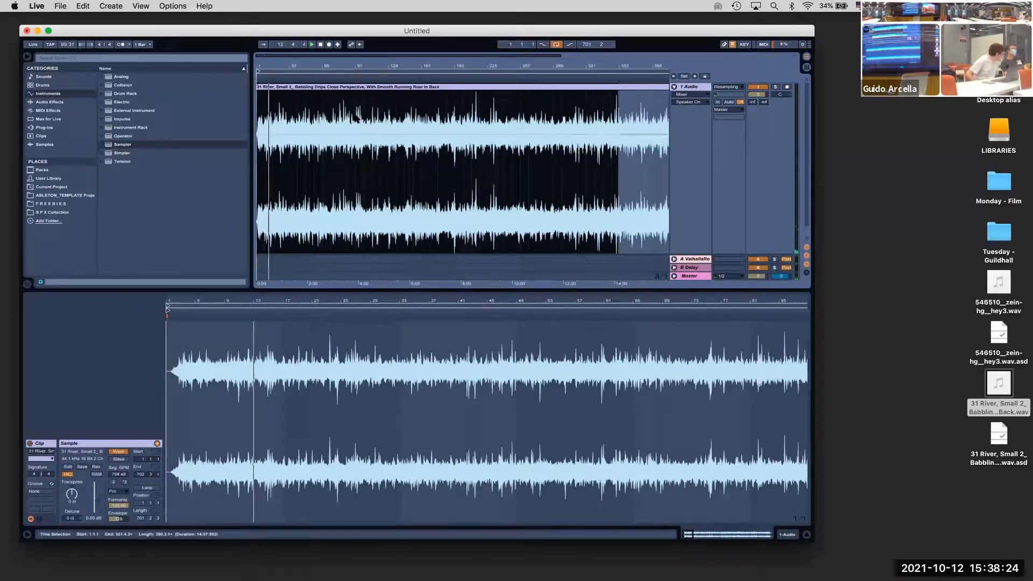
# Add an EQ Eight to the river track and show its enlarged frequency display
pyautogui.moveTo(322, 64); pyautogui.dragTo(353, 63)
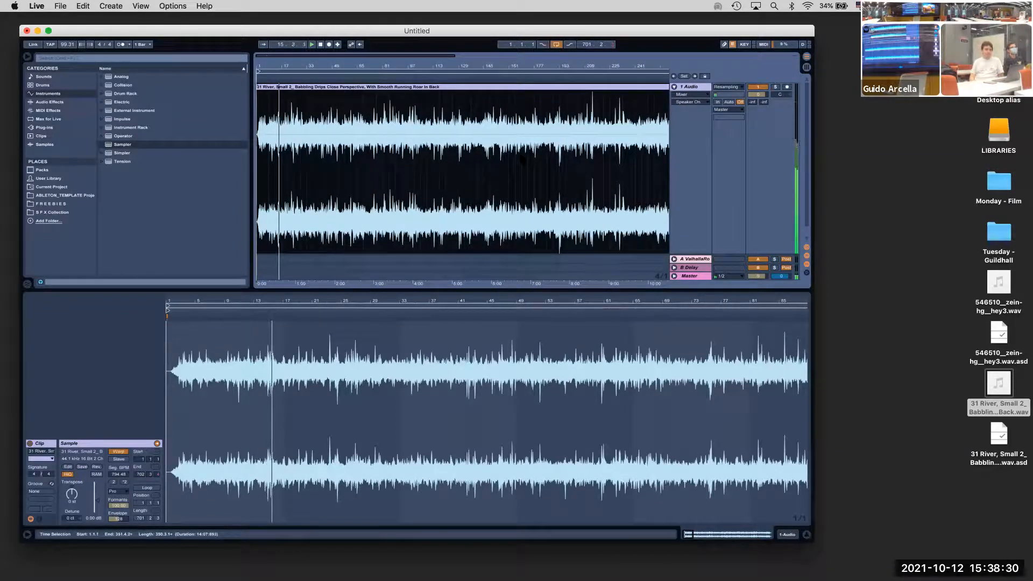
pyautogui.click(694, 87)
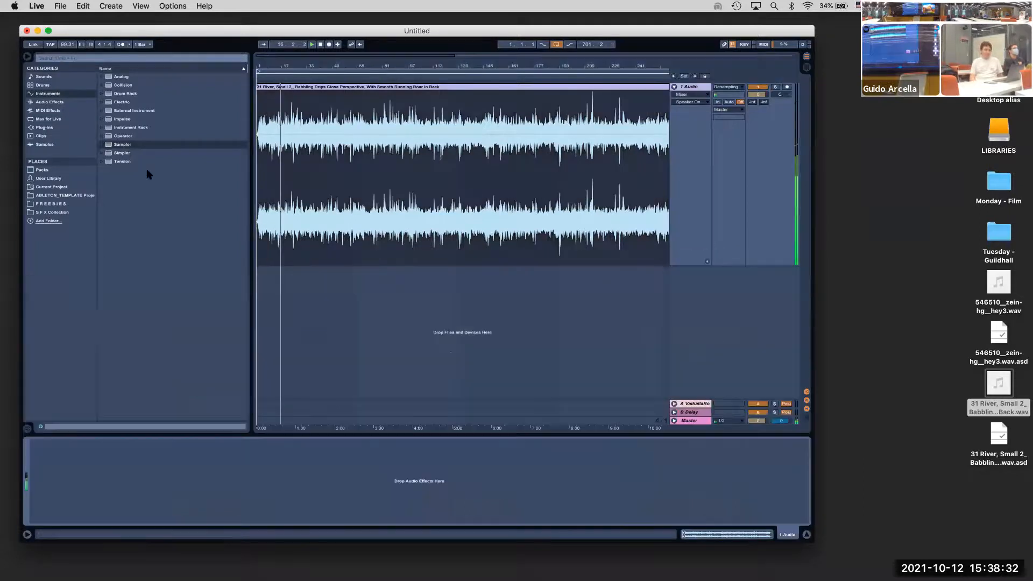
pyautogui.click(53, 101)
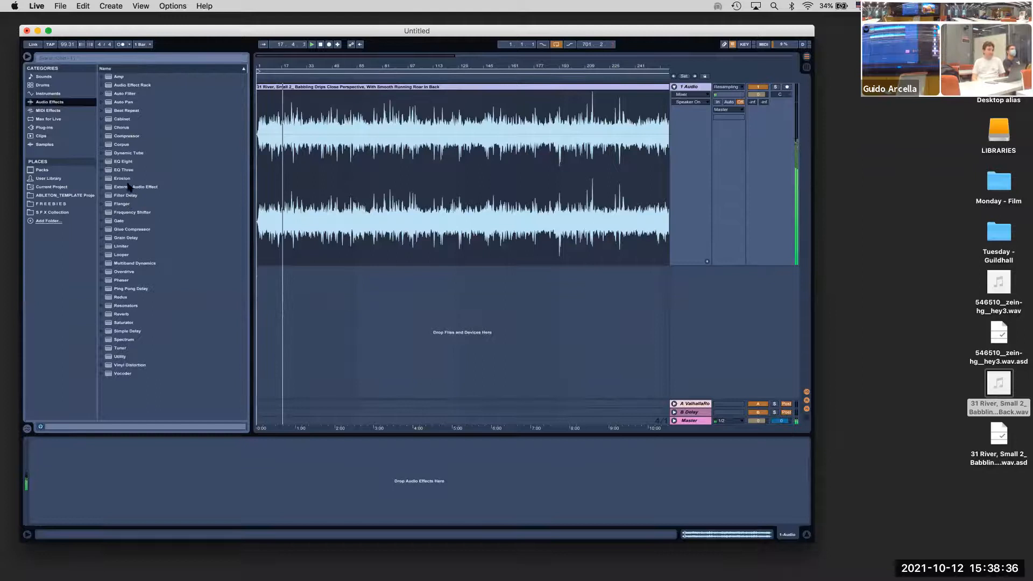
pyautogui.doubleClick(123, 162)
pyautogui.click(41, 443)
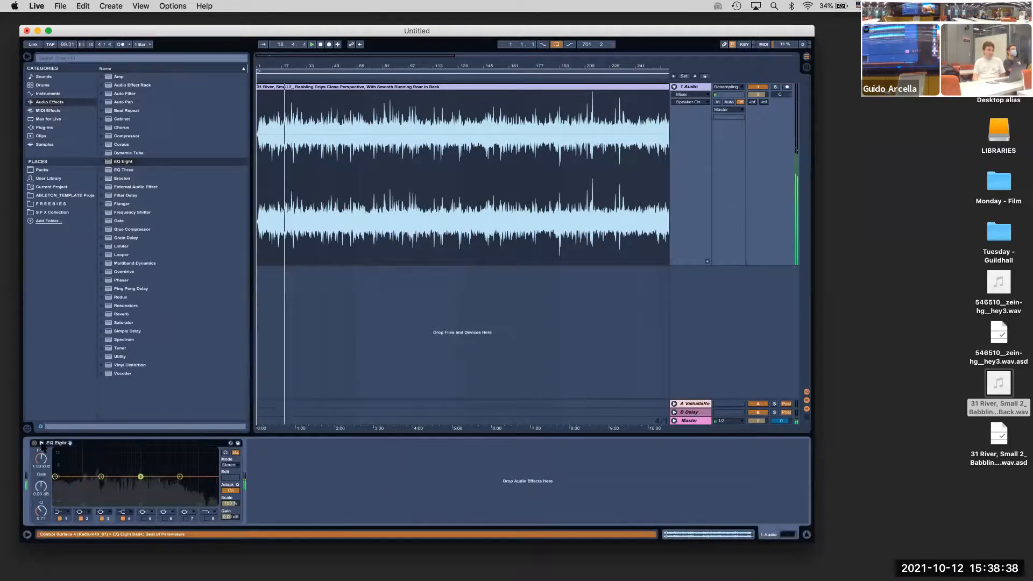
pyautogui.click(225, 453)
# Enable EQ filter 8 as a high cut at about 1.52 kHz and raise the river track's send to ValhallaRoom
pyautogui.click(207, 518)
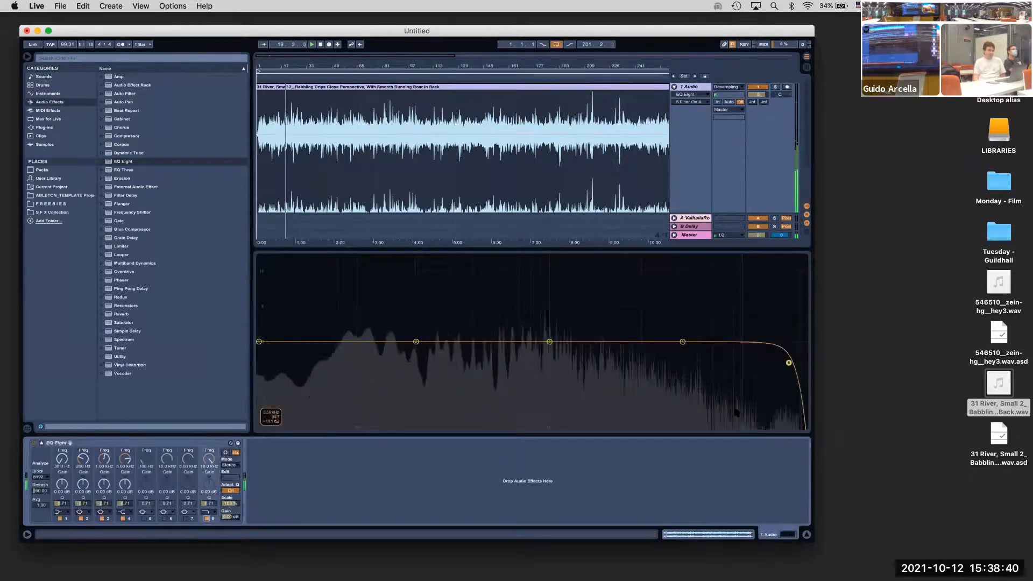
pyautogui.moveTo(784, 367); pyautogui.dragTo(584, 377)
pyautogui.moveTo(752, 102); pyautogui.dragTo(752, 54)
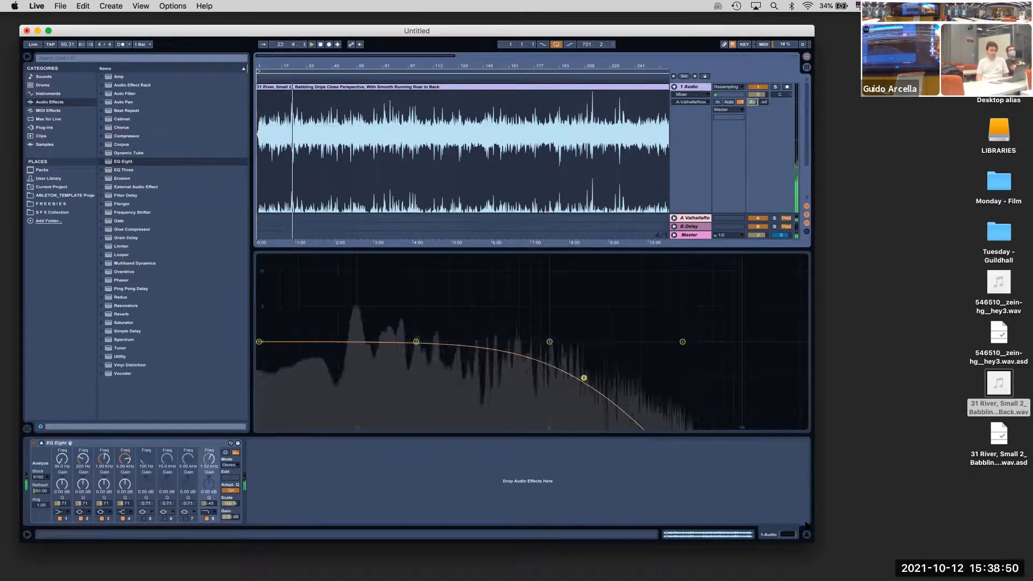
# Turn EQ filter 1 into a low cut at about 378 Hz and shift the high cut to about 1.35 kHz
pyautogui.click(60, 511)
pyautogui.click(262, 358)
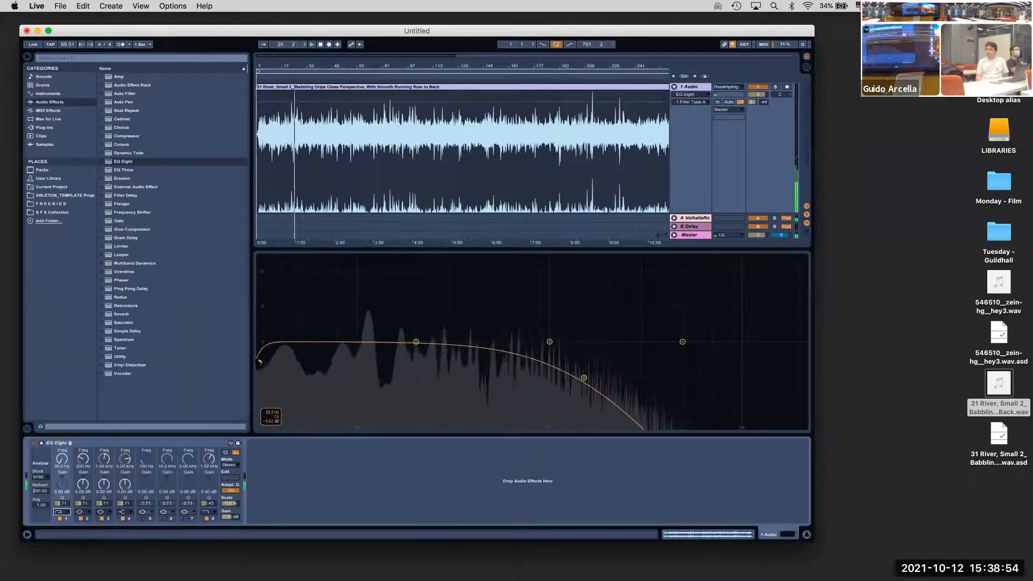
pyautogui.click(259, 361)
pyautogui.moveTo(321, 354); pyautogui.dragTo(454, 372)
pyautogui.moveTo(584, 378); pyautogui.dragTo(639, 396)
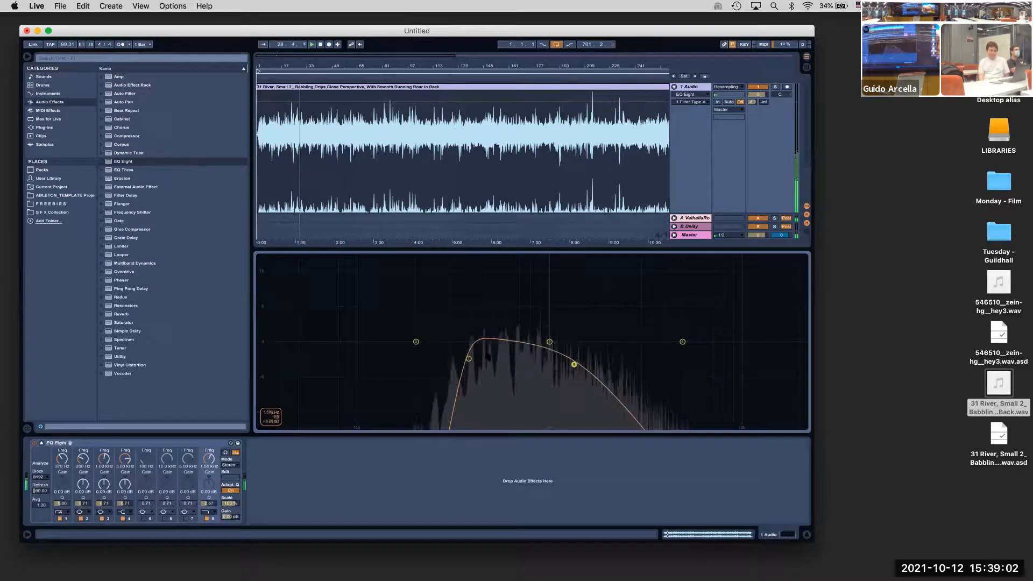
# Reshape the EQ curve with the low cut near 94 Hz, filter 2 at about -3.2 dB and the high cut near 1.12 kHz
pyautogui.click(469, 359)
pyautogui.moveTo(438, 376); pyautogui.dragTo(374, 376)
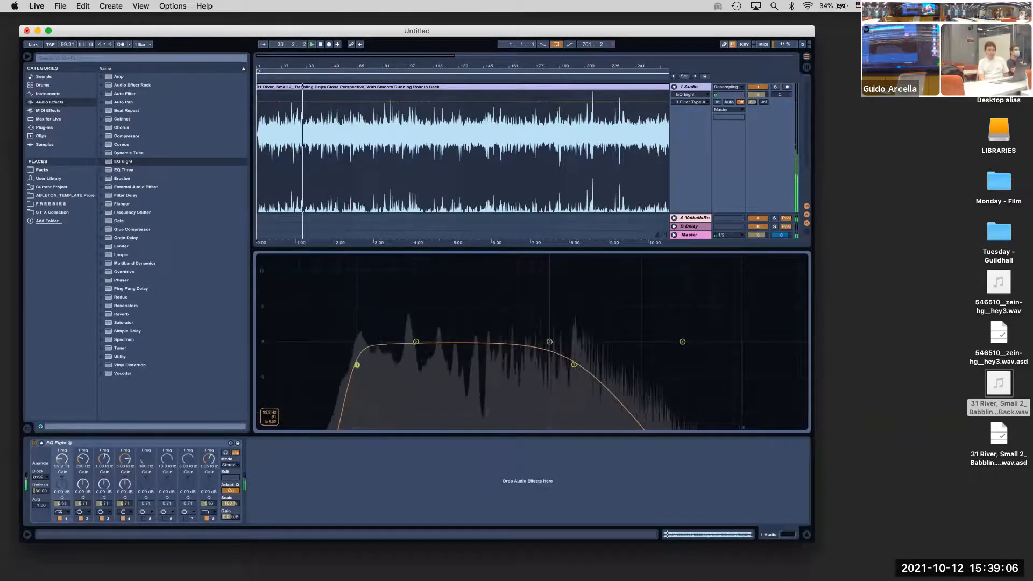
pyautogui.moveTo(356, 364); pyautogui.dragTo(353, 362)
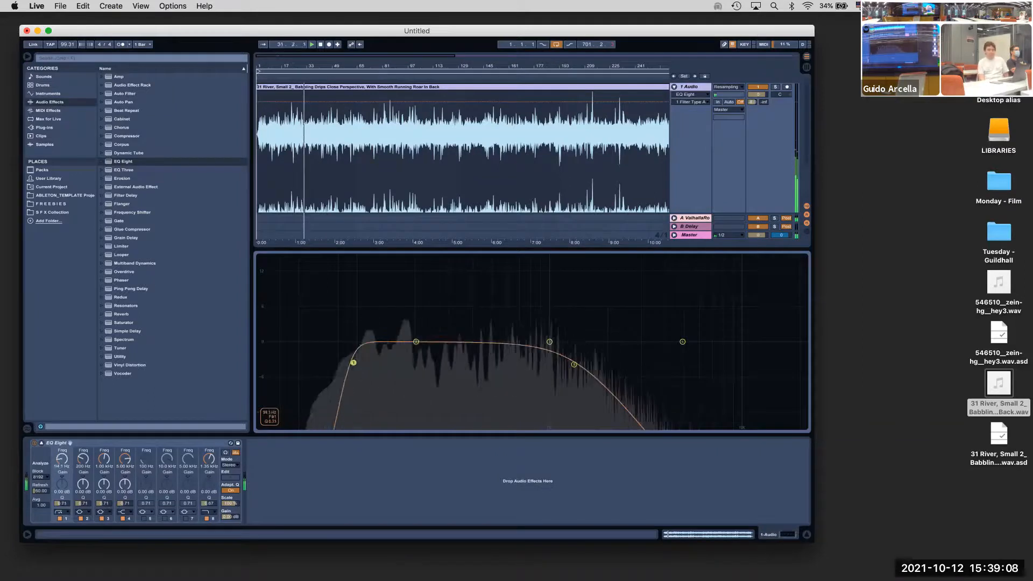
pyautogui.moveTo(416, 341); pyautogui.dragTo(493, 360)
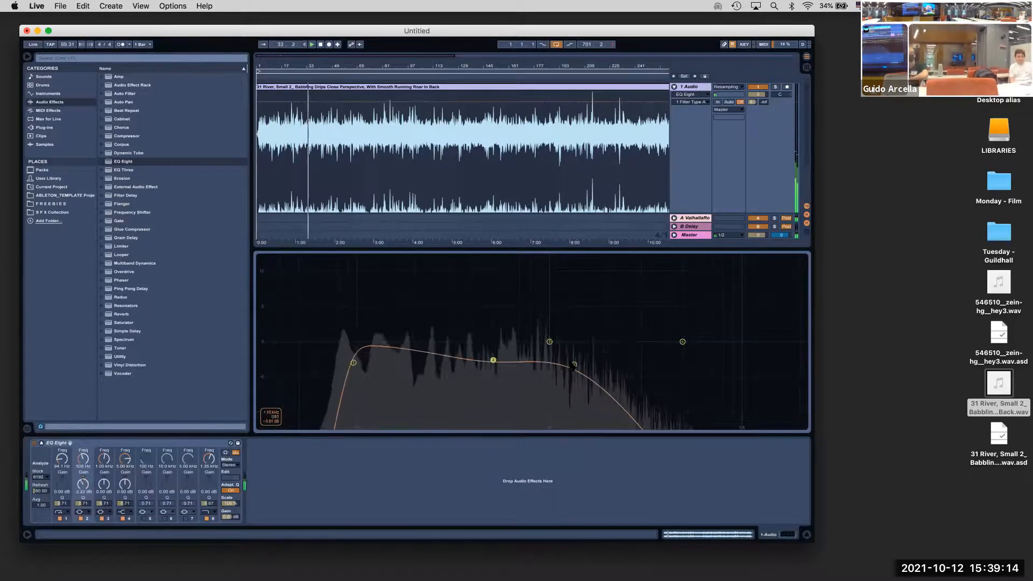
pyautogui.moveTo(574, 365); pyautogui.dragTo(559, 349)
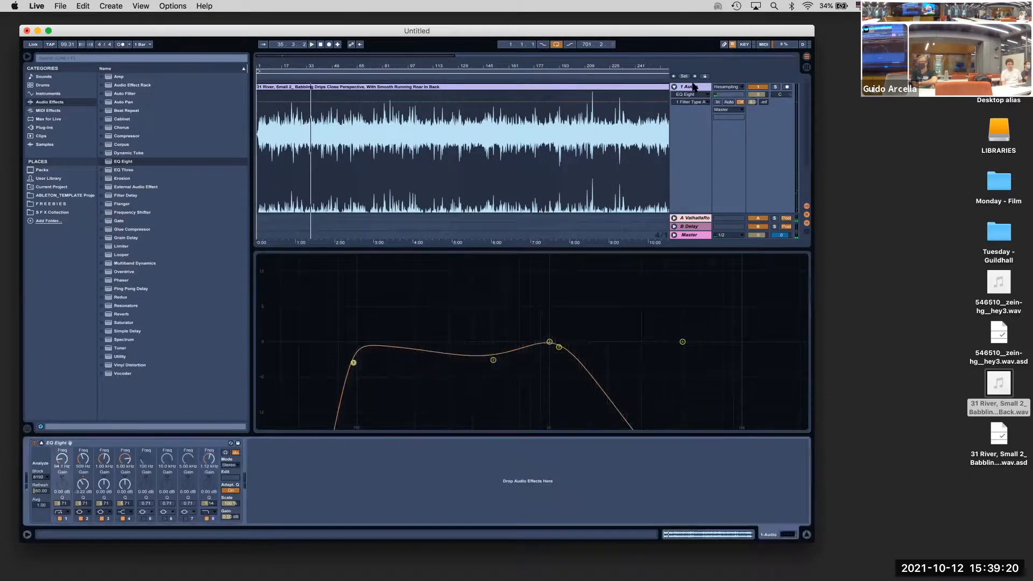
# Replace the stretched river clip with a fresh copy of the river recording from the desktop, looped over its full length and warped
pyautogui.click(609, 89)
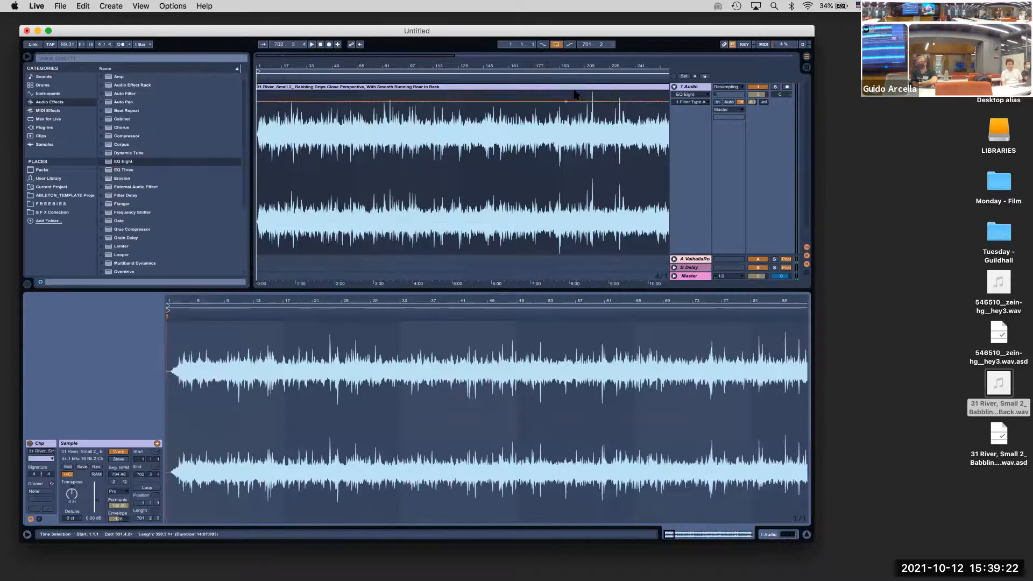
pyautogui.press('Delete')
pyautogui.moveTo(989, 388); pyautogui.dragTo(258, 177)
pyautogui.press('super+l')
pyautogui.click(121, 452)
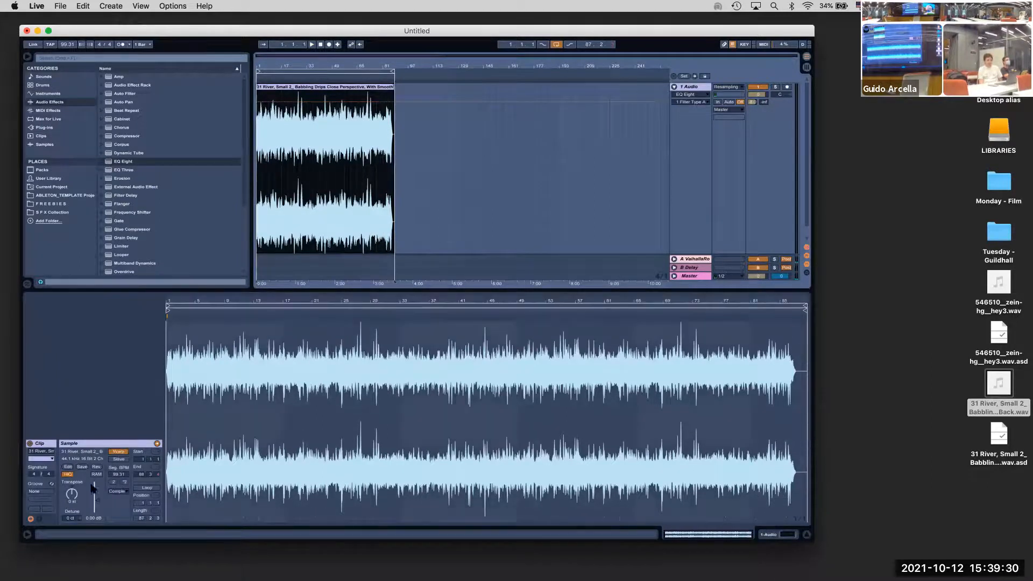
# Transpose the playing clip down to -33 st after trying -48 st, and try halving the segment BPM before restoring 99.31
pyautogui.moveTo(71, 494); pyautogui.dragTo(72, 522)
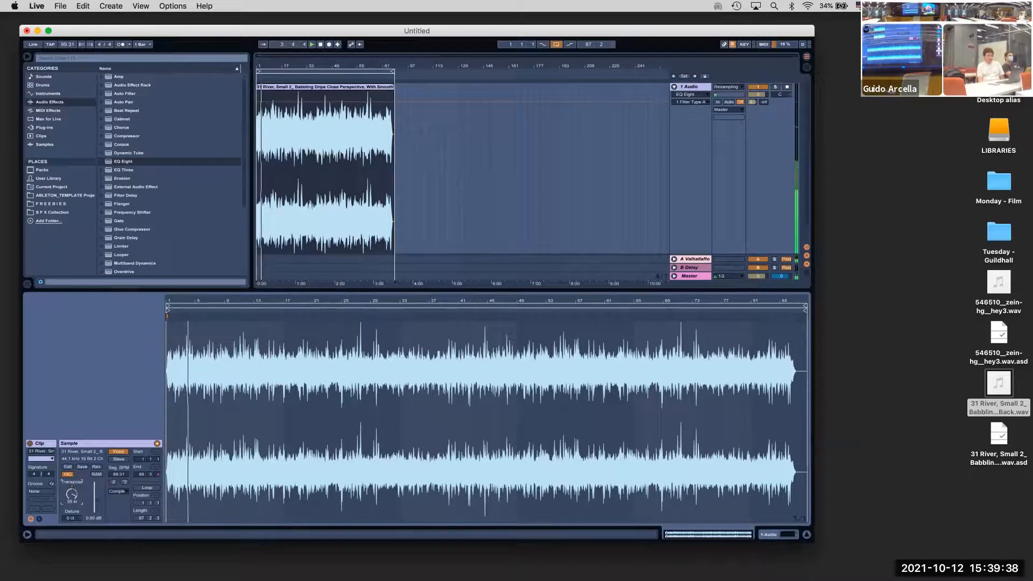
pyautogui.moveTo(72, 494); pyautogui.dragTo(72, 543)
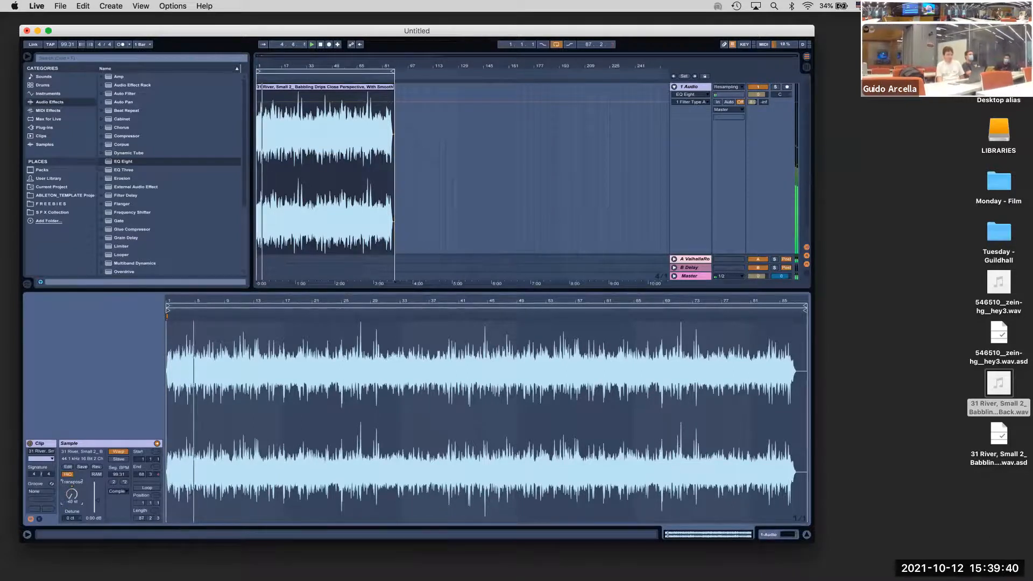
pyautogui.moveTo(72, 494); pyautogui.dragTo(71, 488)
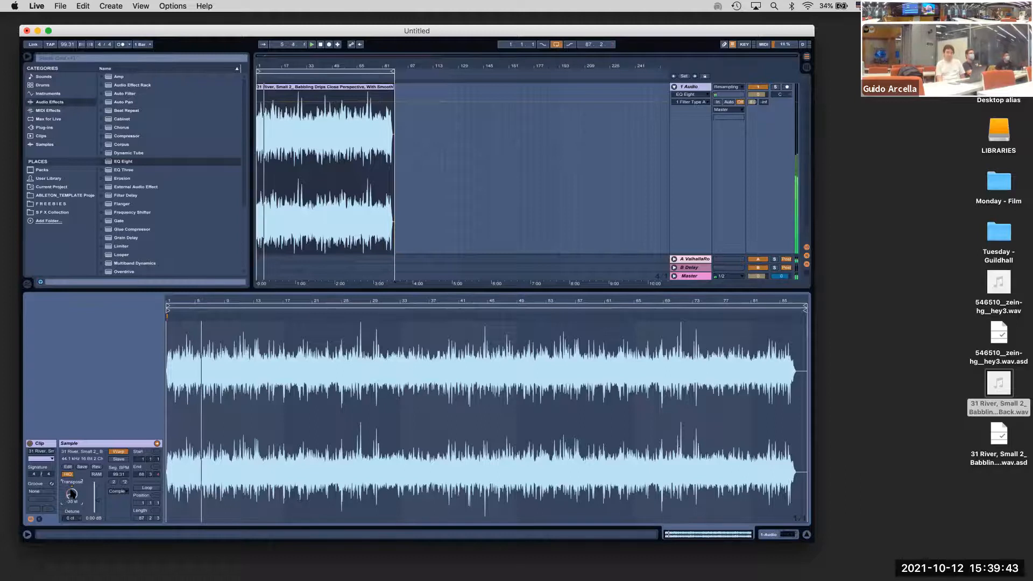
pyautogui.click(114, 481)
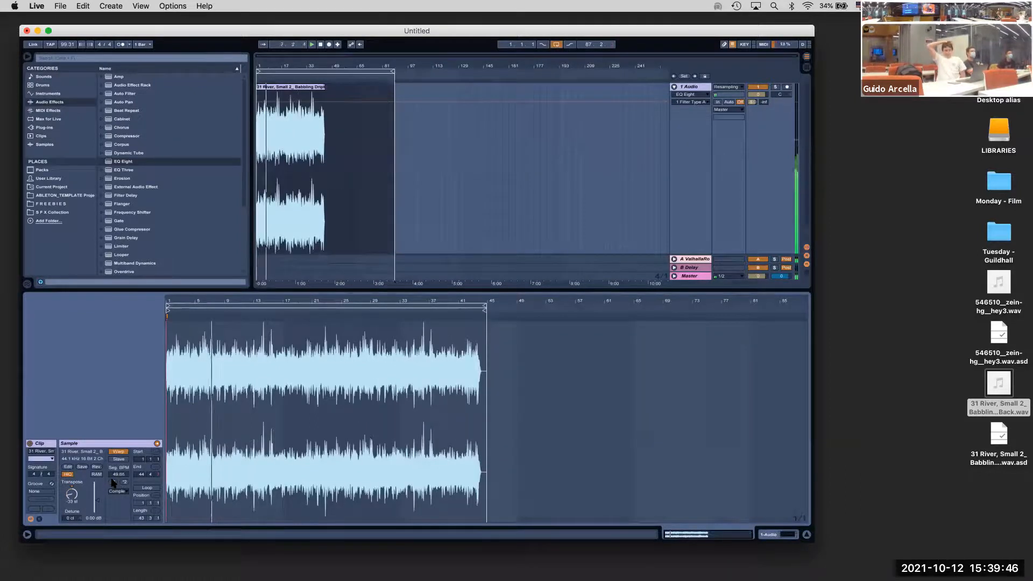
pyautogui.click(124, 482)
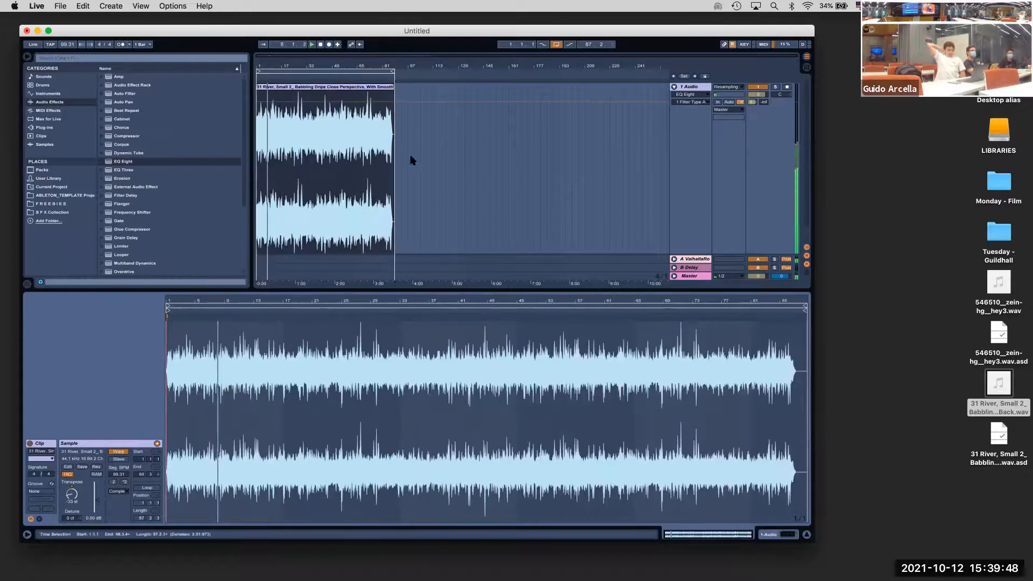
# Raise the river track's ValhallaRoom send further and extend the arrangement loop to 176 bars
pyautogui.click(752, 102)
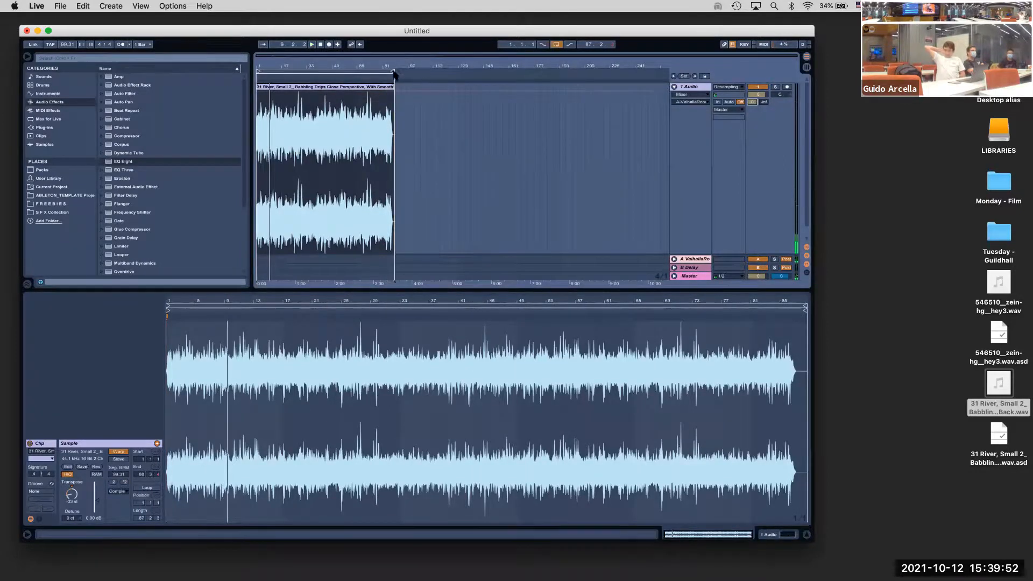
pyautogui.moveTo(458, 70); pyautogui.dragTo(533, 70)
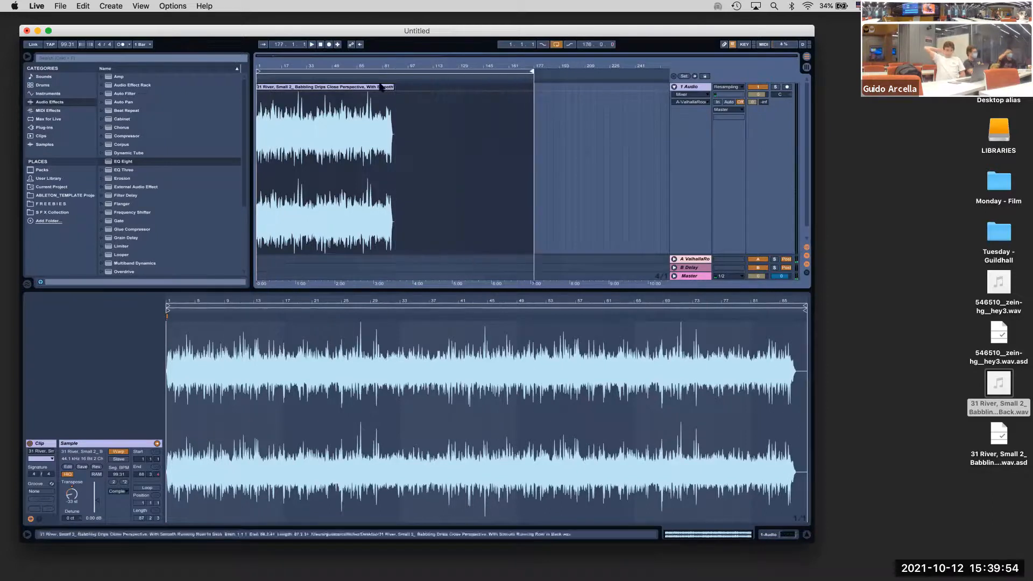
# Load the JXL_Dark Front preset in the ValhallaRoom return, set its decay to 100 s, and play from around bar 64
pyautogui.click(695, 271)
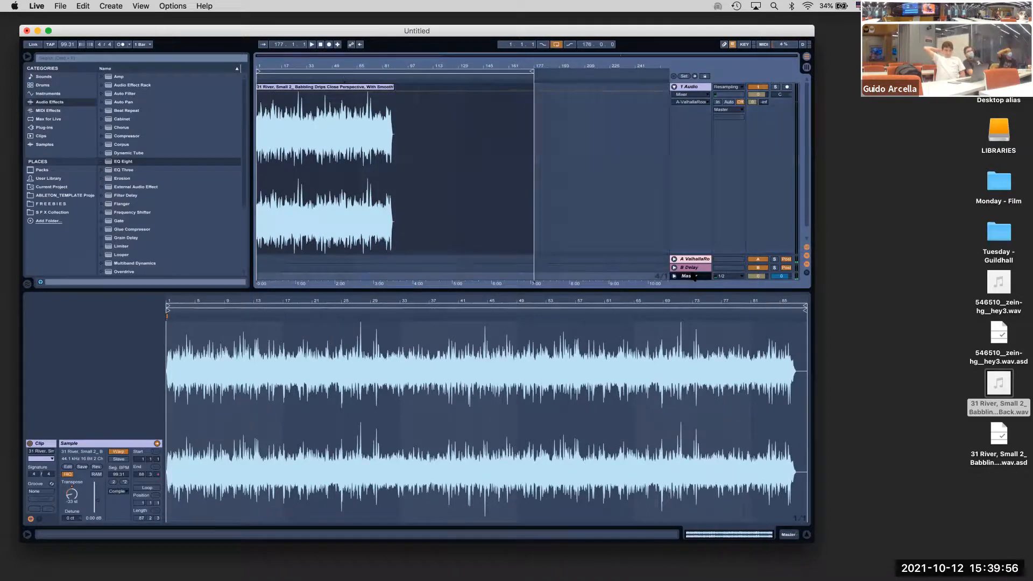
pyautogui.click(700, 260)
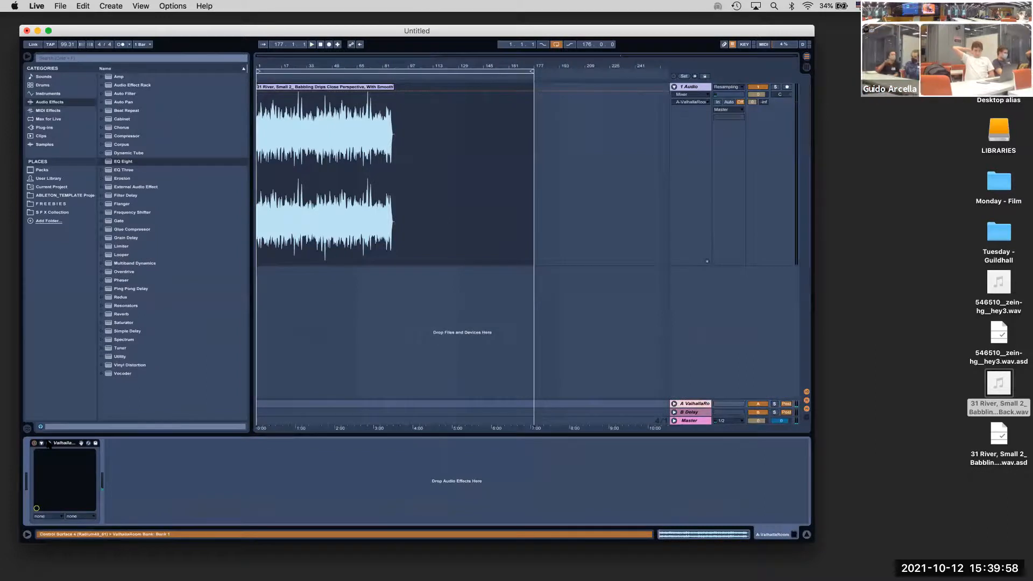
pyautogui.click(49, 443)
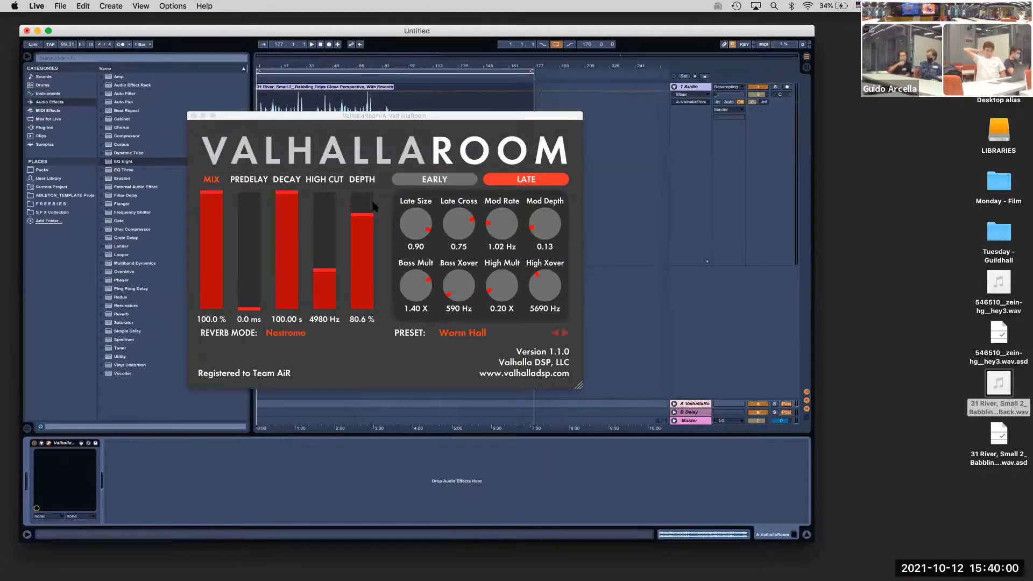
pyautogui.click(556, 333)
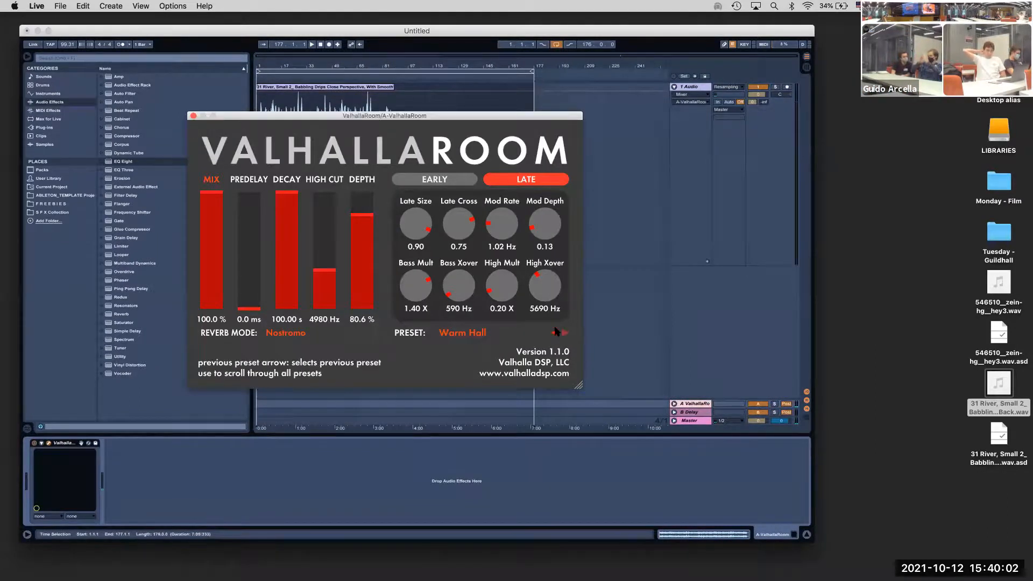
pyautogui.click(566, 333)
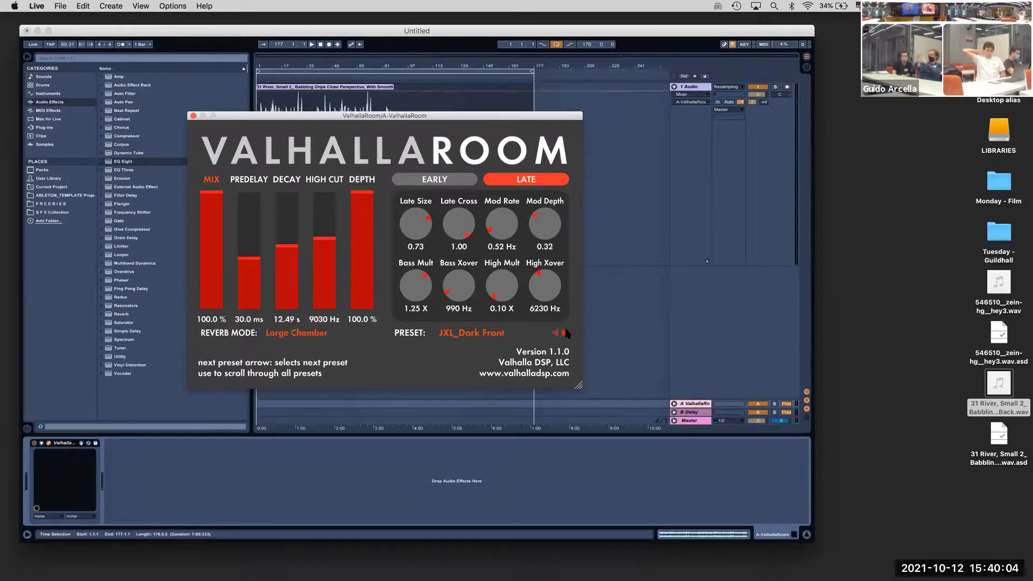
pyautogui.moveTo(284, 245); pyautogui.dragTo(264, 167)
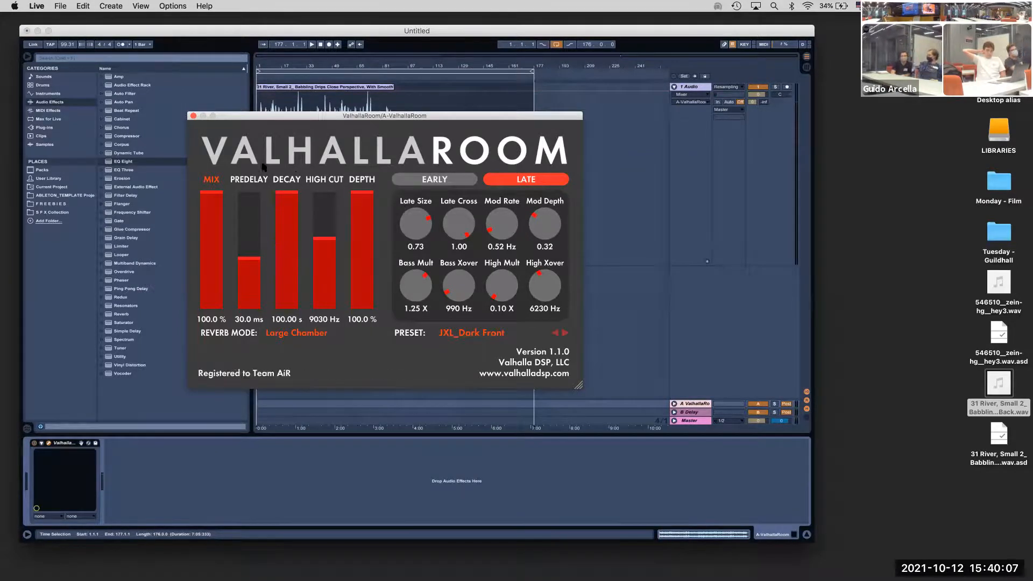
pyautogui.click(193, 115)
pyautogui.click(354, 75)
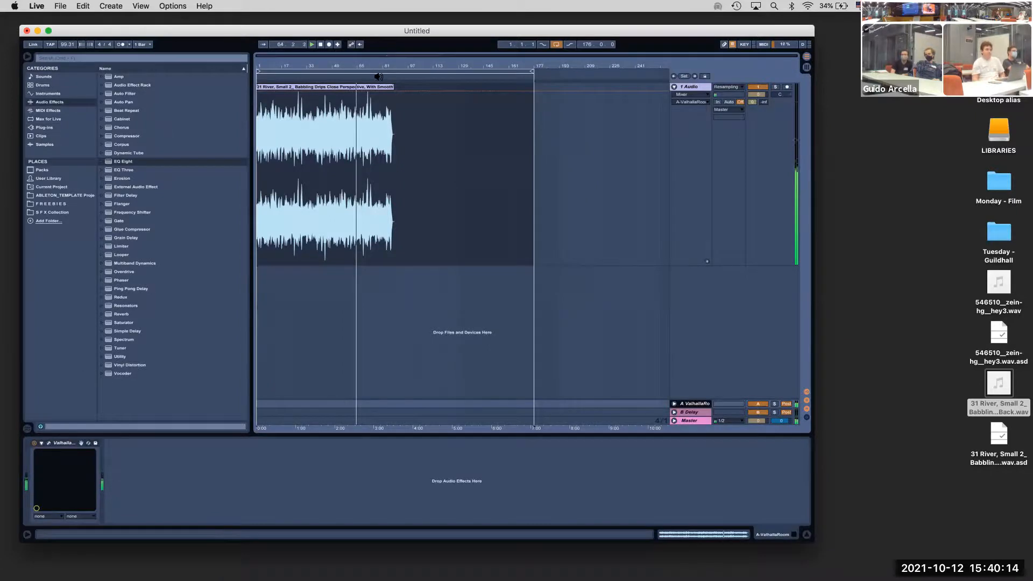
# Insert a taller second audio track below the river track, set its input to Resampling and arm it for recording
pyautogui.click(700, 88)
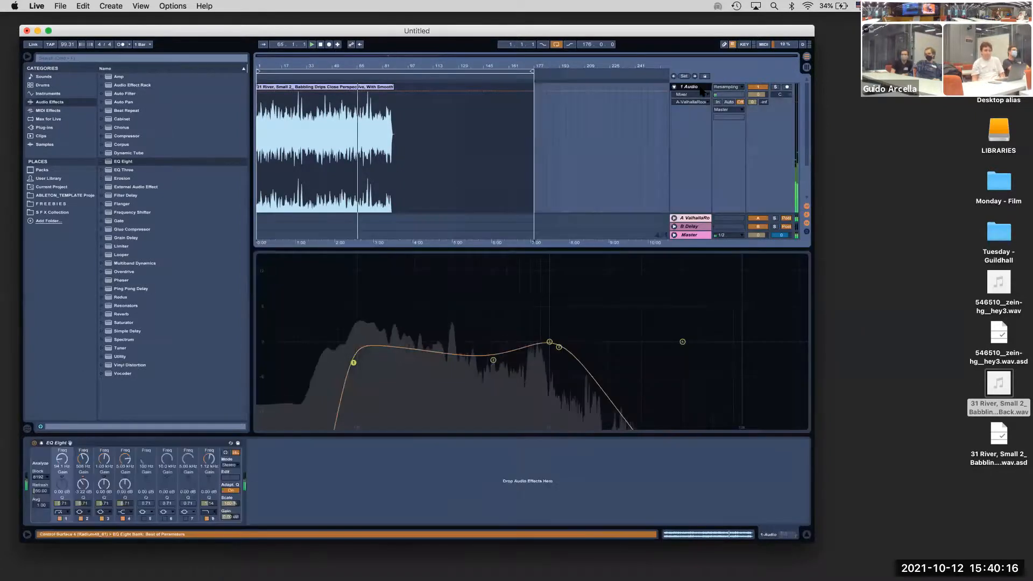
pyautogui.press('super+t')
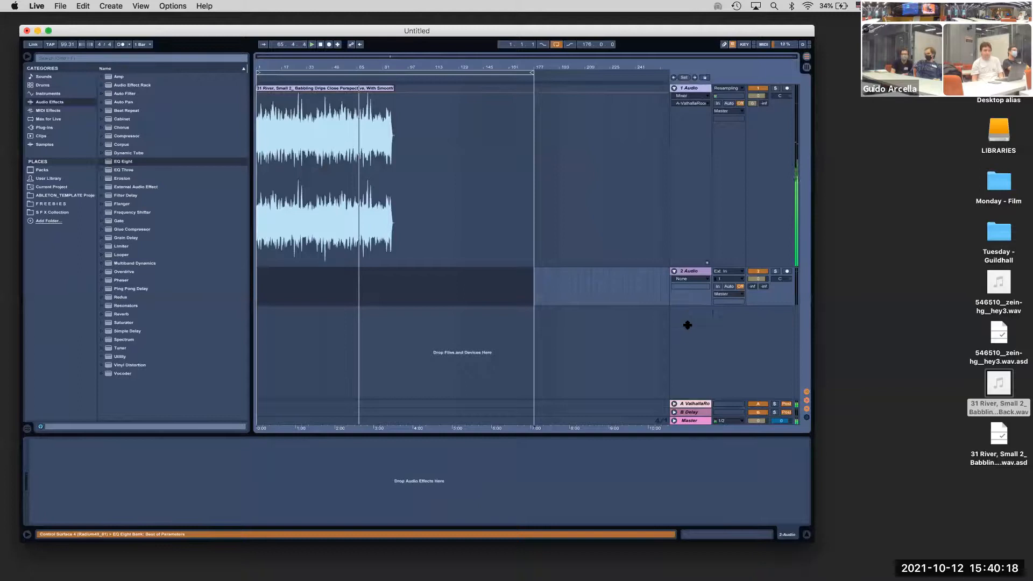
pyautogui.moveTo(688, 306); pyautogui.dragTo(687, 343)
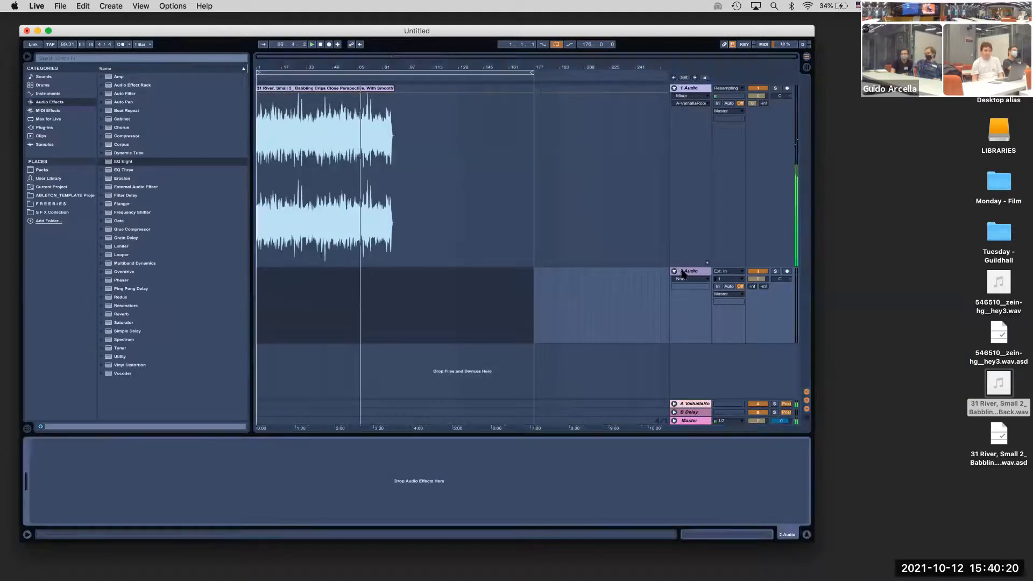
pyautogui.click(733, 270)
pyautogui.click(727, 281)
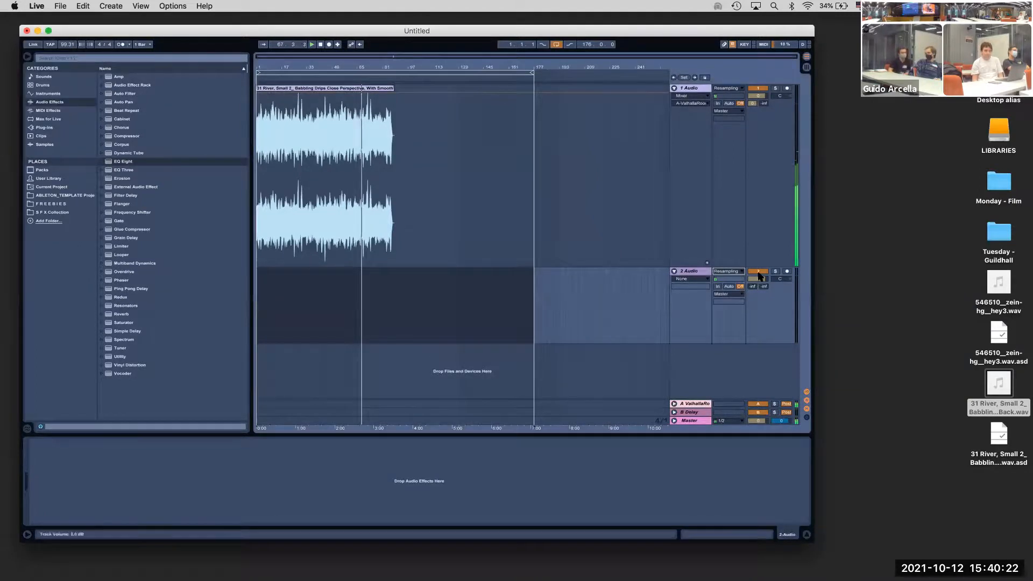
pyautogui.click(786, 271)
# Play towards the end of the river clip and start recording its ending and reverb tail onto the second audio track
pyautogui.moveTo(390, 68); pyautogui.dragTo(439, 78)
pyautogui.click(400, 78)
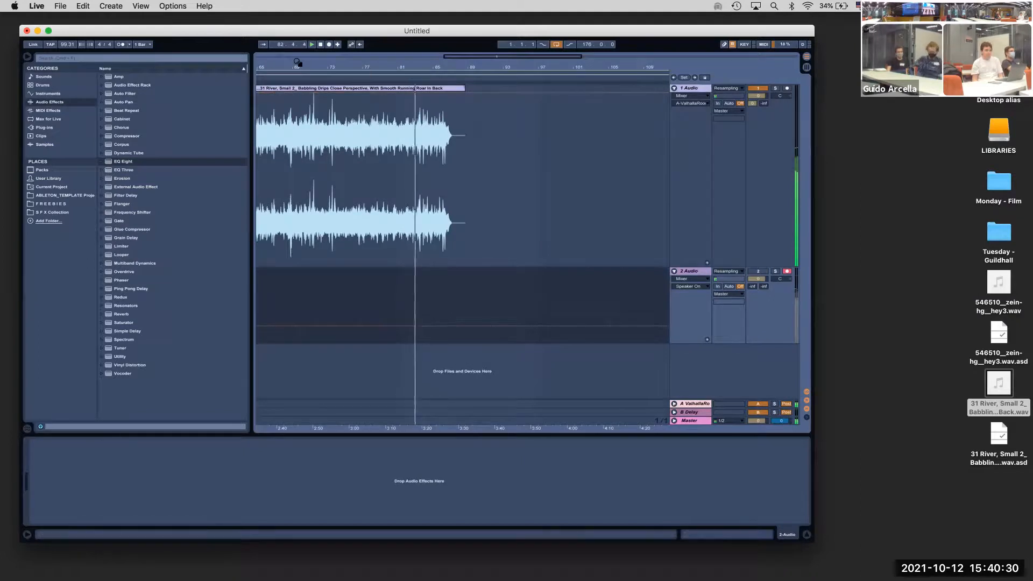
pyautogui.click(329, 44)
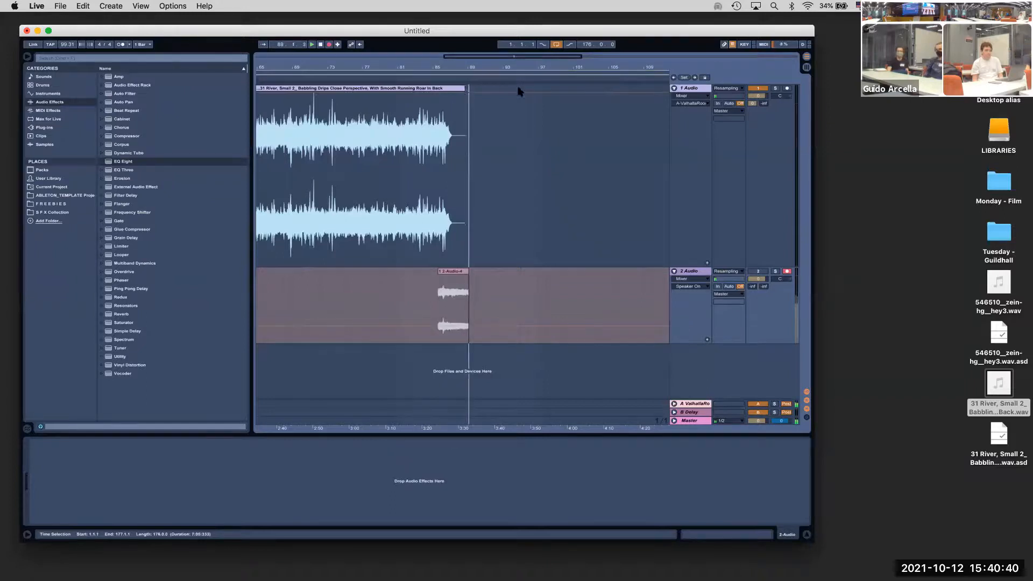
pyautogui.moveTo(478, 68); pyautogui.dragTo(478, 102)
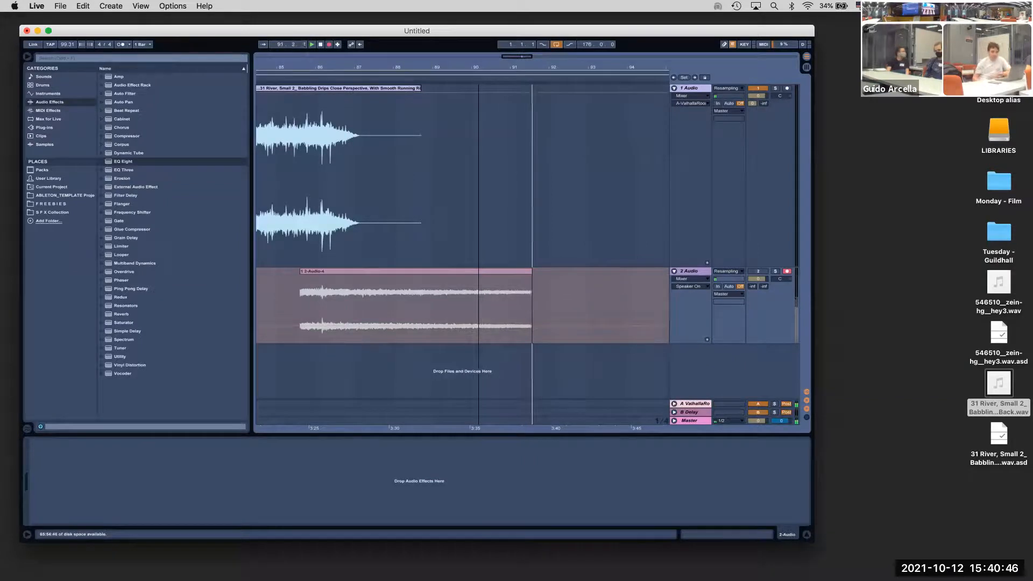
# Stop the resampling take and bypass EQ Eight on the river track
pyautogui.moveTo(478, 66)
pyautogui.mouseDown()
pyautogui.moveTo(478, 28)
pyautogui.moveTo(478, 51)
pyautogui.mouseUp()
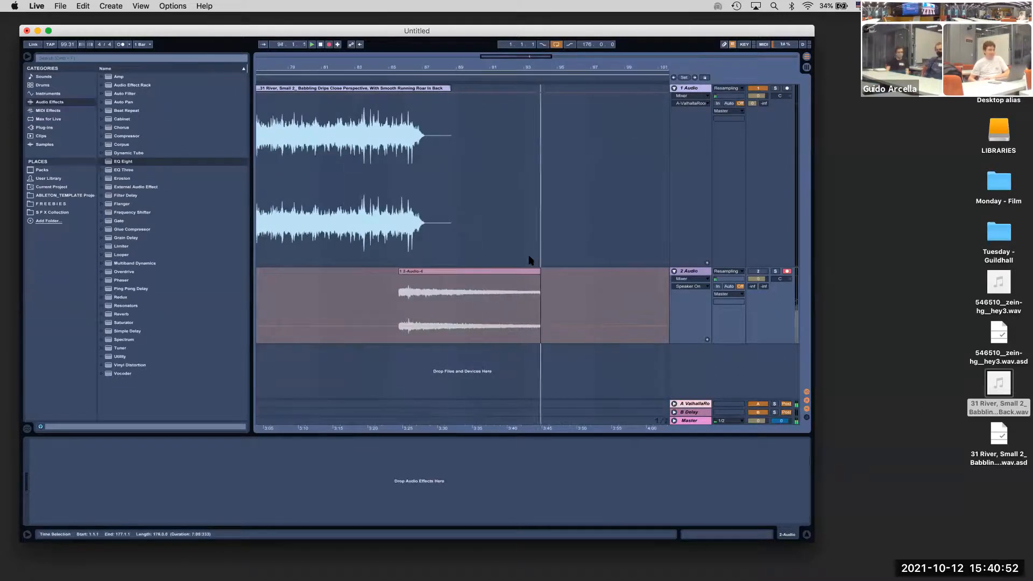
pyautogui.press('space')
pyautogui.click(687, 89)
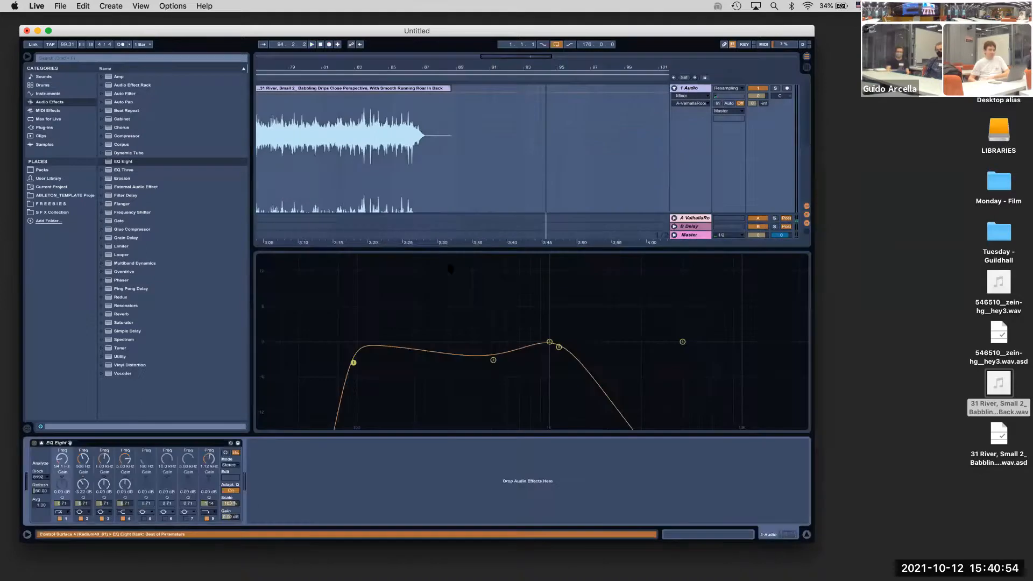
pyautogui.click(34, 443)
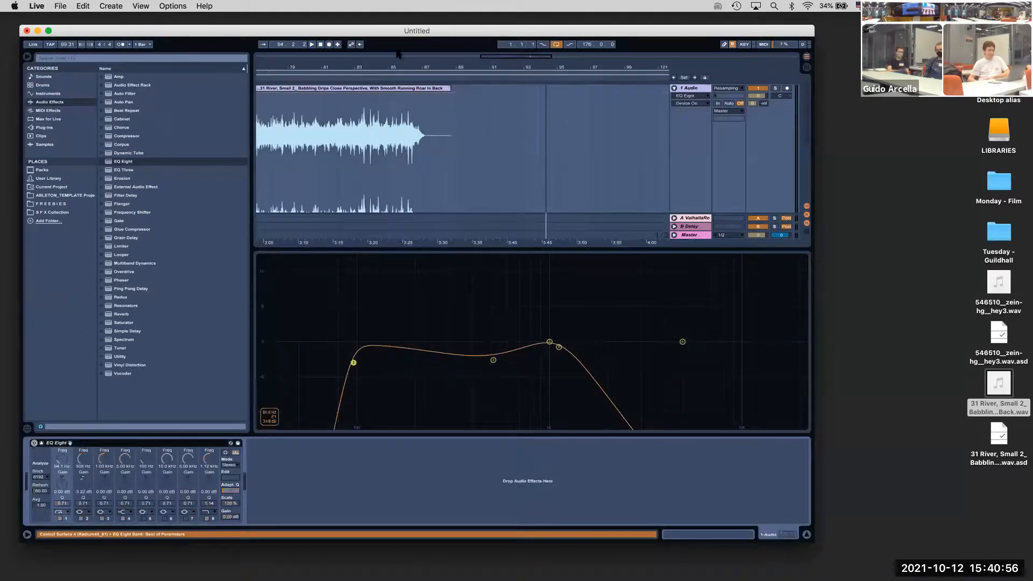
# Replace the first resampled take with a new recording of the river's ending and reverb tail on the second audio track
pyautogui.click(358, 75)
pyautogui.scroll(-3, 493, 156)
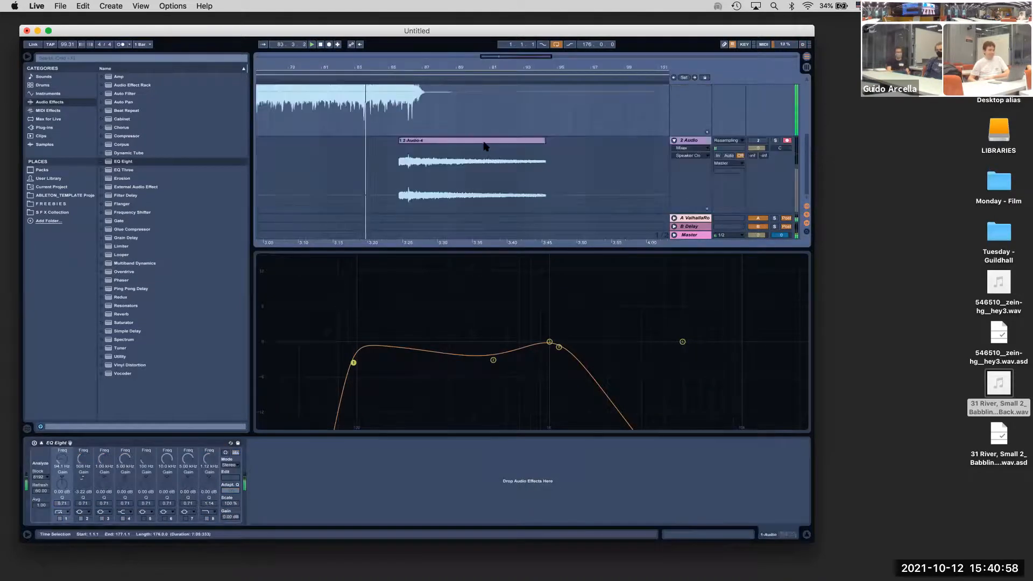
pyautogui.click(486, 144)
pyautogui.press('Delete')
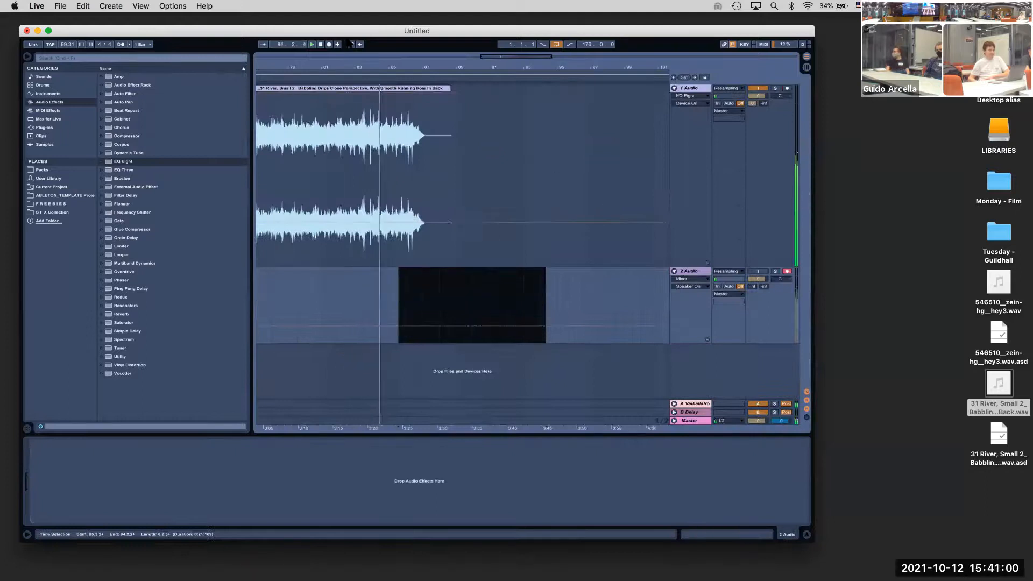
pyautogui.click(329, 44)
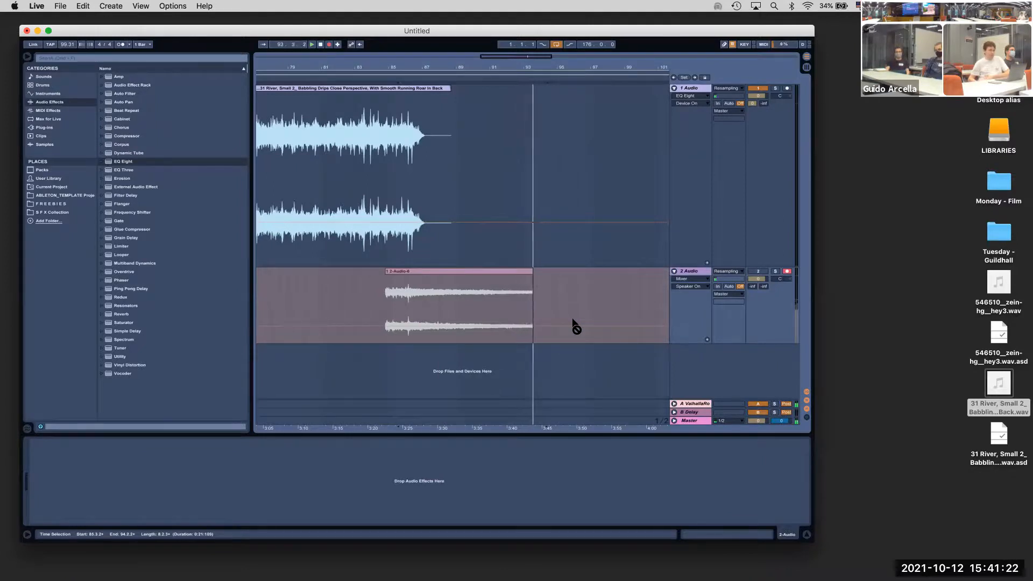
pyautogui.press('space')
# Trim the start of the new take so only its reverb tail remains, and set the arrangement loop to the trimmed clip
pyautogui.moveTo(385, 271); pyautogui.dragTo(477, 276)
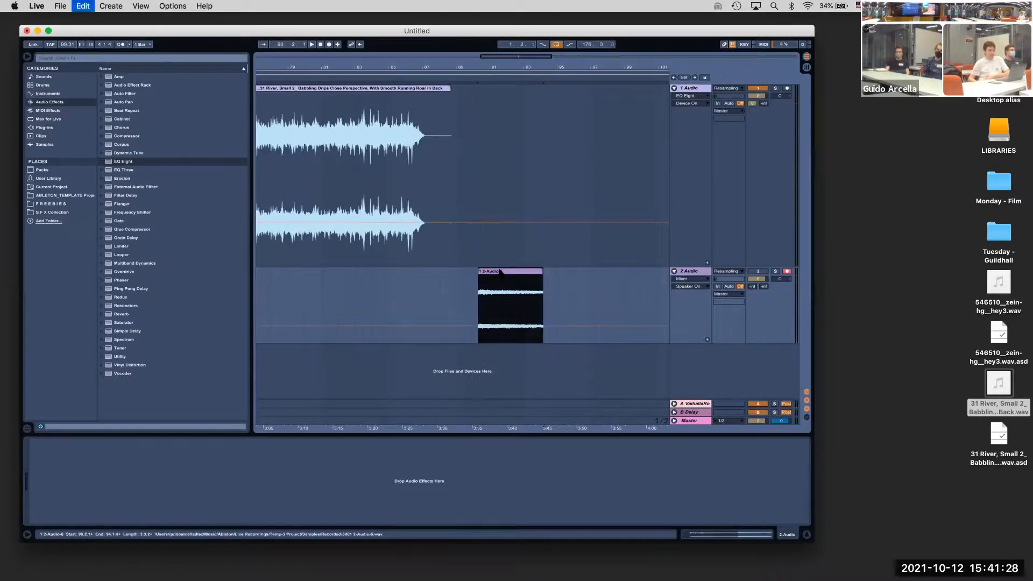
pyautogui.press('super+l')
# Insert a MIDI track below the second audio track and load the Sampler instrument on it
pyautogui.click(693, 272)
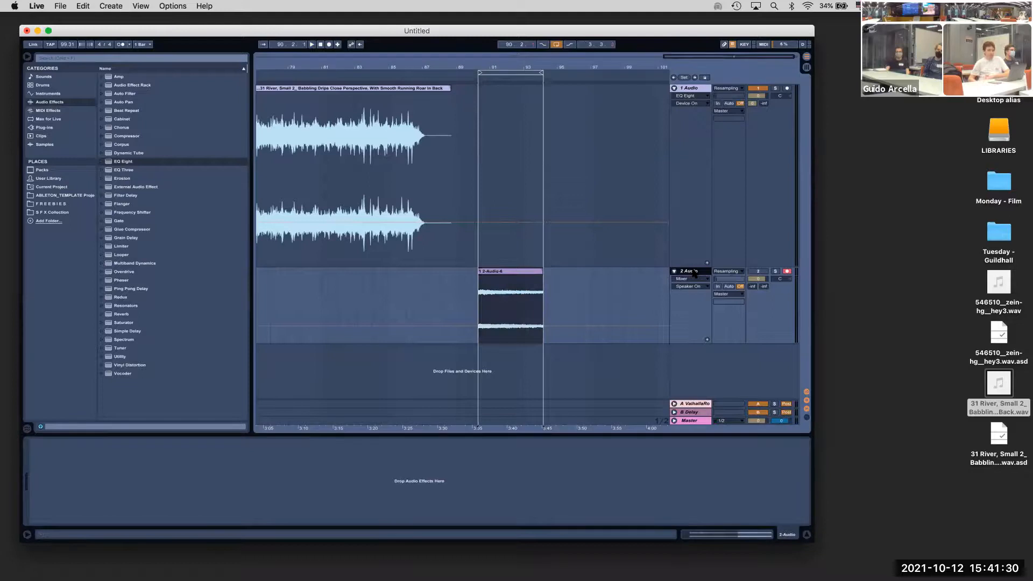
pyautogui.press('super+t')
pyautogui.press('super+z')
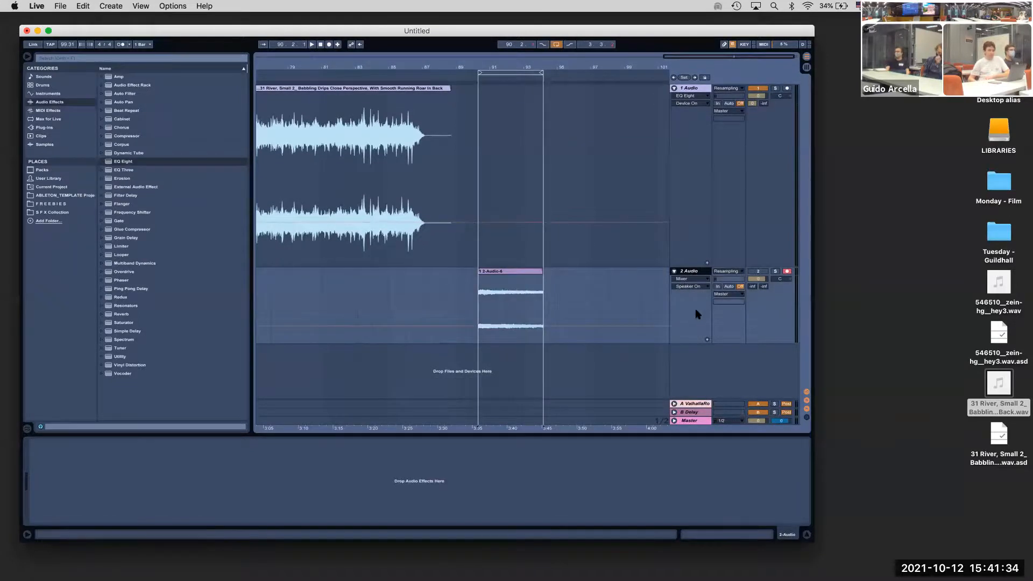
pyautogui.press('shift+super+t')
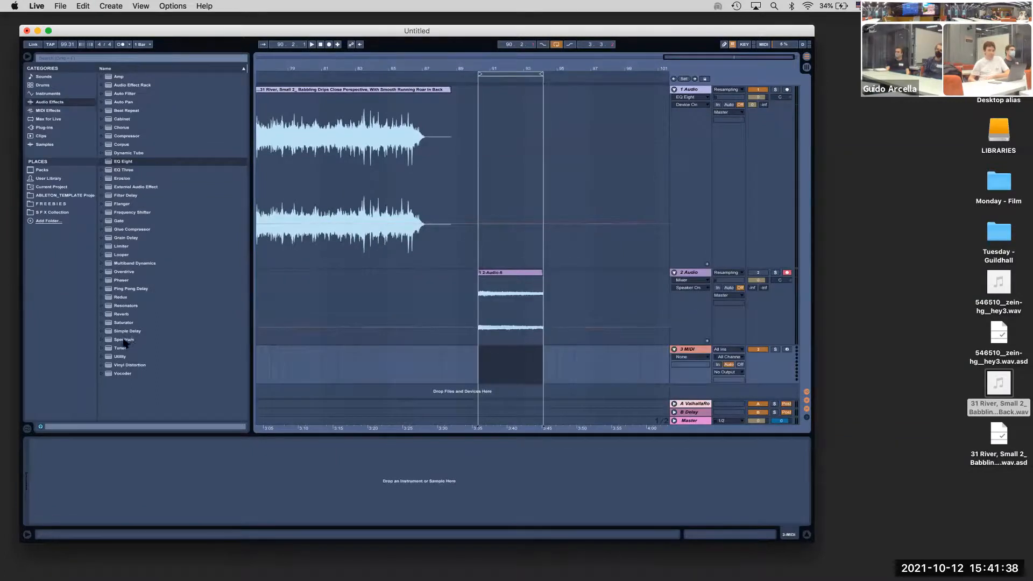
pyautogui.click(64, 111)
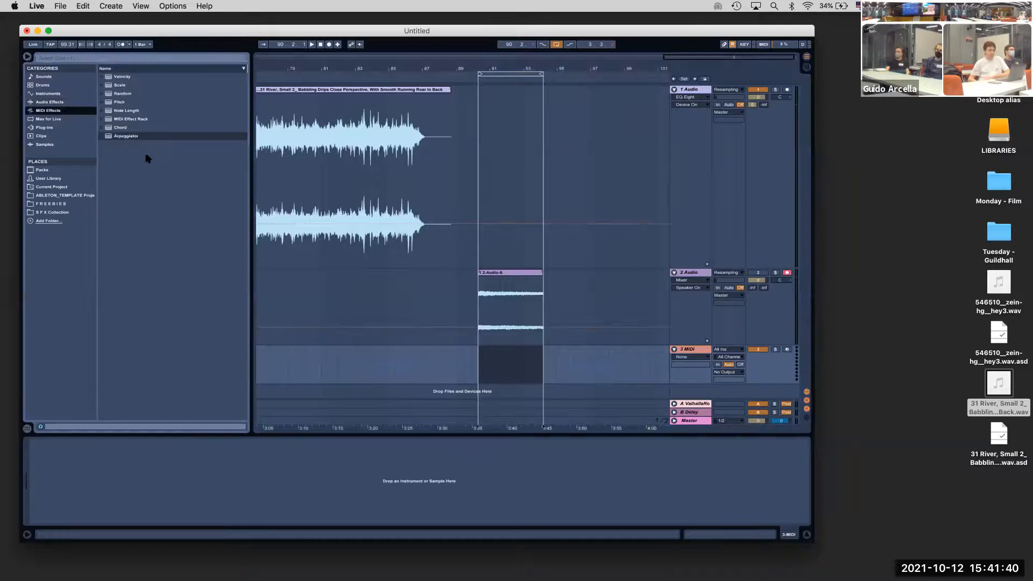
pyautogui.click(69, 101)
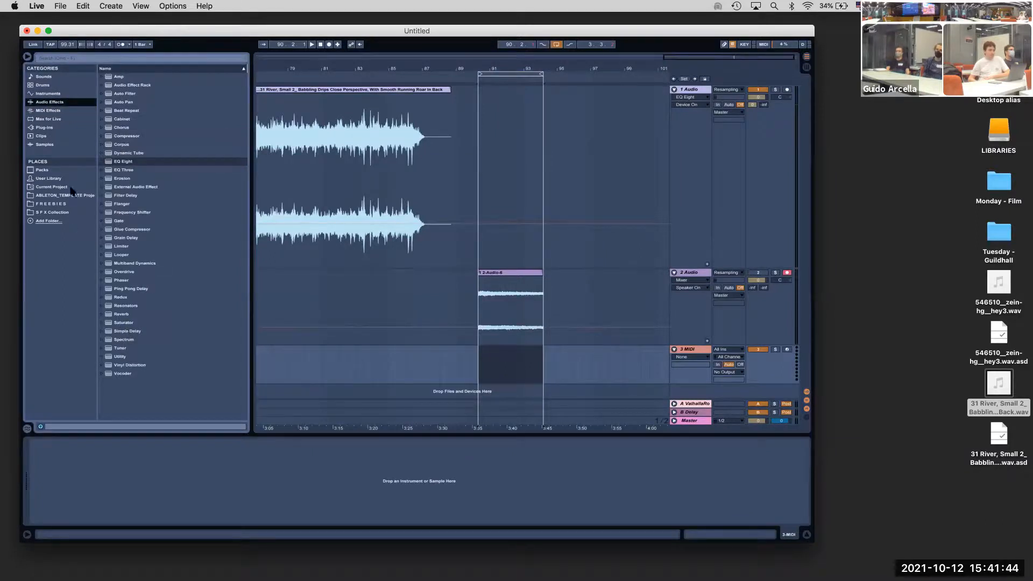
pyautogui.click(46, 93)
pyautogui.moveTo(119, 145); pyautogui.dragTo(700, 352)
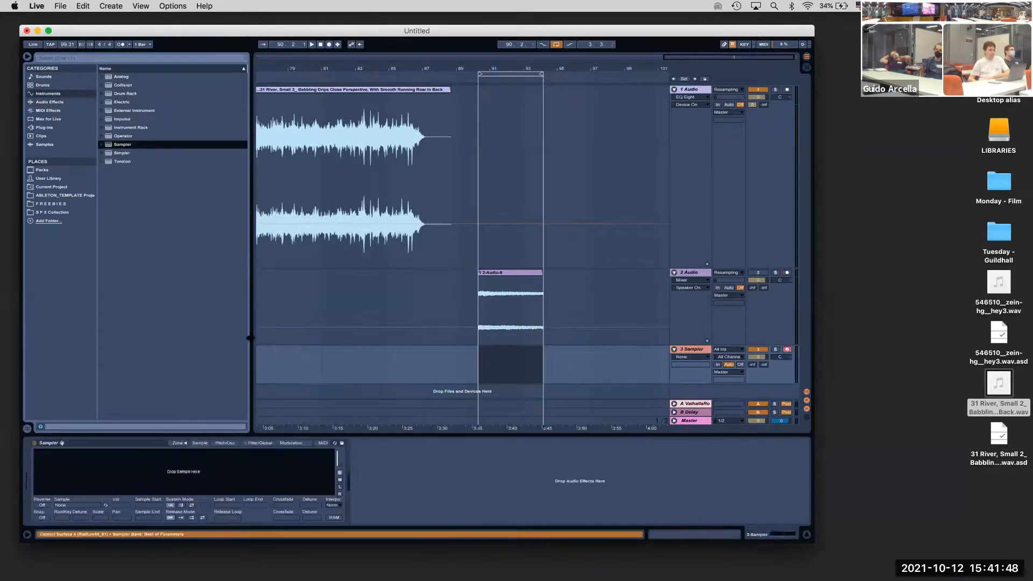
# Load the trimmed reverb tail into Sampler with an earlier sample end, and deactivate the river track
pyautogui.moveTo(514, 276); pyautogui.dragTo(203, 476)
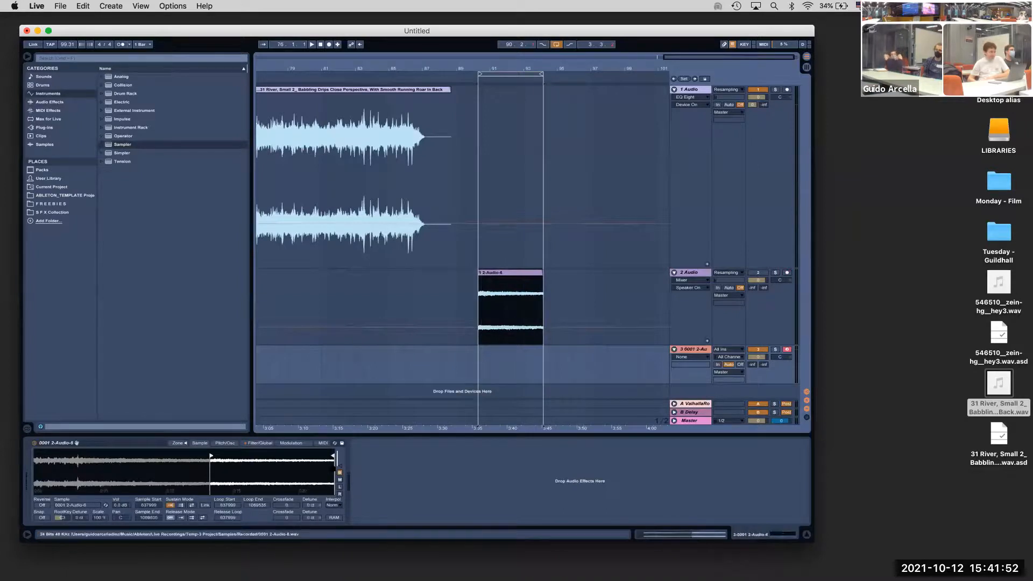
pyautogui.moveTo(332, 456); pyautogui.dragTo(249, 456)
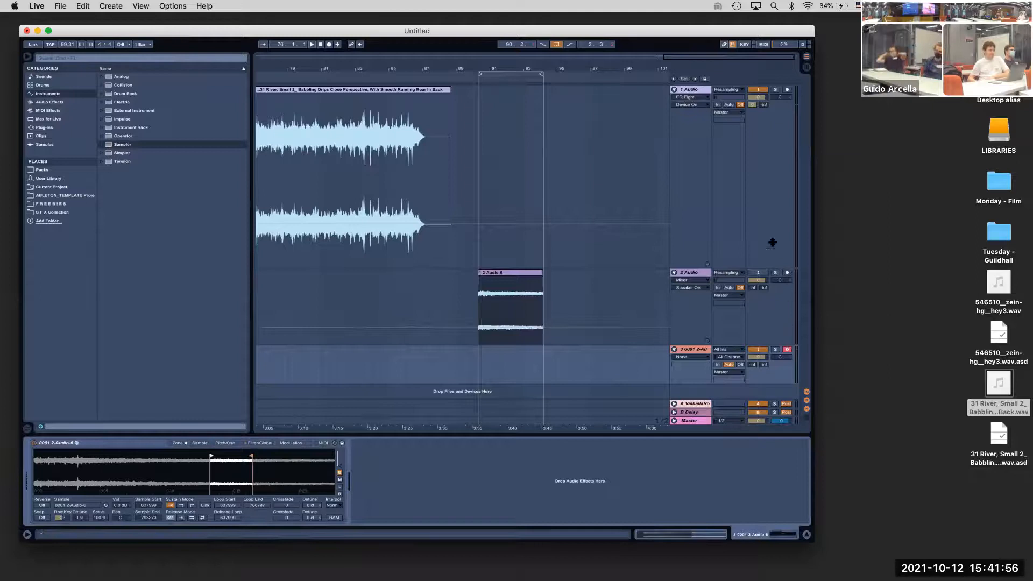
pyautogui.click(763, 88)
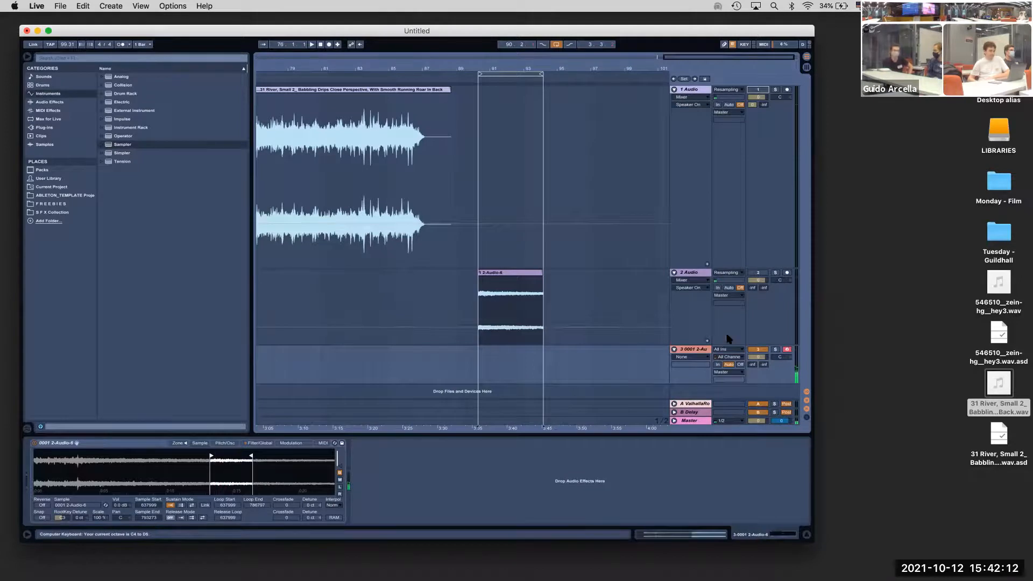
# Raise the gain of the resampled tail clip and the sample volume in Sampler, and play a test note
pyautogui.doubleClick(509, 272)
pyautogui.moveTo(97, 498); pyautogui.dragTo(97, 490)
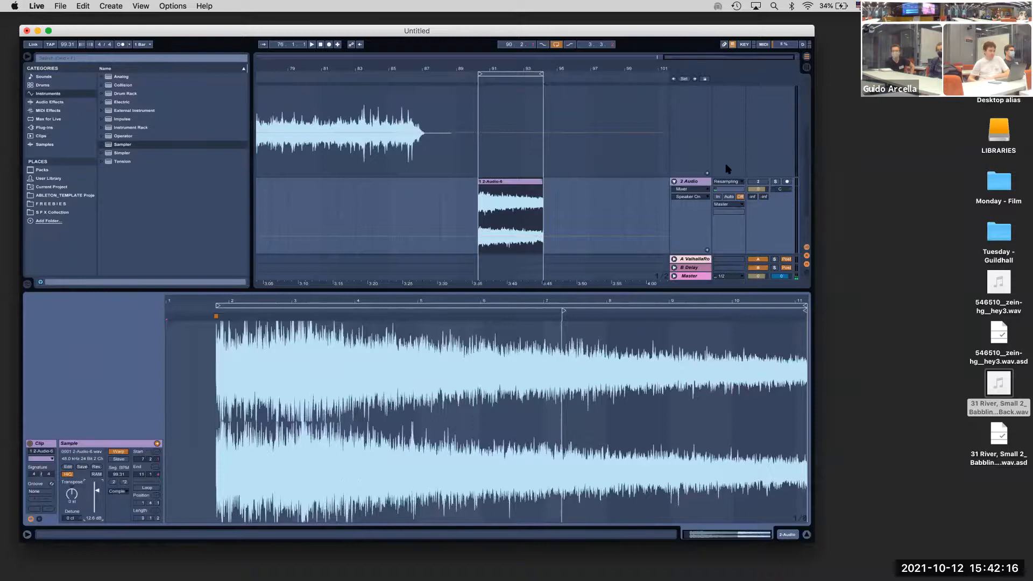
pyautogui.scroll(-3, 728, 169)
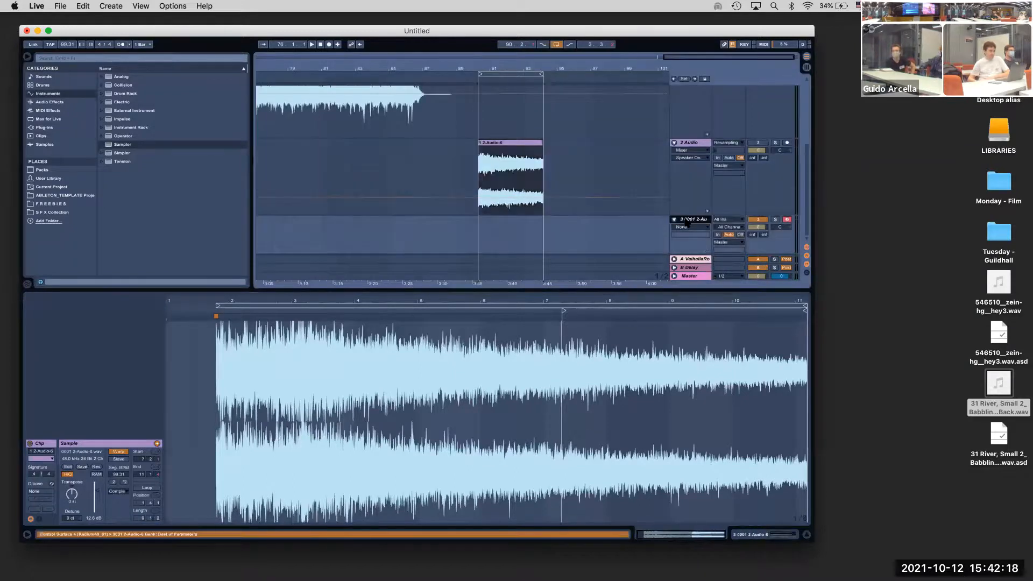
pyautogui.click(686, 221)
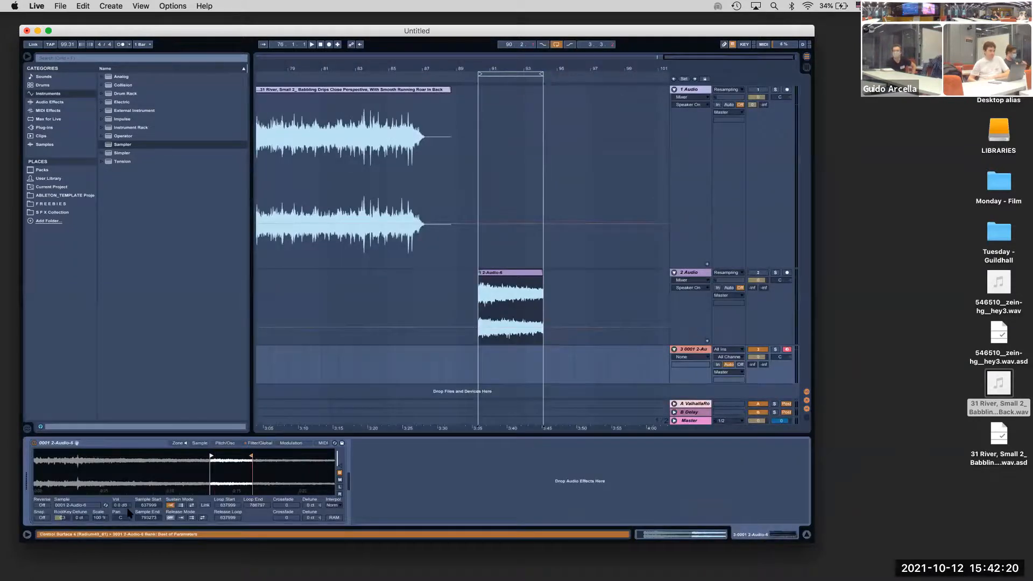
pyautogui.moveTo(120, 506)
pyautogui.mouseDown()
pyautogui.moveTo(121, 447)
pyautogui.moveTo(119, 509)
pyautogui.mouseUp()
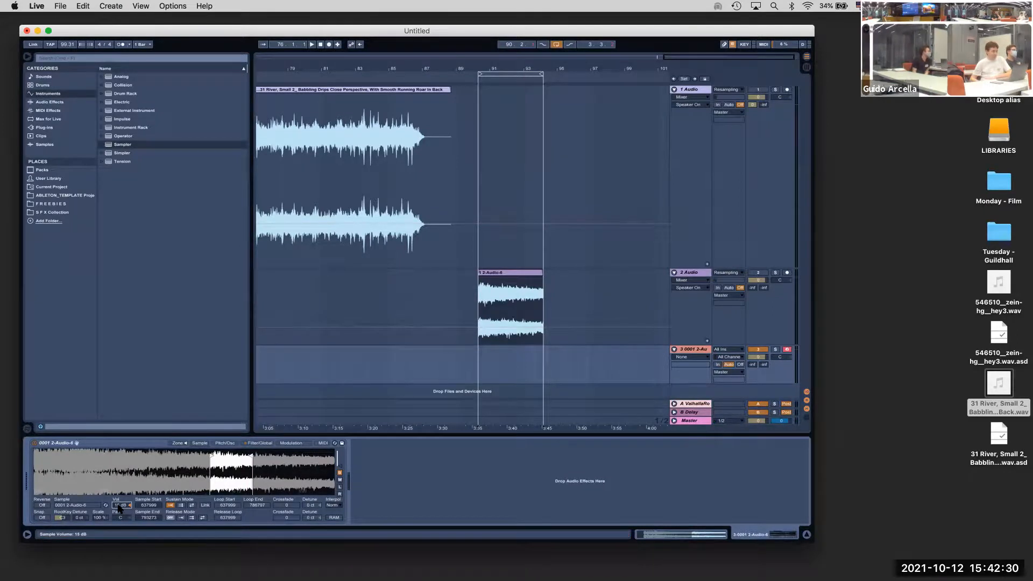
pyautogui.press('a')
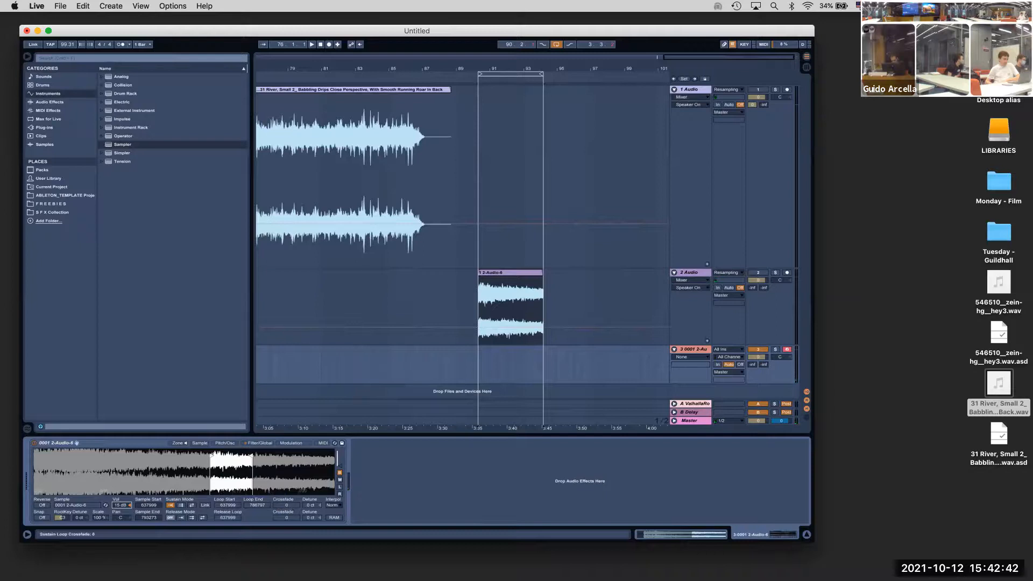
# Raise the crossfades of Sampler's sustain and release loops while a note sounds, leaving the interpolation setting as it is
pyautogui.moveTo(287, 506); pyautogui.dragTo(289, 509)
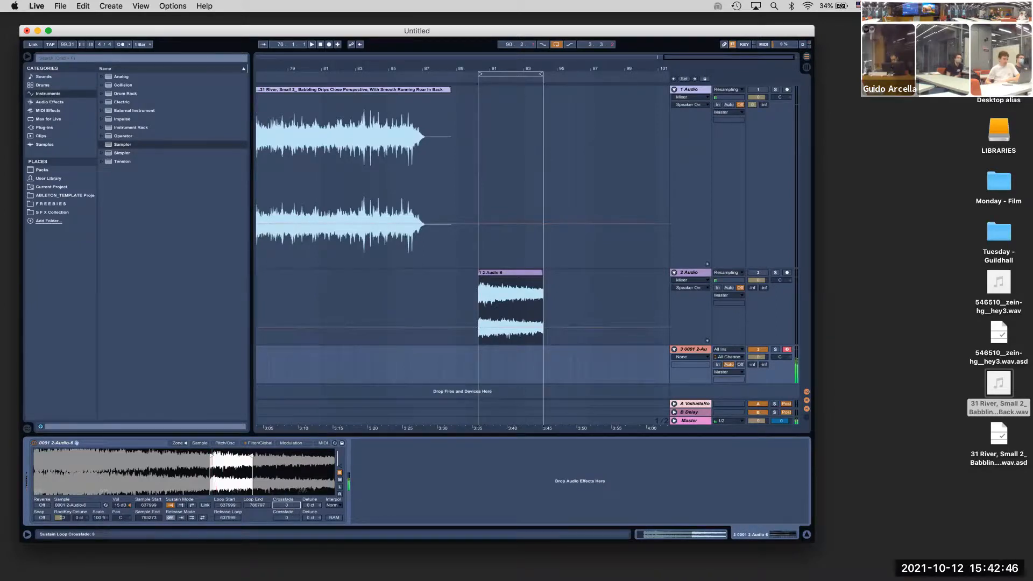
pyautogui.click(287, 511)
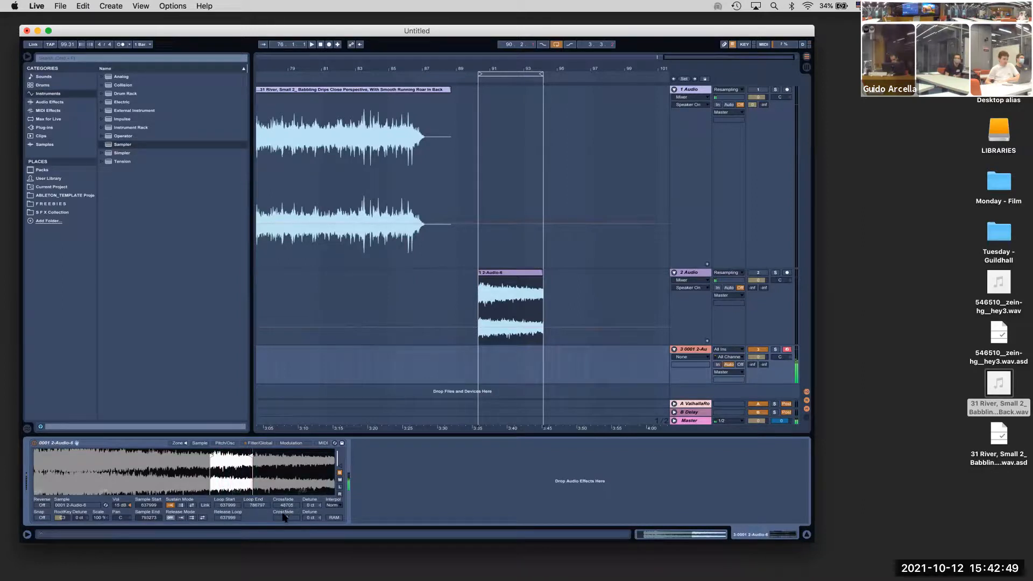
pyautogui.moveTo(285, 517); pyautogui.dragTo(285, 515)
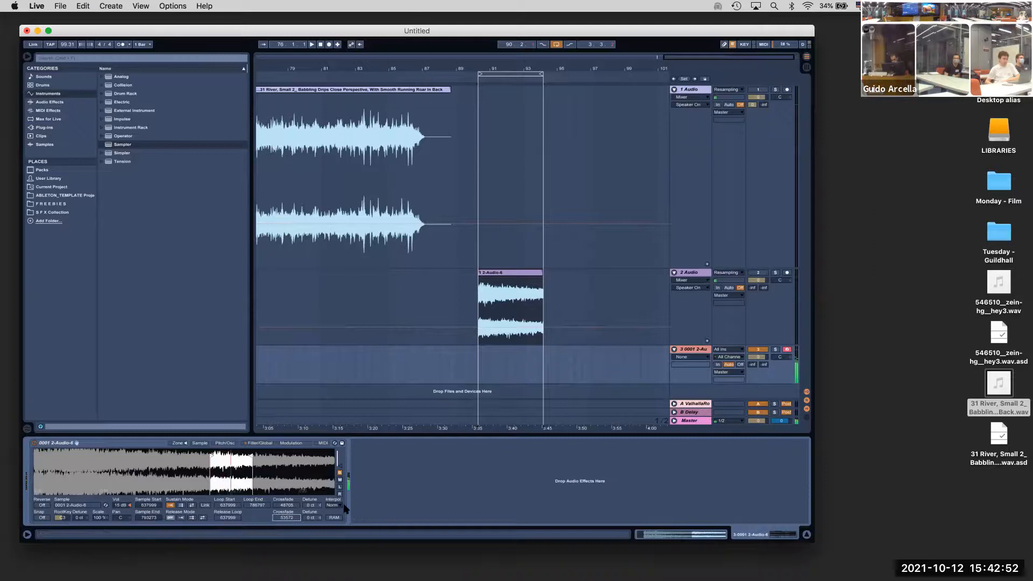
pyautogui.click(334, 506)
pyautogui.click(335, 508)
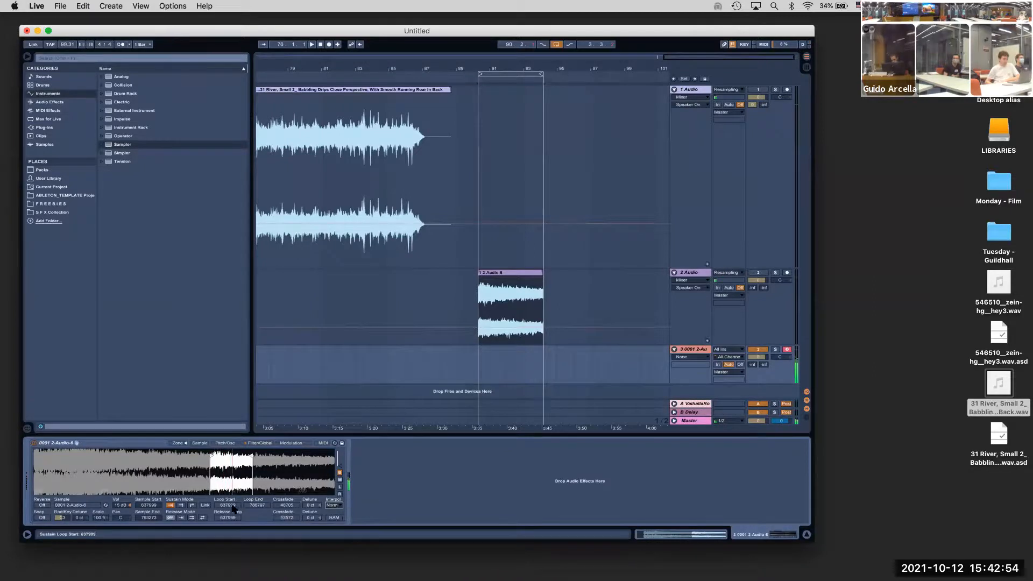
# Set Sampler's sustain mode to back-and-forth looping, move the sample and loop starts earlier, and zoom in on the looped region
pyautogui.click(192, 506)
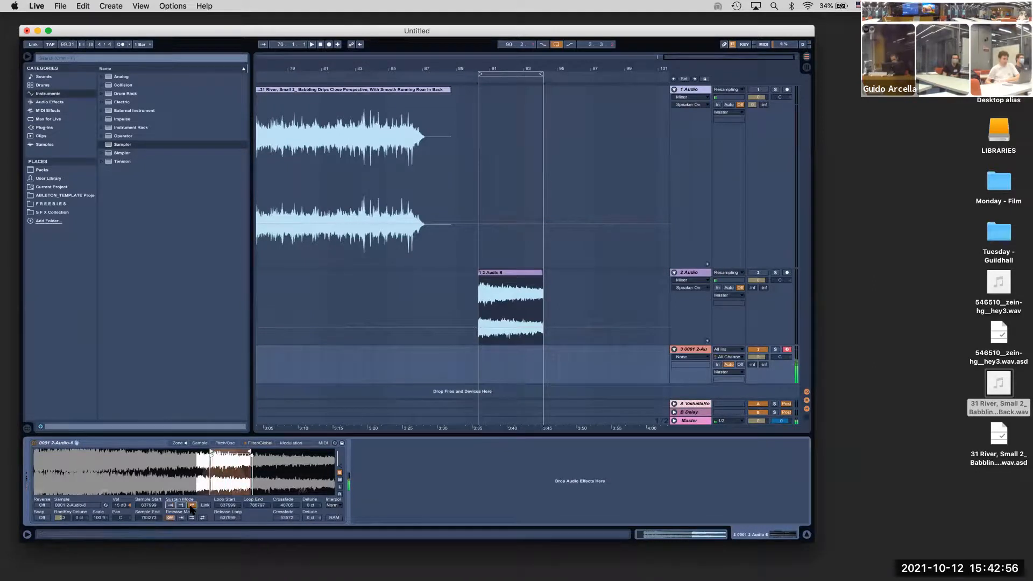
pyautogui.moveTo(211, 451)
pyautogui.mouseDown()
pyautogui.moveTo(201, 450)
pyautogui.moveTo(222, 447)
pyautogui.moveTo(203, 448)
pyautogui.mouseUp()
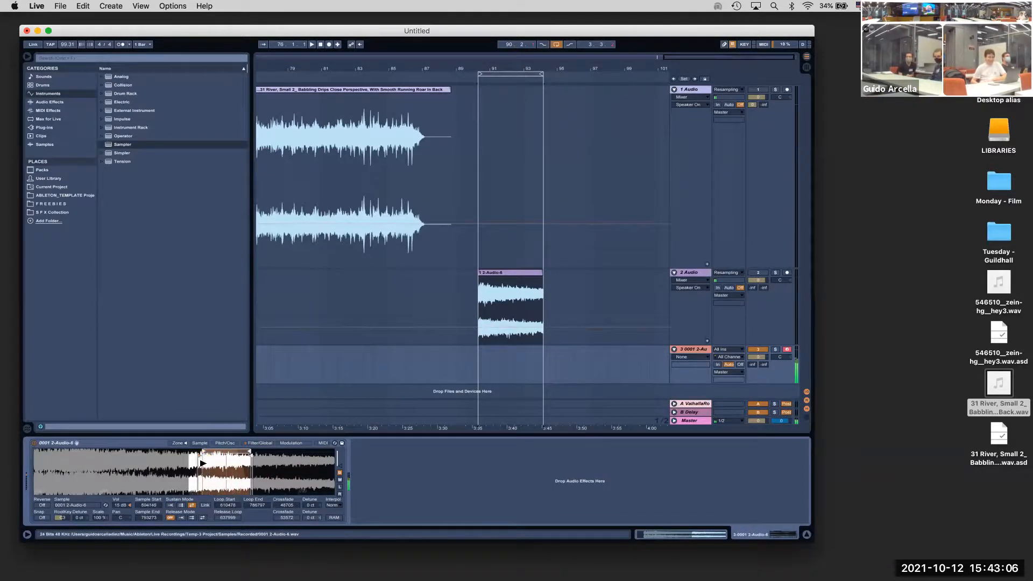
pyautogui.moveTo(227, 469); pyautogui.dragTo(227, 511)
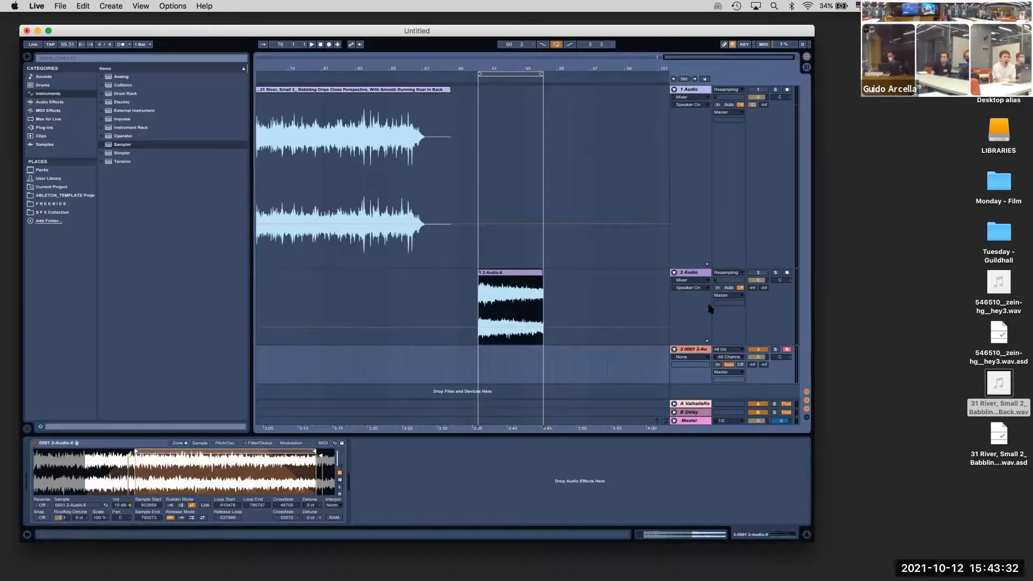
# Replace the Sampler track with a BBC Symphony Orchestra track found through a browser search, picking a string section before closing the plug-in window
pyautogui.click(699, 349)
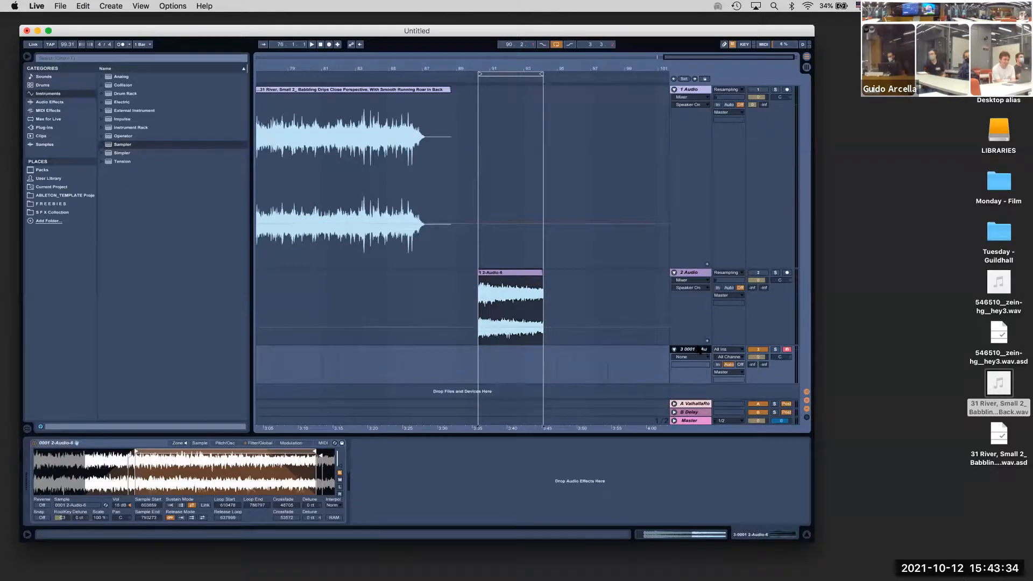
pyautogui.press('Delete')
pyautogui.click(55, 58)
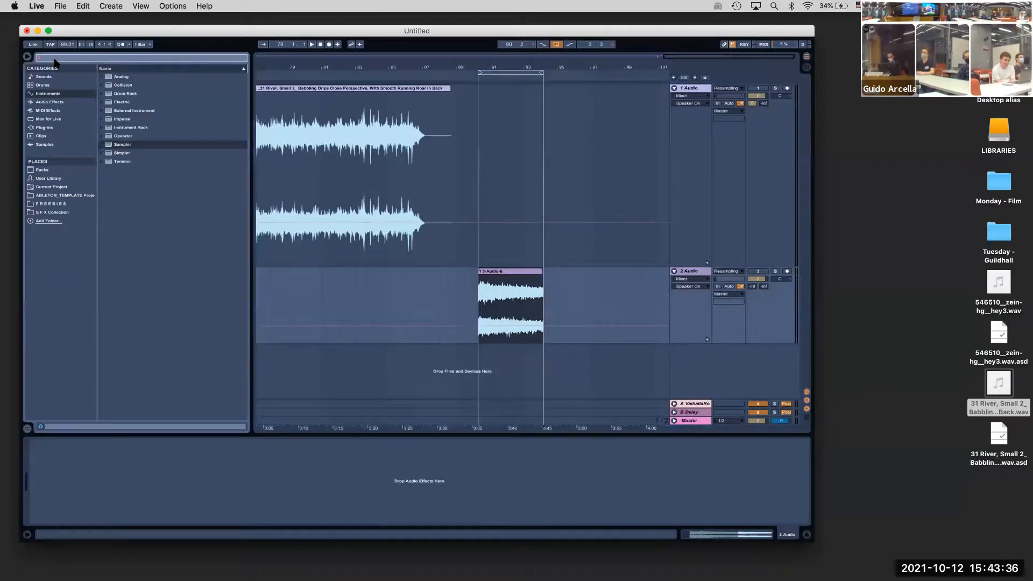
pyautogui.write('filte')
pyautogui.click(32, 154)
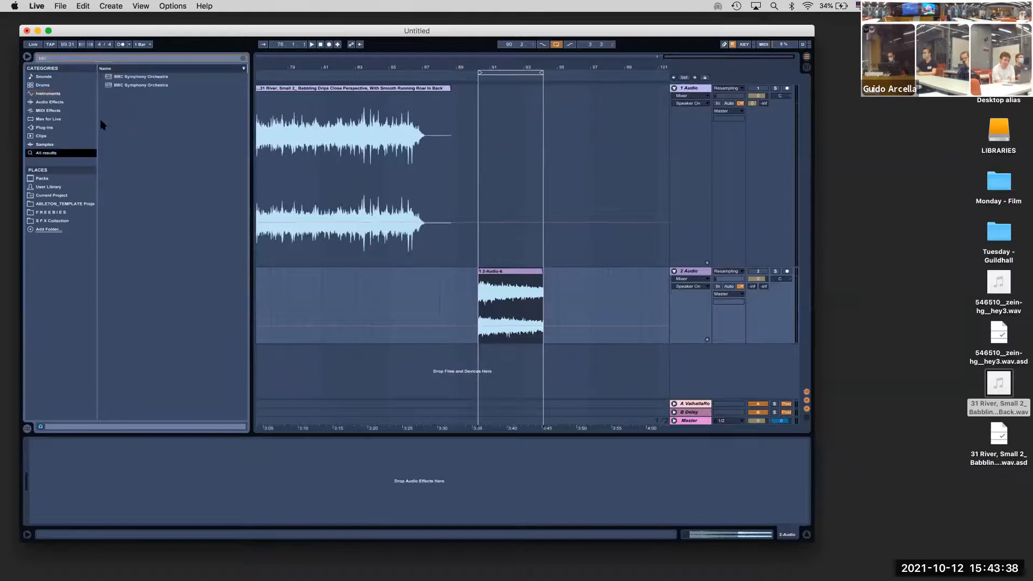
pyautogui.click(141, 86)
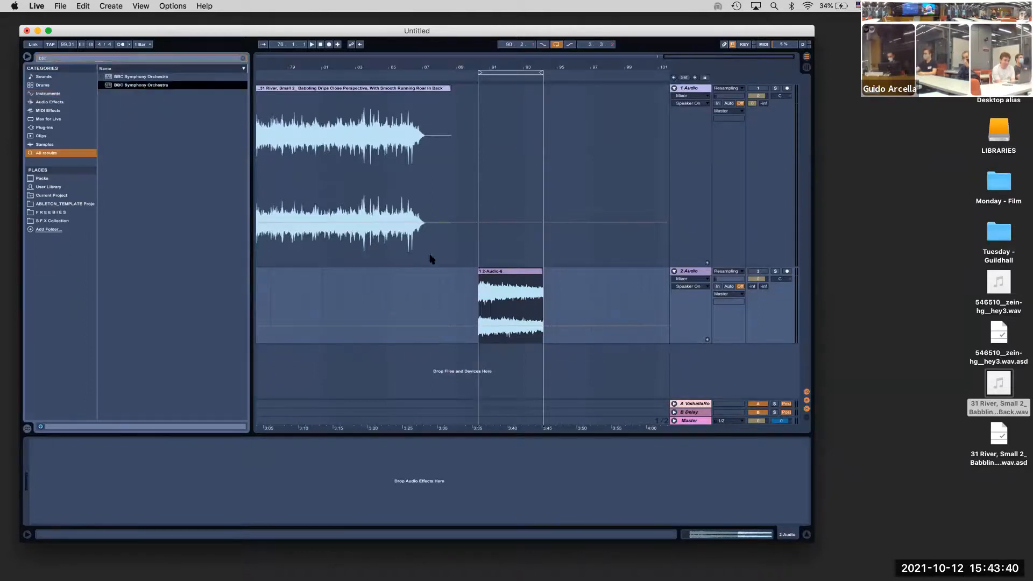
pyautogui.press('Return')
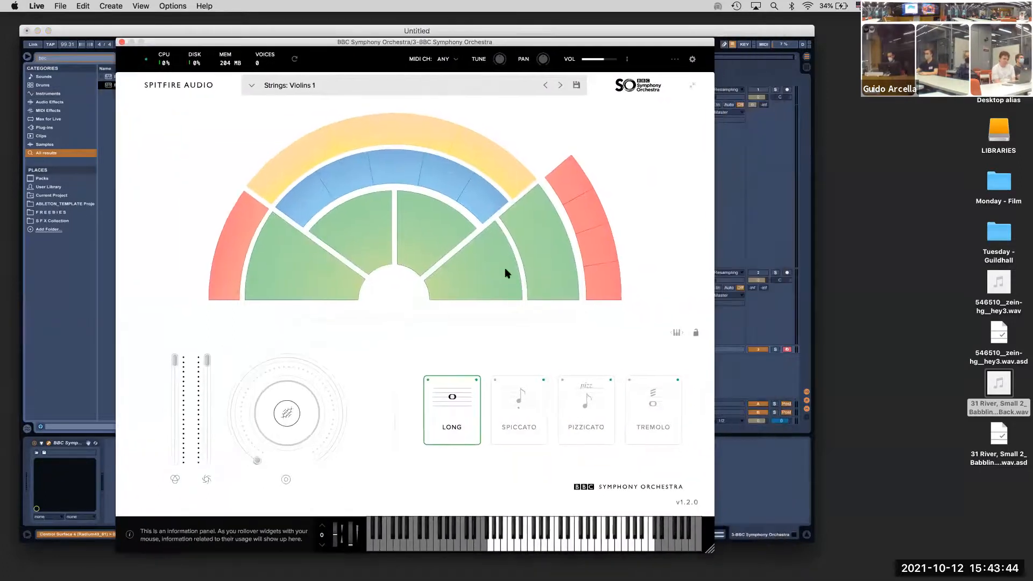
pyautogui.click(501, 285)
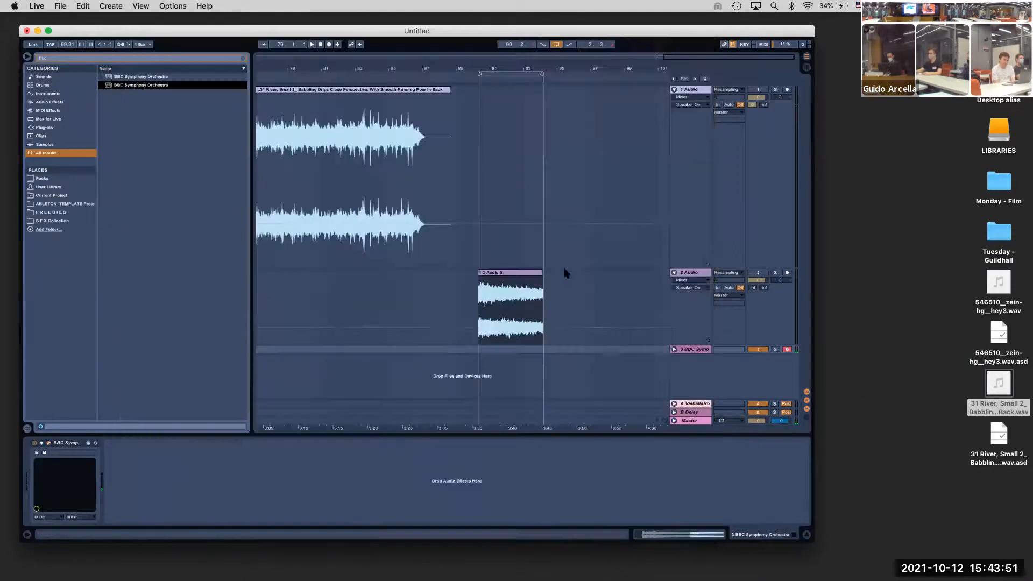
pyautogui.click(123, 41)
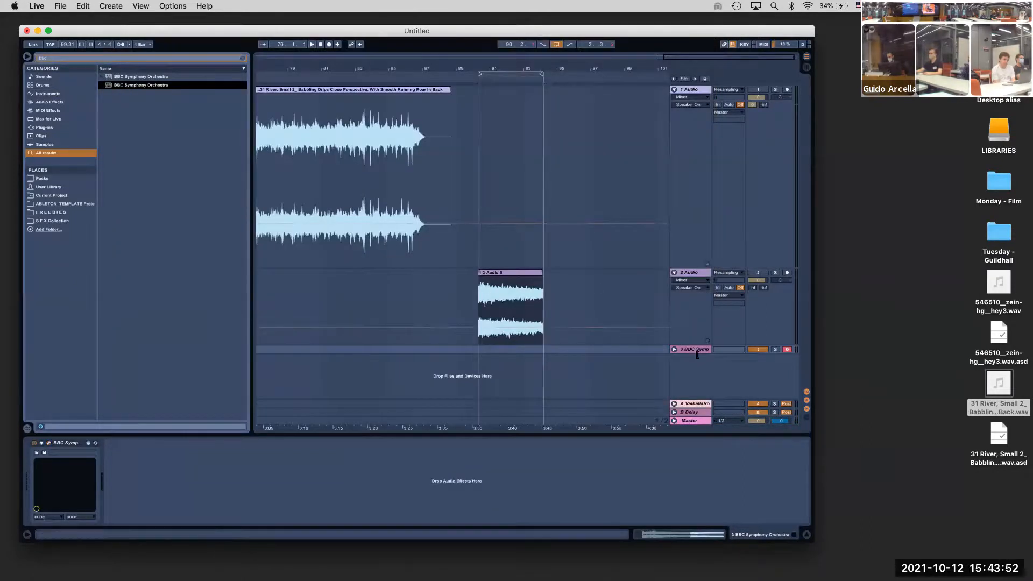
# Unfold the BBC Symphony Orchestra track and adjust its send to the ValhallaRoom return
pyautogui.click(674, 350)
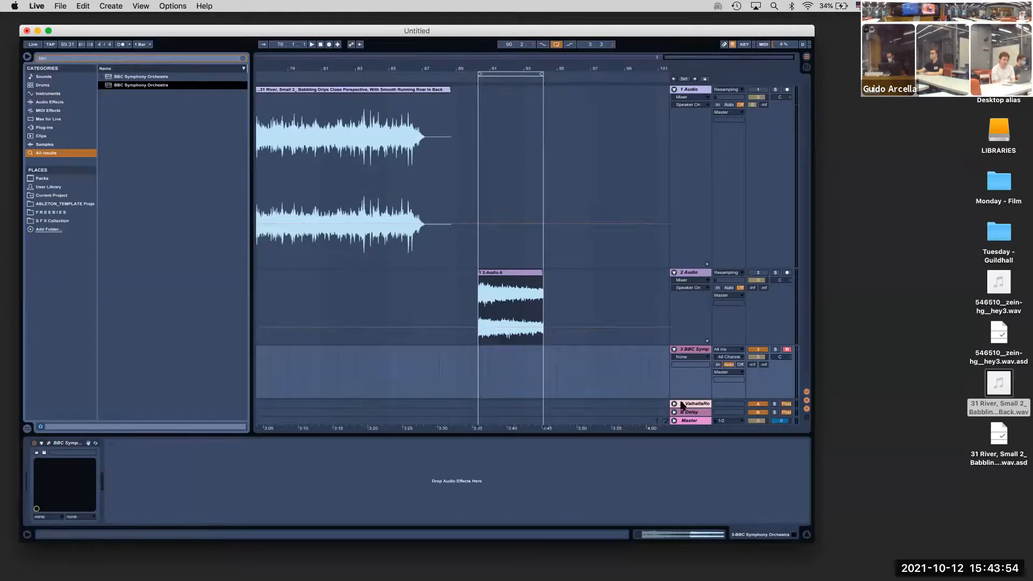
pyautogui.scroll(-1, 679, 404)
pyautogui.click(751, 358)
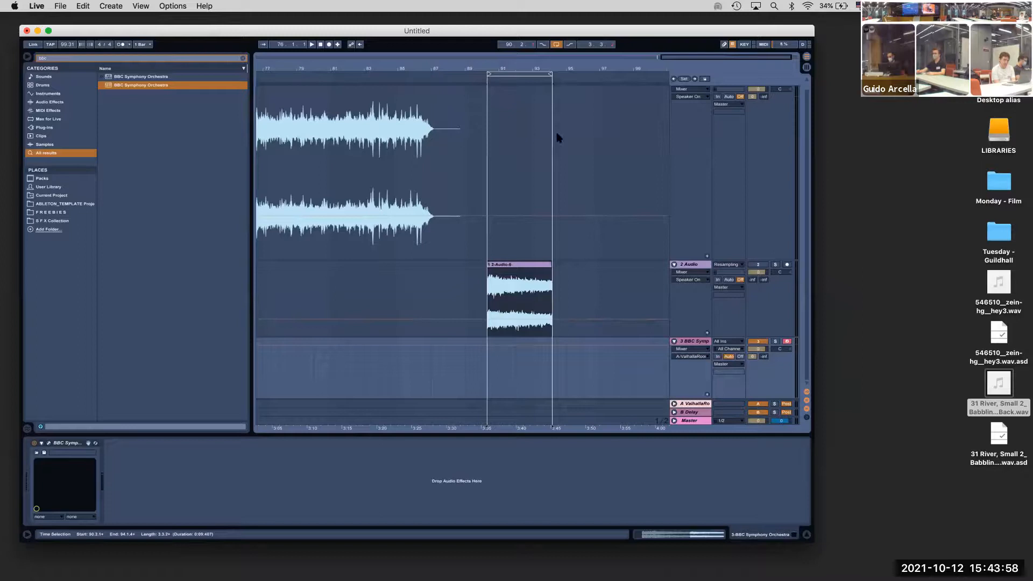
# Delete the two audio tracks holding the river recording and its resampled tail, with the device view hidden
pyautogui.click(703, 253)
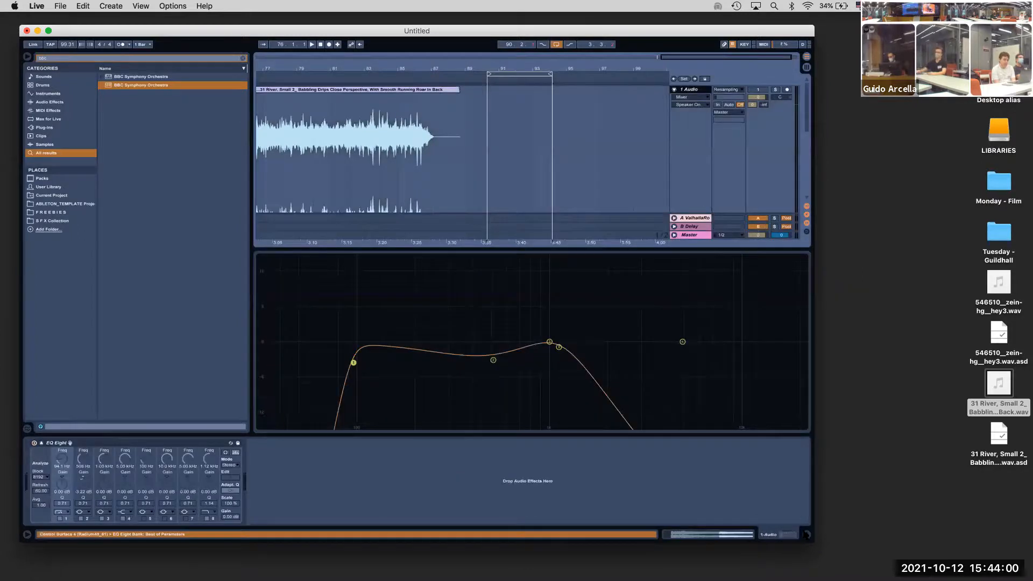
pyautogui.click(806, 534)
pyautogui.click(693, 271)
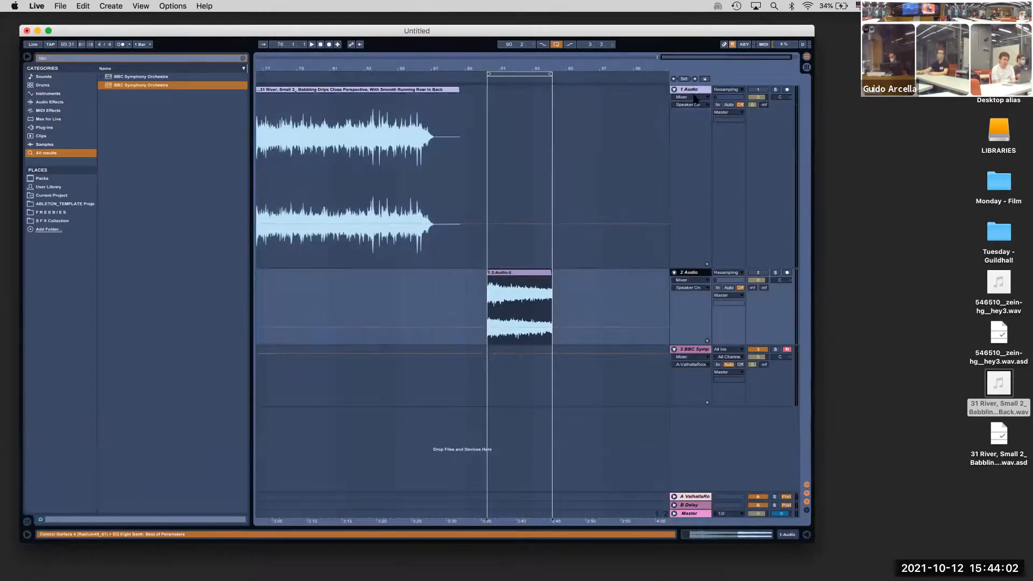
pyautogui.keyDown('shift'); pyautogui.click(701, 90); pyautogui.keyUp('shift')
pyautogui.press('Delete')
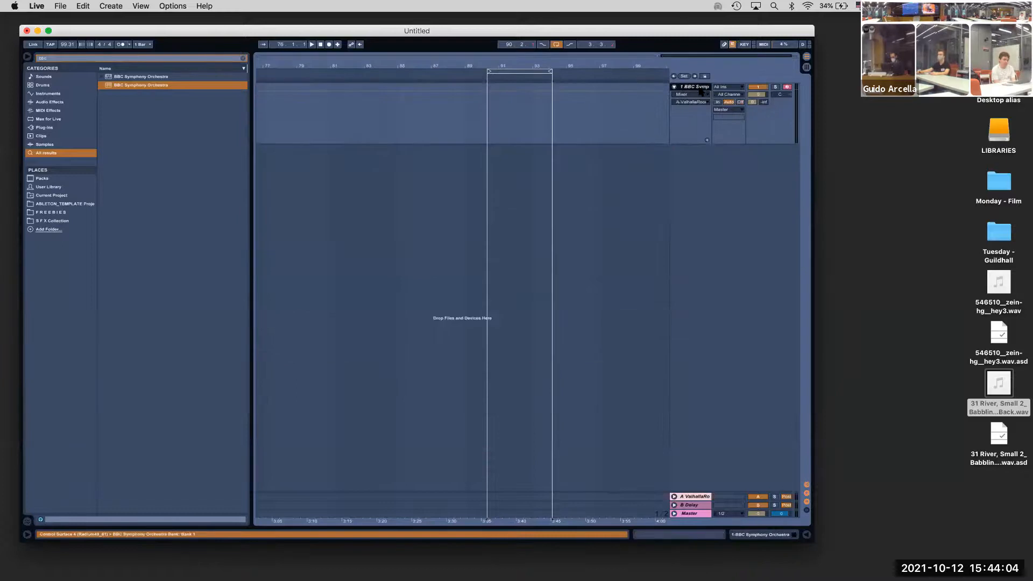
# Insert a new audio track below the BBC Symphony Orchestra track and set its input to Resampling
pyautogui.press('super+t')
pyautogui.click(729, 150)
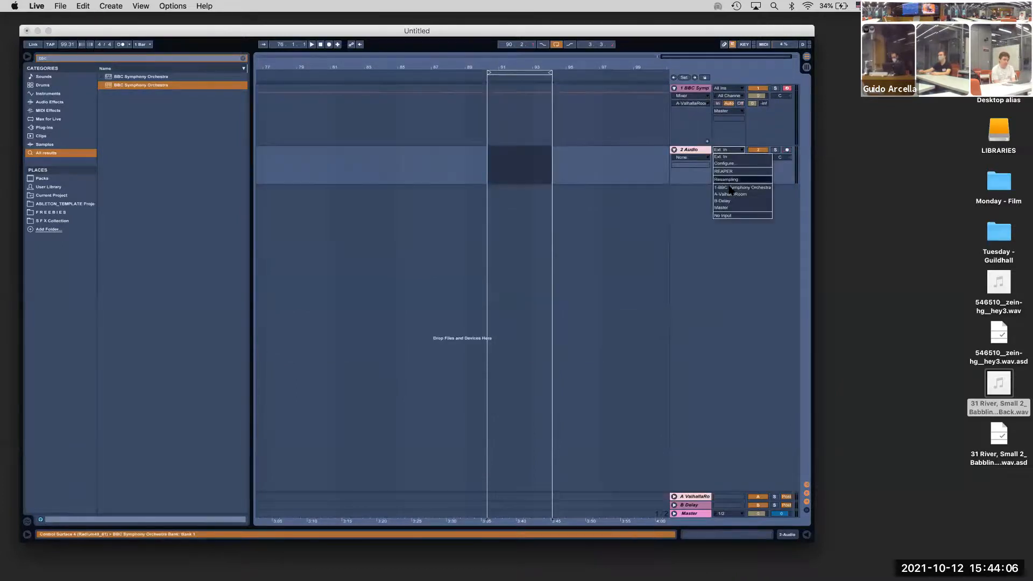
pyautogui.click(727, 179)
# Record a held string note an octave lower on the BBC Symphony Orchestra track, starting around bar 73 in empty space
pyautogui.moveTo(543, 69); pyautogui.dragTo(568, 70)
pyautogui.click(407, 74)
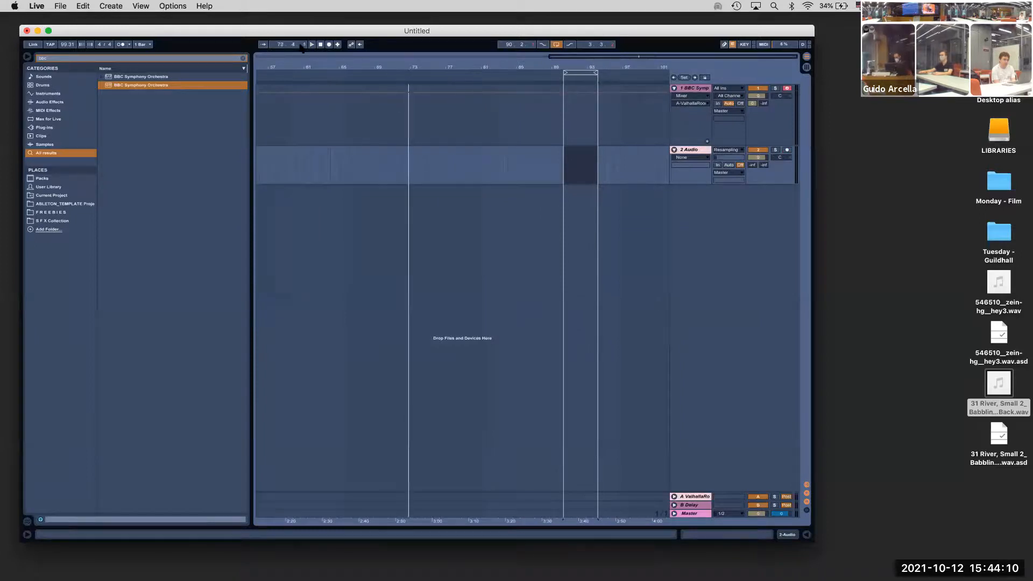
pyautogui.click(329, 44)
pyautogui.press('z')
pyautogui.press('a')
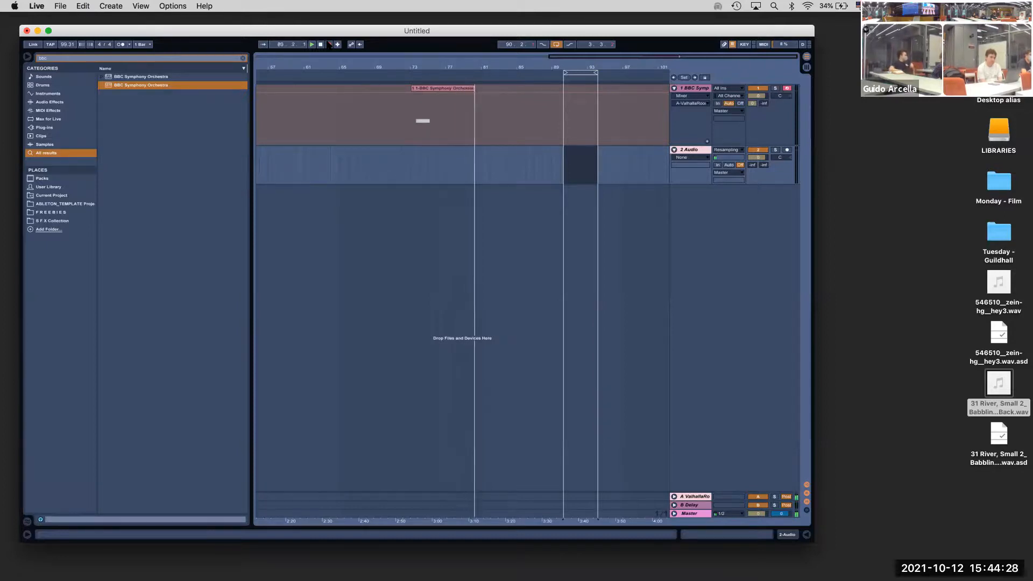
pyautogui.click(329, 44)
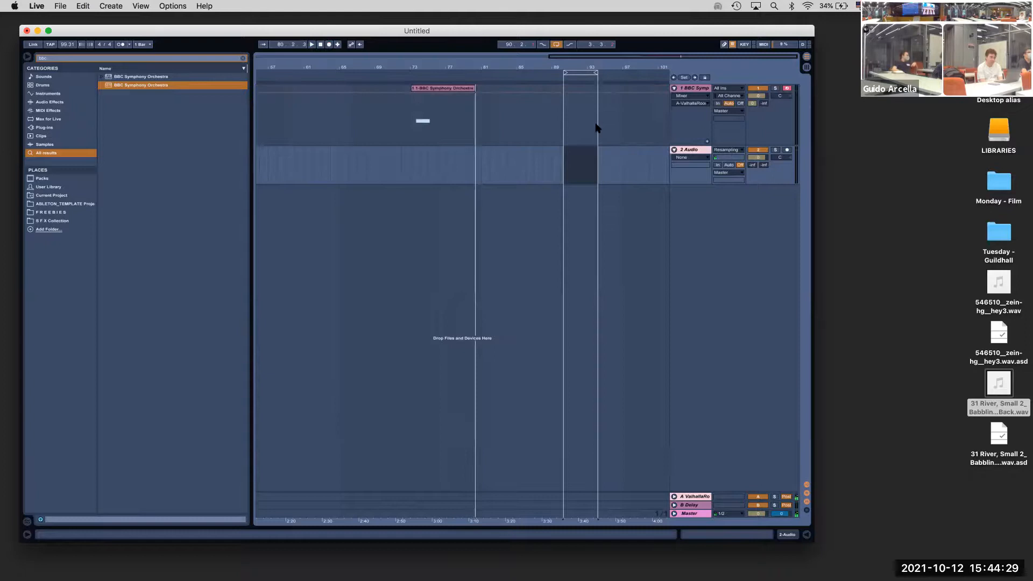
# Loop the recorded strings clip and extend the loop to about 15 bars to leave room for the reverb tail
pyautogui.click(456, 91)
pyautogui.press('super+l')
pyautogui.moveTo(472, 73); pyautogui.dragTo(552, 72)
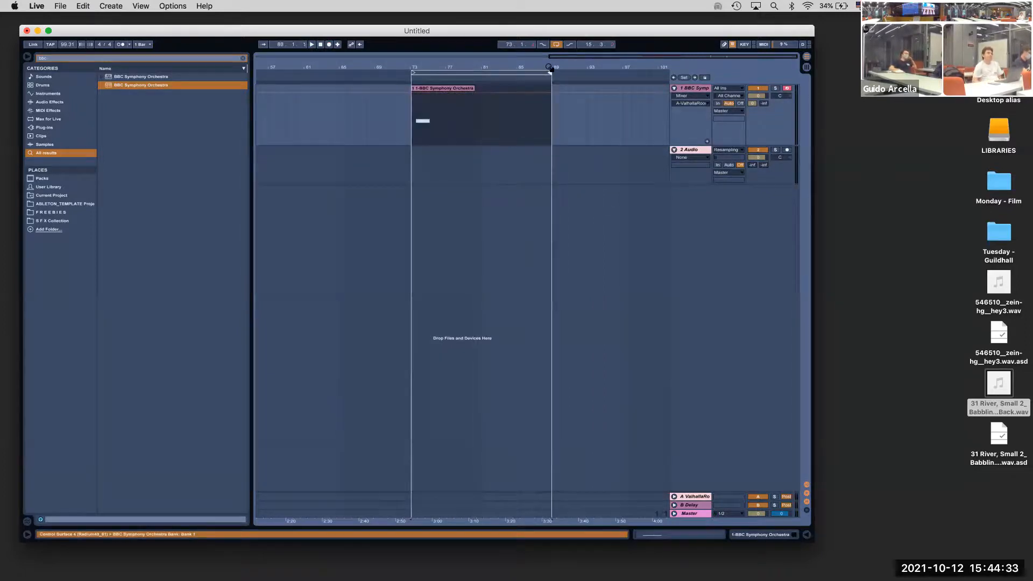
# Arm the Resampling audio track, enlarge it and record the string note with its reverb tail, stopping around bar 82
pyautogui.click(786, 151)
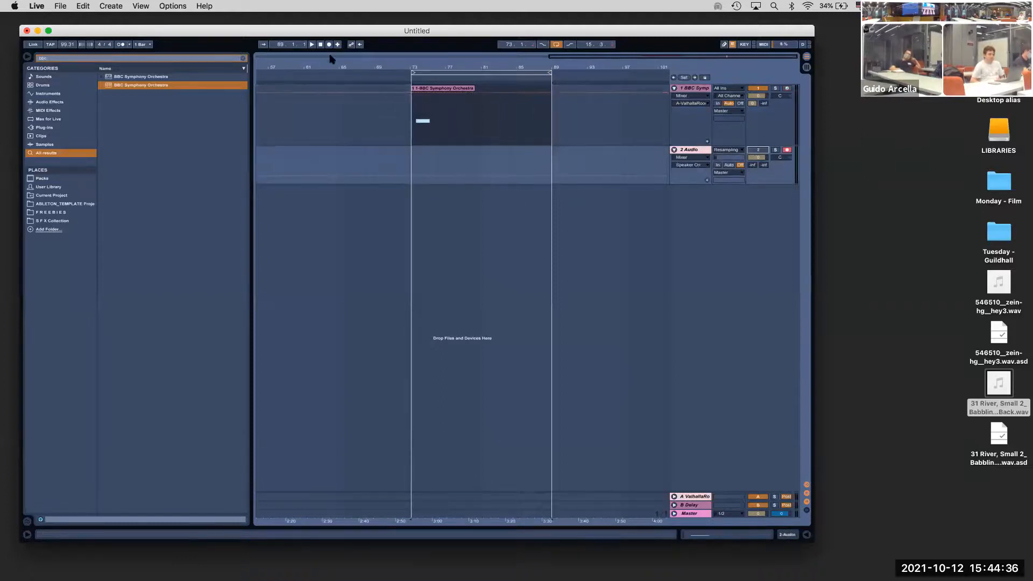
pyautogui.moveTo(434, 66); pyautogui.dragTo(402, 67)
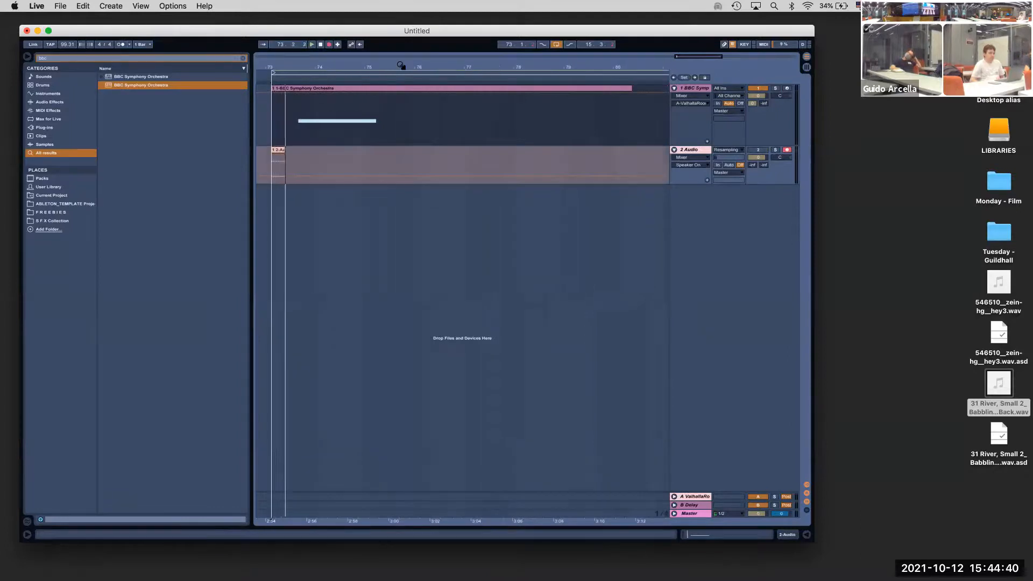
pyautogui.moveTo(687, 183); pyautogui.dragTo(694, 400)
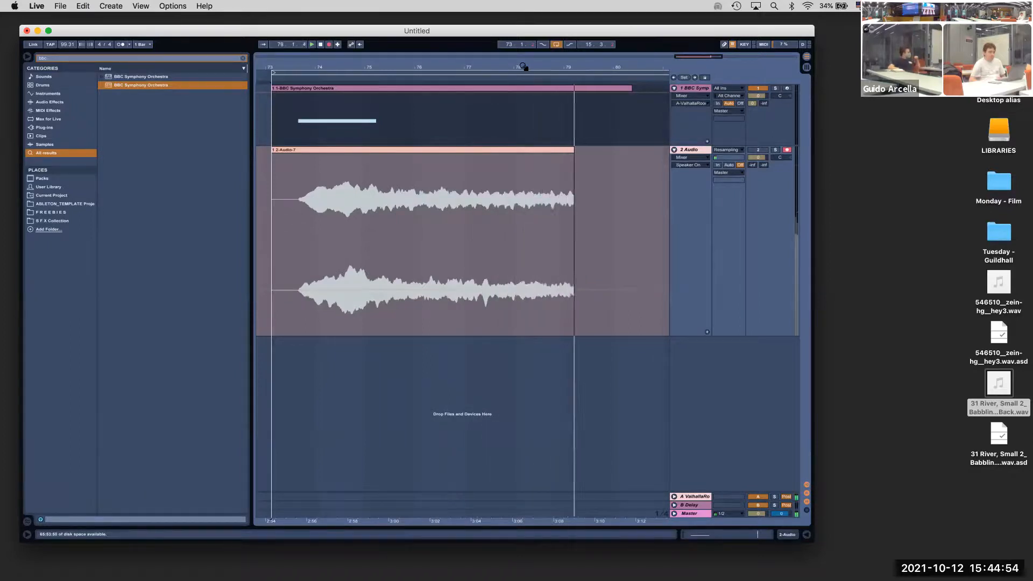
pyautogui.moveTo(522, 67); pyautogui.dragTo(406, 30)
pyautogui.click(692, 91)
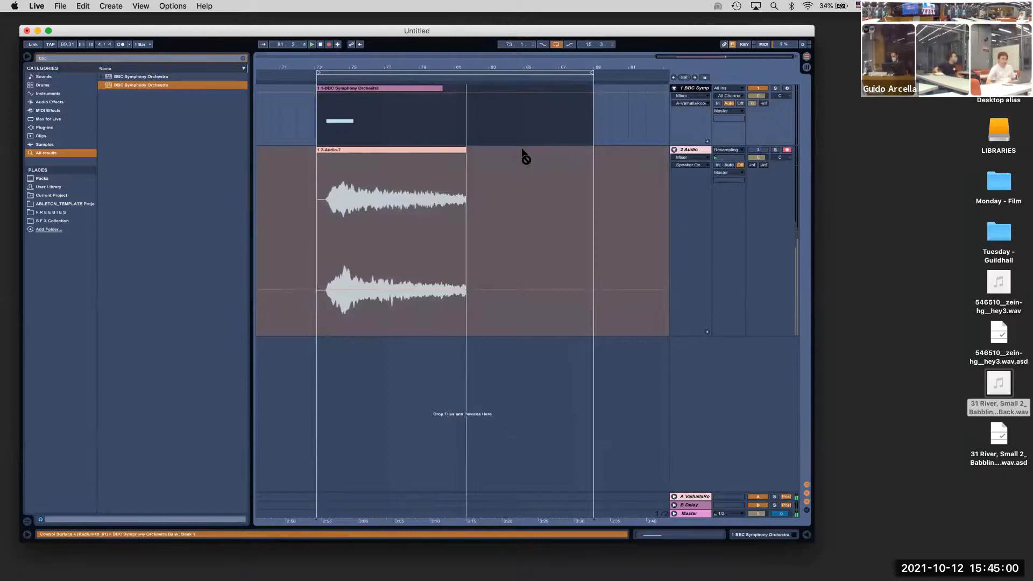
pyautogui.press('space')
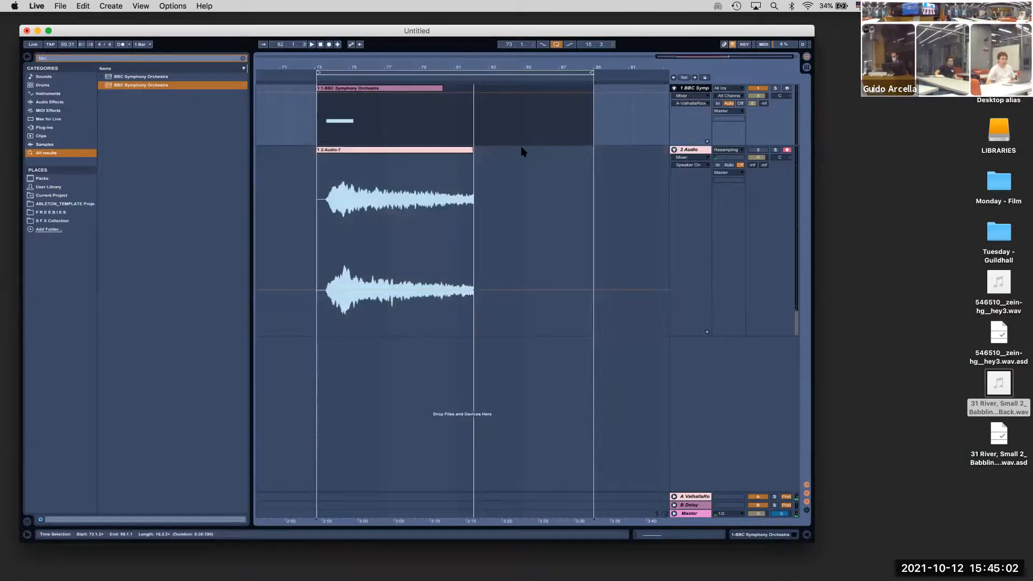
# Replace the BBC Symphony Orchestra track with a MIDI track carrying Sampler, and load the resampled strings clip into it
pyautogui.press('Delete')
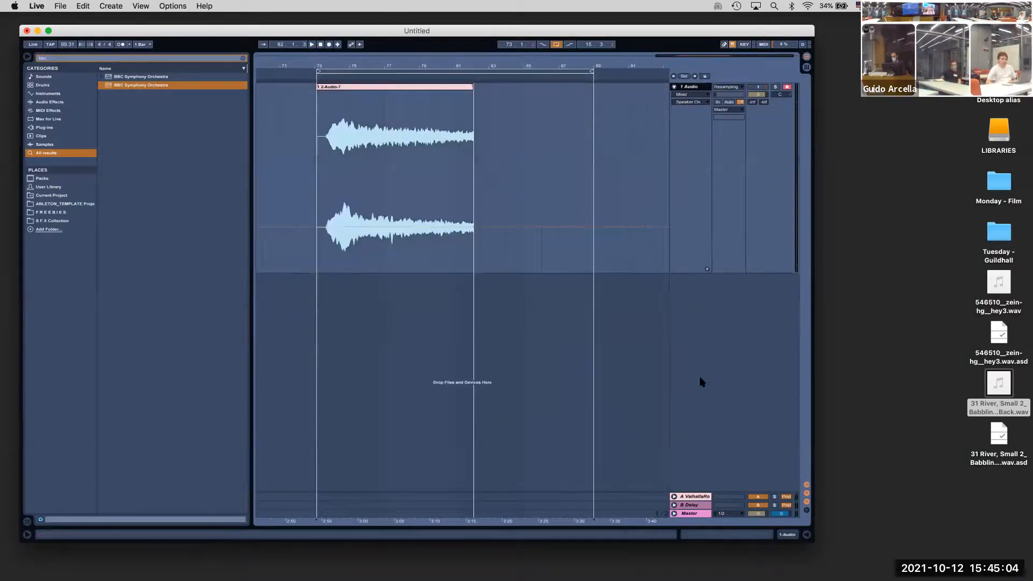
pyautogui.press('super+shift+t')
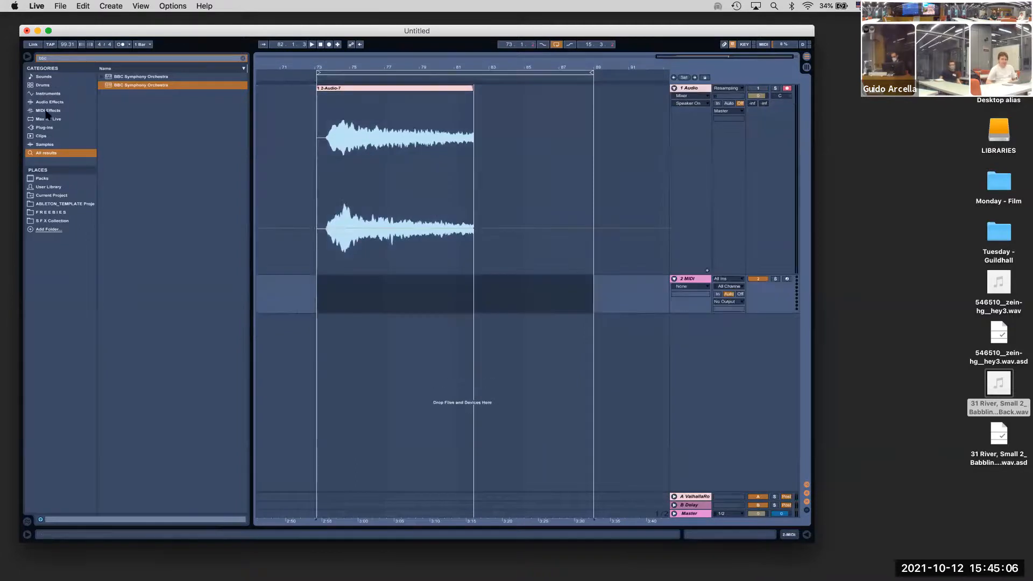
pyautogui.click(72, 93)
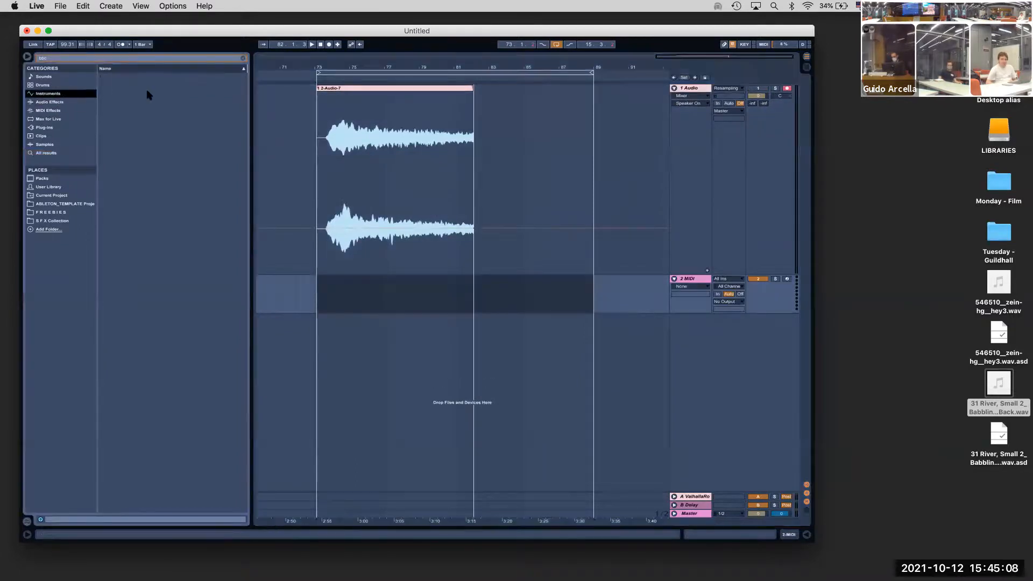
pyautogui.click(243, 58)
pyautogui.moveTo(128, 143); pyautogui.dragTo(695, 227)
pyautogui.moveTo(681, 278); pyautogui.dragTo(689, 283)
pyautogui.moveTo(385, 92); pyautogui.dragTo(246, 483)
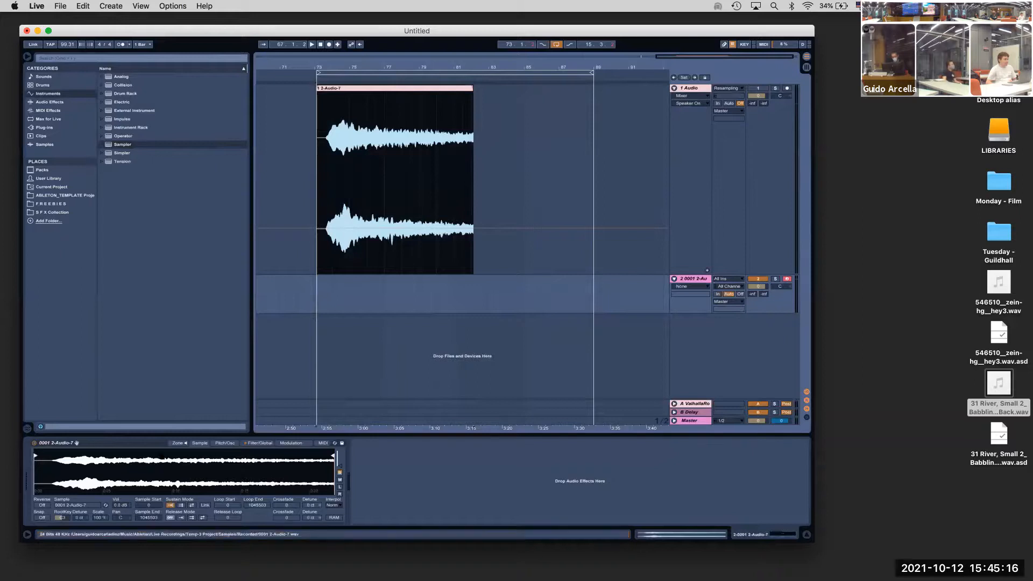
# Trim Sampler's sample to start at 840442 and end at 964722, raising its volume to 17 dB while playing test notes
pyautogui.moveTo(35, 457); pyautogui.dragTo(276, 457)
pyautogui.press('a')
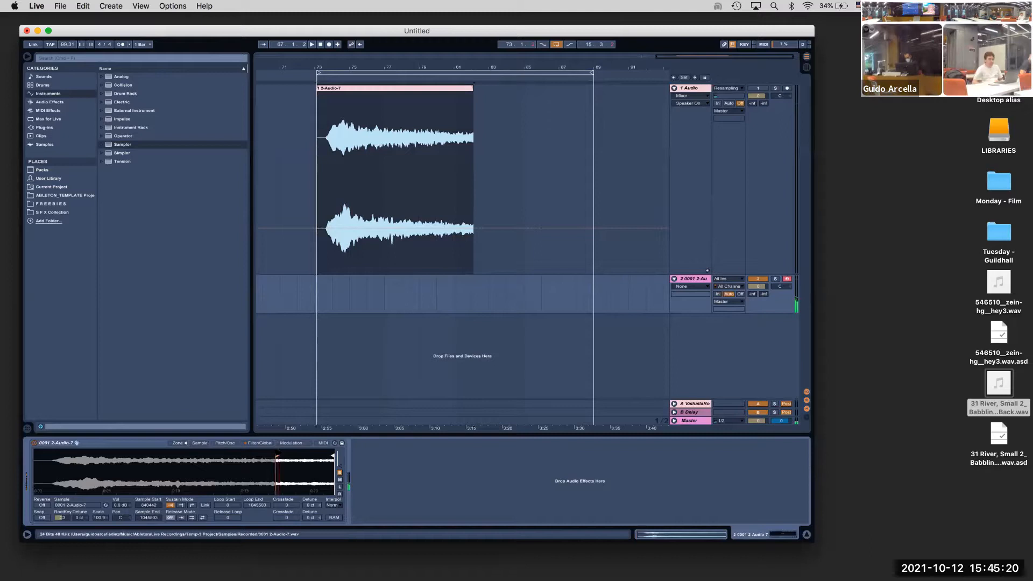
pyautogui.press('z')
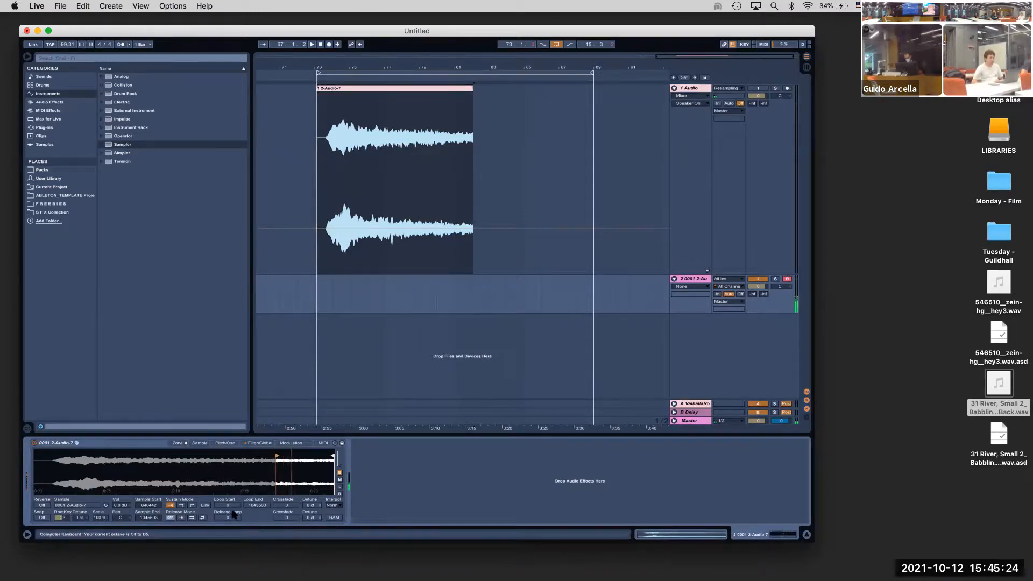
pyautogui.moveTo(120, 505)
pyautogui.mouseDown()
pyautogui.moveTo(120, 484)
pyautogui.moveTo(120, 510)
pyautogui.mouseUp()
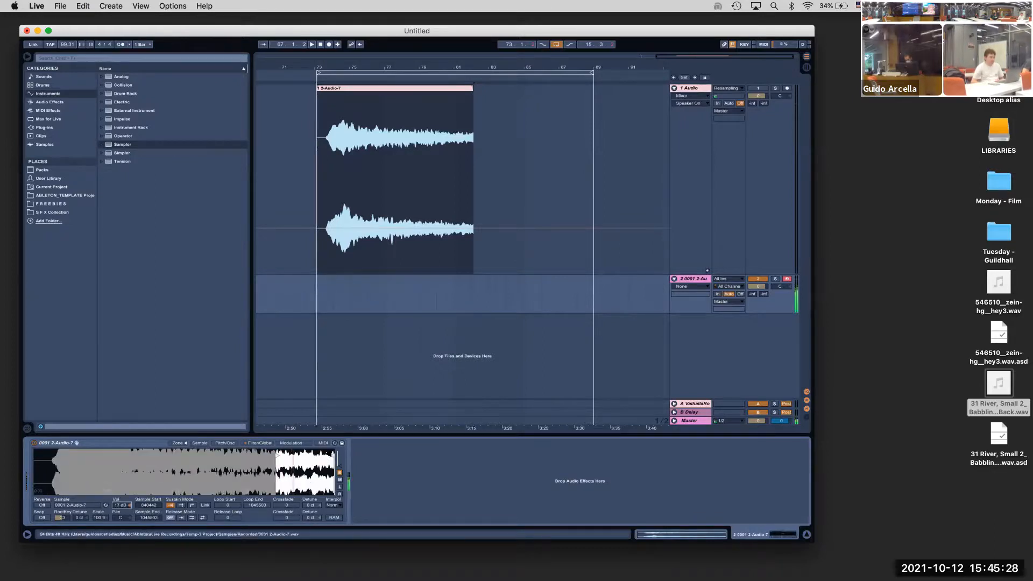
pyautogui.moveTo(331, 455); pyautogui.dragTo(310, 456)
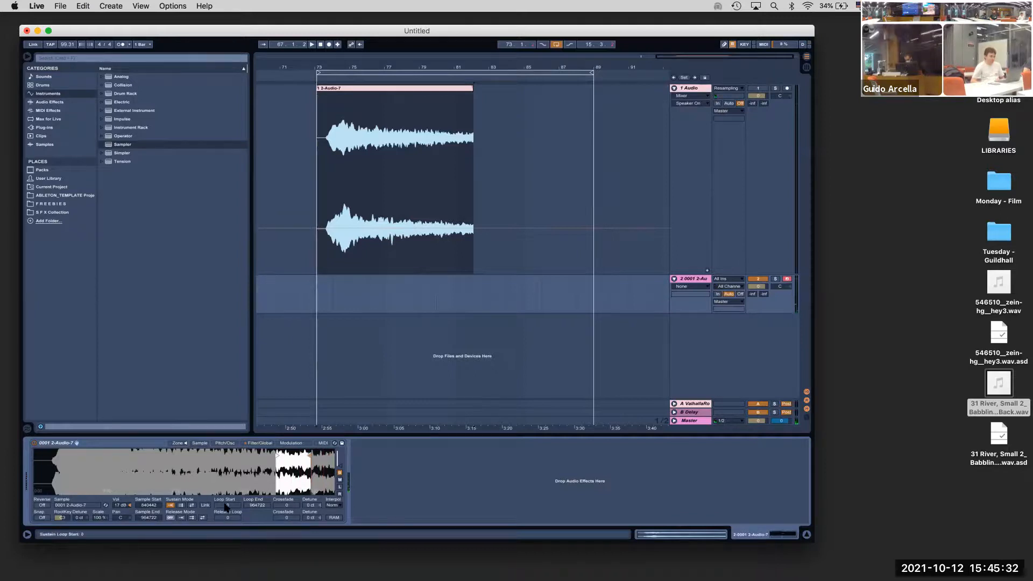
# Set Sampler's sustain mode to back-and-forth looping and fine-tune the loop start to 842231 on the zoomed waveform
pyautogui.click(191, 505)
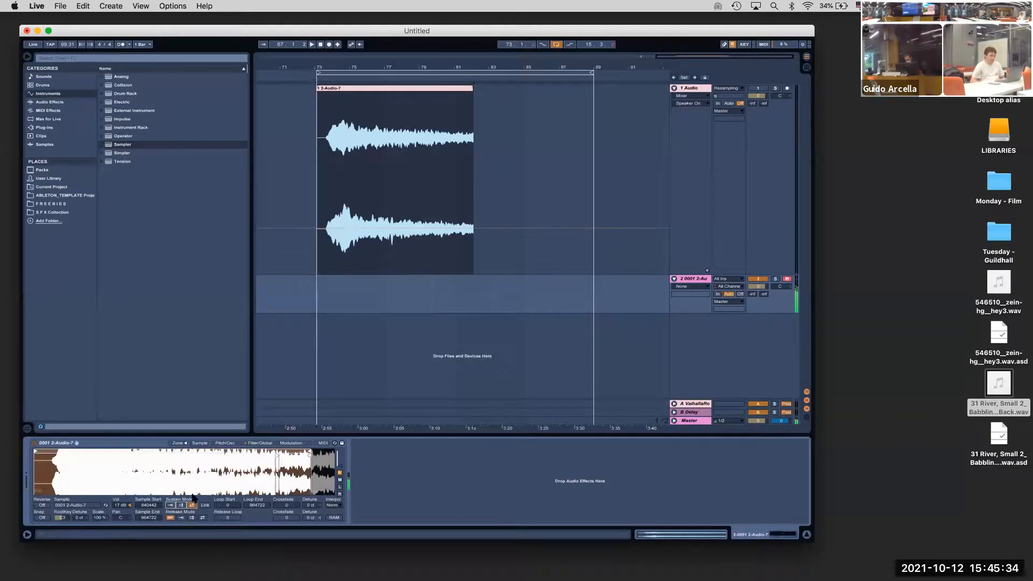
pyautogui.moveTo(40, 451); pyautogui.dragTo(284, 453)
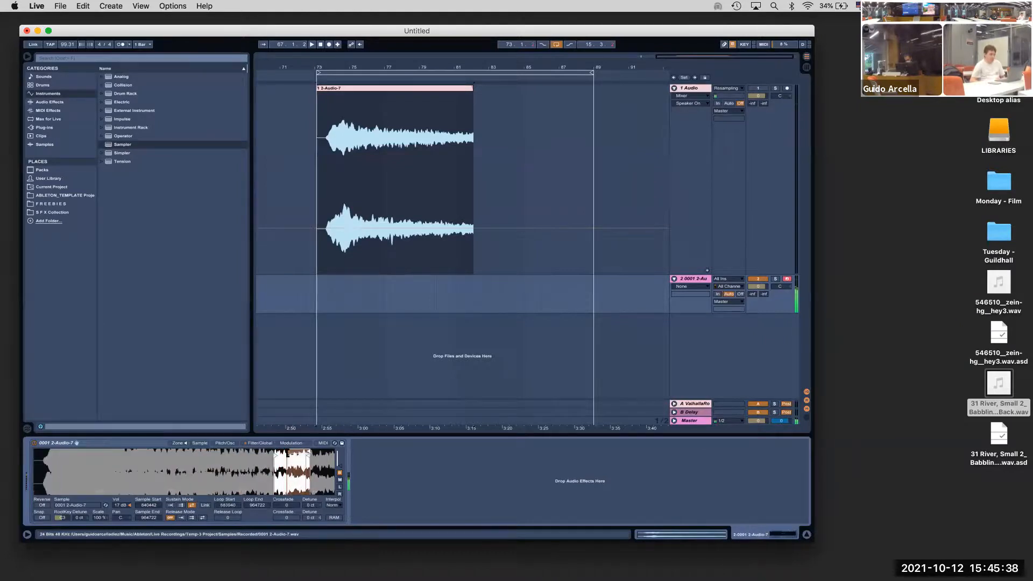
pyautogui.moveTo(305, 477); pyautogui.dragTo(265, 476)
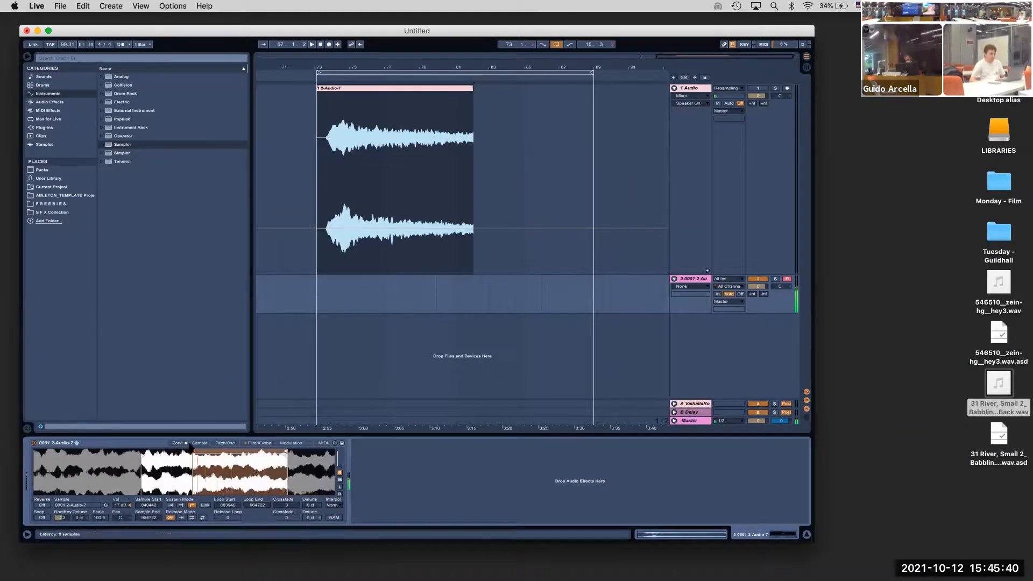
pyautogui.moveTo(192, 453); pyautogui.dragTo(153, 453)
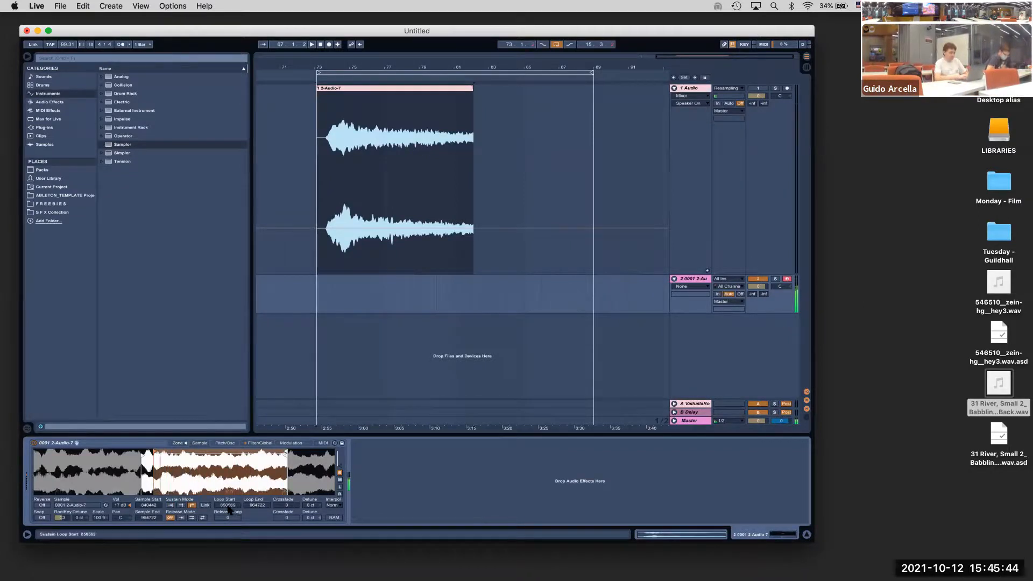
pyautogui.moveTo(147, 453)
pyautogui.mouseDown()
pyautogui.moveTo(129, 467)
pyautogui.moveTo(248, 469)
pyautogui.moveTo(163, 487)
pyautogui.moveTo(173, 486)
pyautogui.mouseUp()
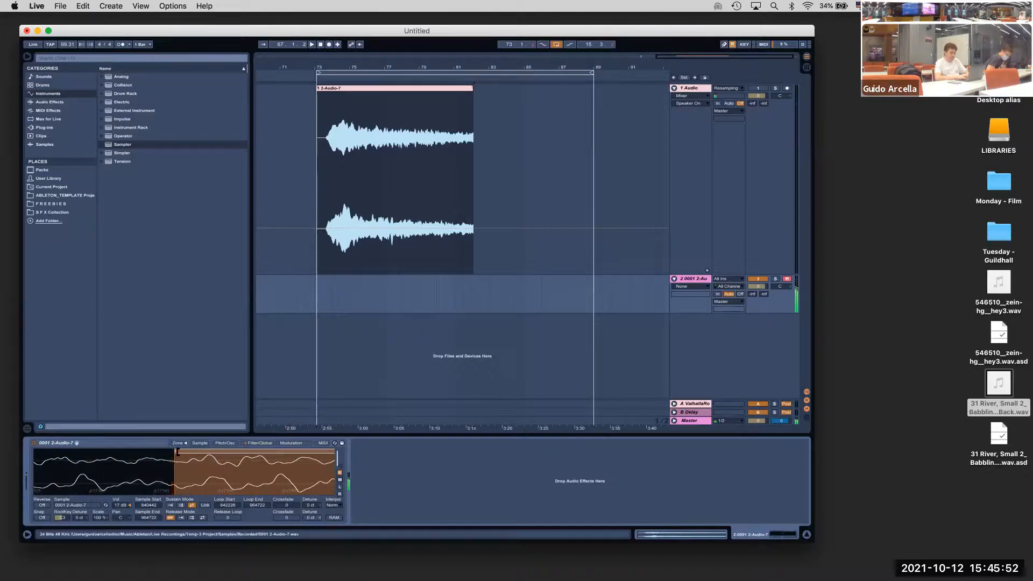
pyautogui.moveTo(172, 487); pyautogui.dragTo(97, 474)
# Move Sampler's sample end slightly later and fine-tune the sustain loop end to 964761 on the zoomed waveform
pyautogui.moveTo(285, 490); pyautogui.dragTo(269, 477)
pyautogui.moveTo(150, 465)
pyautogui.mouseDown()
pyautogui.moveTo(143, 486)
pyautogui.moveTo(219, 467)
pyautogui.mouseUp()
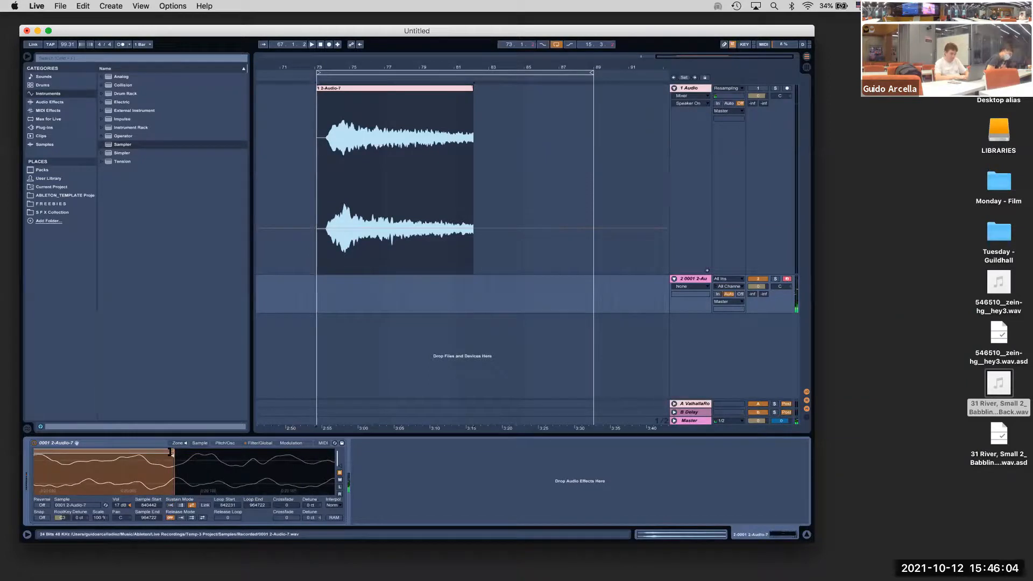
pyautogui.moveTo(168, 464)
pyautogui.mouseDown()
pyautogui.moveTo(173, 455)
pyautogui.moveTo(273, 463)
pyautogui.mouseUp()
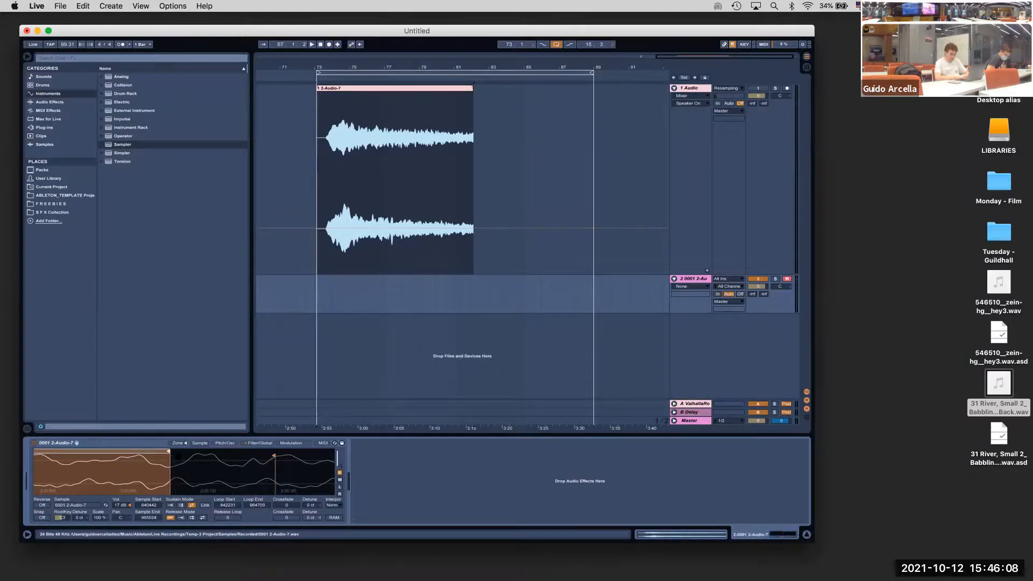
pyautogui.moveTo(168, 451); pyautogui.dragTo(200, 430)
pyautogui.moveTo(287, 464); pyautogui.dragTo(287, 423)
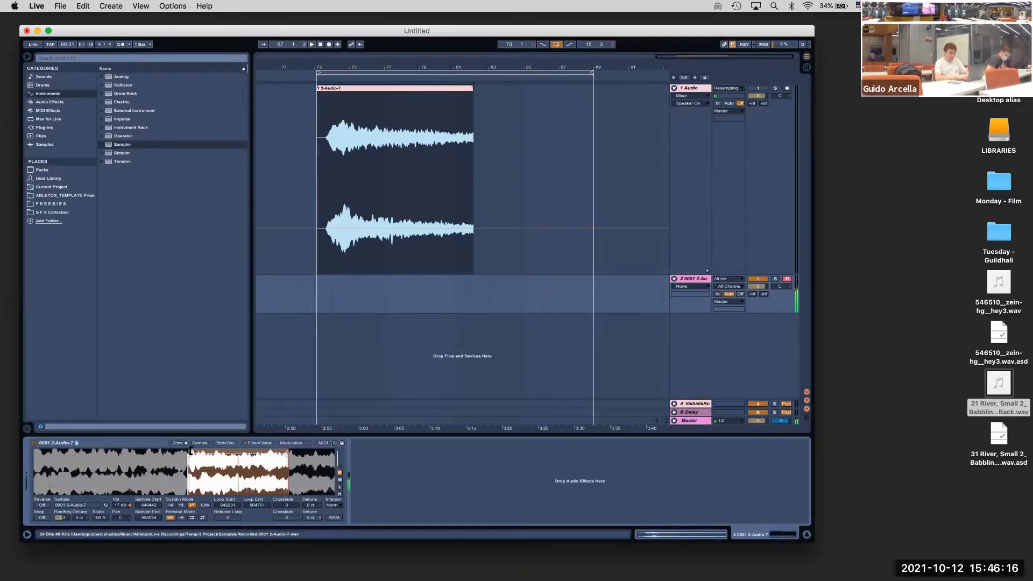
# Move Sampler's sample start and loop points earlier, and play a test note while shifting the keyboard octave
pyautogui.moveTo(191, 452); pyautogui.dragTo(179, 455)
pyautogui.moveTo(286, 452); pyautogui.dragTo(284, 452)
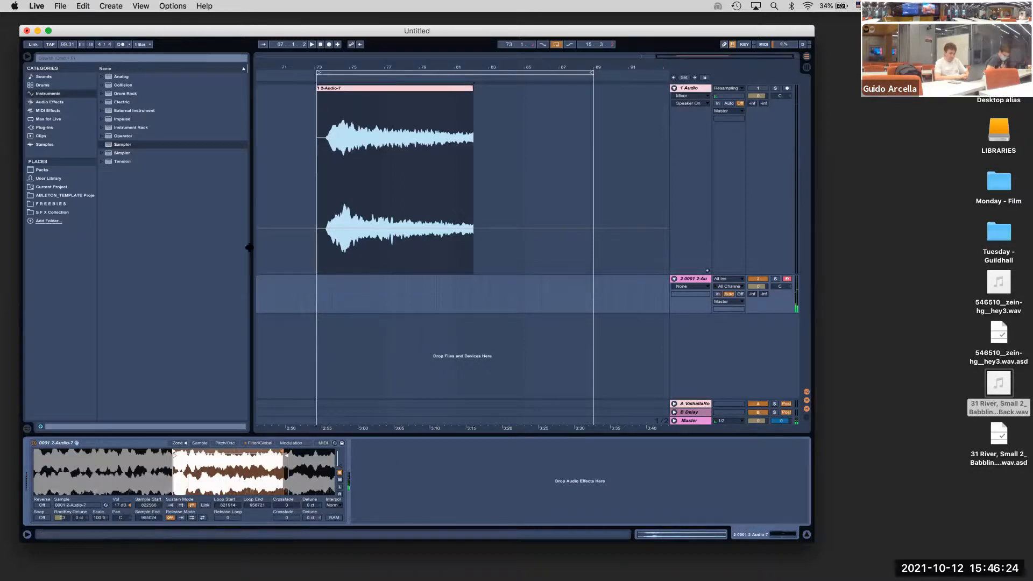
pyautogui.press('z')
pyautogui.press('a')
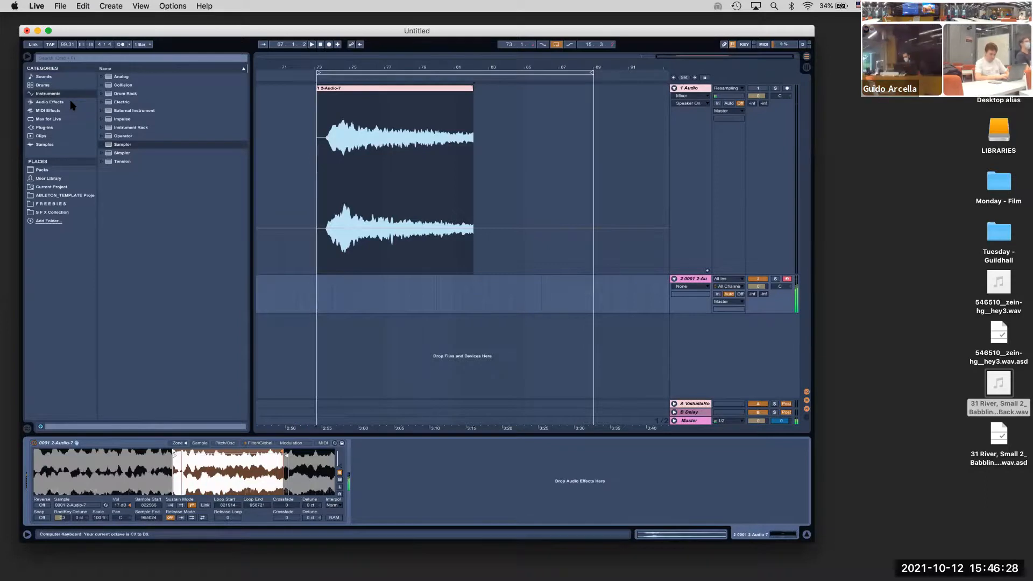
pyautogui.press('x')
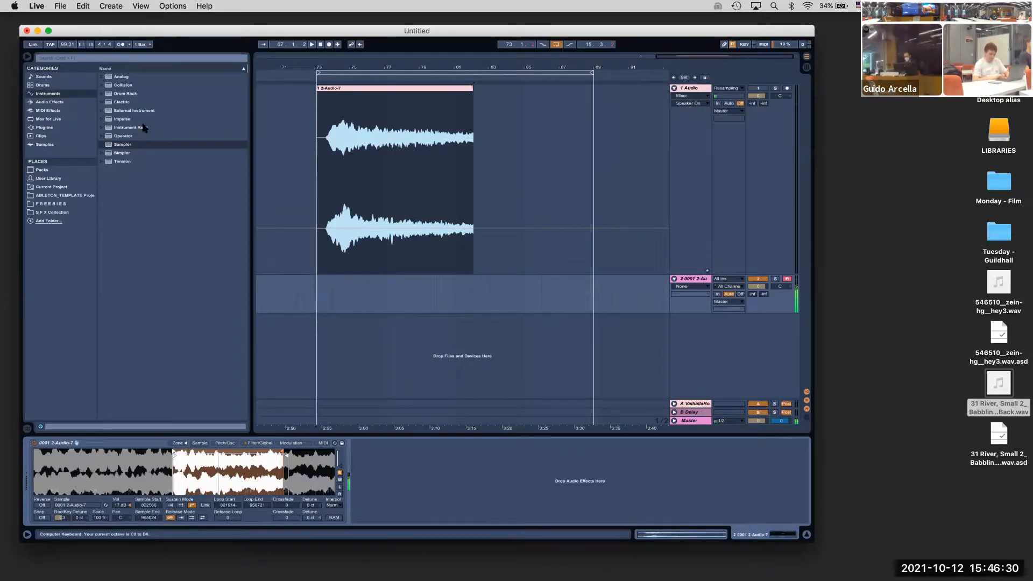
# Add an Auto Filter and an Overdrive after Sampler on the second track
pyautogui.click(50, 101)
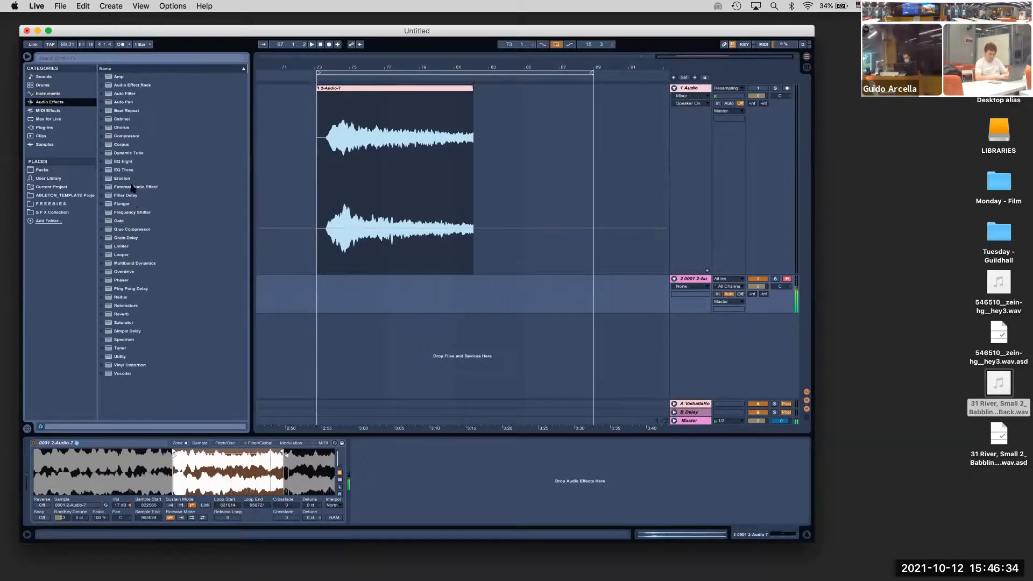
pyautogui.click(124, 94)
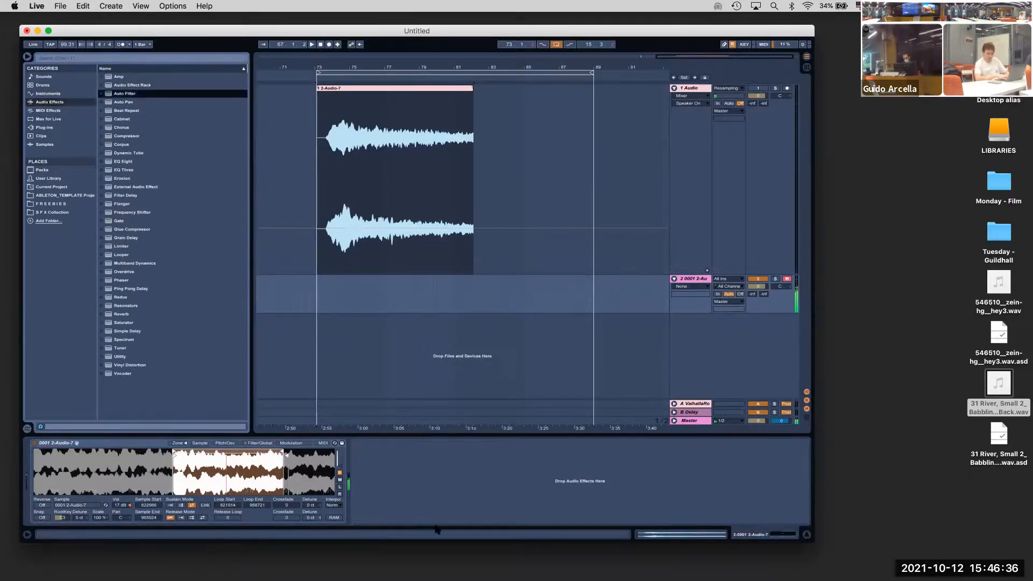
pyautogui.moveTo(437, 530); pyautogui.dragTo(420, 476)
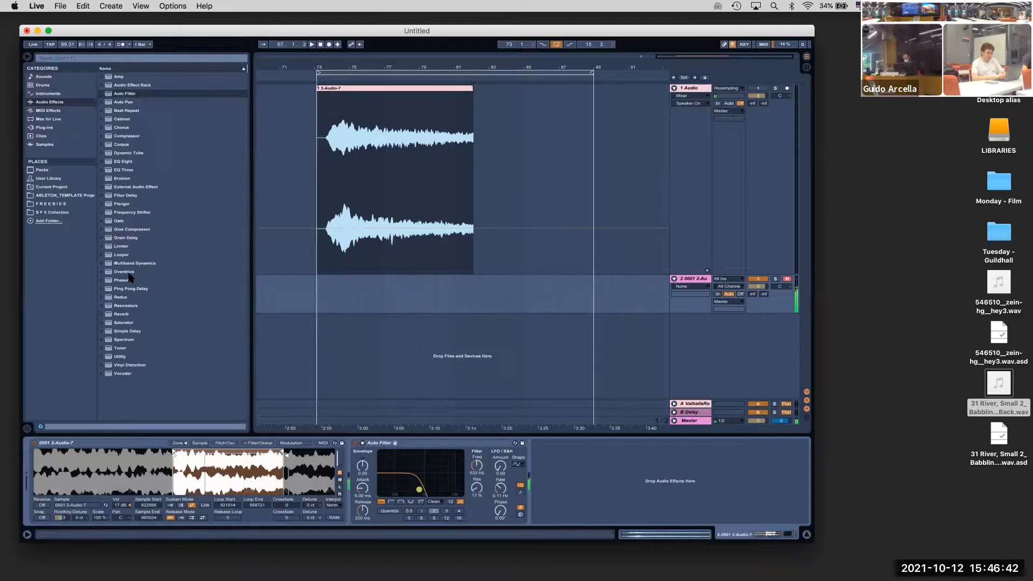
pyautogui.moveTo(125, 272); pyautogui.dragTo(639, 489)
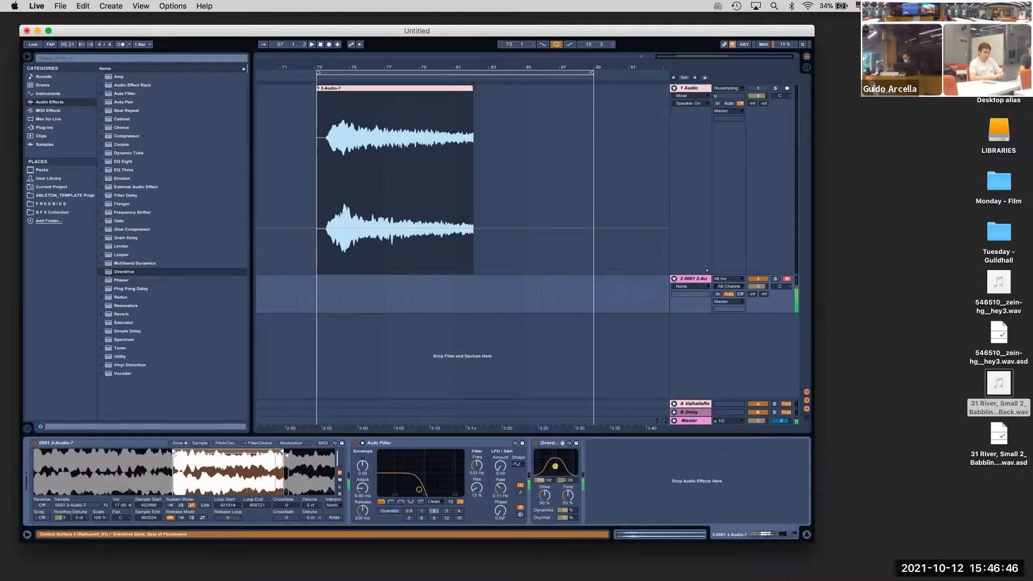
# Add Beat Repeat after Overdrive, set its filter band to 1.90 kHz, turn on Repeat and set the grid to 1/32
pyautogui.doubleClick(128, 110)
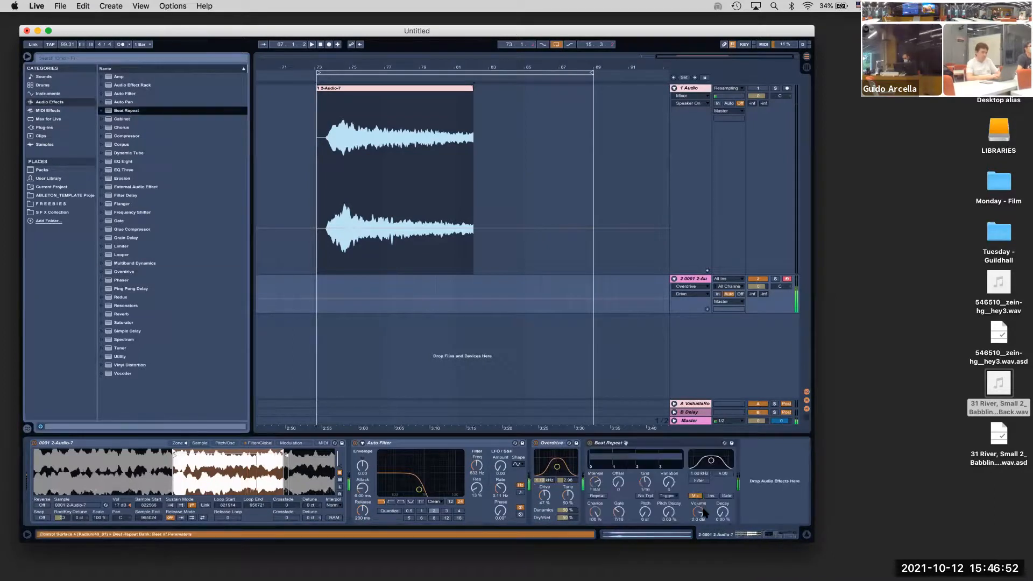
pyautogui.moveTo(711, 461); pyautogui.dragTo(717, 461)
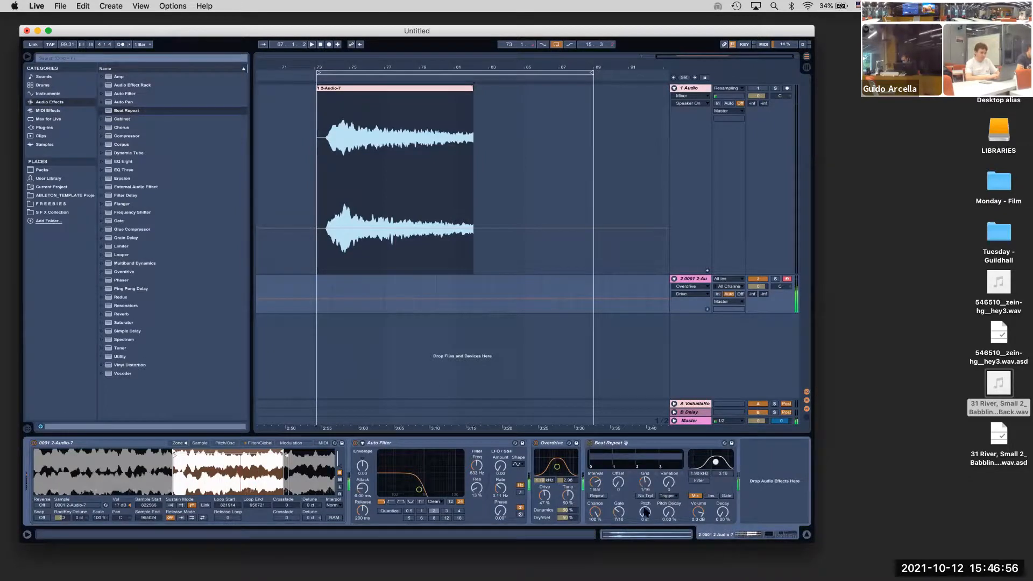
pyautogui.click(597, 495)
pyautogui.moveTo(645, 482)
pyautogui.mouseDown()
pyautogui.moveTo(645, 500)
pyautogui.moveTo(645, 481)
pyautogui.mouseUp()
pyautogui.click(668, 483)
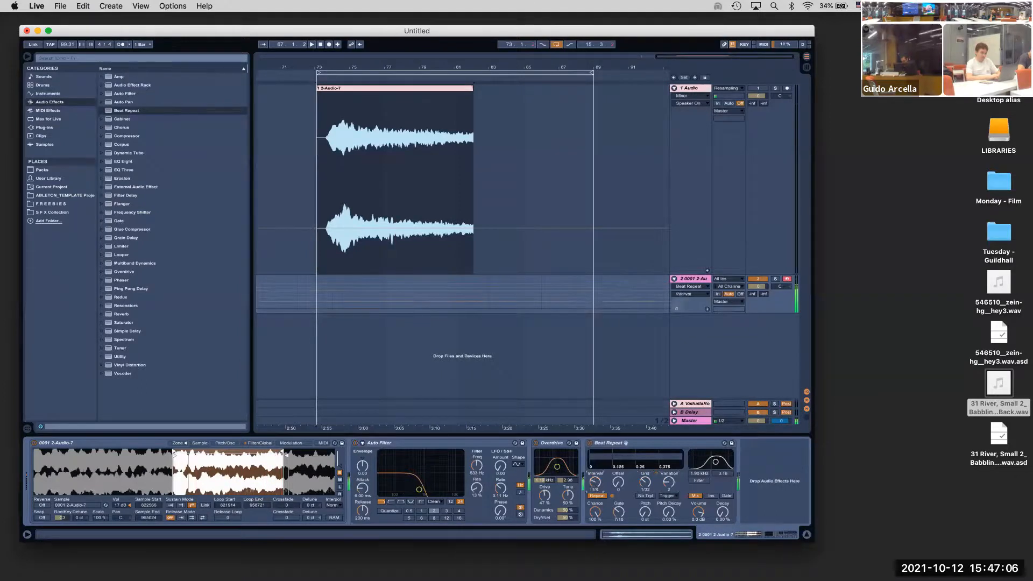
# Lower Beat Repeat's volume, enable its filter with a lower frequency, and bypass the device
pyautogui.moveTo(701, 517); pyautogui.dragTo(701, 520)
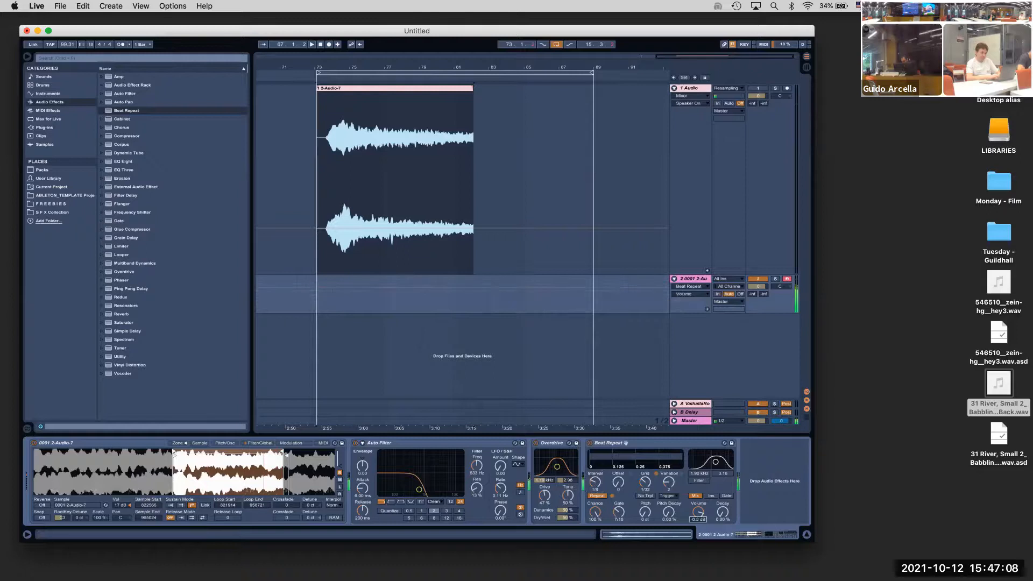
pyautogui.click(699, 480)
pyautogui.moveTo(715, 462); pyautogui.dragTo(709, 470)
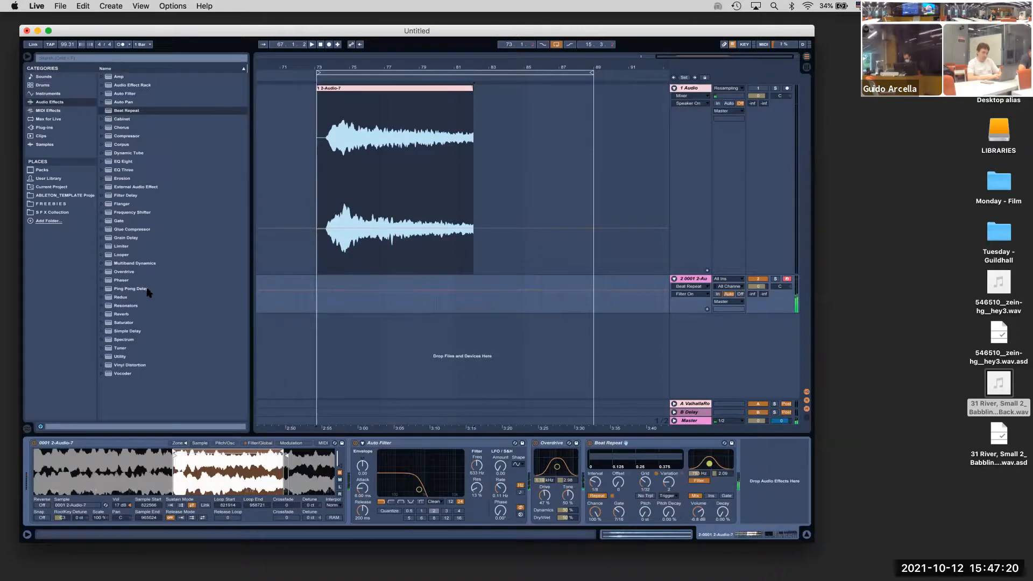
pyautogui.click(590, 443)
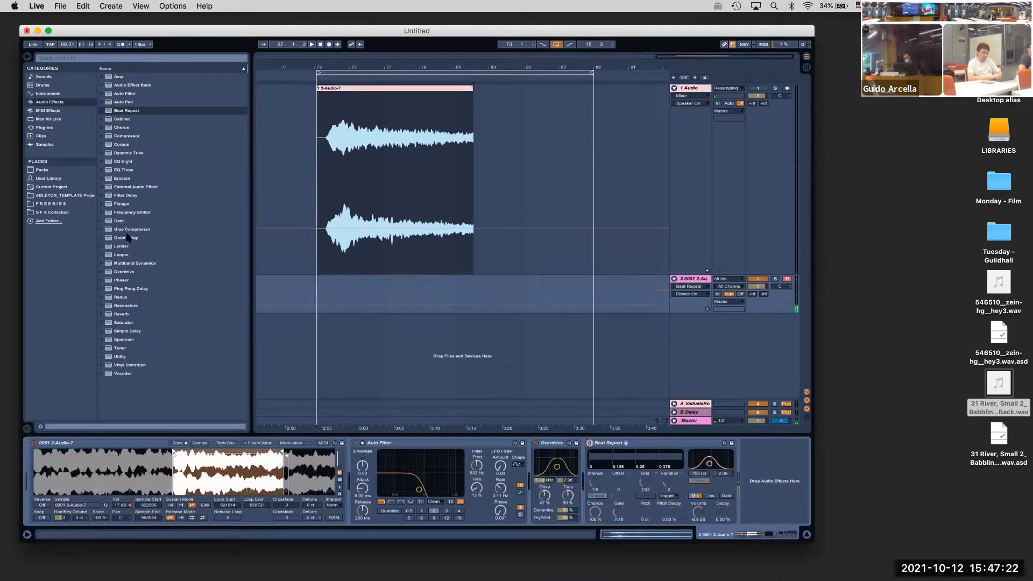
# Add Ping Pong Delay at the end of the chain, adjust its filter band, and play a test note
pyautogui.doubleClick(136, 290)
pyautogui.moveTo(765, 460); pyautogui.dragTo(762, 463)
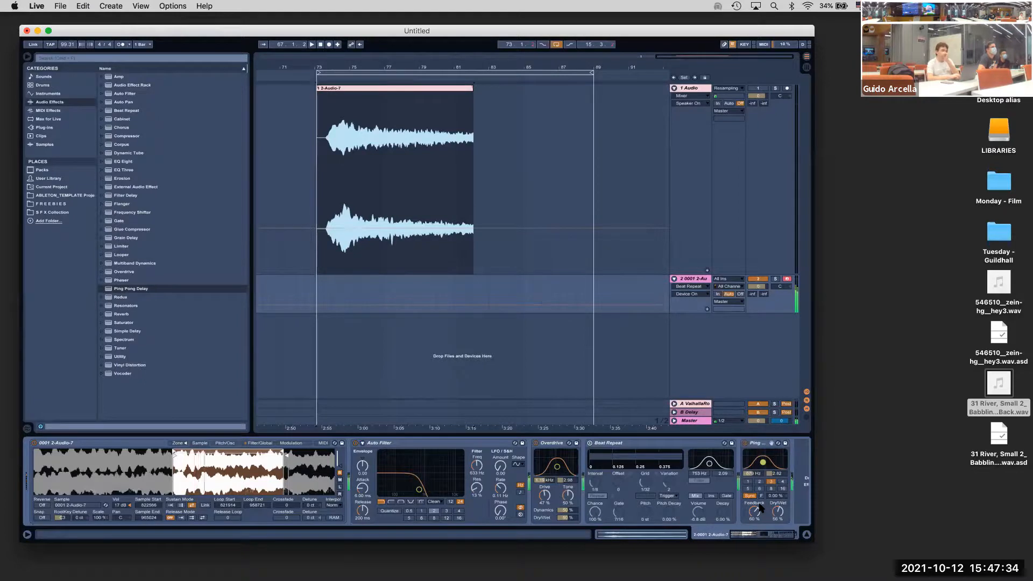
pyautogui.press('x')
pyautogui.press('a')
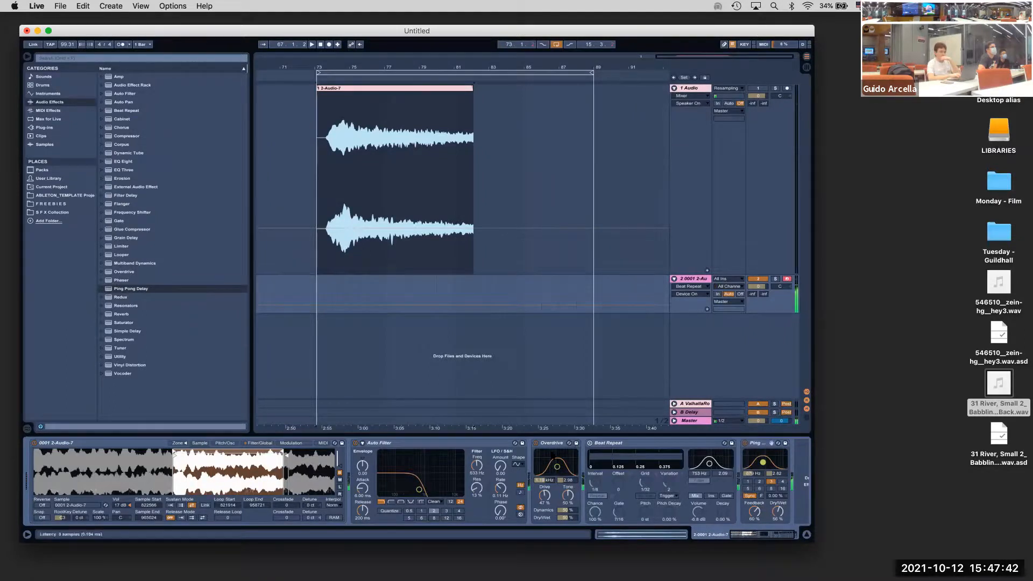
# Delete Overdrive and Beat Repeat from the Sampler track's device chain
pyautogui.click(538, 444)
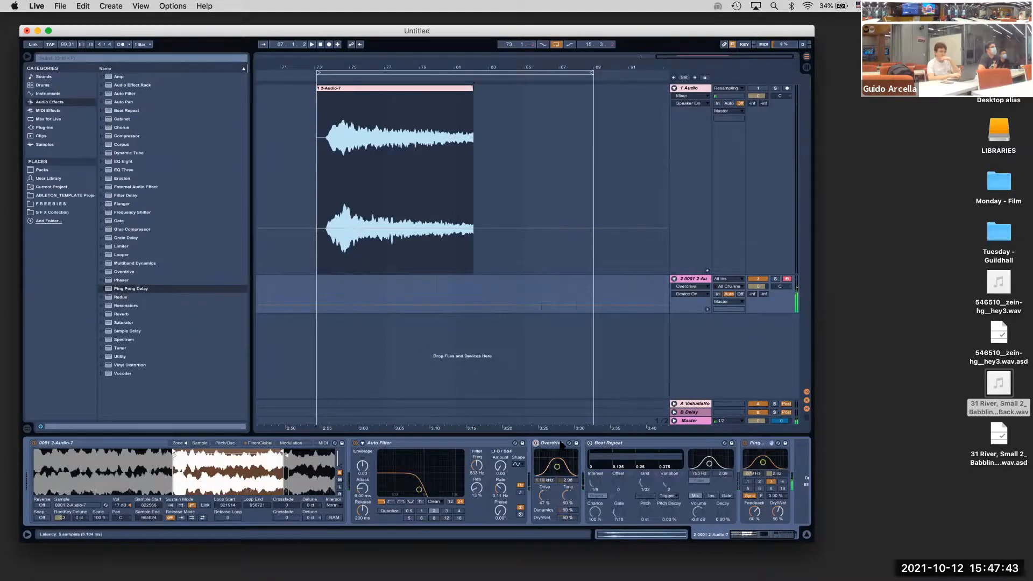
pyautogui.keyDown('shift'); pyautogui.click(605, 442); pyautogui.keyUp('shift')
pyautogui.press('Delete')
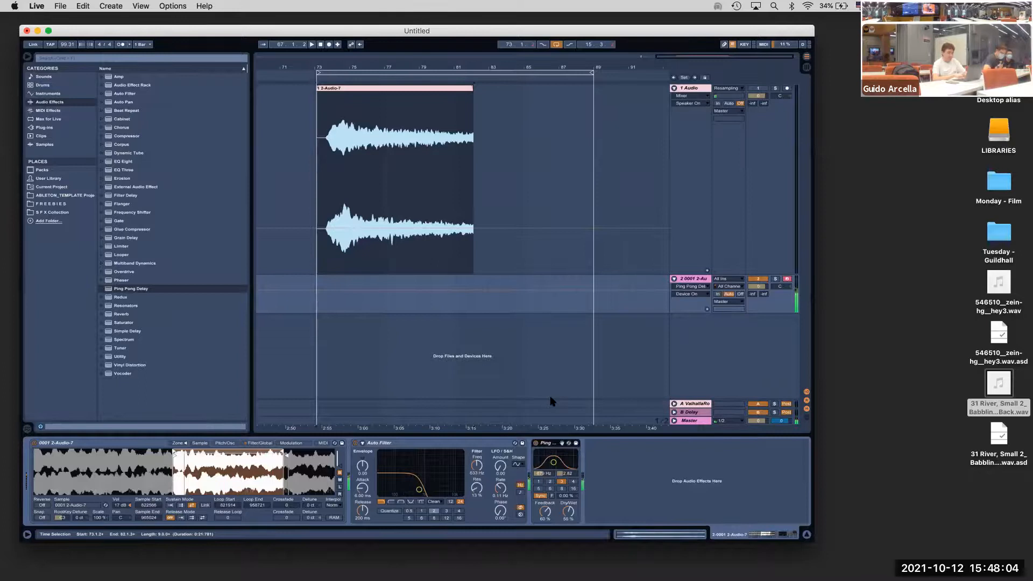
# Play test notes with Auto Filter bypassed, re-enable it, and set its cutoff to 4.00 kHz with 21% resonance
pyautogui.press('x')
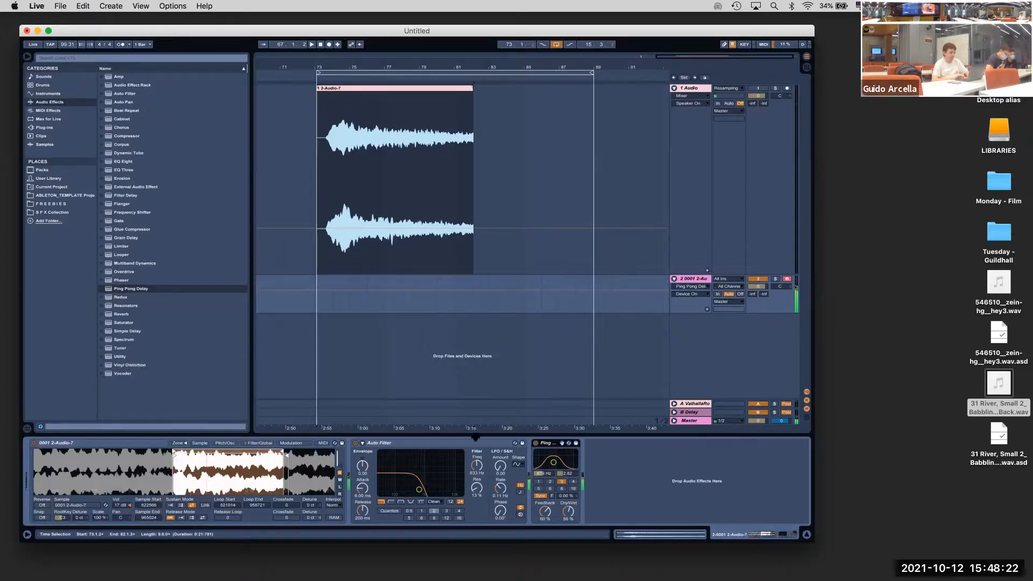
pyautogui.click(356, 443)
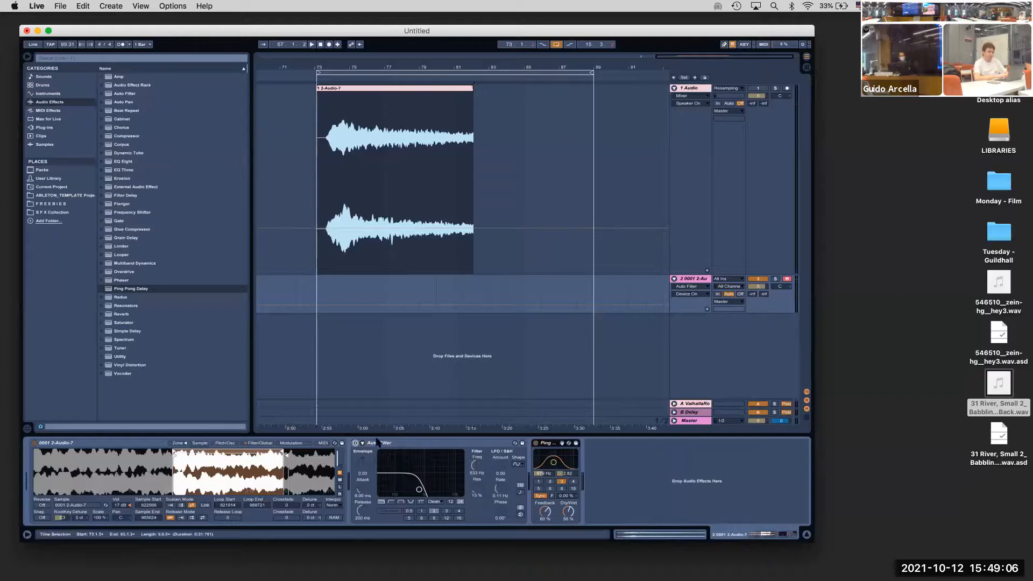
pyautogui.click(148, 444)
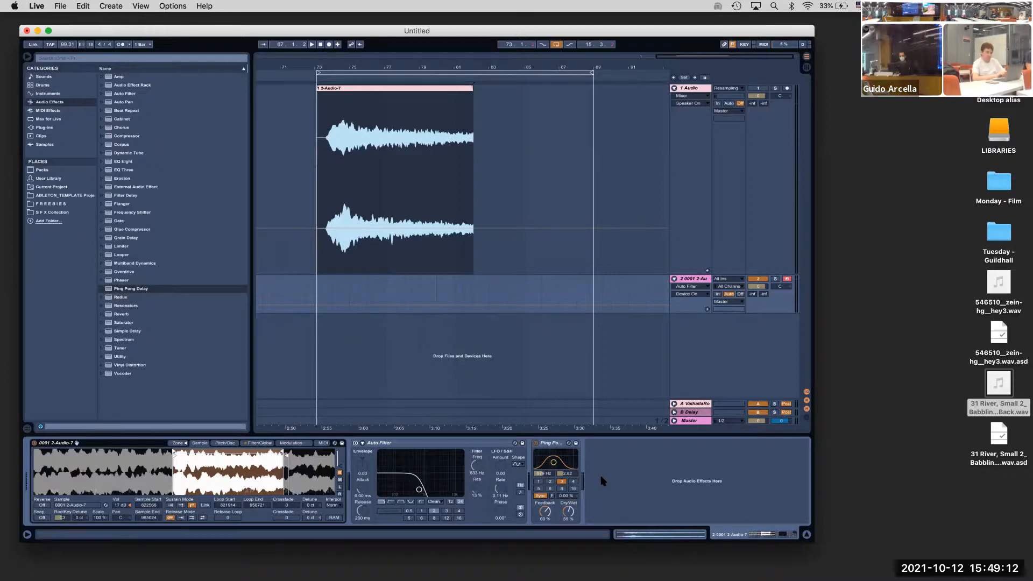
pyautogui.press('x')
pyautogui.press('a')
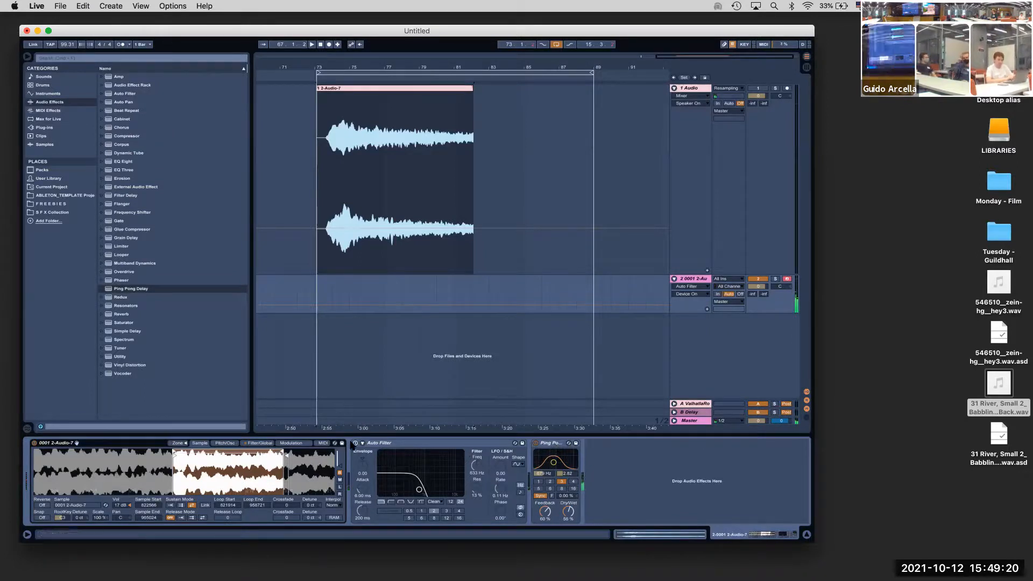
pyautogui.moveTo(419, 489); pyautogui.dragTo(444, 487)
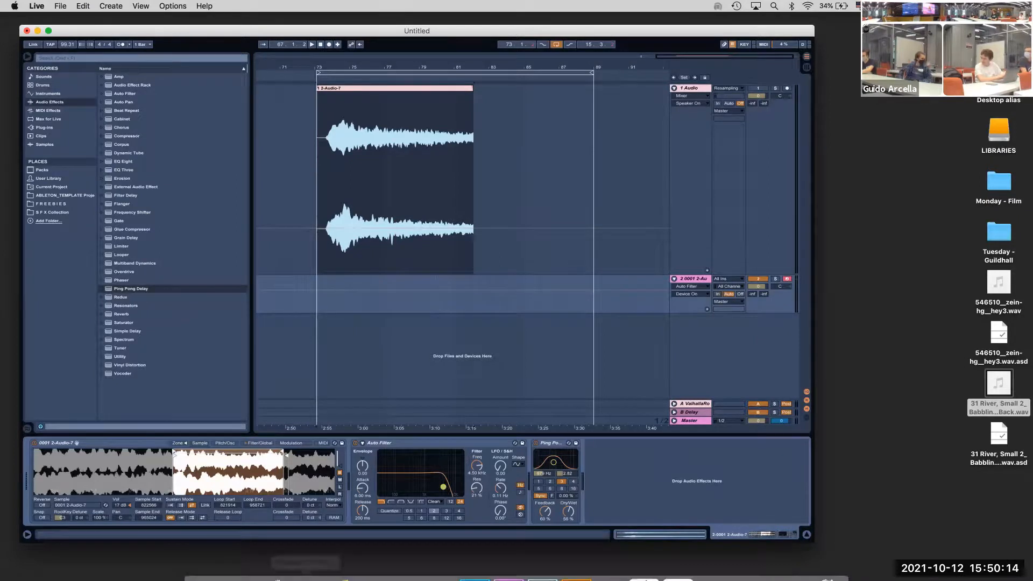
# Switch to Chrome, open Dropbox in a new tab, and browse from 1_Studio Work to the _Competitions folder
pyautogui.moveTo(440, 563)
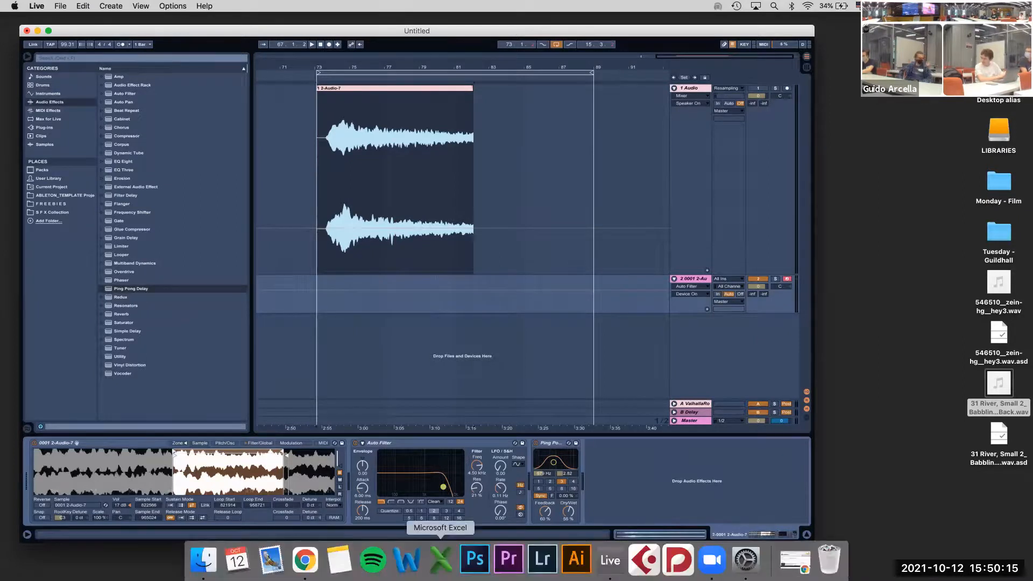
pyautogui.click(305, 561)
pyautogui.press('super+t')
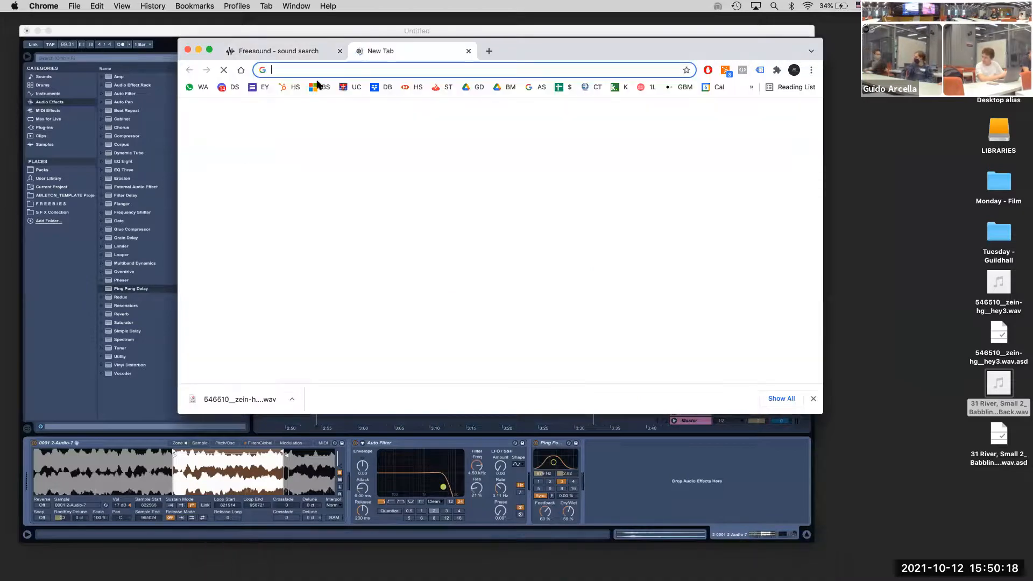
pyautogui.click(383, 87)
pyautogui.moveTo(502, 49); pyautogui.dragTo(520, 89)
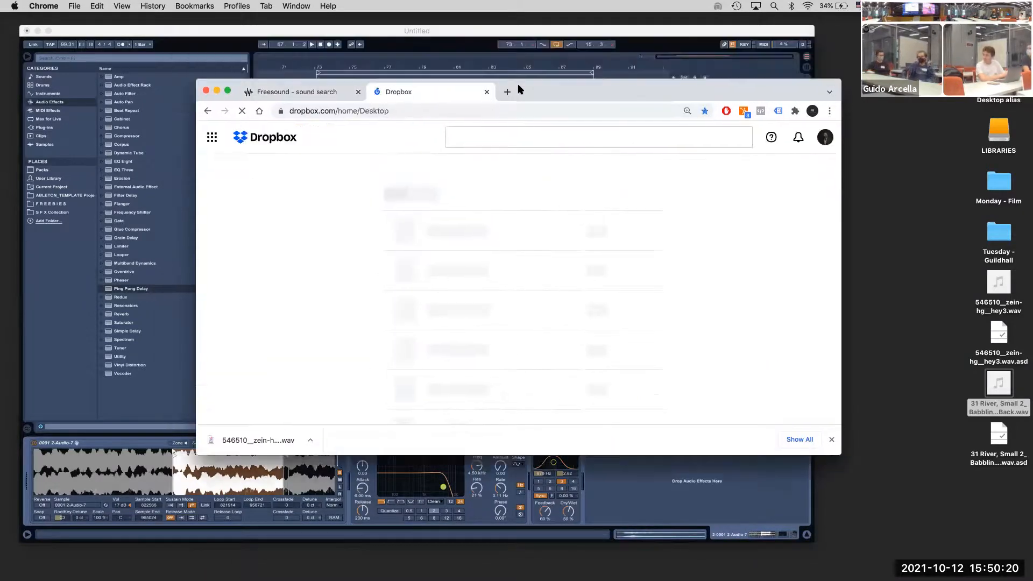
pyautogui.click(456, 288)
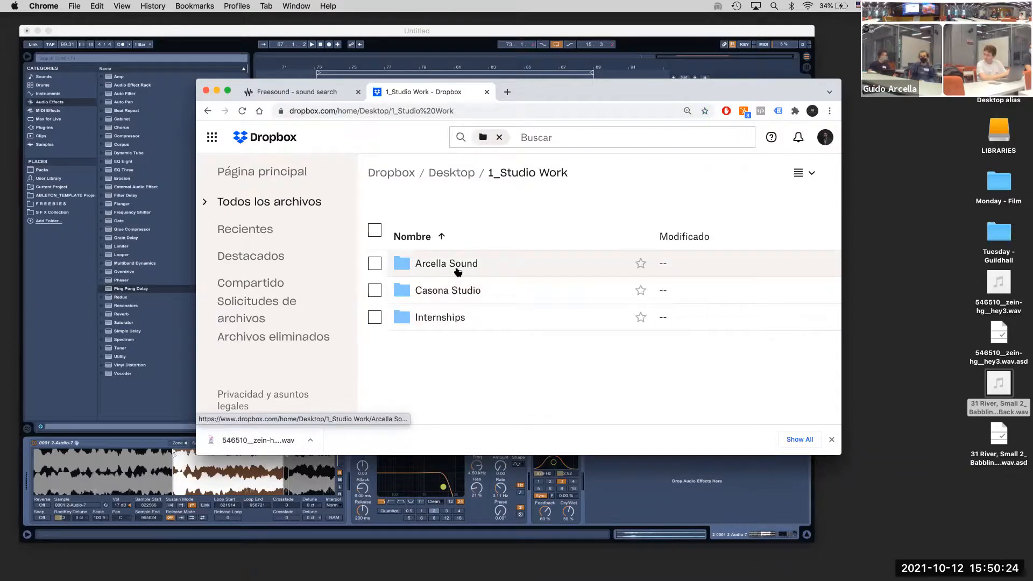
pyautogui.click(458, 269)
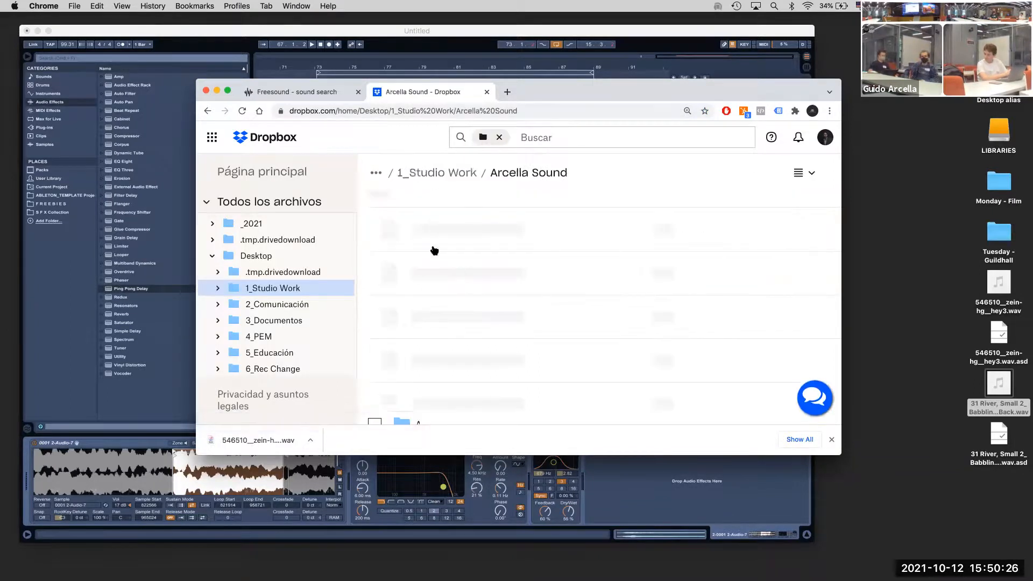
pyautogui.click(453, 264)
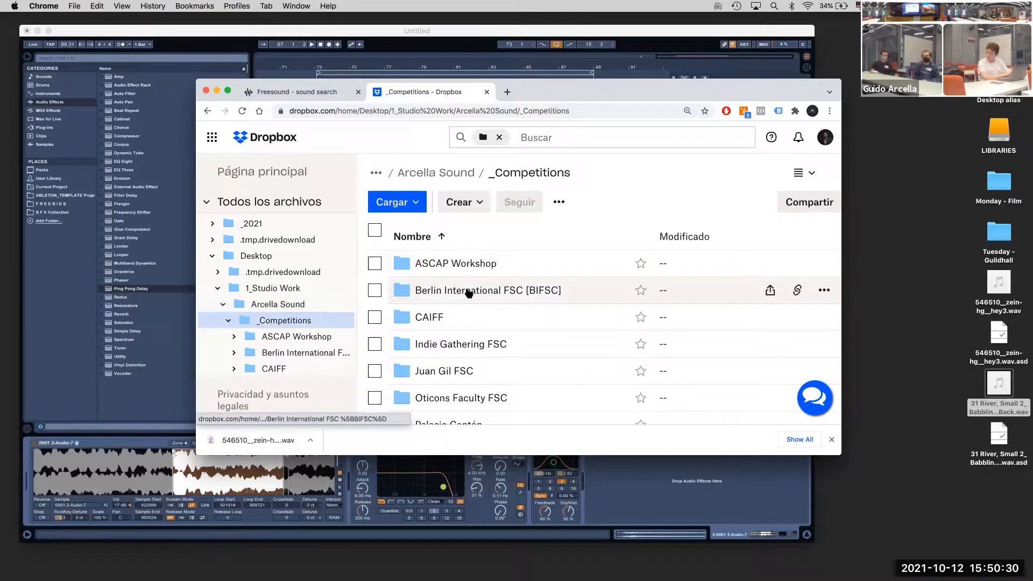
# Open the 2019 folder inside Berlin International FSC [BIFSC] and download the 181015_Berlin SFX Competition folder
pyautogui.scroll(-5, 484, 297)
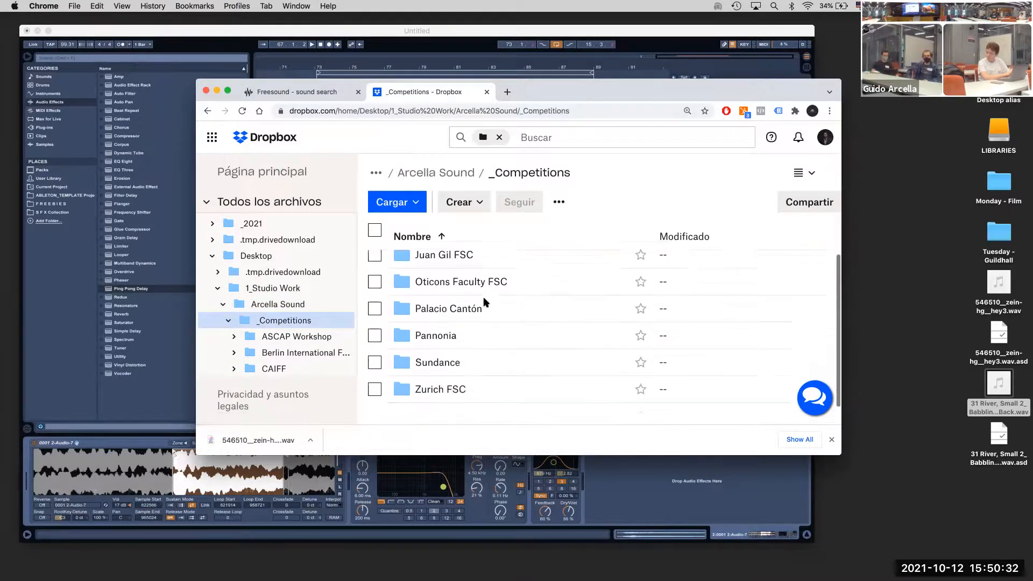
pyautogui.scroll(4, 483, 296)
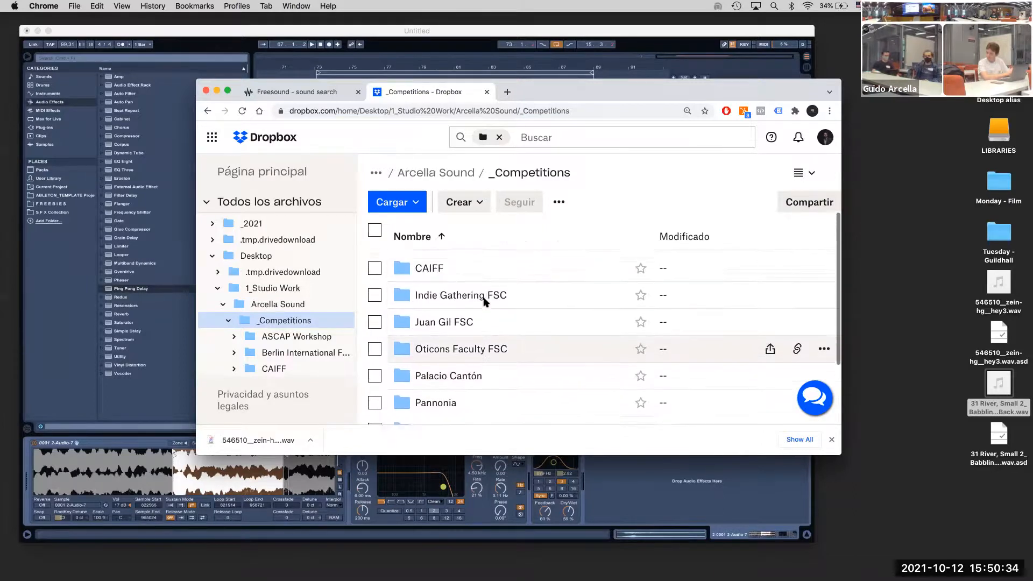
pyautogui.scroll(2, 485, 301)
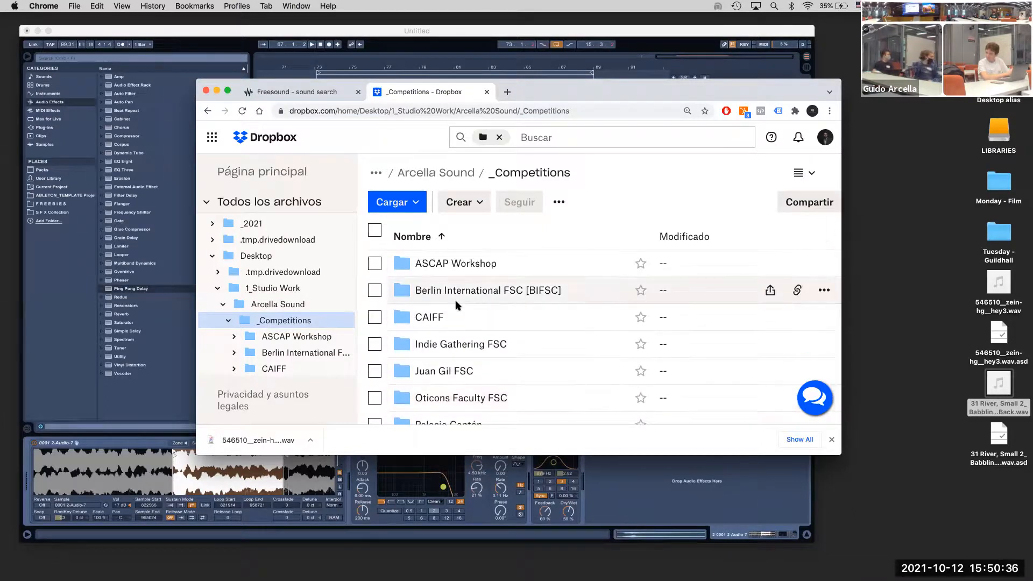
pyautogui.click(473, 291)
pyautogui.click(432, 262)
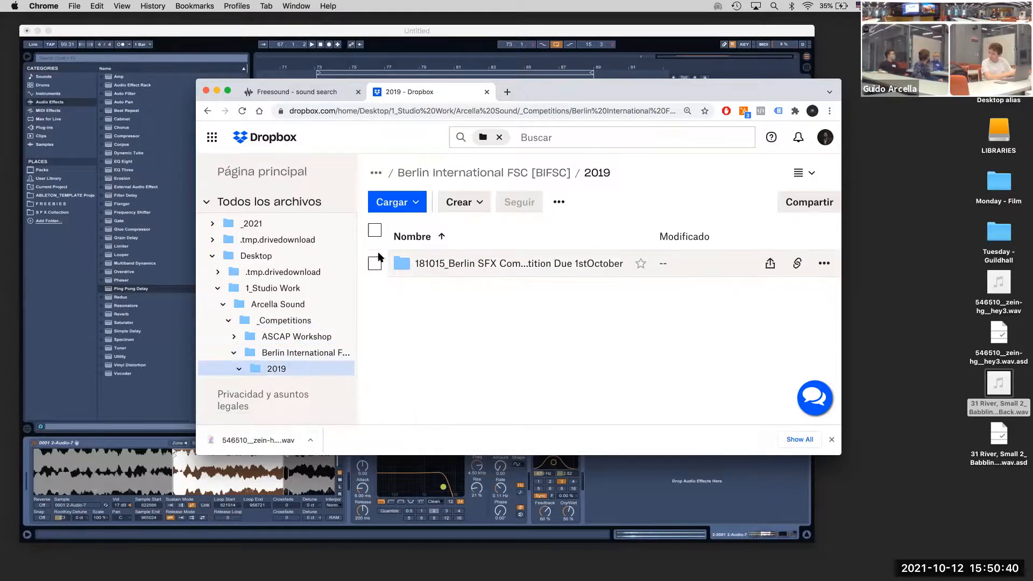
pyautogui.click(377, 261)
pyautogui.click(824, 263)
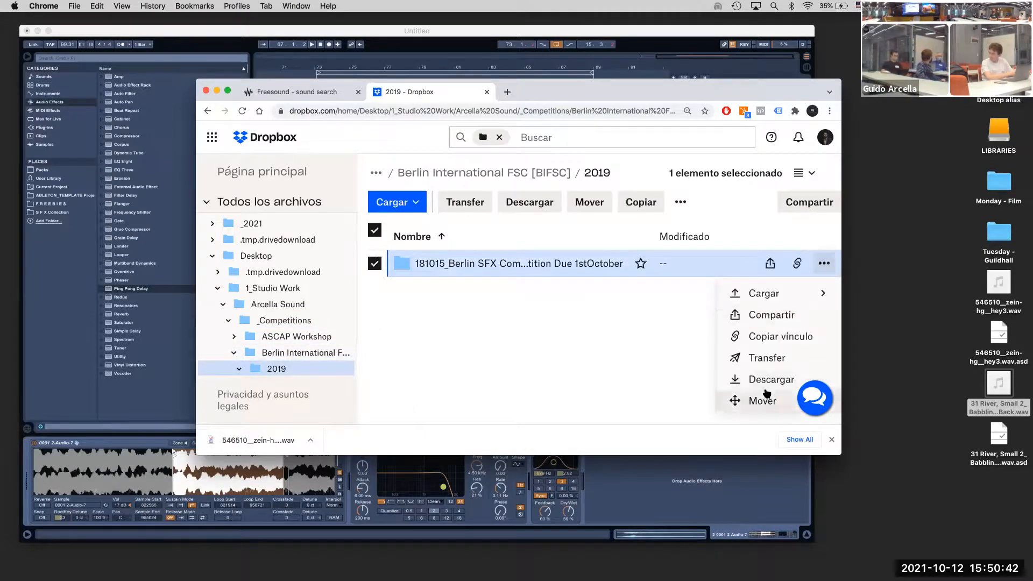
pyautogui.click(764, 380)
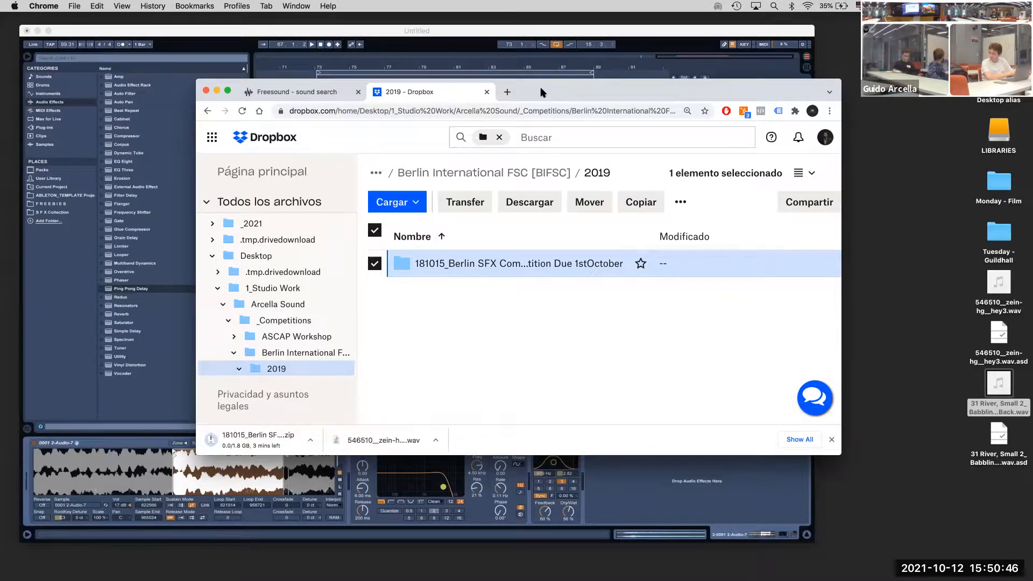
# Open the Berlin SFX Competition folder in Dropbox, close the Freesound tab, and reposition the browser window over Live
pyautogui.click(503, 264)
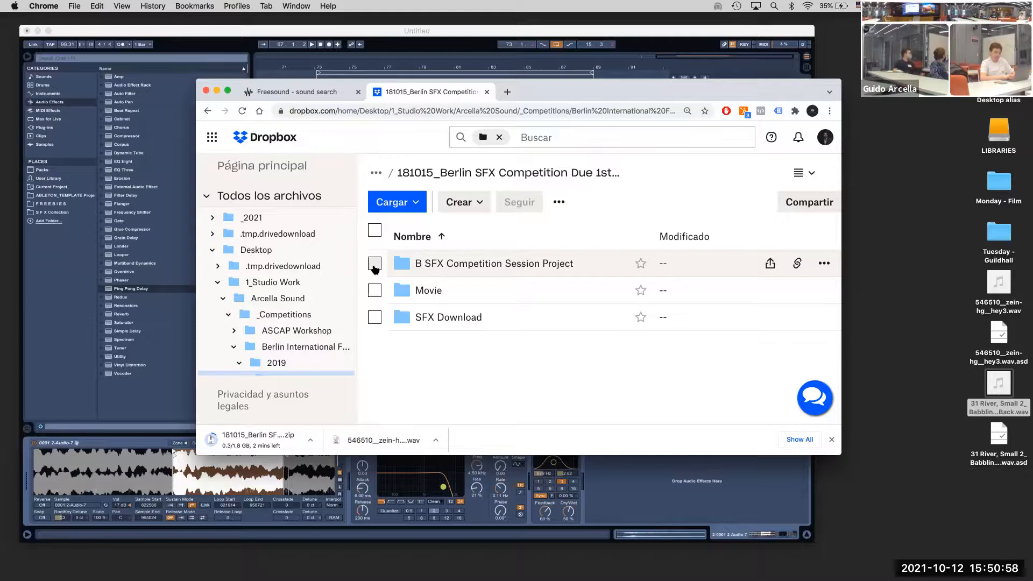
pyautogui.moveTo(358, 93); pyautogui.dragTo(598, 154)
pyautogui.click(248, 26)
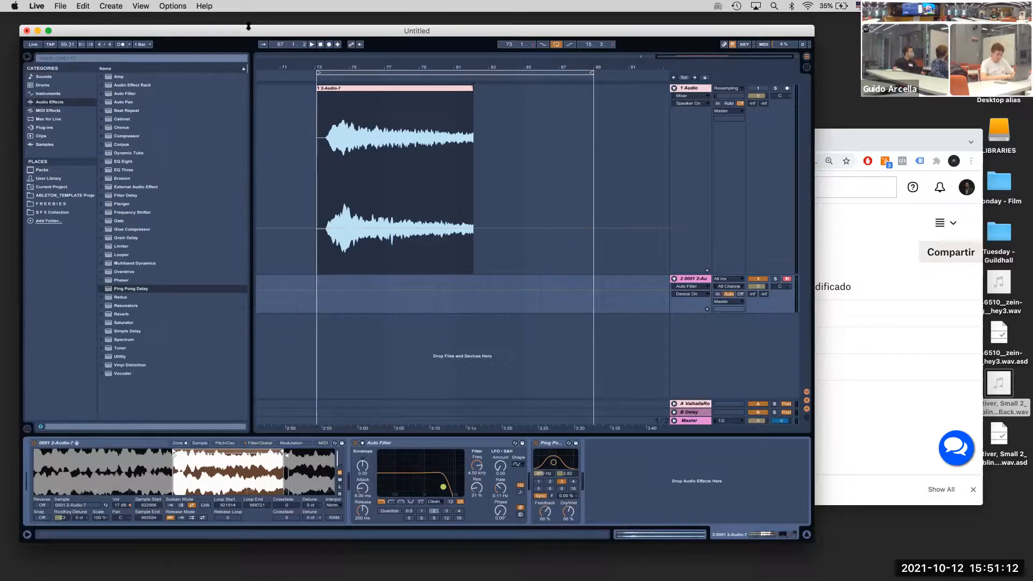
pyautogui.click(904, 139)
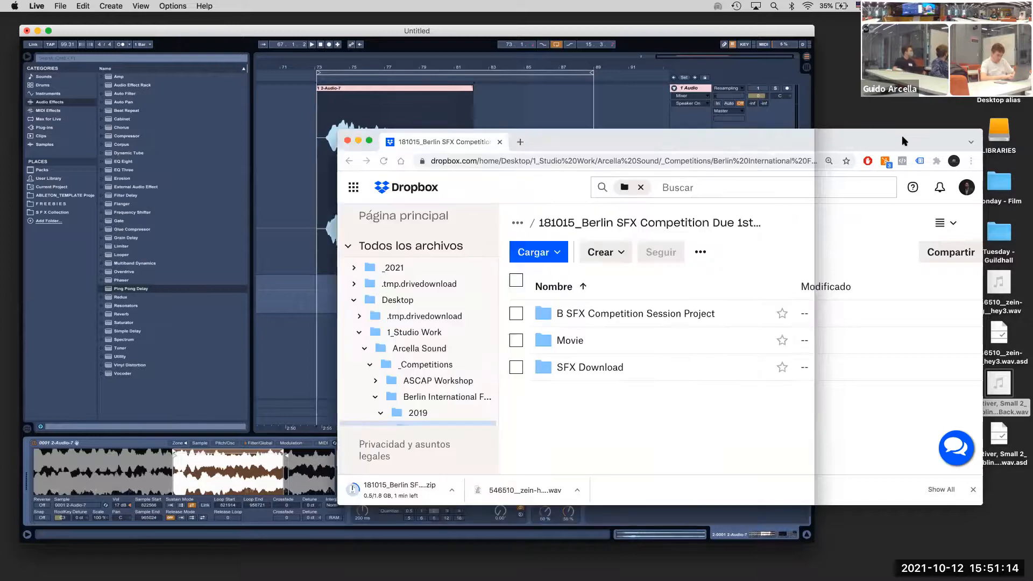
pyautogui.moveTo(904, 141); pyautogui.dragTo(855, 121)
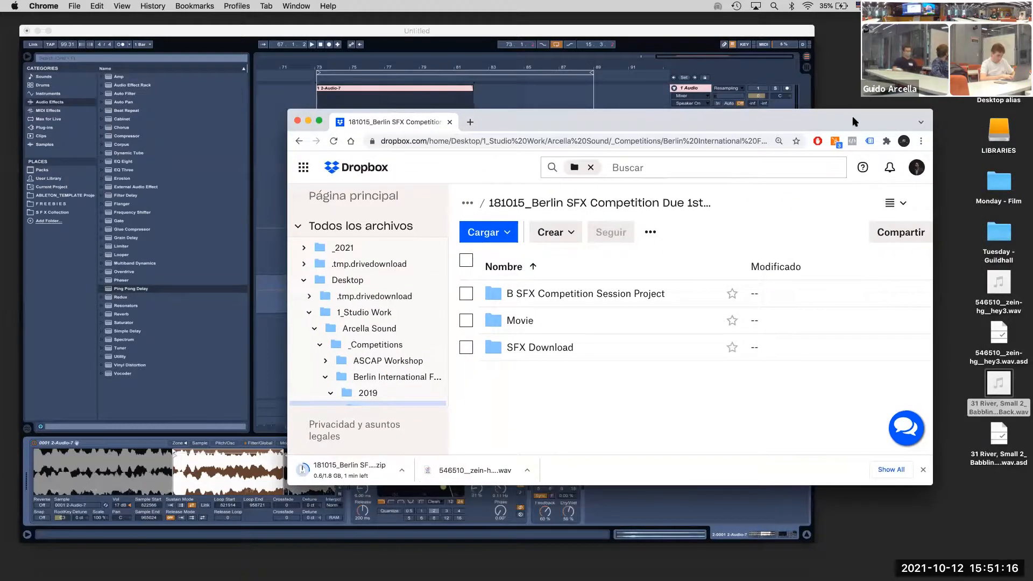
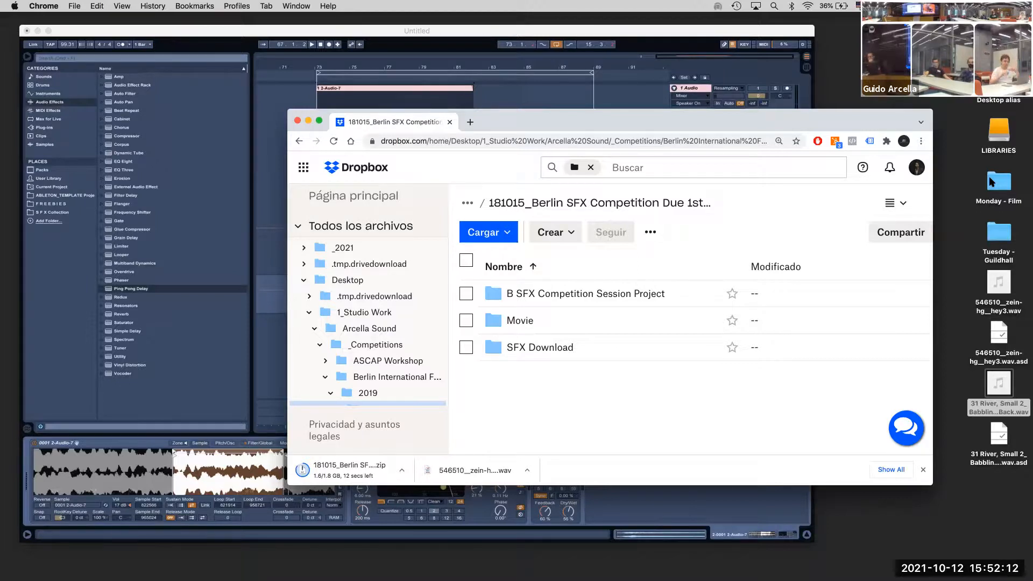
# Browse the Monday - Film folder to Examples > 2_Big Buck Bunny SFX MX Exercise and select the 19 Final Project Exercise.RPP file
pyautogui.doubleClick(991, 182)
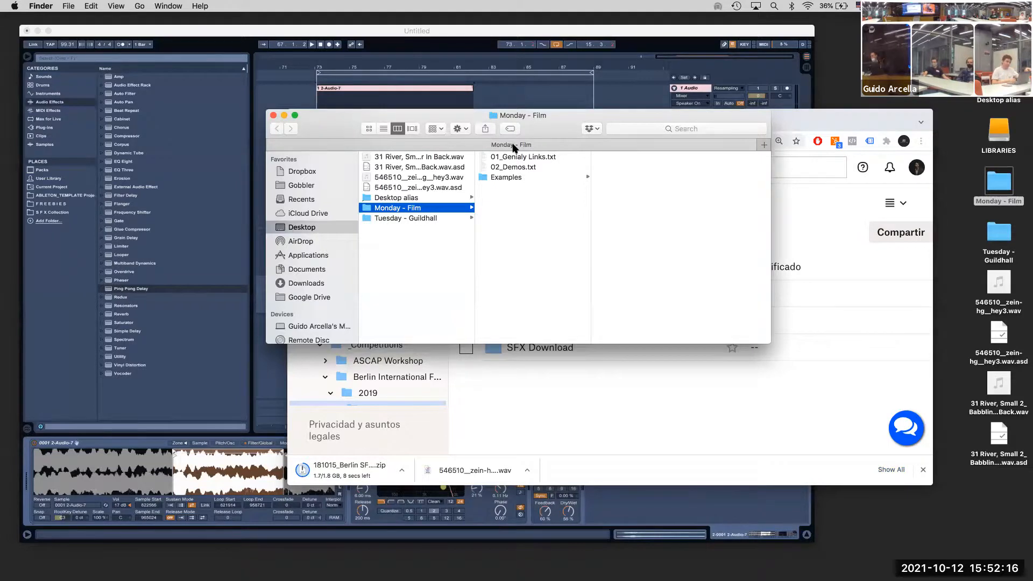
pyautogui.click(511, 179)
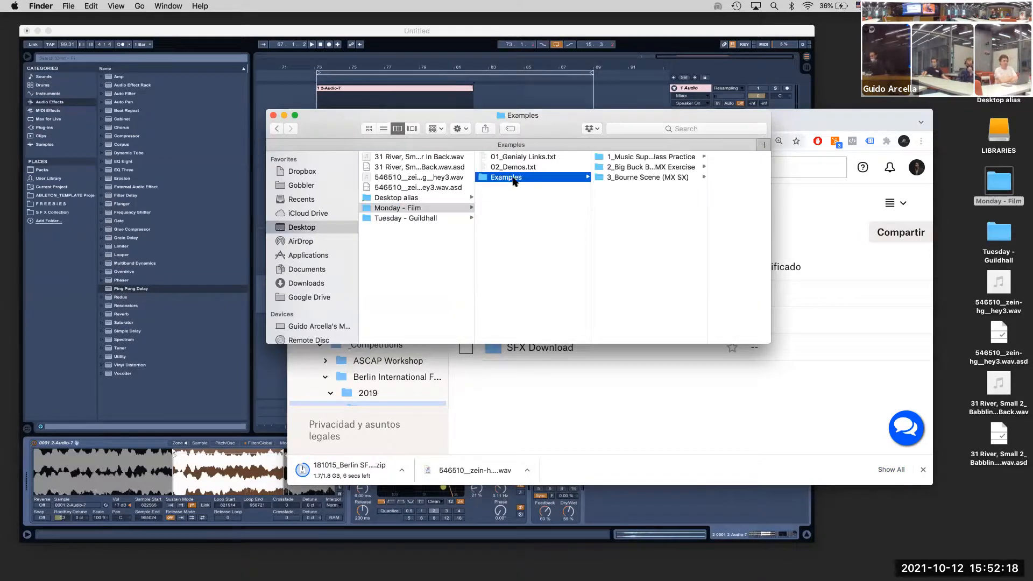
pyautogui.click(689, 168)
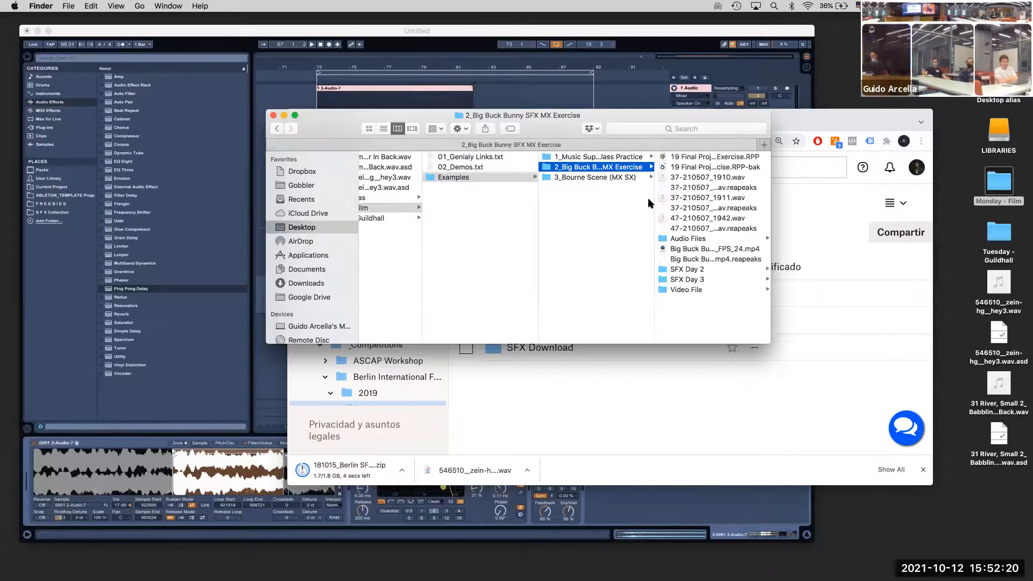
pyautogui.moveTo(619, 117); pyautogui.dragTo(482, 21)
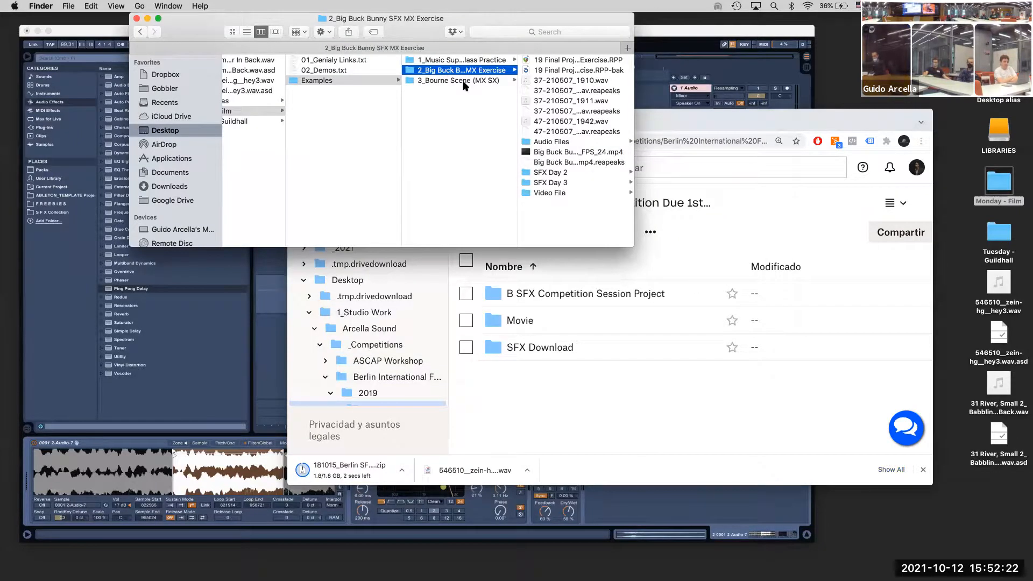
pyautogui.moveTo(249, 32); pyautogui.dragTo(176, 26)
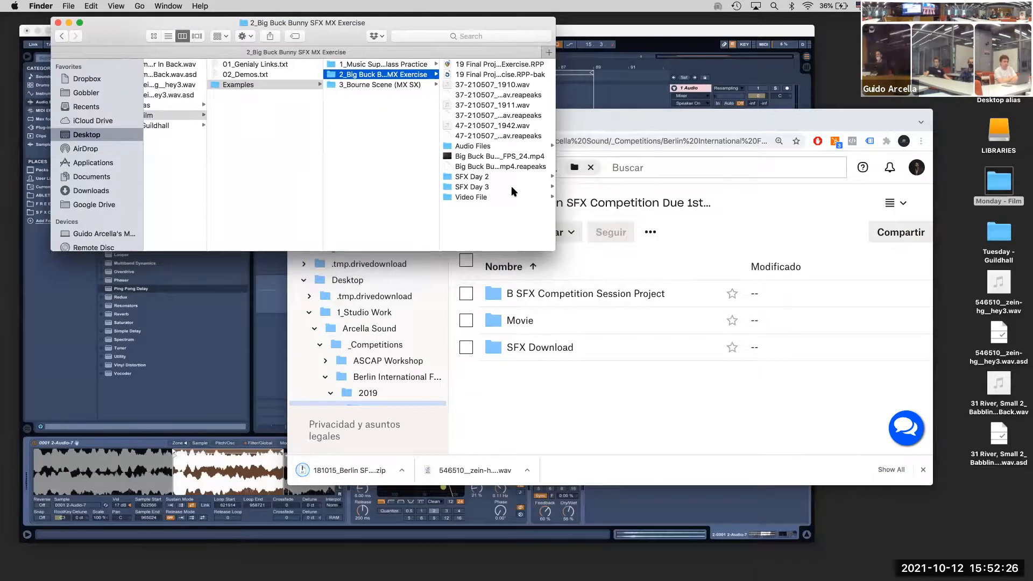
pyautogui.click(504, 157)
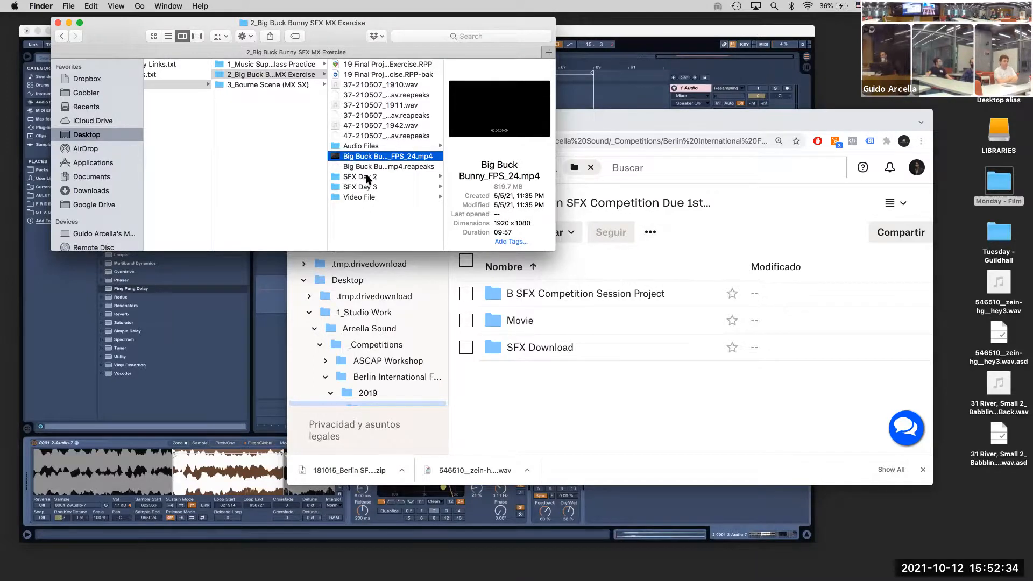
pyautogui.moveTo(306, 27); pyautogui.dragTo(333, 28)
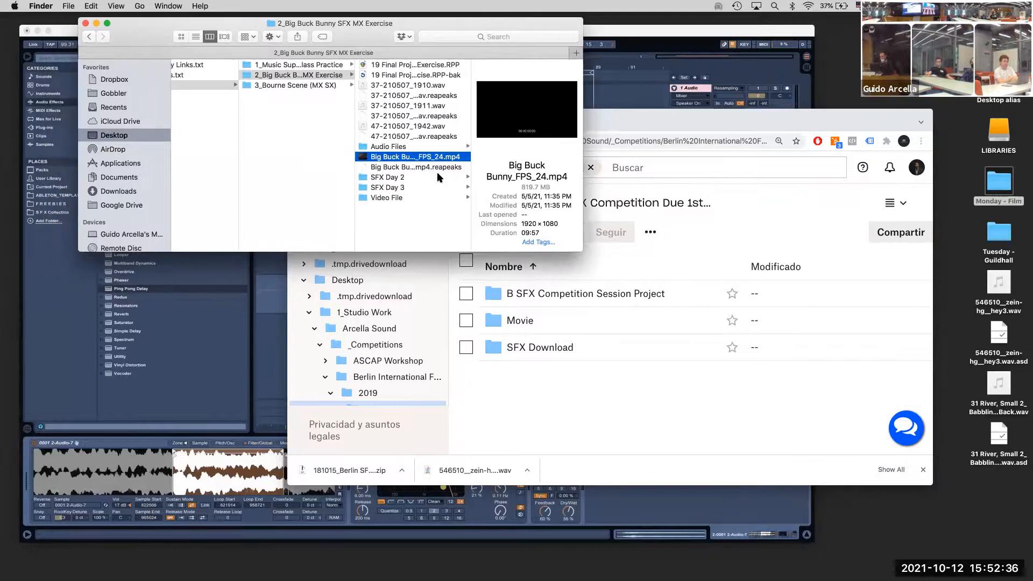
pyautogui.click(427, 65)
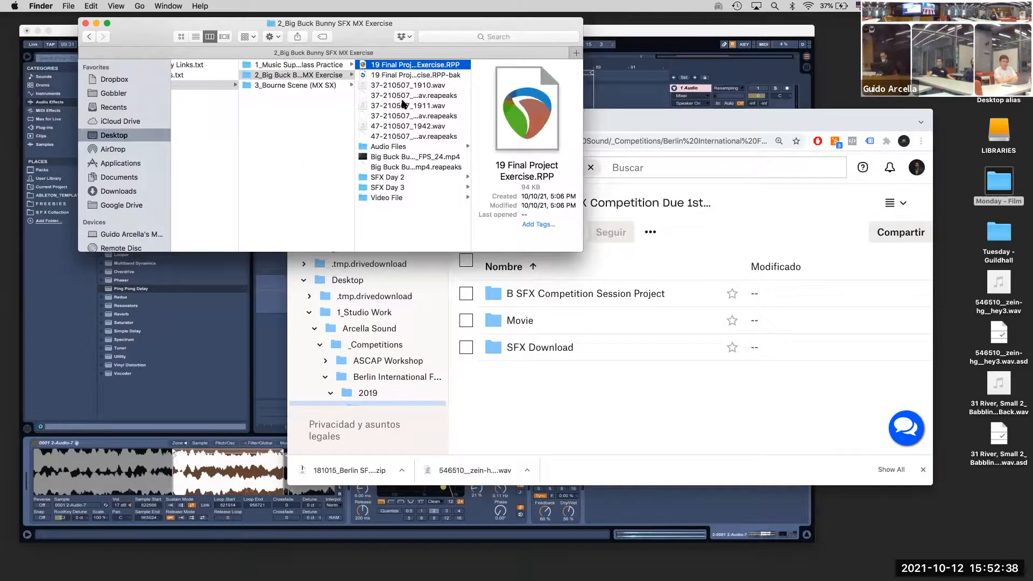
# Quit Ableton Live without saving the Untitled set and leave its temporary recording files in place
pyautogui.moveTo(66, 33); pyautogui.dragTo(86, 83)
pyautogui.click(38, 6)
pyautogui.click(58, 106)
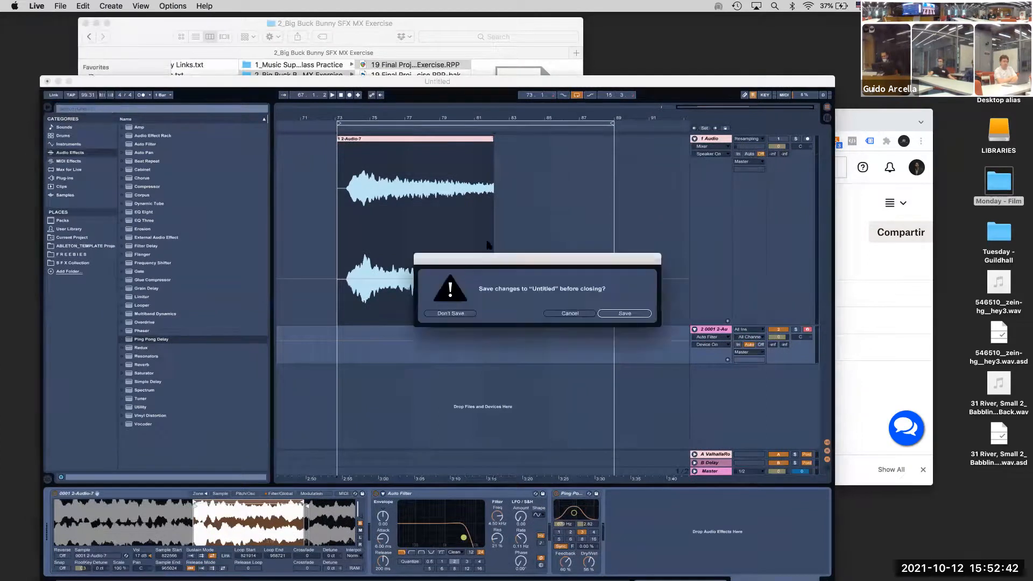
pyautogui.click(446, 315)
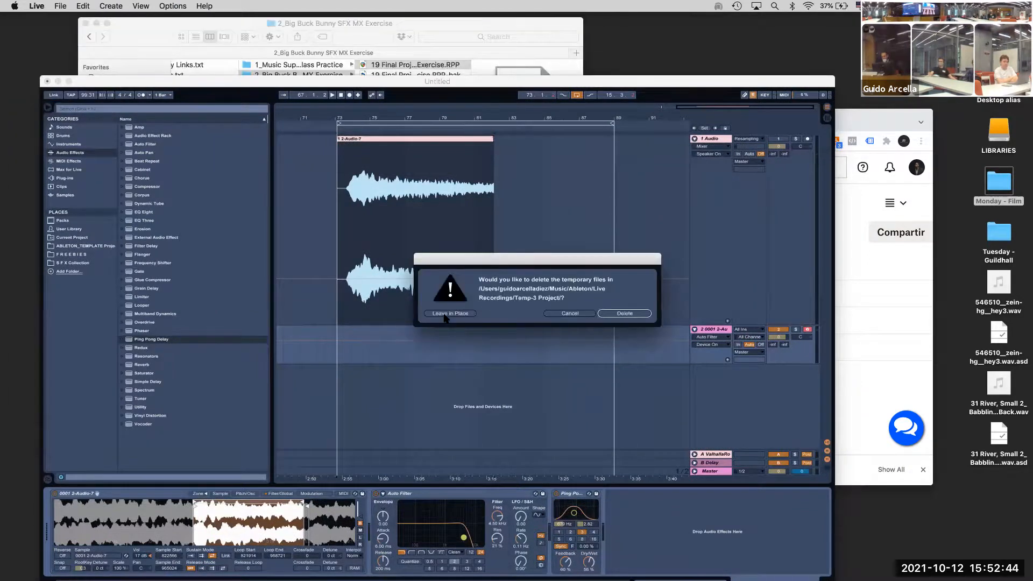
pyautogui.click(446, 315)
# Open 19 Final Project Exercise.RPP in REAPER, declining the SWS update and continuing in evaluation mode
pyautogui.moveTo(260, 28); pyautogui.dragTo(254, 30)
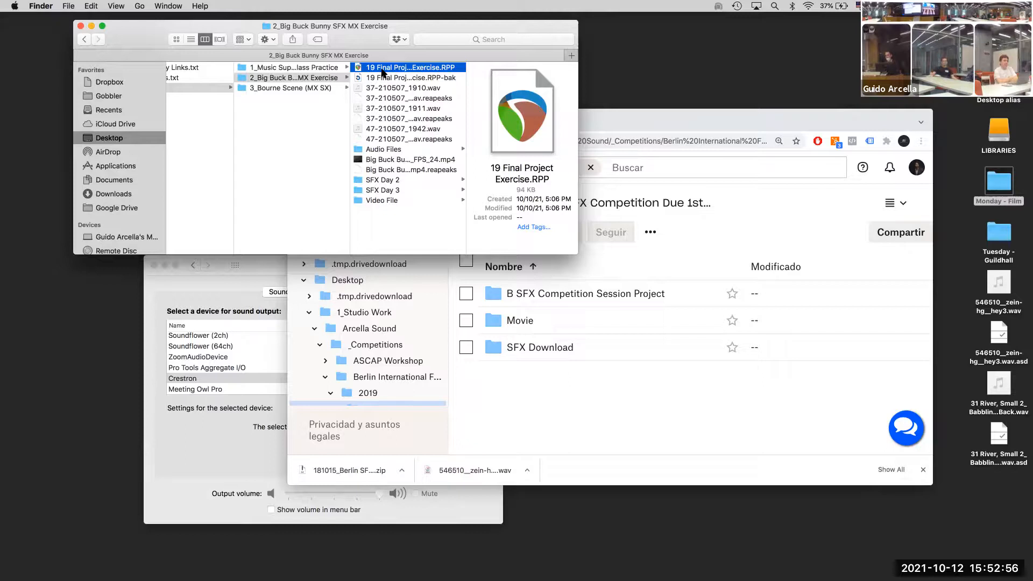
pyautogui.doubleClick(383, 69)
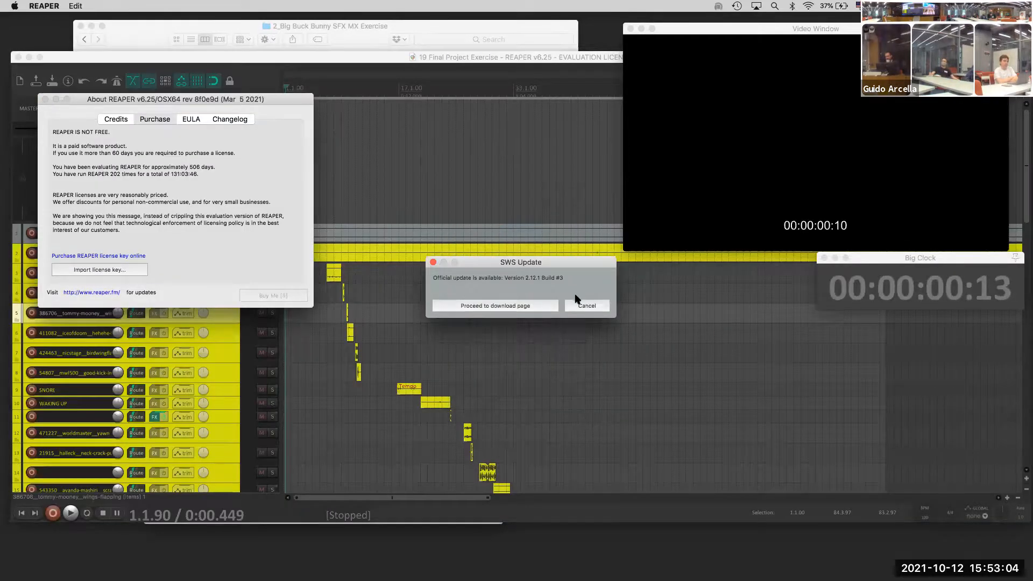
pyautogui.click(573, 304)
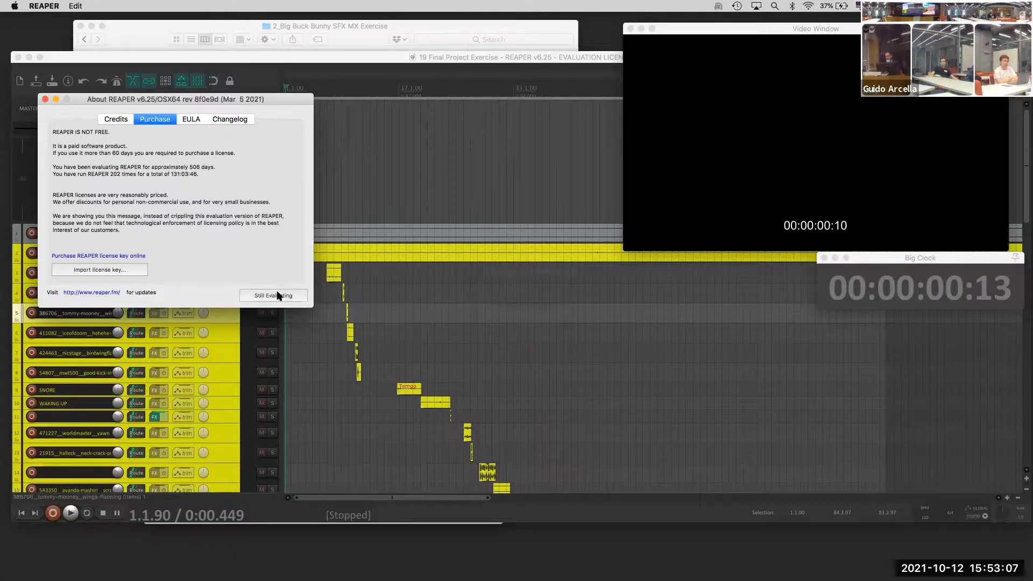
pyautogui.click(278, 295)
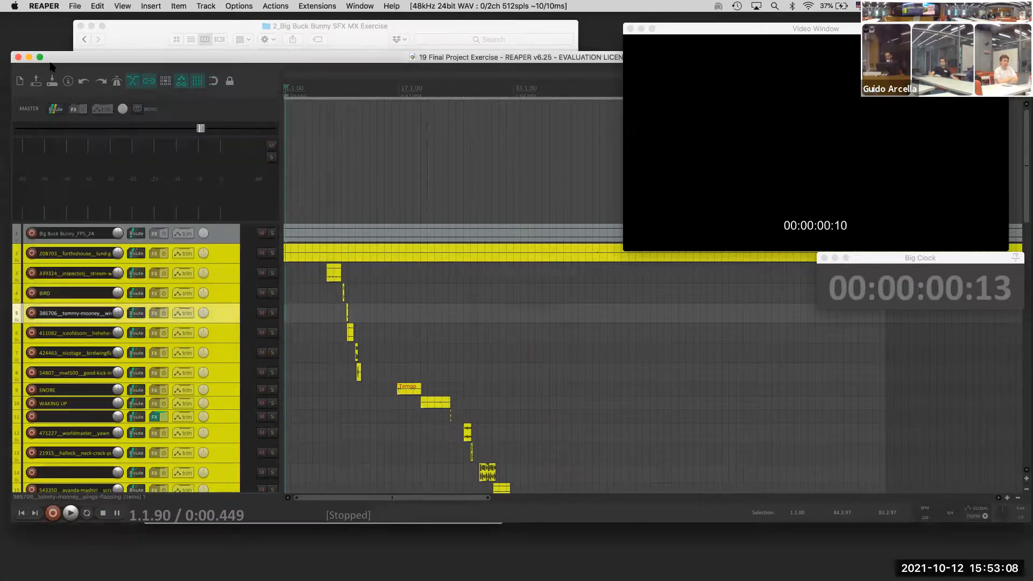
# Enlarge the REAPER project window to fill the screen and look through the sound effects tracks
pyautogui.moveTo(11, 52); pyautogui.dragTo(1, 14)
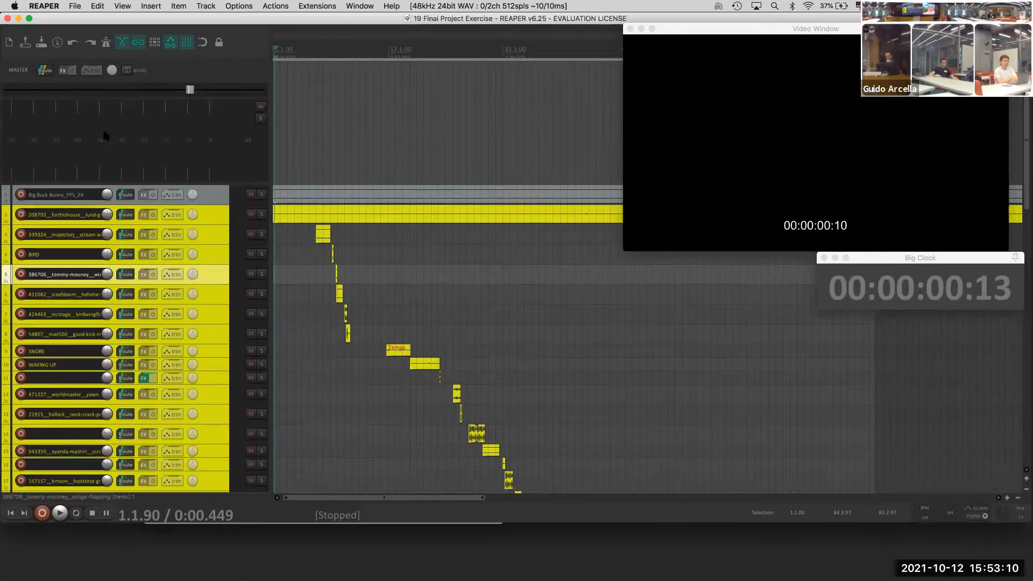
pyautogui.moveTo(275, 540); pyautogui.dragTo(276, 580)
pyautogui.scroll(-3, 375, 428)
pyautogui.scroll(5, 375, 428)
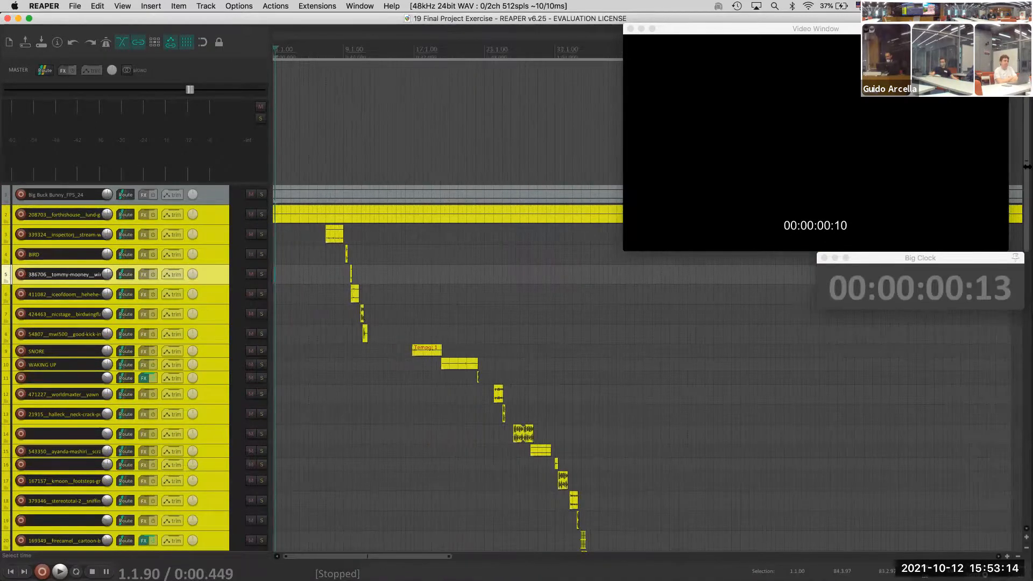
pyautogui.scroll(-15, 1023, 196)
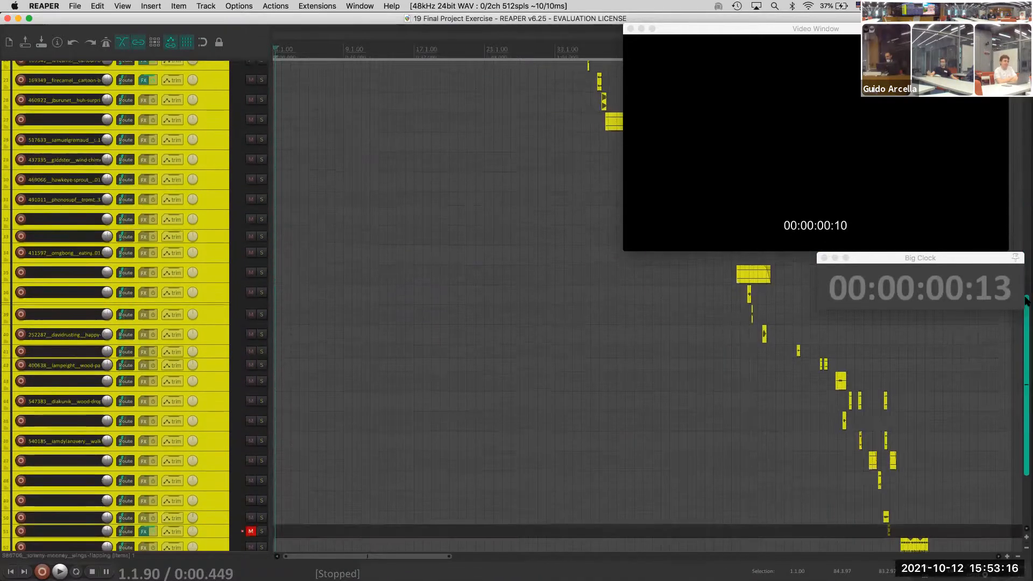
pyautogui.scroll(3, 1025, 195)
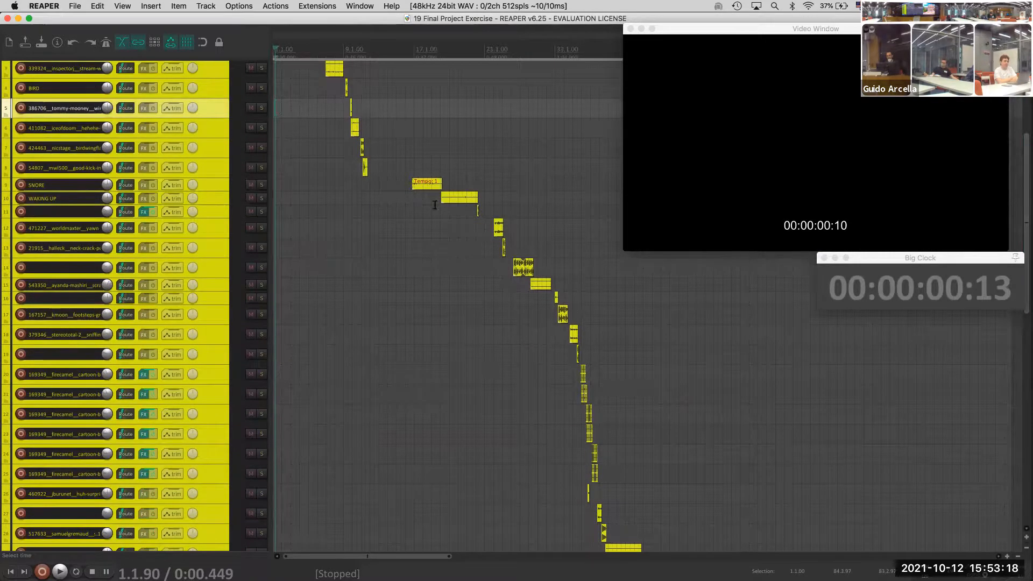
pyautogui.moveTo(1026, 241); pyautogui.dragTo(1026, 216)
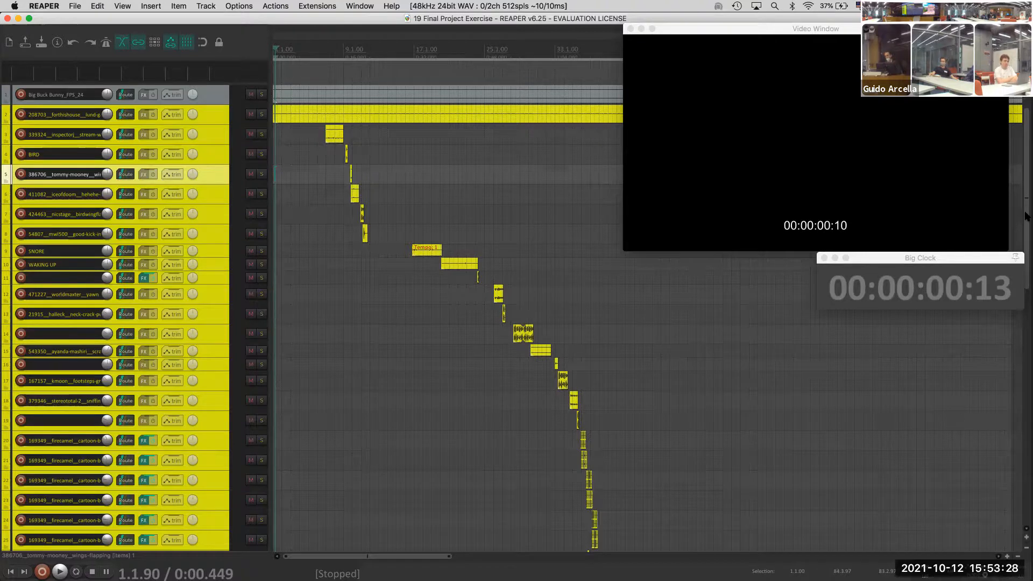
# Mute the three green music tracks at the end of the track list
pyautogui.moveTo(1026, 218); pyautogui.dragTo(1006, 461)
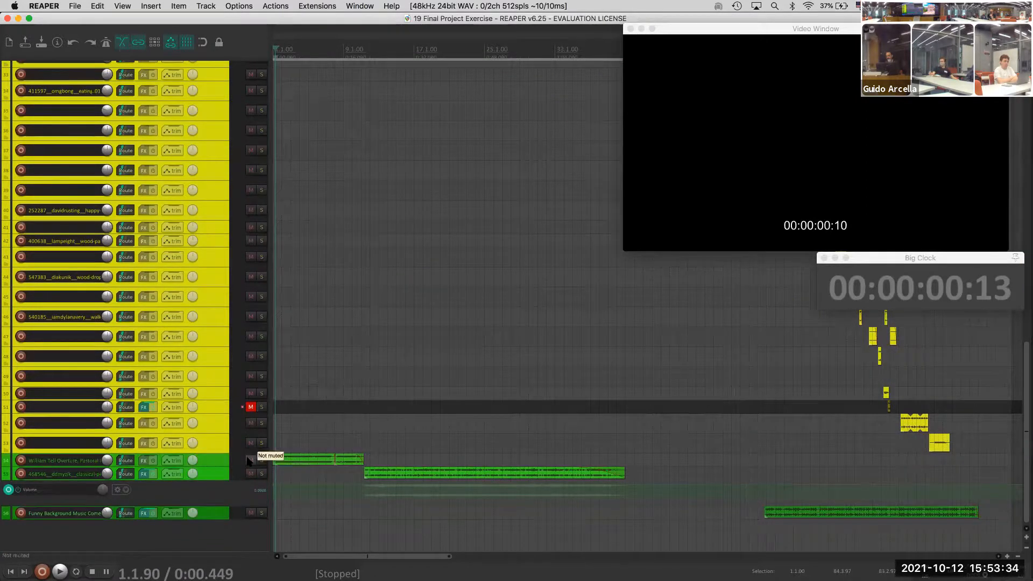
pyautogui.moveTo(249, 460); pyautogui.dragTo(251, 473)
pyautogui.click(249, 513)
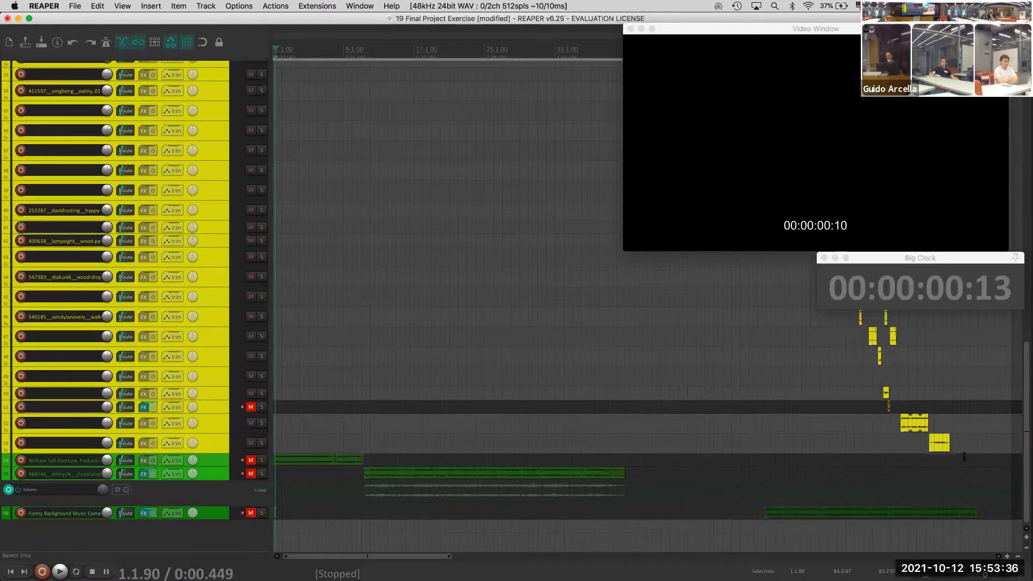
# Place the edit cursor at the start of the timeline and briefly test playback of the opening
pyautogui.moveTo(1025, 437); pyautogui.dragTo(1020, 198)
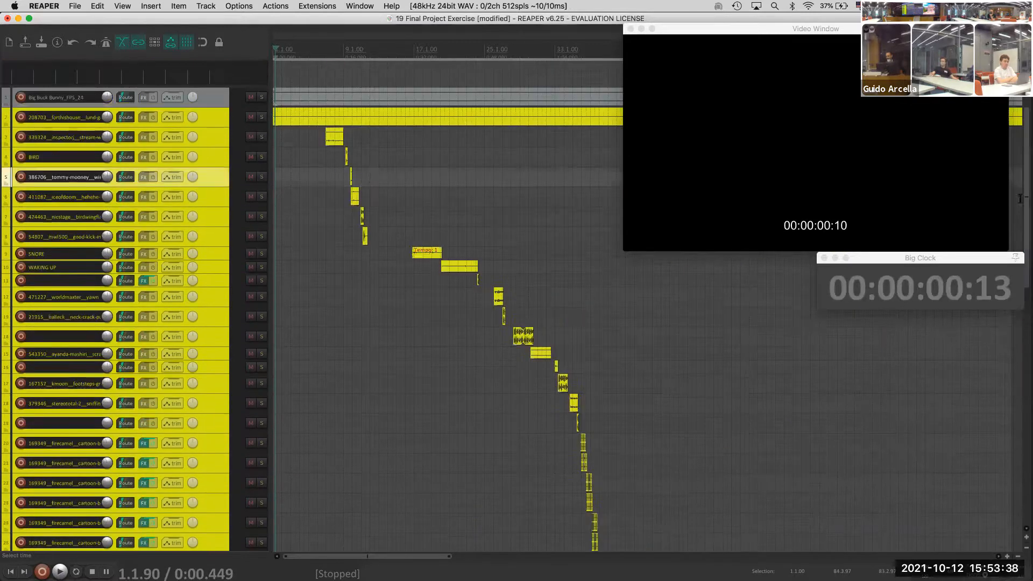
pyautogui.click(272, 139)
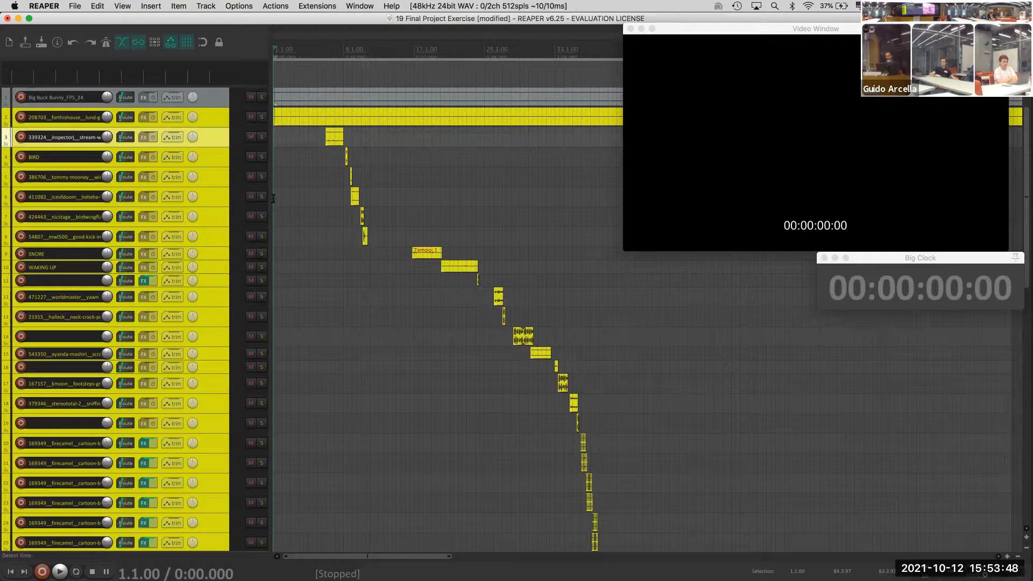
pyautogui.moveTo(1027, 182); pyautogui.dragTo(1027, 164)
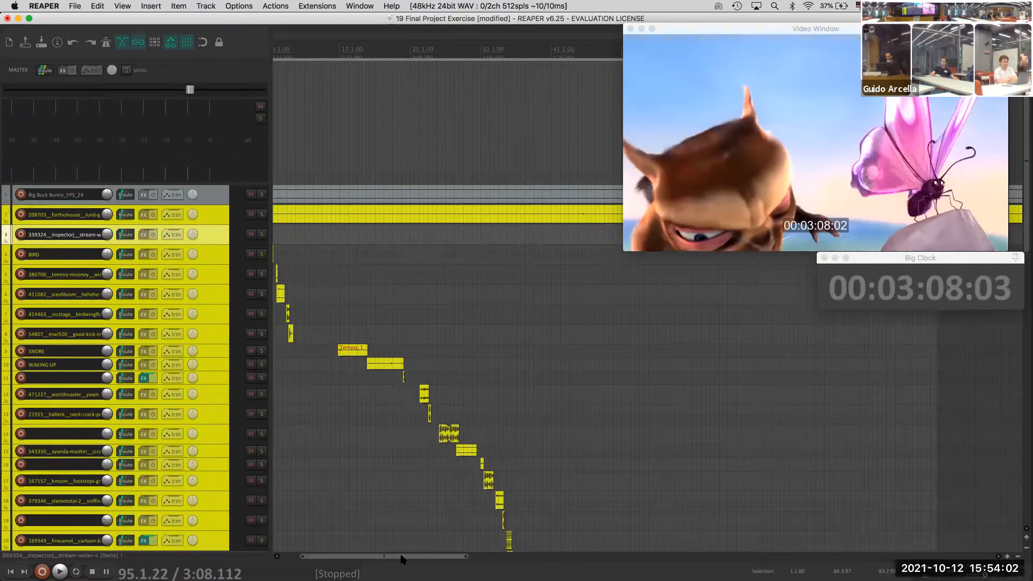
pyautogui.hscroll(-5, 401, 559)
pyautogui.click(311, 314)
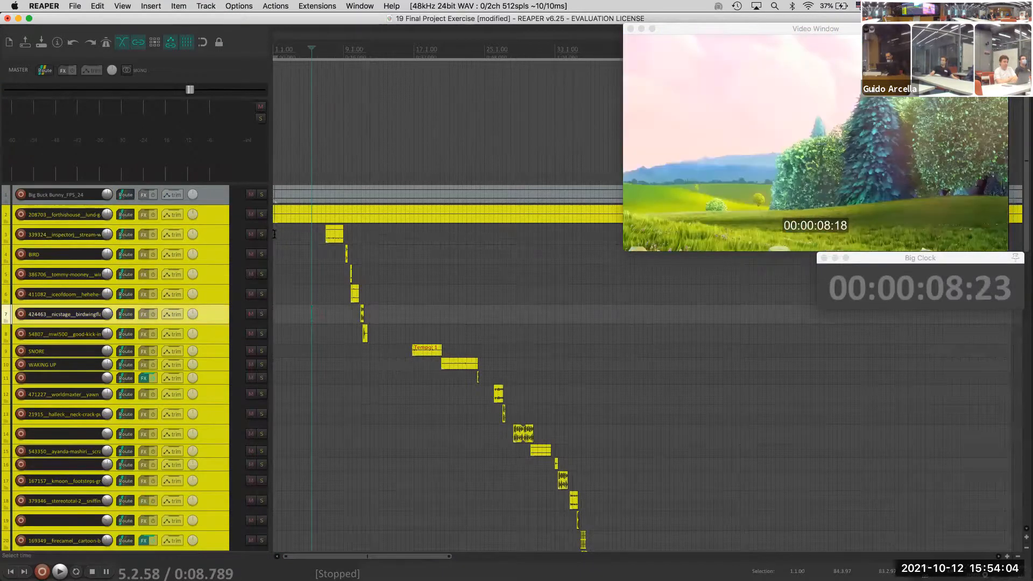
pyautogui.click(274, 234)
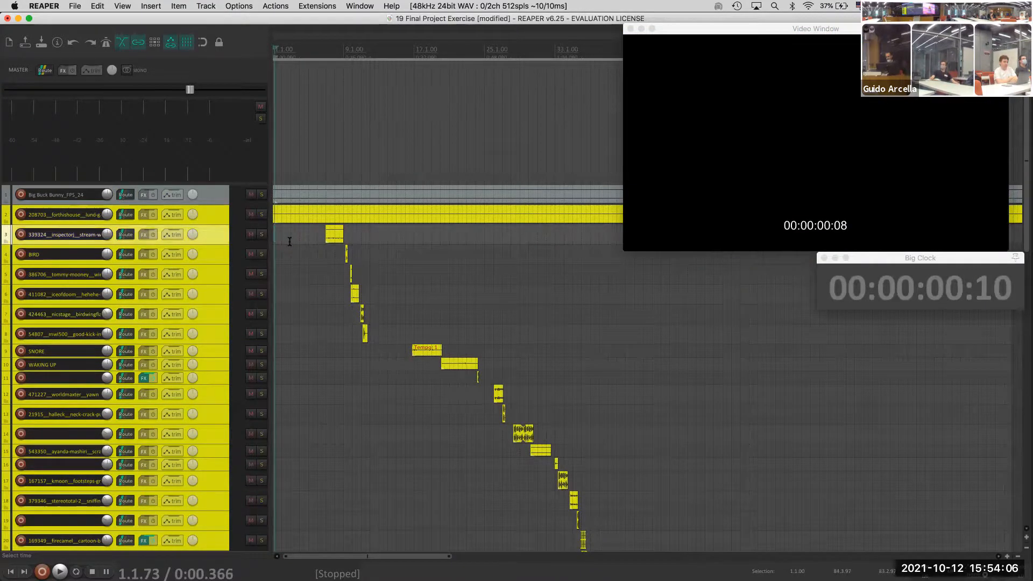
pyautogui.press('space')
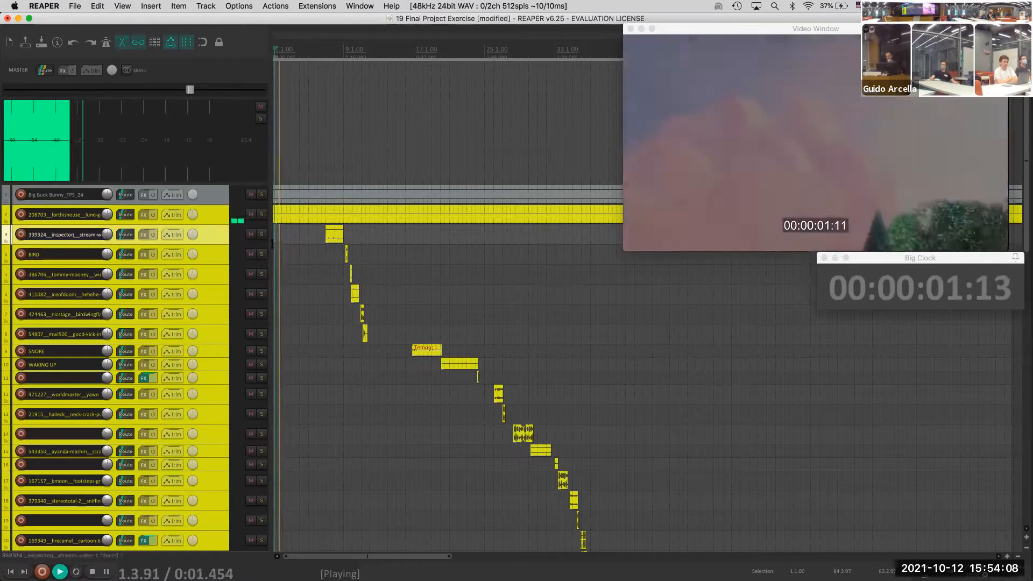
pyautogui.press('space')
# Set the audio device to HDMI in REAPER's preferences and confirm the change
pyautogui.click(44, 6)
pyautogui.click(53, 32)
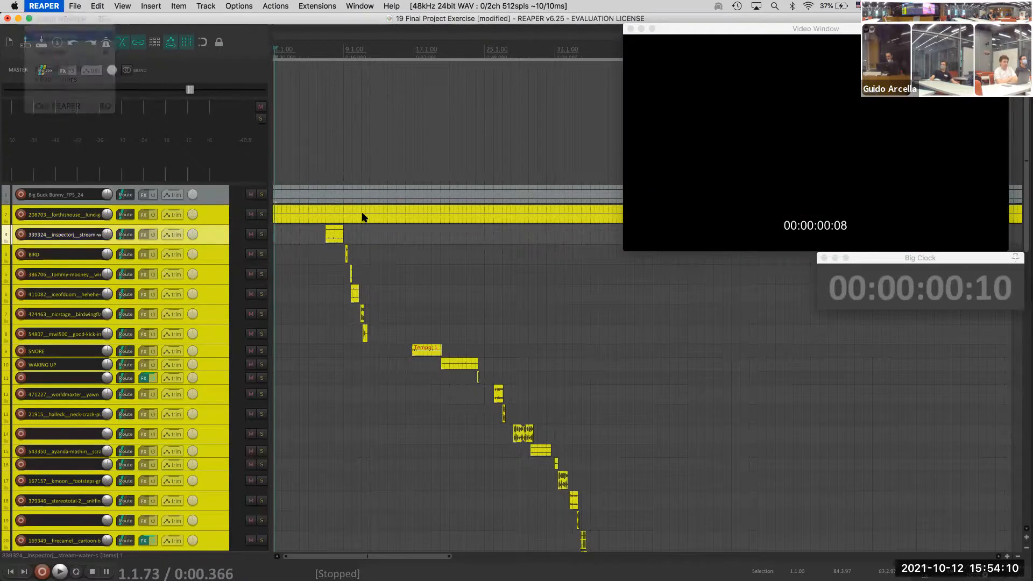
pyautogui.click(578, 145)
pyautogui.click(577, 143)
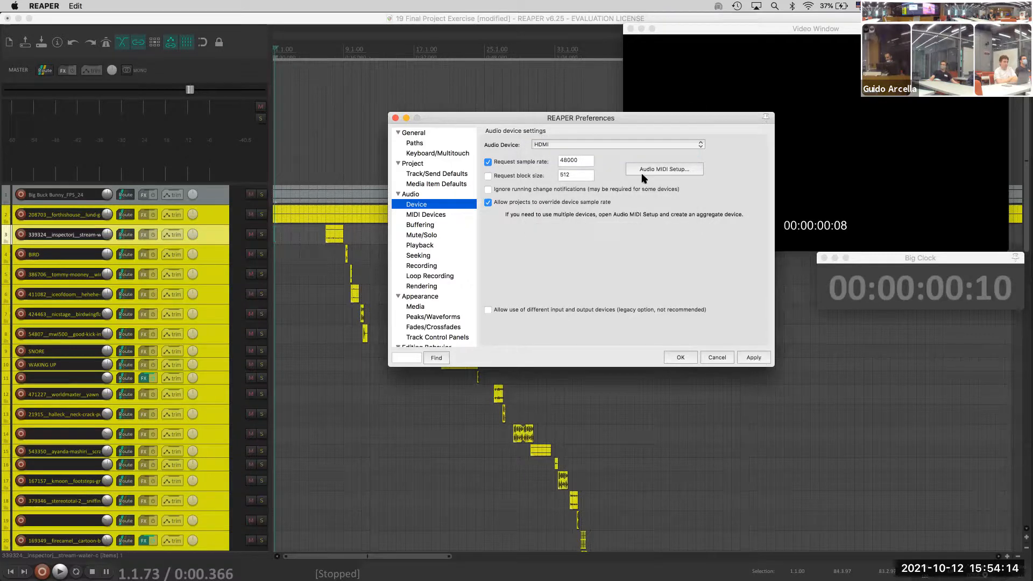
pyautogui.click(665, 148)
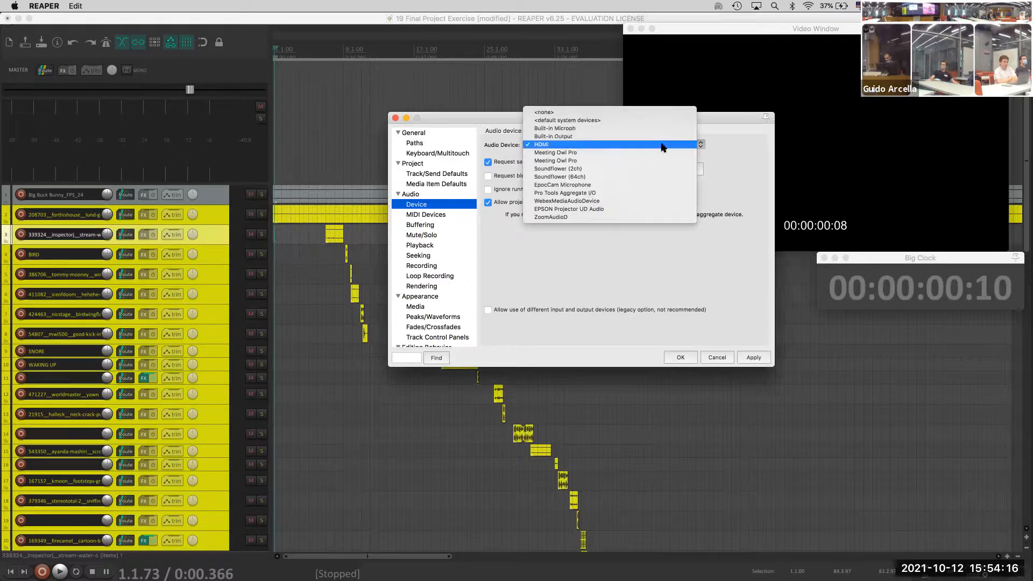
pyautogui.click(664, 144)
pyautogui.click(669, 355)
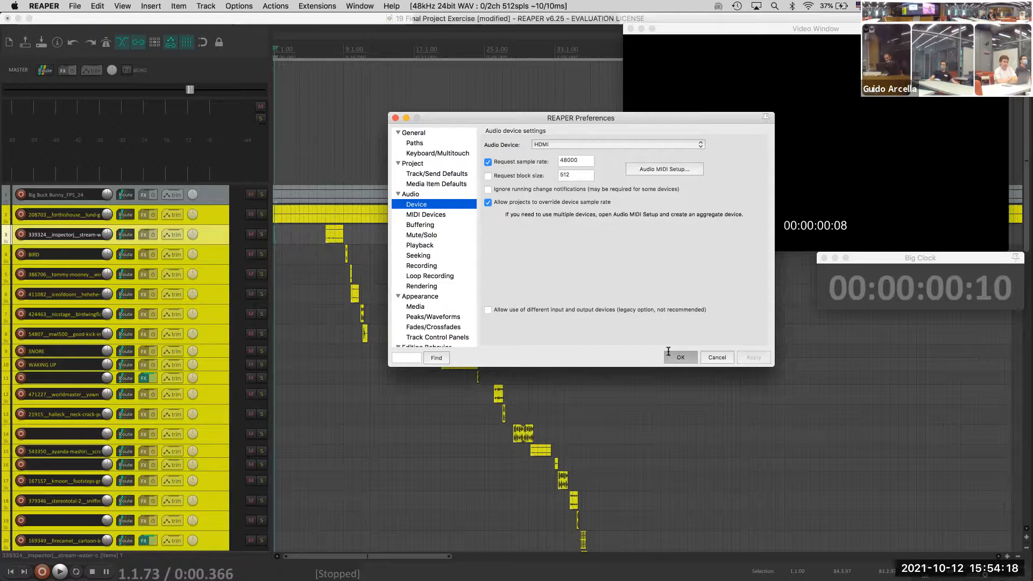
# Play the project from the start and raise the master volume to +5.90 dB
pyautogui.press('space')
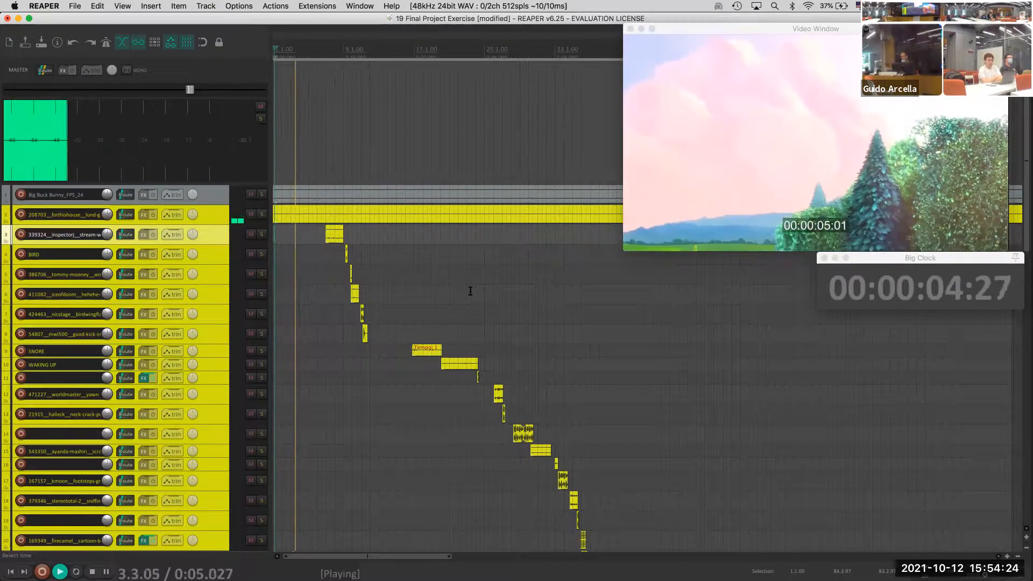
pyautogui.moveTo(189, 89); pyautogui.dragTo(242, 90)
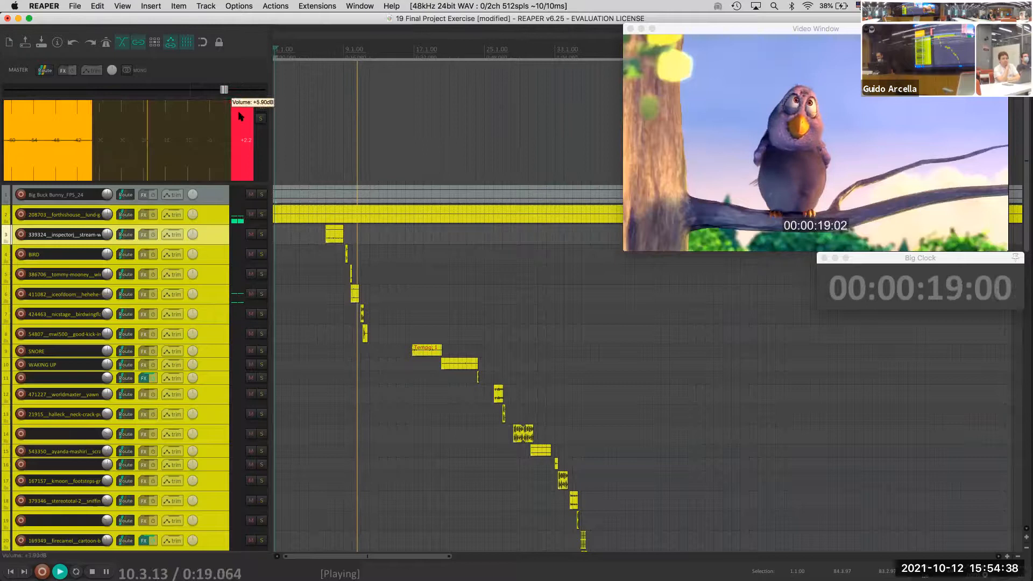
pyautogui.moveTo(243, 89); pyautogui.dragTo(224, 90)
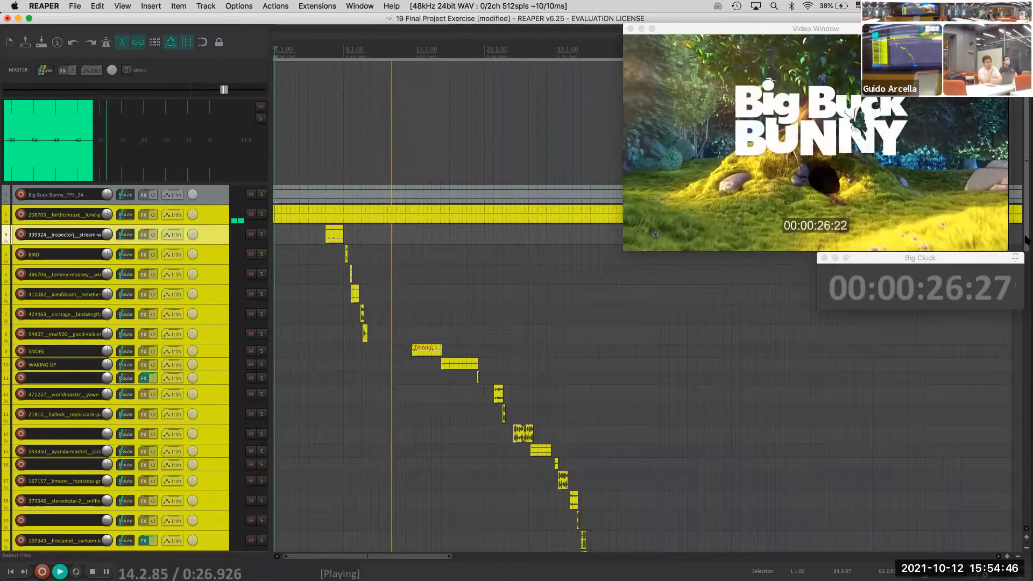
# Follow the playing project down the yellow sound-effect tracks and along the timeline through the butterfly scene
pyautogui.scroll(-3, 1025, 246)
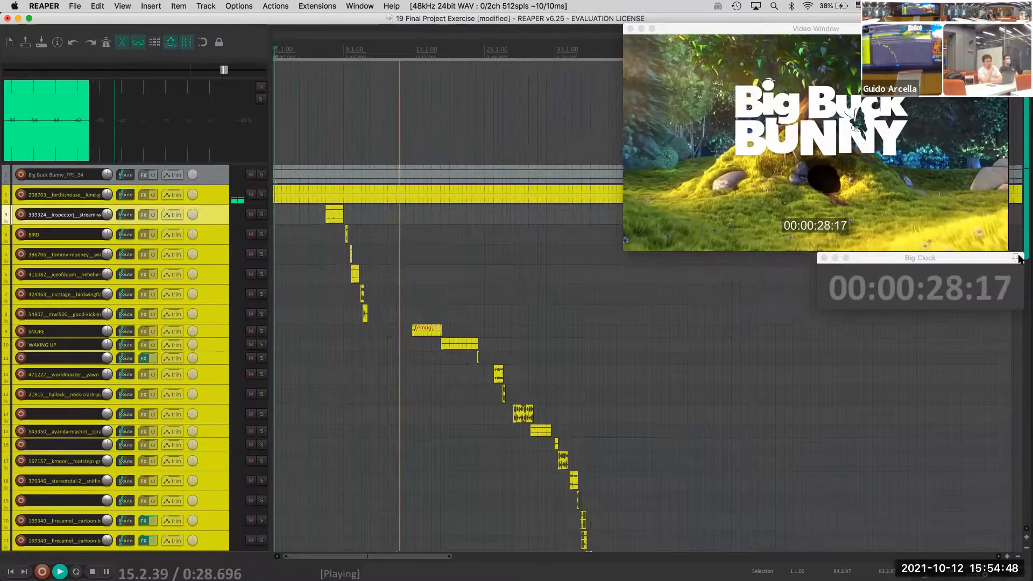
pyautogui.scroll(-1, 1015, 263)
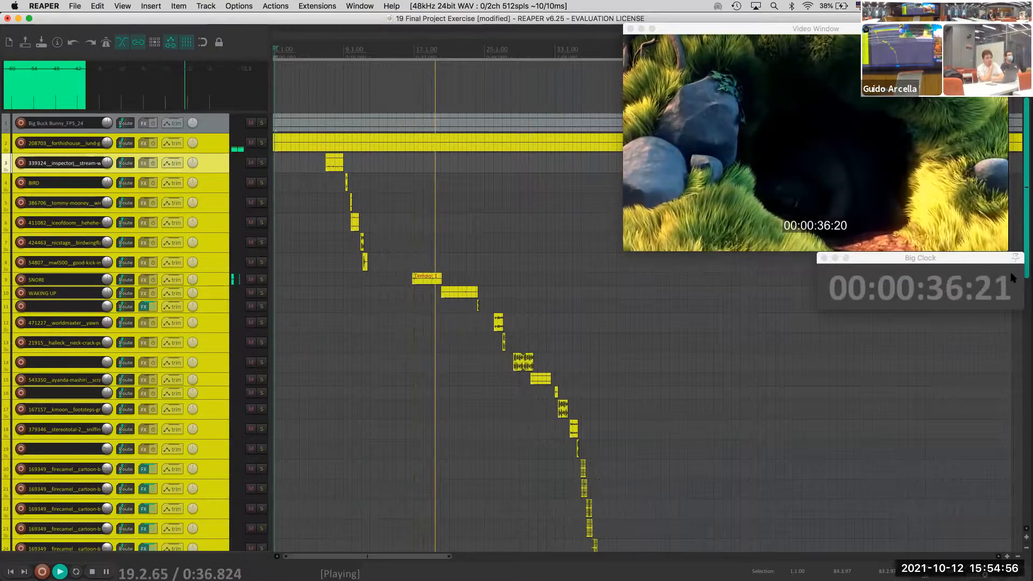
pyautogui.scroll(-2, 1013, 272)
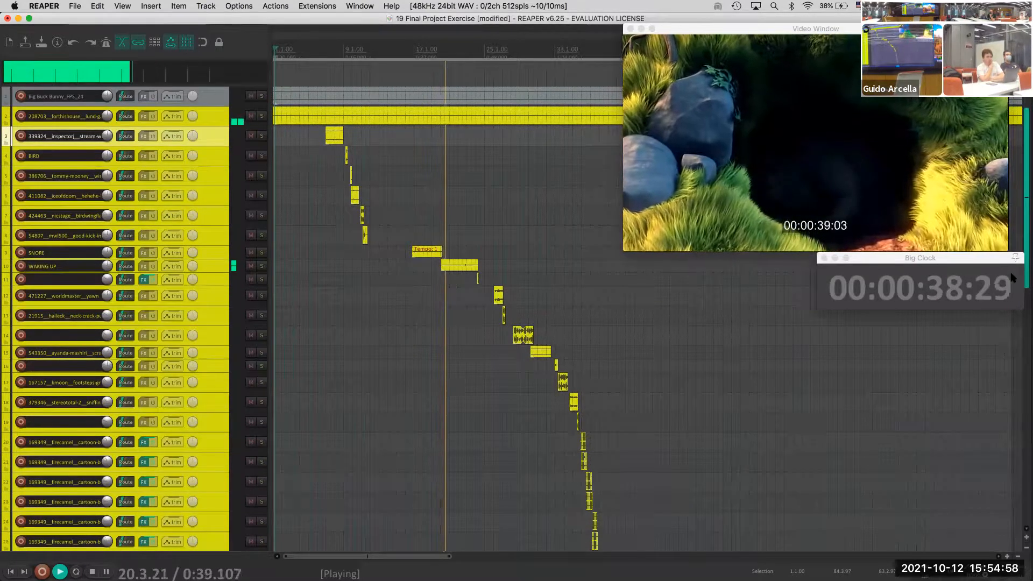
pyautogui.scroll(-2, 1013, 277)
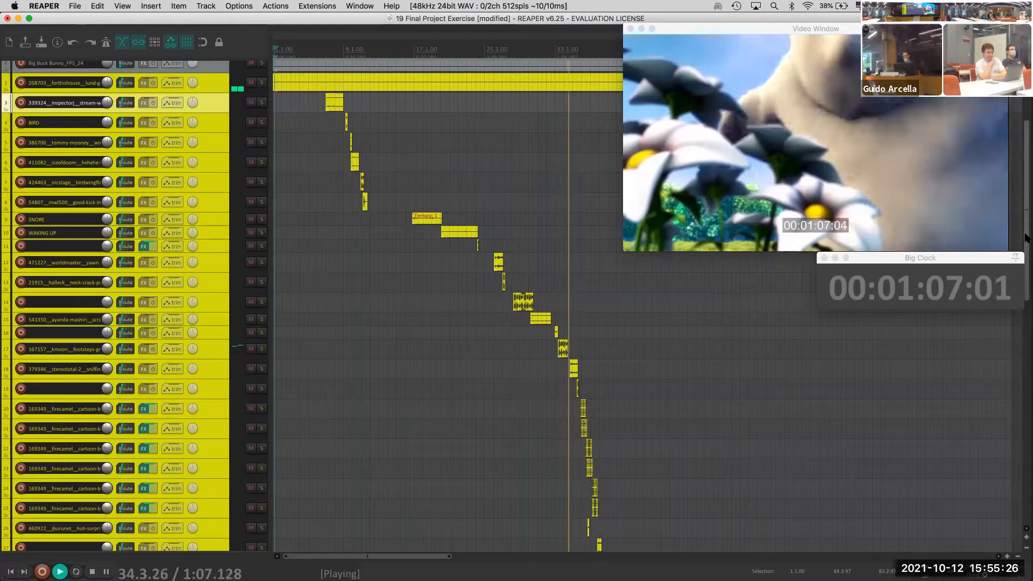
pyautogui.moveTo(1026, 264); pyautogui.dragTo(1026, 313)
pyautogui.scroll(5, 620, 294)
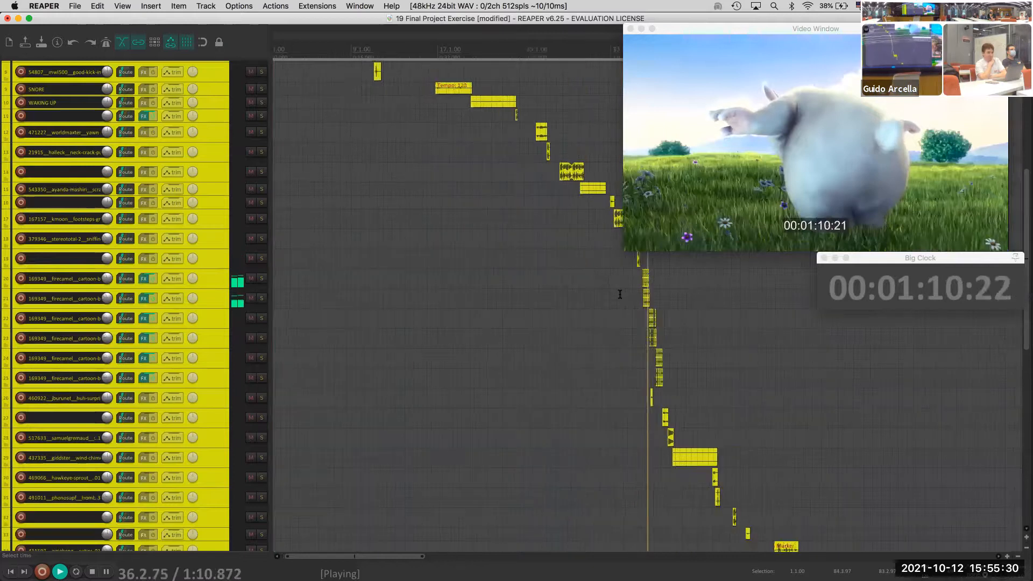
pyautogui.scroll(3, 619, 294)
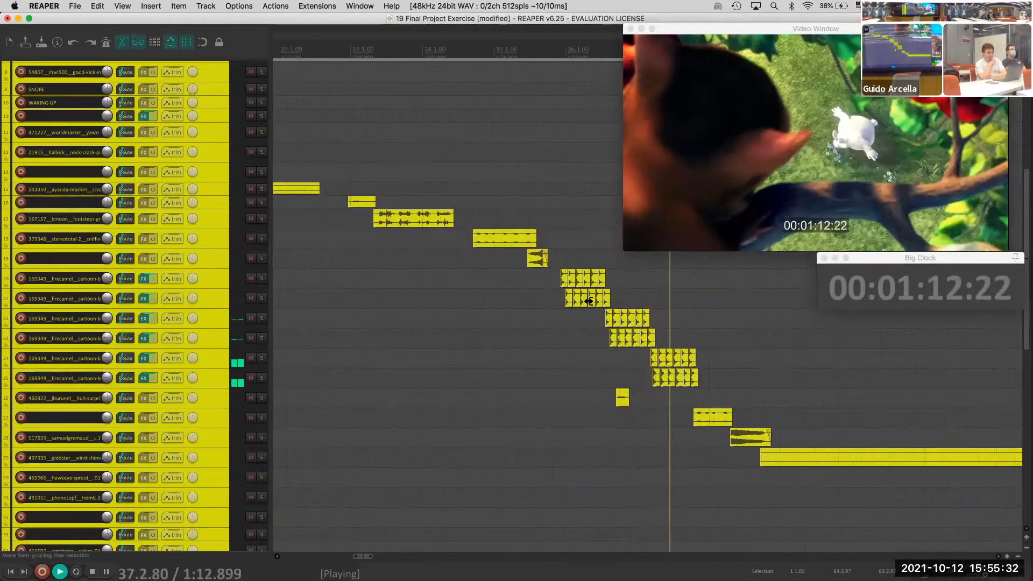
pyautogui.moveTo(359, 557); pyautogui.dragTo(369, 558)
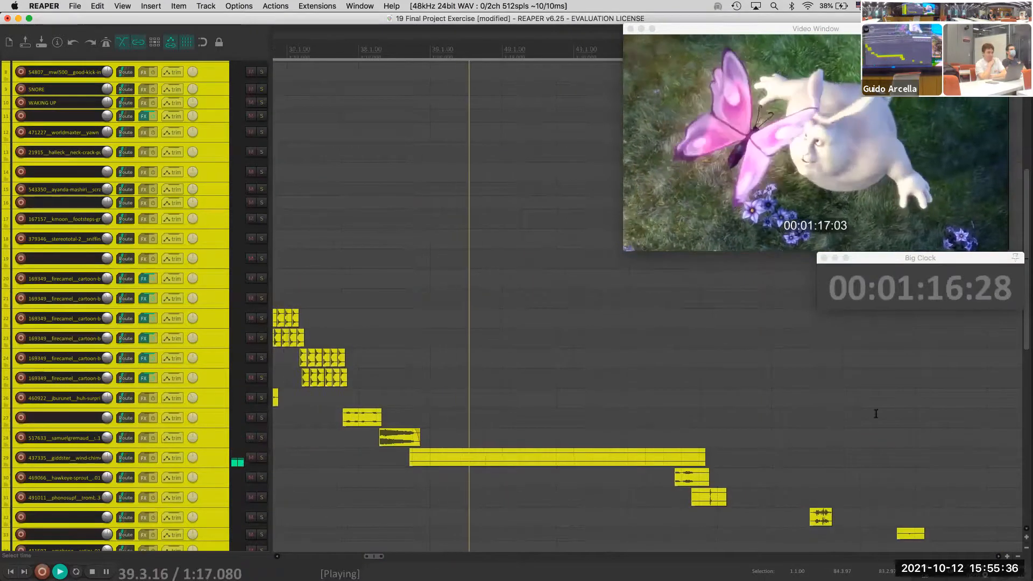
pyautogui.scroll(-5, 1024, 222)
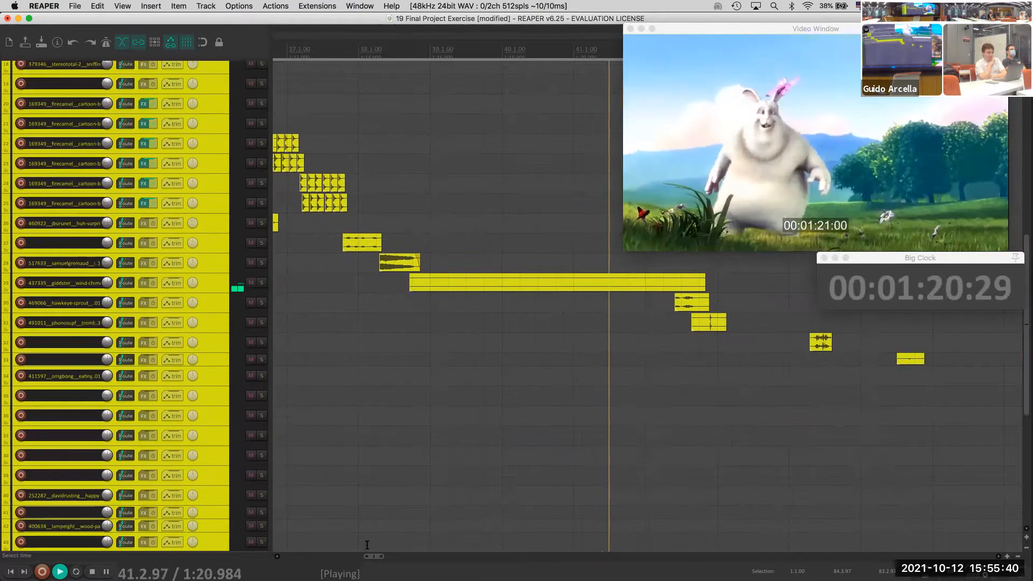
# Follow the remaining effects clips in time with playback to the last yellow tracks, and stop playback
pyautogui.moveTo(371, 556); pyautogui.dragTo(385, 558)
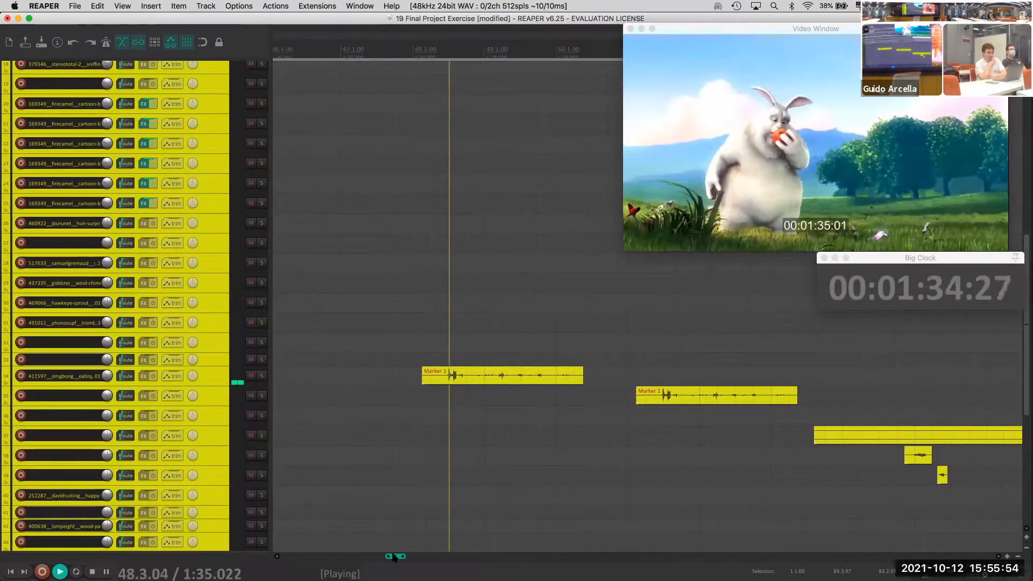
pyautogui.moveTo(396, 556); pyautogui.dragTo(418, 554)
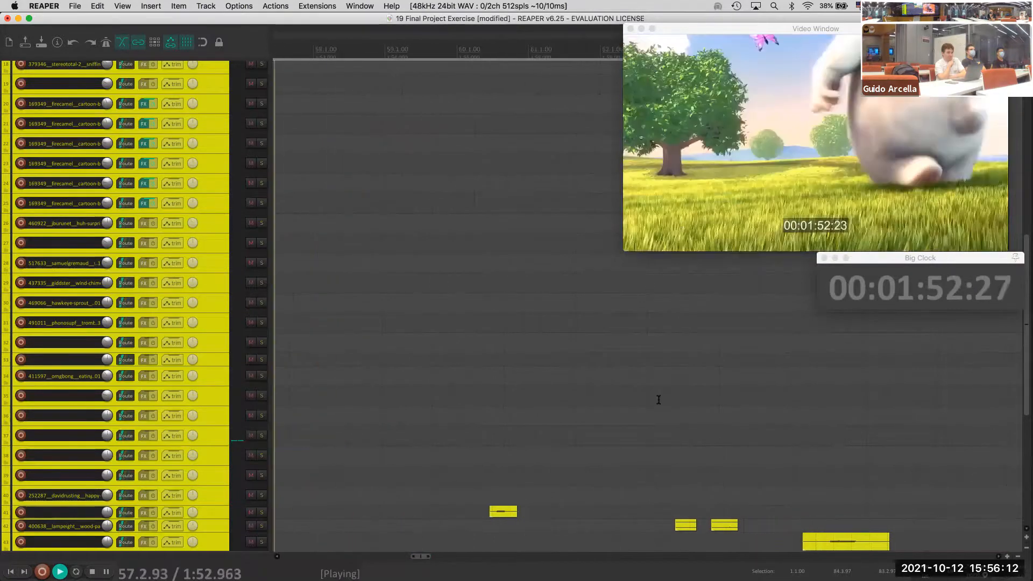
pyautogui.moveTo(1027, 384); pyautogui.dragTo(1027, 433)
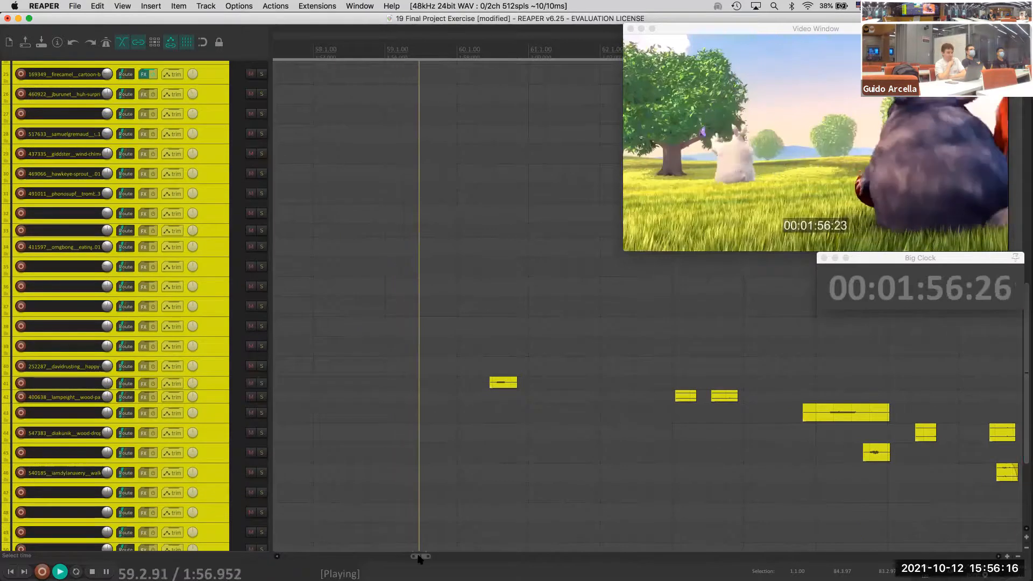
pyautogui.moveTo(421, 556); pyautogui.dragTo(435, 557)
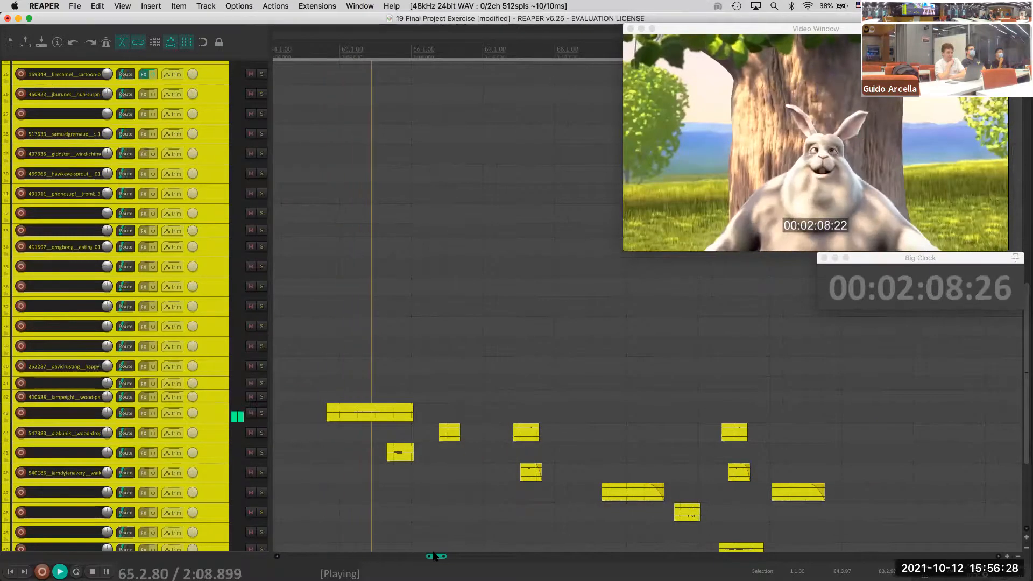
pyautogui.moveTo(436, 557); pyautogui.dragTo(439, 555)
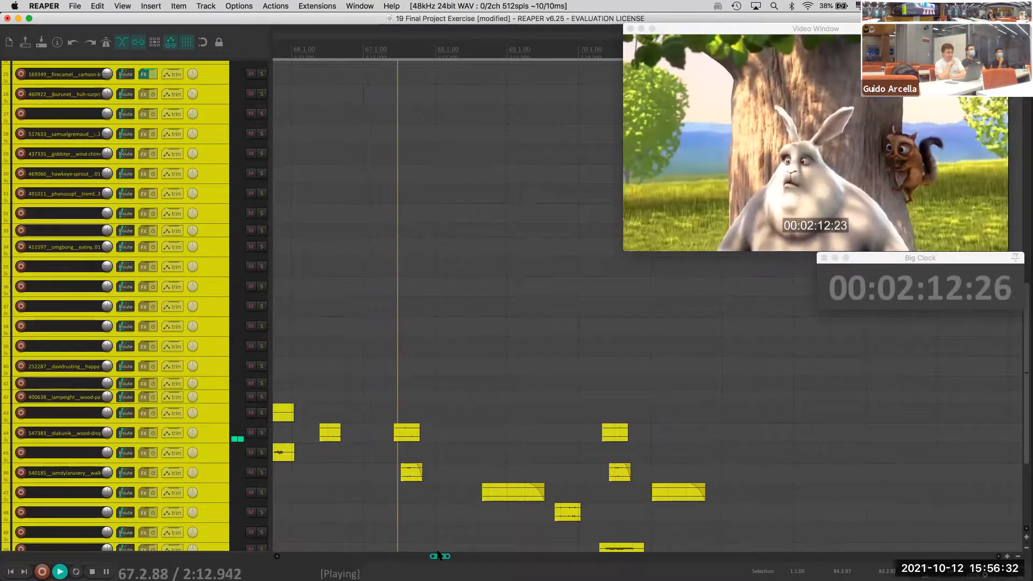
pyautogui.moveTo(438, 555); pyautogui.dragTo(446, 555)
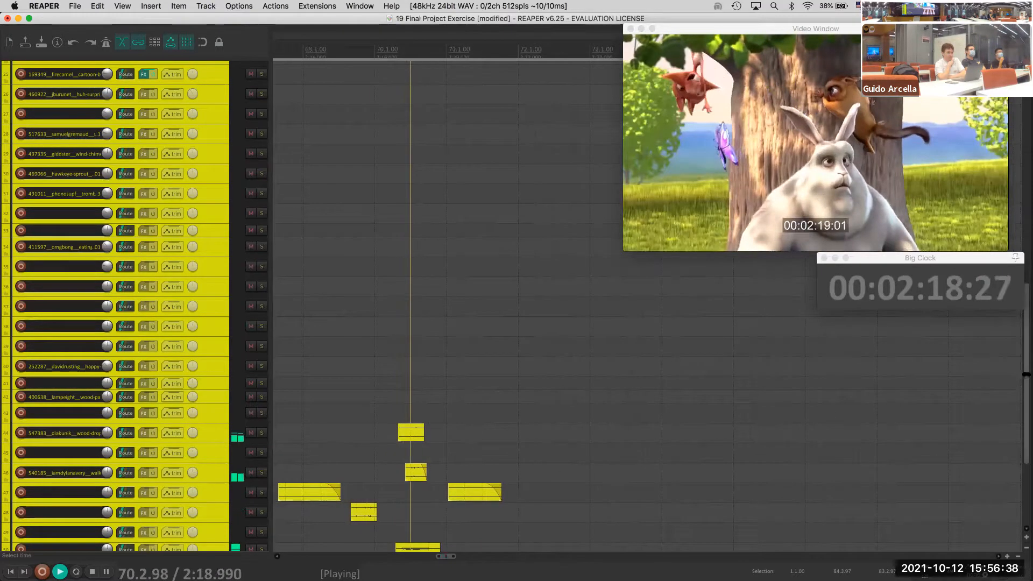
pyautogui.moveTo(1027, 374); pyautogui.dragTo(1023, 433)
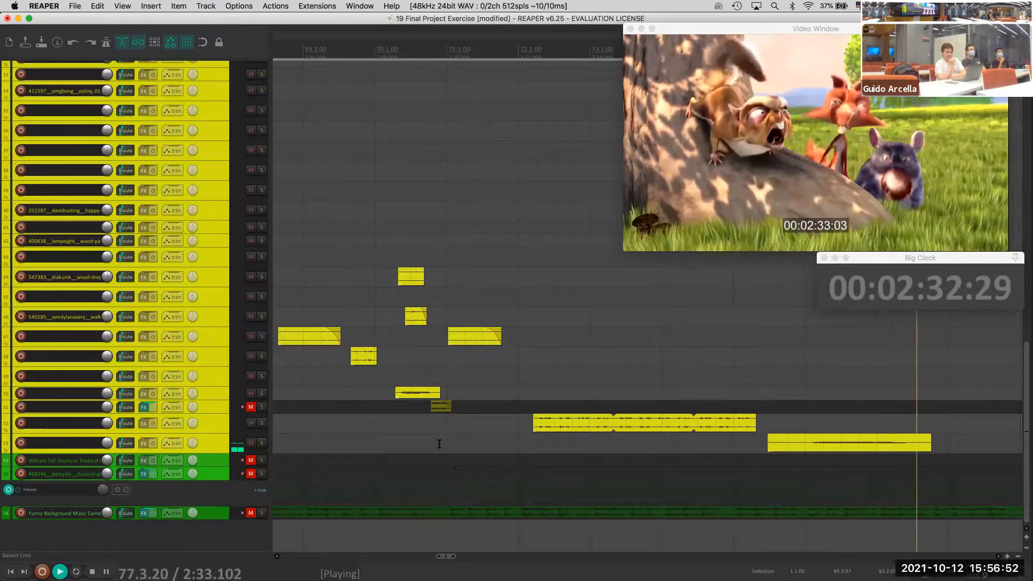
pyautogui.press('space')
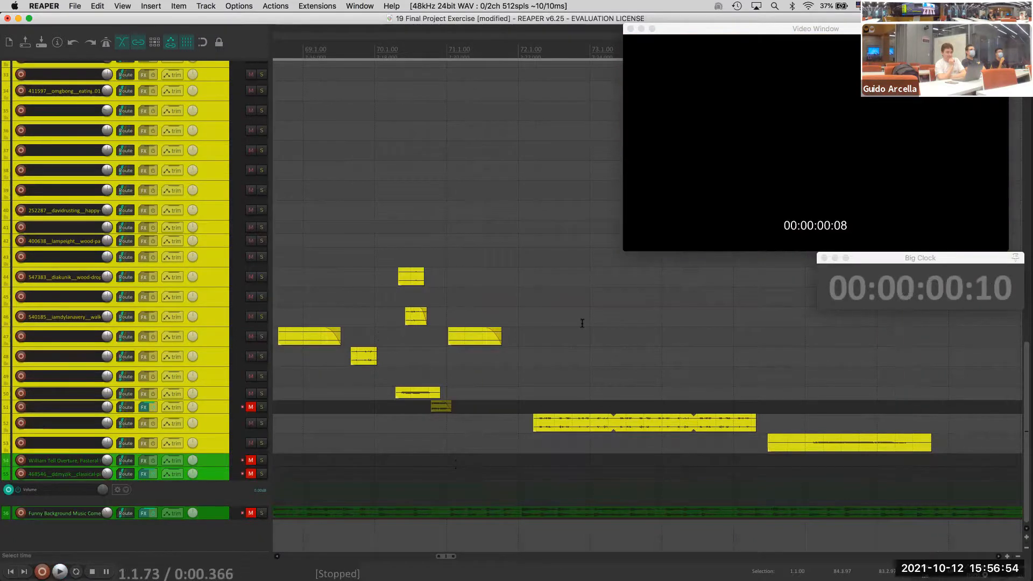
# Unmute the three green music tracks at the end of the track list
pyautogui.scroll(-10, 363, 247)
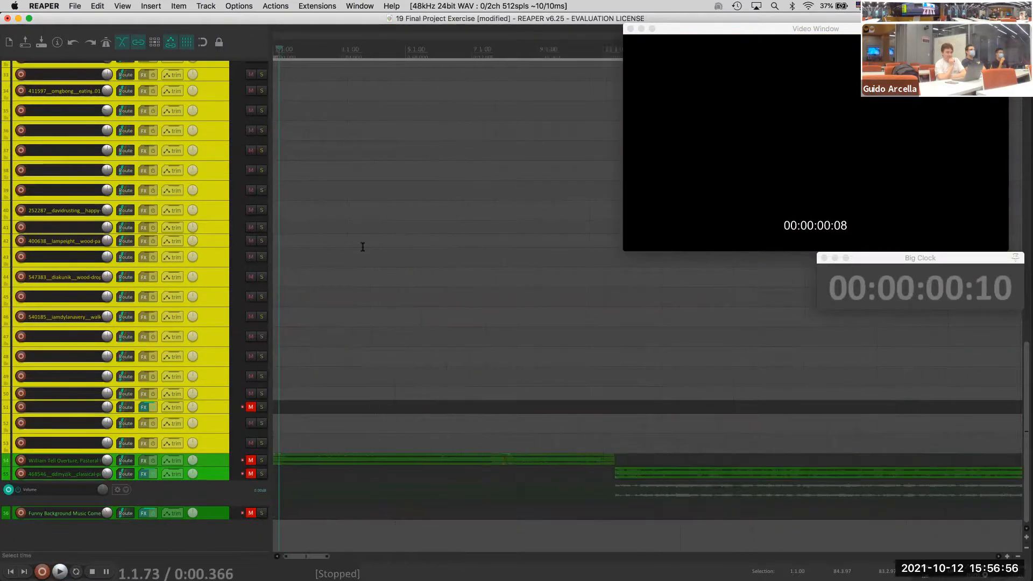
pyautogui.moveTo(1025, 417); pyautogui.dragTo(1014, 212)
pyautogui.scroll(-5, 1014, 212)
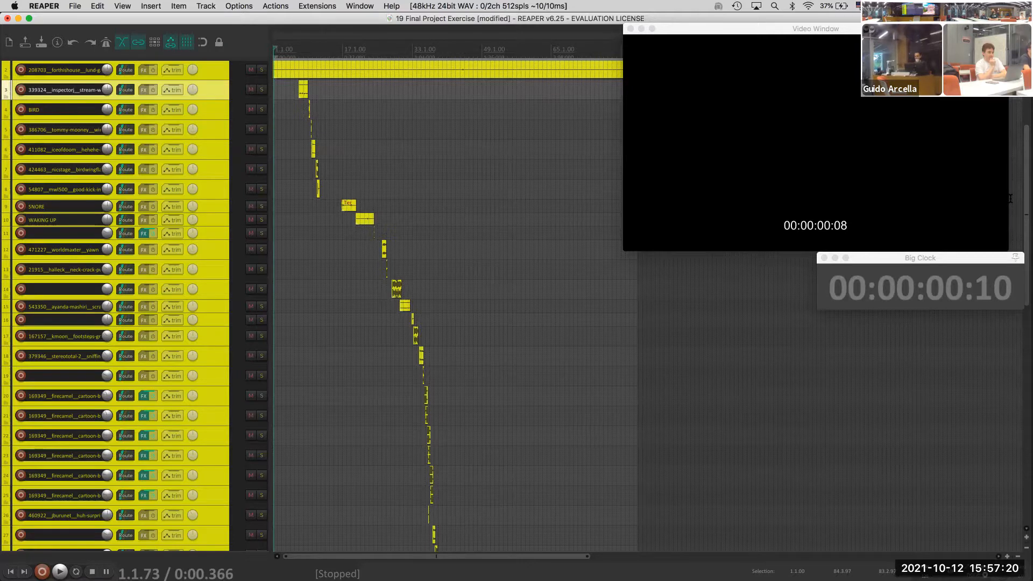
pyautogui.moveTo(1026, 186); pyautogui.dragTo(1026, 185)
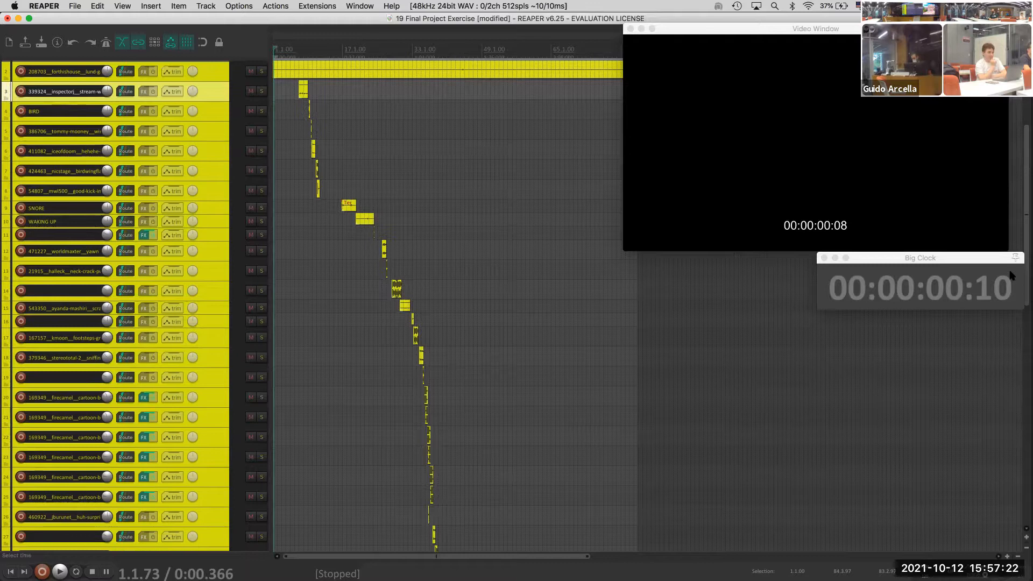
pyautogui.moveTo(1012, 275); pyautogui.dragTo(1027, 239)
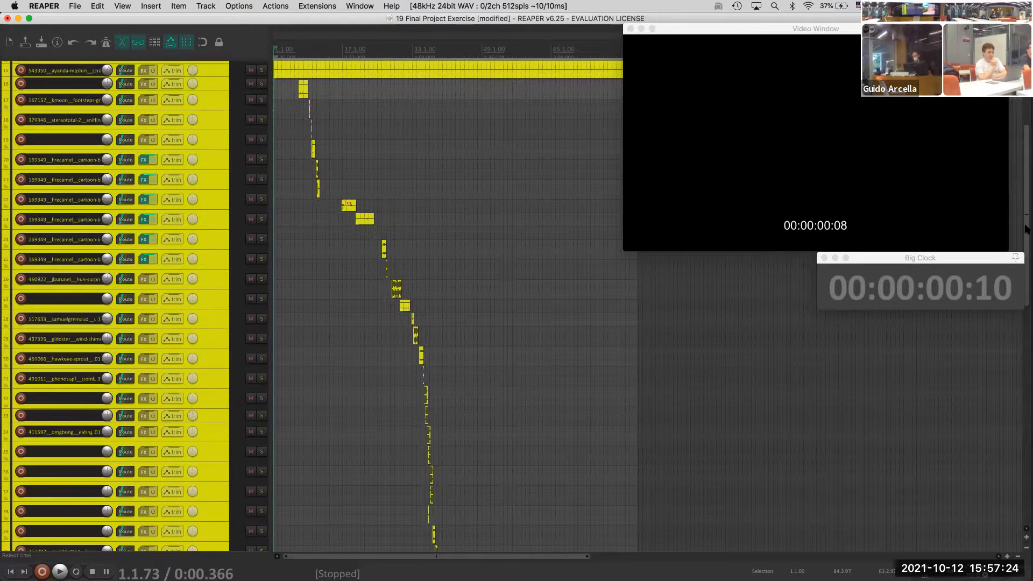
pyautogui.scroll(-5, 1027, 230)
pyautogui.scroll(-10, 1025, 234)
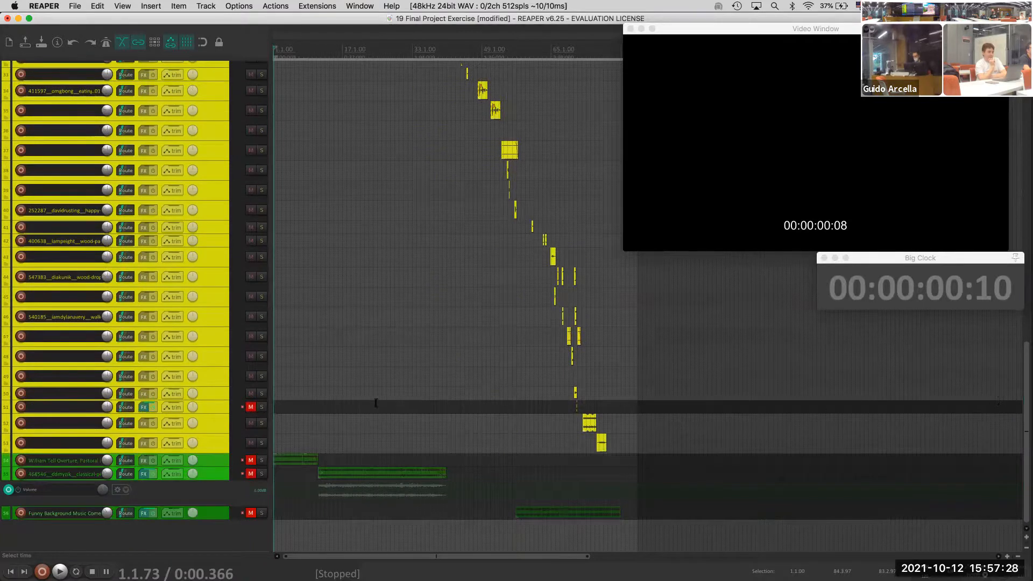
pyautogui.click(249, 460)
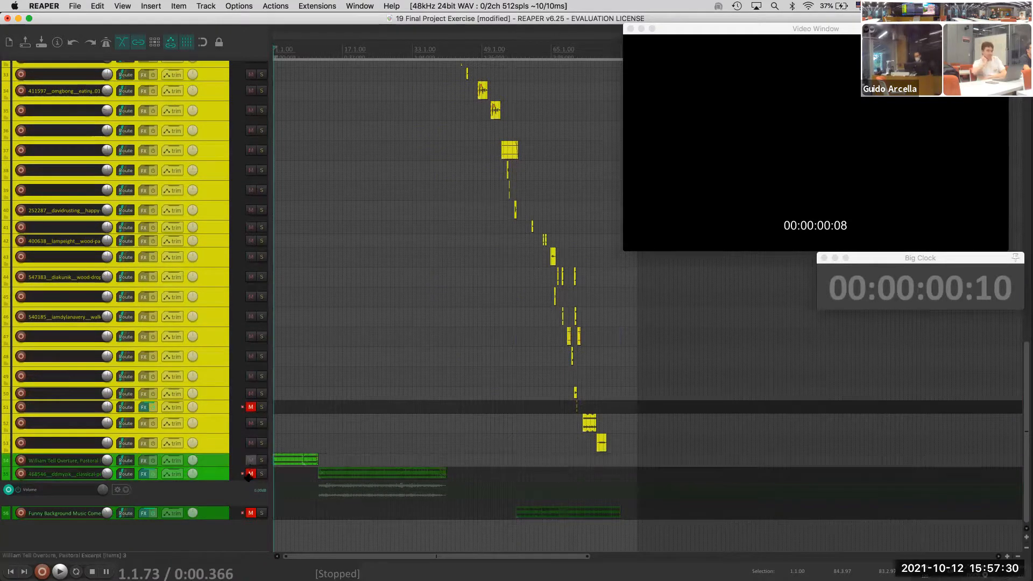
pyautogui.click(250, 473)
pyautogui.click(250, 513)
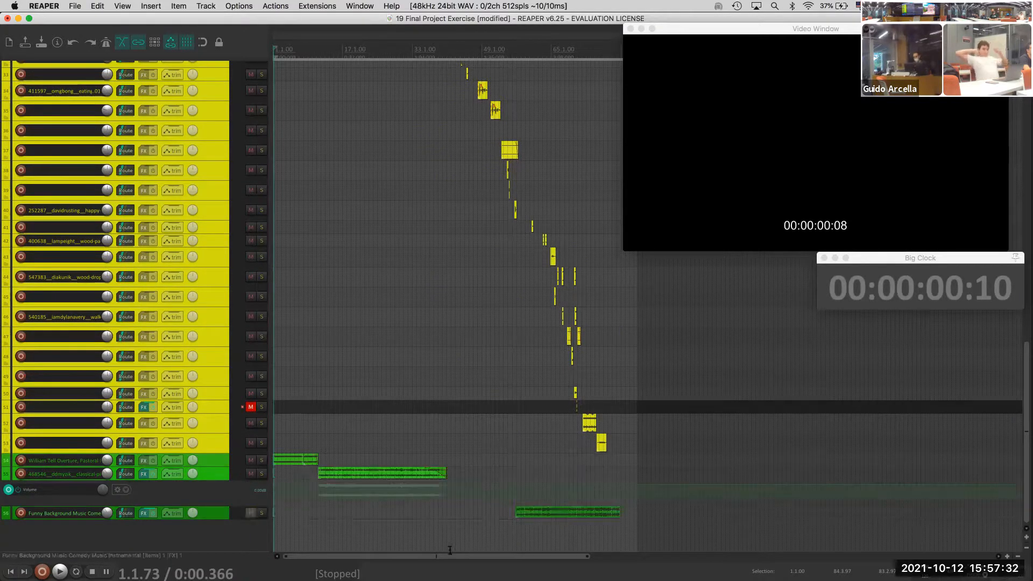
# Lower the master volume slightly while the project plays with its music tracks
pyautogui.scroll(5, 392, 410)
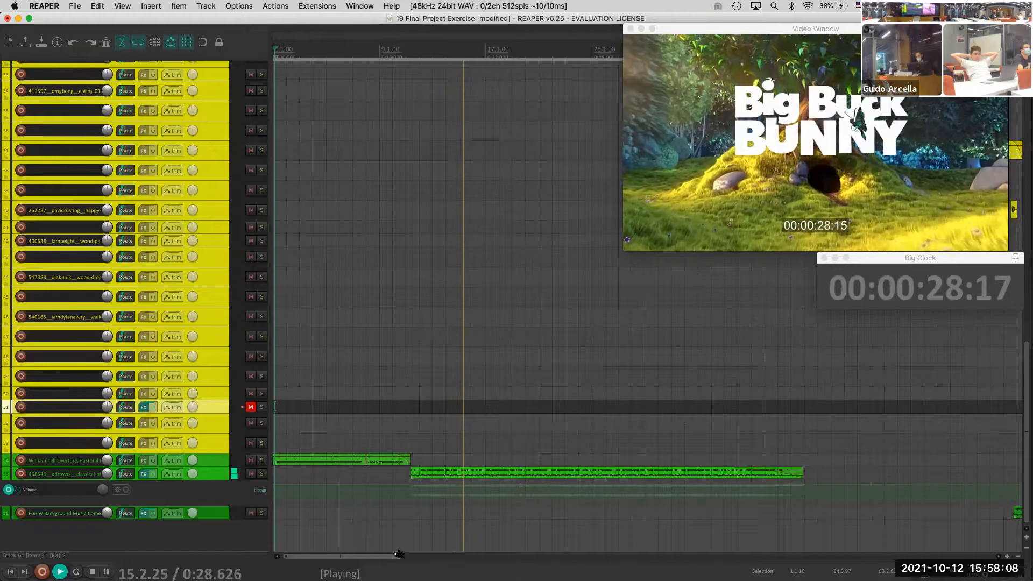
pyautogui.moveTo(404, 554); pyautogui.dragTo(541, 554)
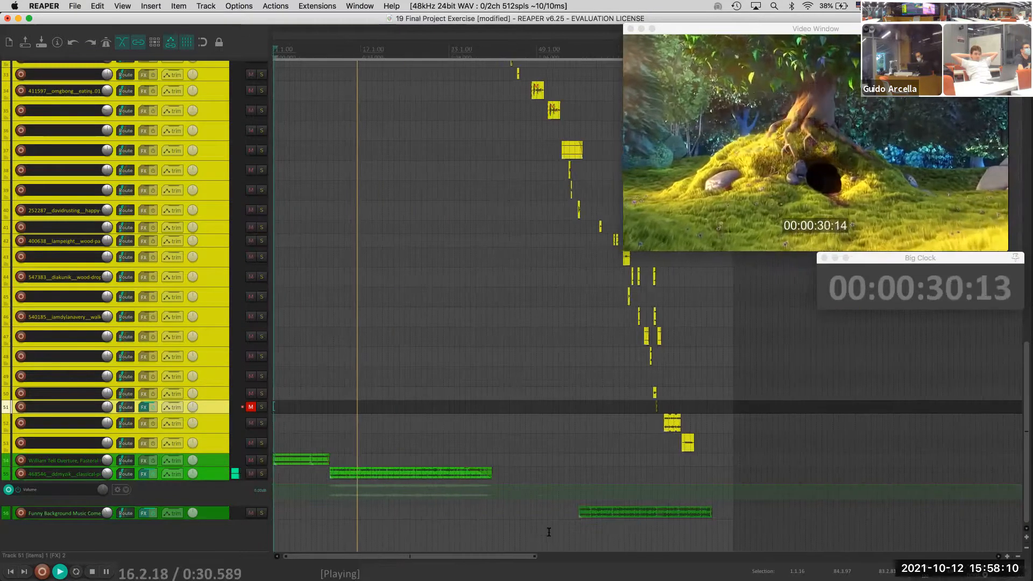
pyautogui.moveTo(1024, 407); pyautogui.dragTo(1026, 178)
pyautogui.scroll(5, 1026, 178)
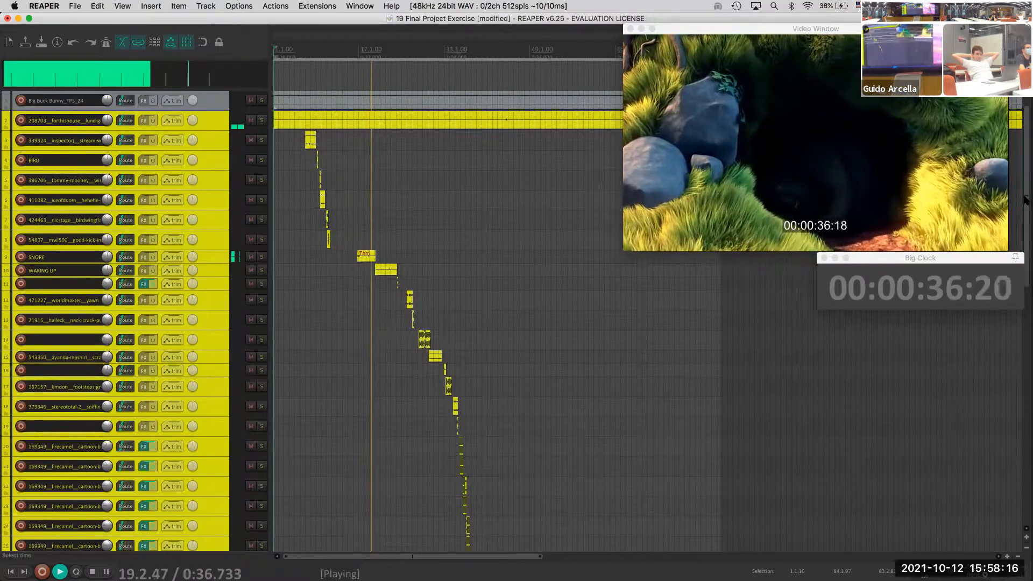
pyautogui.scroll(2, 1026, 158)
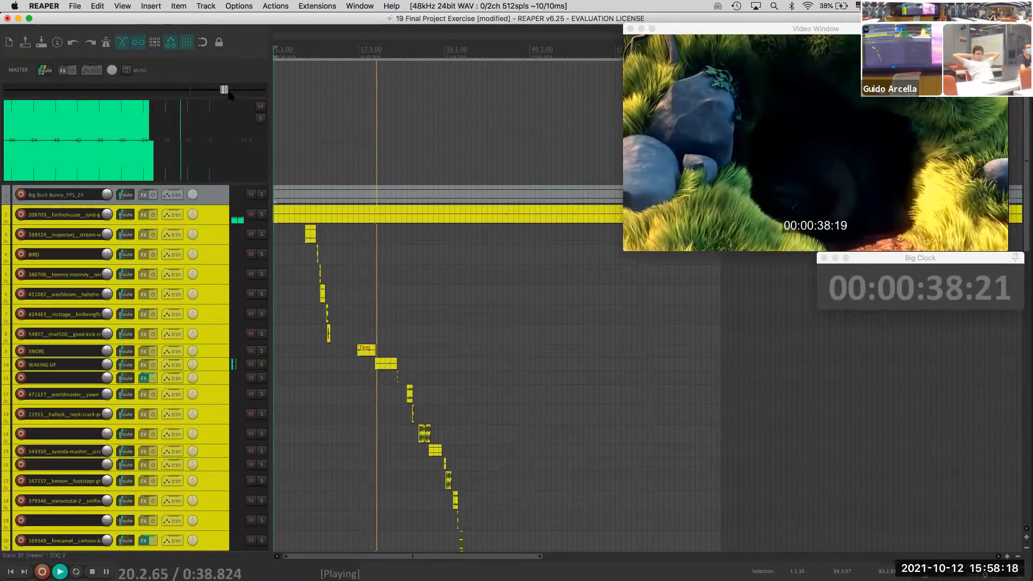
pyautogui.moveTo(224, 90); pyautogui.dragTo(216, 92)
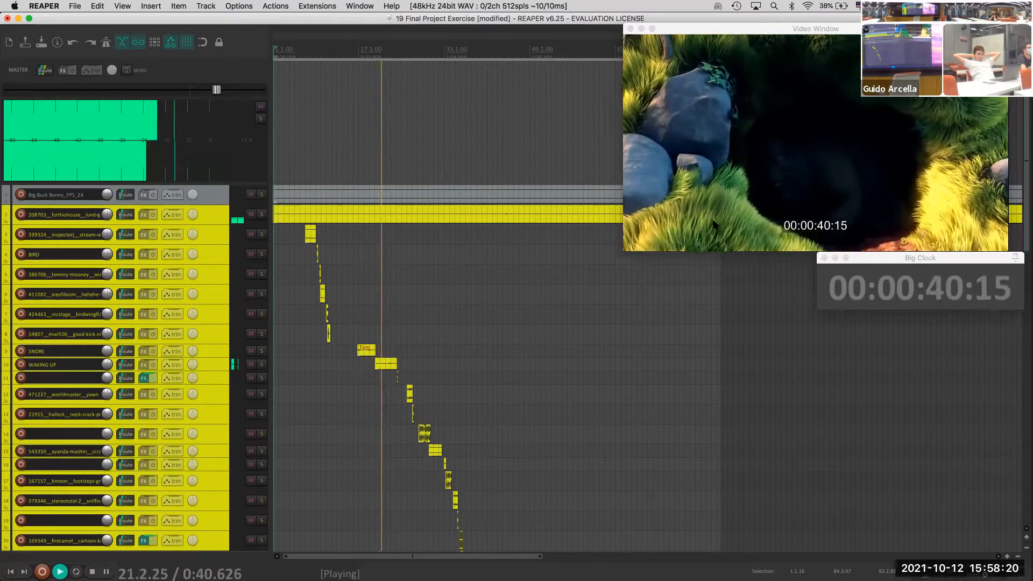
# Review the lower effects tracks and green music tracks during playback, and stop playback
pyautogui.scroll(-1, 1026, 269)
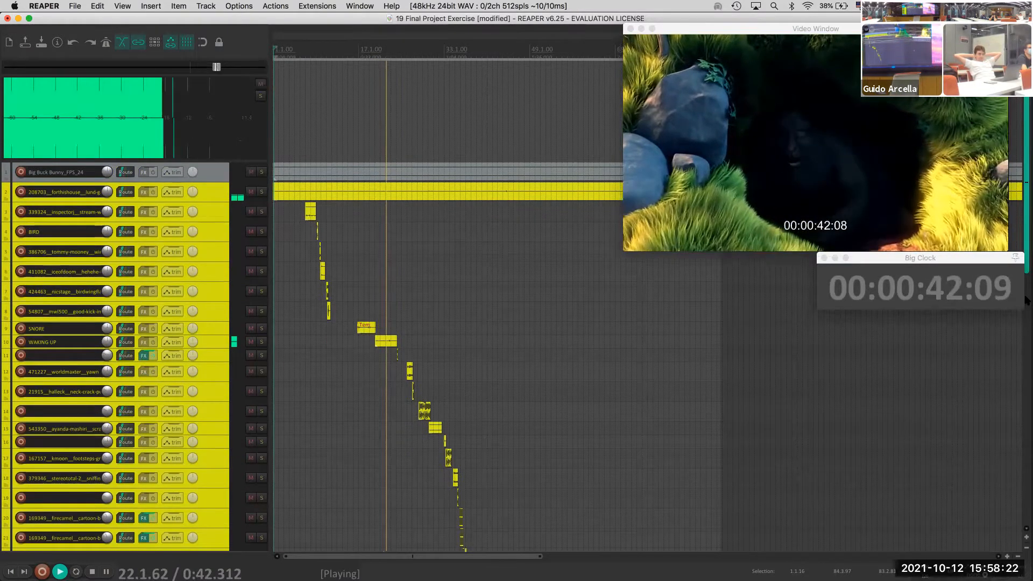
pyautogui.scroll(-2, 1026, 261)
pyautogui.scroll(-5, 1026, 291)
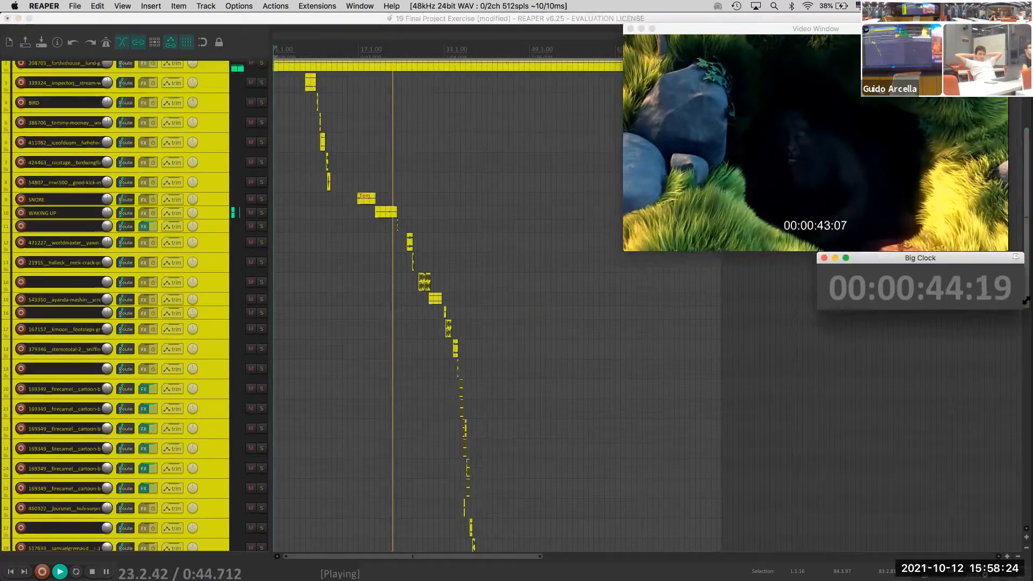
pyautogui.scroll(-20, 1026, 263)
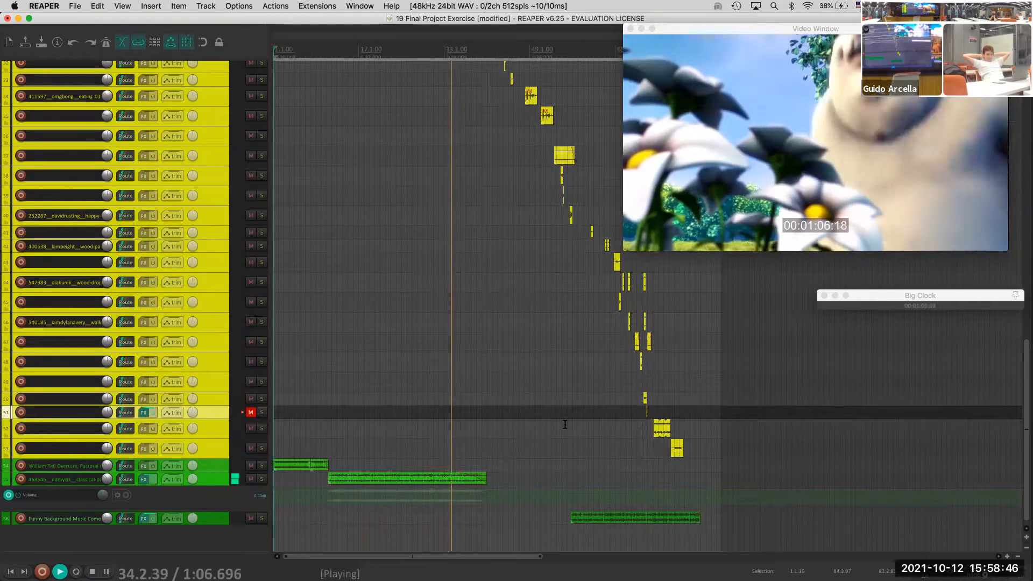
pyautogui.press('space')
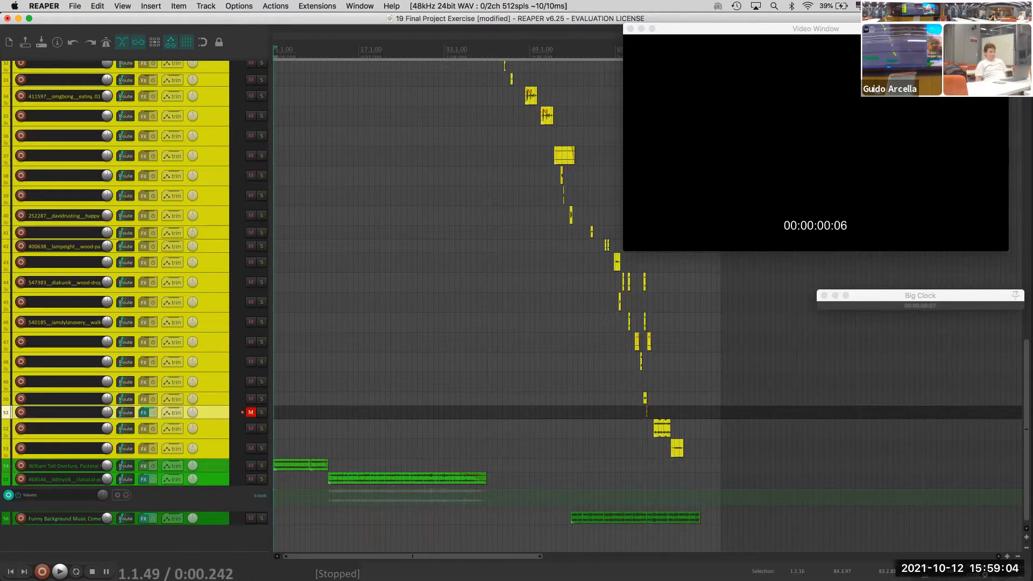
# Close the Big Buck Bunny project in REAPER and open the downloaded Berlin SFX competition zip from Chrome
pyautogui.moveTo(1025, 408); pyautogui.dragTo(1024, 141)
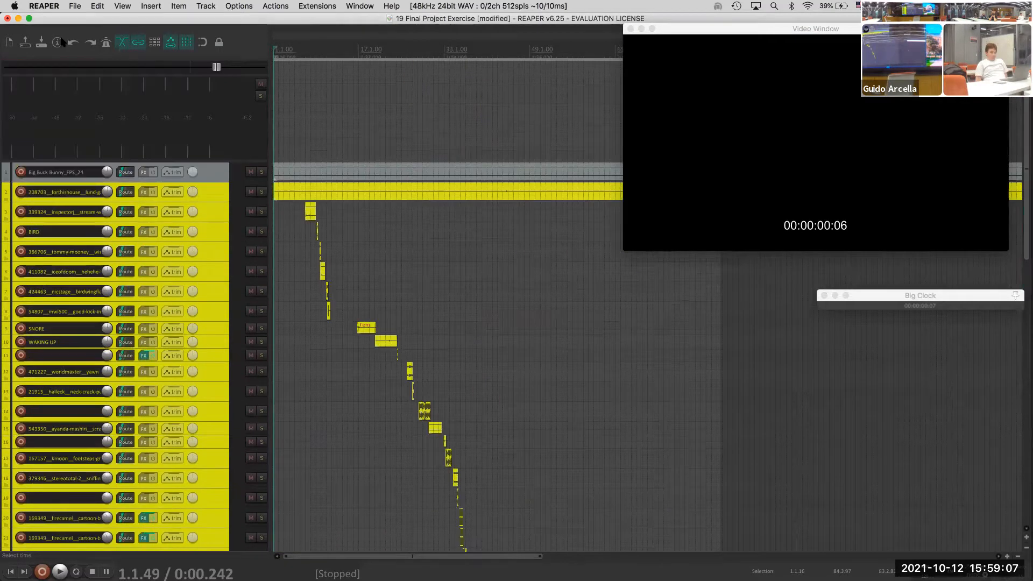
pyautogui.click(7, 18)
pyautogui.moveTo(530, 141); pyautogui.dragTo(390, 141)
pyautogui.click(408, 197)
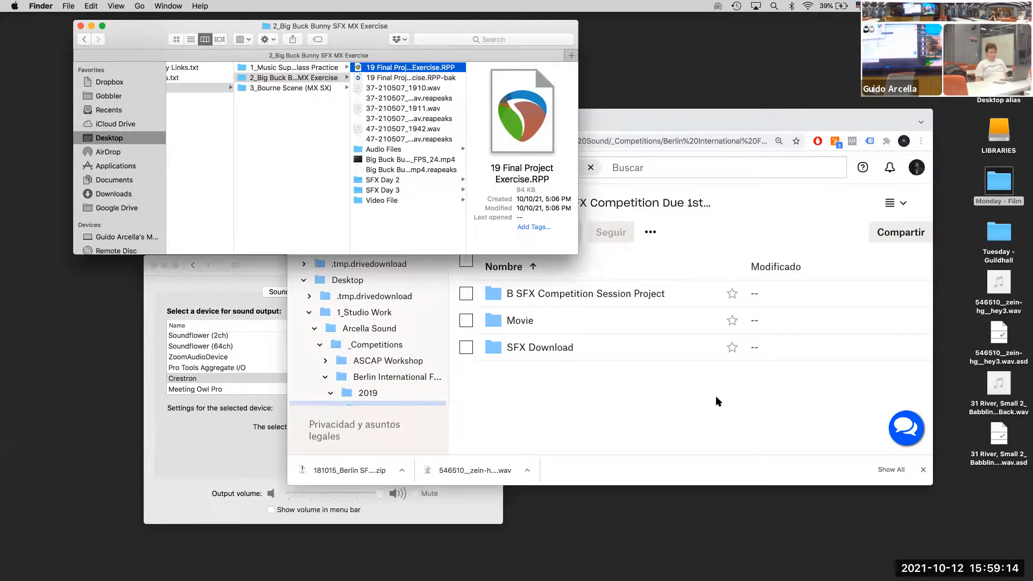
pyautogui.click(350, 474)
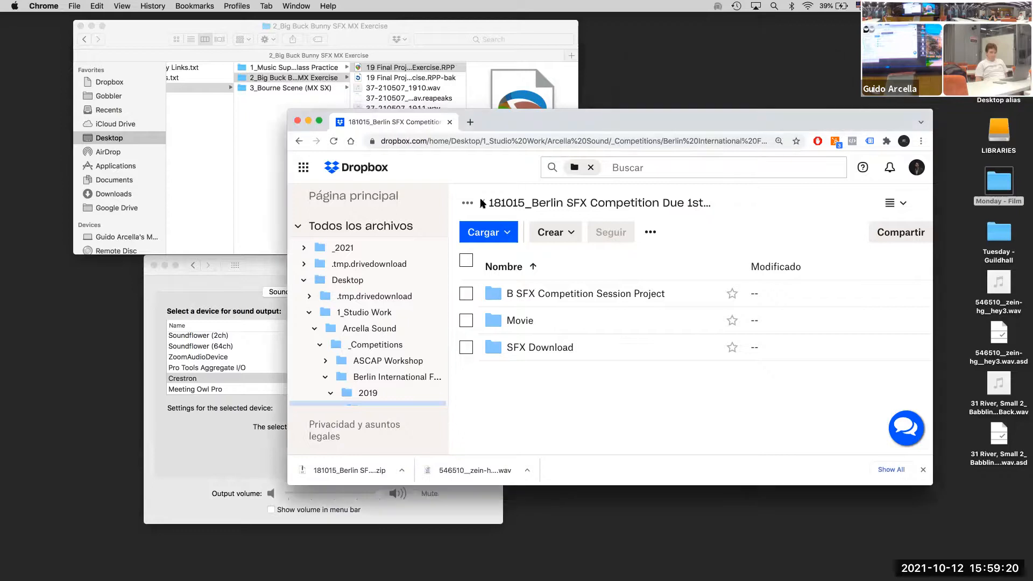
# Open B SFX Competition Session_v12.als from the B SFX Competition Session Project folder in Ableton Live
pyautogui.click(312, 181)
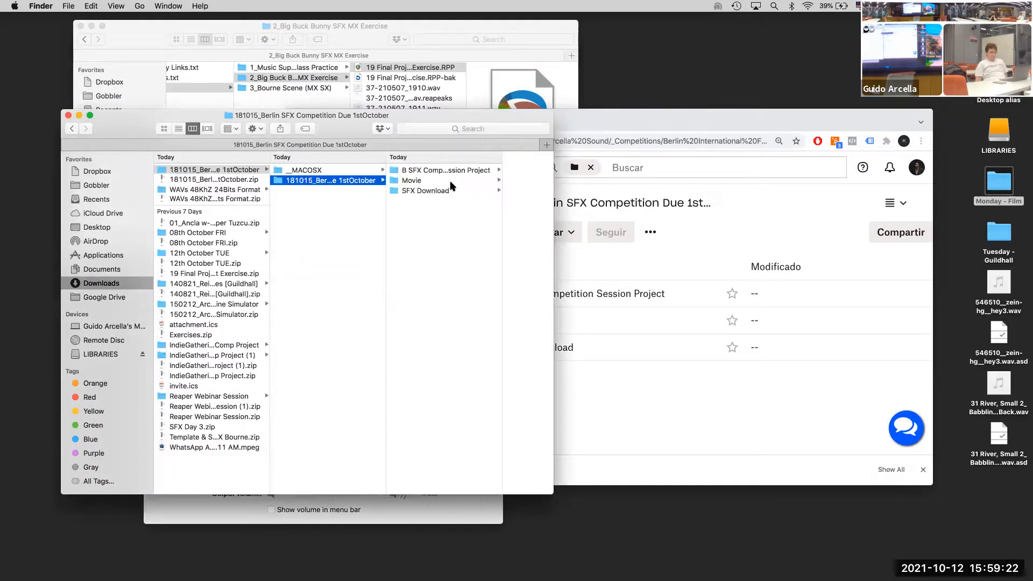
pyautogui.click(435, 171)
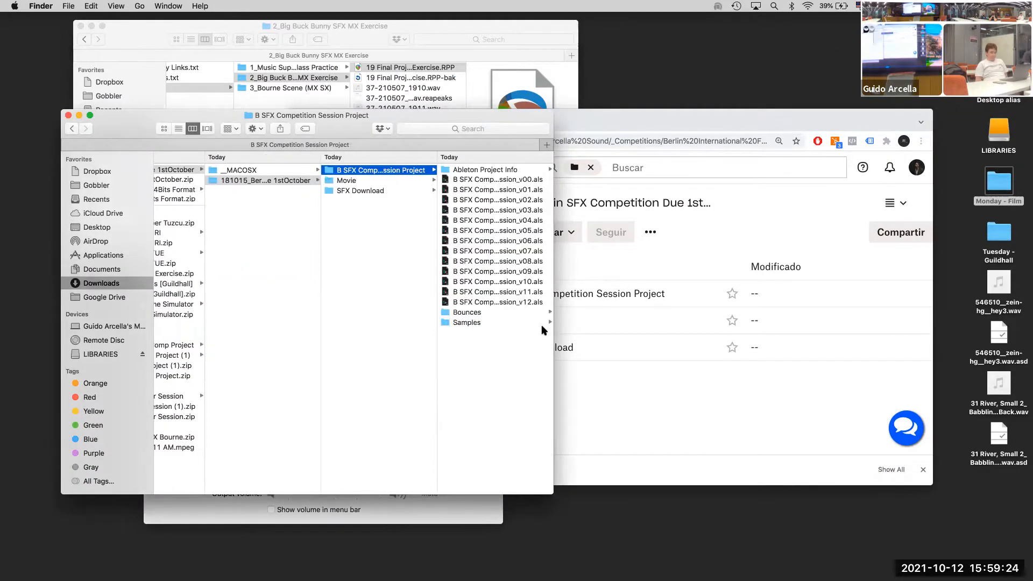
pyautogui.click(516, 301)
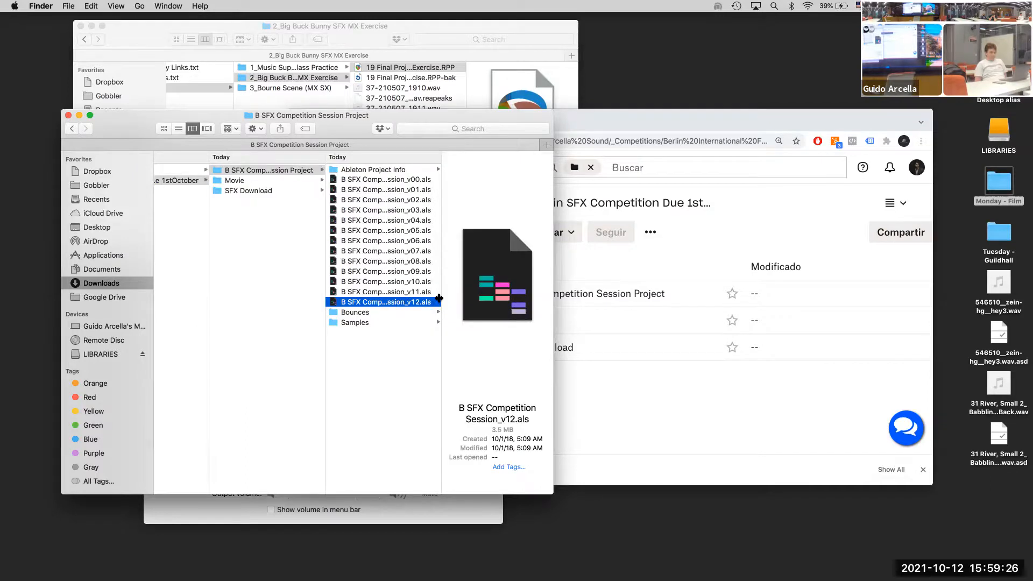
pyautogui.doubleClick(439, 297)
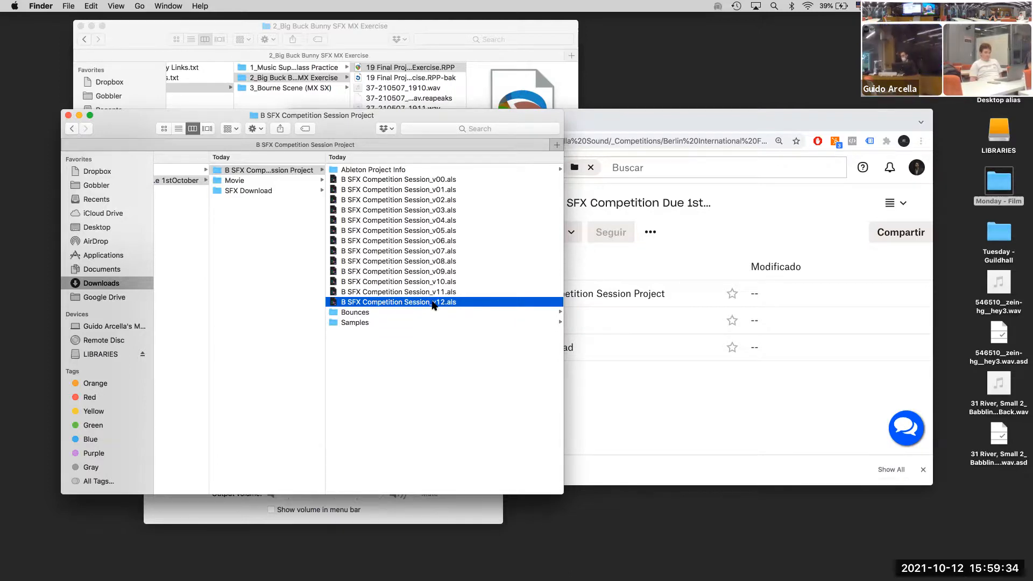
pyautogui.doubleClick(432, 303)
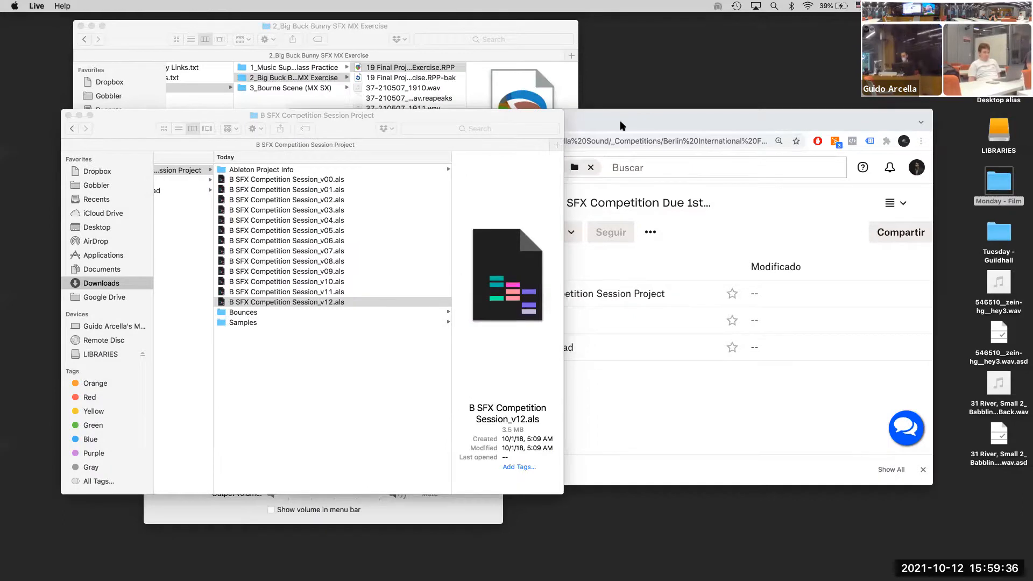
# Close the Dropbox browser tab, the Big Buck Bunny folder window and the Sound preferences window
pyautogui.moveTo(673, 116); pyautogui.dragTo(750, 88)
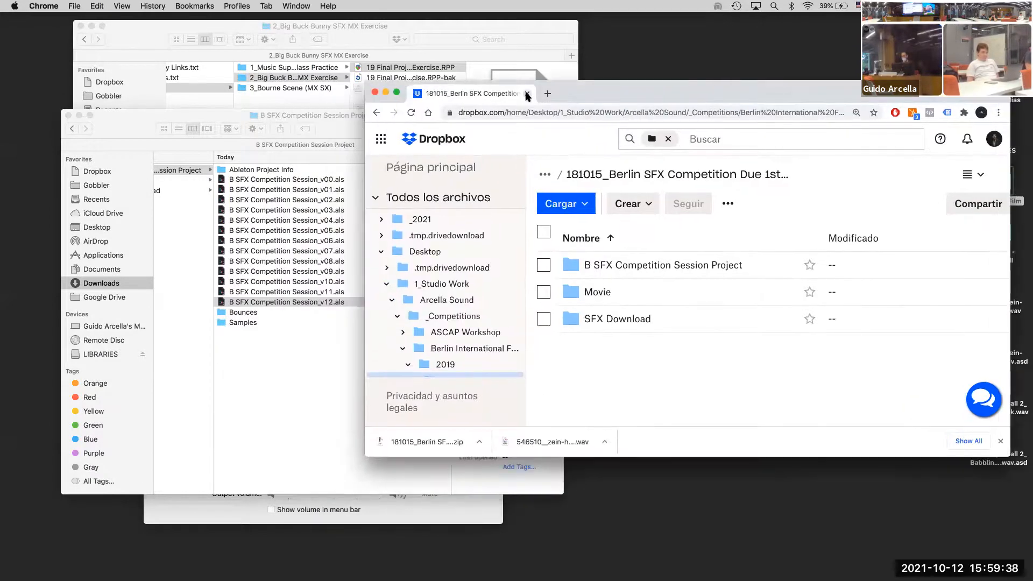
pyautogui.click(526, 94)
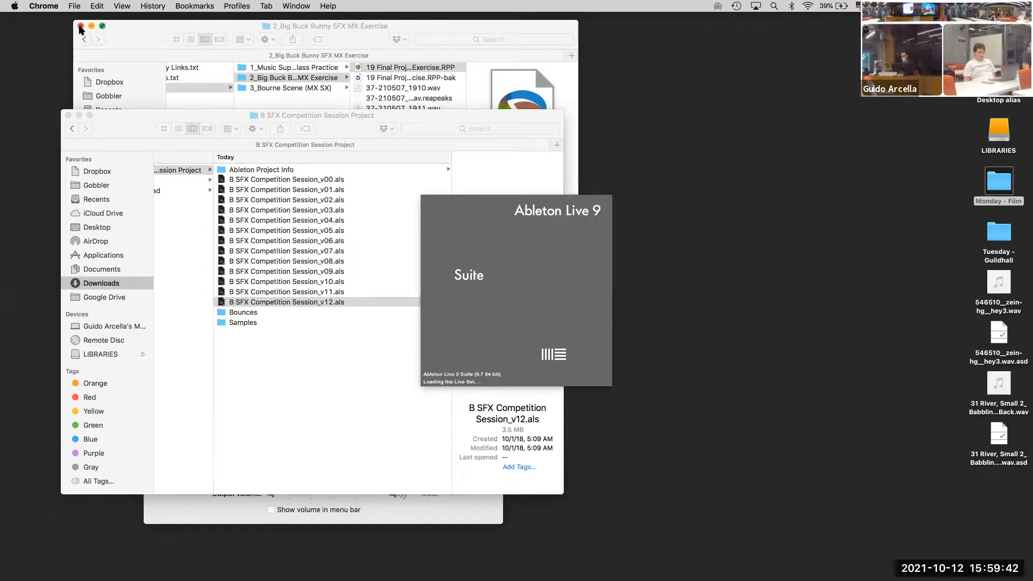
pyautogui.click(79, 28)
pyautogui.click(242, 515)
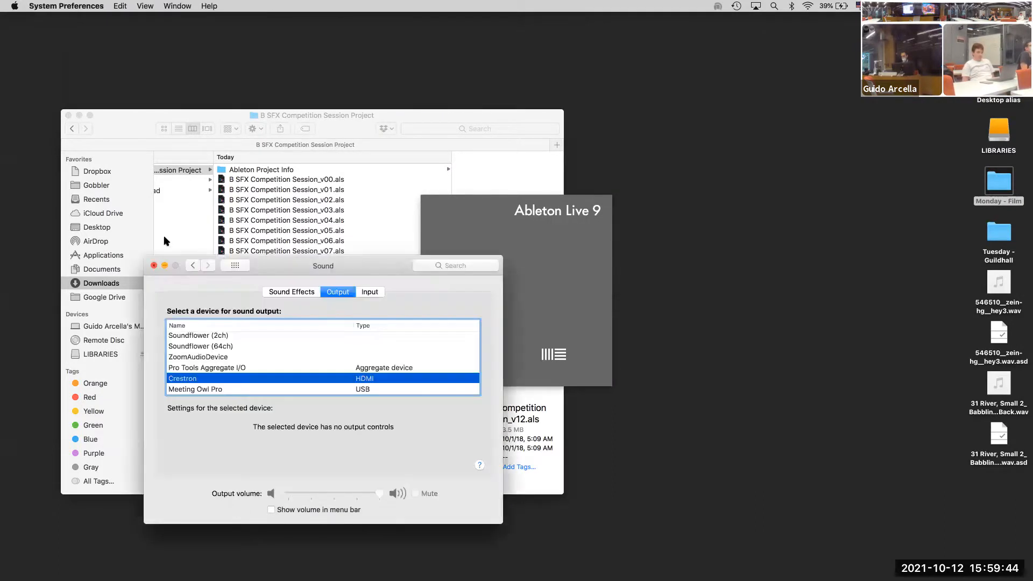
pyautogui.click(153, 265)
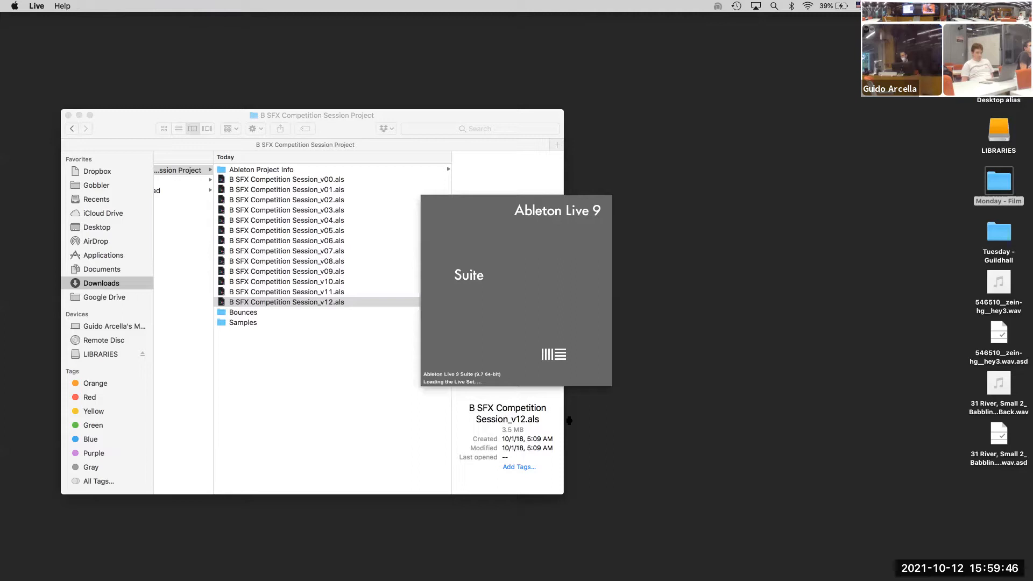
# Select the loose .wav and .asd audio files on the desktop and remove them
pyautogui.click(902, 396)
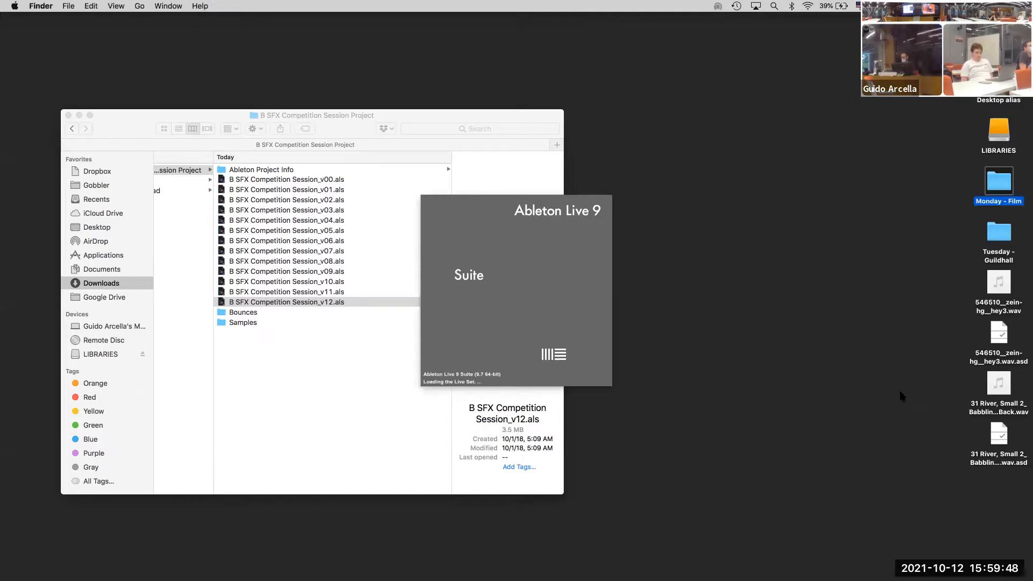
pyautogui.click(895, 347)
pyautogui.moveTo(936, 281); pyautogui.dragTo(1029, 467)
pyautogui.rightClick(995, 431)
pyautogui.click(893, 380)
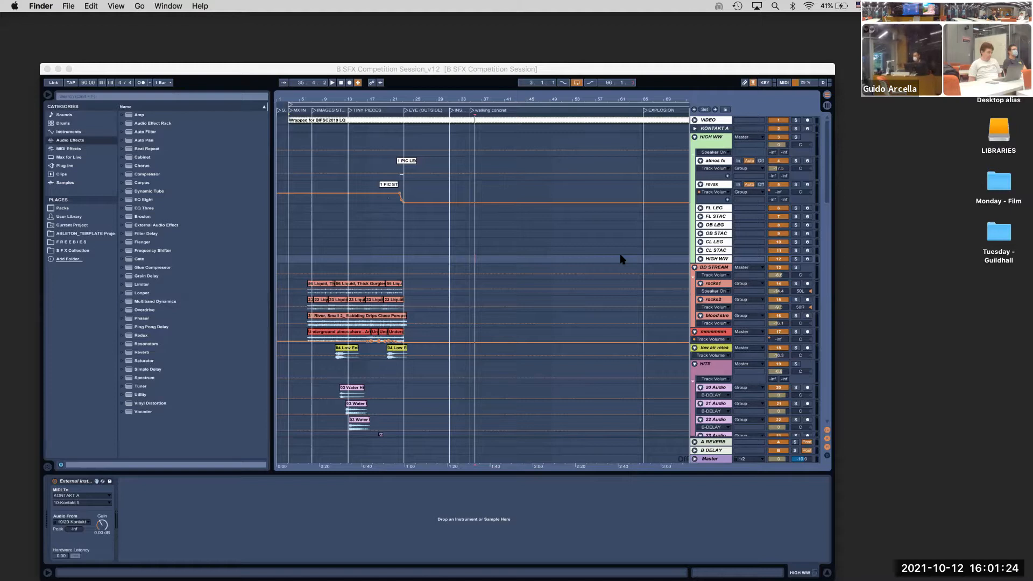
# Enlarge the Live session window to fill the screen, shift the video window aside, and review the tracks
pyautogui.click(72, 70)
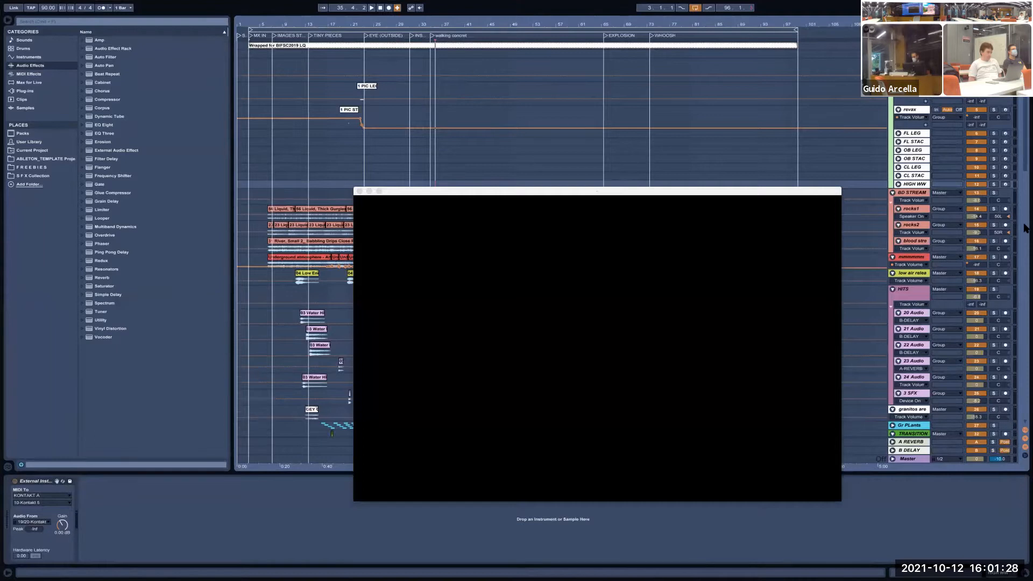
pyautogui.scroll(-10, 1025, 228)
pyautogui.moveTo(538, 191); pyautogui.dragTo(669, 109)
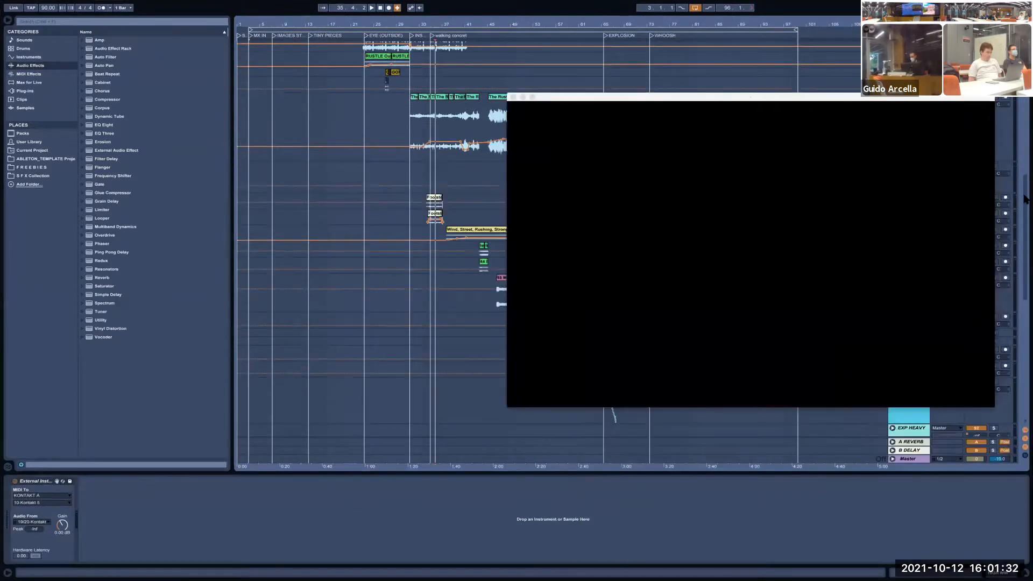
pyautogui.scroll(10, 1025, 199)
pyautogui.scroll(8, 1013, 206)
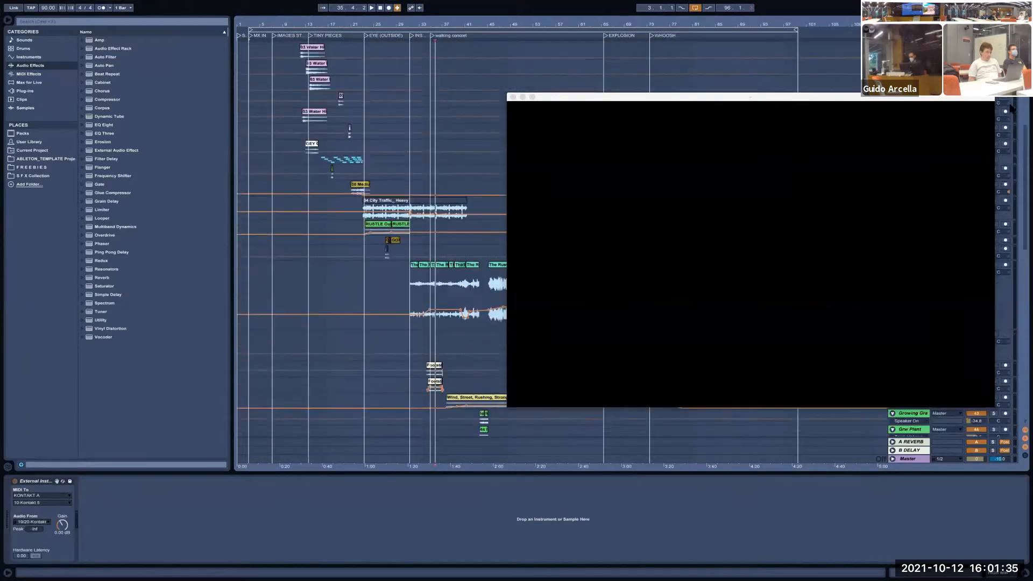
# Start playback near the beginning of the arrangement with the video window placed over its empty upper area
pyautogui.click(397, 30)
pyautogui.moveTo(542, 97); pyautogui.dragTo(561, 28)
pyautogui.press('space')
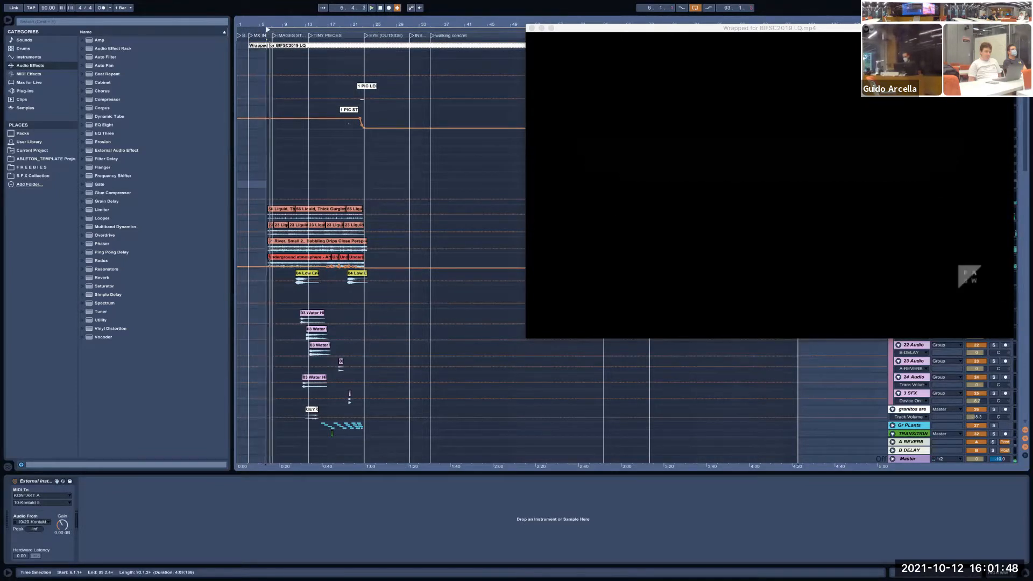
pyautogui.moveTo(672, 29); pyautogui.dragTo(619, 37)
# Check the audio output device in Live's audio preferences and close the preferences
pyautogui.click(37, 6)
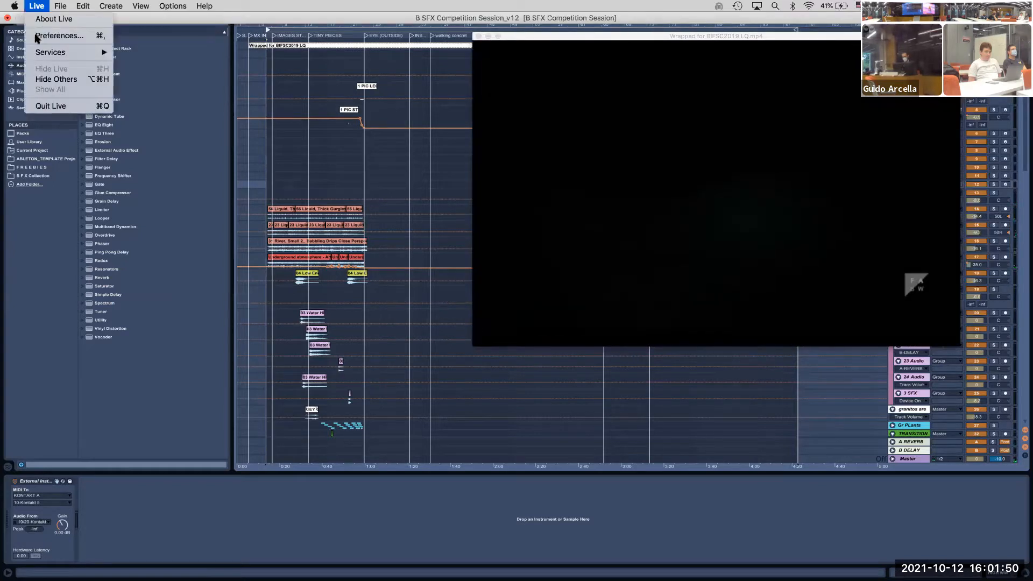
pyautogui.click(37, 35)
pyautogui.moveTo(450, 158); pyautogui.dragTo(221, 159)
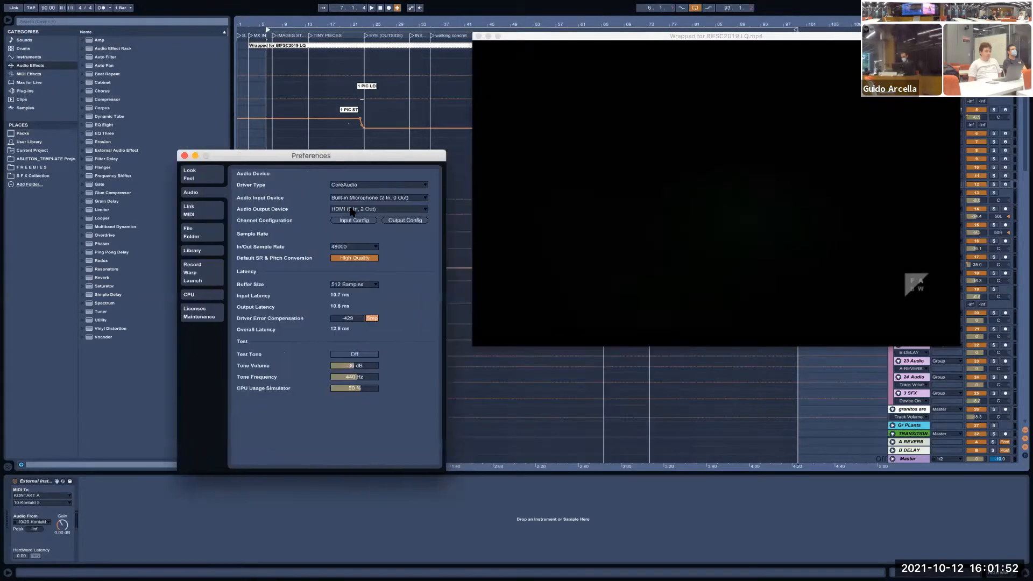
pyautogui.click(184, 156)
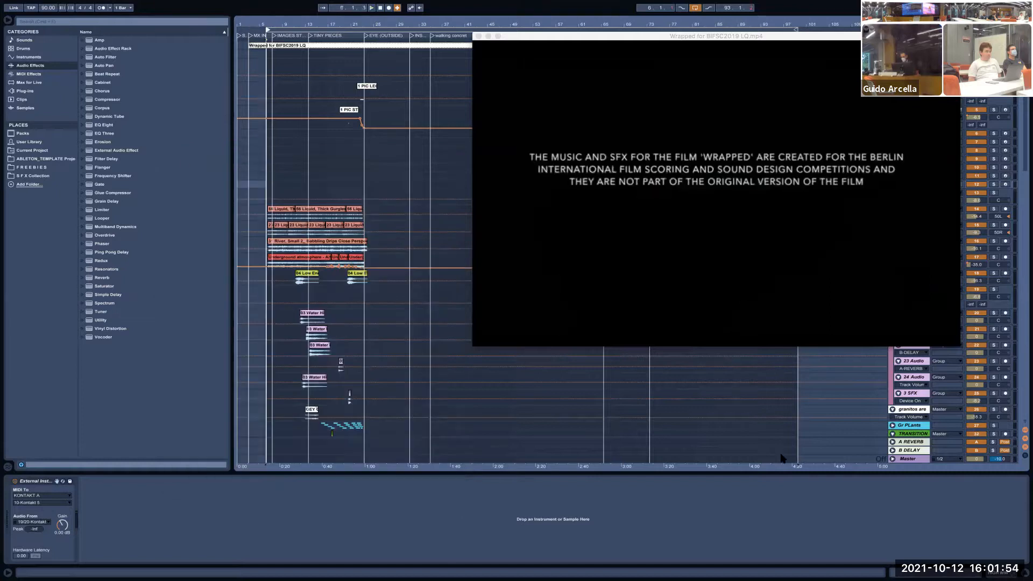
# Raise the master volume slightly and play the film while reviewing the effects tracks around the video window
pyautogui.moveTo(977, 459); pyautogui.dragTo(977, 447)
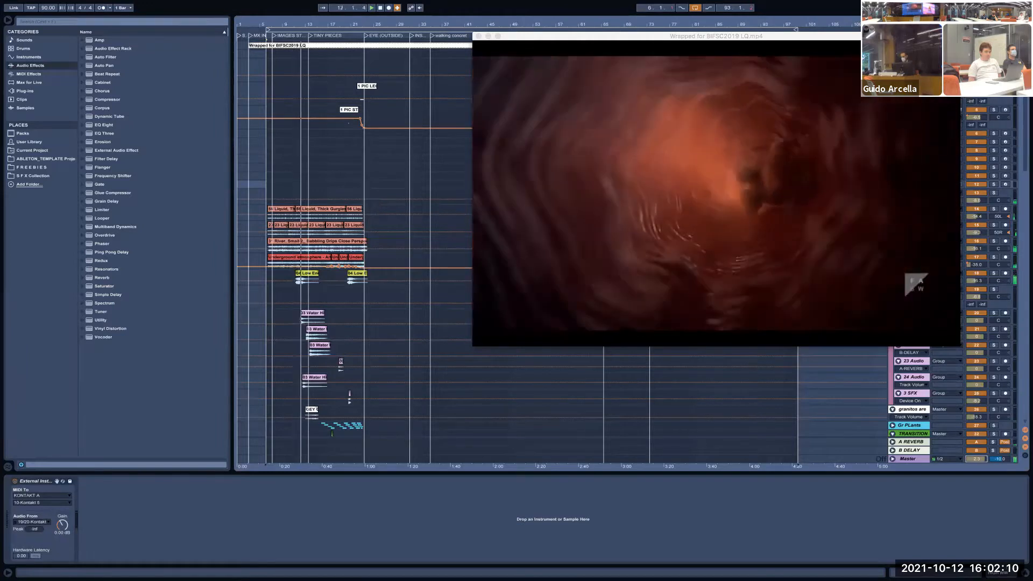
pyautogui.moveTo(841, 37); pyautogui.dragTo(764, 38)
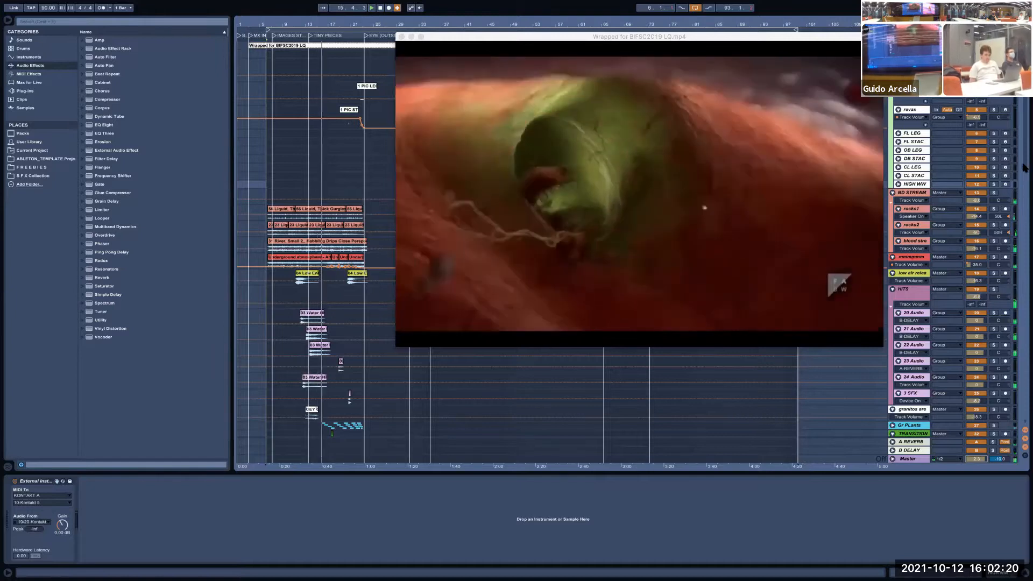
pyautogui.scroll(-5, 973, 185)
pyautogui.scroll(-1, 973, 184)
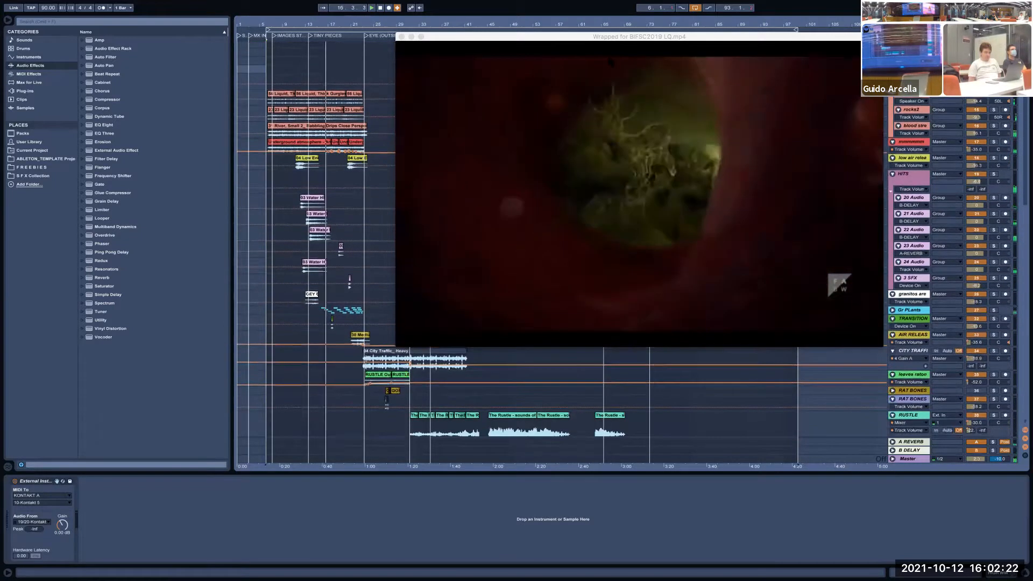
pyautogui.moveTo(578, 39); pyautogui.dragTo(645, 34)
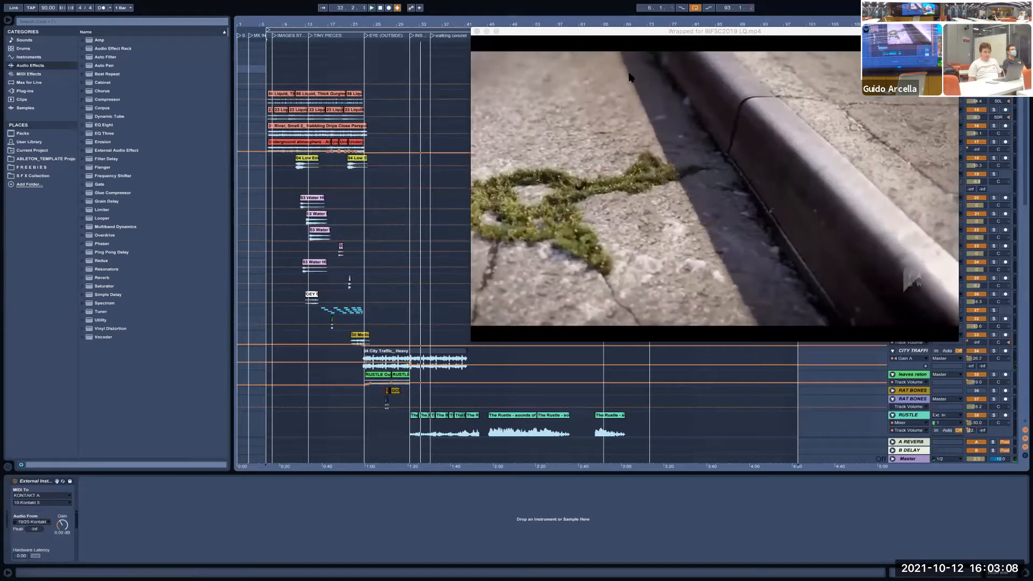
# Close the video window and set the loop range to the City Traffic_Heavy clip
pyautogui.moveTo(485, 31); pyautogui.dragTo(558, 74)
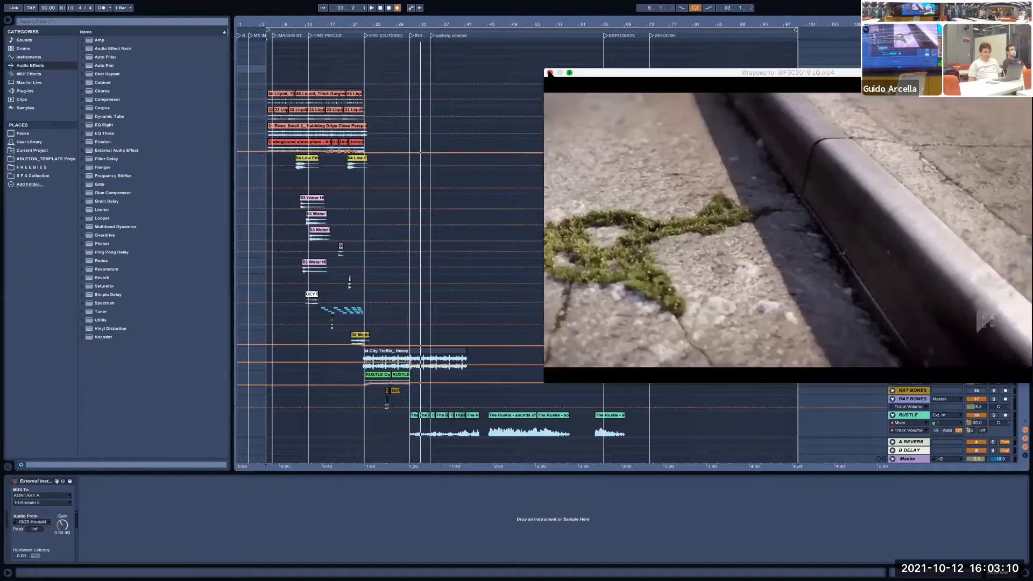
pyautogui.click(550, 72)
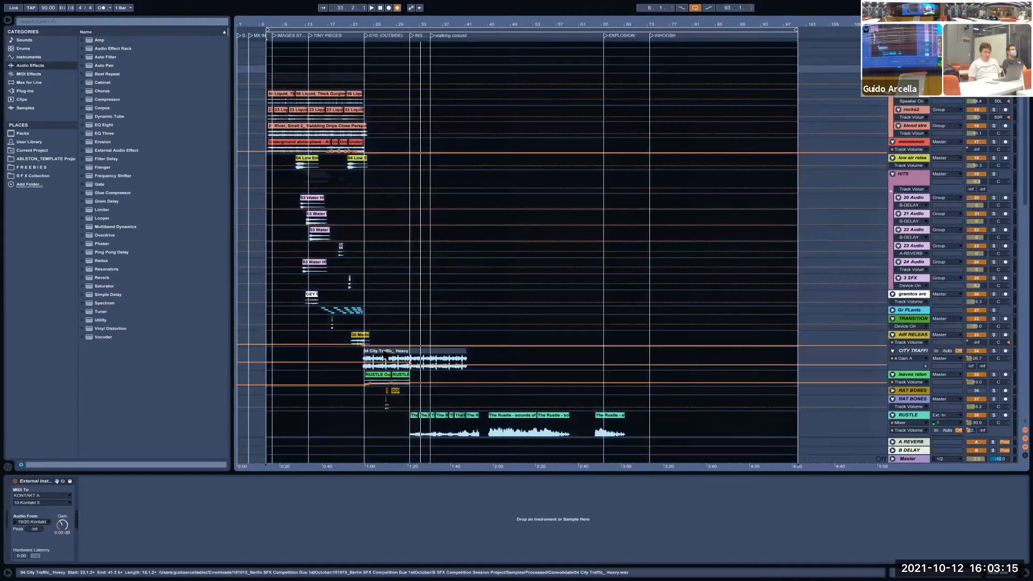
pyautogui.click(386, 355)
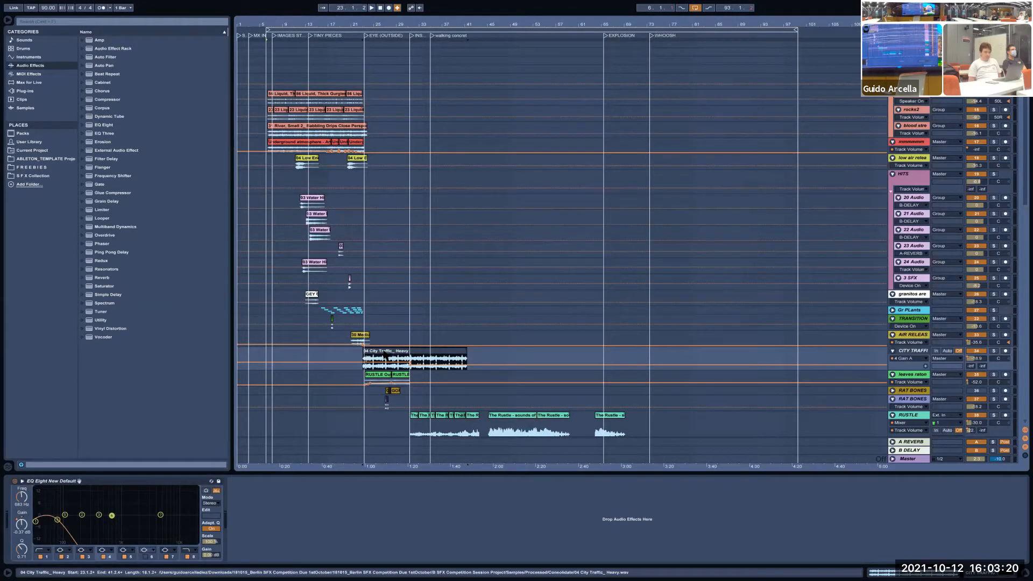
pyautogui.hotkey('ctrl', 'l')
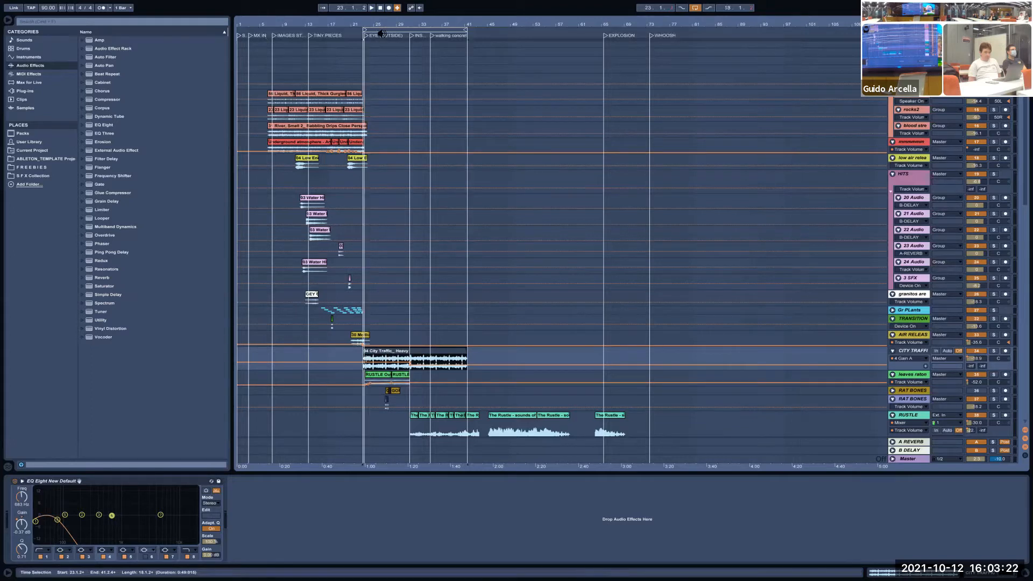
pyautogui.press('z')
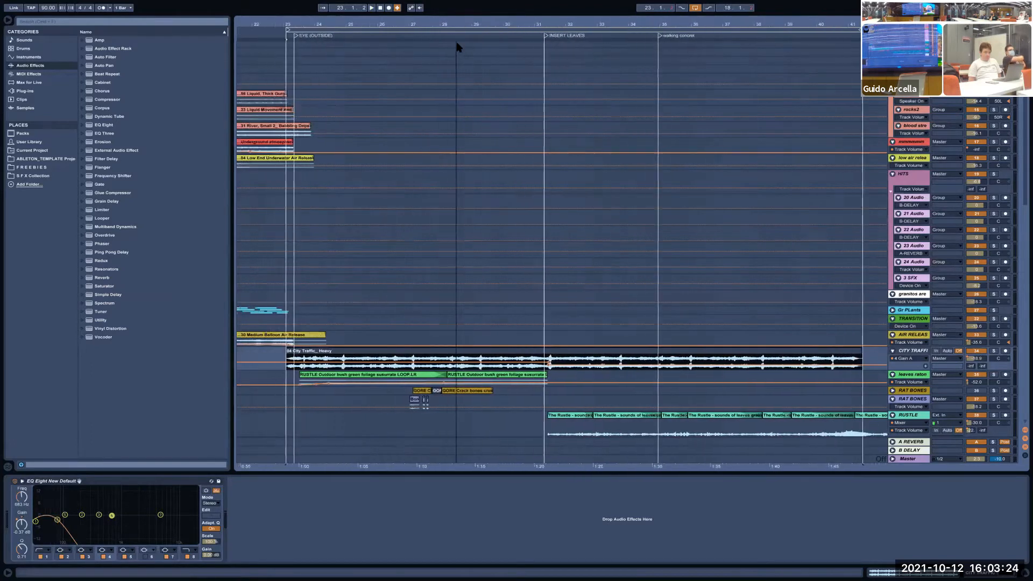
# Expand the EQ Eight display on the City Traffic track and play the looped traffic clip
pyautogui.doubleClick(913, 350)
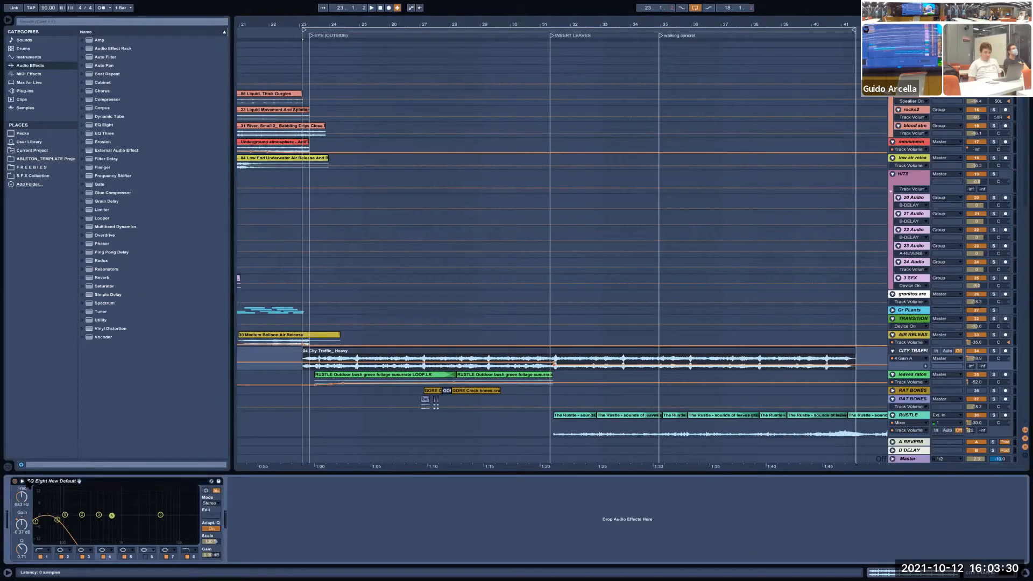
pyautogui.click(22, 481)
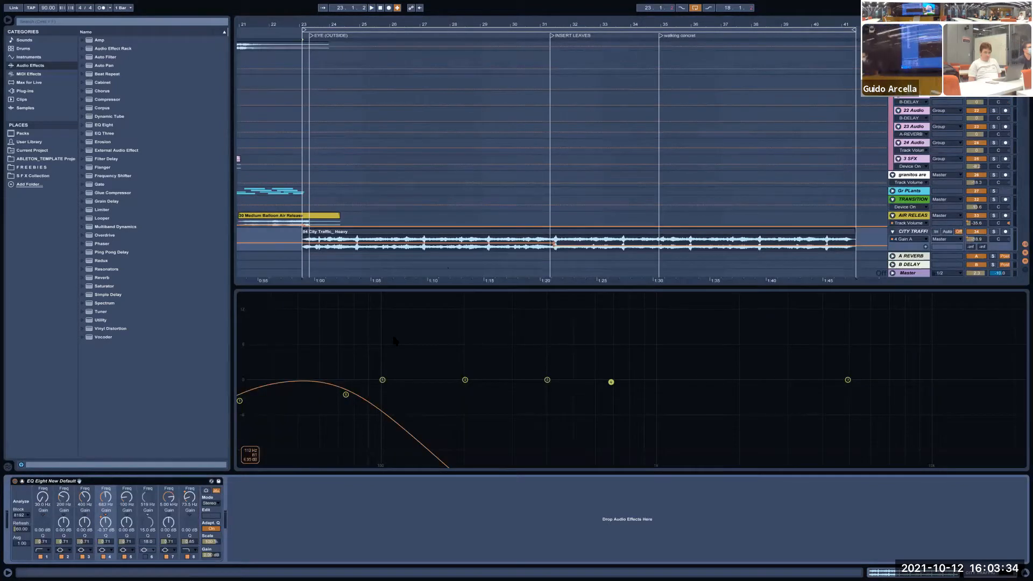
pyautogui.click(440, 242)
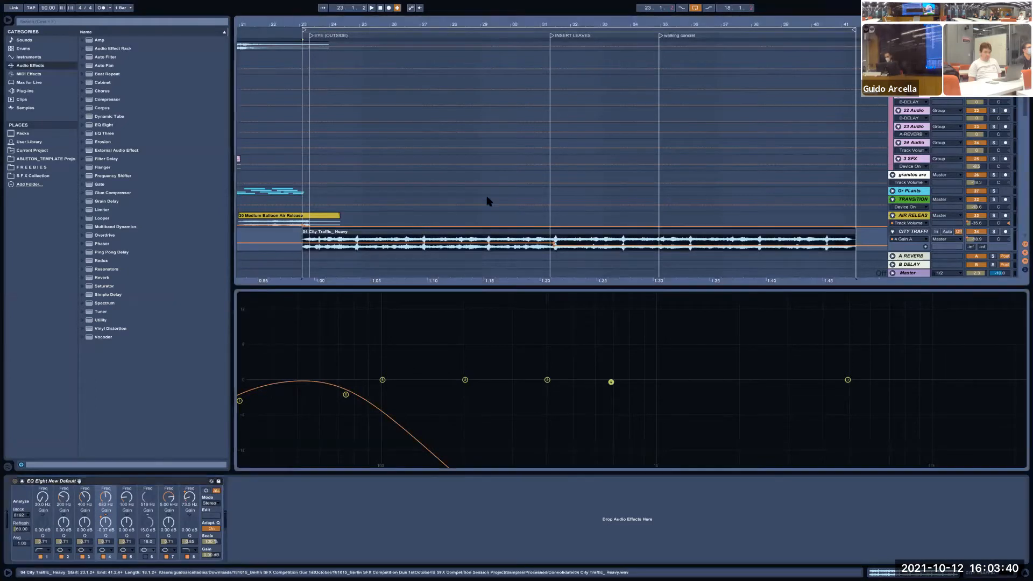
pyautogui.press('space')
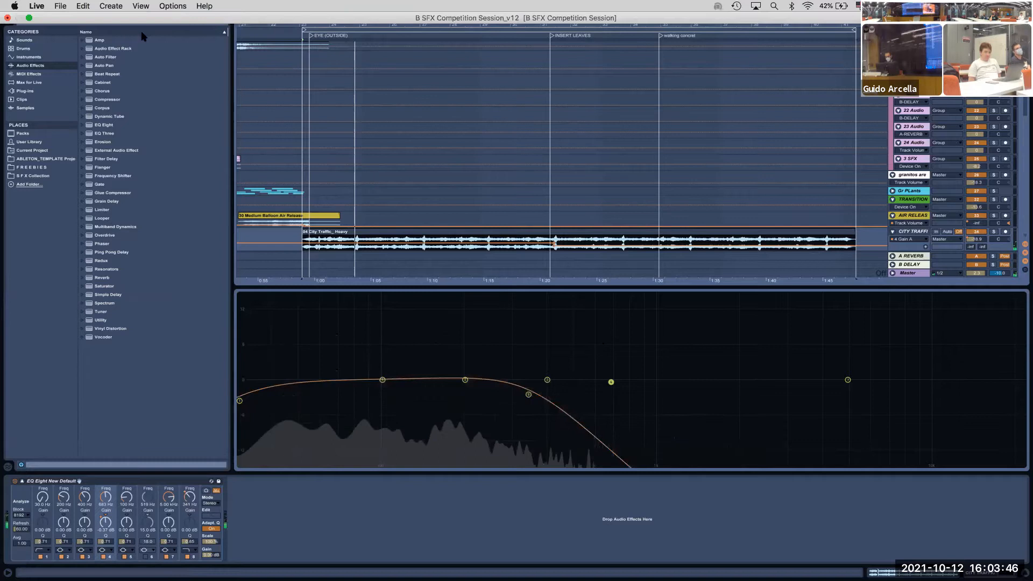
# Reopen the video window to compare the picture with the City Traffic EQ curve, and stop playback
pyautogui.click(141, 6)
pyautogui.click(162, 178)
pyautogui.press('space')
pyautogui.moveTo(702, 73); pyautogui.dragTo(681, 19)
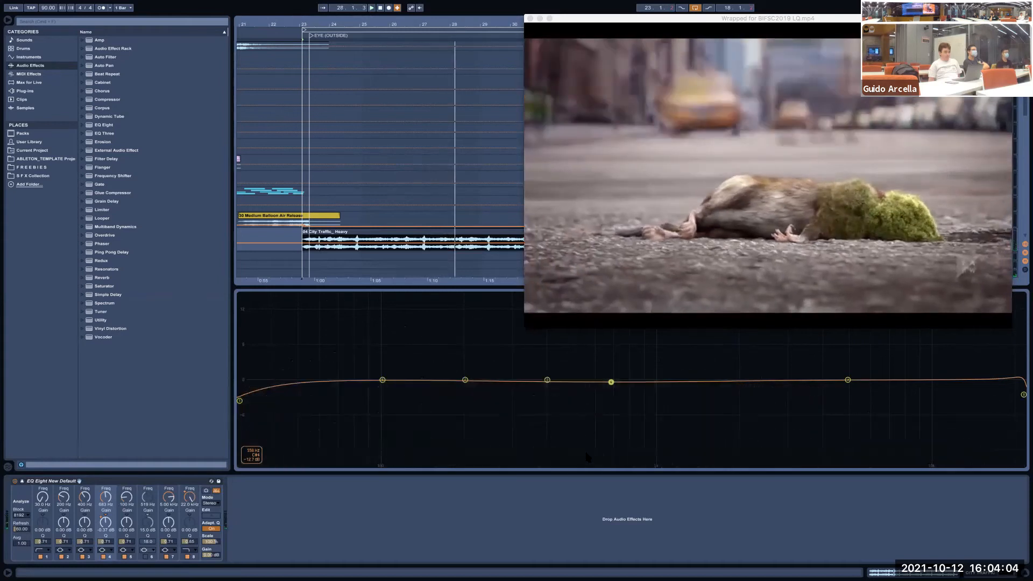
# Close the video window and show the wider arrangement timeline around the traffic clip
pyautogui.moveTo(562, 18); pyautogui.dragTo(501, 254)
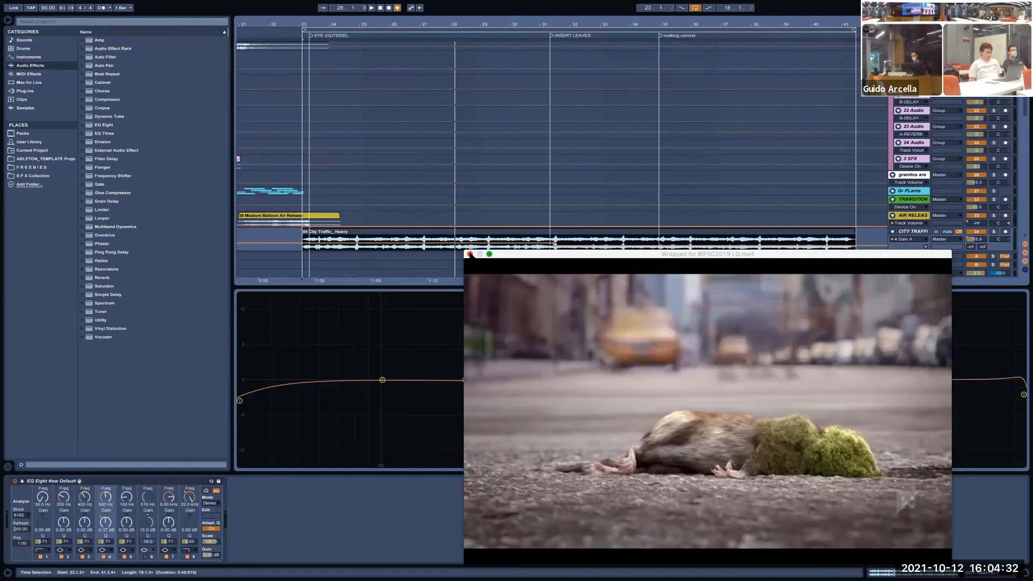
pyautogui.click(470, 254)
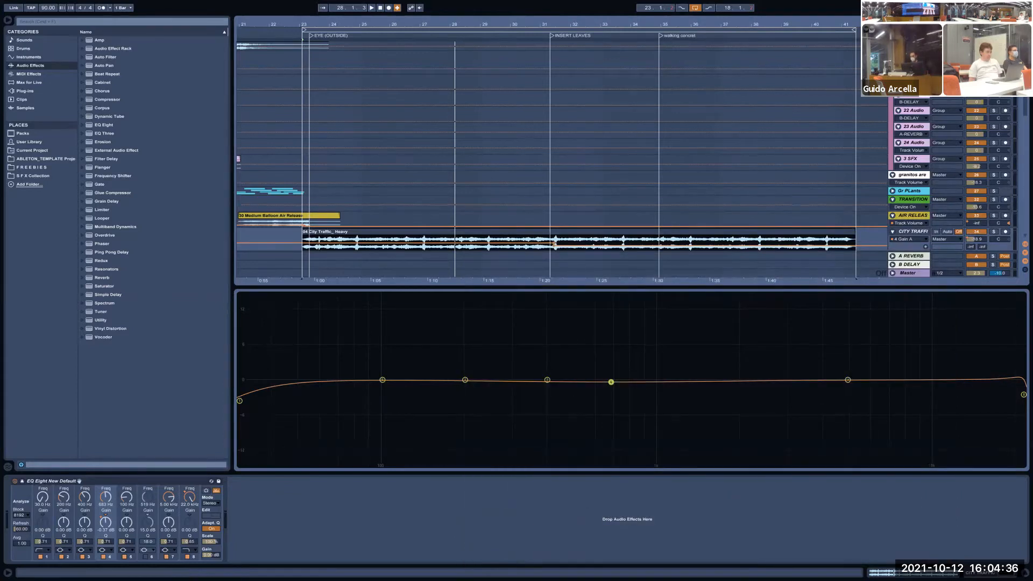
pyautogui.moveTo(386, 23); pyautogui.dragTo(387, 4)
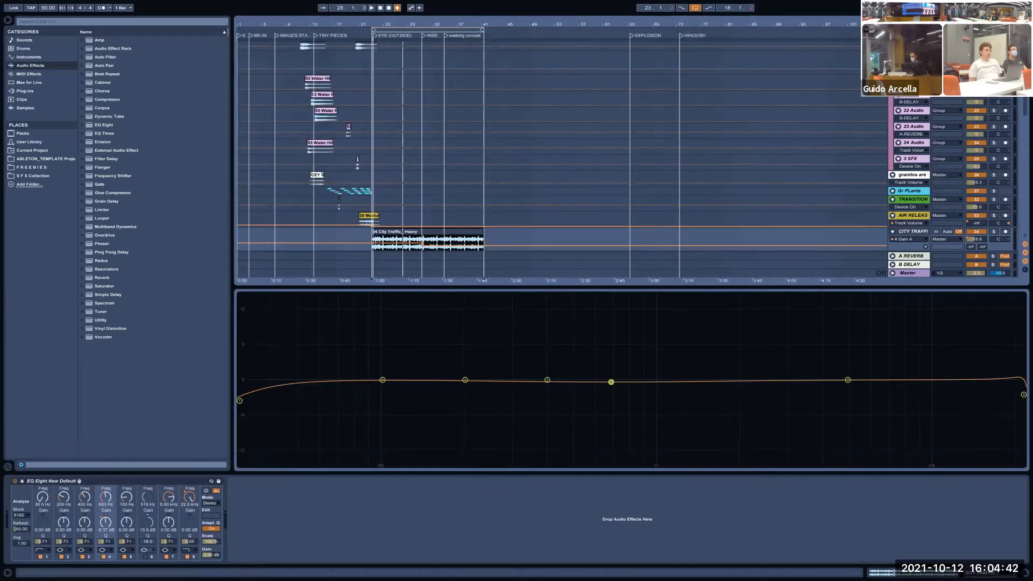
# Quit Ableton Live without saving the changes to B SFX Competition Session_v12
pyautogui.scroll(8, 624, 161)
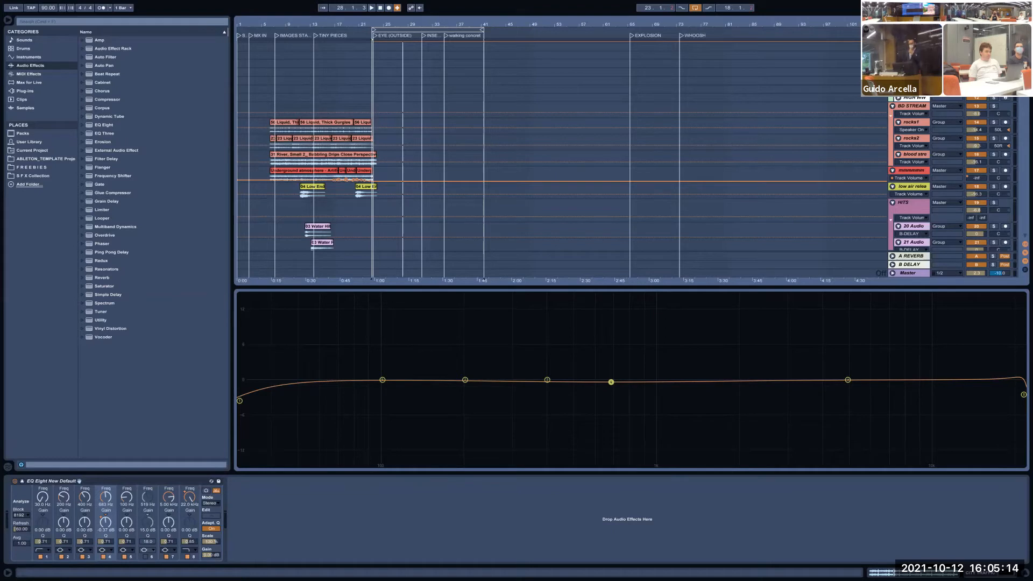
pyautogui.moveTo(113, 1)
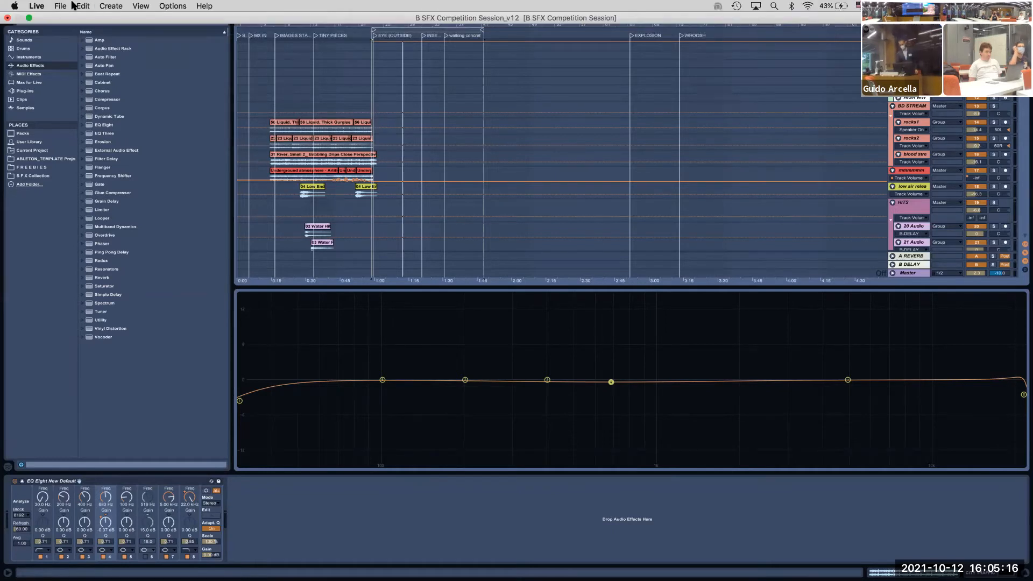
pyautogui.click(36, 6)
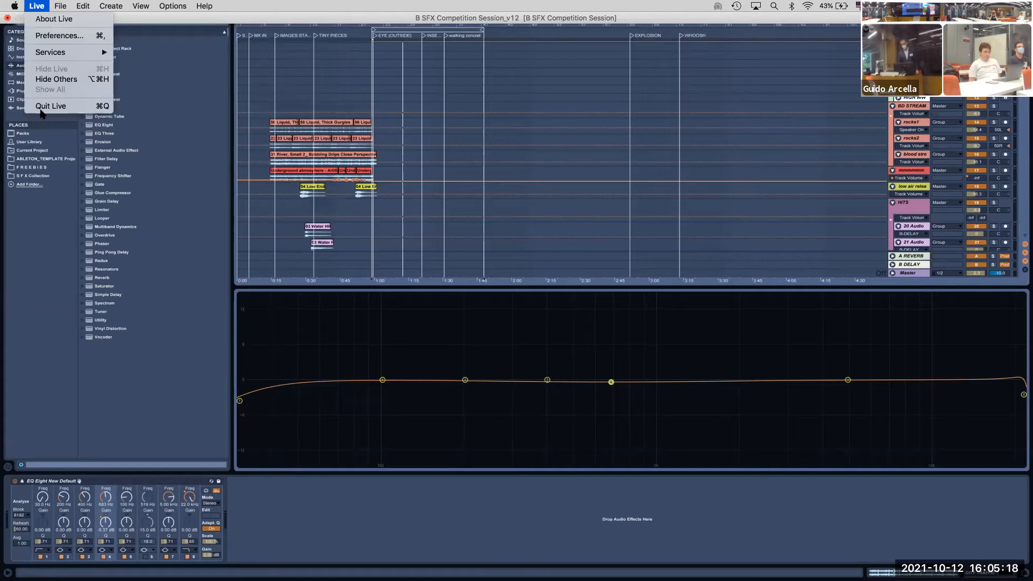
pyautogui.click(42, 107)
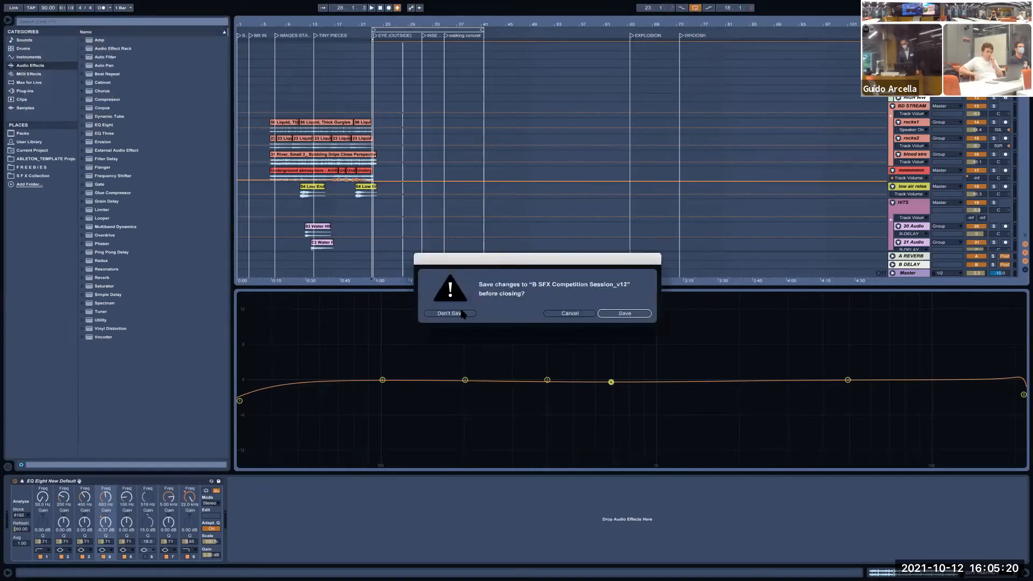
pyautogui.click(465, 312)
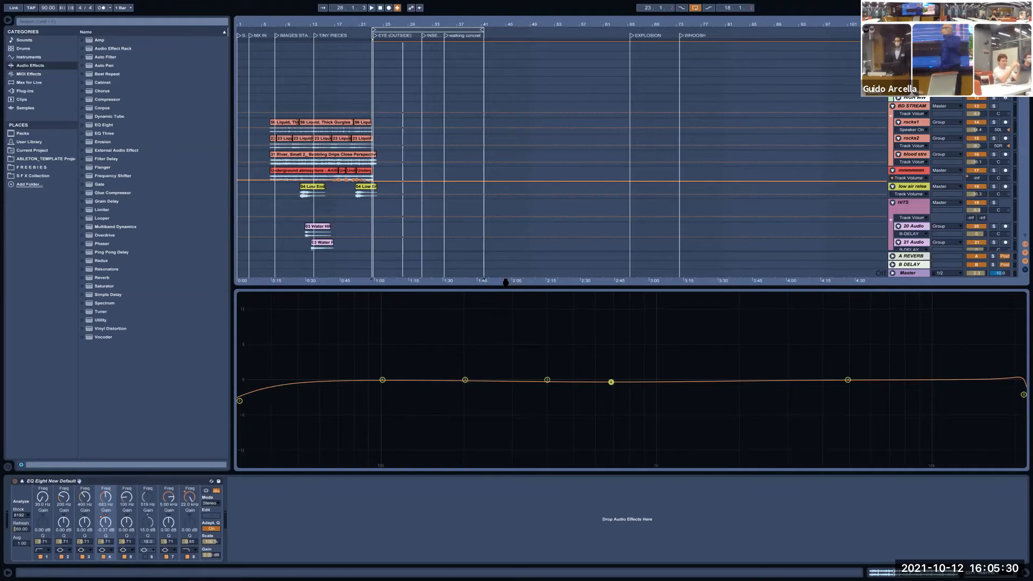
# Switch to the desktop, close the B SFX Competition Session Project folder window, and search Spotlight for "downlaods"
pyautogui.hotkey('ctrl', 'Left')
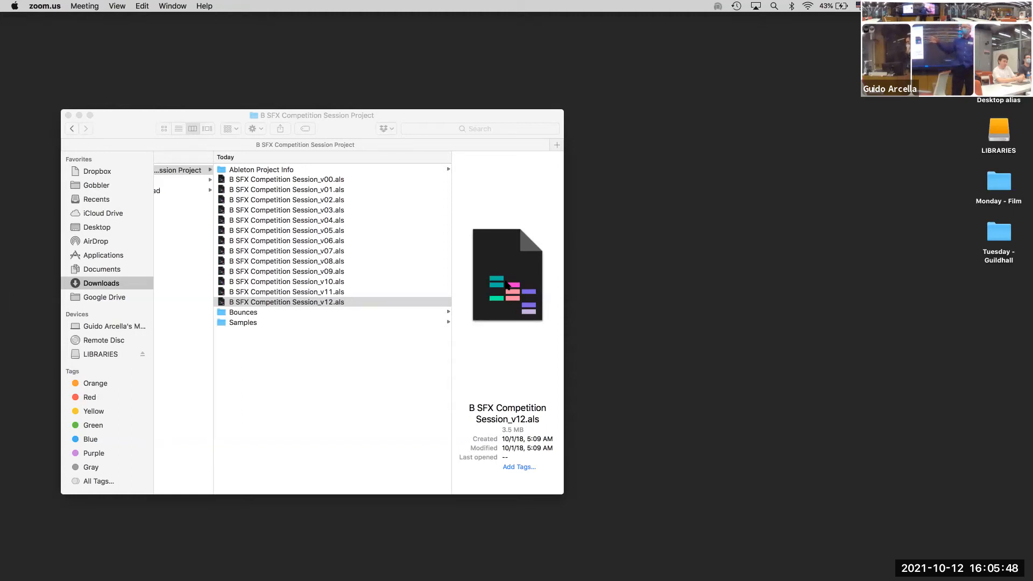
pyautogui.click(68, 115)
pyautogui.click(774, 6)
pyautogui.write('downlaods')
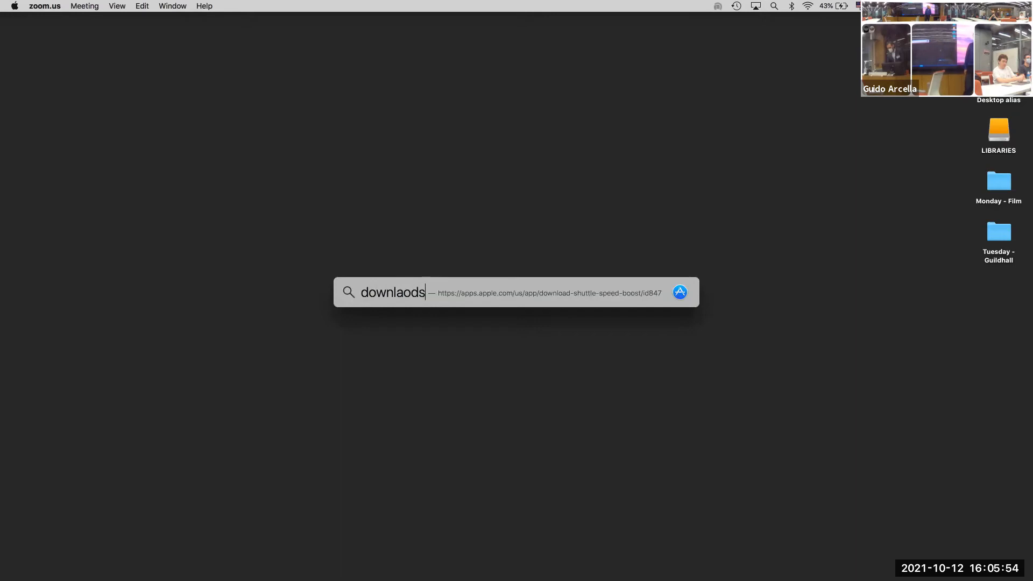